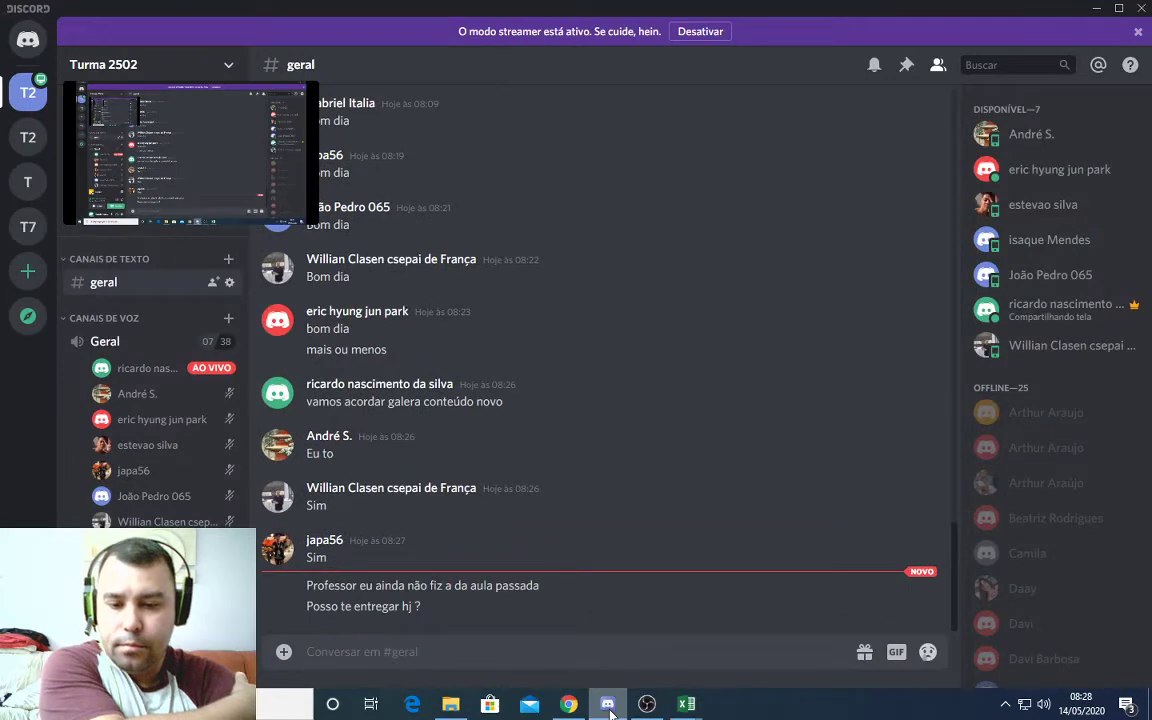
Switch to the payroll workbook in Excel and clear the Aumento value in cell C2.
{"action": "left_click", "coordinate": [608, 705]}
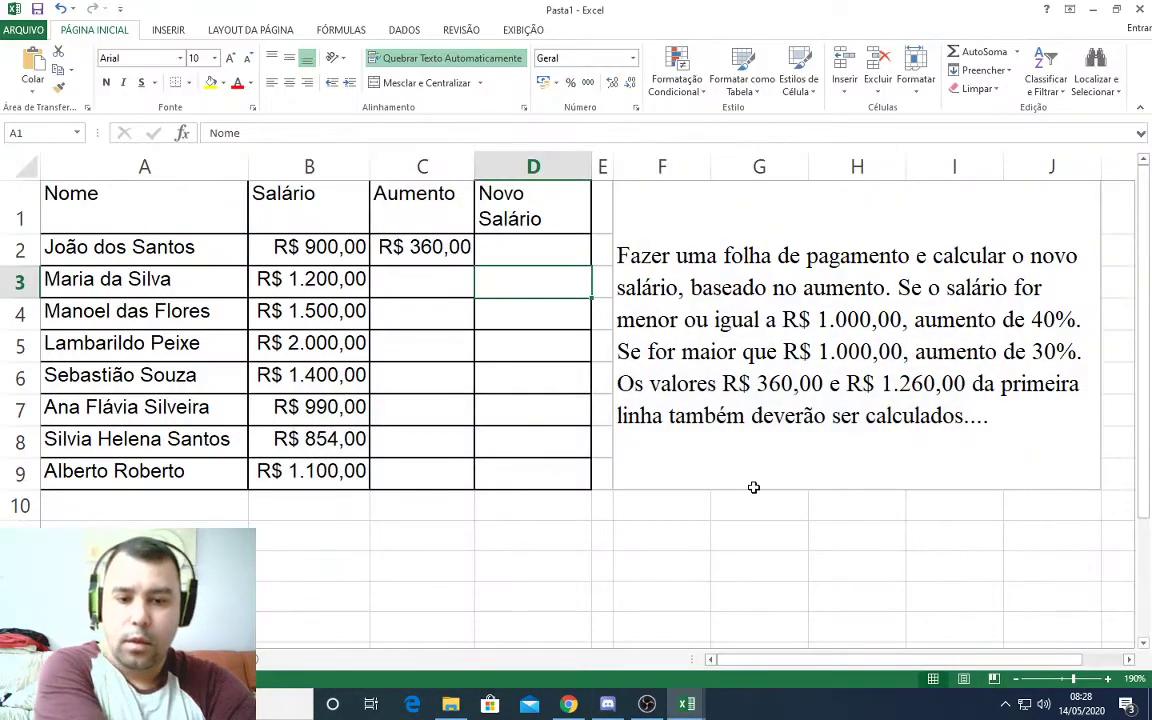
{"action": "left_click", "coordinate": [697, 465]}
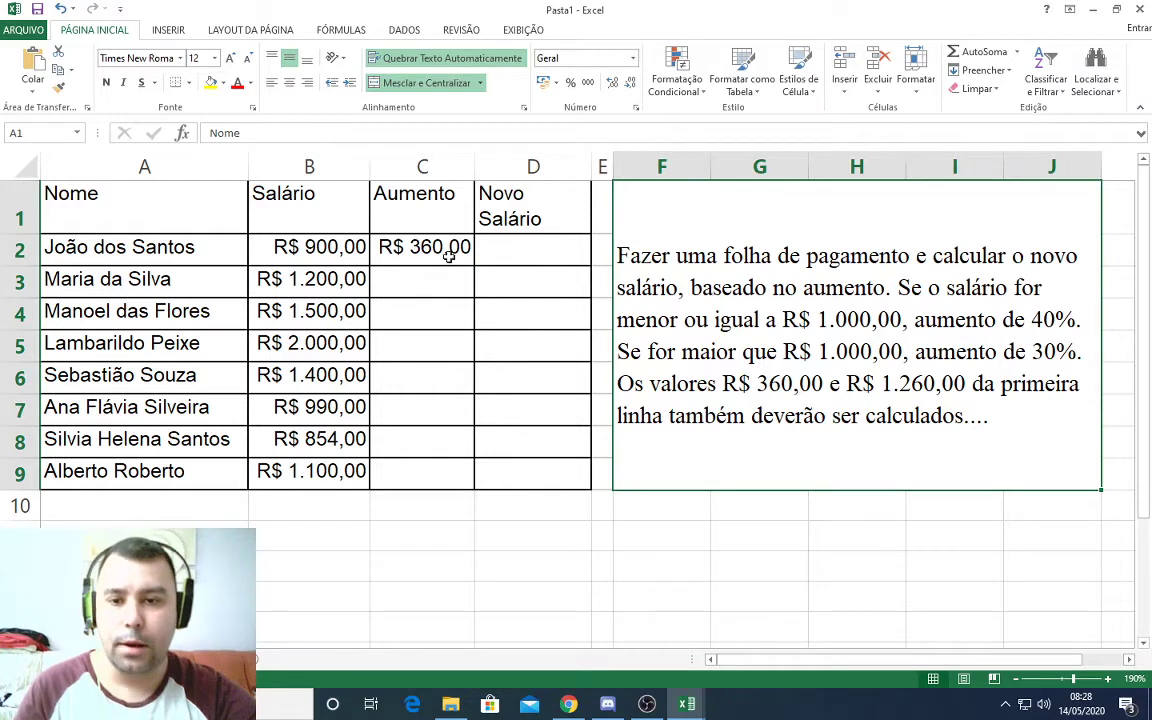
{"action": "left_click", "coordinate": [420, 243]}
{"action": "key", "text": "Delete"}
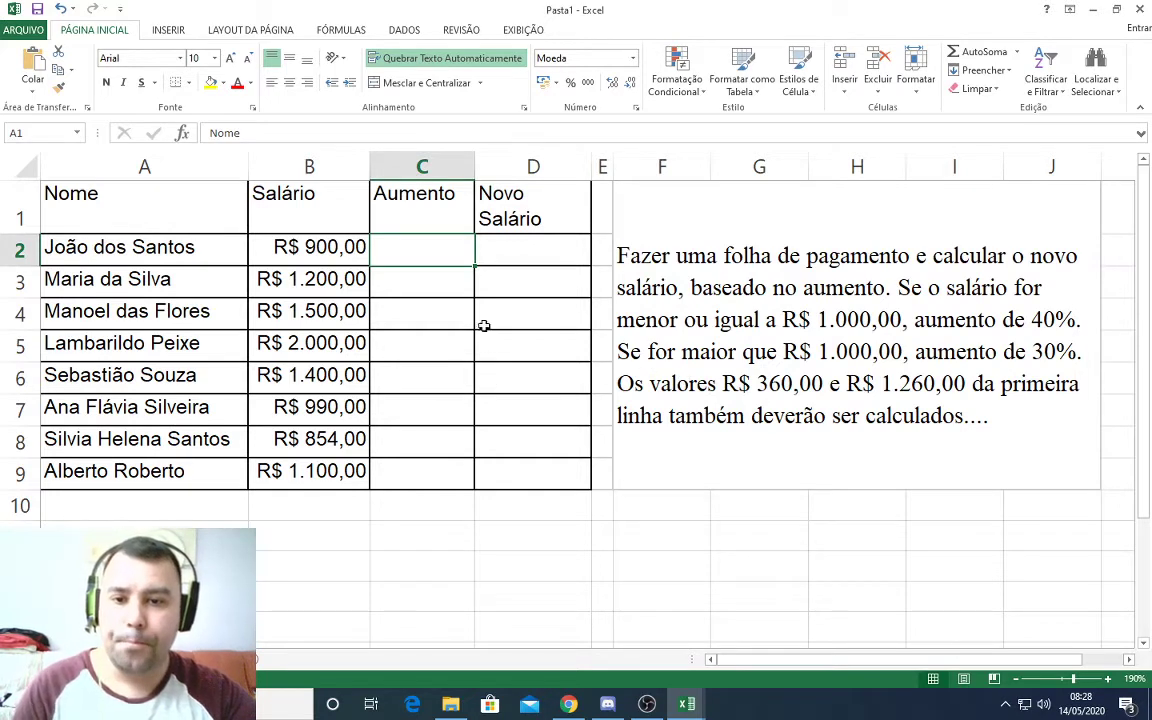
{"action": "left_click", "coordinate": [535, 252]}
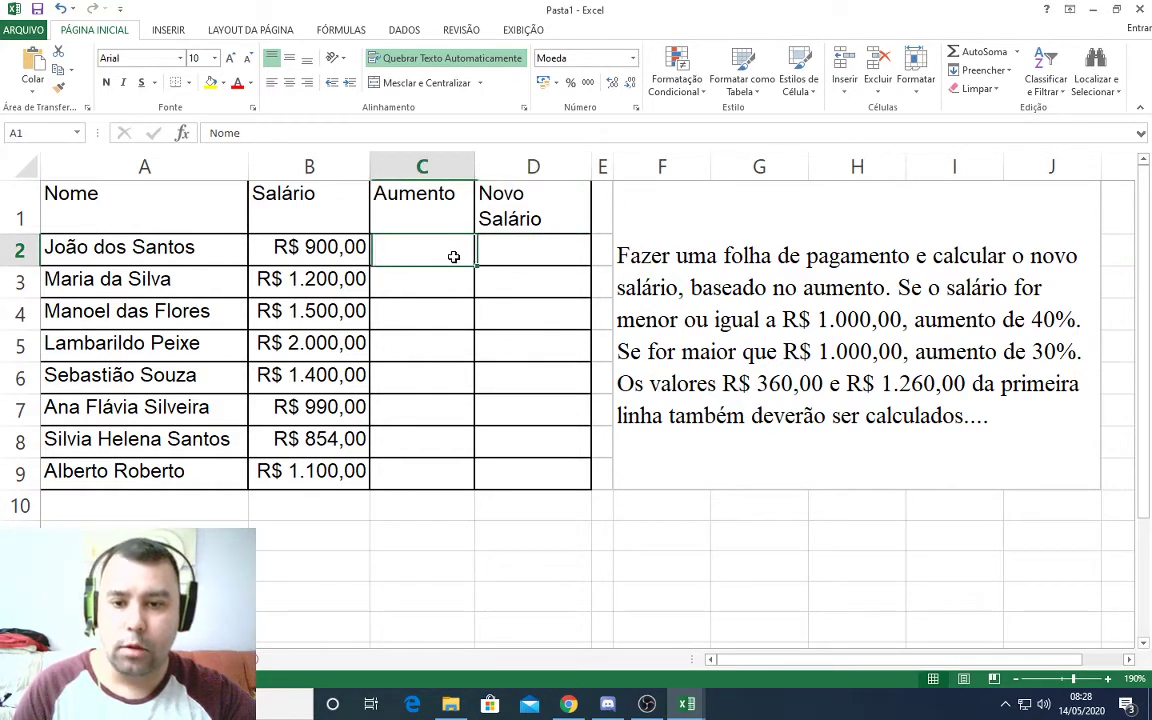
{"action": "left_click", "coordinate": [440, 252]}
{"action": "left_click", "coordinate": [543, 257]}
{"action": "left_click", "coordinate": [442, 255]}
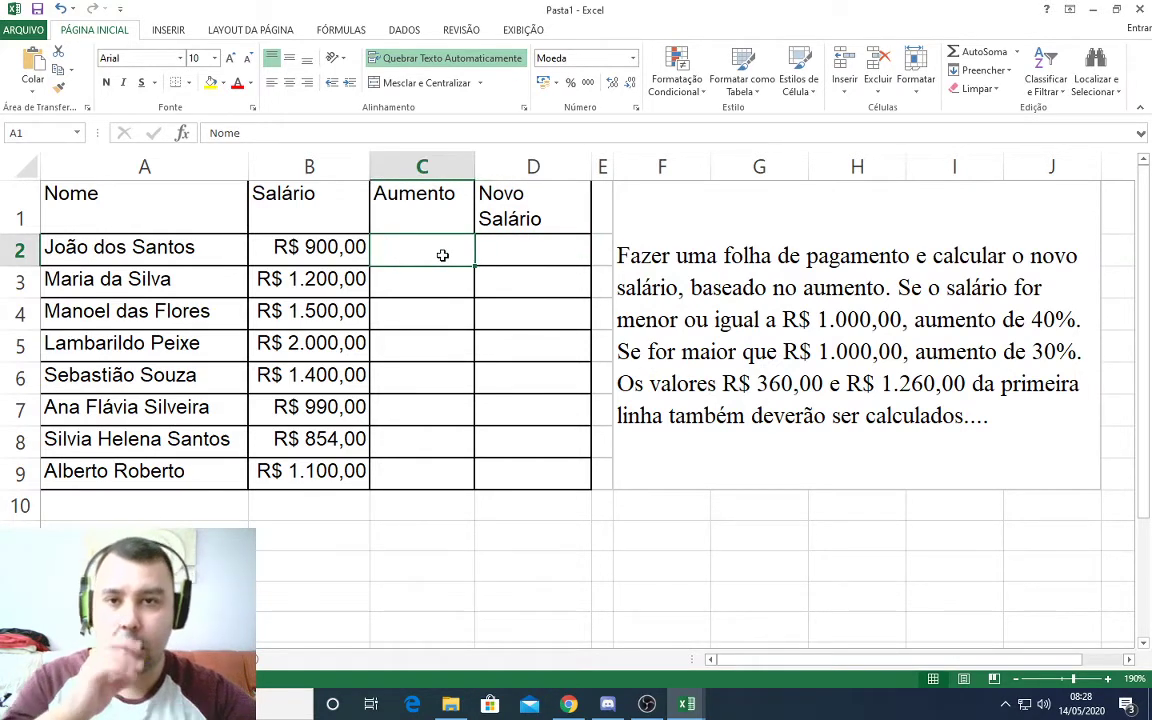
{"action": "left_click", "coordinate": [490, 255]}
{"action": "left_click", "coordinate": [430, 255]}
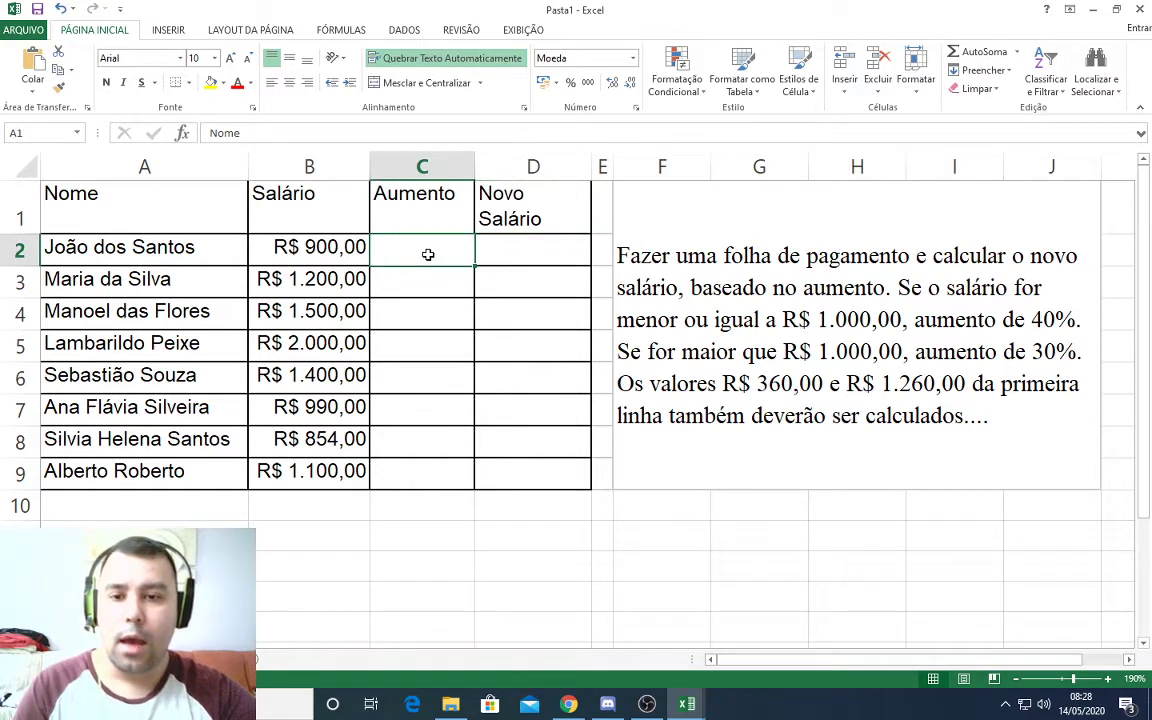
{"action": "left_click", "coordinate": [500, 255]}
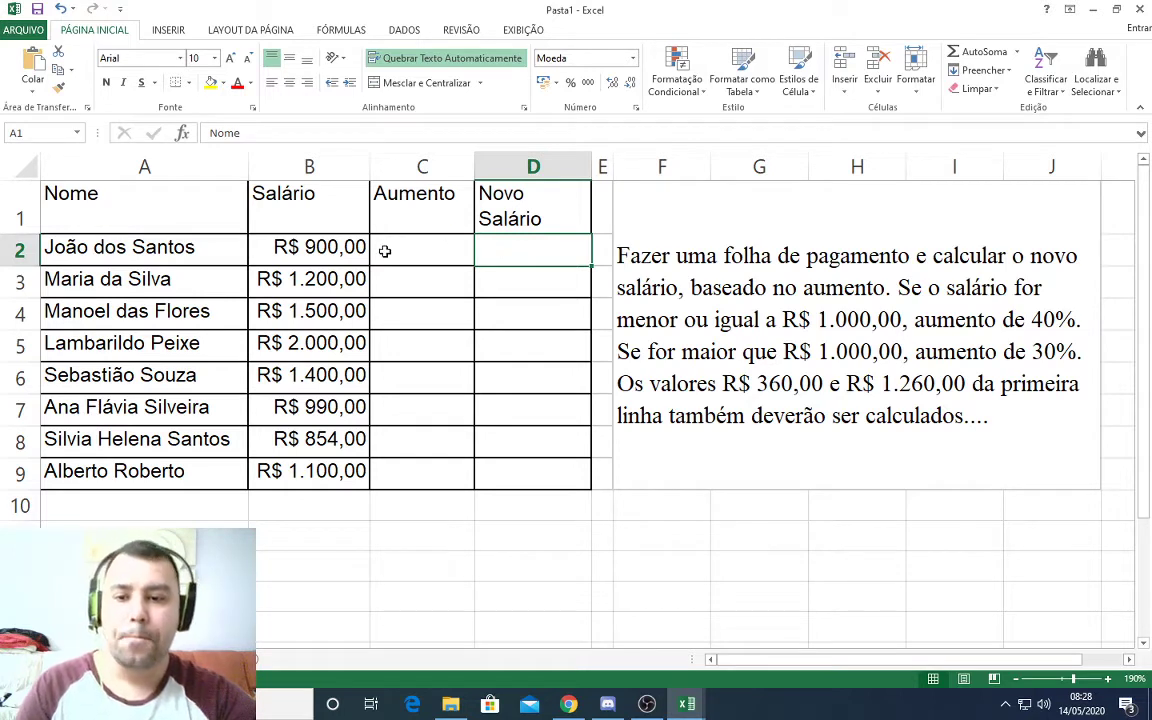
{"action": "left_click", "coordinate": [435, 252]}
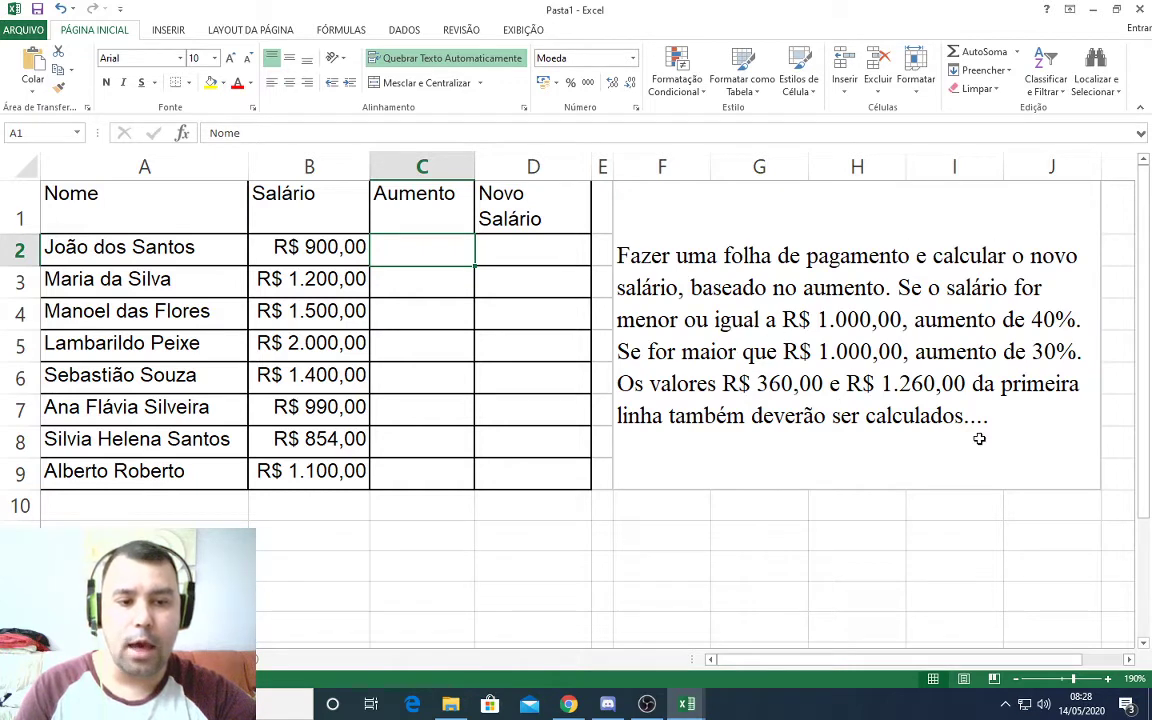
{"action": "left_click", "coordinate": [422, 277]}
{"action": "left_click", "coordinate": [419, 250]}
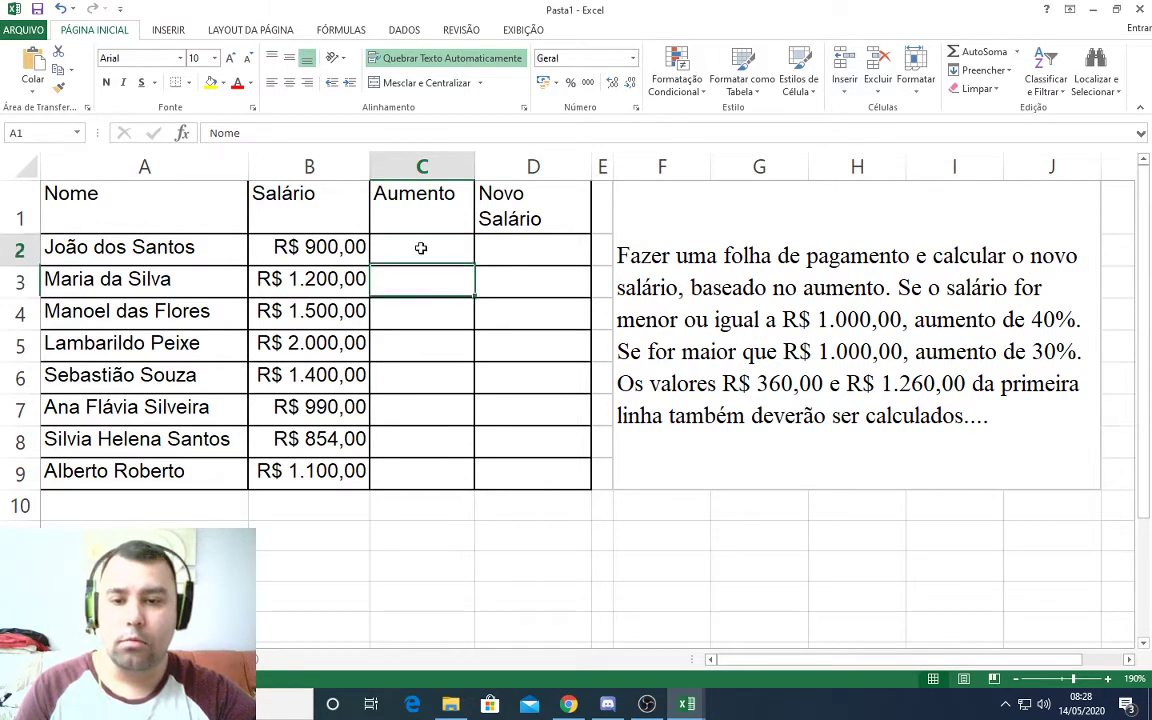
{"action": "left_click", "coordinate": [424, 282]}
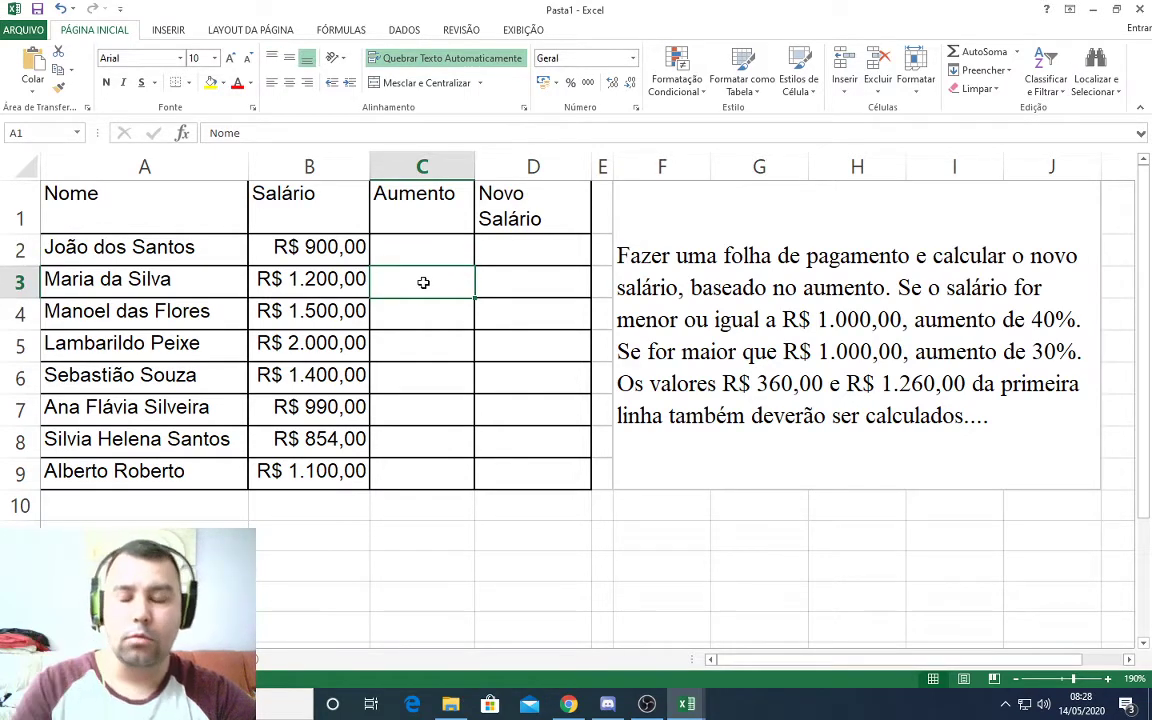
{"action": "left_click", "coordinate": [416, 248]}
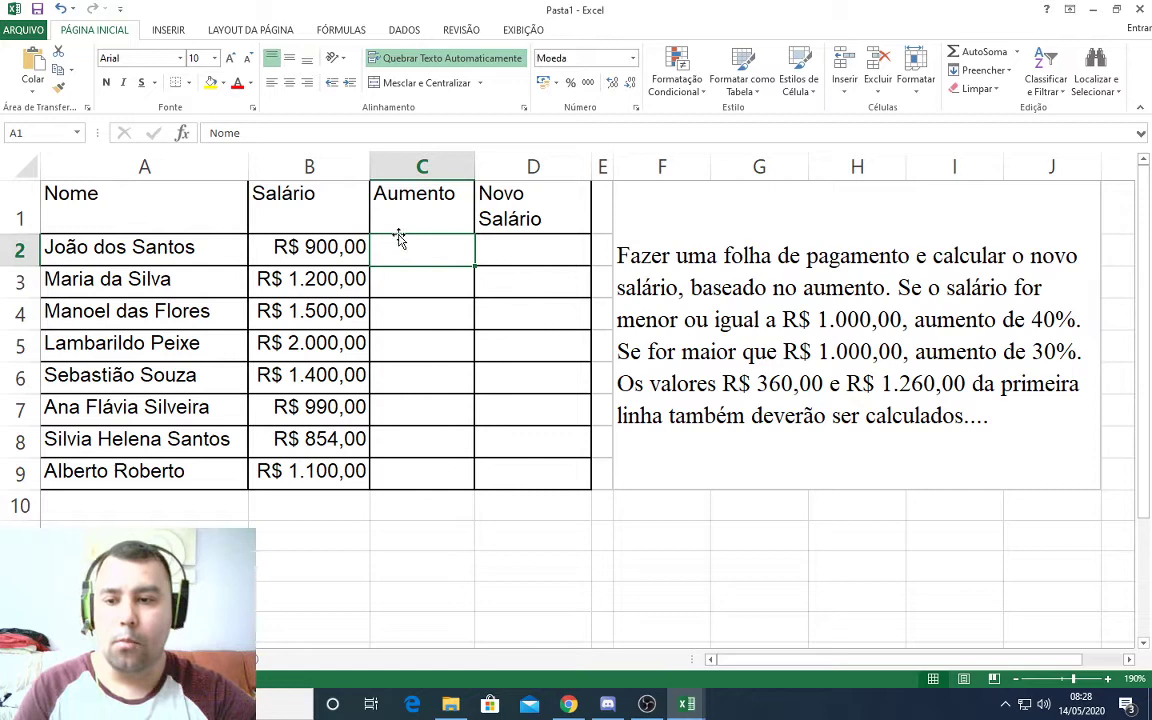
Examine the Salário, Aumento and Novo Salário columns and the exercise text with the raise rules in the merged cell.
{"action": "left_click", "coordinate": [320, 248]}
{"action": "left_click", "coordinate": [316, 282]}
{"action": "left_click", "coordinate": [316, 343]}
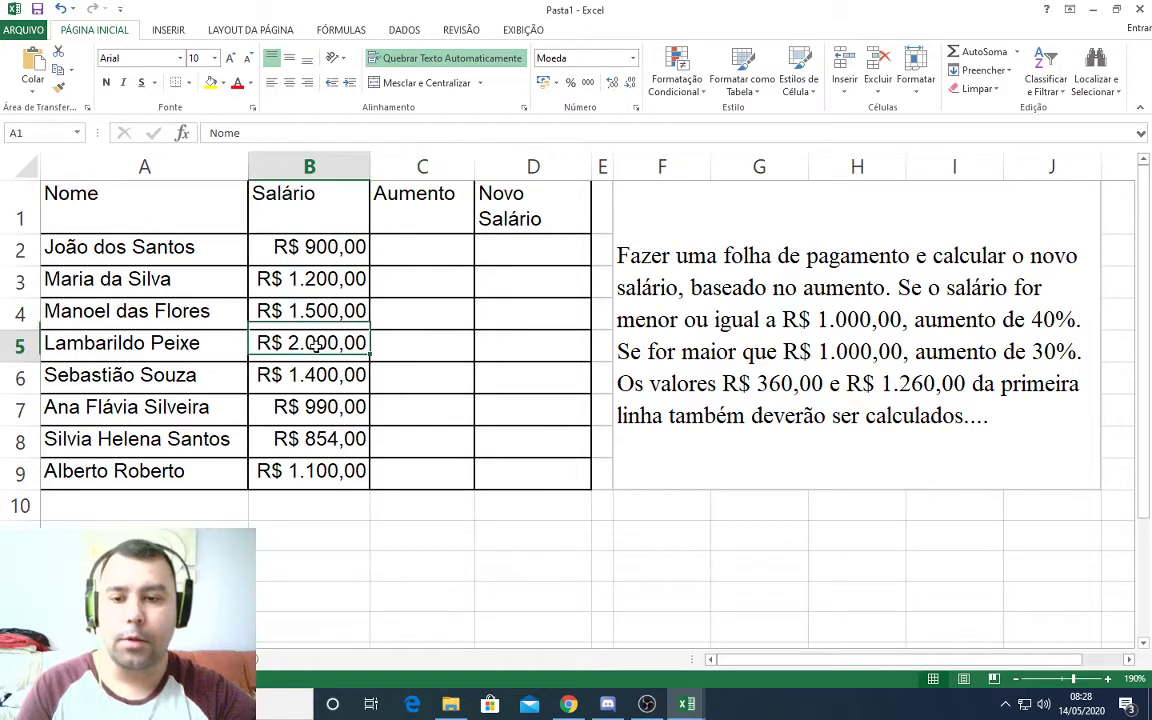
{"action": "left_click", "coordinate": [330, 408]}
{"action": "left_click", "coordinate": [352, 438]}
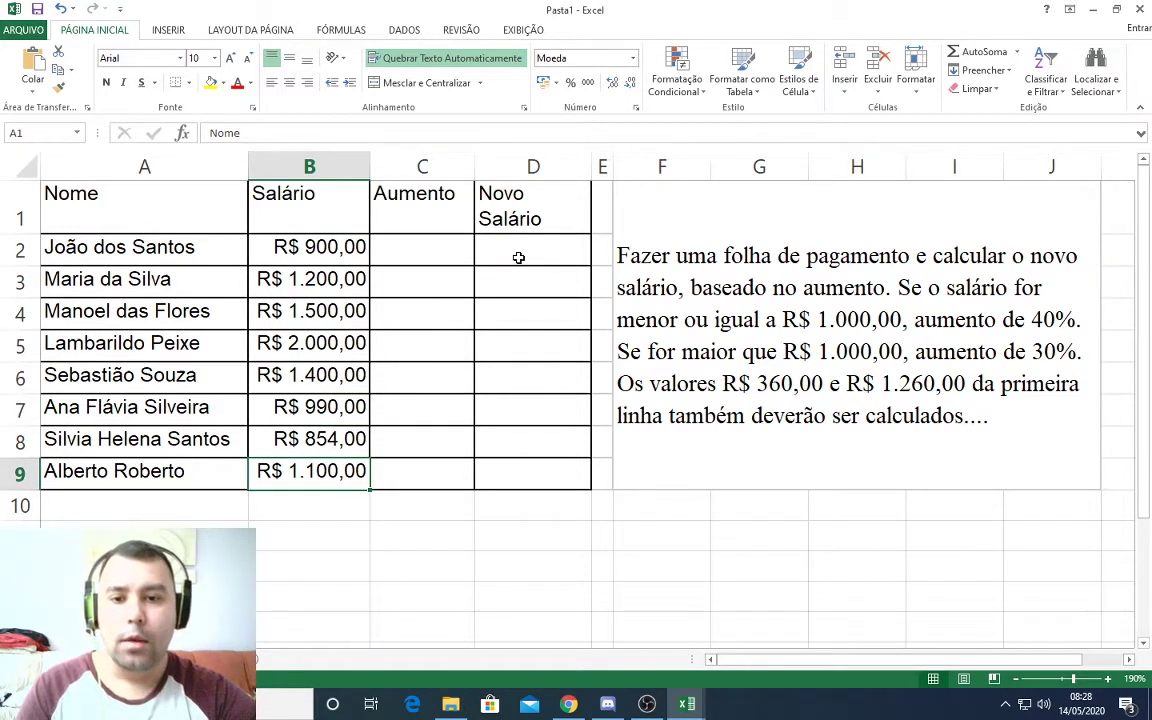
{"action": "left_click", "coordinate": [482, 245]}
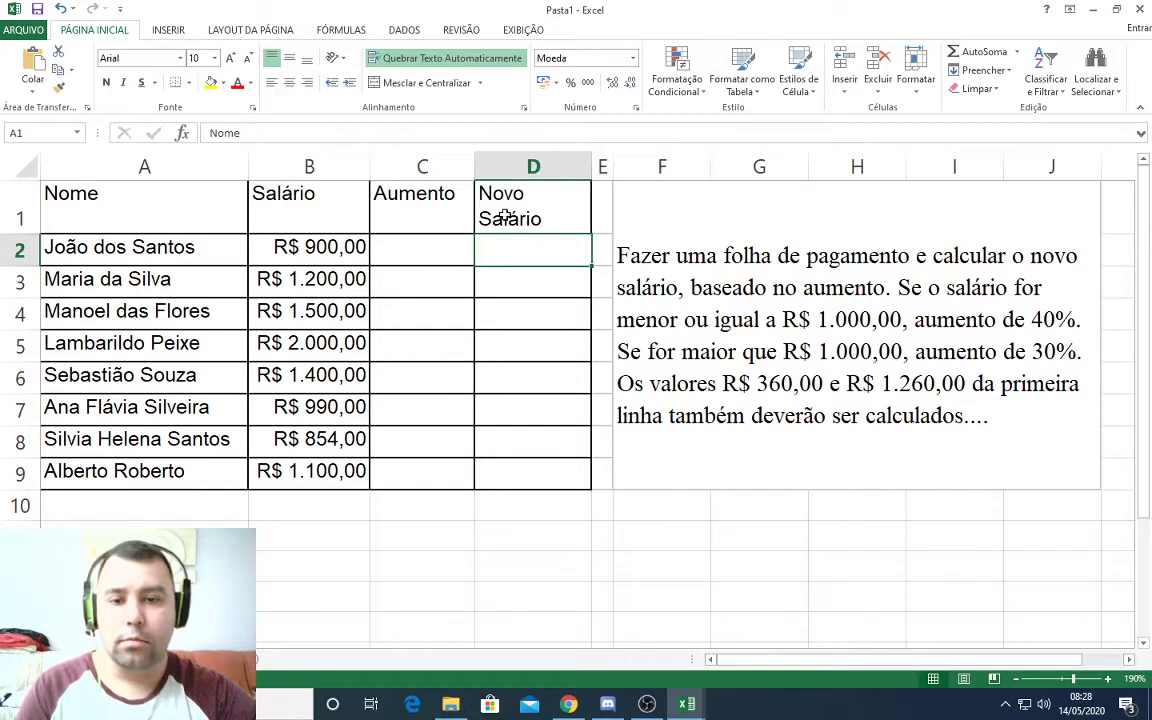
{"action": "left_click_drag", "start_coordinate": [535, 250], "coordinate": [527, 452]}
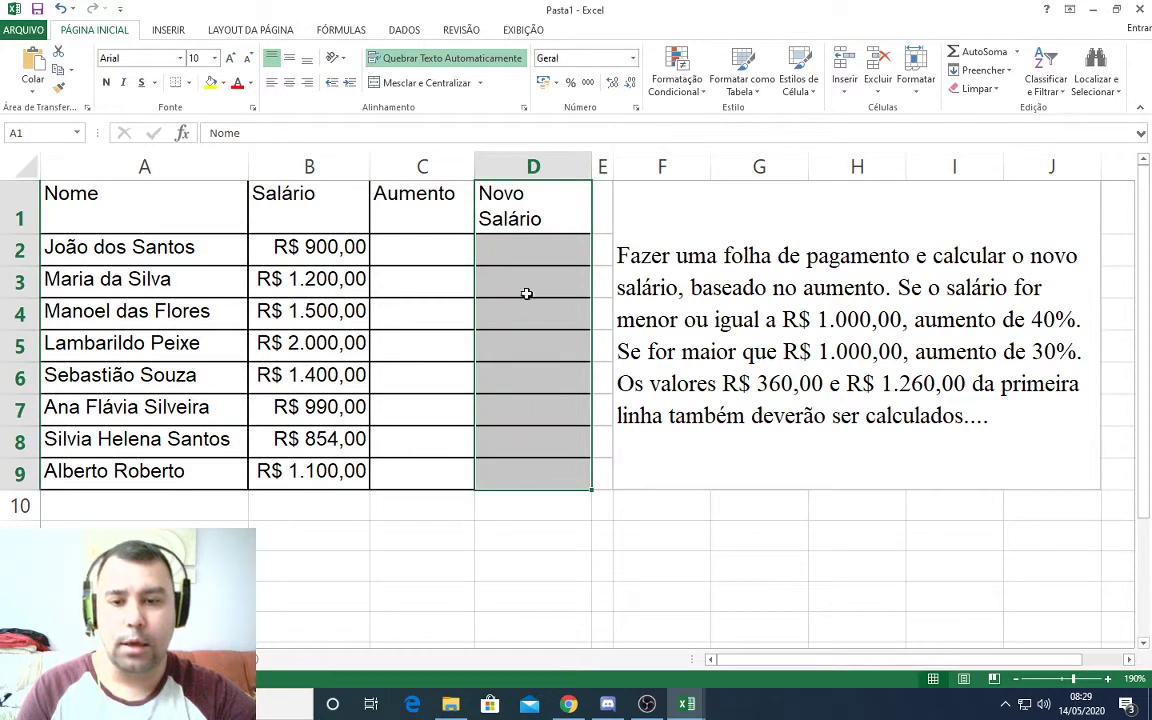
{"action": "left_click", "coordinate": [520, 253]}
{"action": "left_click", "coordinate": [334, 248]}
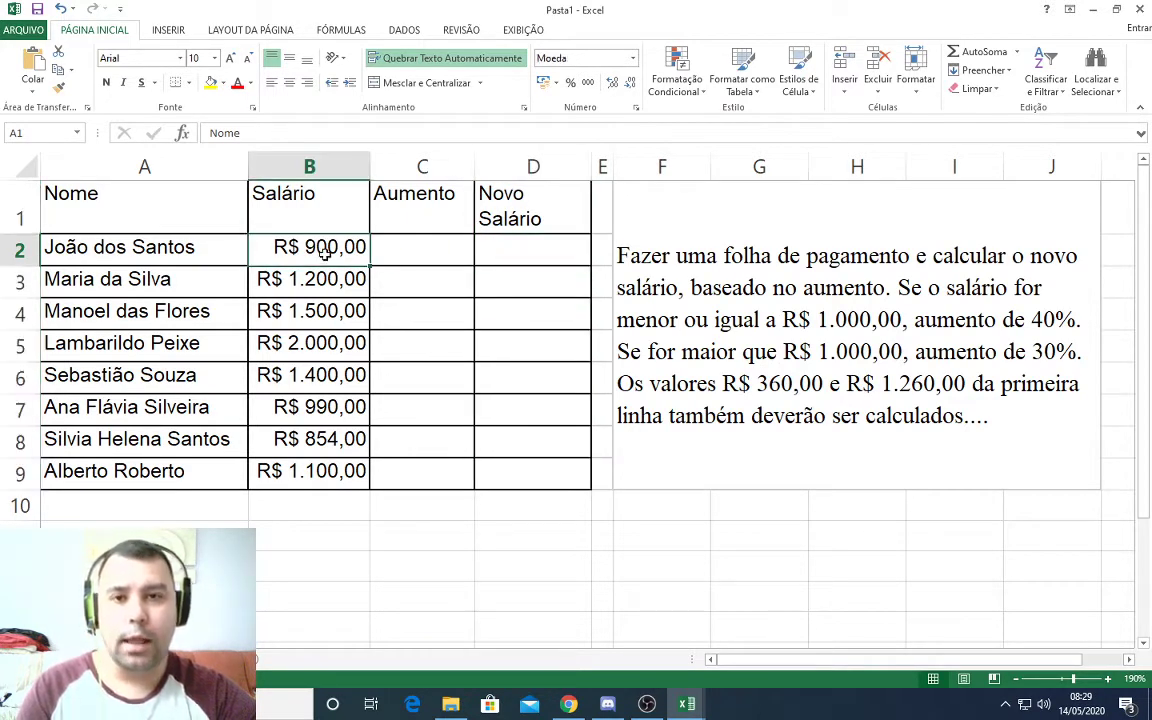
{"action": "left_click", "coordinate": [406, 248]}
{"action": "left_click", "coordinate": [507, 248]}
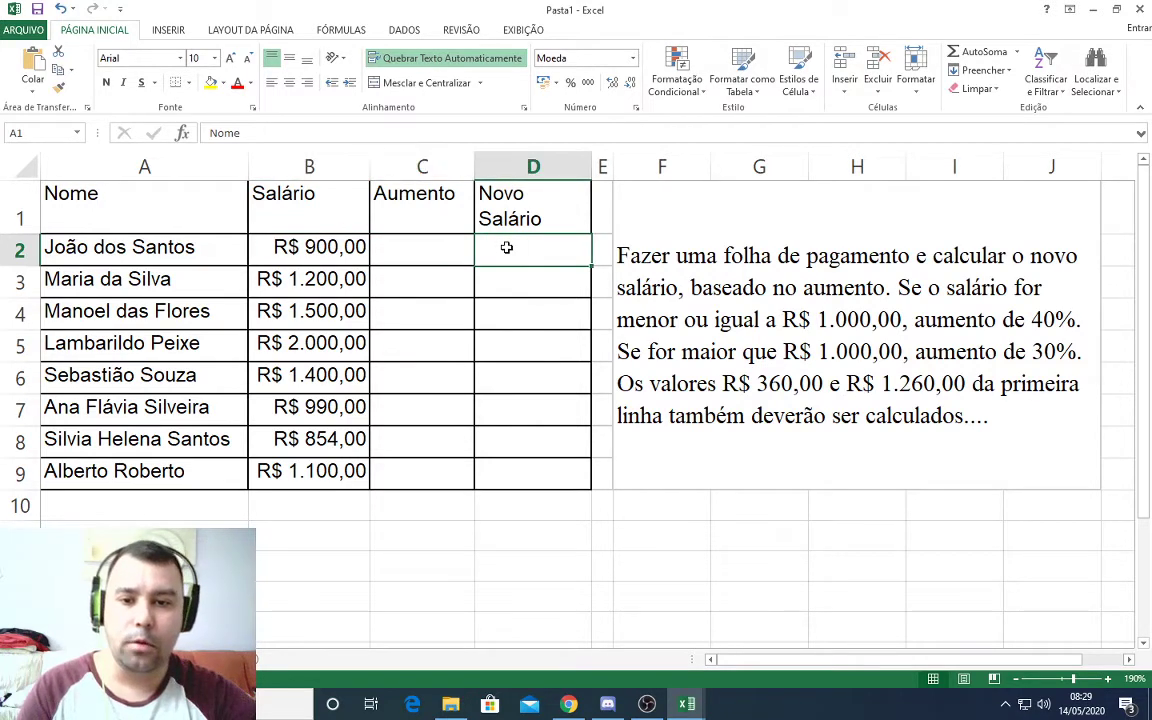
{"action": "left_click", "coordinate": [422, 250]}
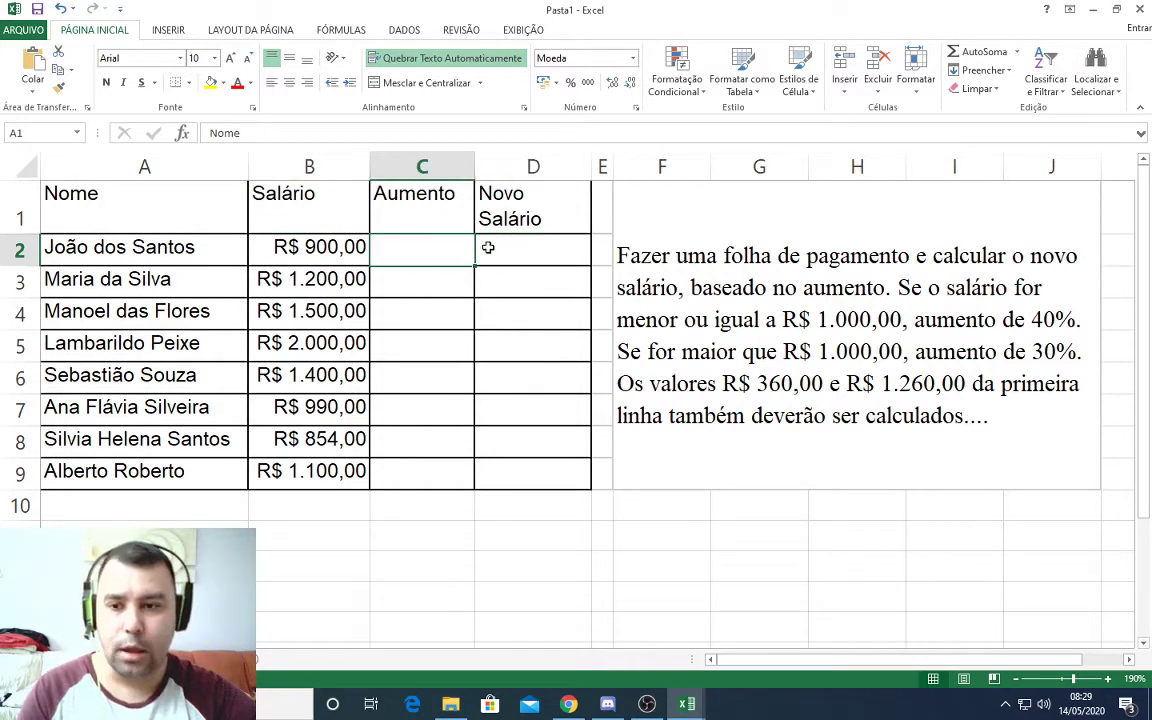
{"action": "left_click", "coordinate": [486, 247]}
{"action": "left_click", "coordinate": [432, 240]}
{"action": "key", "text": "Right"}
{"action": "key", "text": "Down"}
{"action": "key", "text": "Down"}
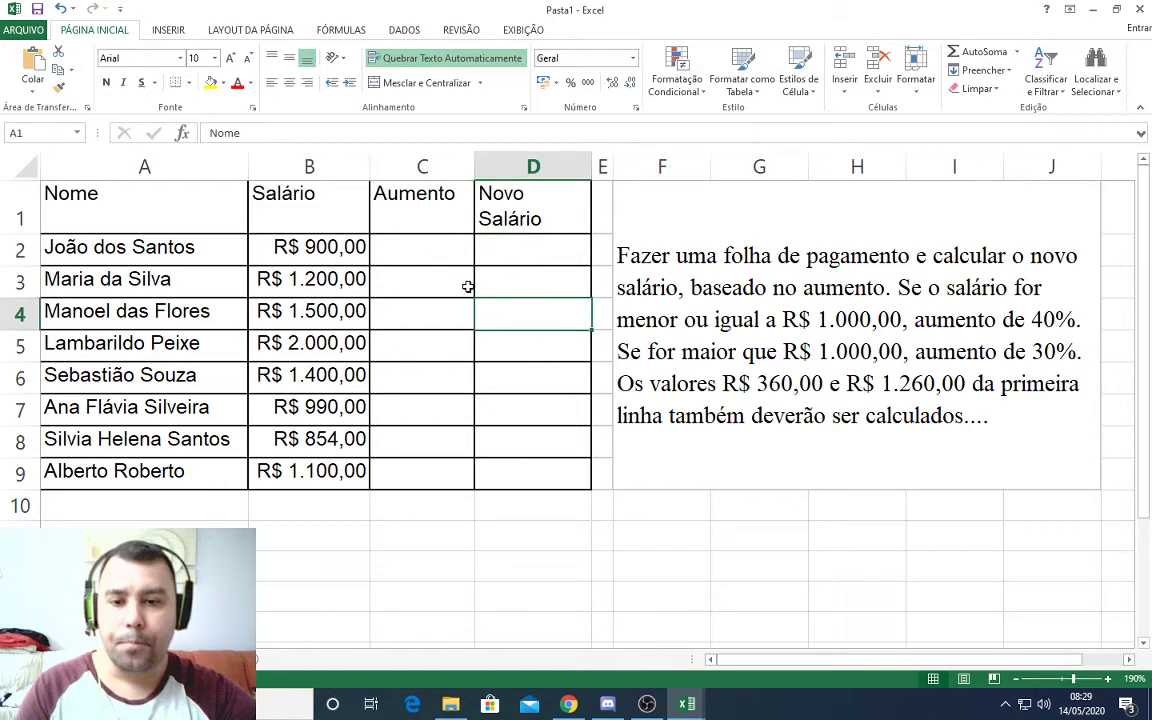
{"action": "left_click", "coordinate": [432, 258]}
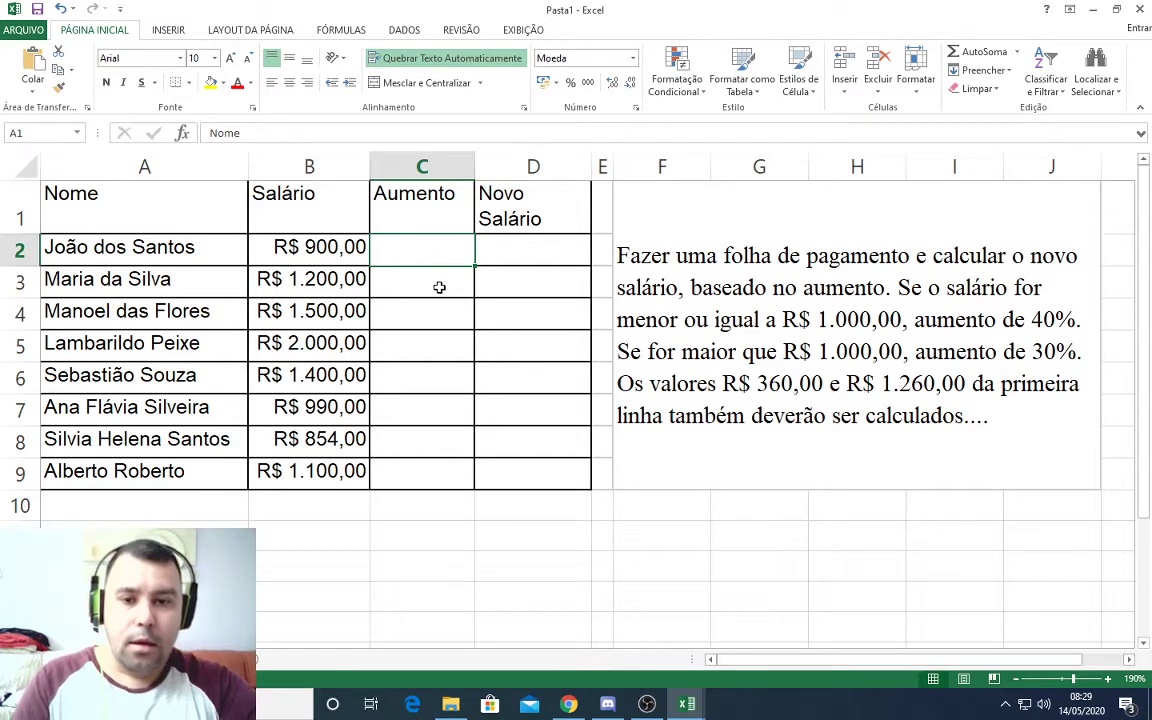
{"action": "left_click", "coordinate": [910, 303]}
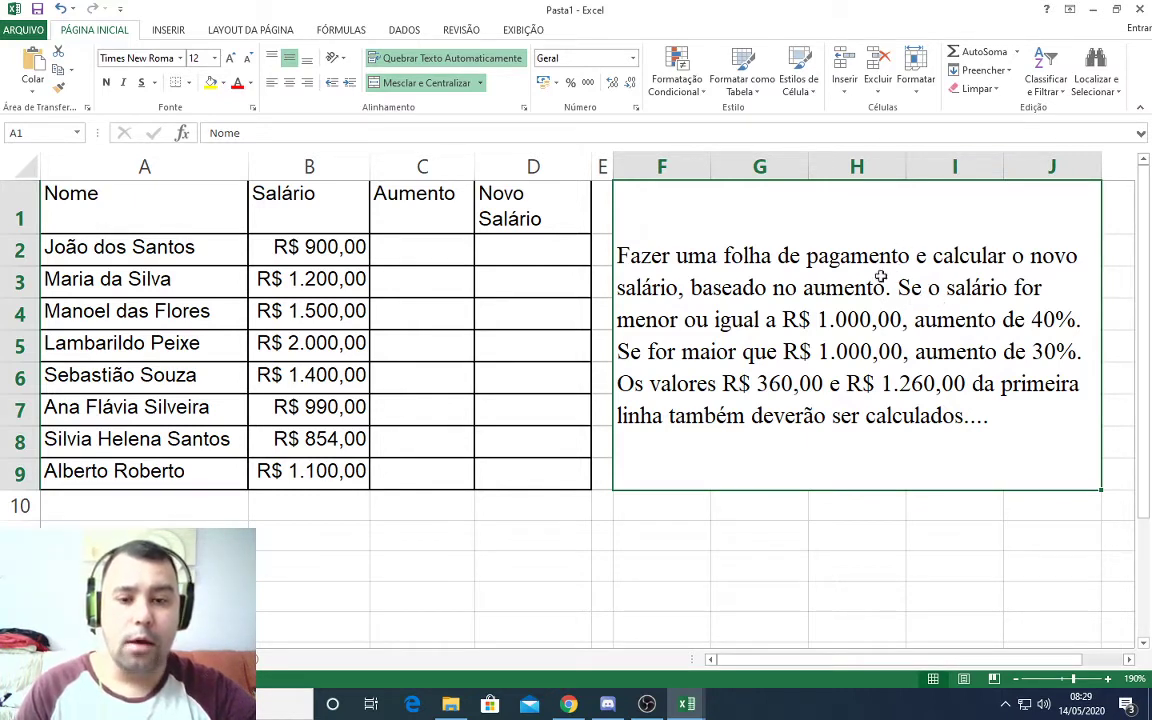
In C2, start a SE formula whose logical test checks whether the salary in B2 is less than or equal to 1000.
{"action": "left_click", "coordinate": [422, 250]}
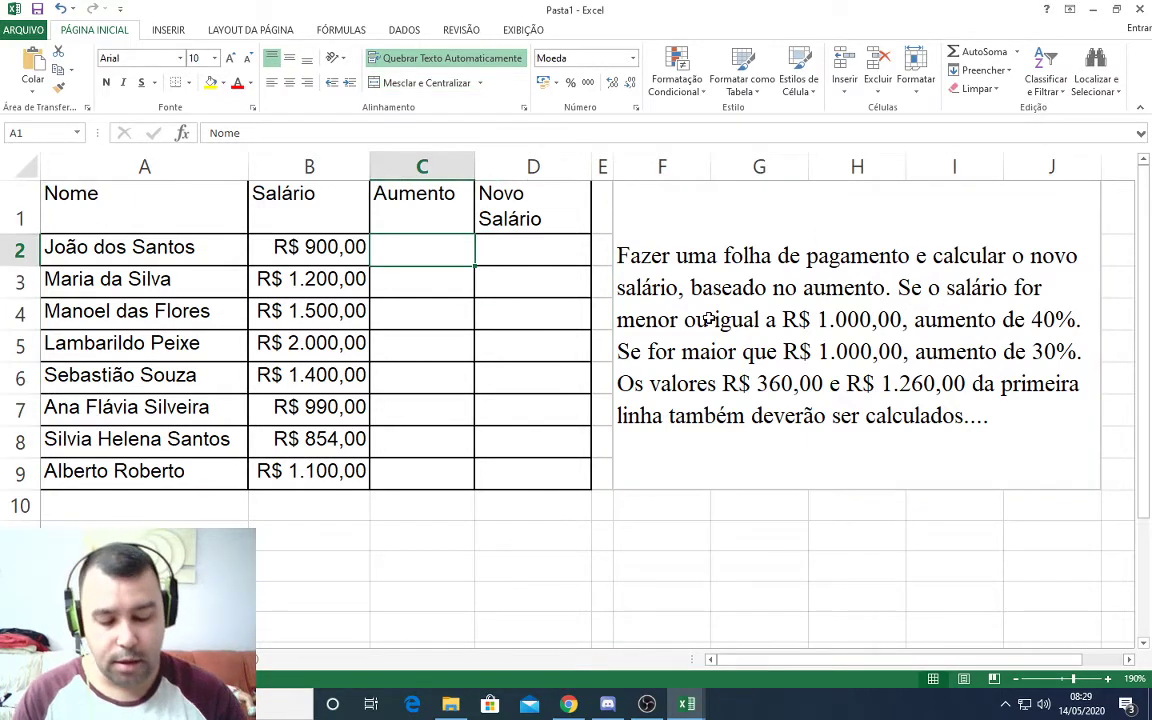
{"action": "type", "text": "="}
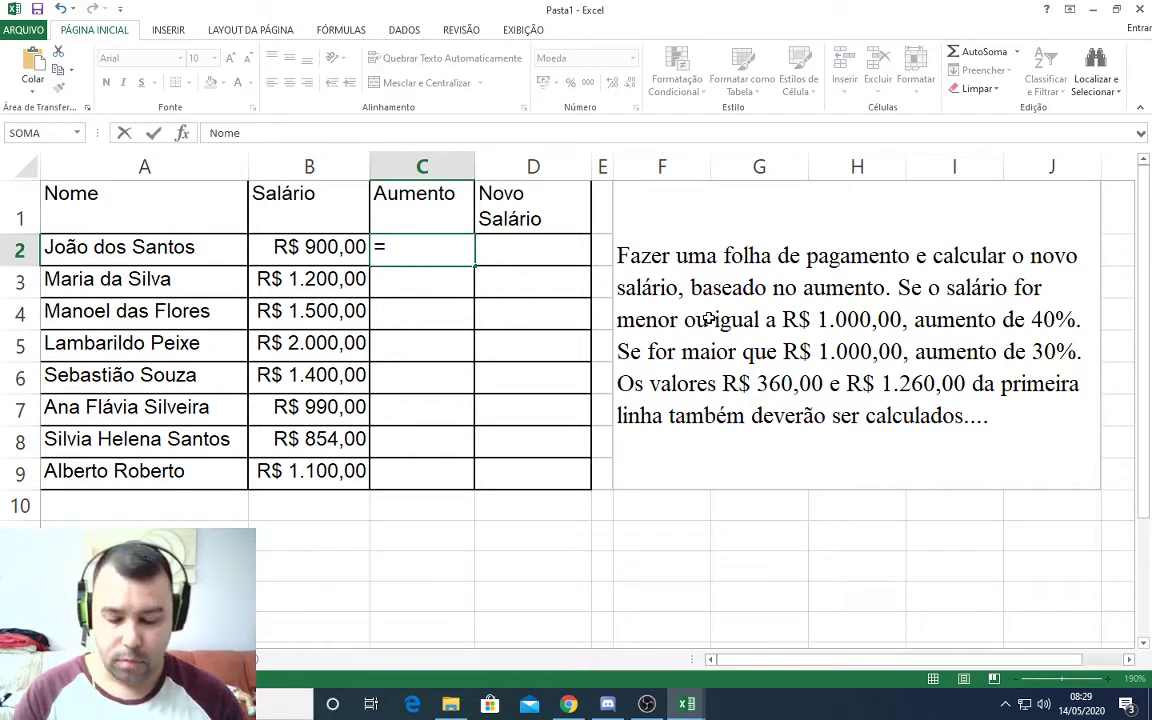
{"action": "type", "text": "se("}
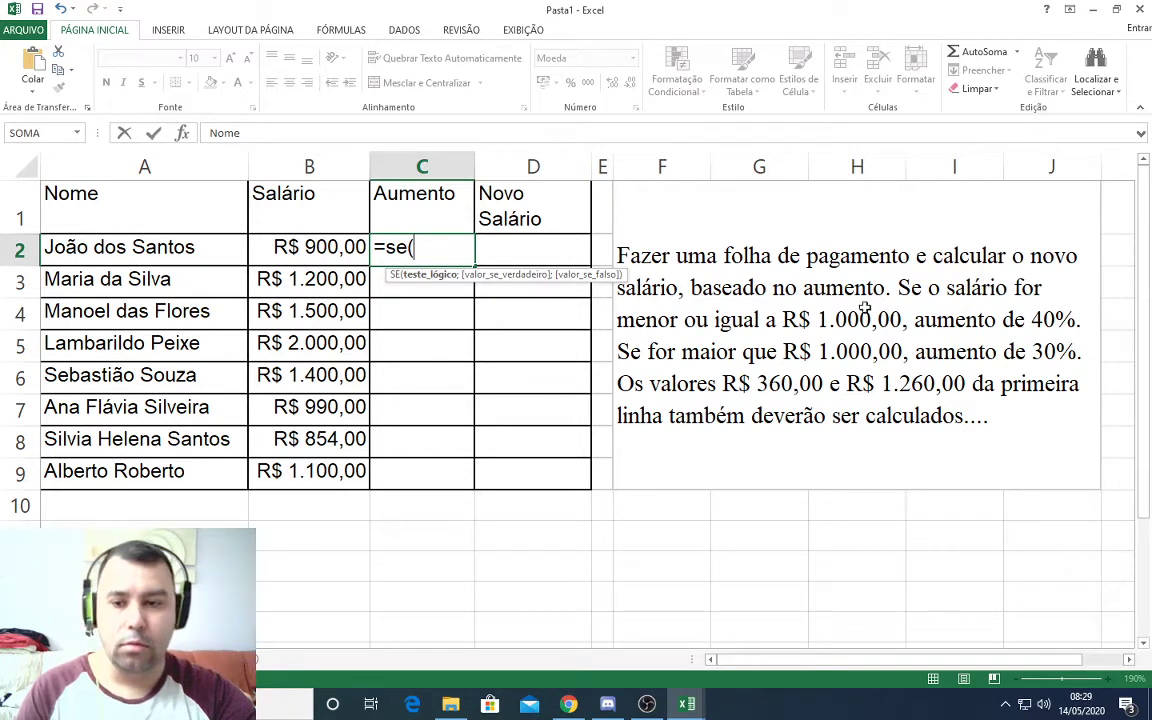
{"action": "left_click", "coordinate": [297, 247]}
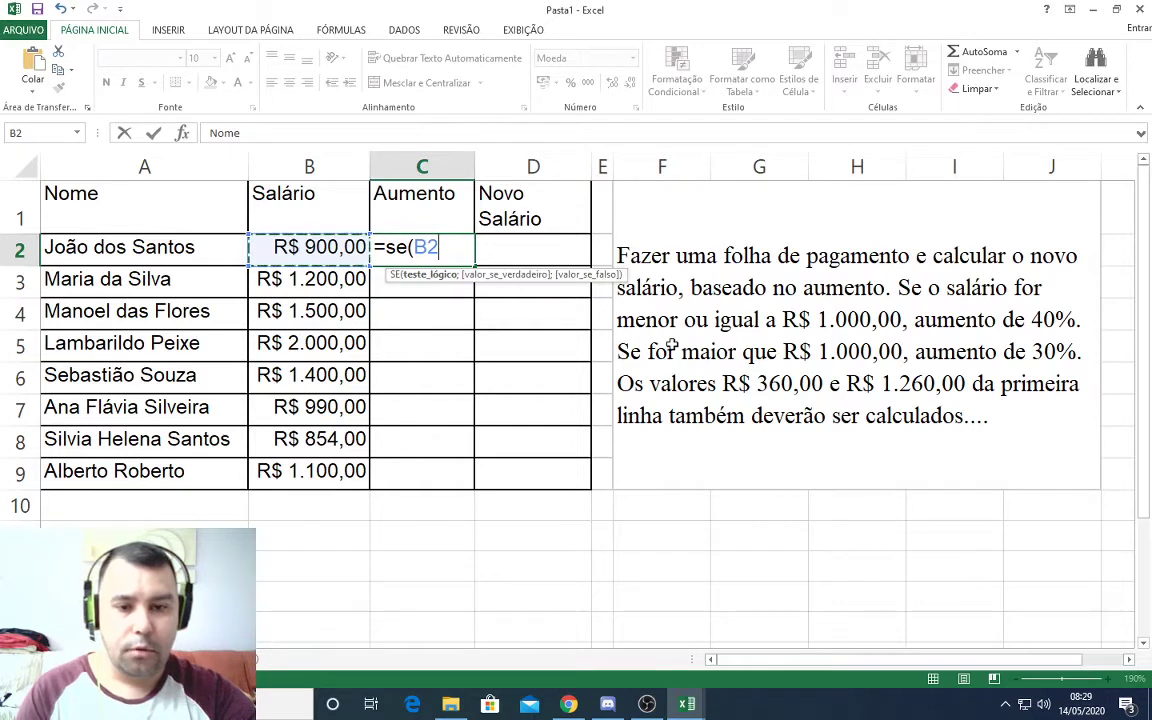
{"action": "type", "text": "<"}
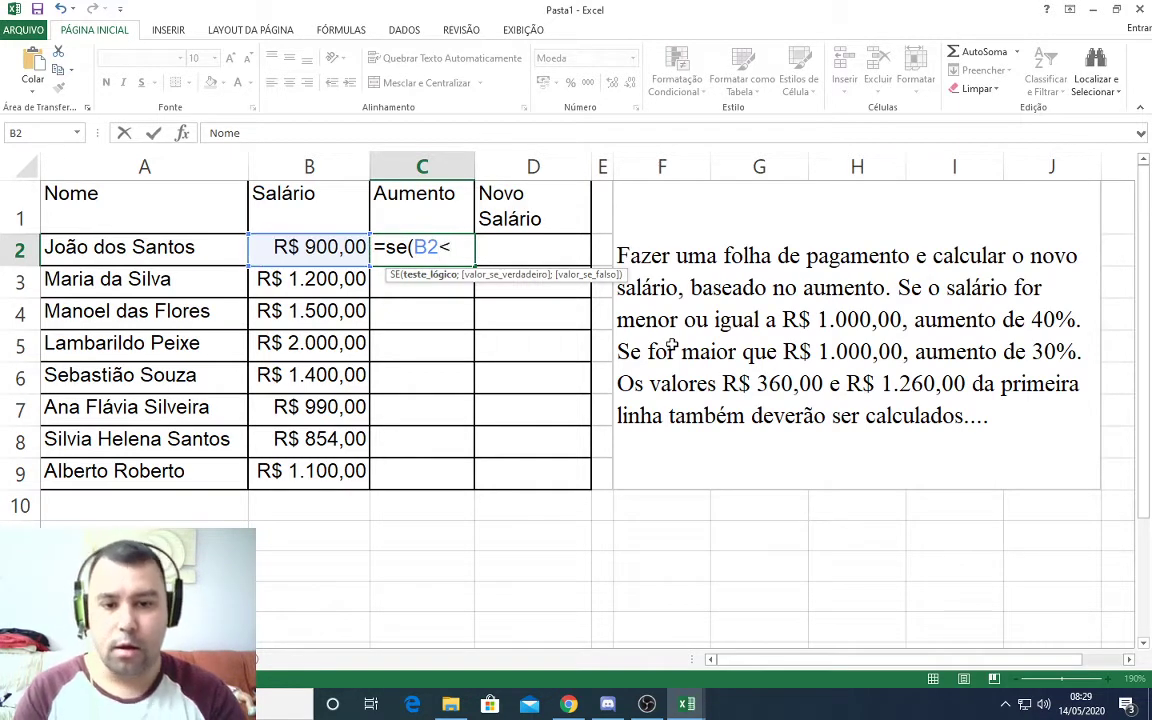
{"action": "type", "text": "="}
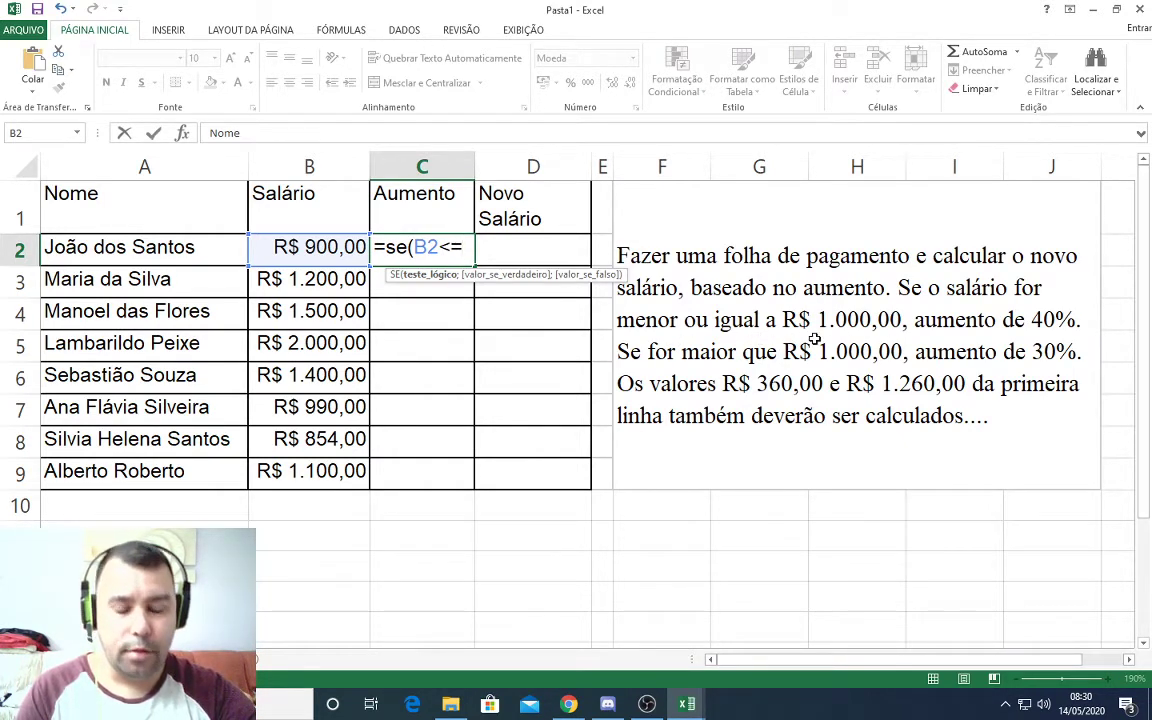
{"action": "type", "text": "100"}
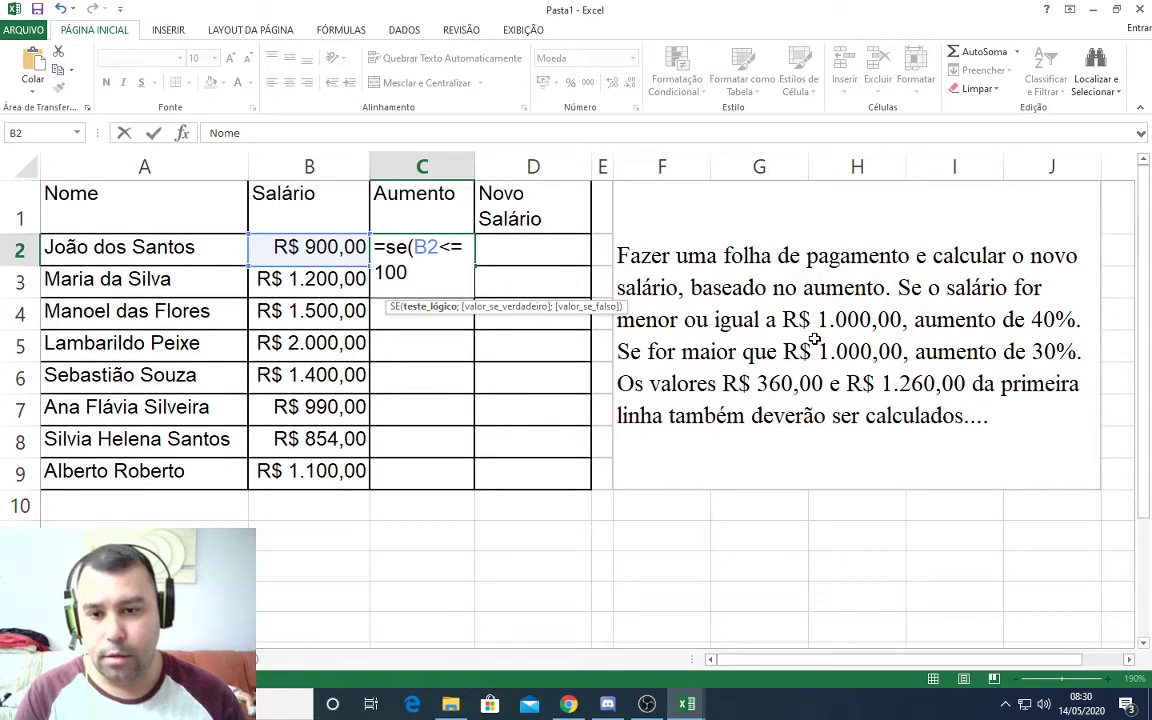
{"action": "type", "text": "0"}
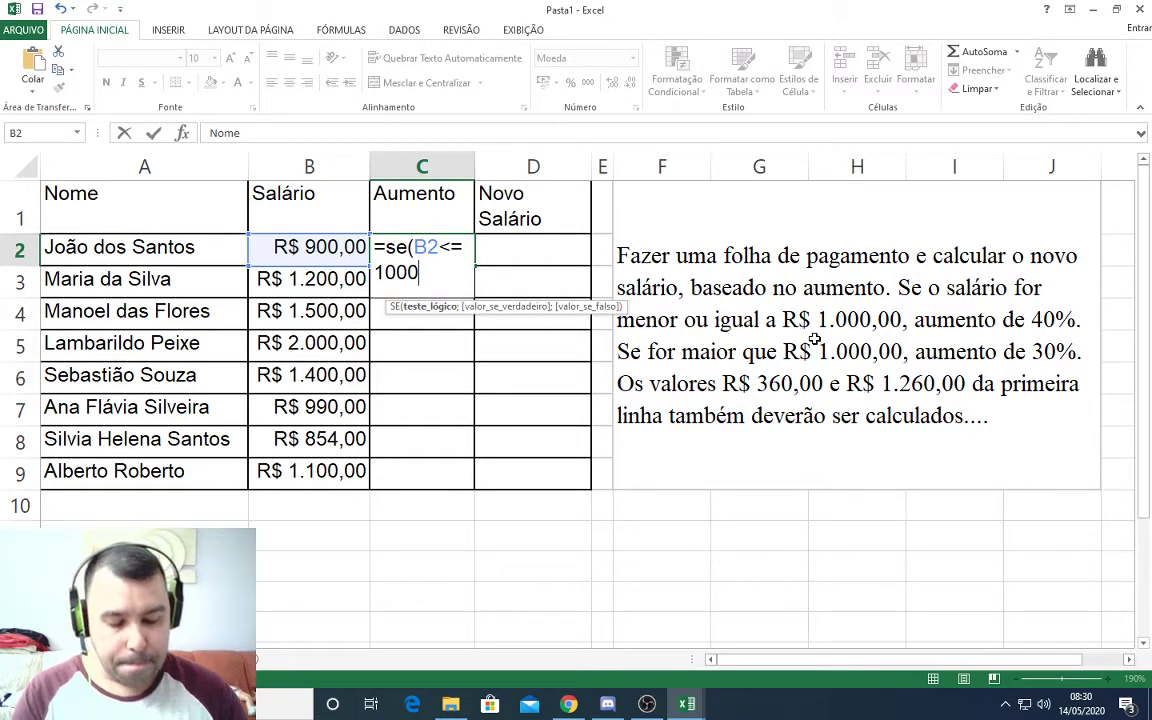
{"action": "type", "text": ";"}
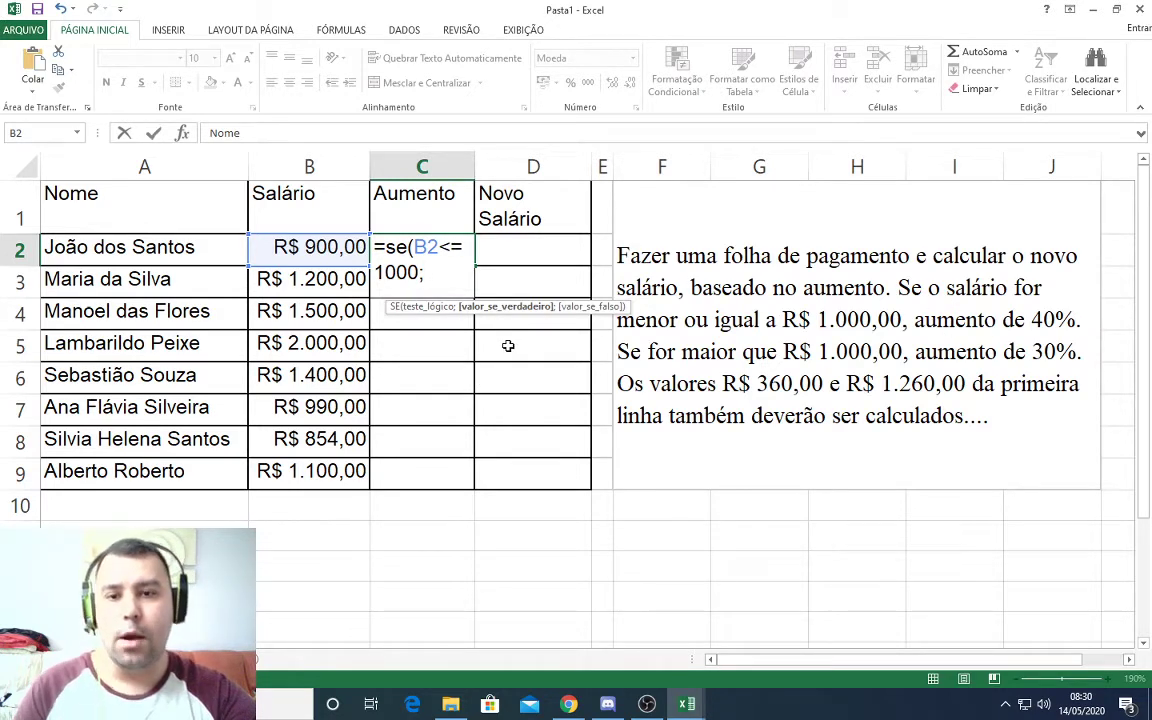
Set the true result of the SE formula in C2 to B2*40%.
{"action": "left_click", "coordinate": [340, 252]}
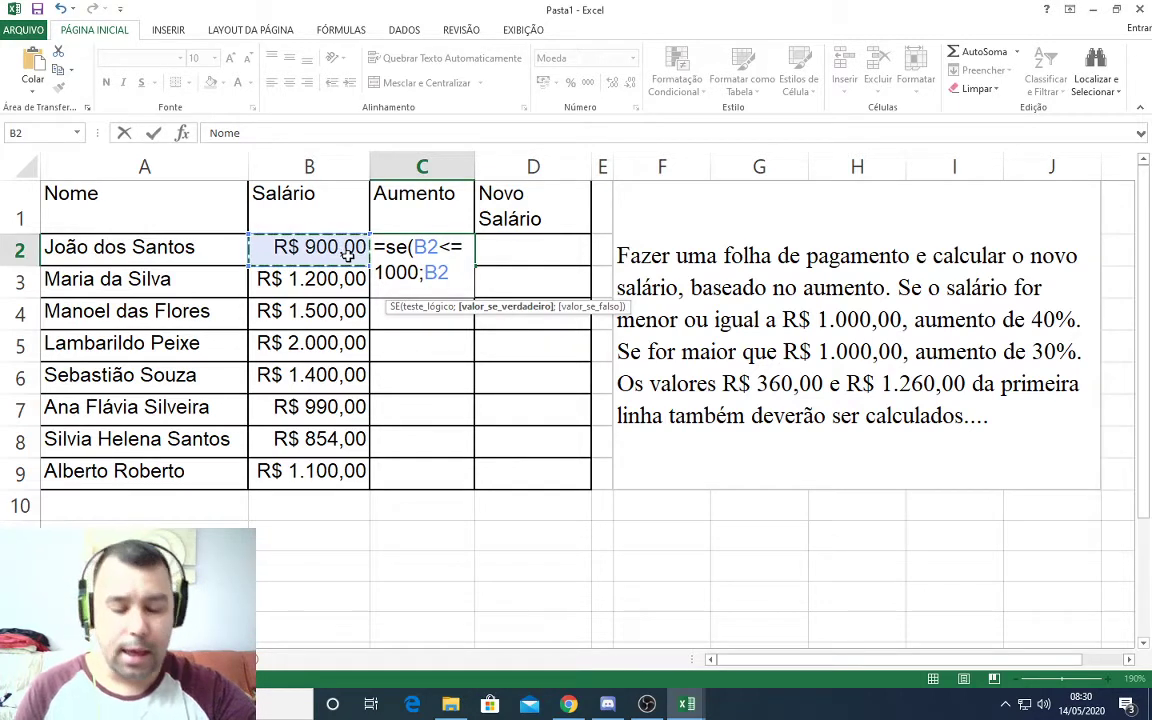
{"action": "type", "text": "*40"}
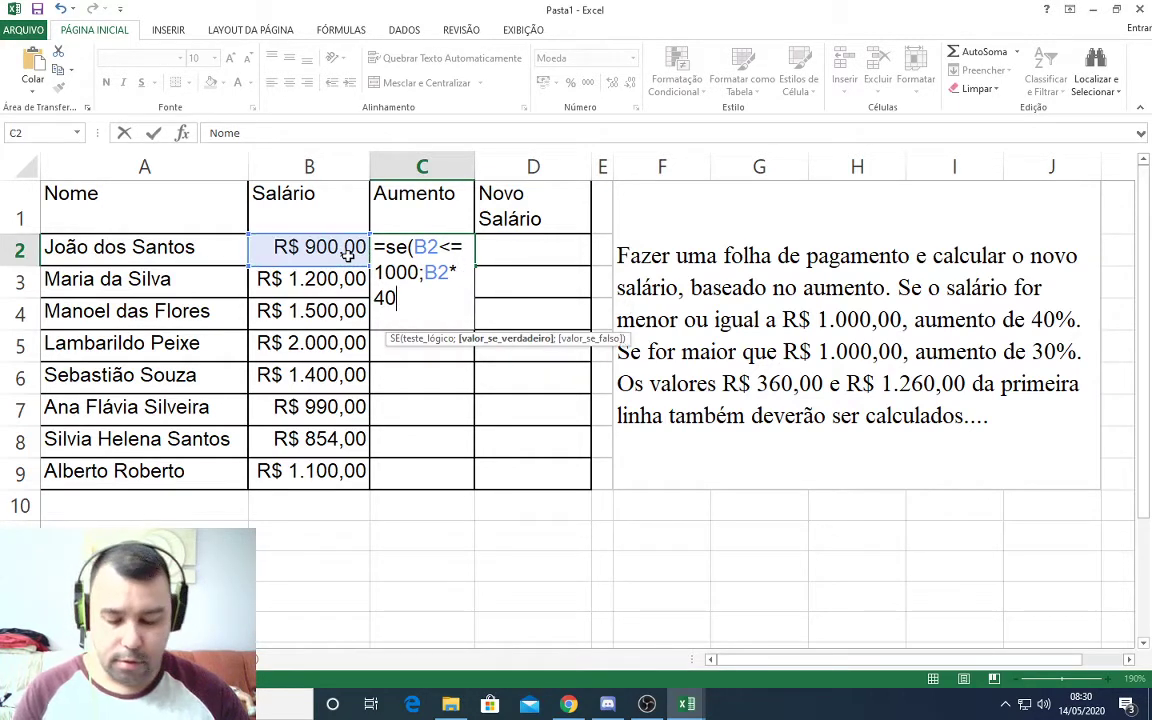
{"action": "type", "text": "%"}
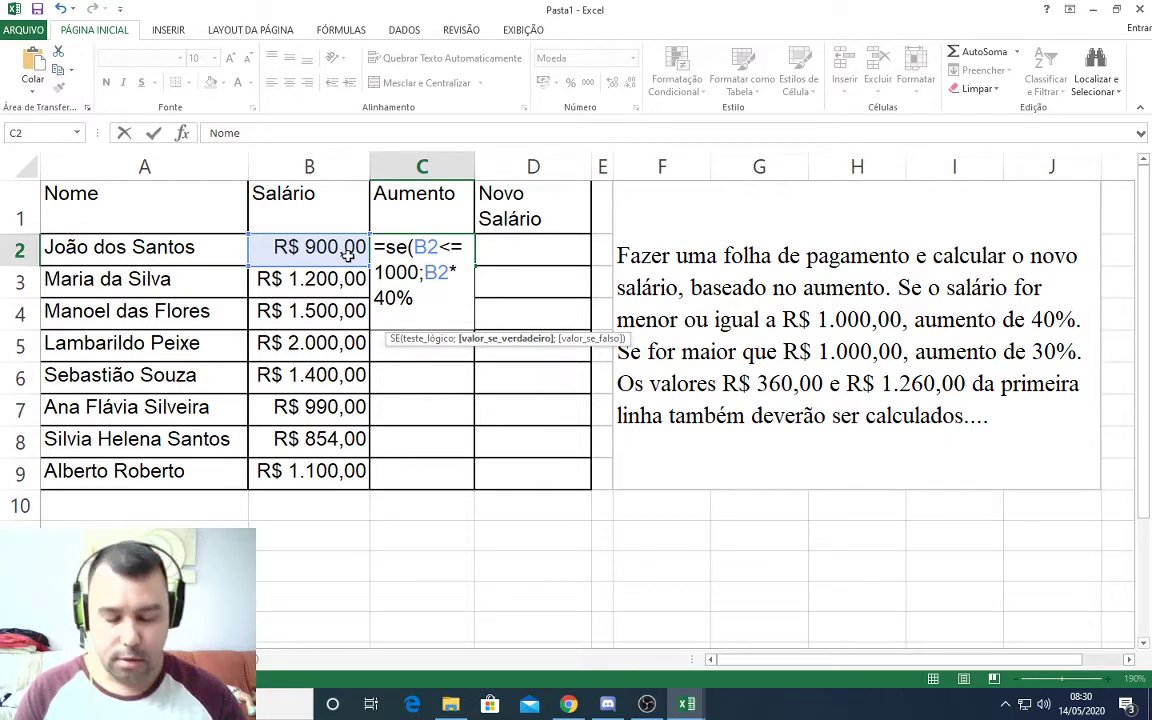
{"action": "type", "text": ";"}
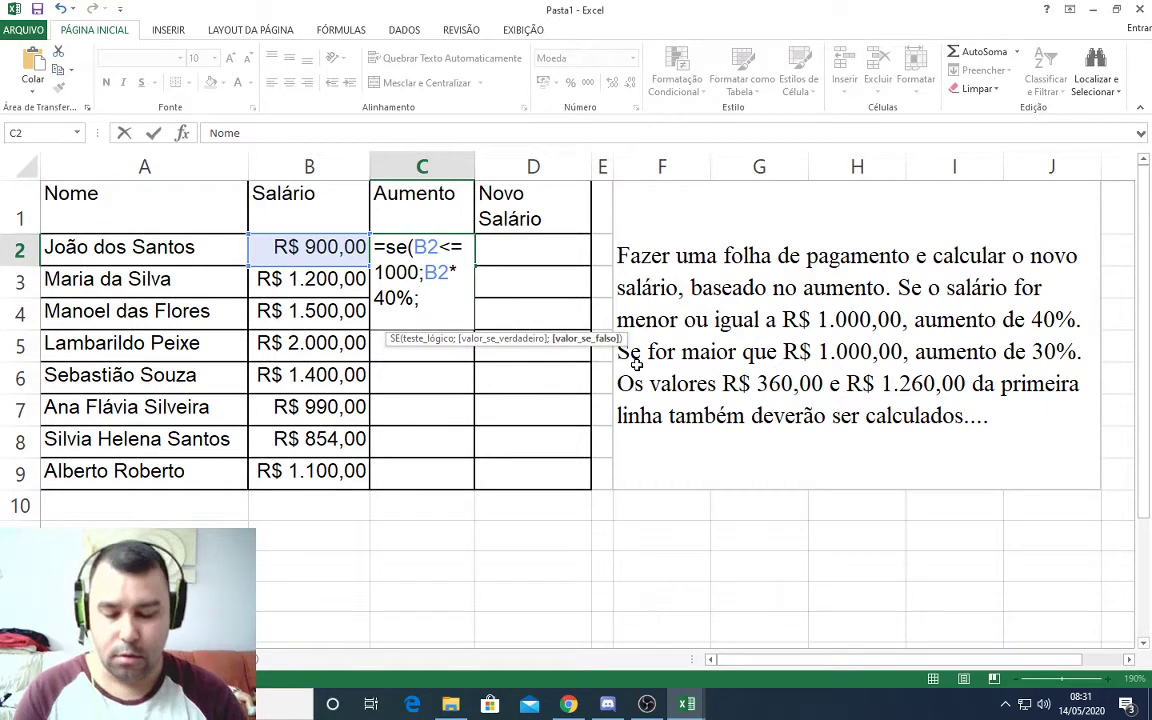
Nest a second SE in C2 as the false result, returning B2*30% when B2>1000, and complete the formula.
{"action": "type", "text": "se"}
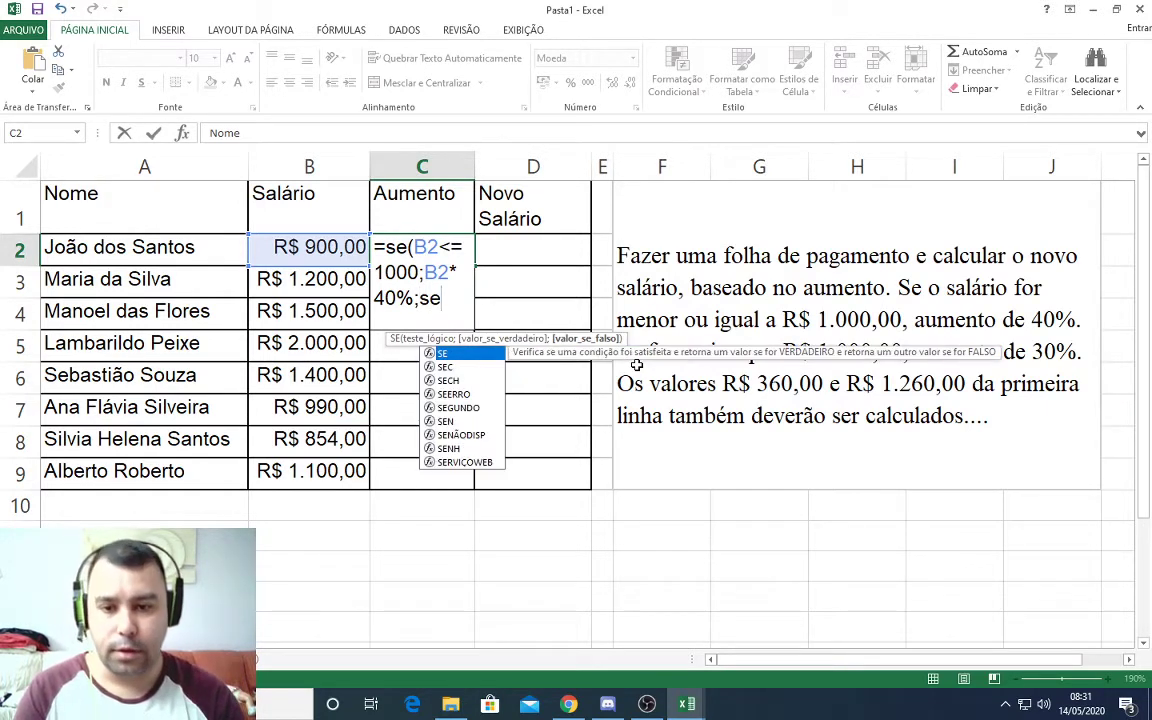
{"action": "type", "text": "("}
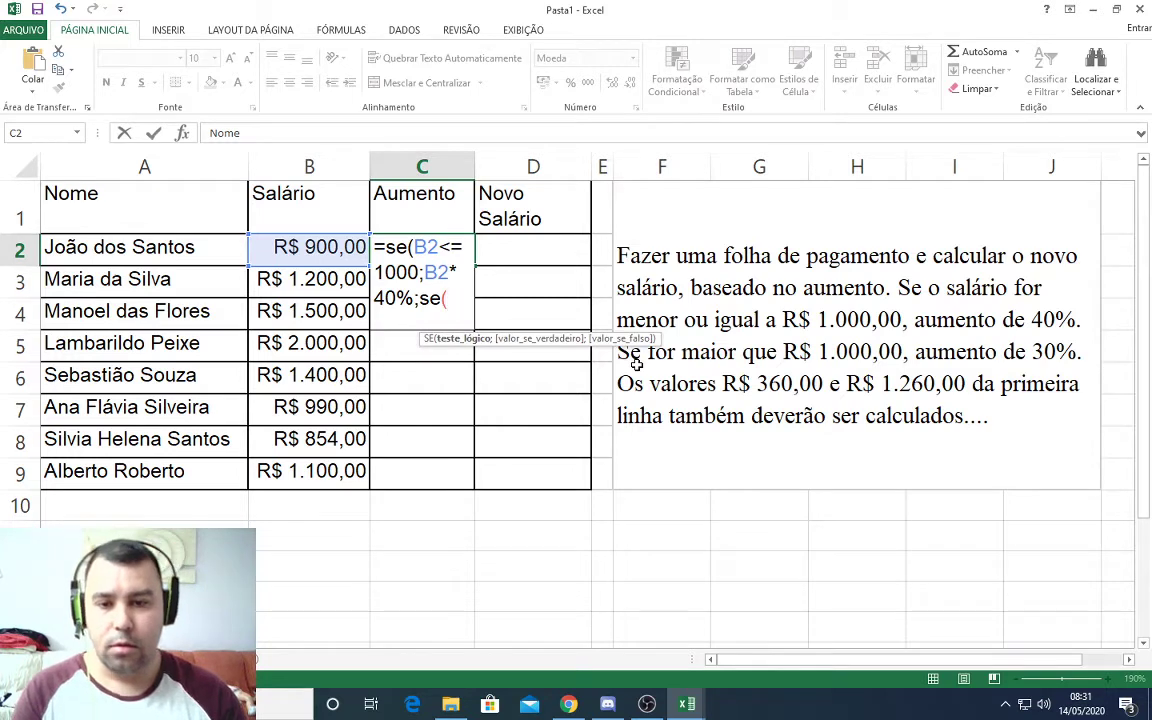
{"action": "left_click", "coordinate": [338, 246]}
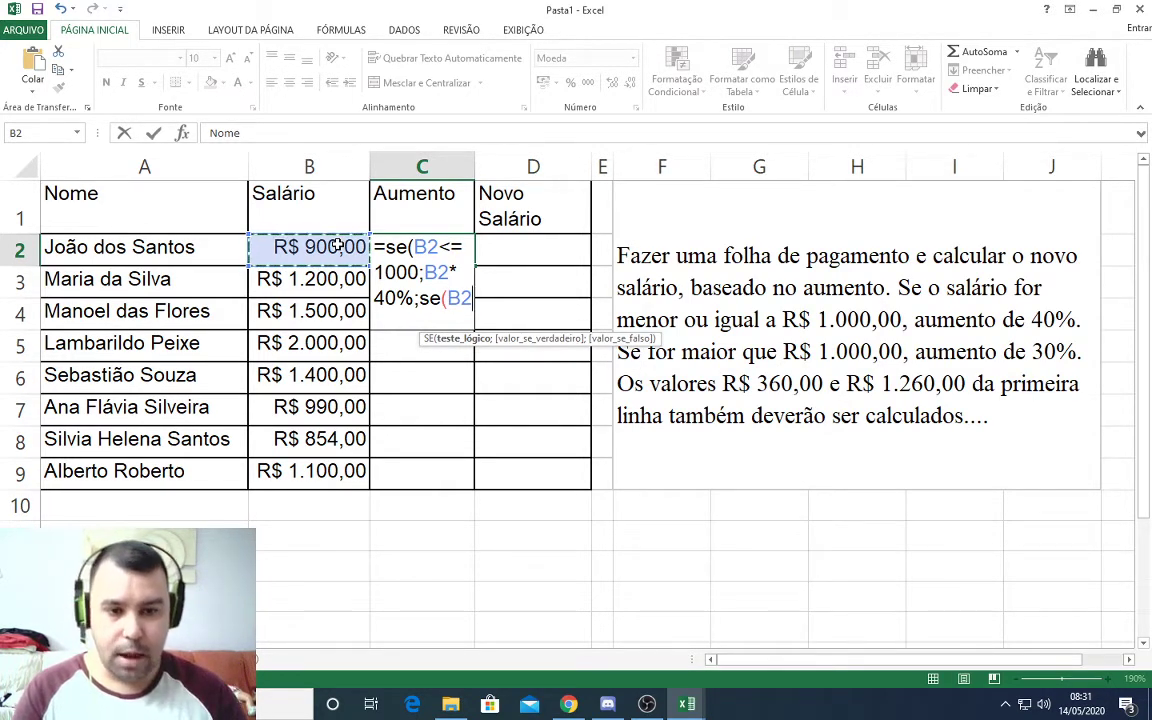
{"action": "type", "text": ">1000"}
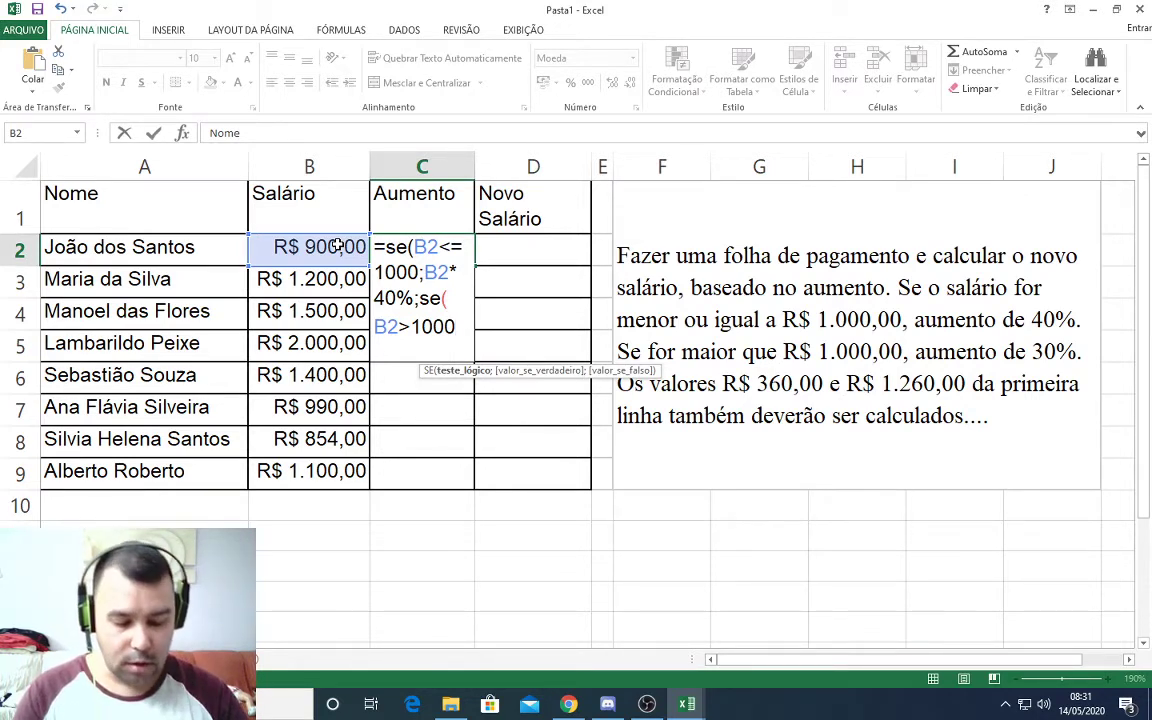
{"action": "type", "text": ";"}
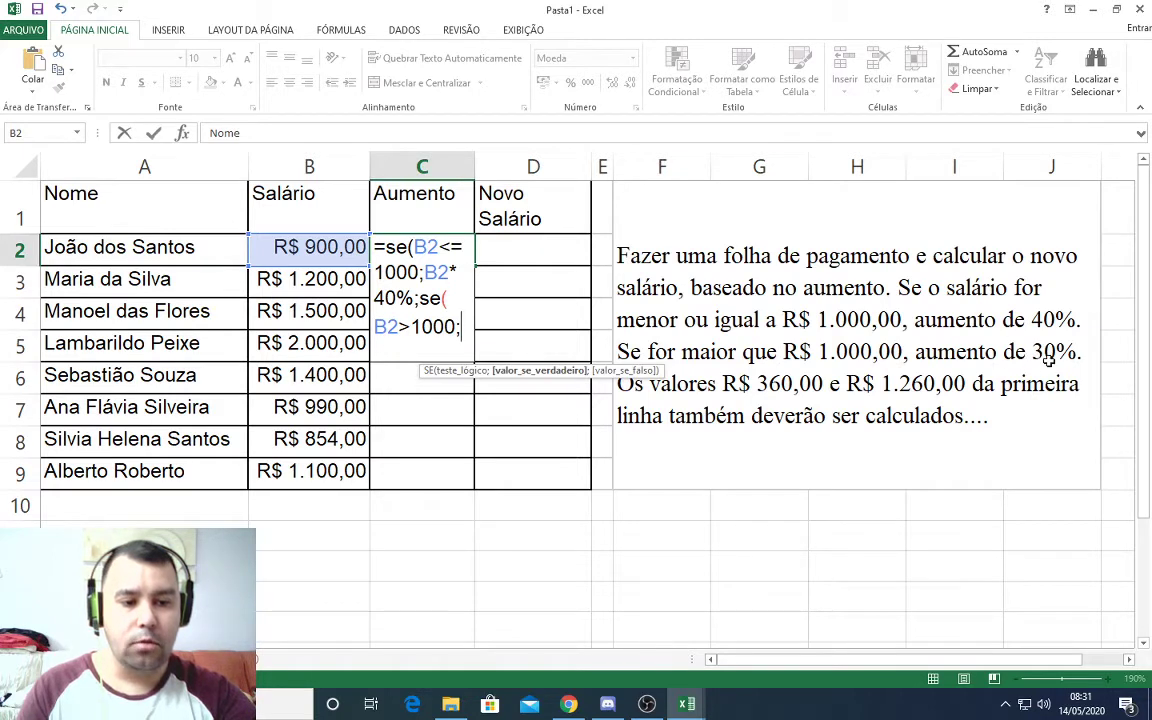
{"action": "left_click", "coordinate": [322, 247]}
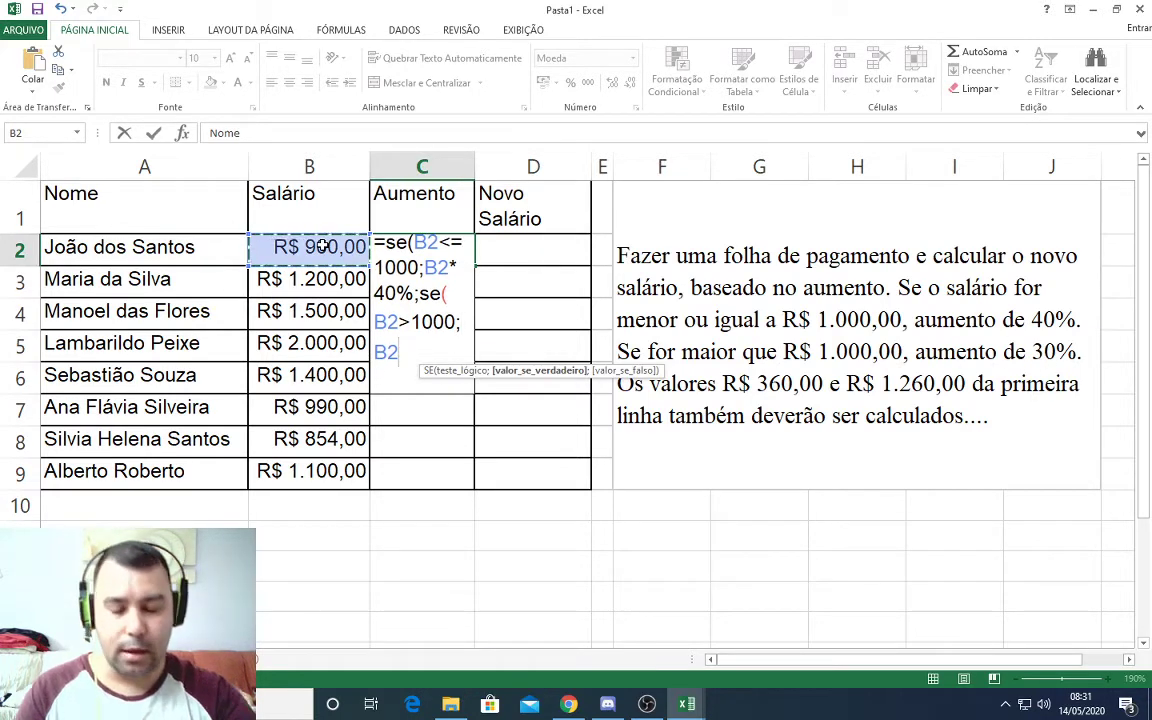
{"action": "type", "text": "*30"}
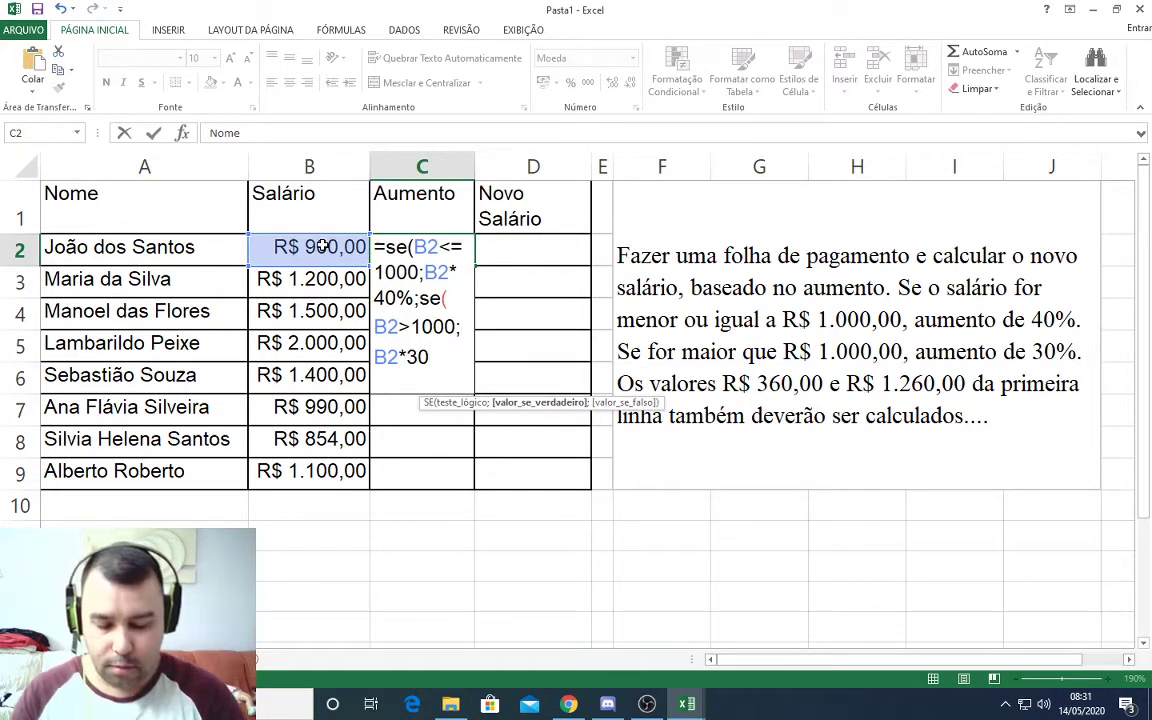
{"action": "type", "text": "%"}
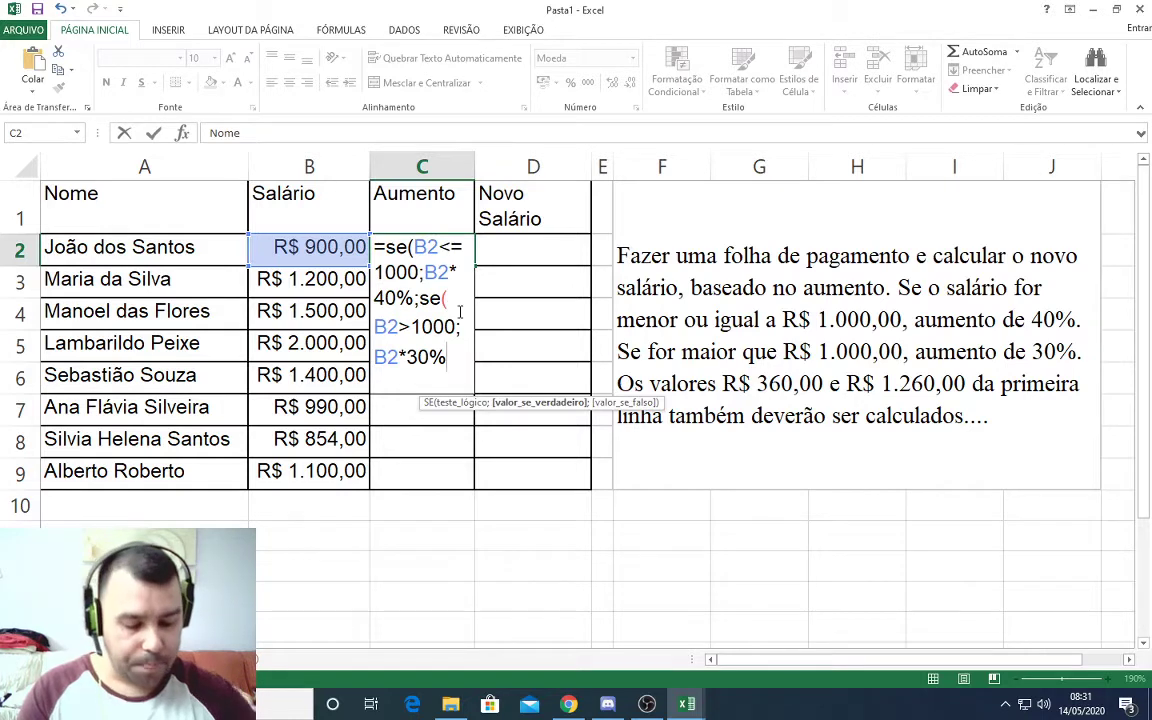
{"action": "type", "text": "))"}
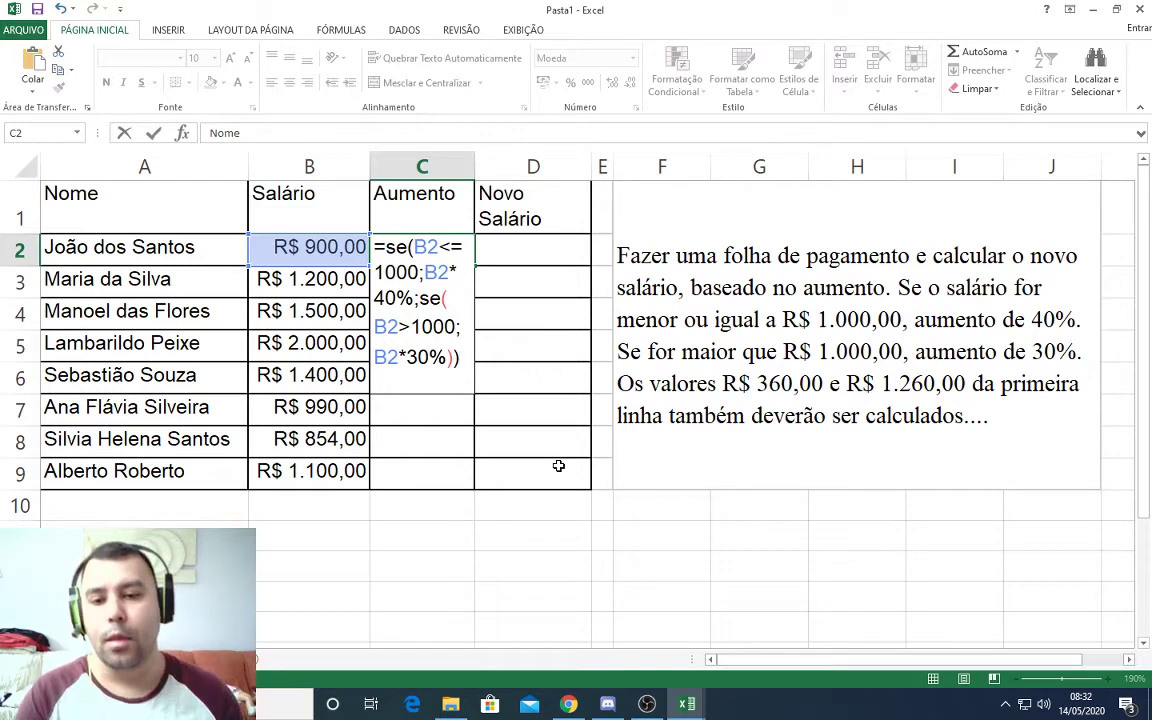
{"action": "key", "text": "Return"}
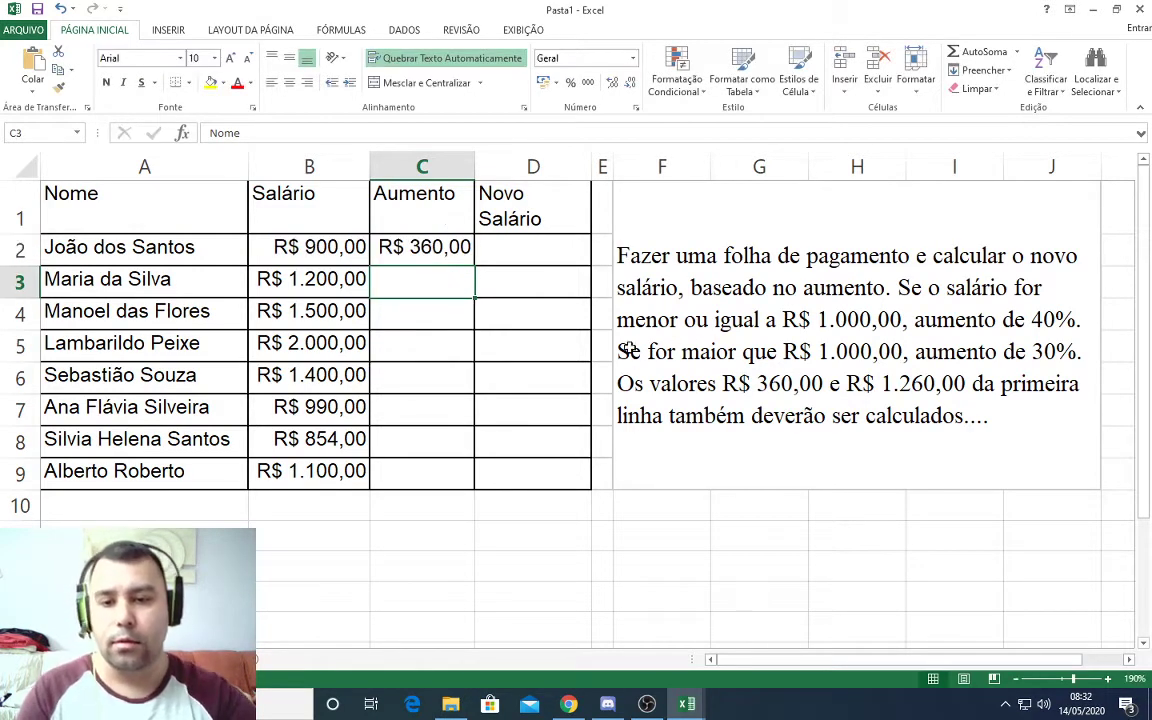
Calculate the new salary in D2 with the formula =C2+B2.
{"action": "left_click", "coordinate": [458, 249]}
{"action": "left_click", "coordinate": [540, 258]}
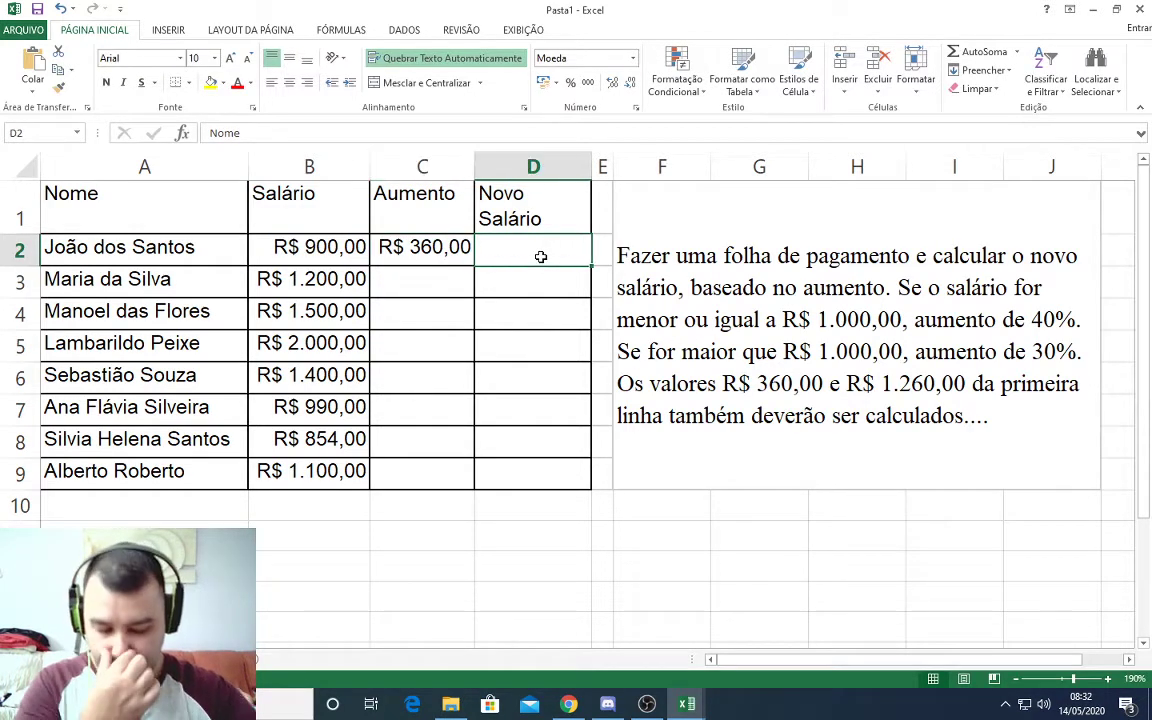
{"action": "type", "text": "="}
{"action": "left_click", "coordinate": [452, 256]}
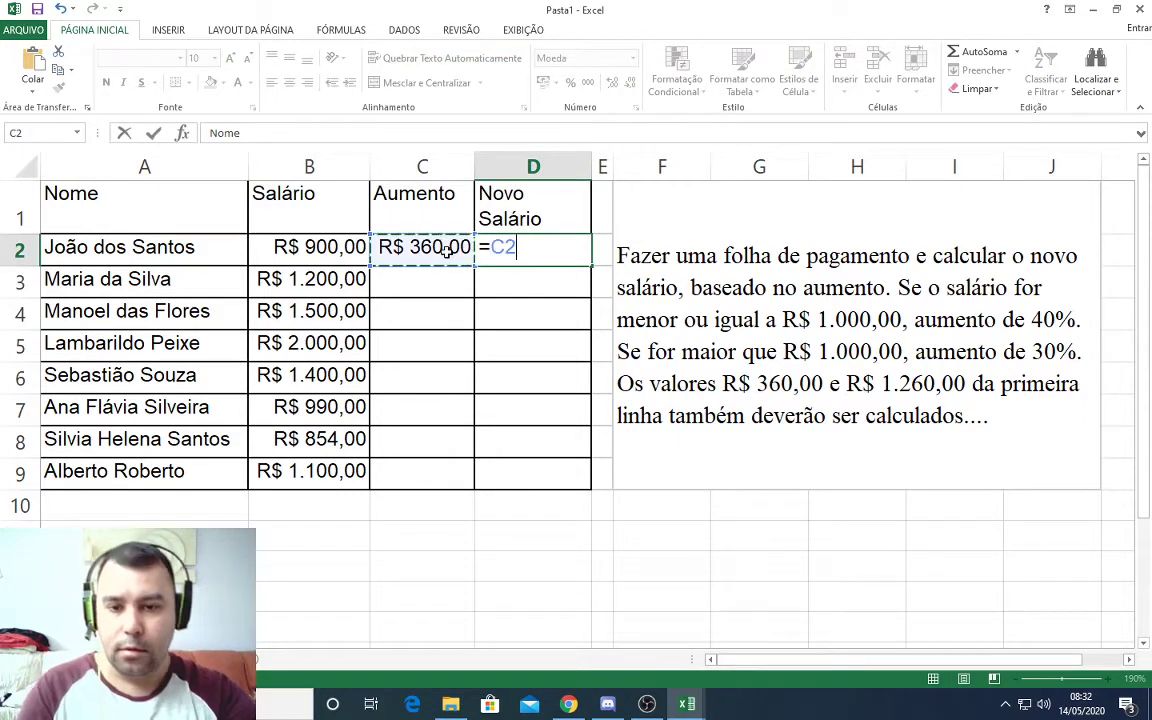
{"action": "type", "text": "+"}
{"action": "left_click", "coordinate": [328, 243]}
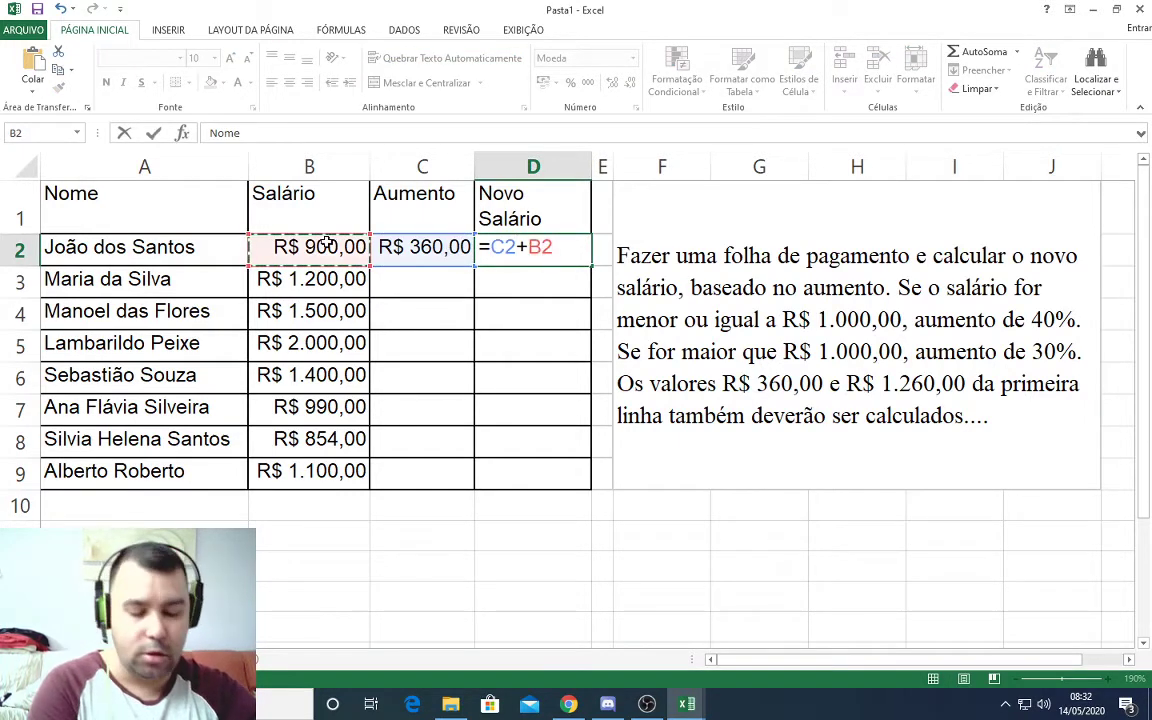
{"action": "key", "text": "Return"}
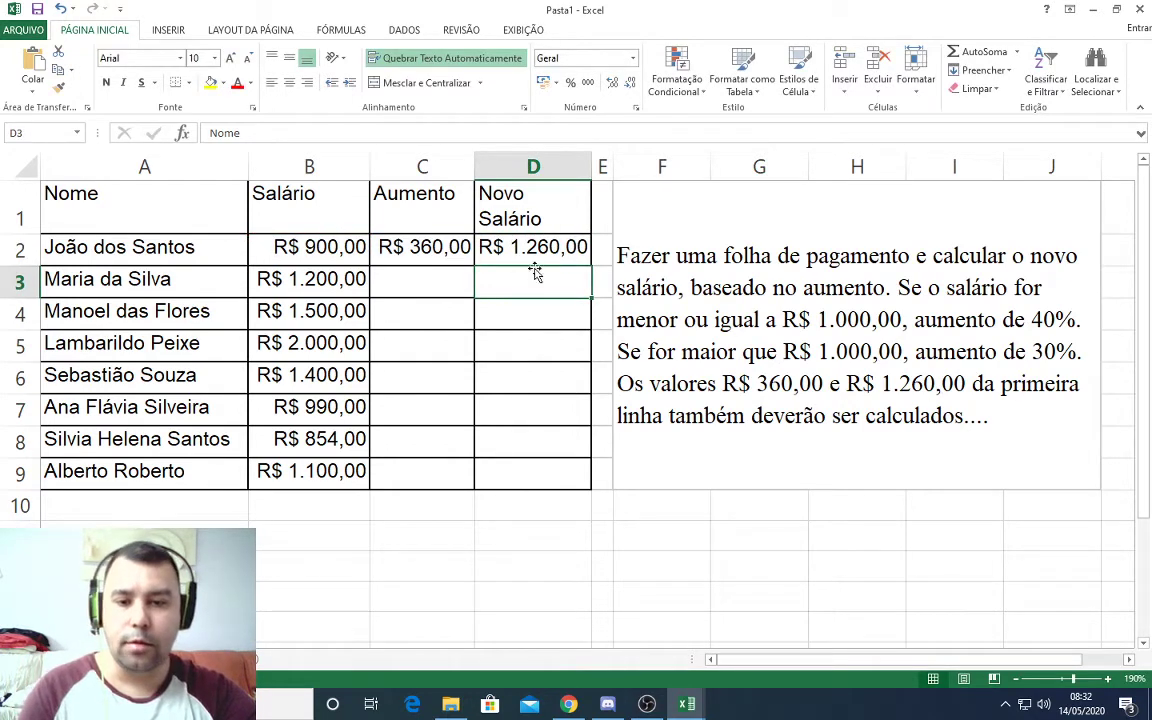
Highlight the calculated cells C2 and D2 with a yellow fill.
{"action": "left_click", "coordinate": [432, 250]}
{"action": "left_click_drag", "start_coordinate": [432, 250], "coordinate": [538, 249]}
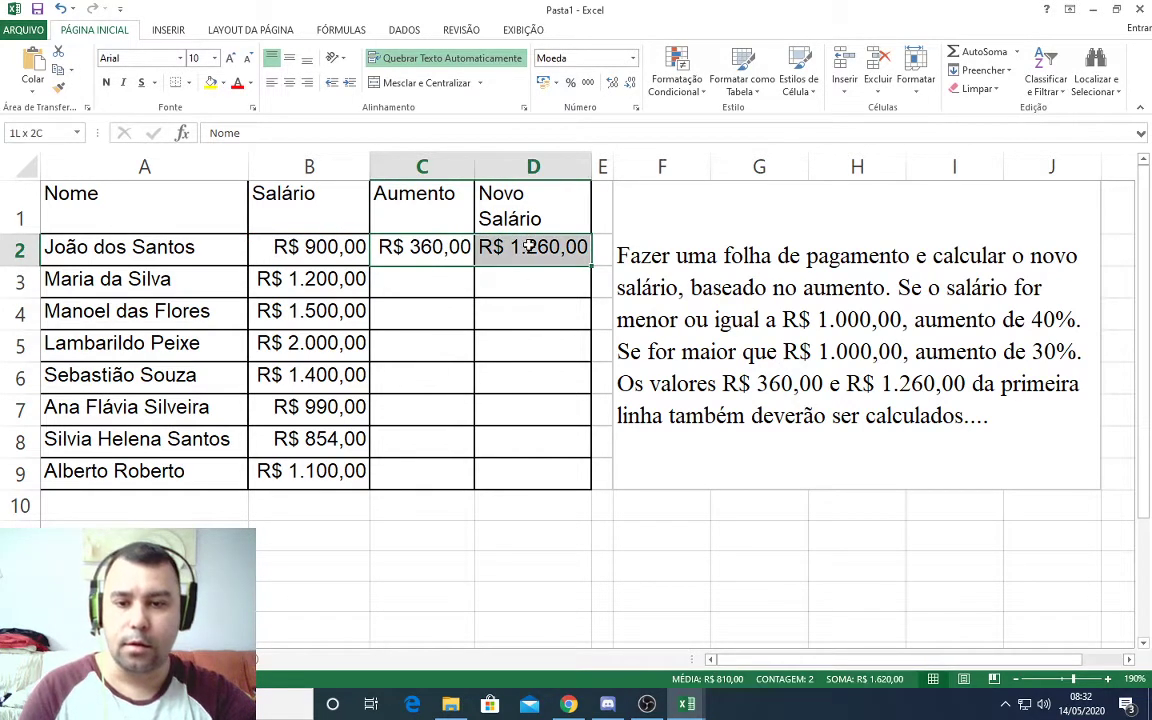
{"action": "left_click", "coordinate": [210, 82]}
{"action": "left_click", "coordinate": [440, 274]}
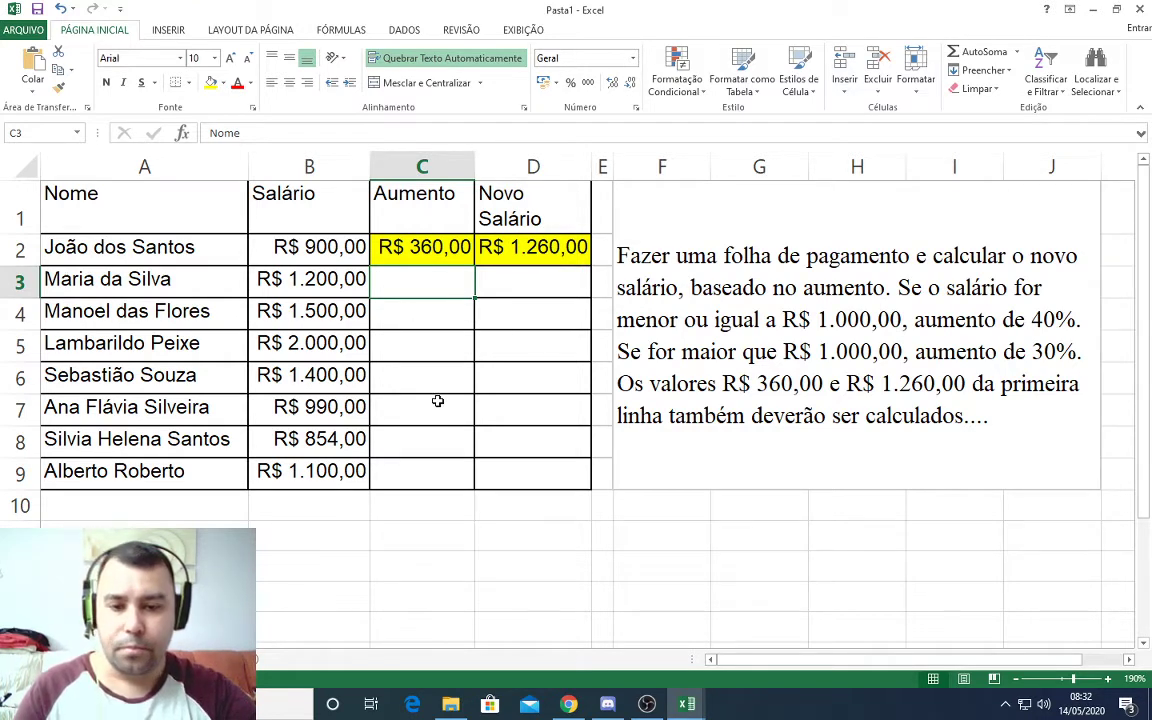
{"action": "left_click", "coordinate": [410, 314]}
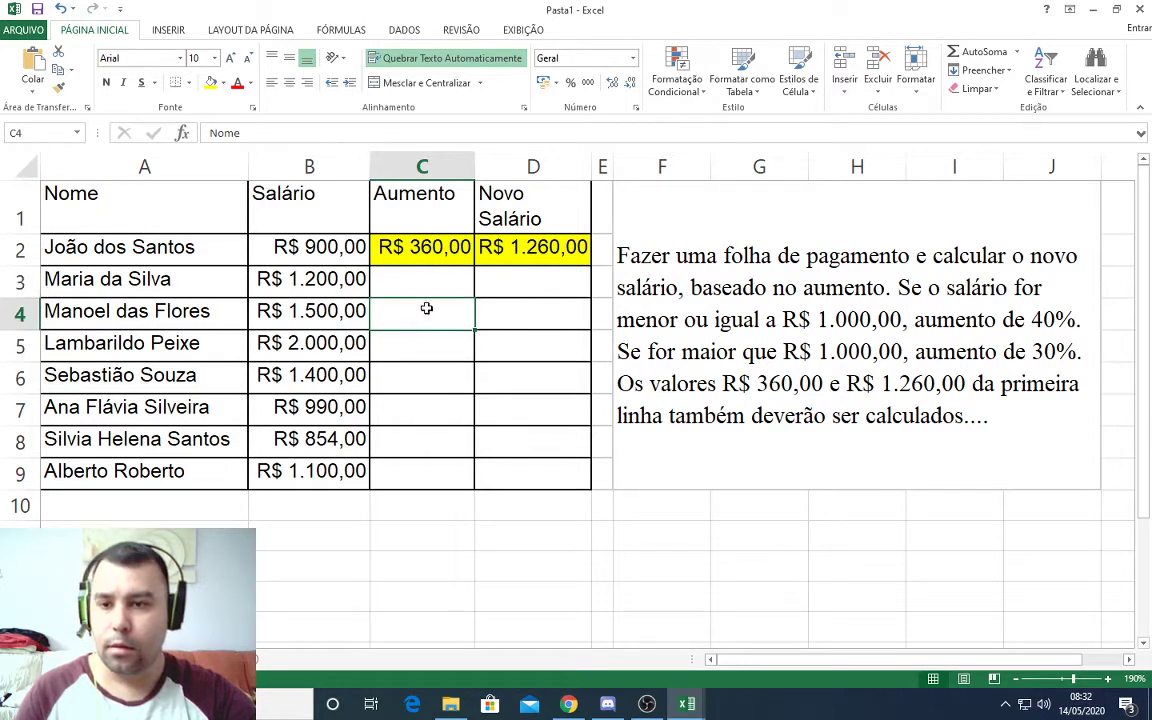
{"action": "left_click", "coordinate": [406, 274]}
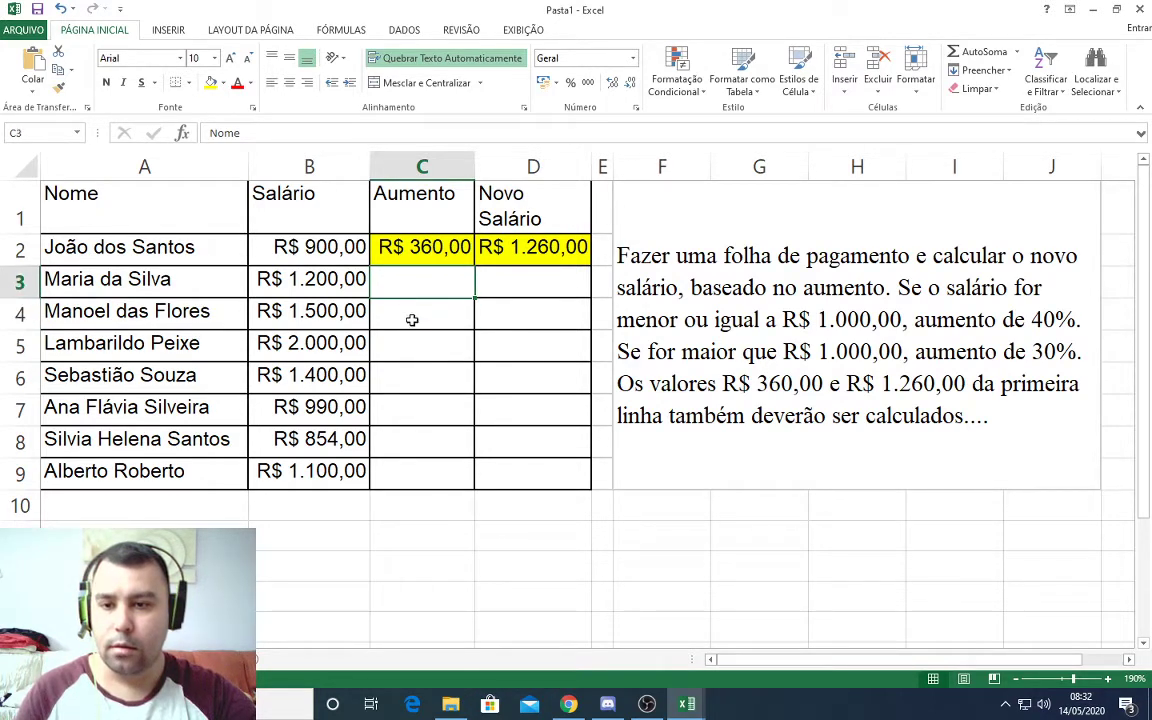
{"action": "left_click", "coordinate": [411, 319]}
{"action": "left_click", "coordinate": [172, 206]}
{"action": "left_click", "coordinate": [154, 249]}
{"action": "left_click", "coordinate": [330, 311]}
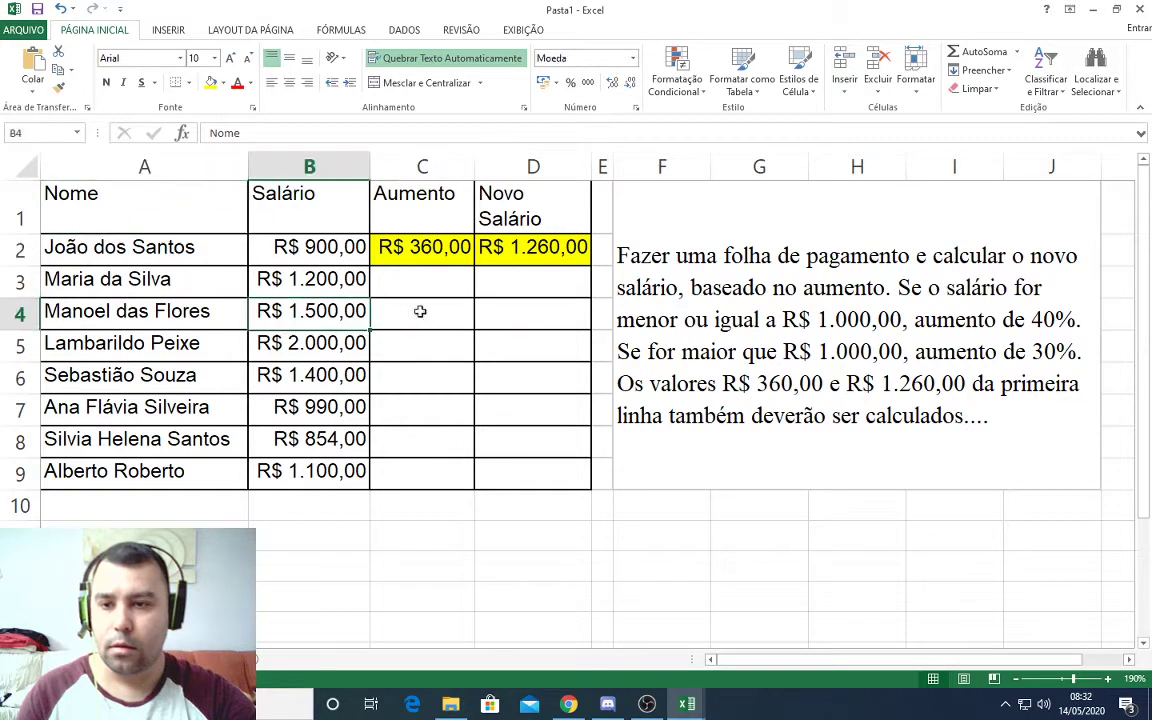
{"action": "left_click", "coordinate": [420, 311]}
{"action": "left_click", "coordinate": [318, 137]}
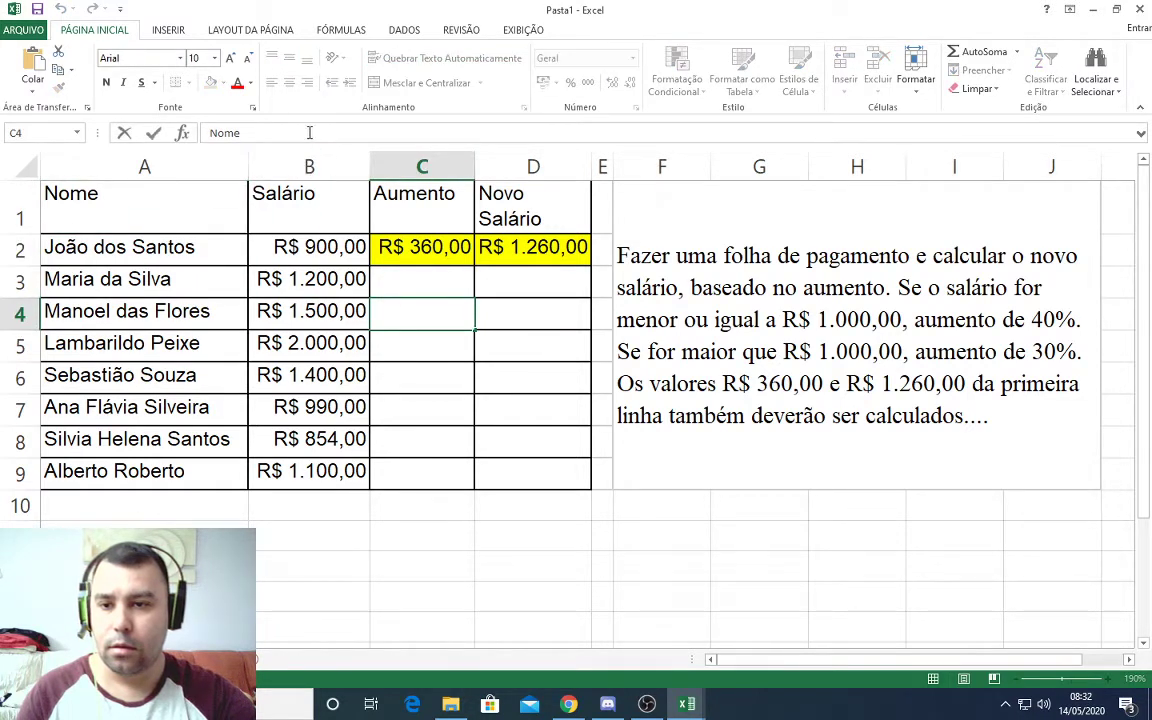
In C4, start a SE formula whose logical test is B4<=1000.
{"action": "left_click", "coordinate": [406, 312]}
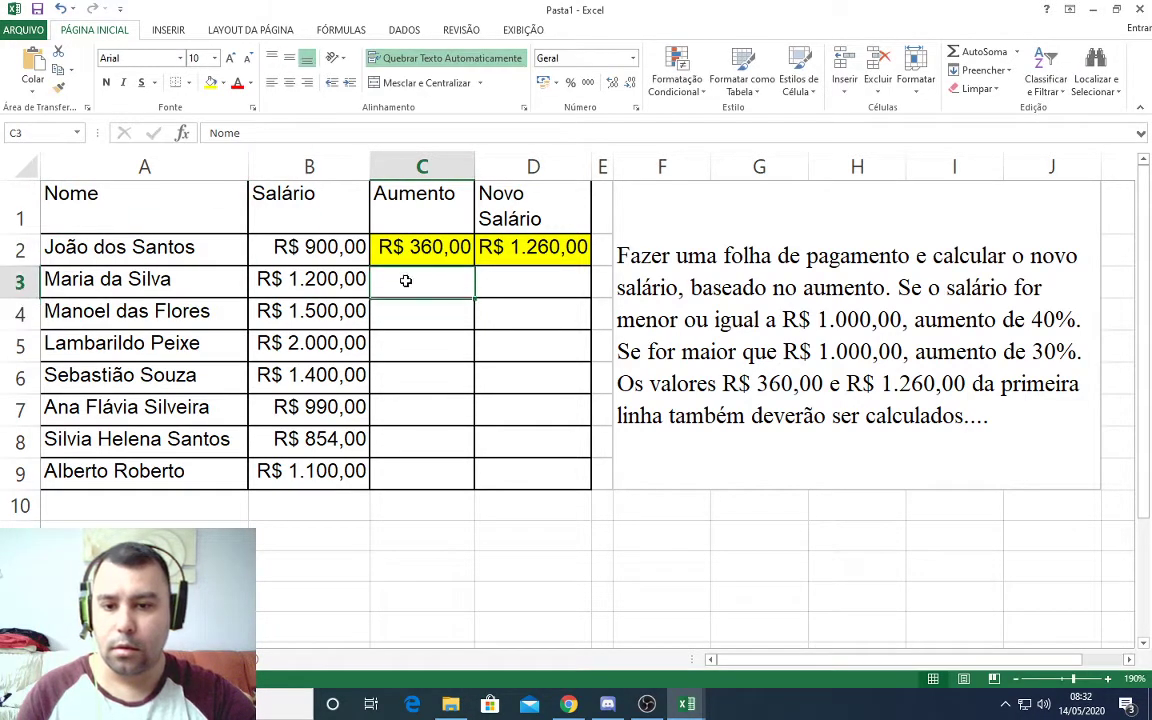
{"action": "type", "text": "="}
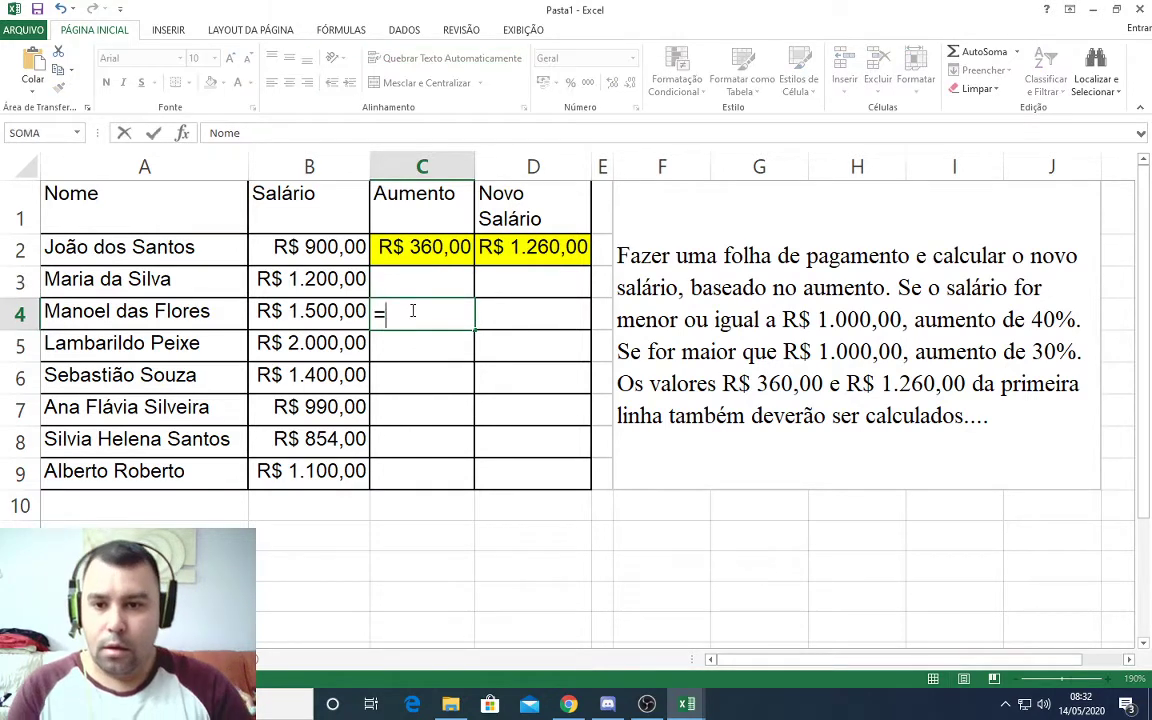
{"action": "type", "text": "se"}
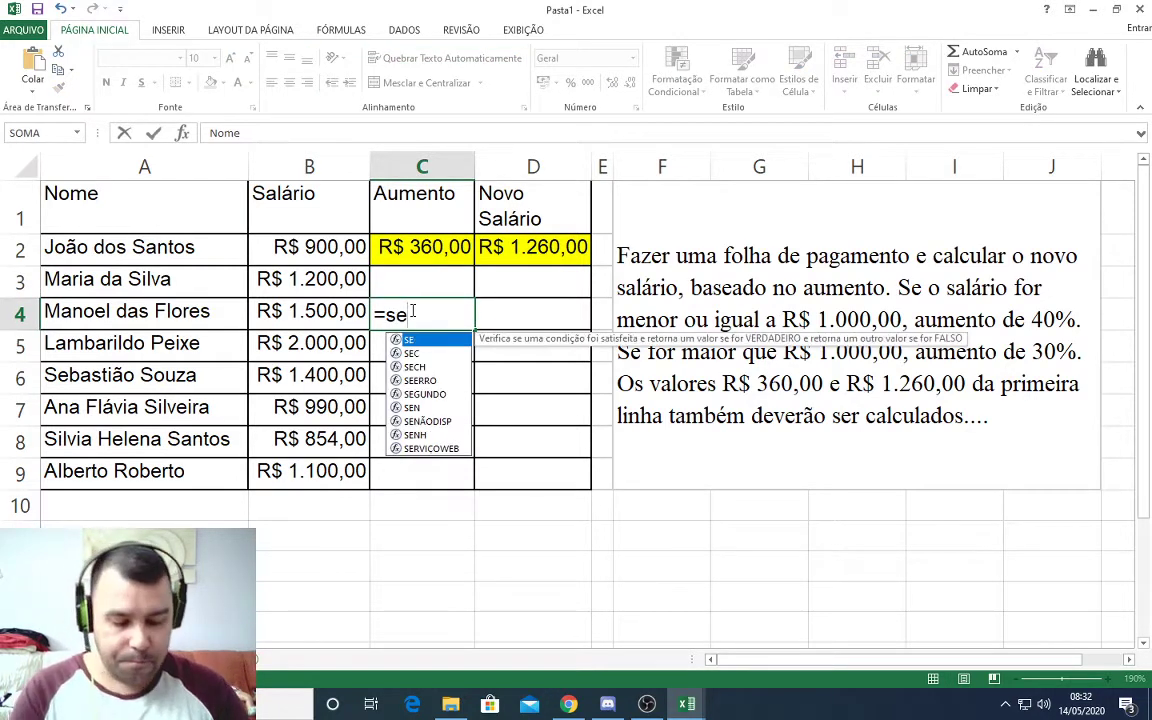
{"action": "type", "text": "("}
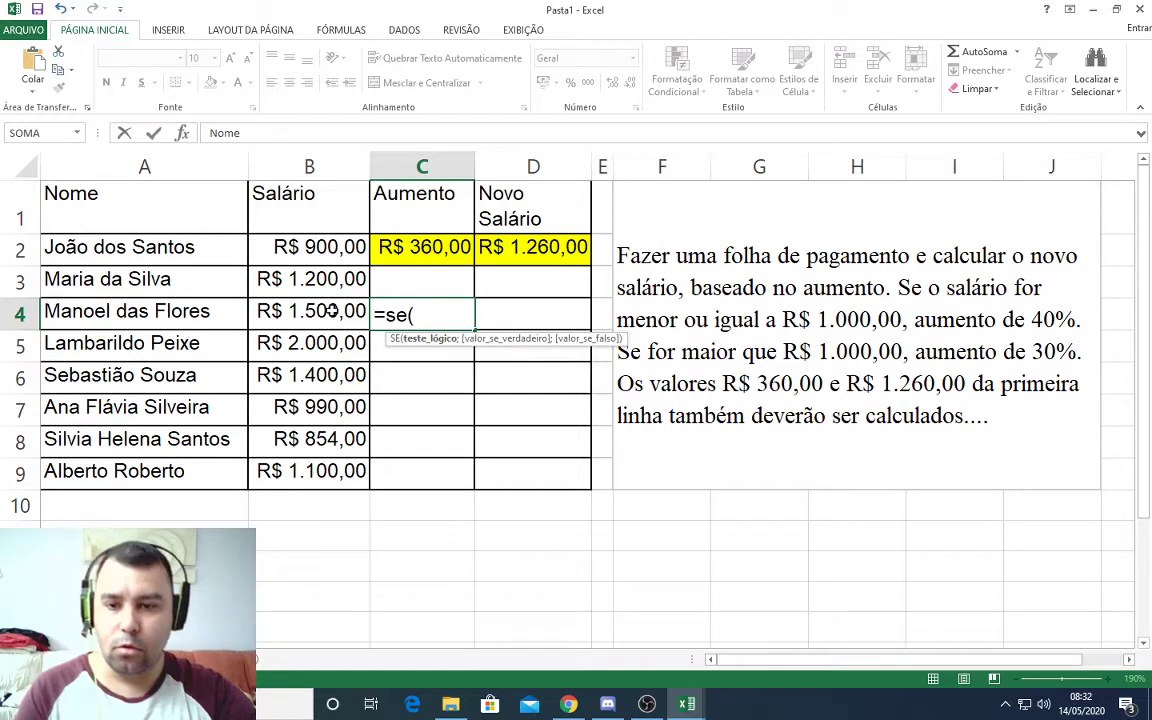
{"action": "left_click", "coordinate": [318, 312]}
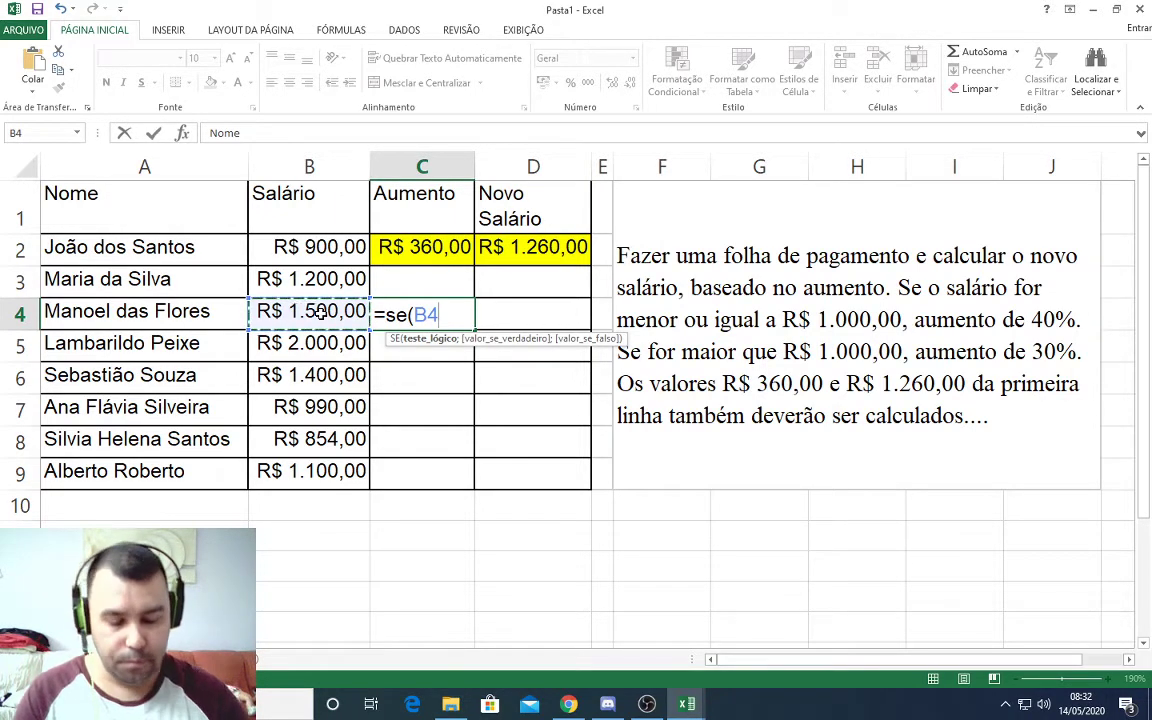
{"action": "type", "text": "<"}
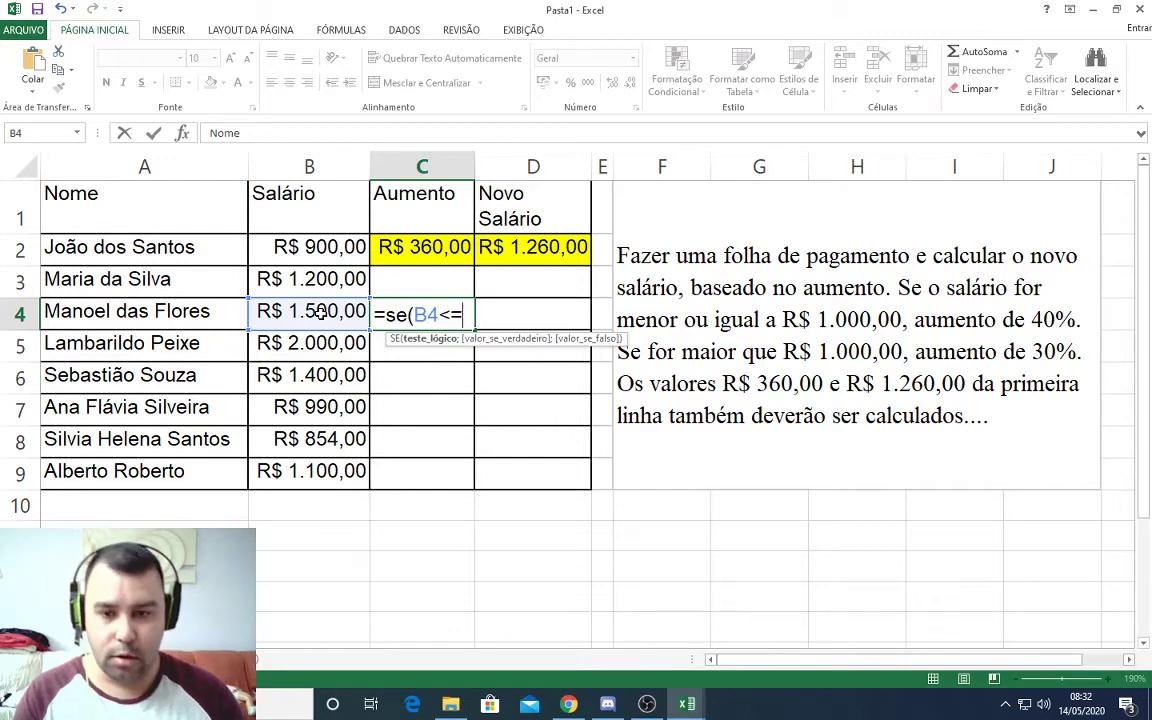
{"action": "type", "text": "=1000"}
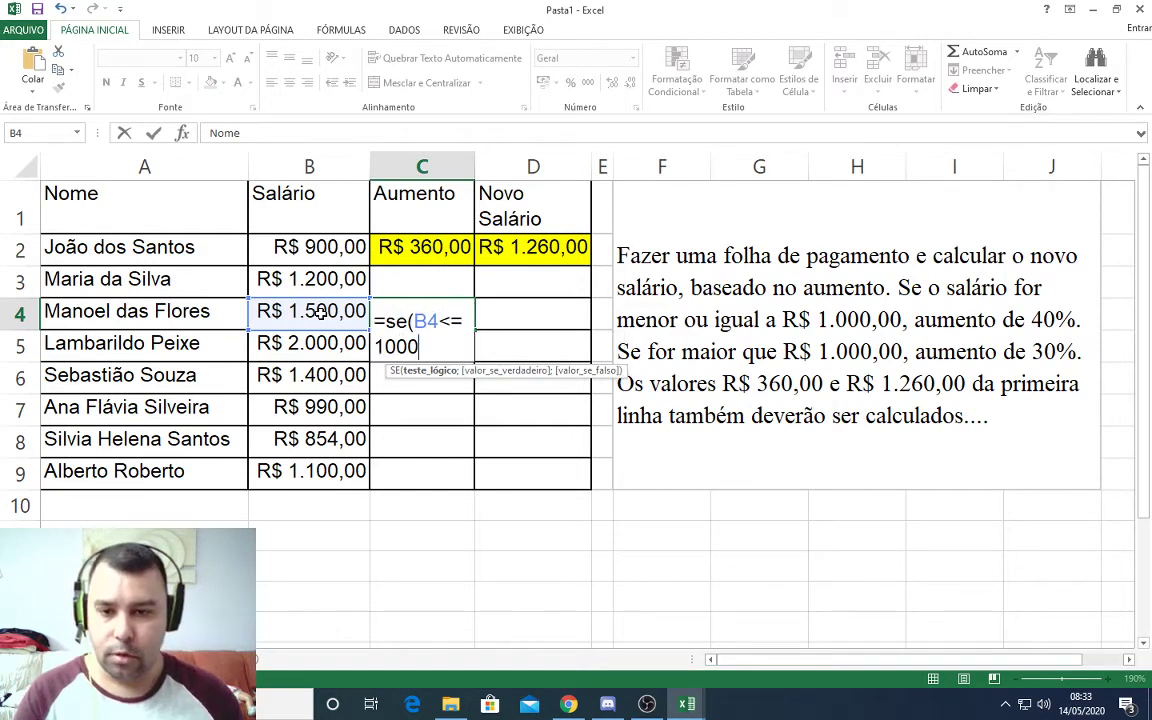
{"action": "type", "text": ";"}
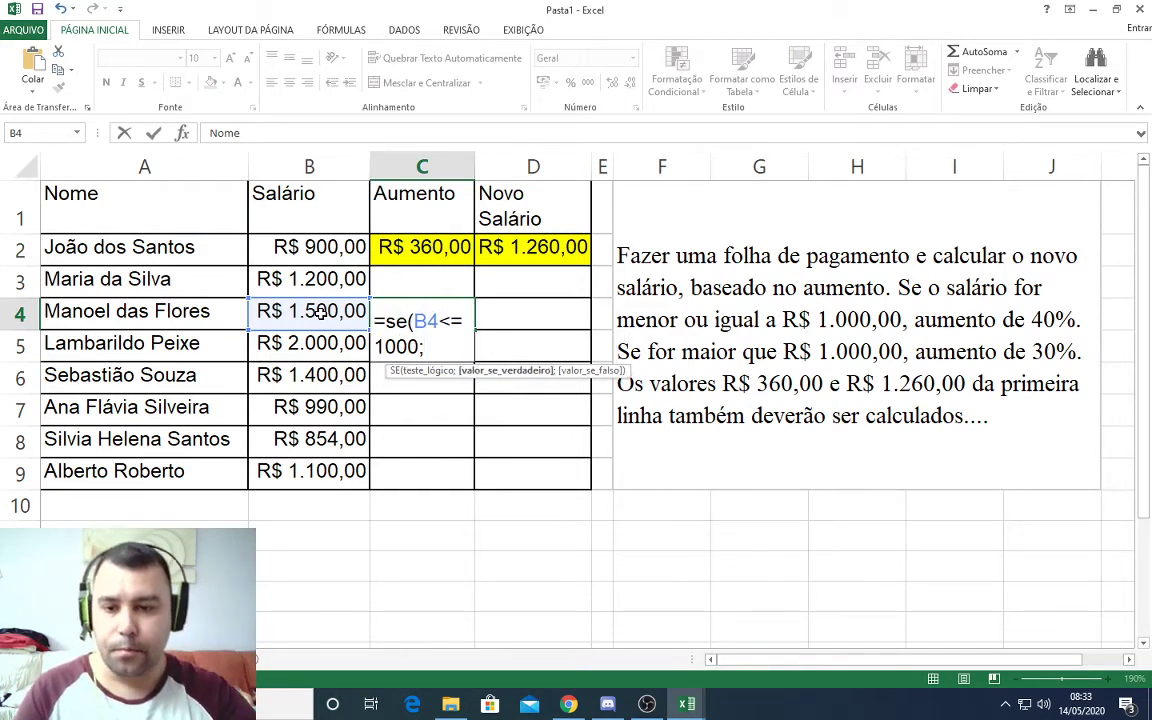
Set the true result of the SE formula in C4 to B4*40%.
{"action": "left_click", "coordinate": [319, 312]}
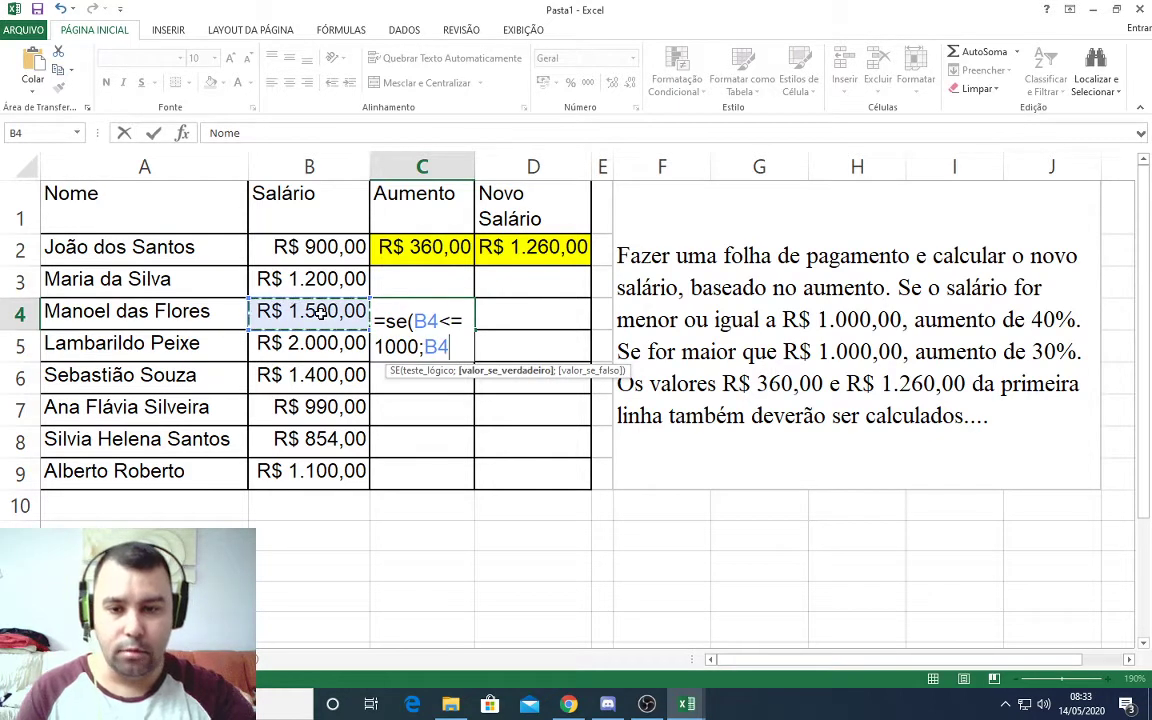
{"action": "type", "text": "*40"}
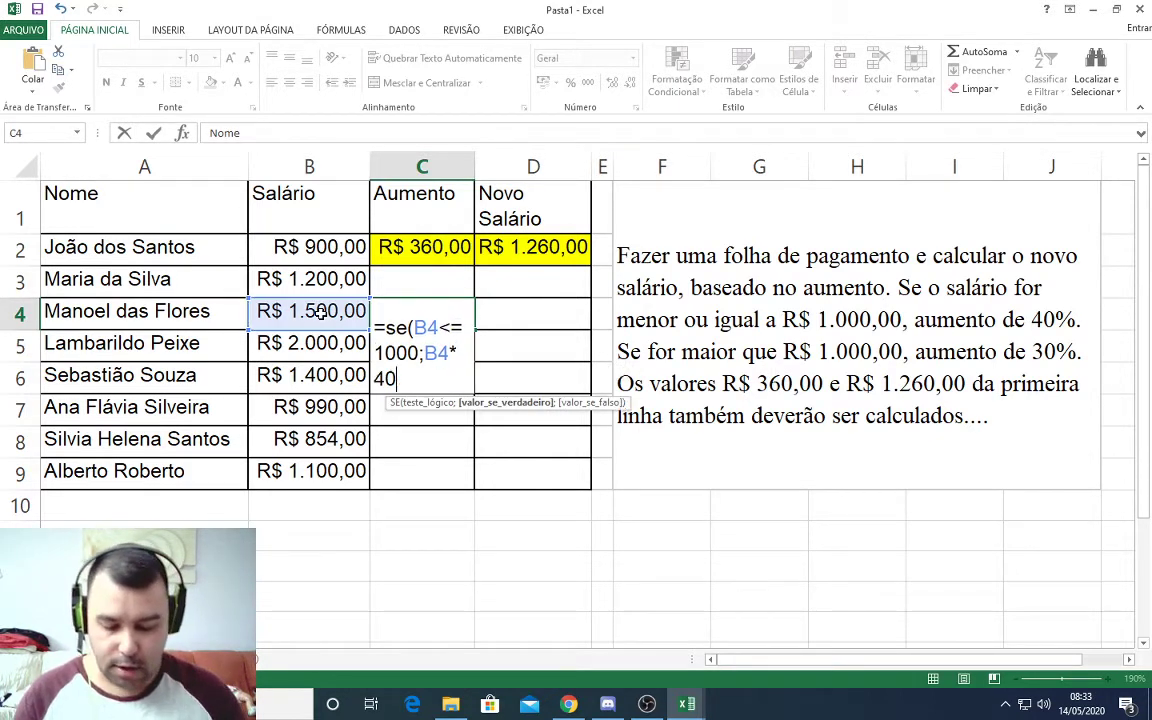
{"action": "type", "text": "%;"}
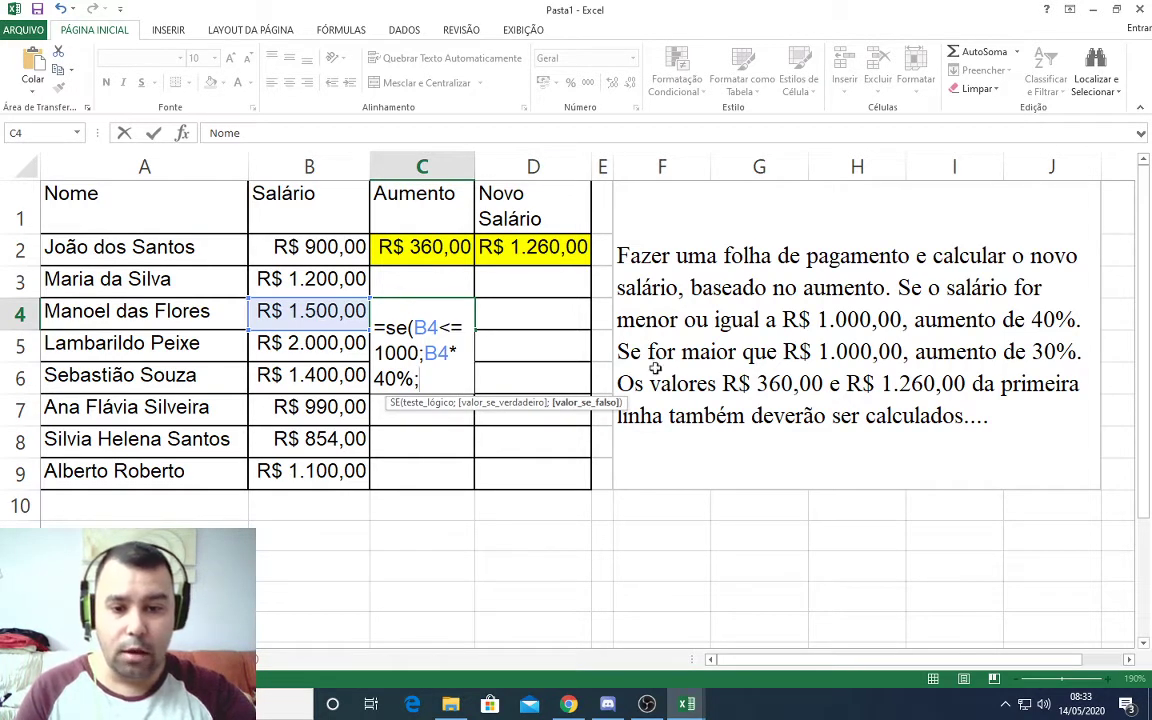
Nest a second SE function as the false result in the C4 formula, with B4>1000 as its logical test.
{"action": "type", "text": "se"}
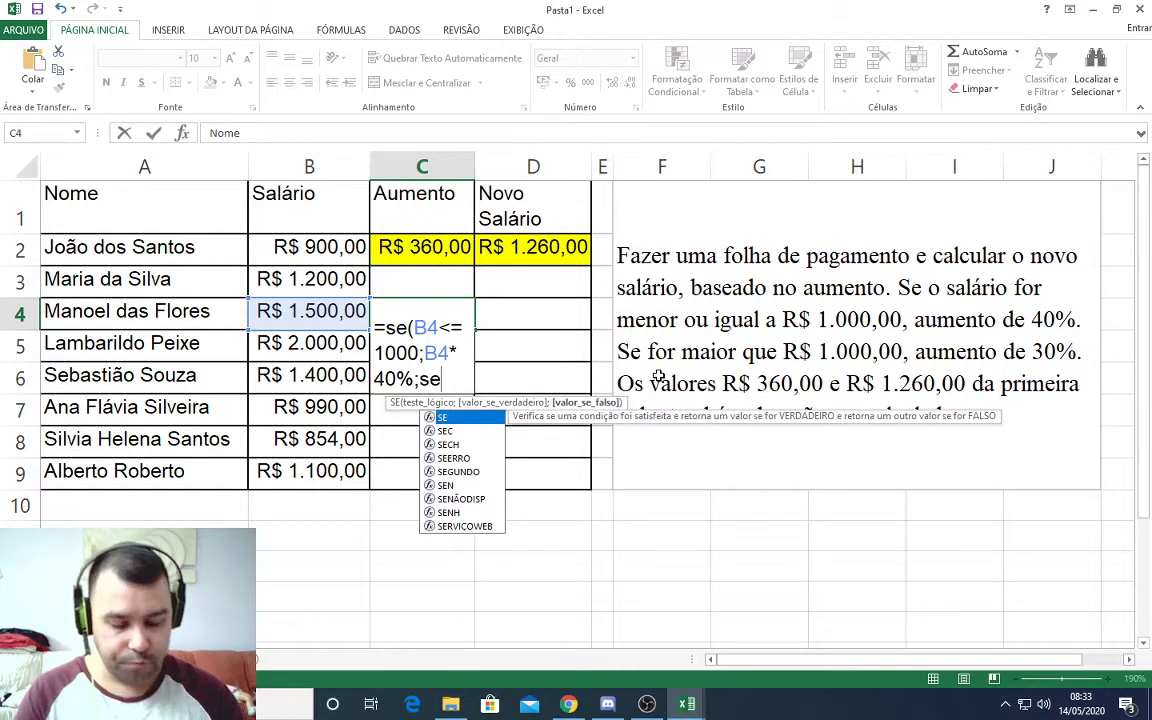
{"action": "type", "text": "("}
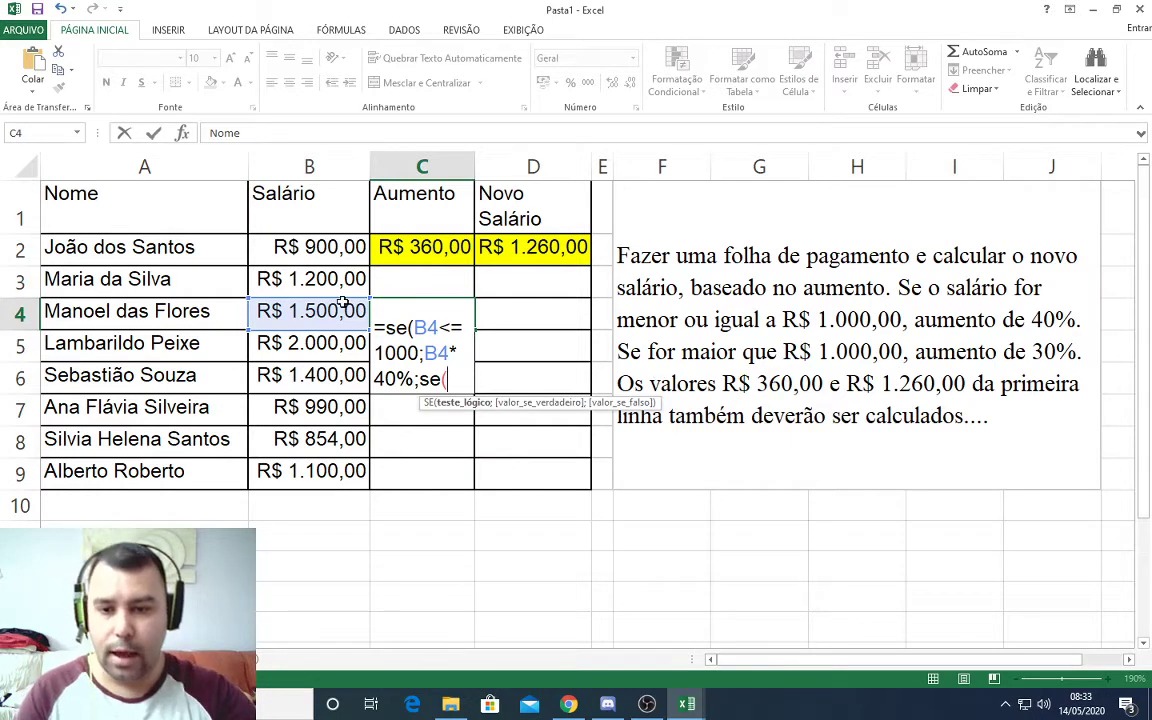
{"action": "left_click", "coordinate": [343, 302]}
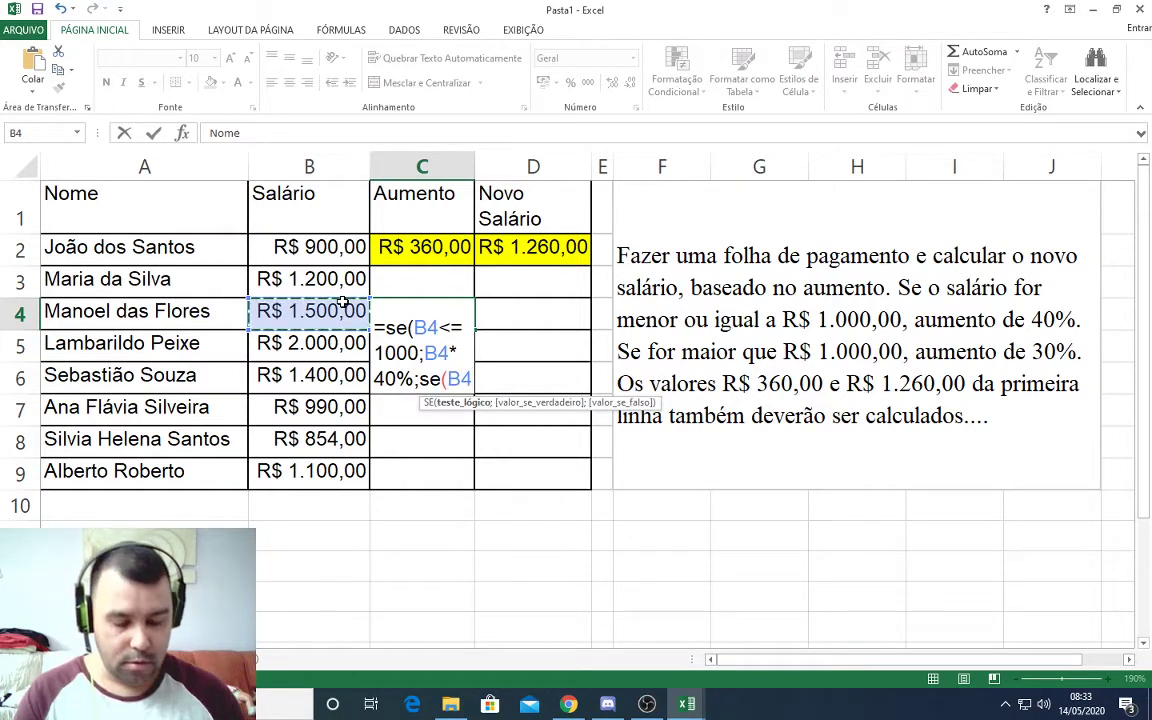
{"action": "type", "text": ">10"}
{"action": "type", "text": "00"}
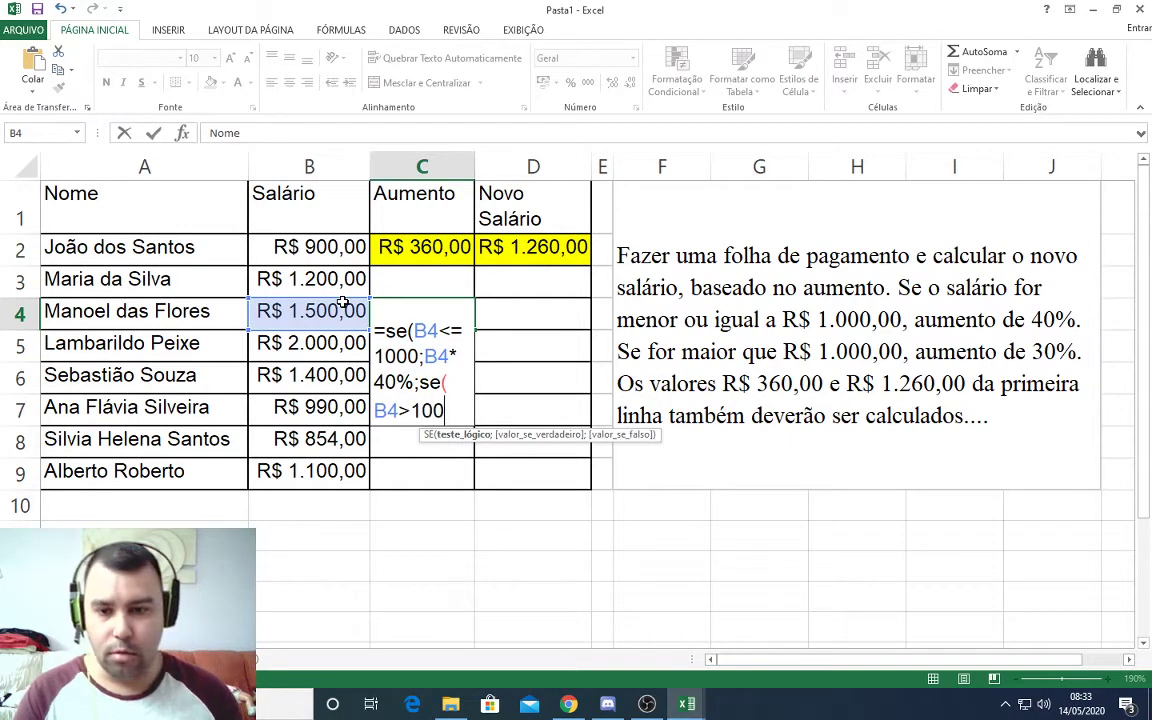
{"action": "type", "text": ";"}
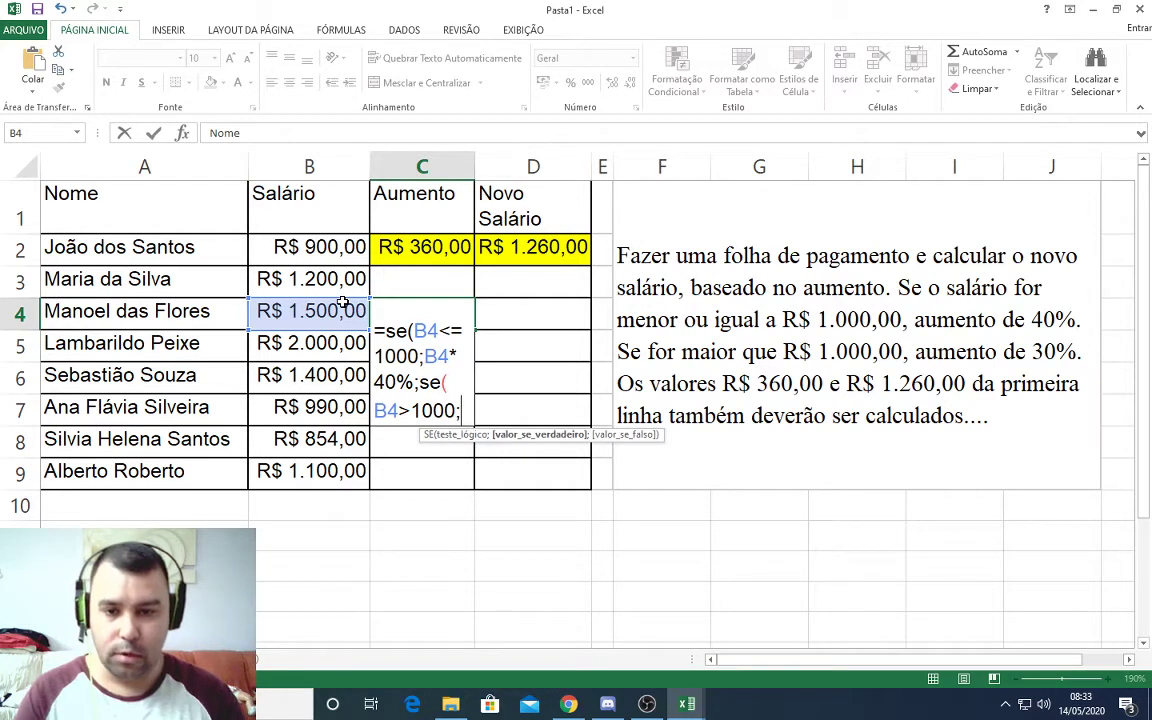
Complete the C4 formula with B4*30% as the nested SE's true result, and give the cell the R$ accounting format.
{"action": "left_click", "coordinate": [350, 309]}
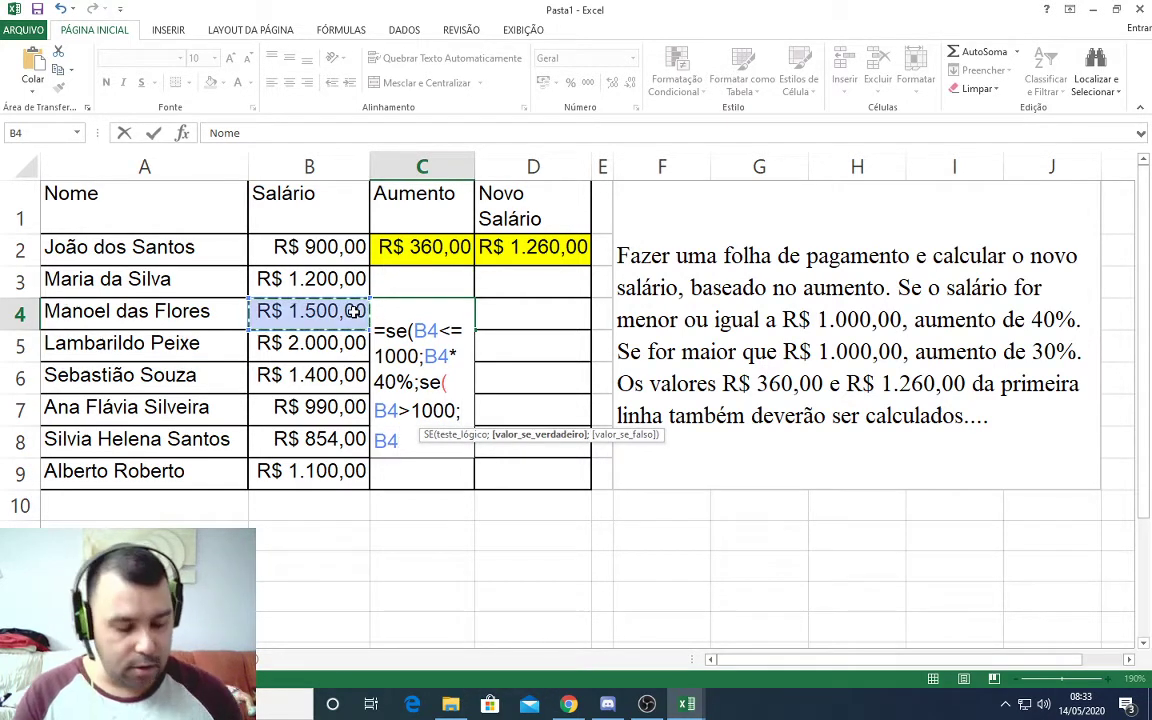
{"action": "type", "text": "*30%"}
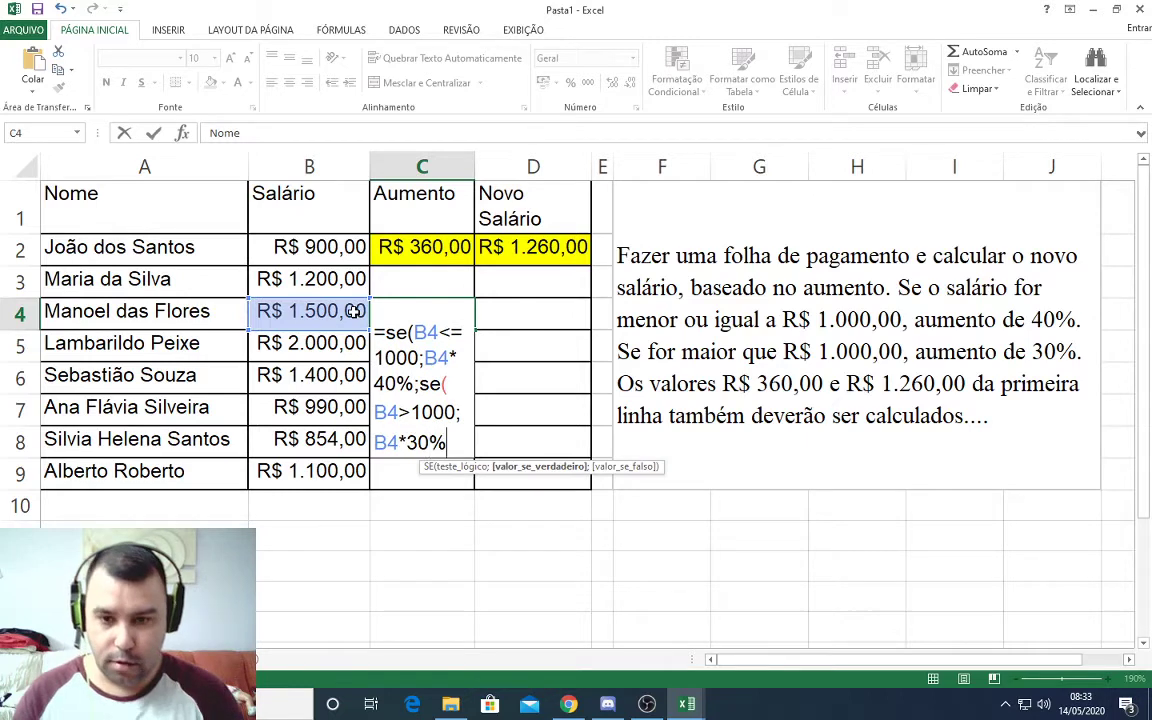
{"action": "type", "text": "))"}
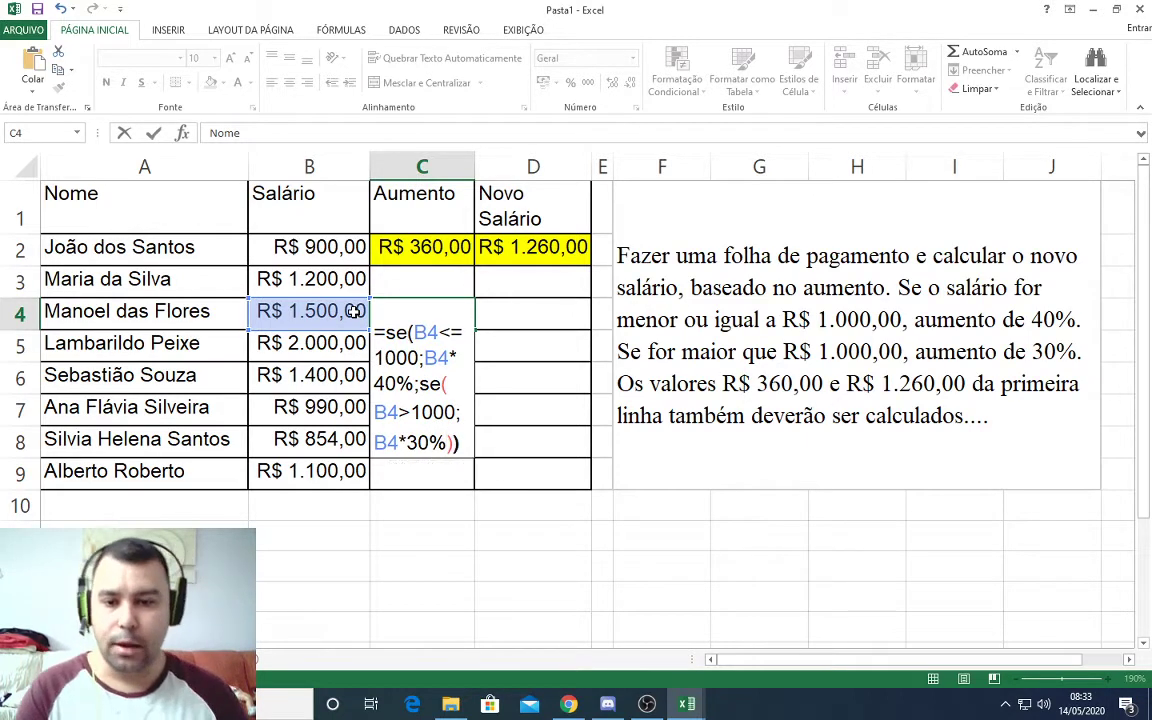
{"action": "key", "text": "Return"}
{"action": "left_click", "coordinate": [423, 312]}
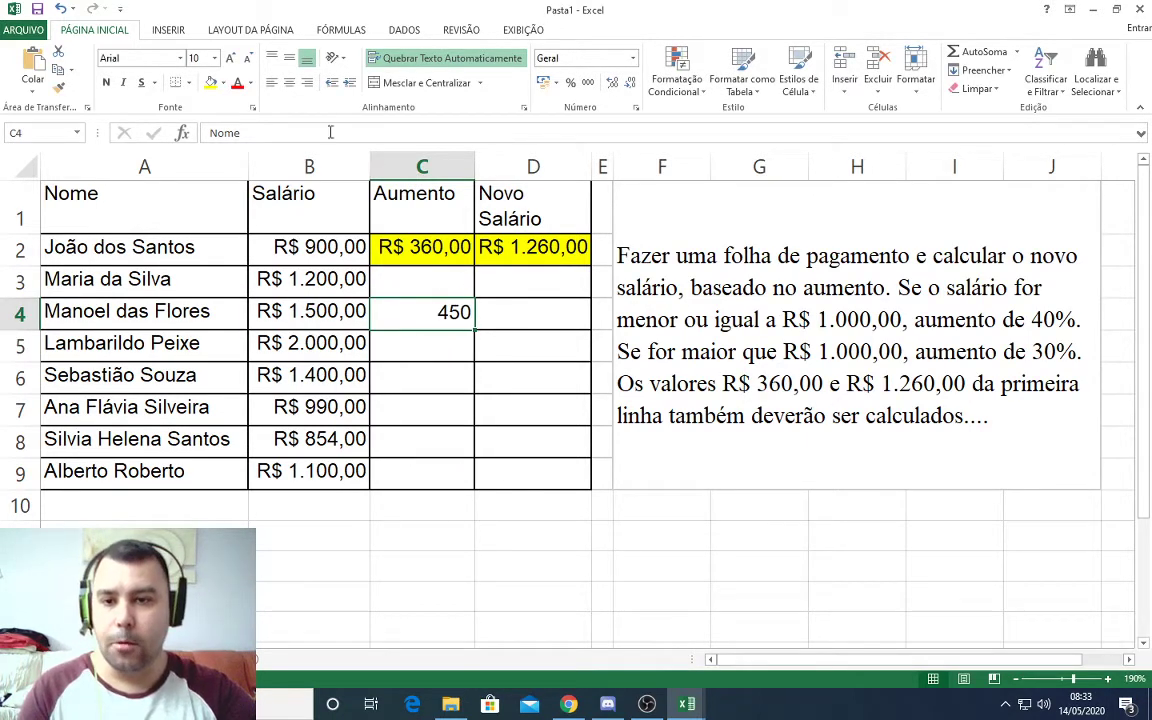
{"action": "left_click", "coordinate": [543, 82]}
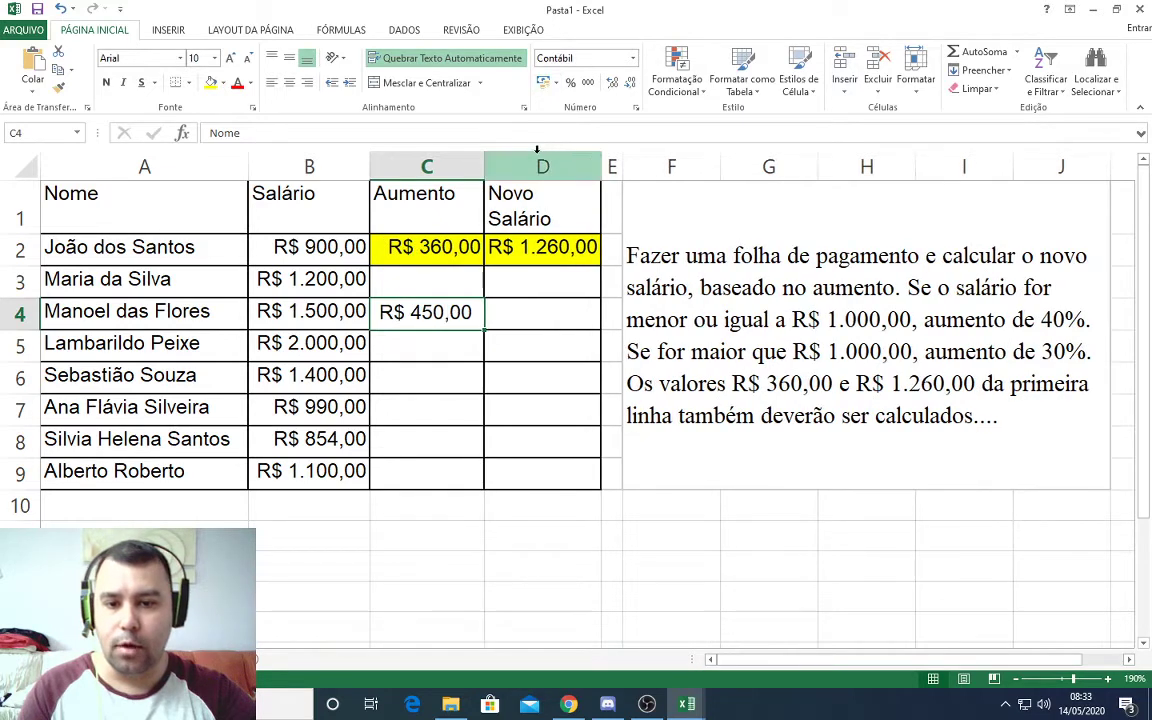
Calculate the new salary in D4 with the formula =C4+B4, and highlight C4 and D4 with a yellow fill.
{"action": "left_click", "coordinate": [531, 315]}
{"action": "type", "text": "="}
{"action": "left_click", "coordinate": [428, 312]}
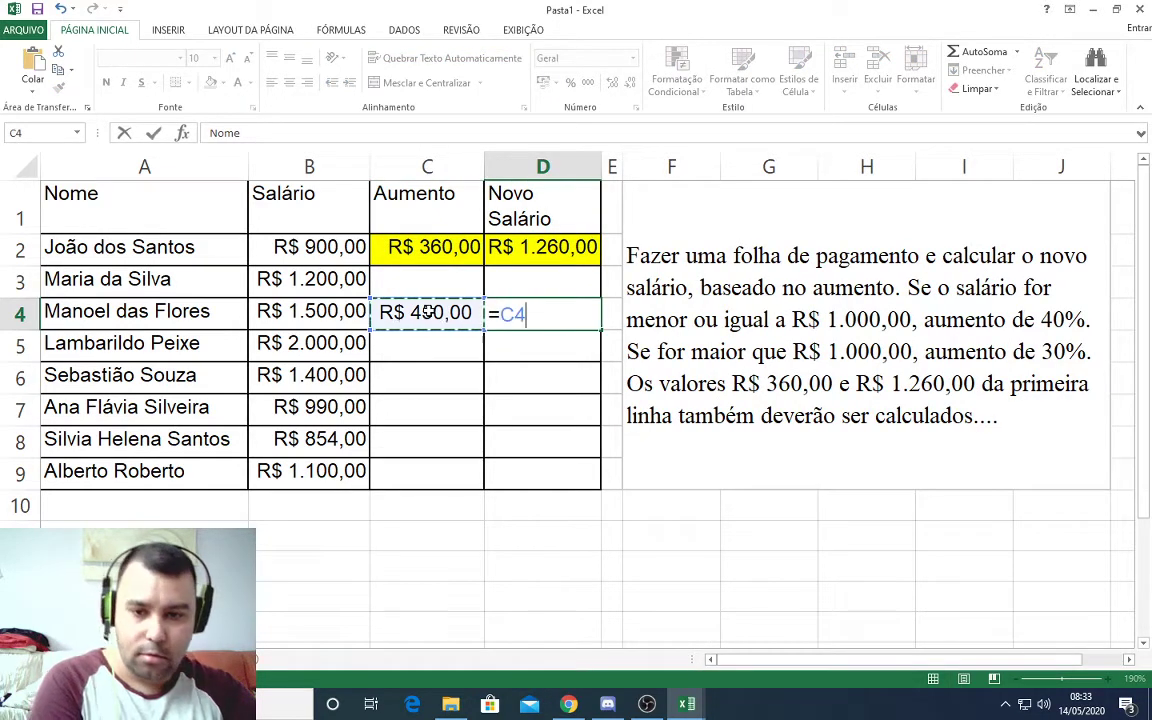
{"action": "type", "text": "+"}
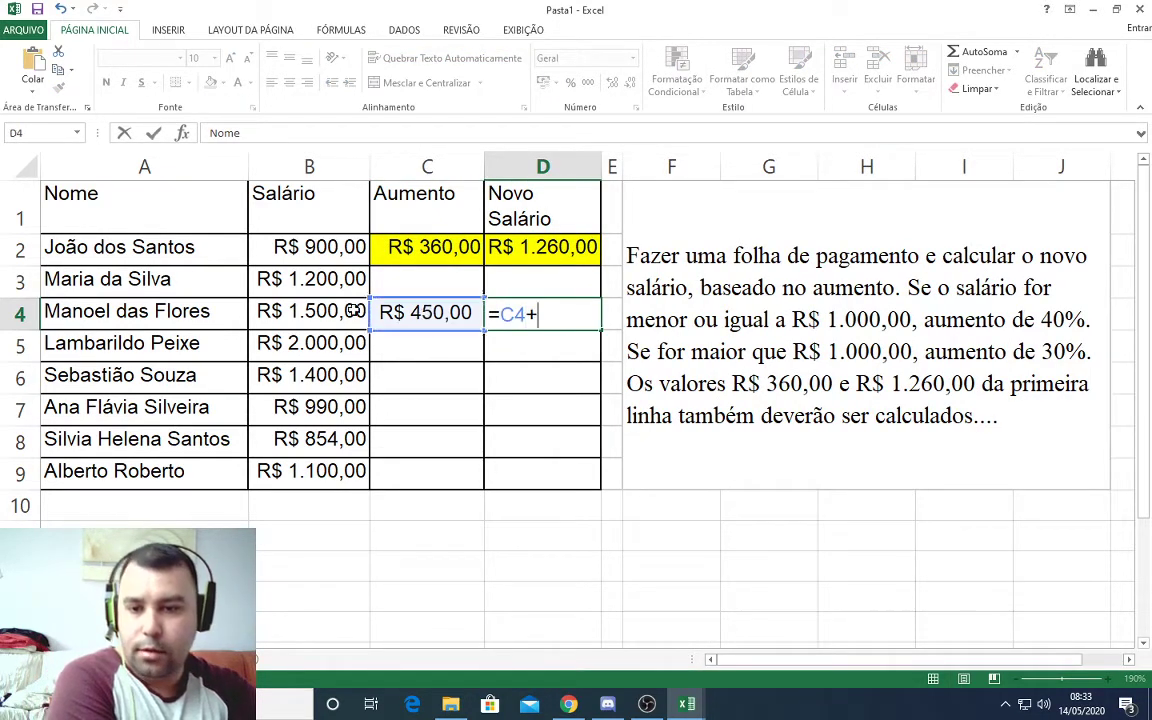
{"action": "left_click", "coordinate": [310, 313]}
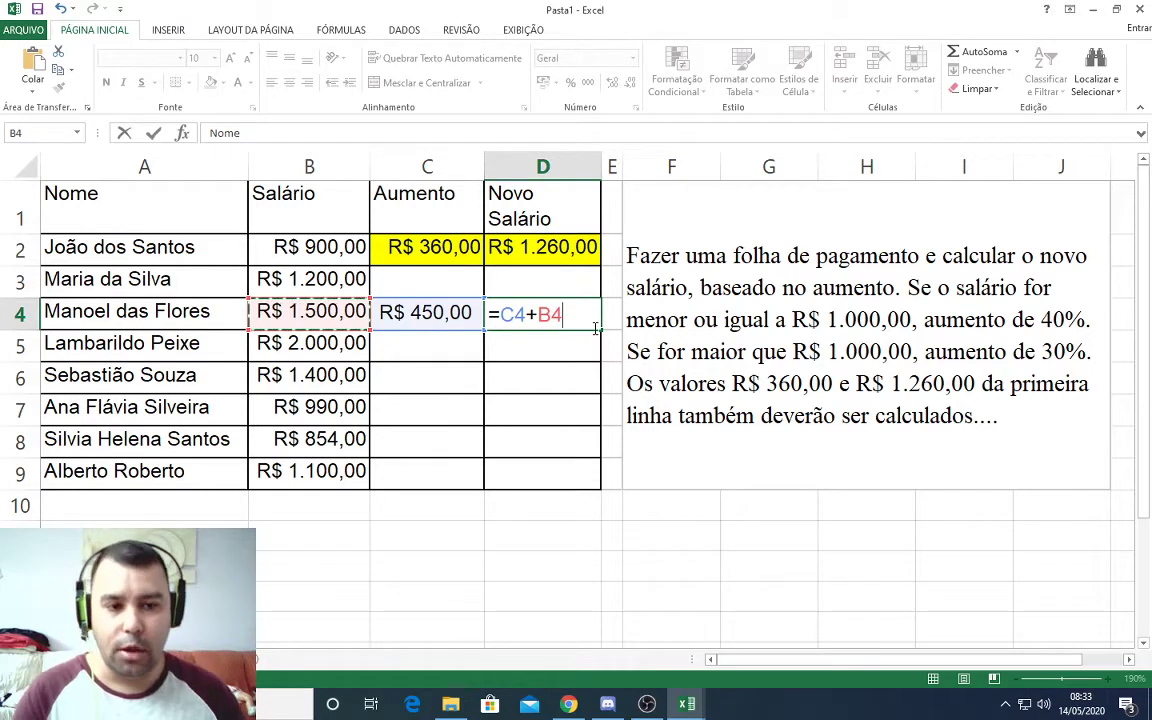
{"action": "key", "text": "Return"}
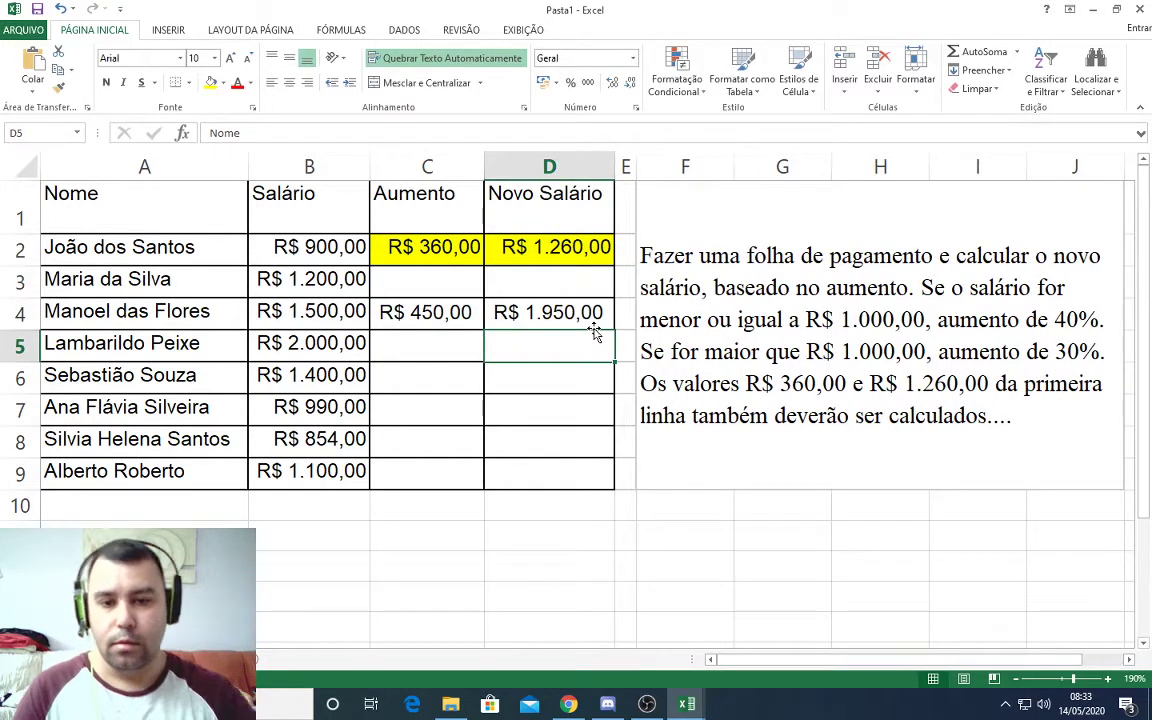
{"action": "left_click_drag", "start_coordinate": [410, 310], "coordinate": [565, 310]}
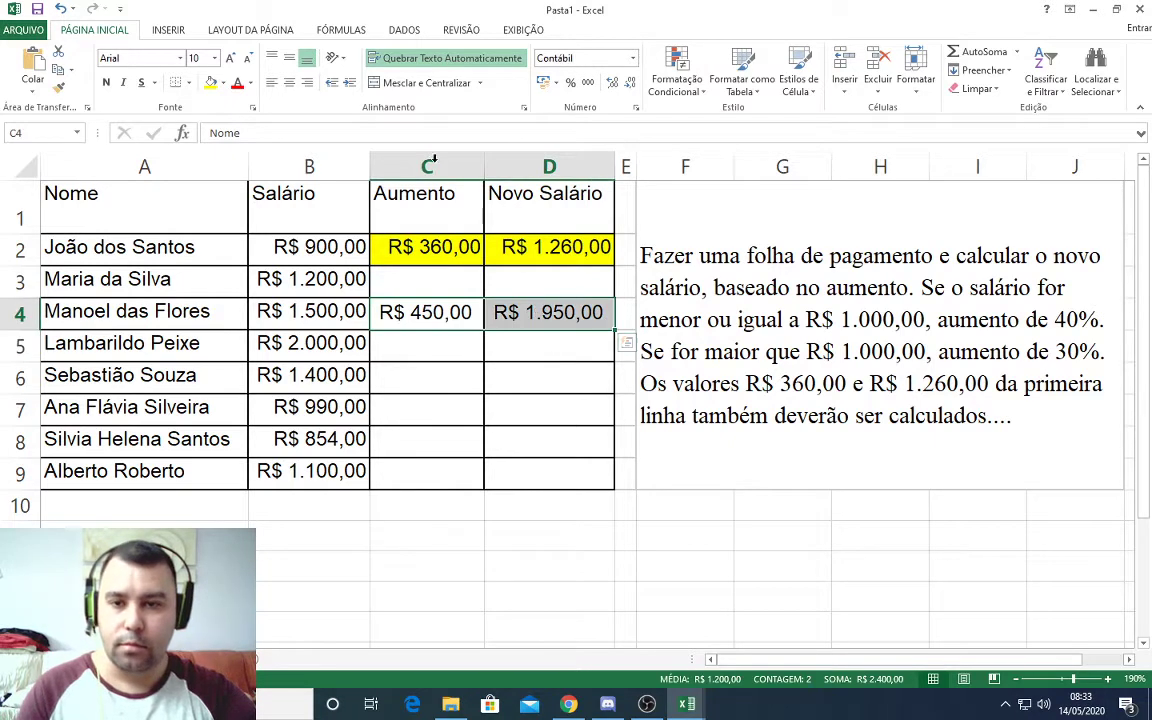
{"action": "left_click", "coordinate": [210, 83]}
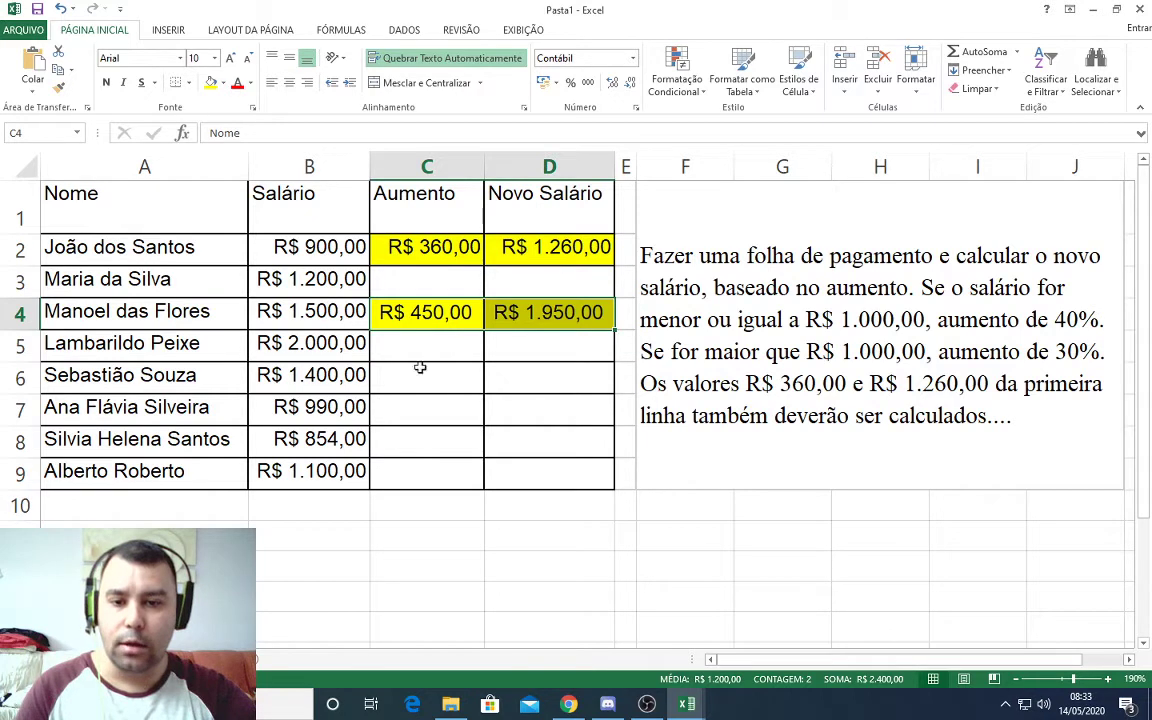
Copy the formula text from C2 without its equals sign and paste it into D11 as plain text.
{"action": "left_click", "coordinate": [450, 250]}
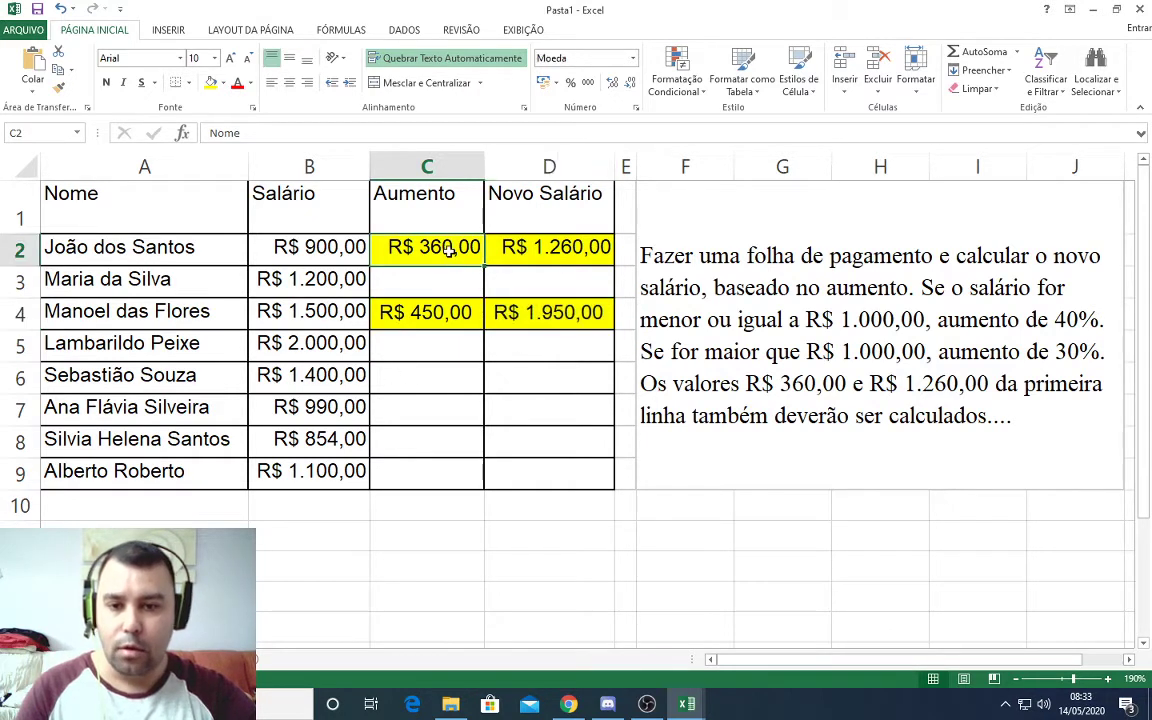
{"action": "double_click", "coordinate": [381, 248]}
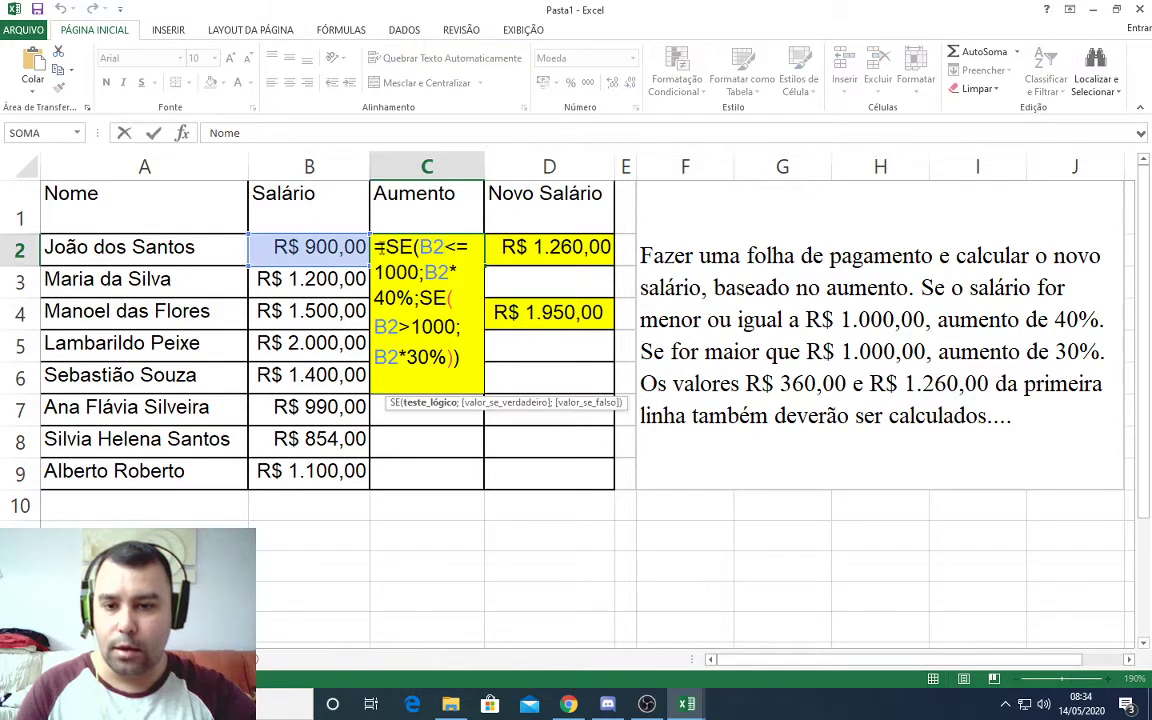
{"action": "left_click_drag", "start_coordinate": [376, 247], "coordinate": [463, 362]}
{"action": "key", "text": "ctrl+c"}
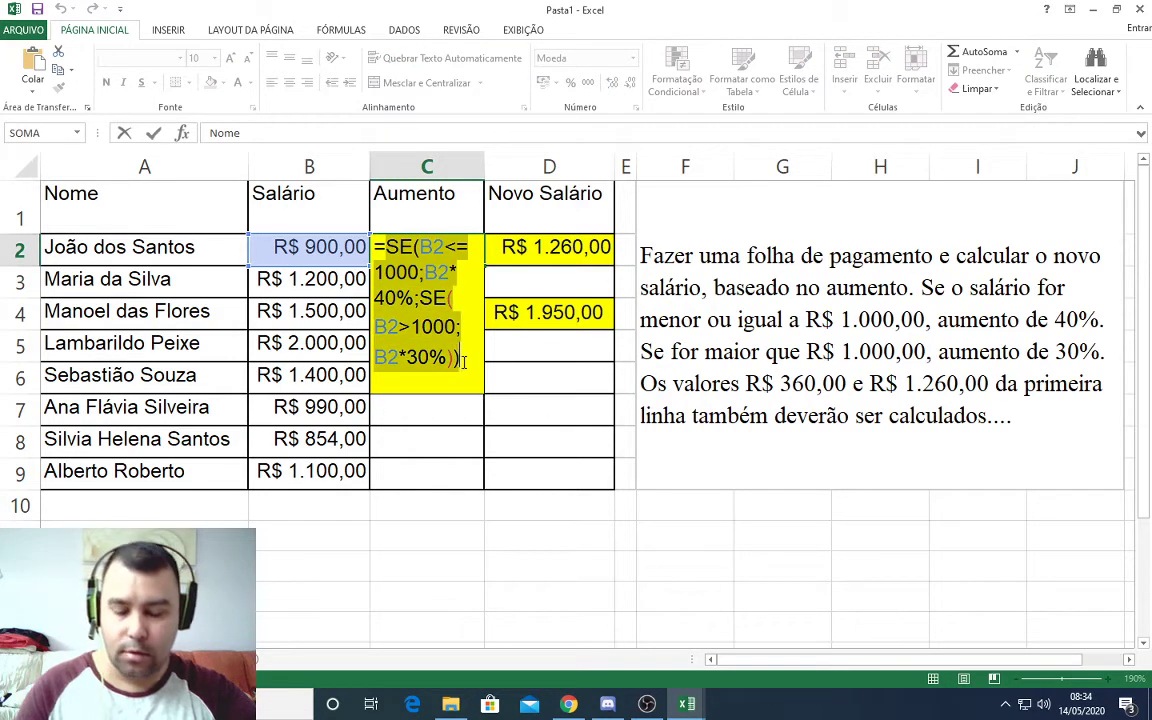
{"action": "type", "text": "="}
{"action": "left_click", "coordinate": [567, 538]}
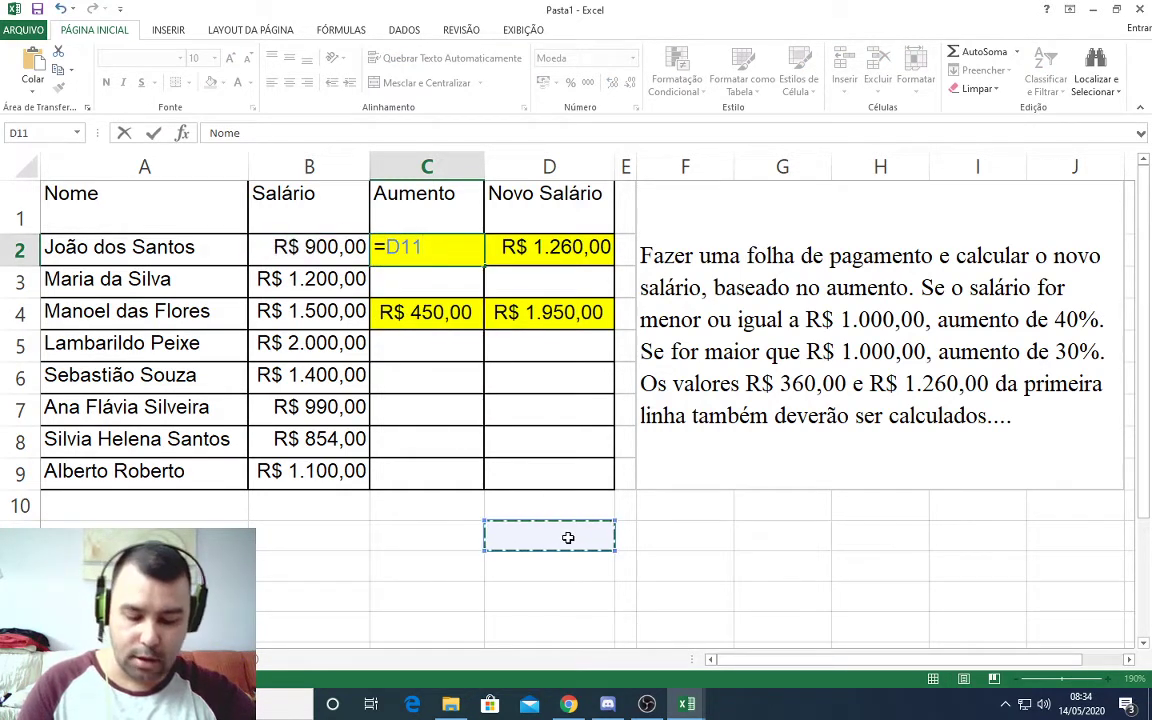
{"action": "key", "text": "Escape"}
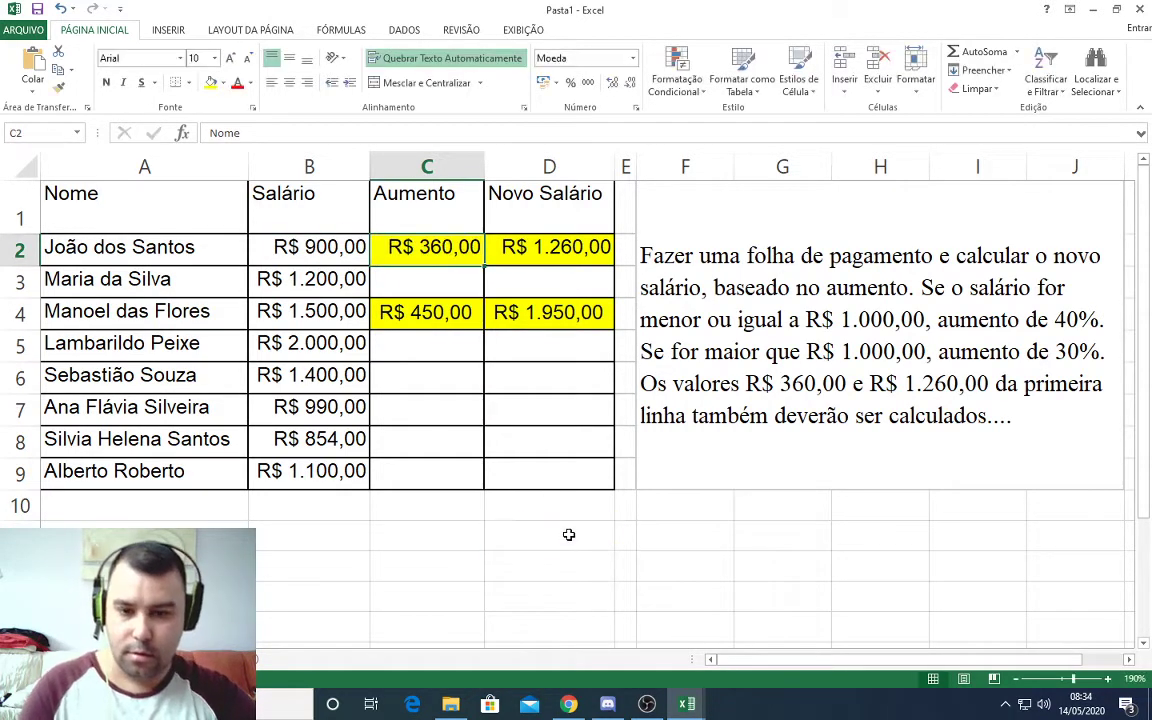
{"action": "left_click", "coordinate": [568, 537]}
{"action": "key", "text": "ctrl+v"}
{"action": "left_click", "coordinate": [683, 595]}
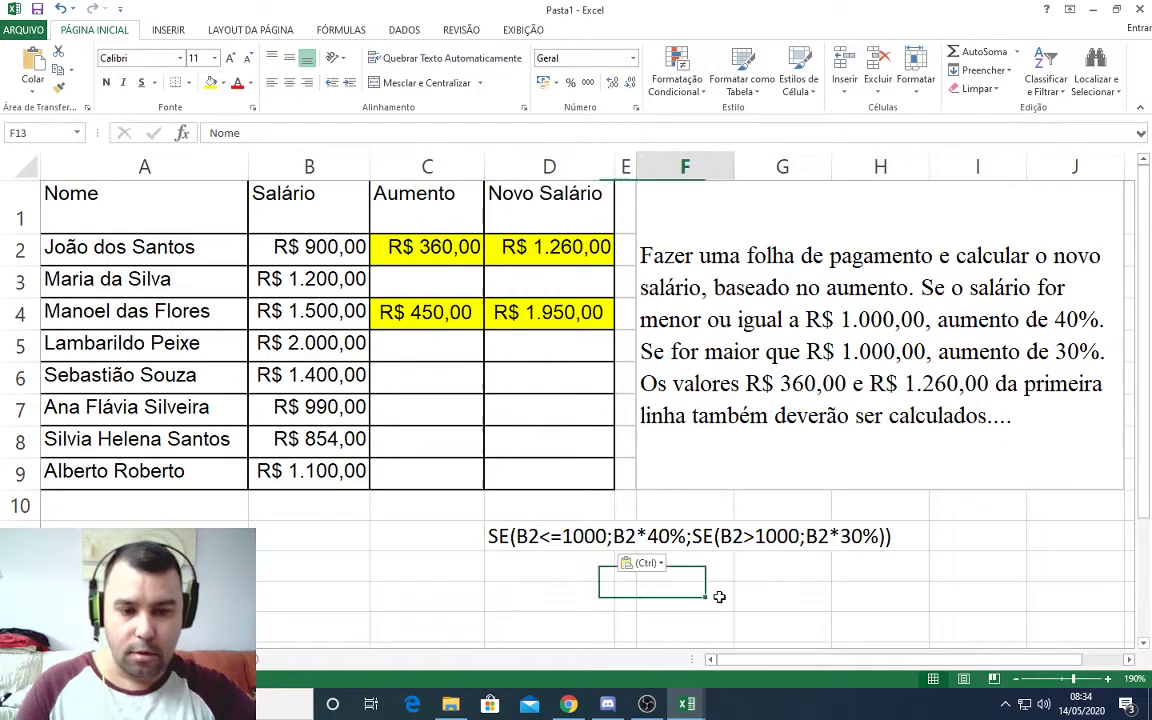
Highlight the pasted formula text across D11:H11 with a yellow fill.
{"action": "left_click_drag", "start_coordinate": [505, 537], "coordinate": [900, 537]}
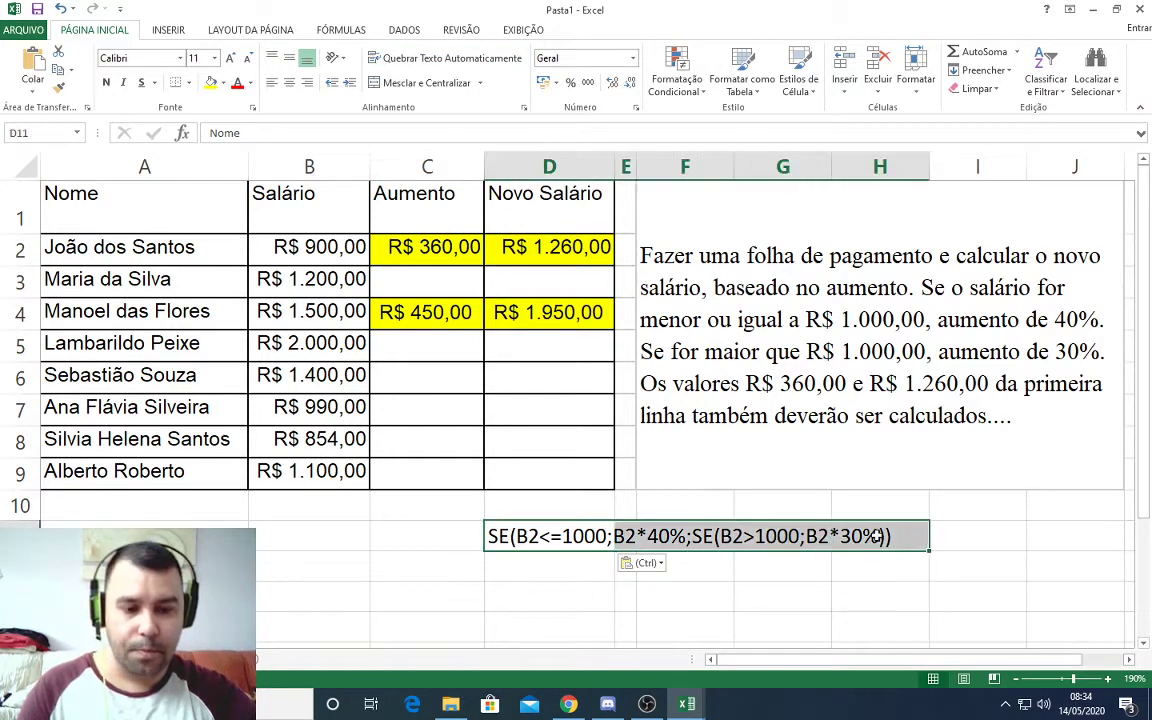
{"action": "left_click", "coordinate": [210, 83]}
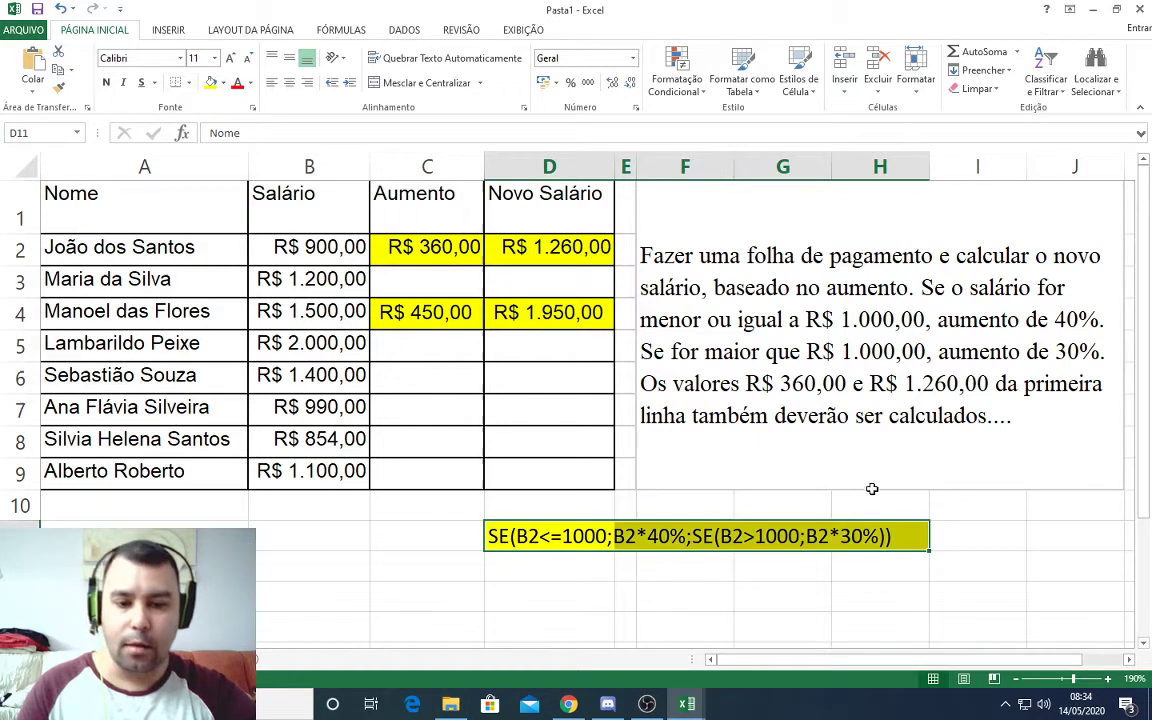
{"action": "left_click", "coordinate": [977, 533]}
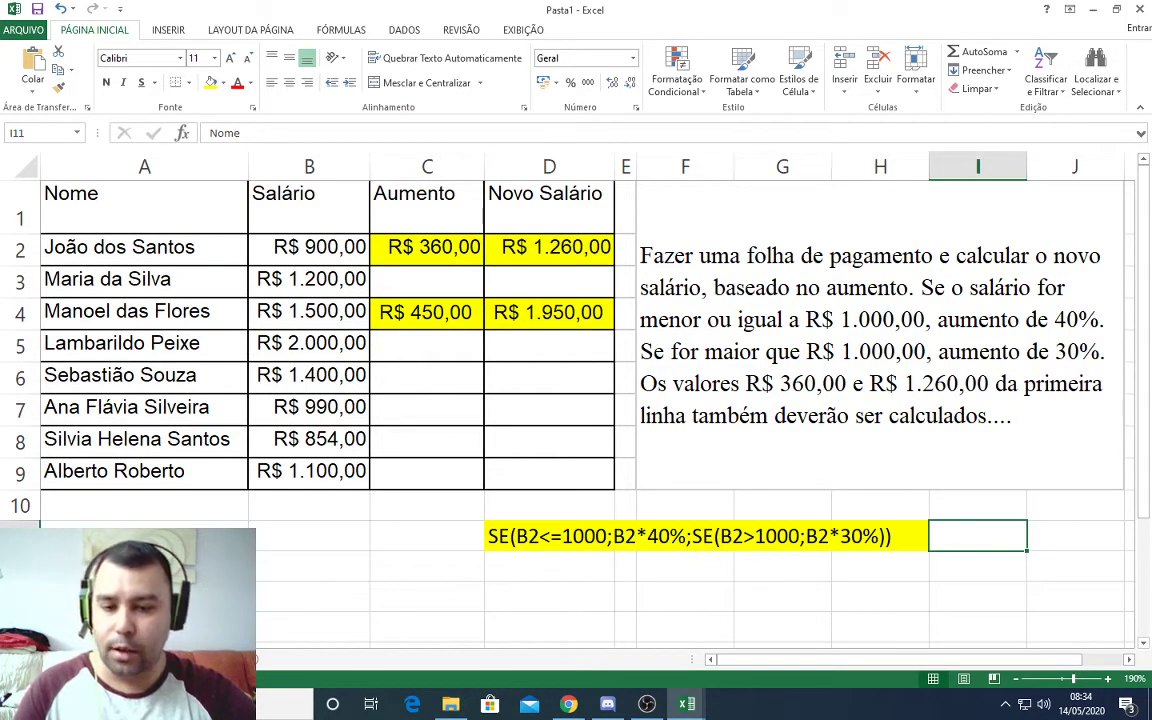
Switch to the 2003 projection sheet and widen column A just enough to show each row label on one line.
{"action": "key", "text": "ctrl+Page_Down"}
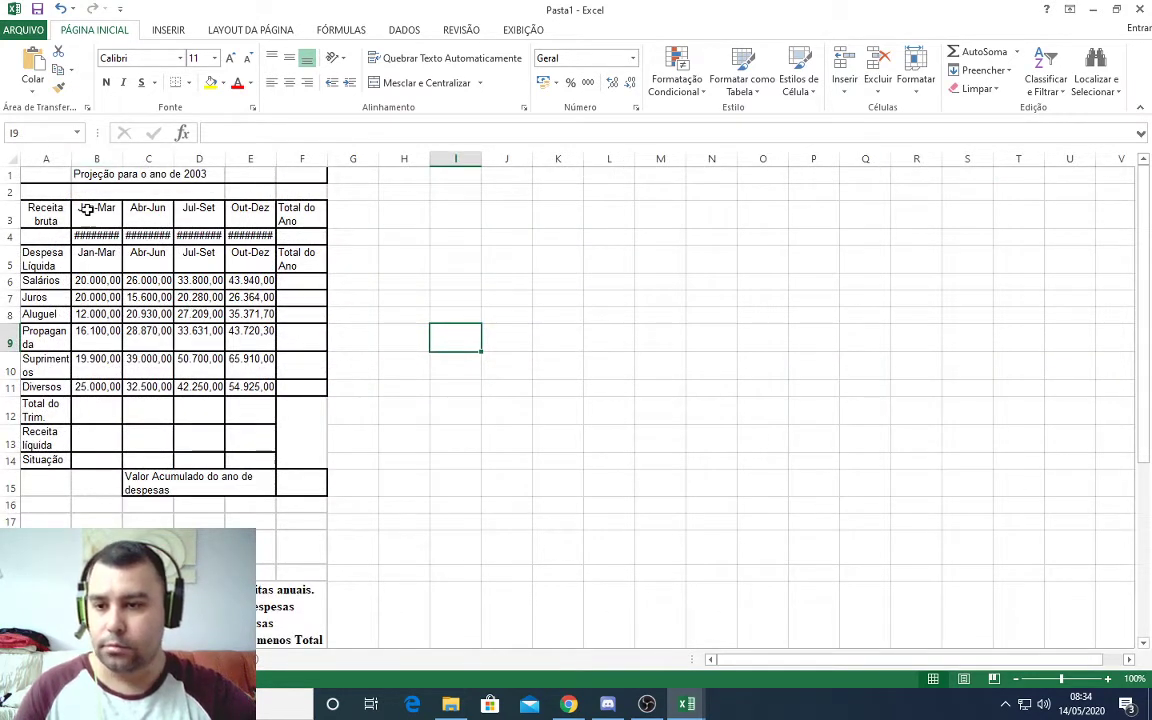
{"action": "double_click", "coordinate": [71, 158]}
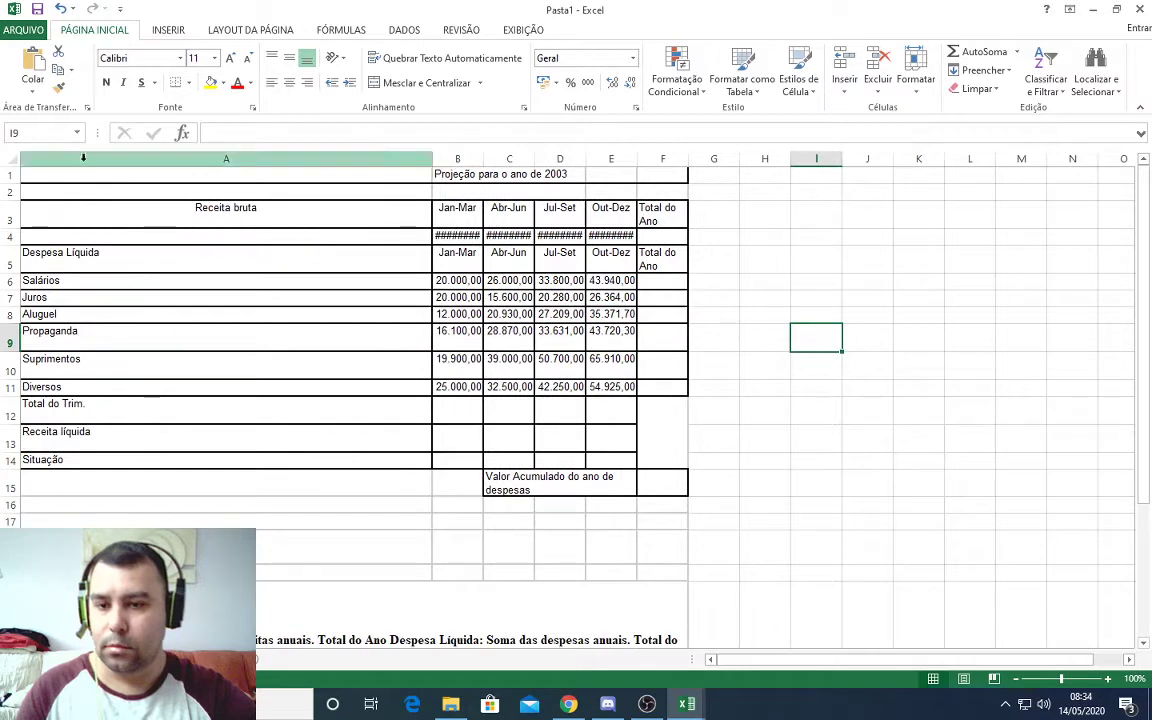
{"action": "left_click_drag", "start_coordinate": [431, 158], "coordinate": [108, 166]}
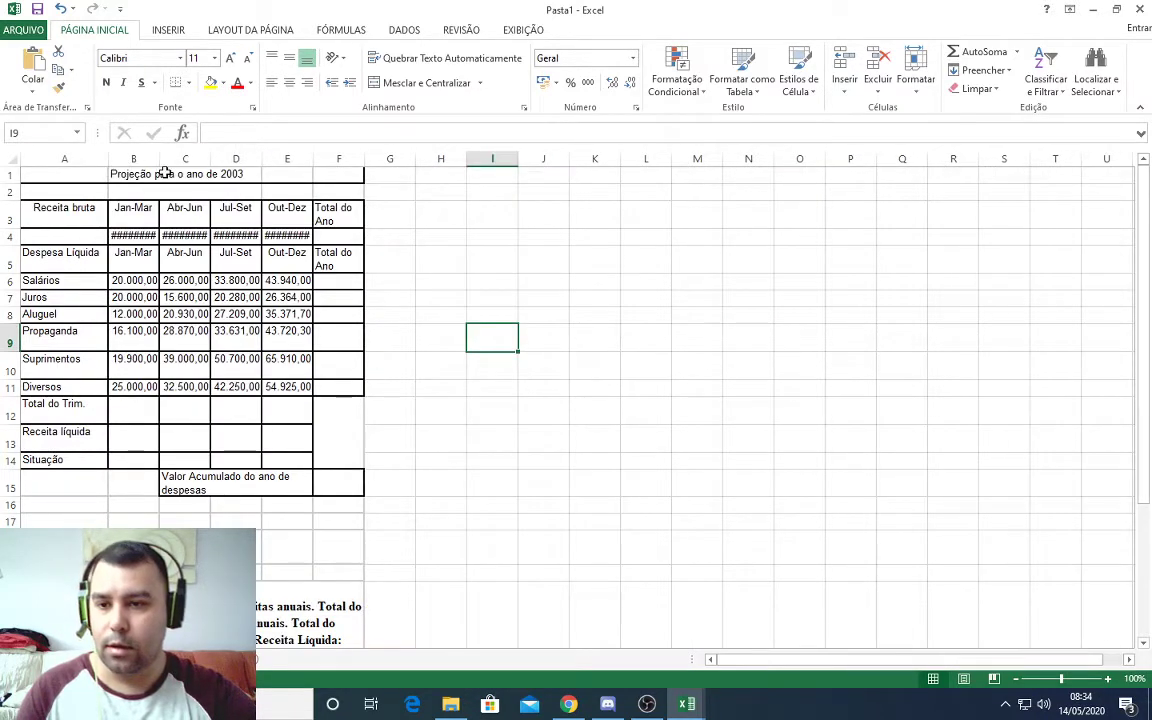
Fit the widths of columns B to E to their values and widen column F so "Total do Ano" fits on one line.
{"action": "double_click", "coordinate": [160, 158]}
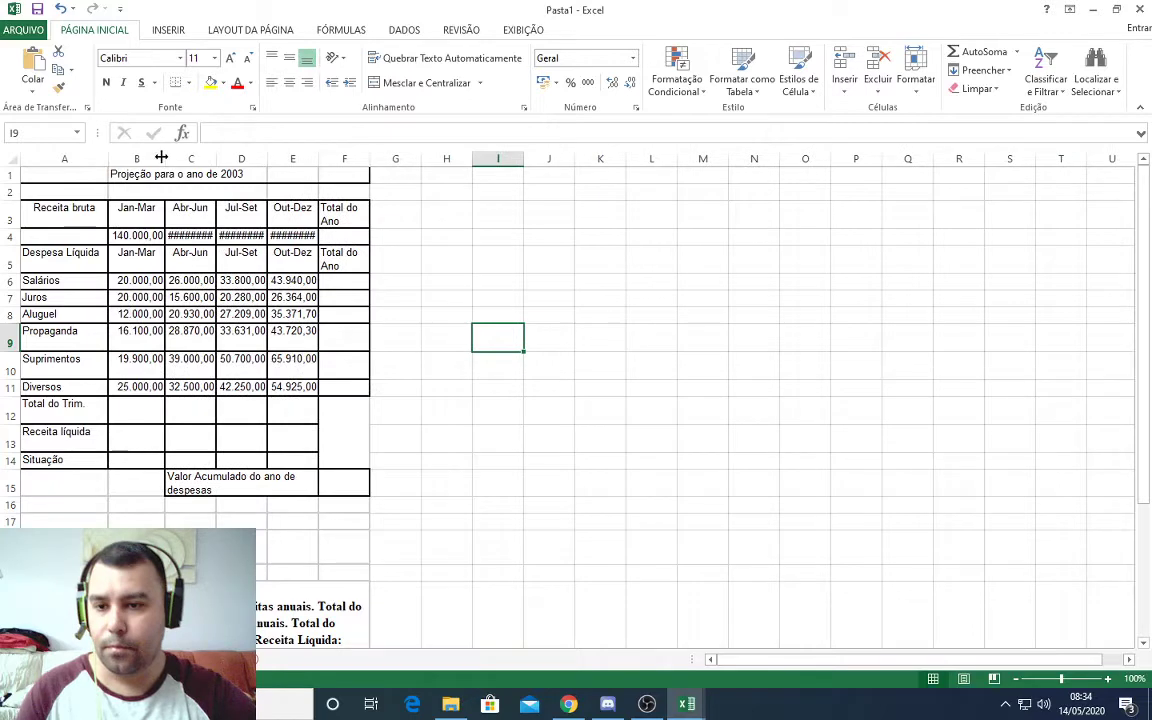
{"action": "double_click", "coordinate": [216, 158]}
{"action": "double_click", "coordinate": [272, 158]}
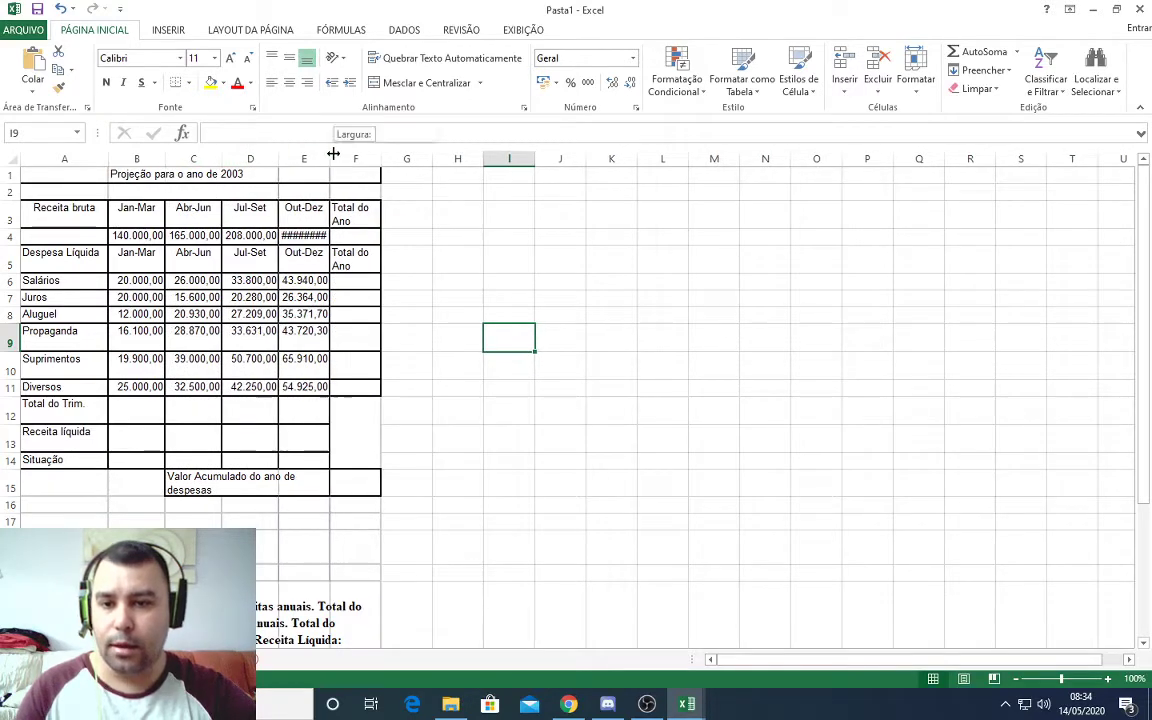
{"action": "double_click", "coordinate": [330, 158]}
{"action": "double_click", "coordinate": [387, 158]}
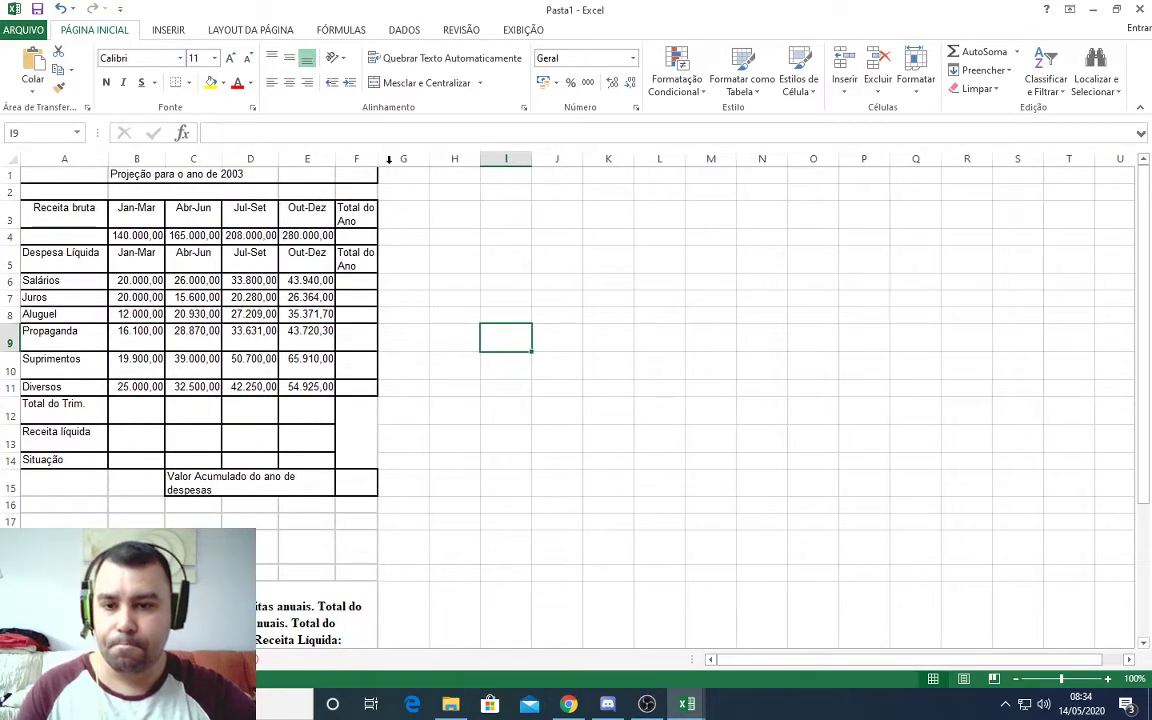
{"action": "left_click", "coordinate": [384, 158]}
{"action": "left_click_drag", "start_coordinate": [380, 158], "coordinate": [411, 158]}
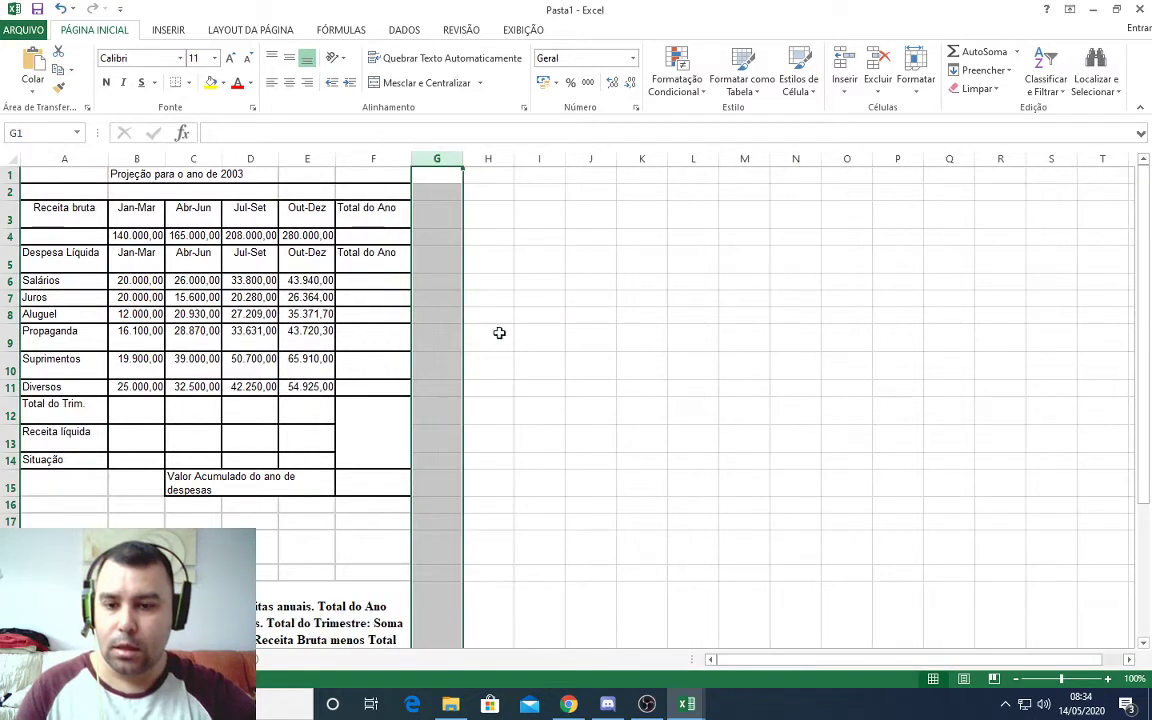
{"action": "left_click", "coordinate": [492, 337]}
Fit the widths of columns B to E again so the quarterly Receita bruta values show in full.
{"action": "left_click", "coordinate": [330, 615]}
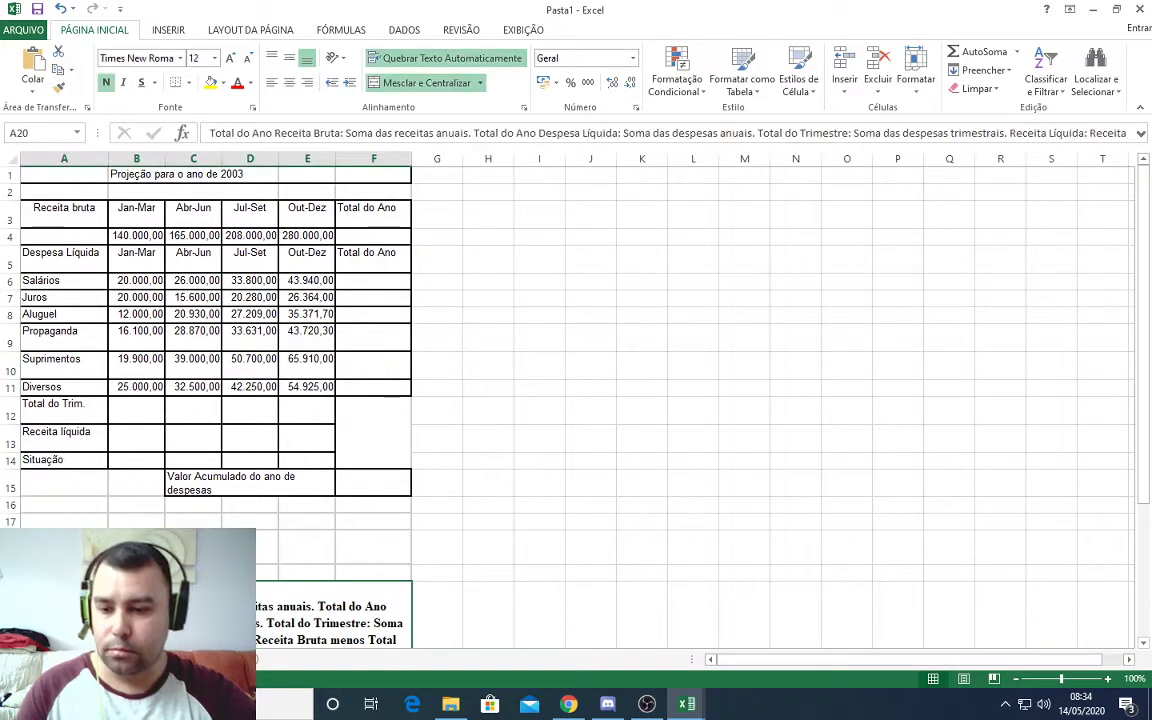
{"action": "left_click", "coordinate": [136, 236]}
{"action": "scroll", "coordinate": [147, 330], "scroll_direction": "up", "scroll_amount": 4}
{"action": "scroll", "coordinate": [177, 344], "scroll_direction": "up", "scroll_amount": 1}
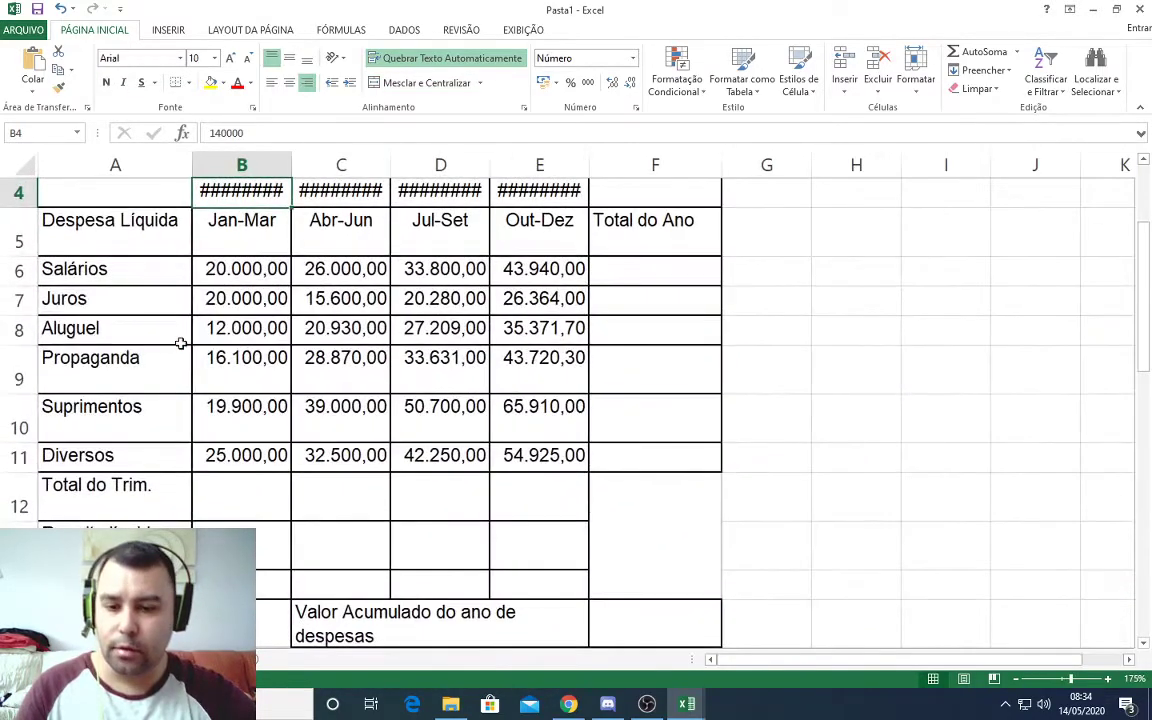
{"action": "scroll", "coordinate": [190, 334], "scroll_direction": "up", "scroll_amount": 1}
{"action": "double_click", "coordinate": [291, 157]}
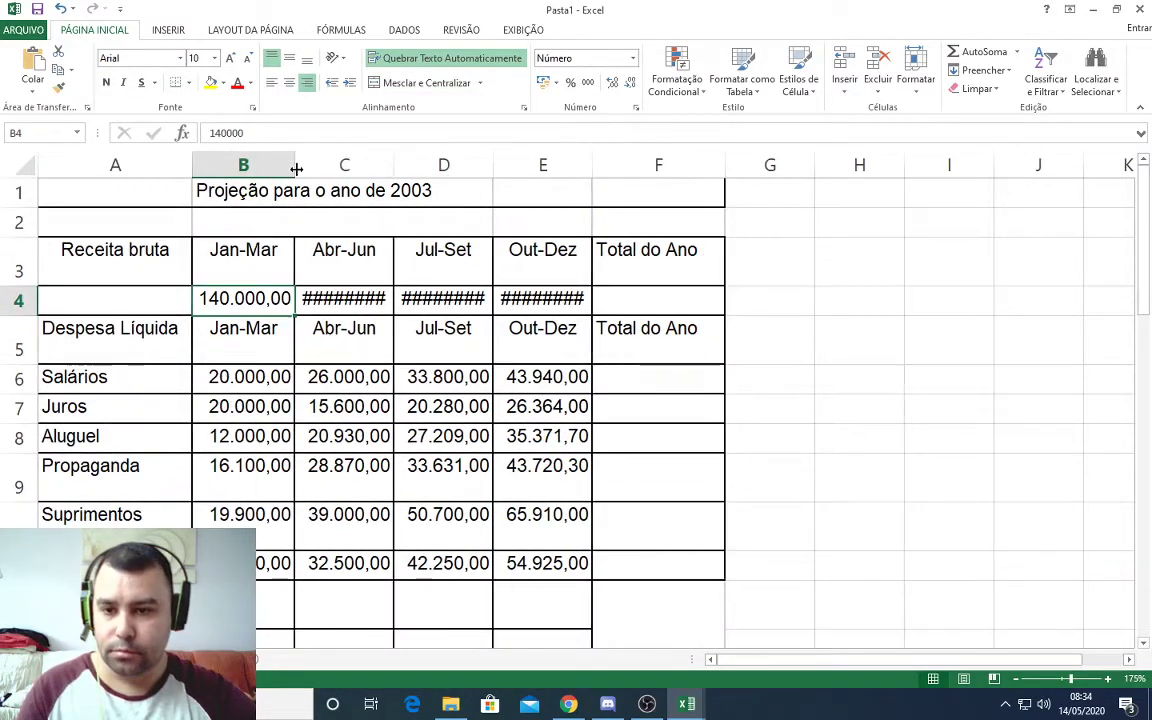
{"action": "double_click", "coordinate": [396, 164]}
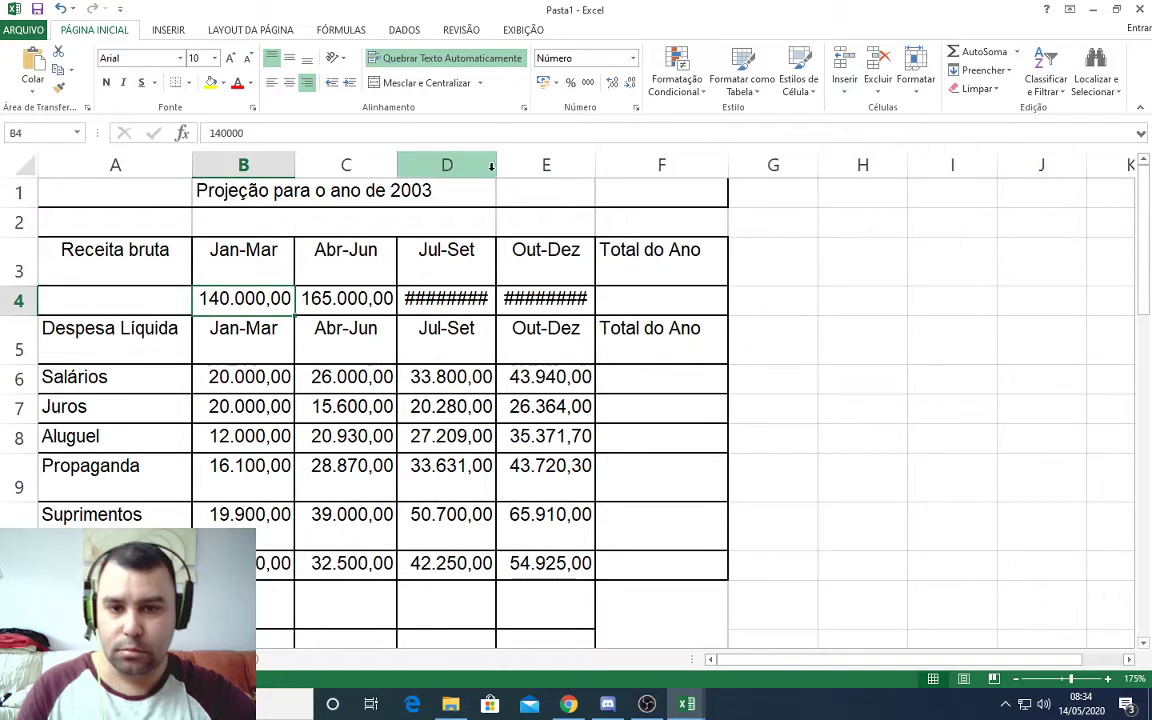
{"action": "double_click", "coordinate": [496, 164]}
{"action": "double_click", "coordinate": [600, 164]}
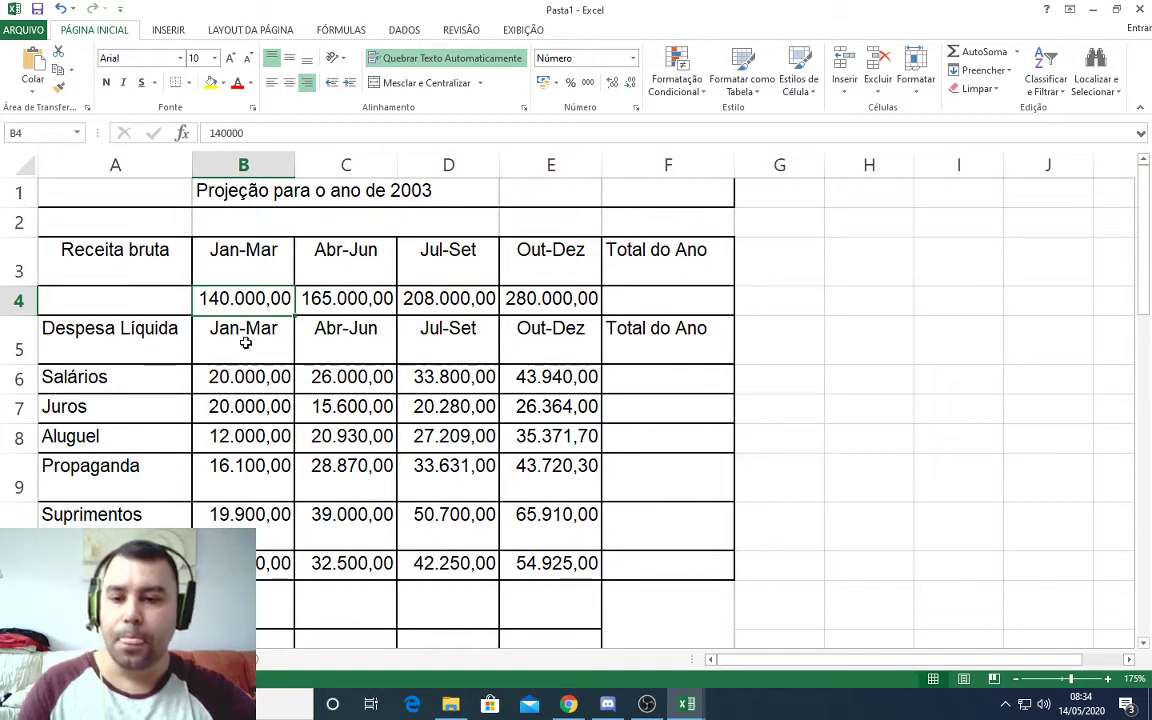
Inspect the stored contents of the Receita bruta values in row 4 and the Out-Dez Salários value.
{"action": "double_click", "coordinate": [249, 298]}
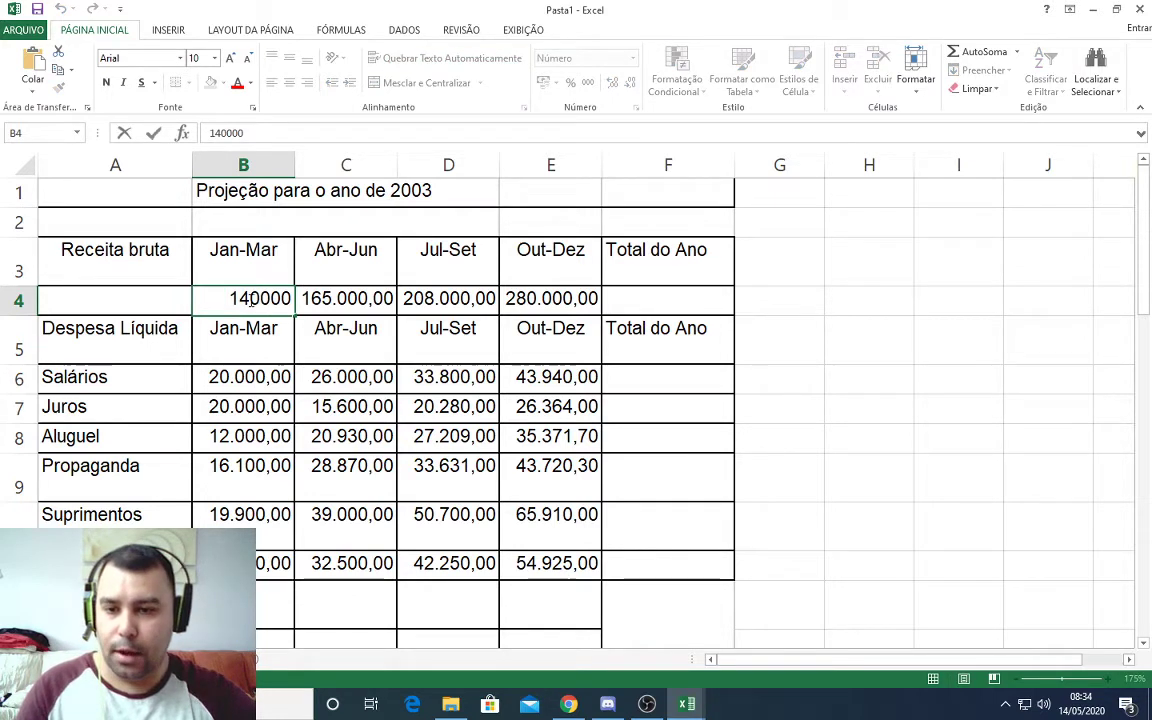
{"action": "left_click", "coordinate": [278, 328]}
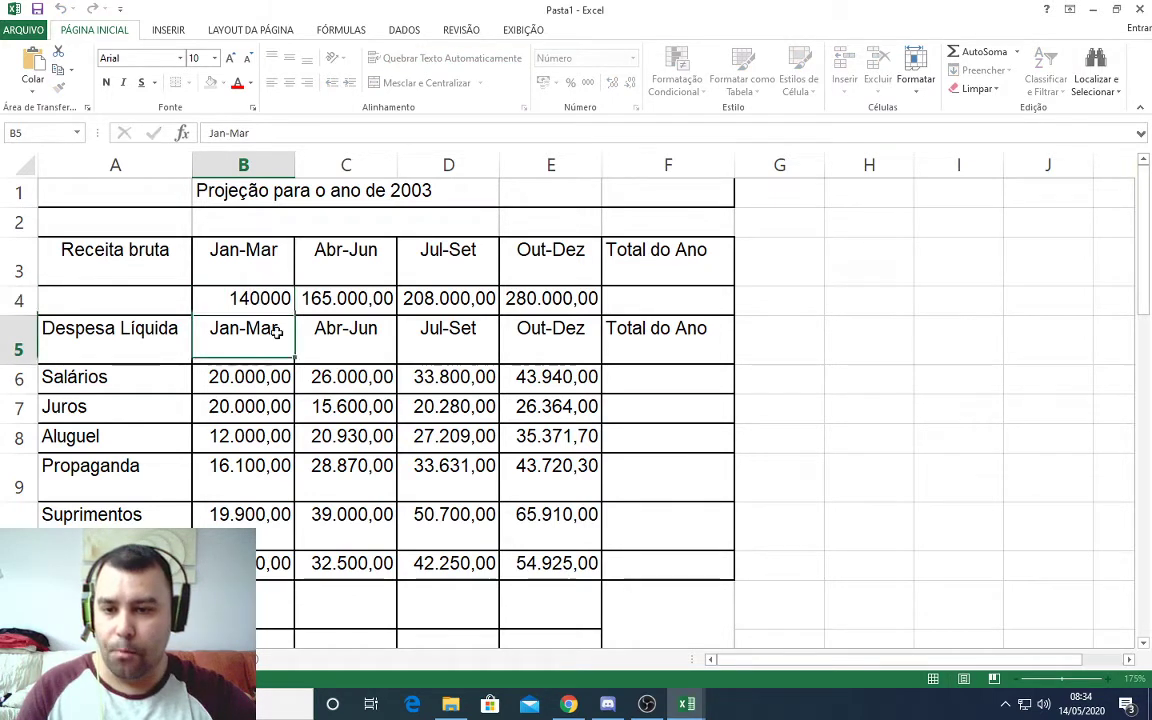
{"action": "left_click", "coordinate": [249, 385]}
{"action": "double_click", "coordinate": [249, 385]}
{"action": "left_click", "coordinate": [345, 300]}
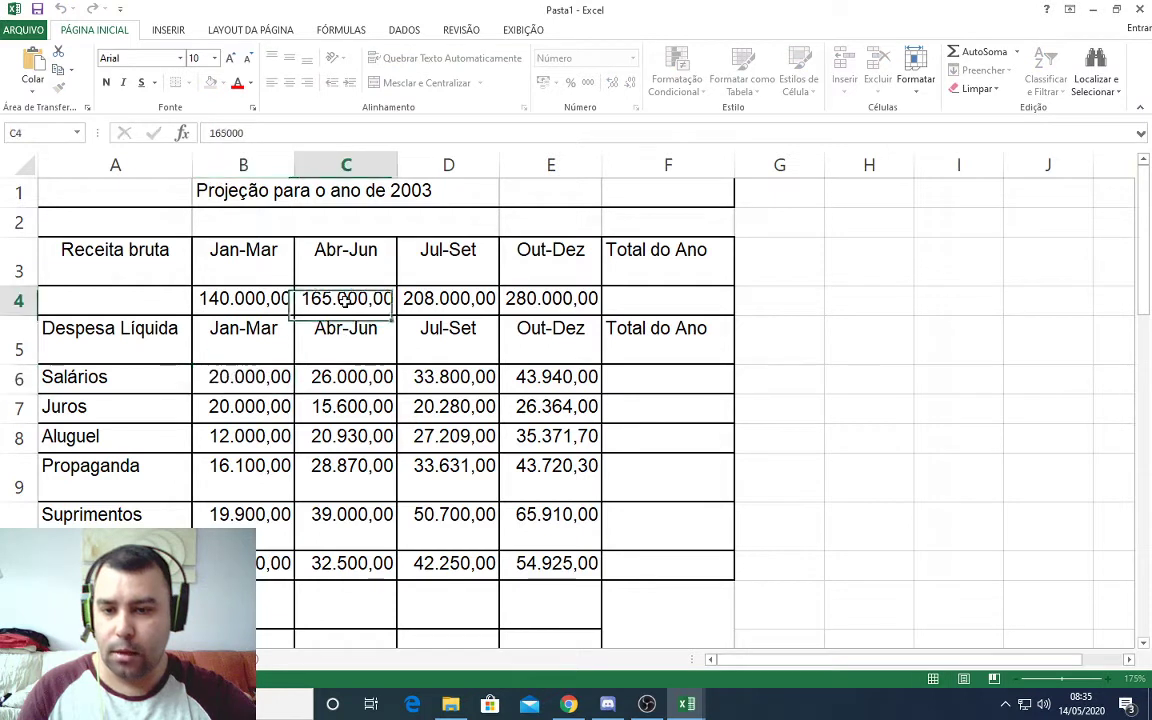
{"action": "double_click", "coordinate": [343, 300]}
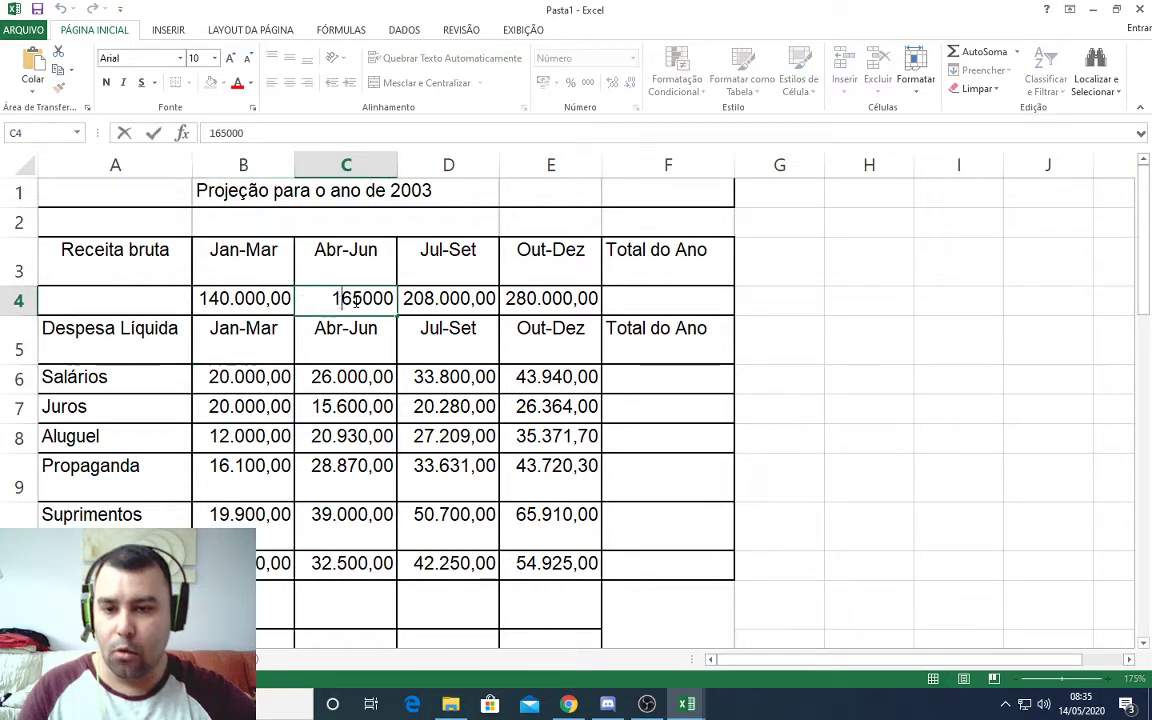
{"action": "double_click", "coordinate": [447, 300]}
{"action": "left_click", "coordinate": [550, 300]}
{"action": "double_click", "coordinate": [540, 300]}
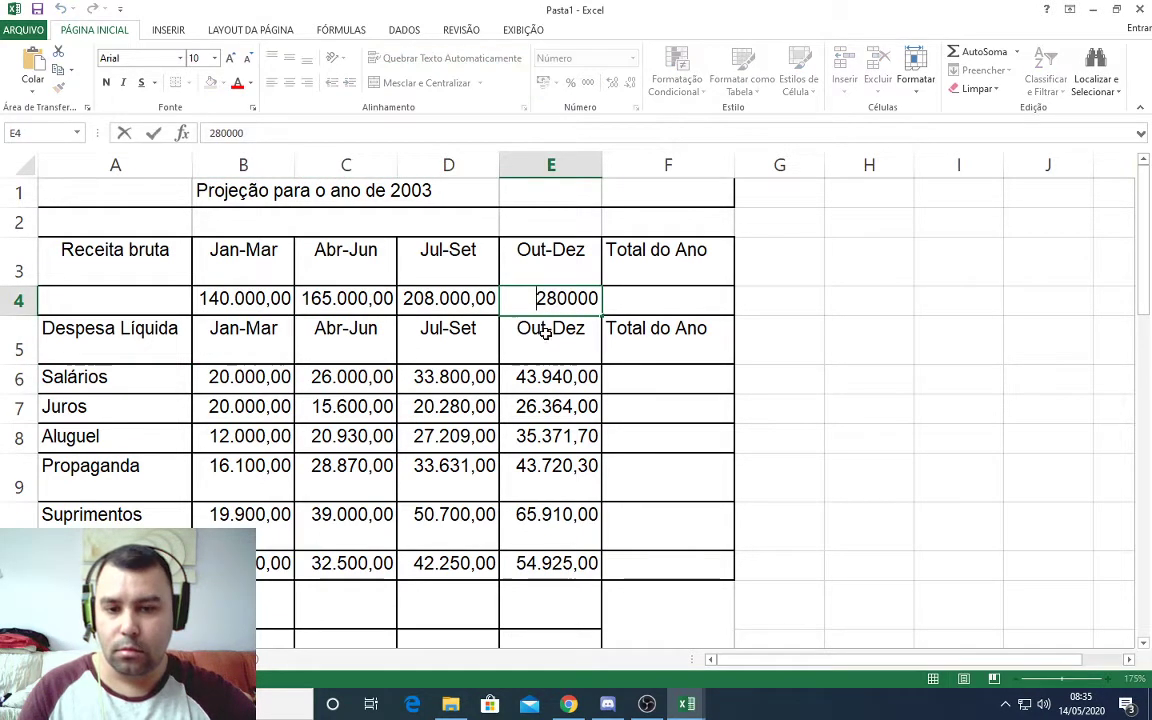
{"action": "left_click", "coordinate": [555, 404]}
{"action": "double_click", "coordinate": [548, 378]}
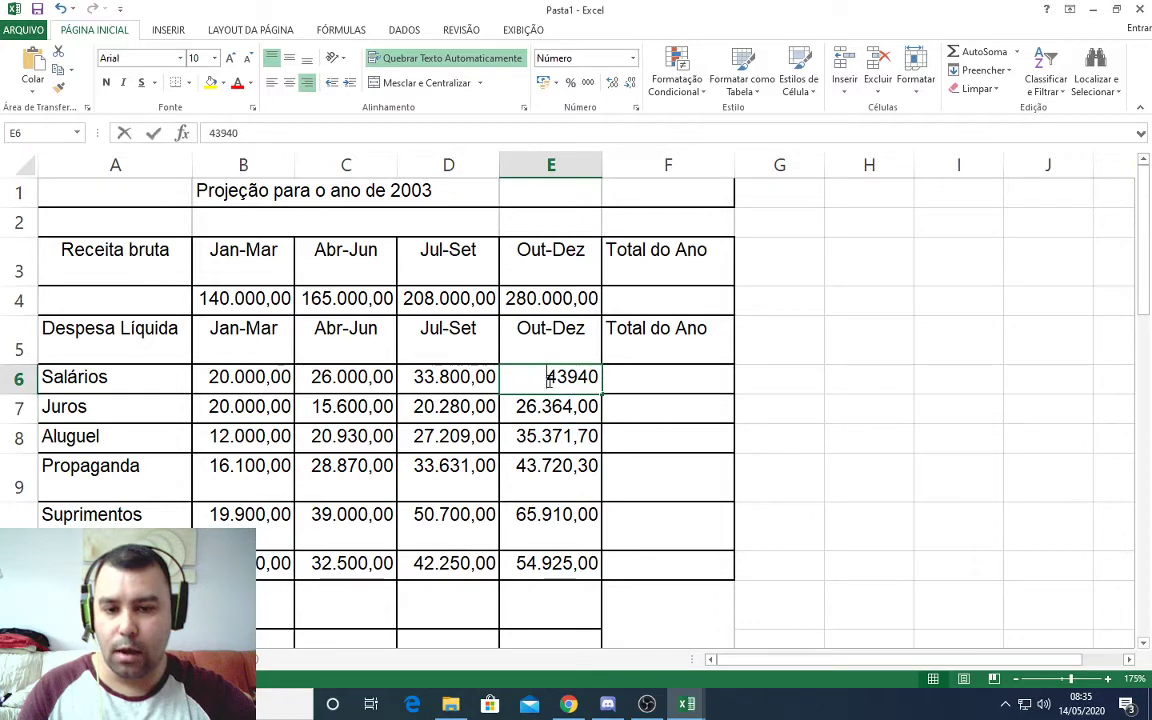
{"action": "key", "text": "Return"}
Inspect the stored contents of the Diversos values in row 11 and the last two quarters of Suprimentos.
{"action": "left_click", "coordinate": [284, 563]}
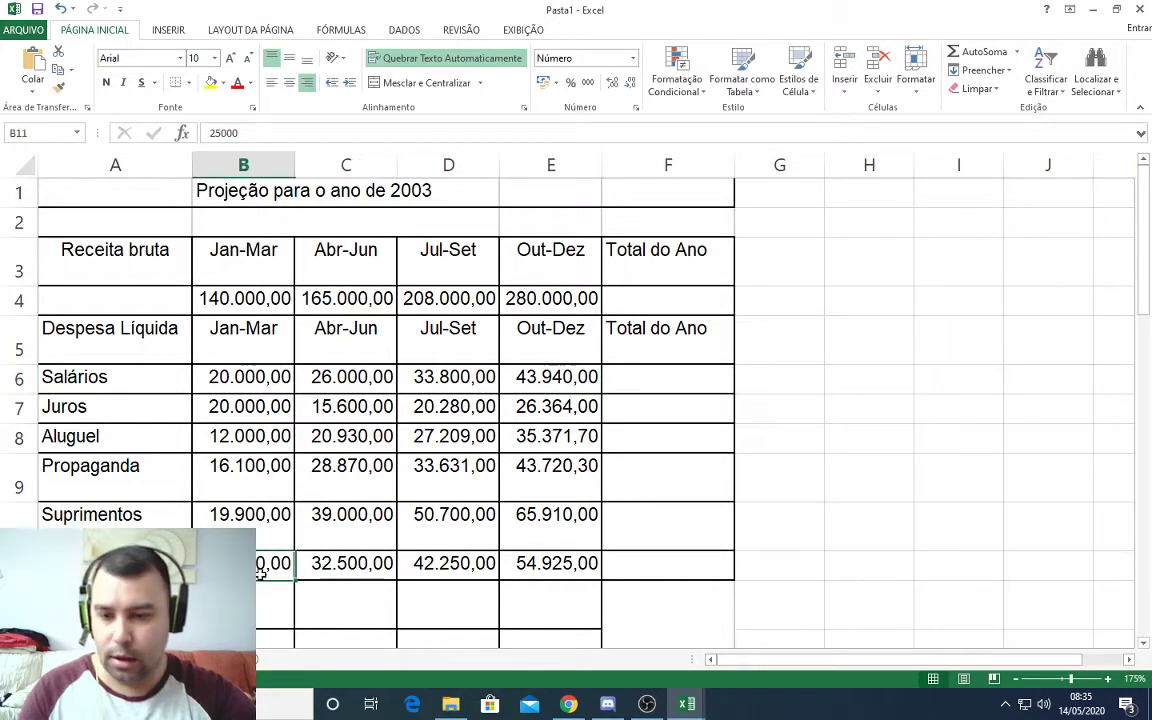
{"action": "double_click", "coordinate": [358, 567]}
{"action": "double_click", "coordinate": [440, 567]}
{"action": "double_click", "coordinate": [519, 567]}
{"action": "left_click", "coordinate": [537, 528]}
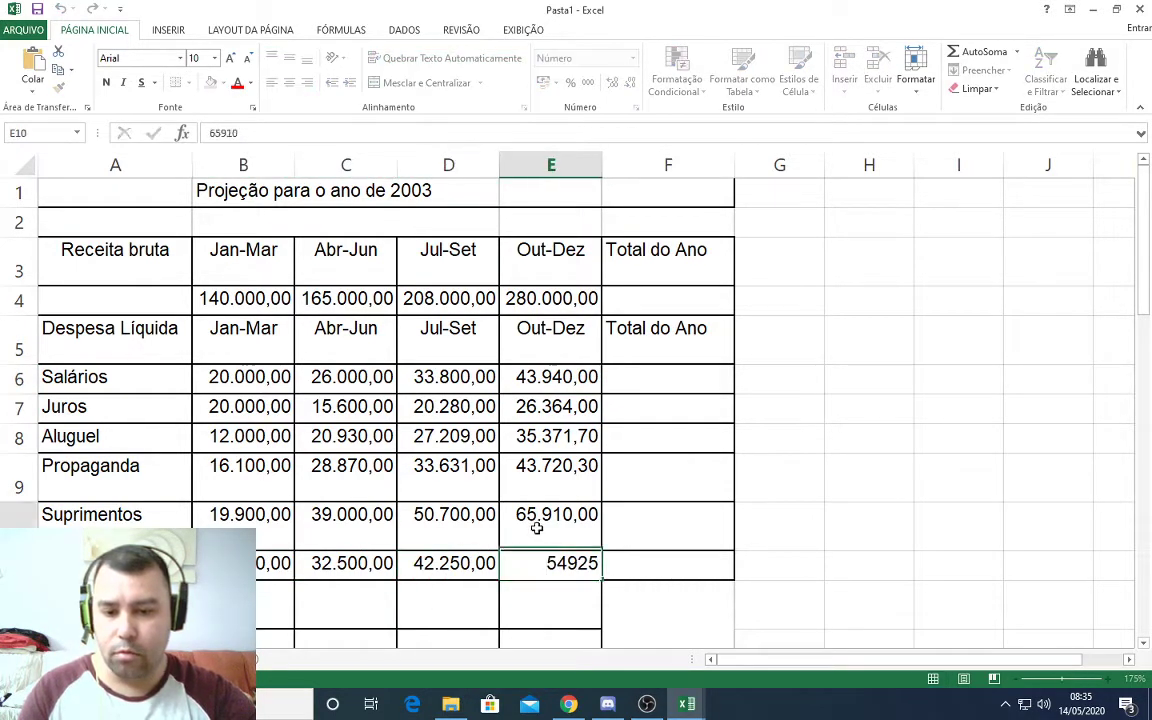
{"action": "double_click", "coordinate": [537, 528]}
{"action": "double_click", "coordinate": [489, 516]}
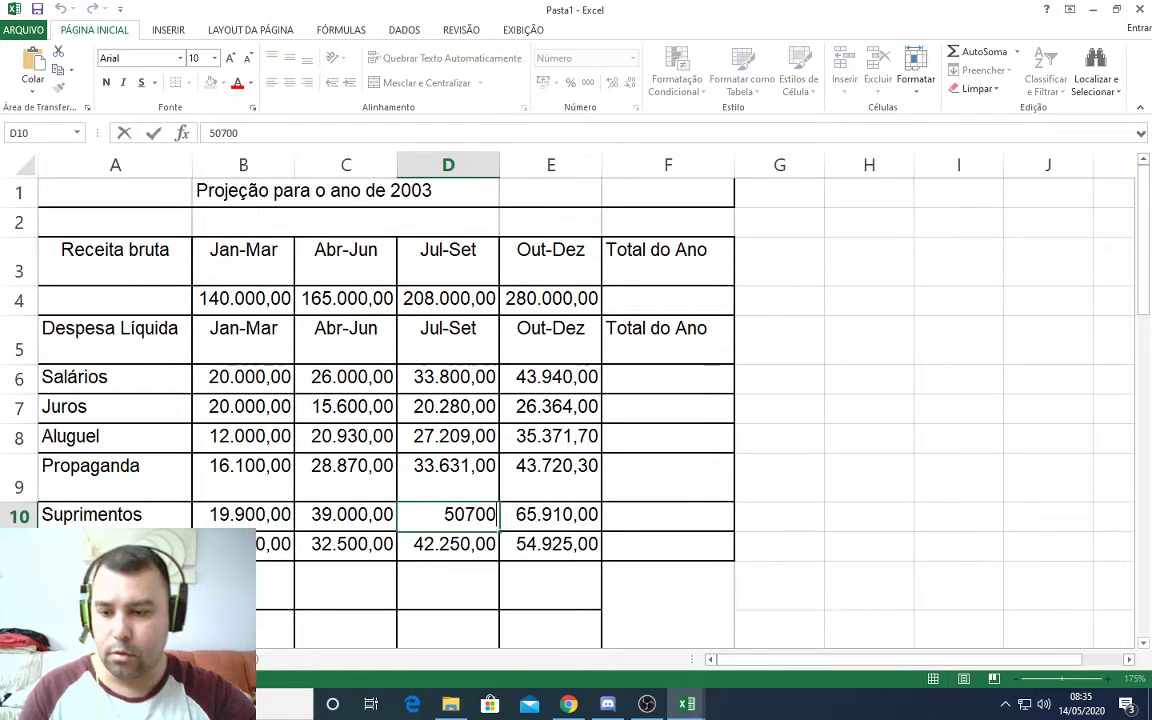
Fit the heights of rows 3, 5, 9, 12 and 13 to their single-line contents.
{"action": "double_click", "coordinate": [18, 500]}
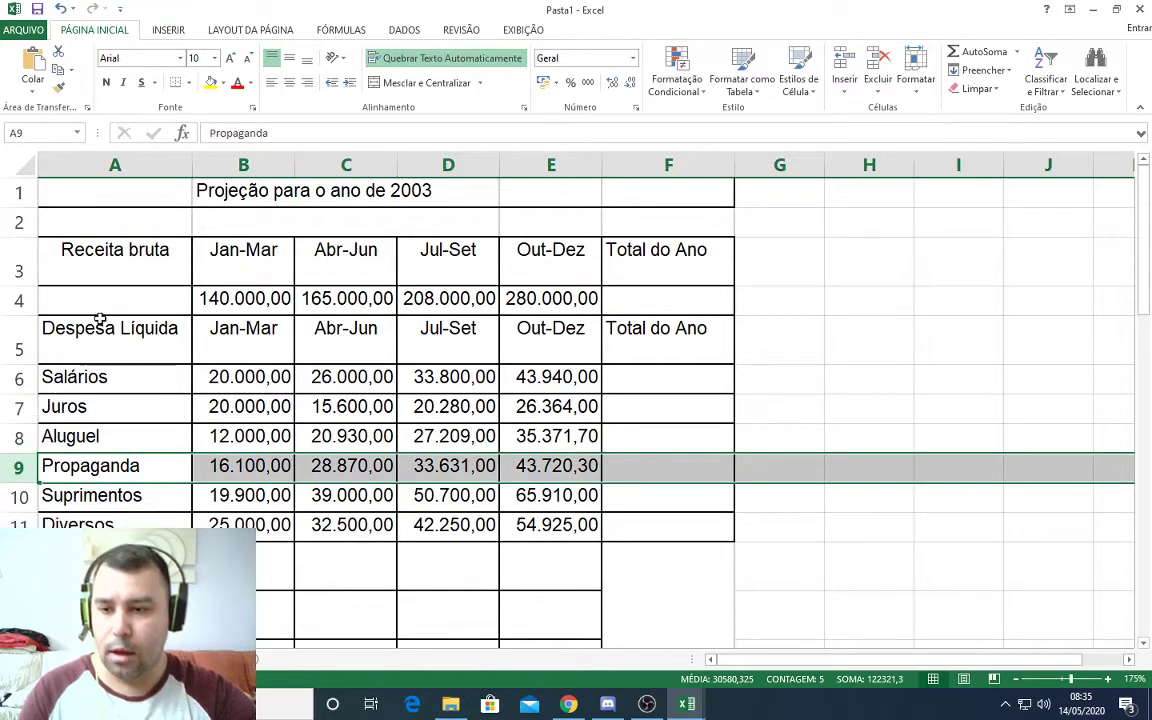
{"action": "left_click", "coordinate": [20, 262]}
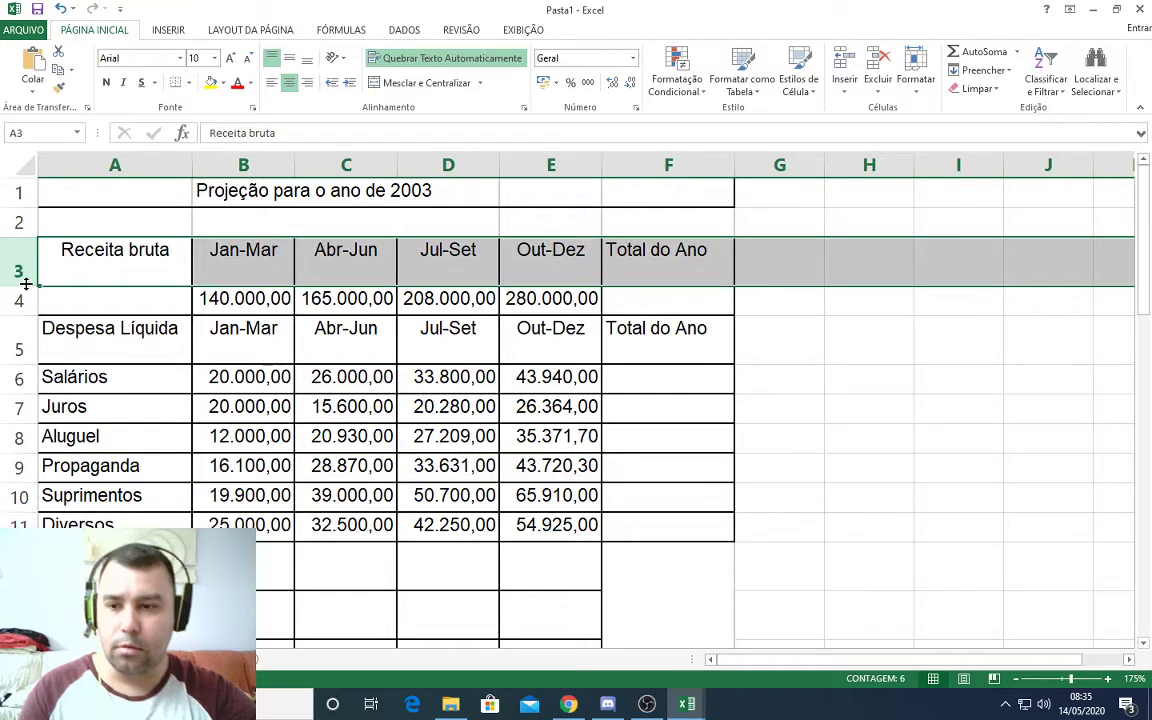
{"action": "double_click", "coordinate": [26, 285]}
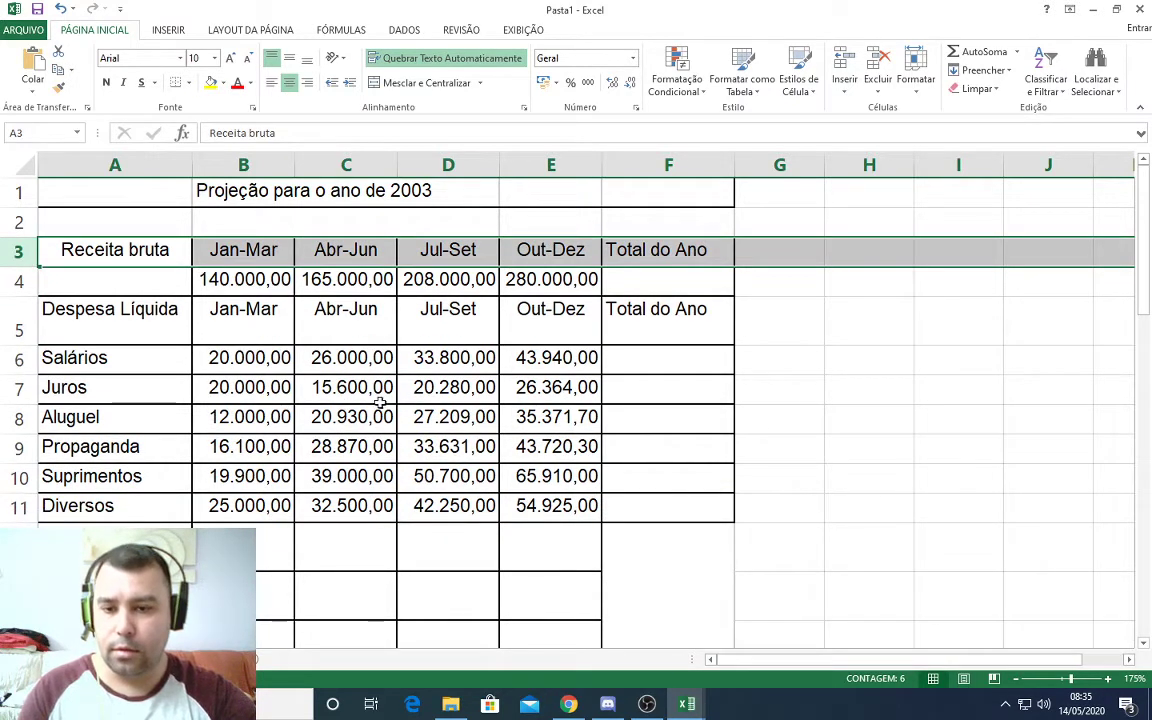
{"action": "double_click", "coordinate": [26, 345]}
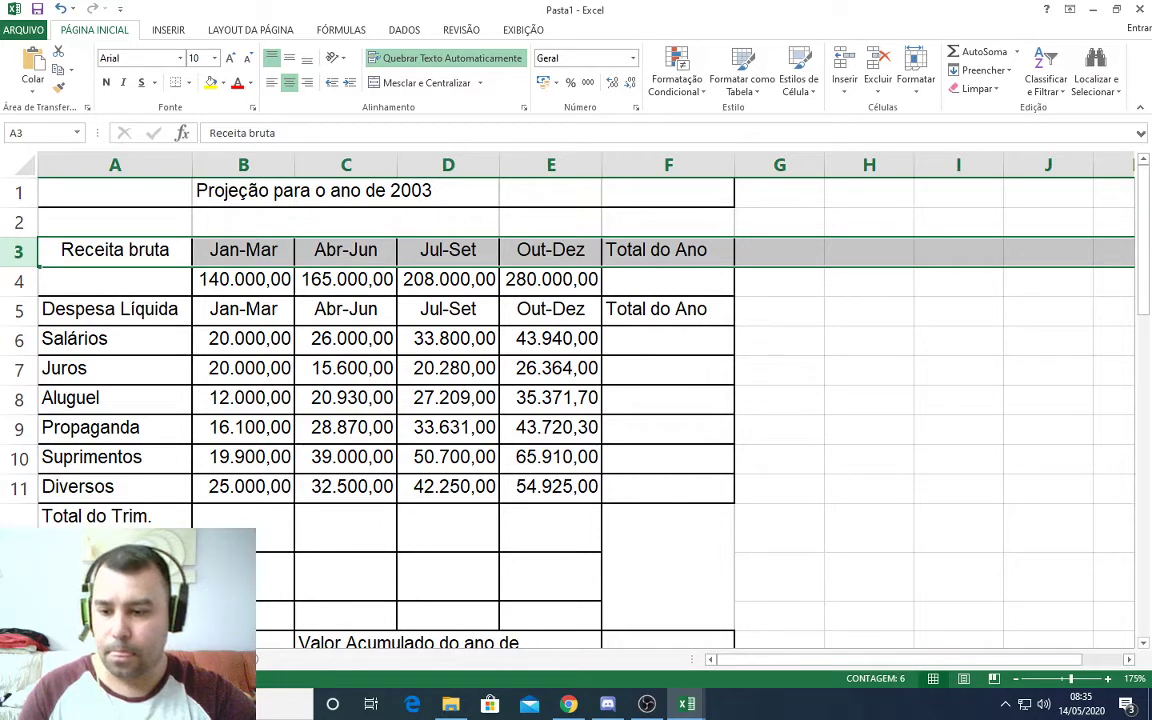
{"action": "double_click", "coordinate": [26, 600]}
{"action": "double_click", "coordinate": [26, 552]}
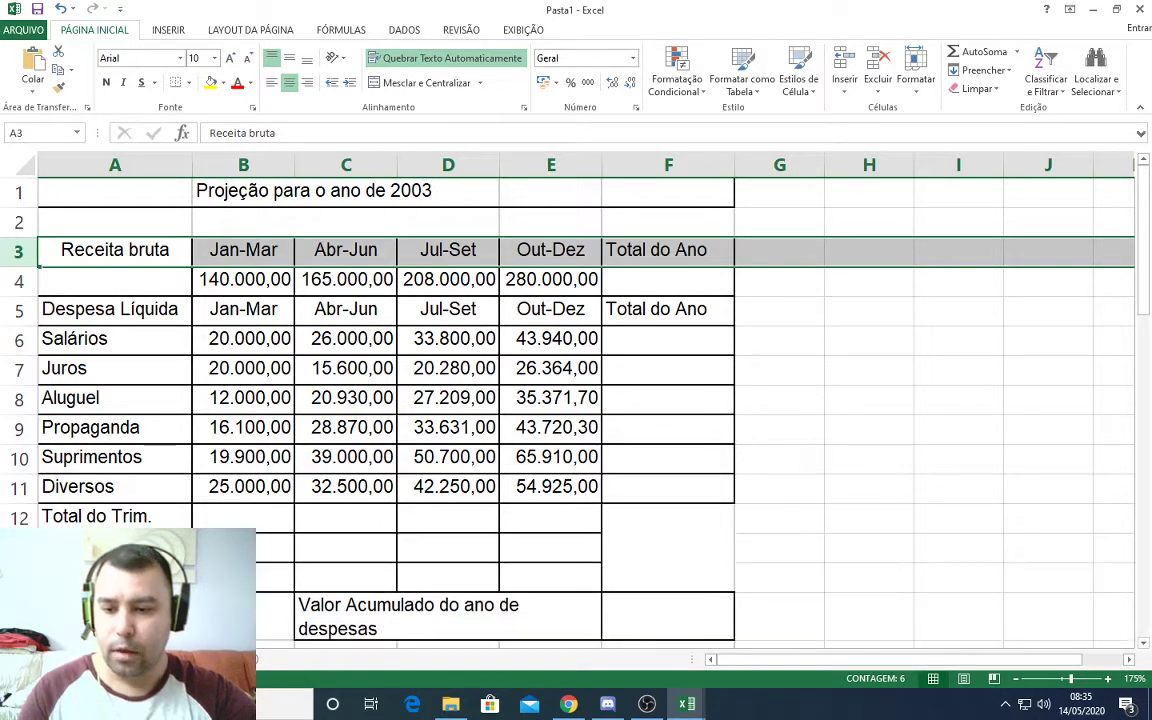
{"action": "scroll", "coordinate": [456, 499], "scroll_direction": "down", "scroll_amount": 1}
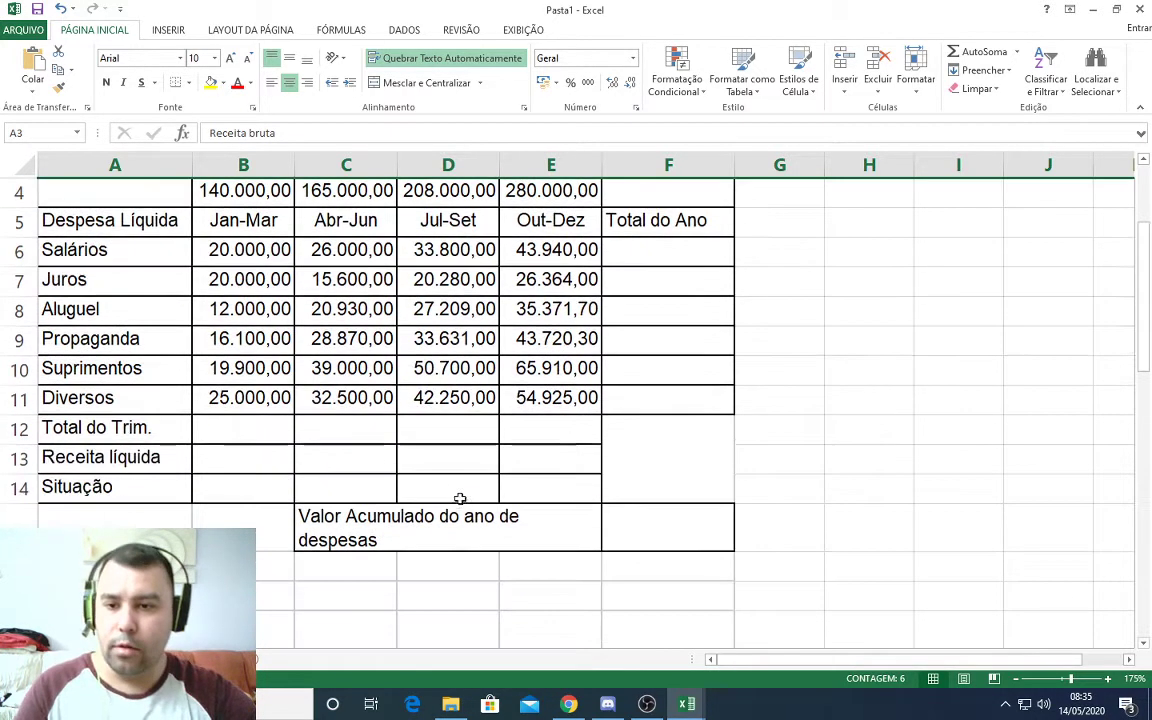
{"action": "scroll", "coordinate": [458, 492], "scroll_direction": "up", "scroll_amount": 1}
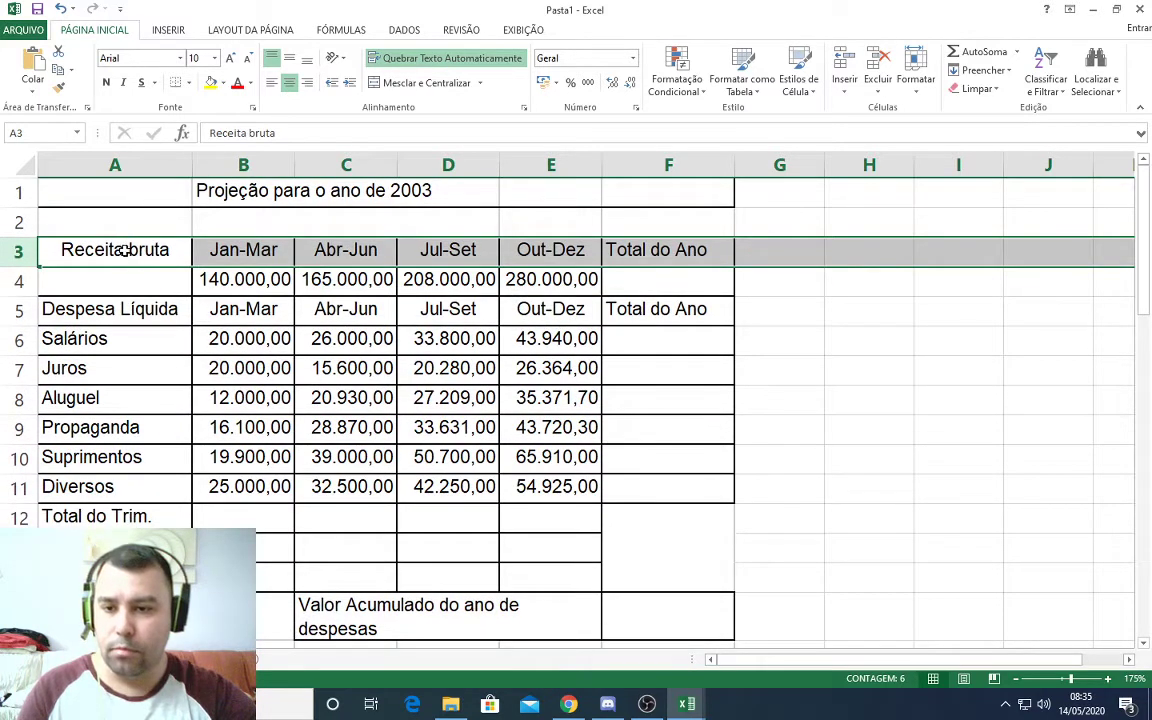
Go through the Receita bruta quarter headings in B3:E3, from Jan-Mar to Out-Dez.
{"action": "left_click", "coordinate": [205, 262]}
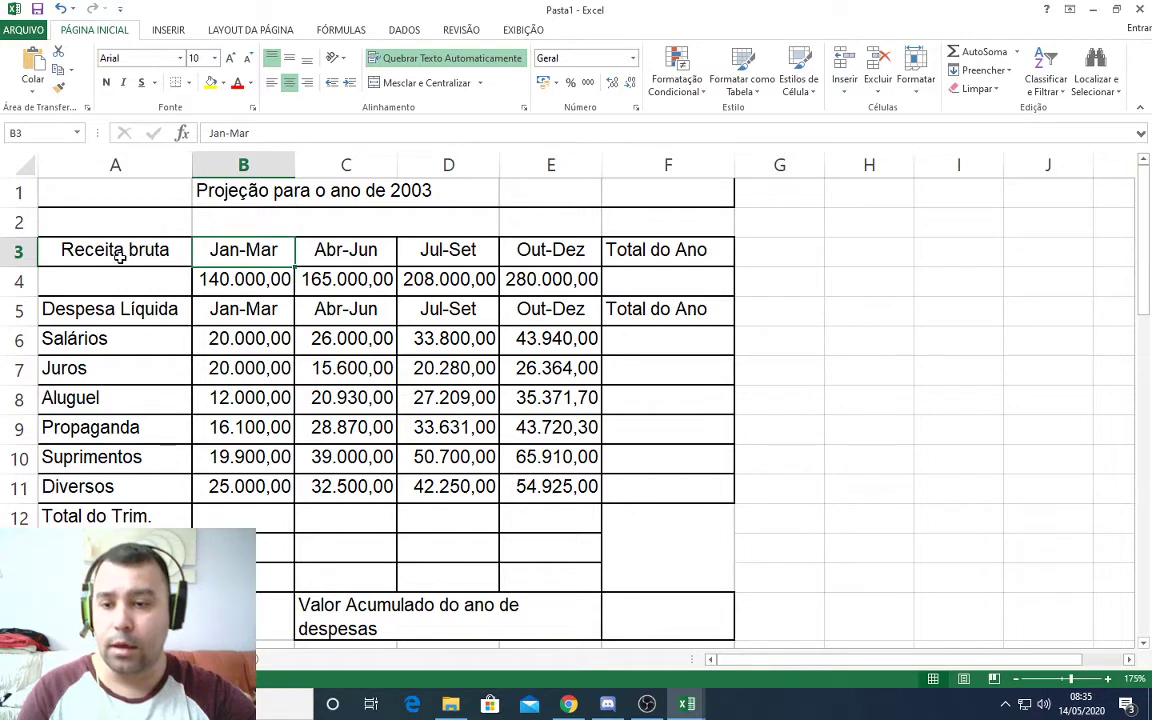
{"action": "left_click_drag", "start_coordinate": [118, 257], "coordinate": [289, 256]}
{"action": "left_click", "coordinate": [263, 255]}
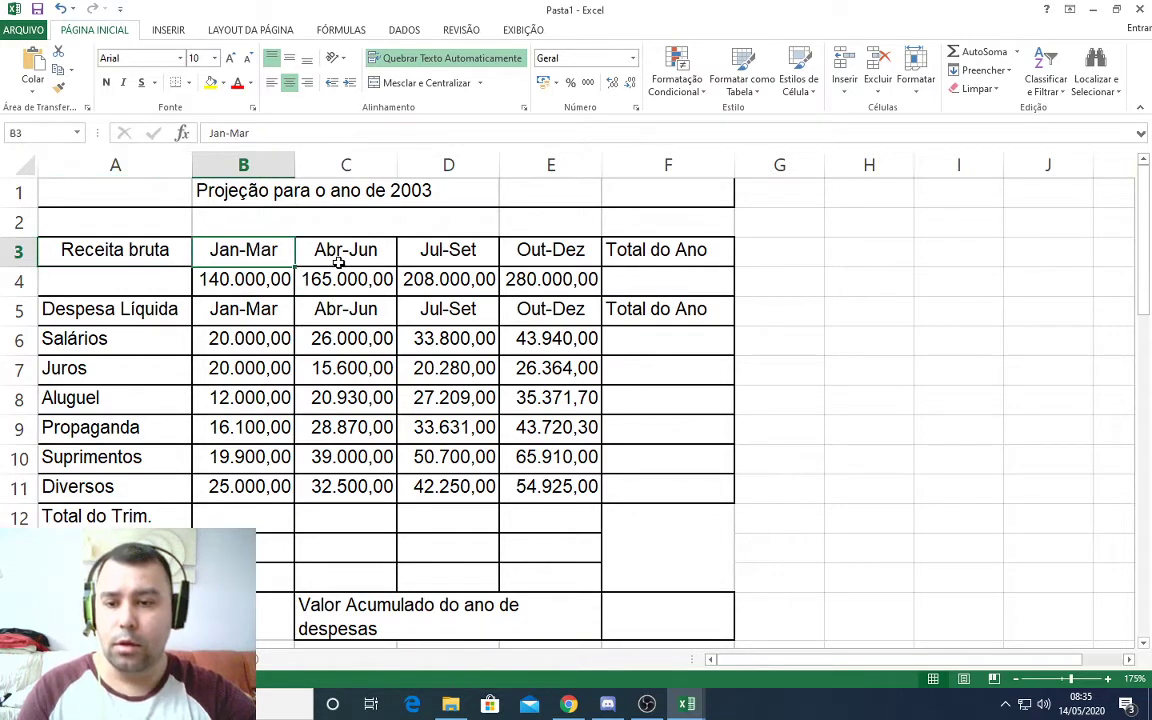
{"action": "left_click", "coordinate": [339, 261]}
{"action": "left_click", "coordinate": [451, 256]}
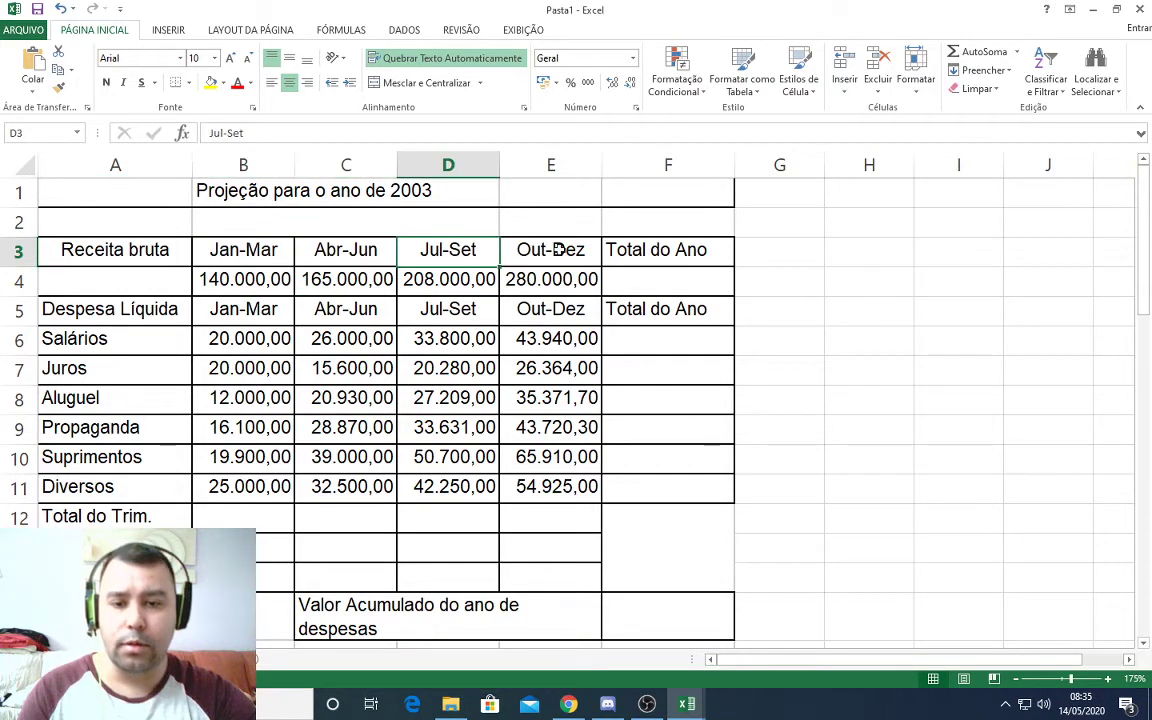
{"action": "left_click", "coordinate": [560, 250]}
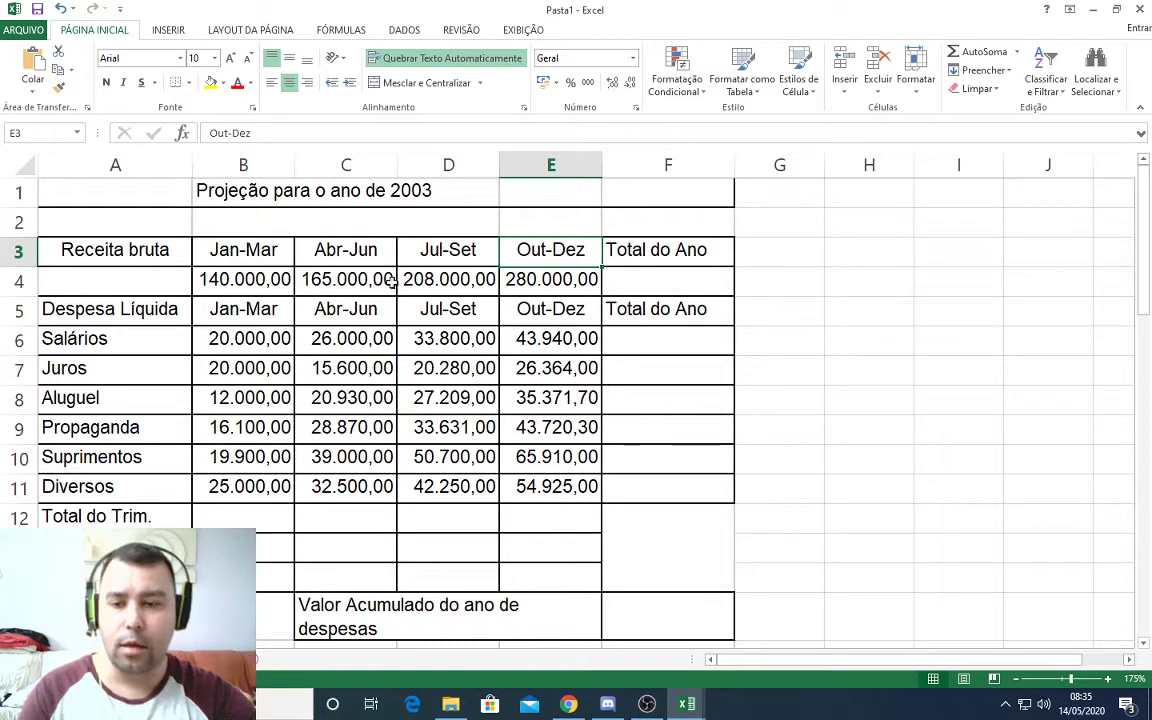
{"action": "left_click", "coordinate": [250, 250]}
{"action": "left_click", "coordinate": [346, 252]}
{"action": "left_click", "coordinate": [440, 252]}
{"action": "left_click", "coordinate": [552, 252]}
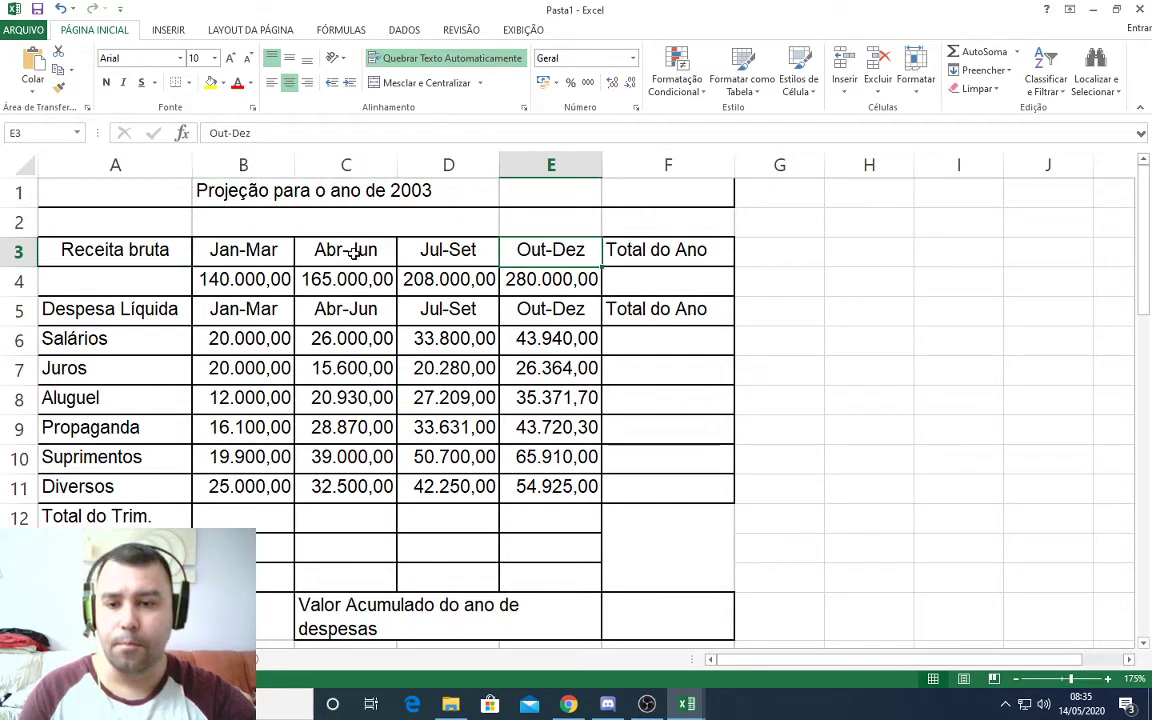
{"action": "left_click", "coordinate": [250, 250]}
{"action": "left_click", "coordinate": [346, 252]}
{"action": "left_click", "coordinate": [448, 252]}
{"action": "left_click", "coordinate": [540, 252]}
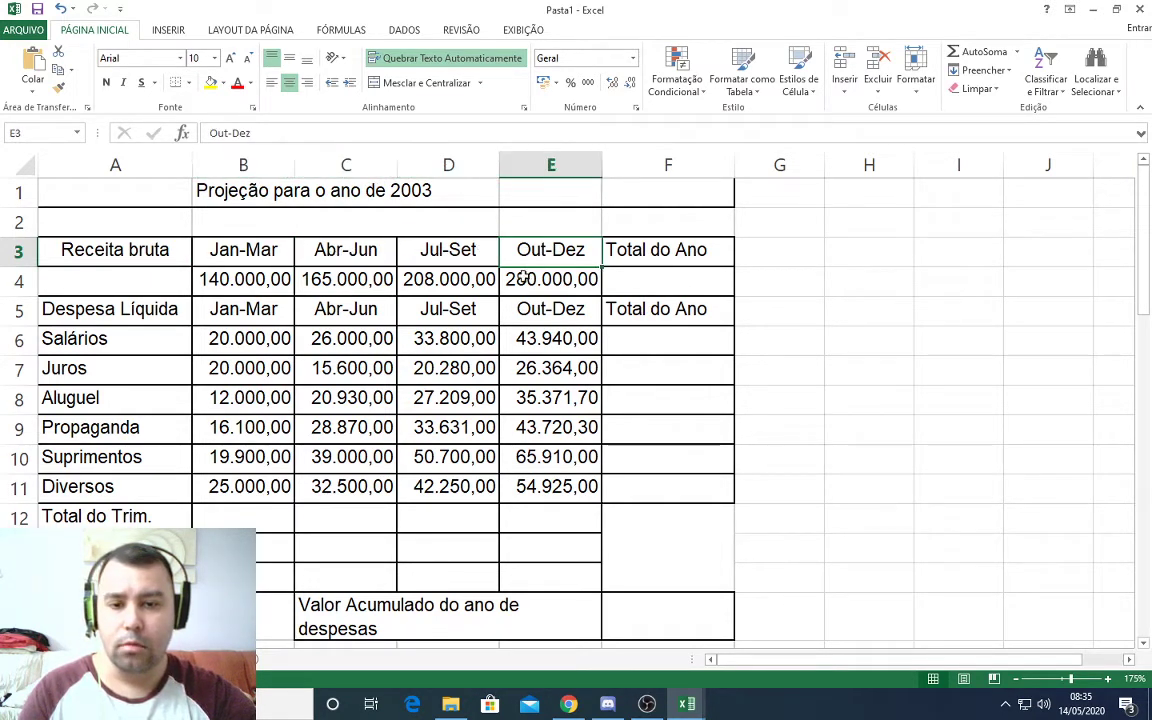
{"action": "left_click", "coordinate": [253, 262]}
{"action": "left_click", "coordinate": [346, 252]}
{"action": "left_click", "coordinate": [448, 252]}
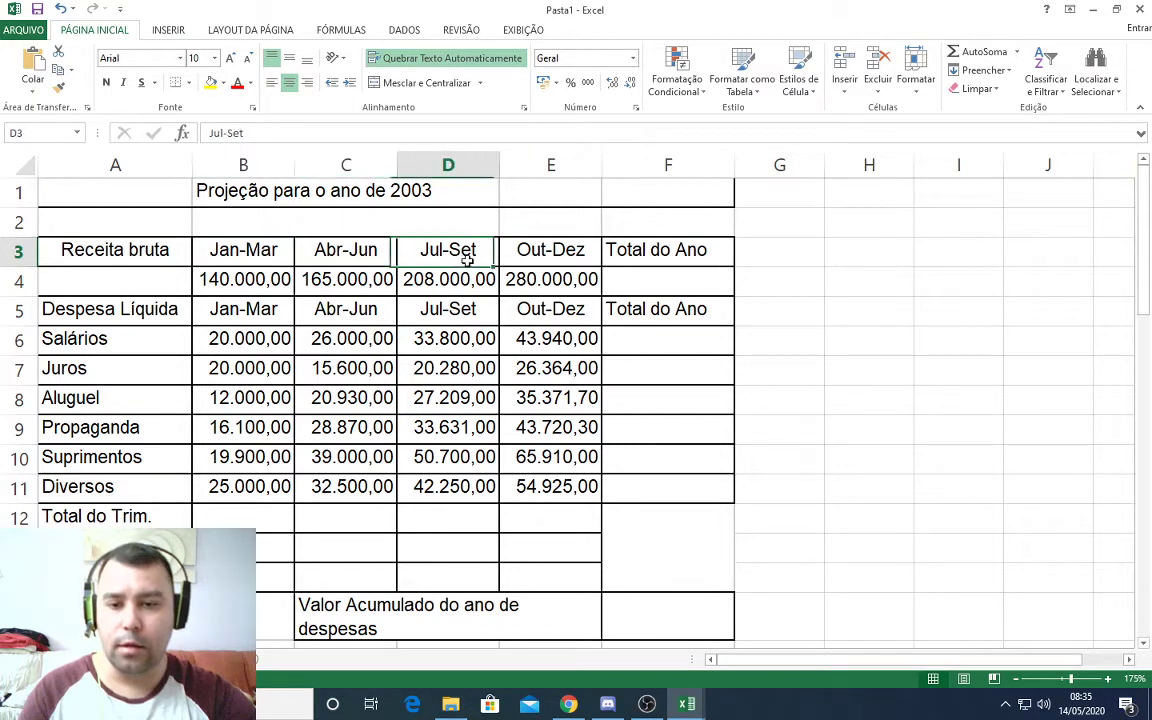
{"action": "left_click", "coordinate": [510, 252]}
{"action": "left_click", "coordinate": [287, 261]}
{"action": "left_click", "coordinate": [346, 252]}
{"action": "left_click", "coordinate": [448, 252]}
{"action": "left_click", "coordinate": [552, 250]}
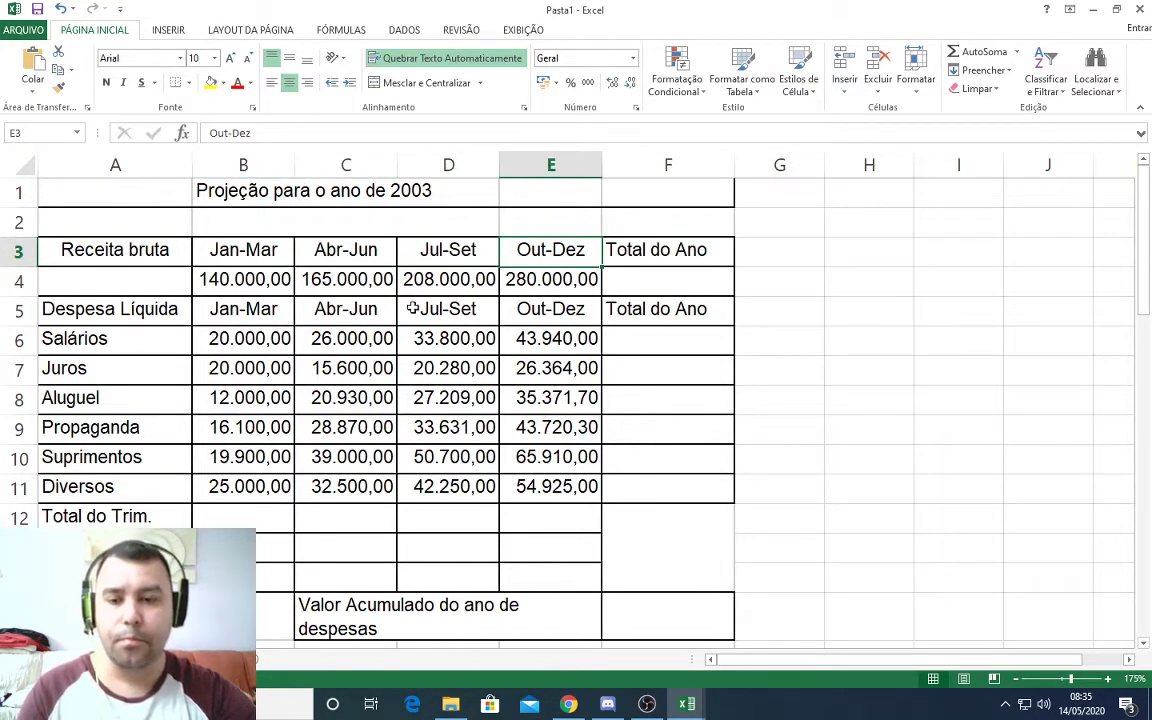
Review the quarterly gross revenue values in B4:E4 and the cell F4 under Total do Ano.
{"action": "left_click", "coordinate": [272, 274]}
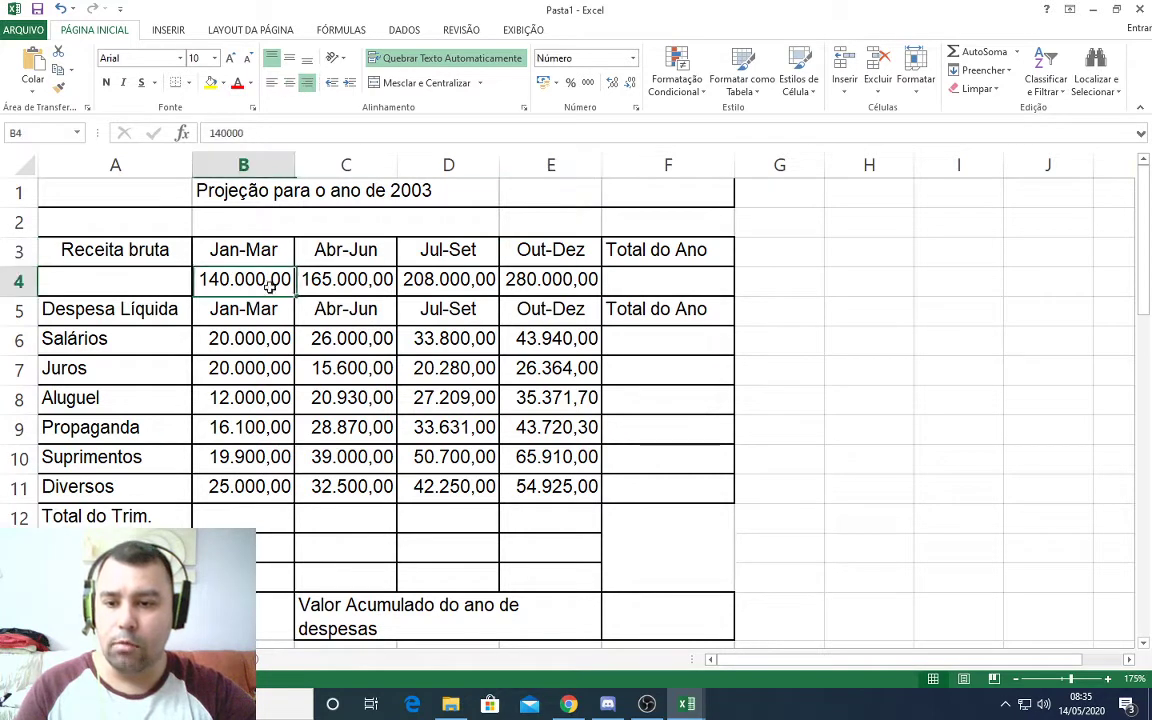
{"action": "left_click", "coordinate": [346, 278]}
{"action": "left_click", "coordinate": [445, 276]}
{"action": "left_click", "coordinate": [550, 278]}
{"action": "left_click", "coordinate": [460, 280]}
{"action": "left_click", "coordinate": [315, 278]}
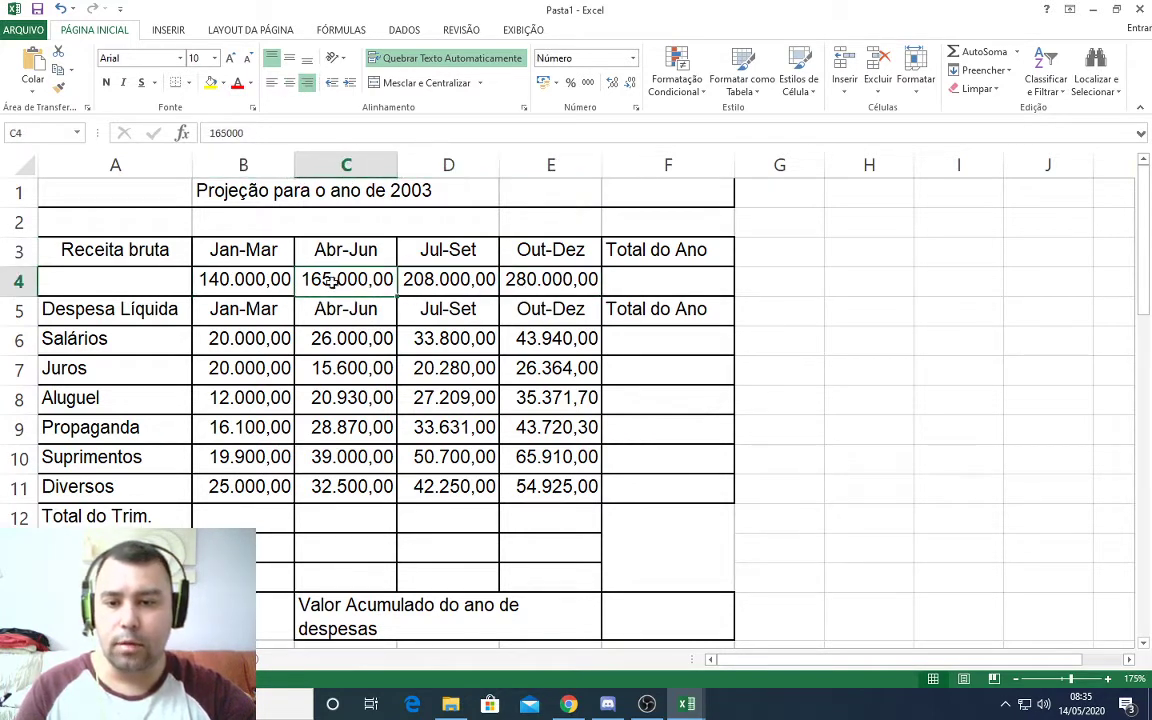
{"action": "left_click", "coordinate": [208, 278]}
{"action": "left_click", "coordinate": [330, 279]}
{"action": "left_click", "coordinate": [440, 280]}
{"action": "left_click", "coordinate": [523, 290]}
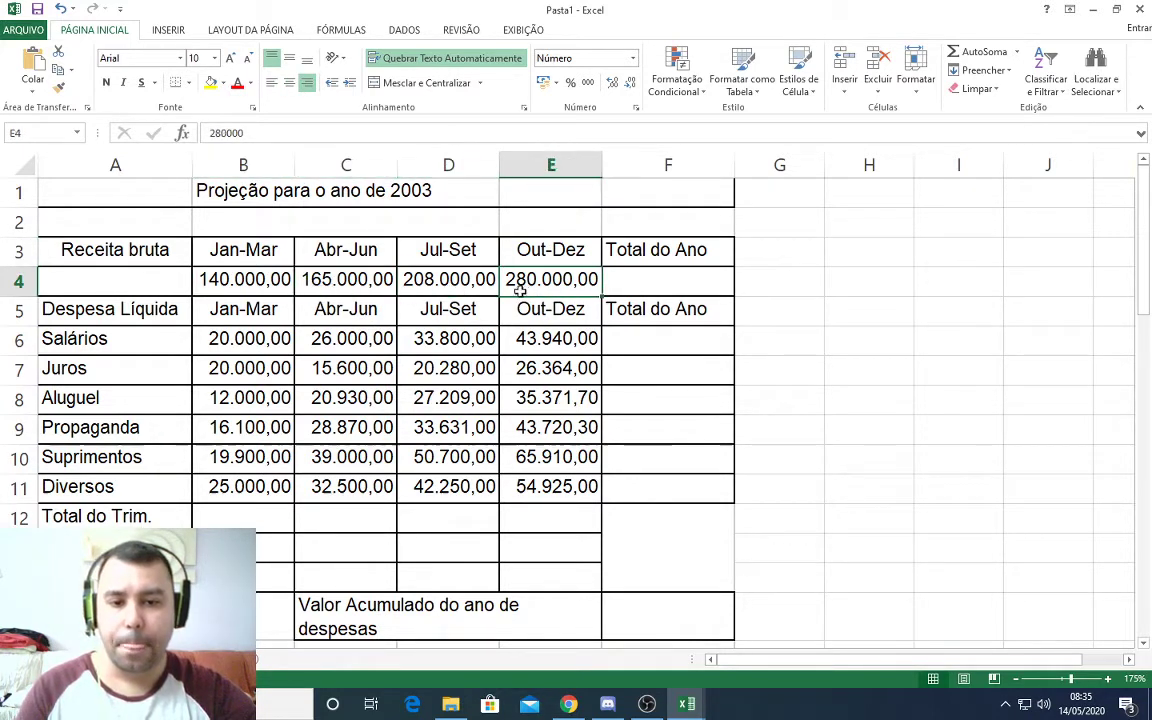
{"action": "key", "text": "Right"}
{"action": "left_click", "coordinate": [415, 279]}
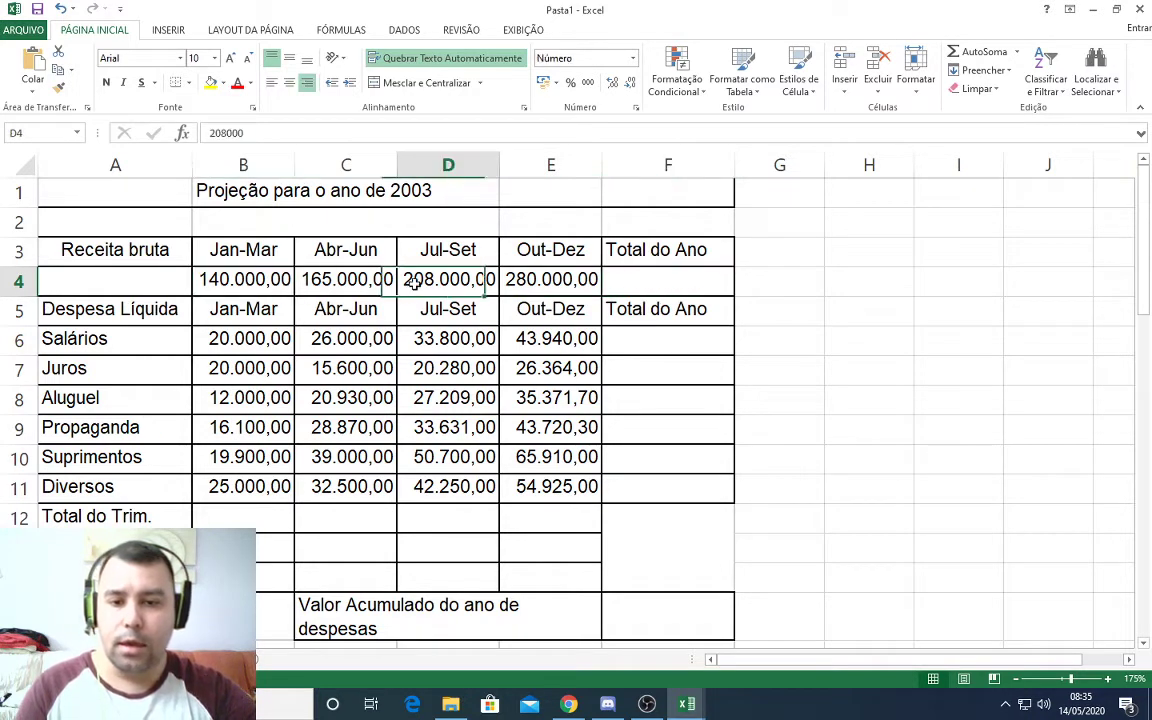
{"action": "left_click", "coordinate": [565, 279]}
{"action": "left_click", "coordinate": [681, 280]}
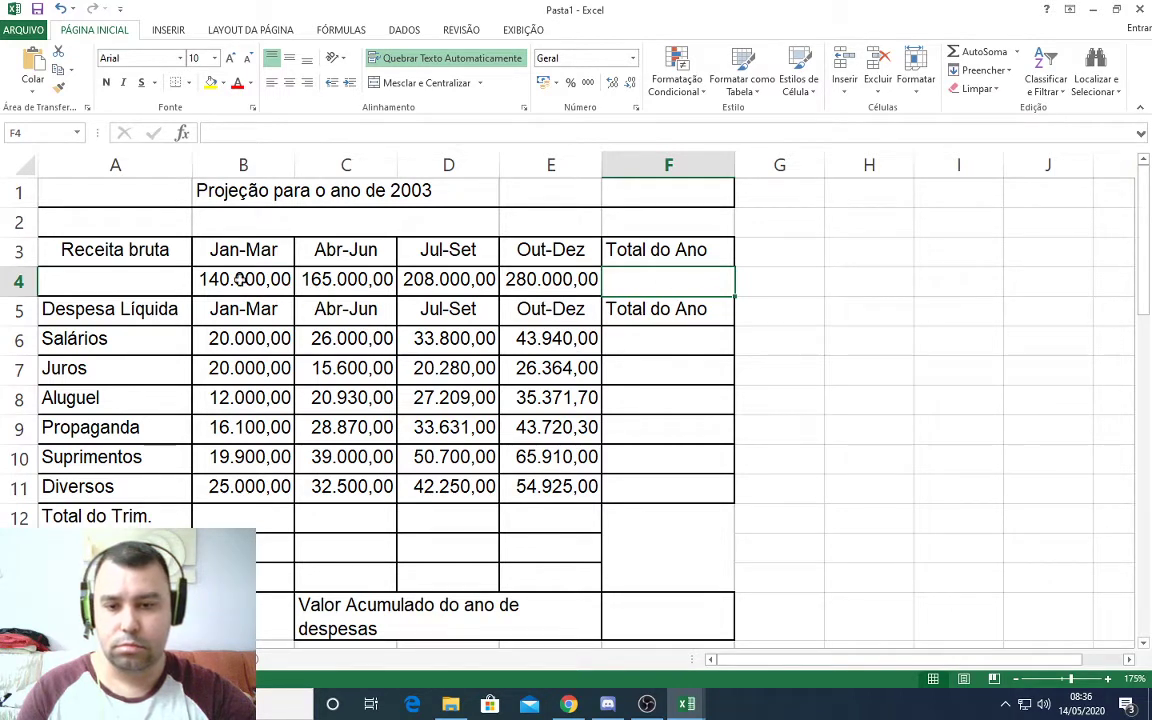
{"action": "left_click", "coordinate": [214, 279]}
{"action": "left_click", "coordinate": [342, 279]}
{"action": "left_click", "coordinate": [448, 279]}
{"action": "left_click", "coordinate": [550, 279]}
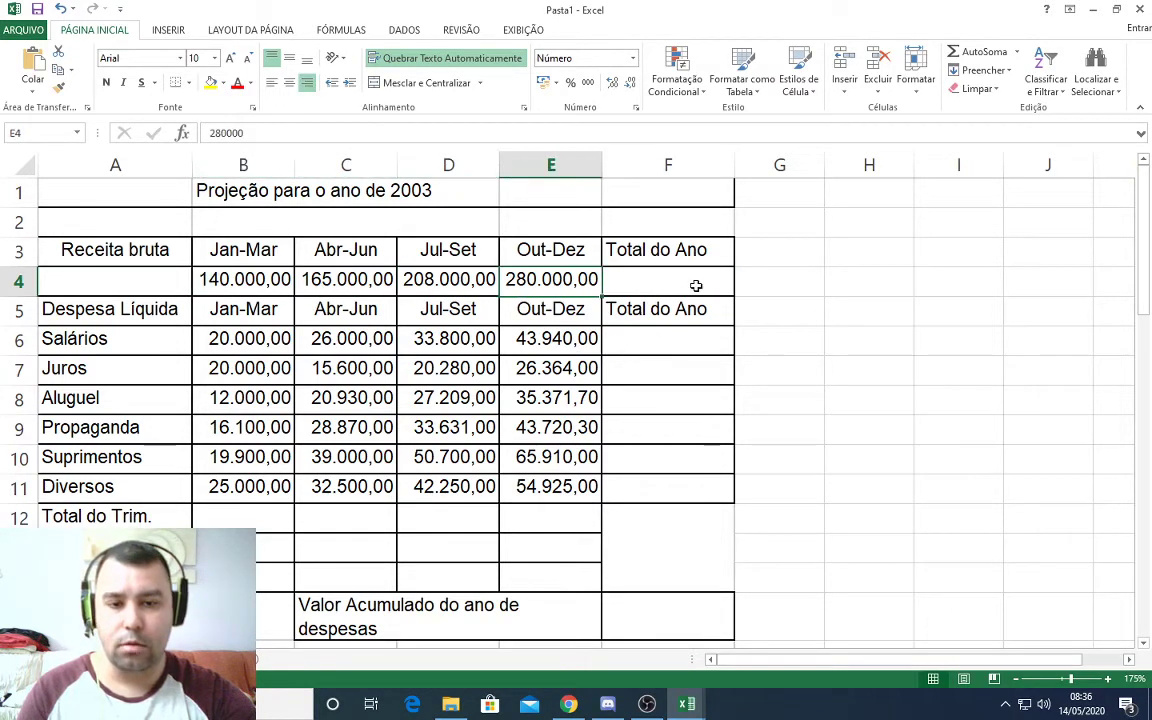
Fill F4 under Total do Ano yellow and total the quarterly gross revenue there with =SOMA(B4:E4).
{"action": "left_click", "coordinate": [690, 281]}
{"action": "left_click", "coordinate": [208, 82]}
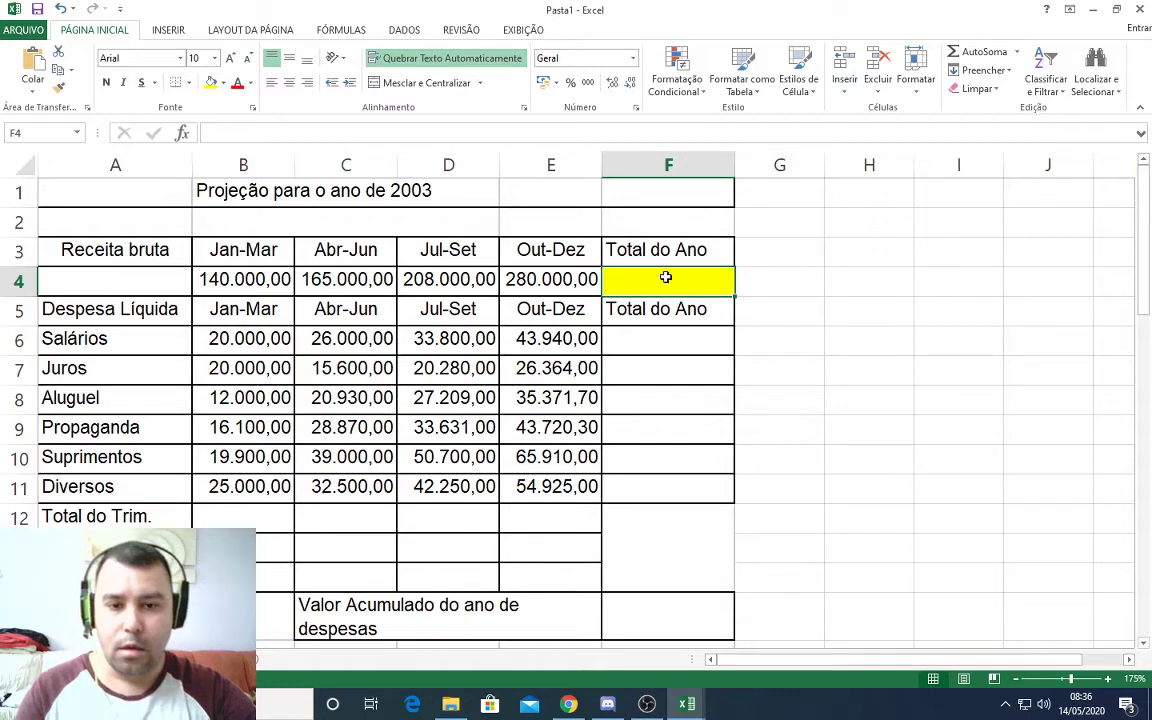
{"action": "type", "text": "=so"}
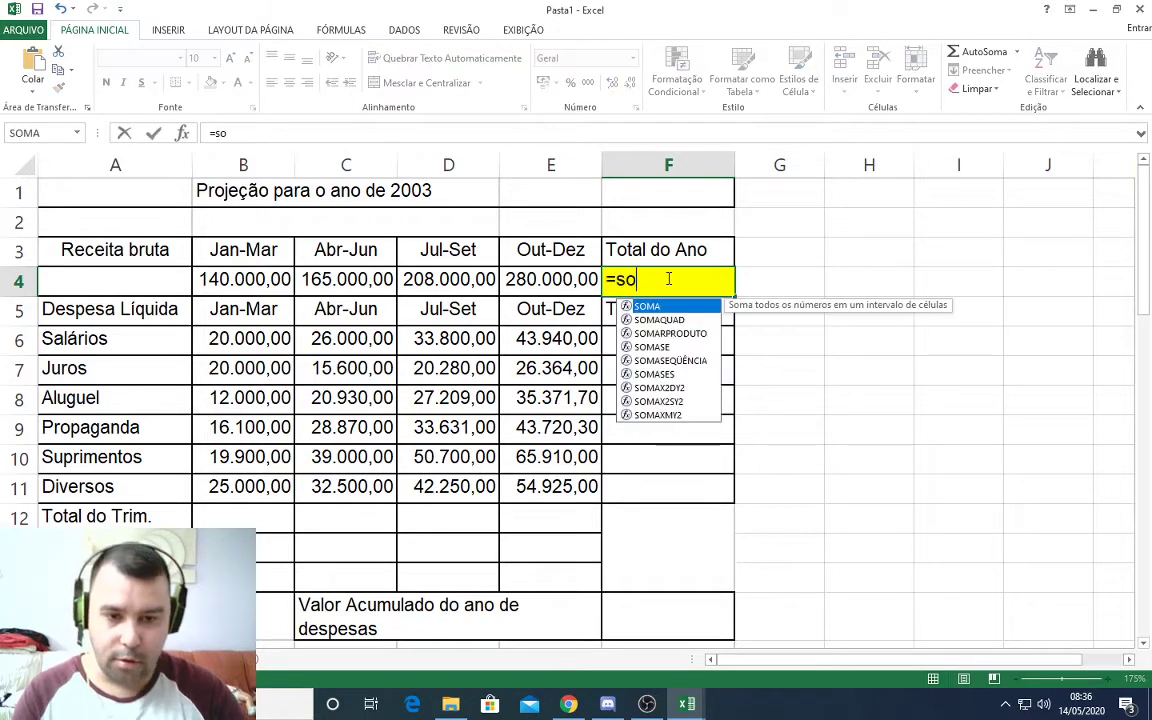
{"action": "type", "text": "ma("}
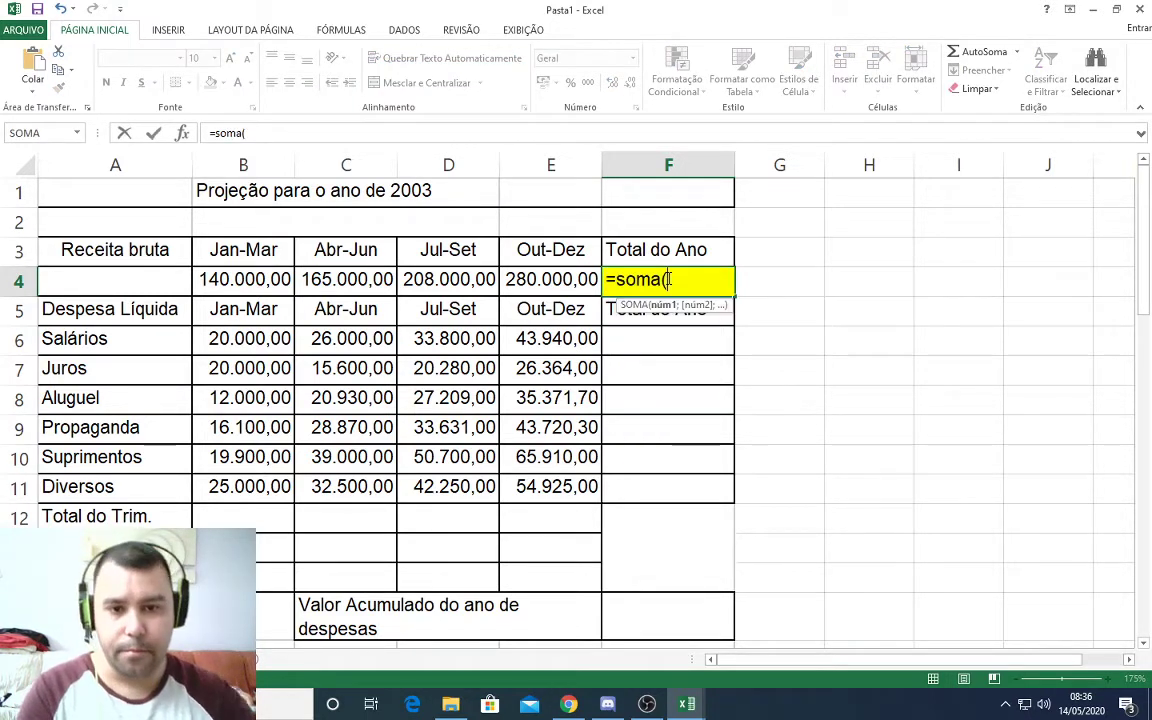
{"action": "left_click_drag", "start_coordinate": [237, 283], "coordinate": [550, 292]}
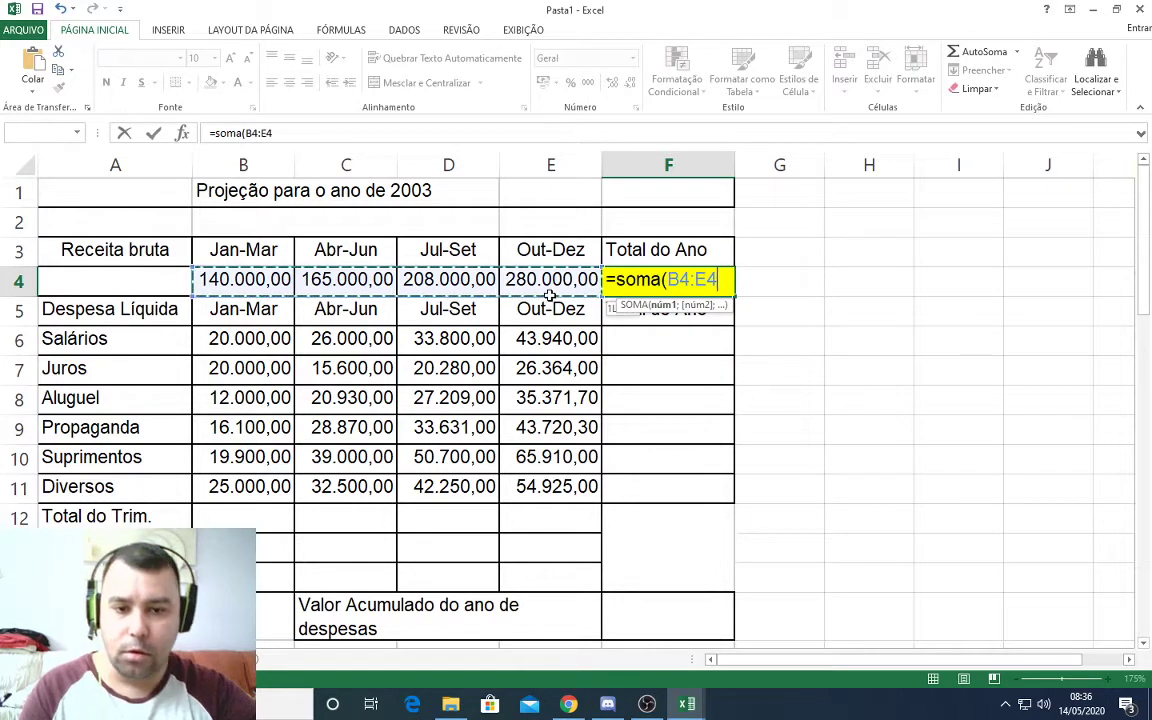
{"action": "type", "text": ")"}
{"action": "key", "text": "Return"}
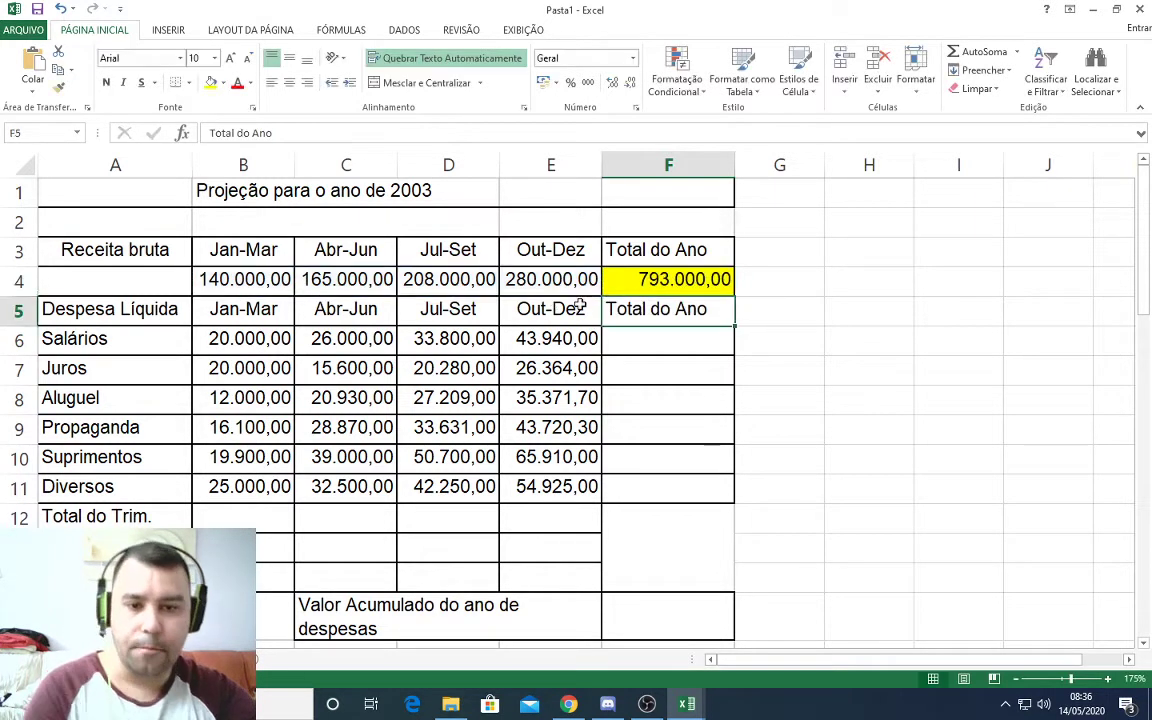
Apply the R$ accounting number format to F4 and widen column F to fit the amount.
{"action": "left_click", "coordinate": [690, 285]}
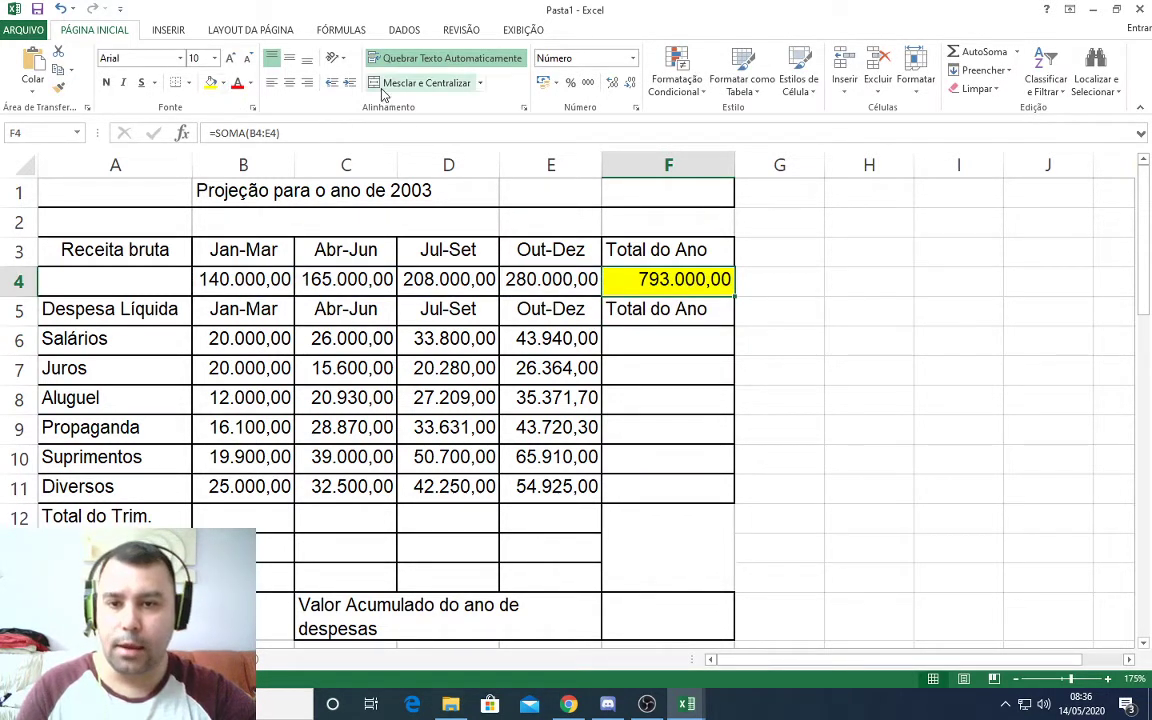
{"action": "left_click", "coordinate": [543, 84]}
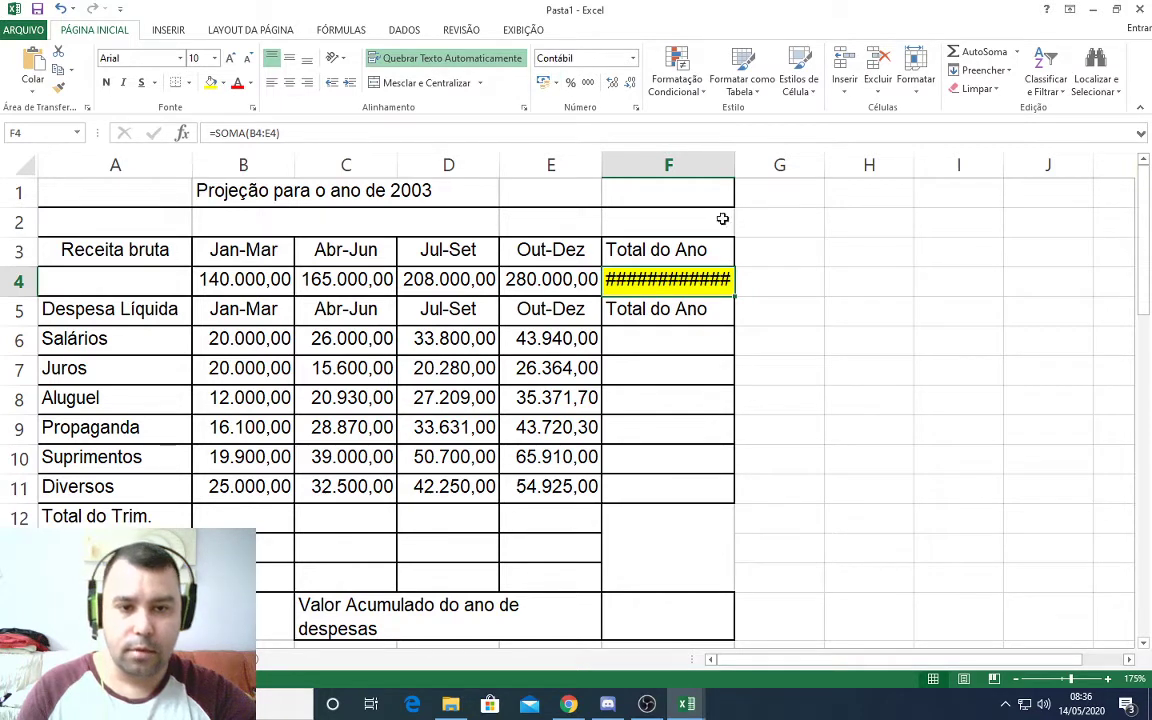
{"action": "double_click", "coordinate": [735, 162]}
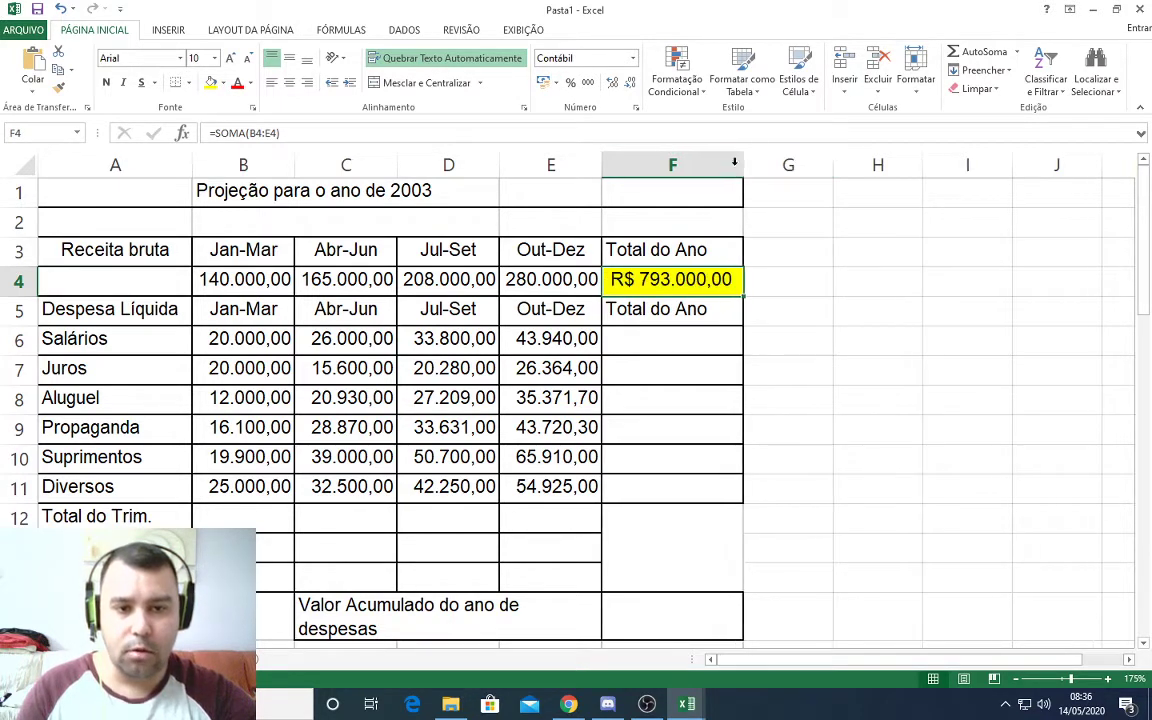
{"action": "left_click_drag", "start_coordinate": [744, 162], "coordinate": [734, 163]}
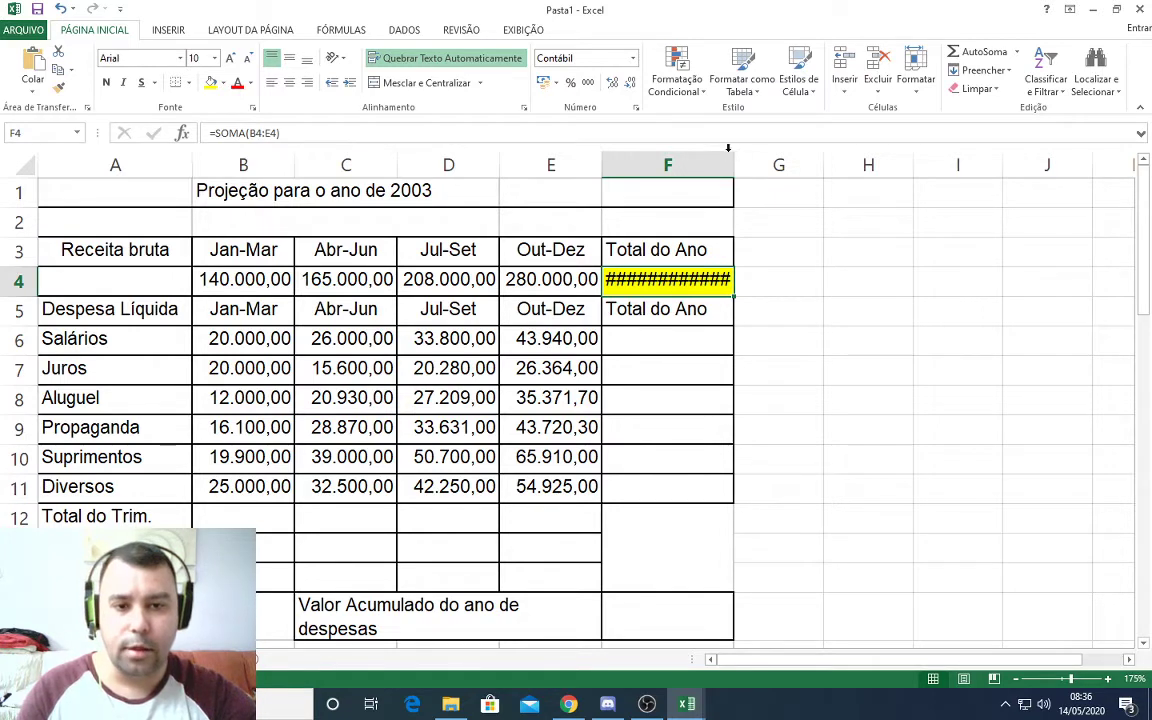
{"action": "left_click_drag", "start_coordinate": [733, 160], "coordinate": [743, 162]}
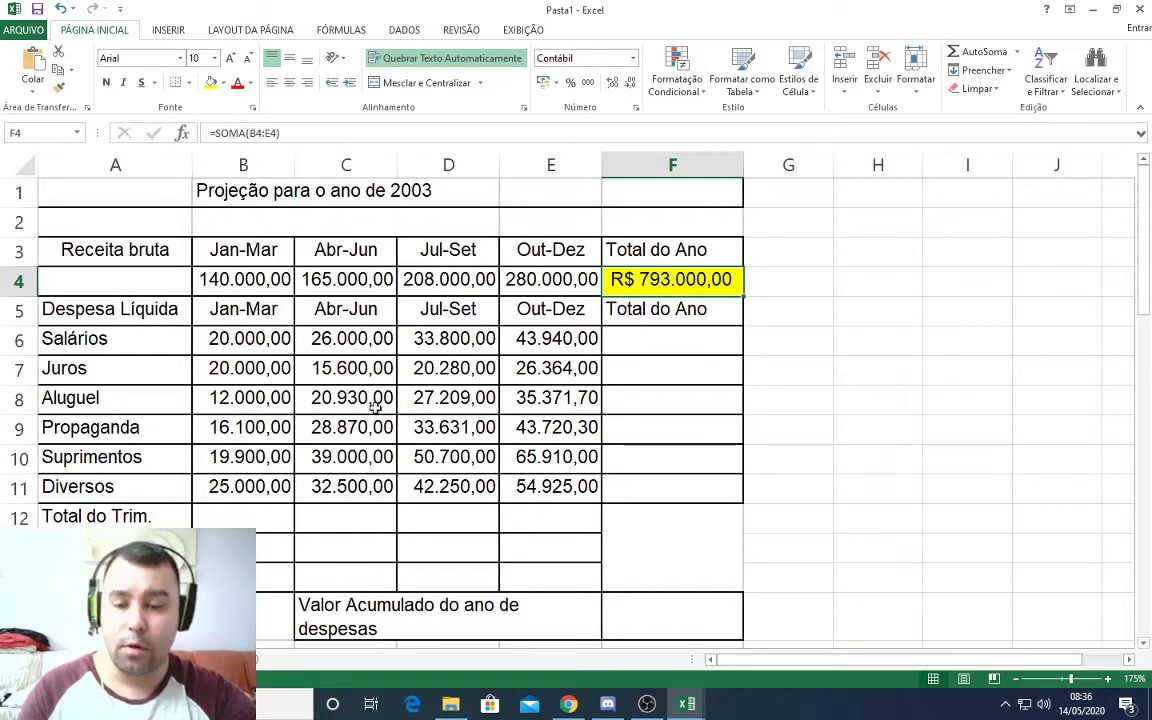
Review the quarterly values of the first expense rows and fill the annual total cells F6:F11 yellow.
{"action": "left_click_drag", "start_coordinate": [203, 339], "coordinate": [560, 334]}
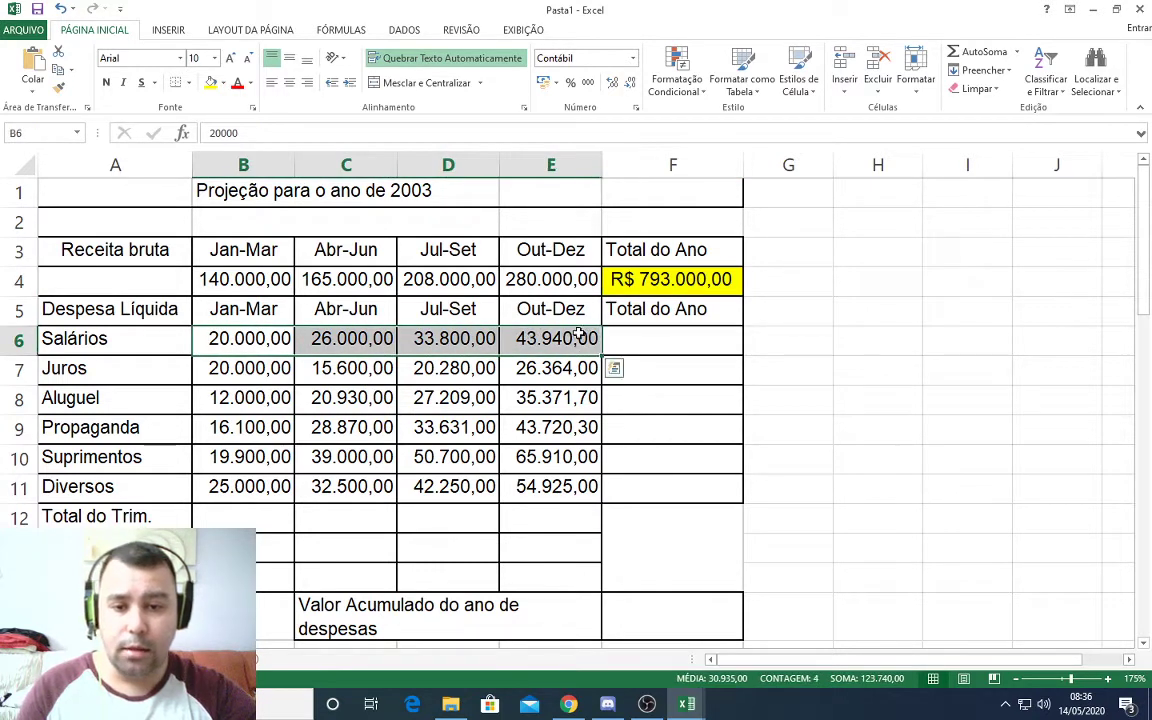
{"action": "left_click_drag", "start_coordinate": [225, 366], "coordinate": [553, 354]}
{"action": "left_click_drag", "start_coordinate": [225, 398], "coordinate": [550, 398]}
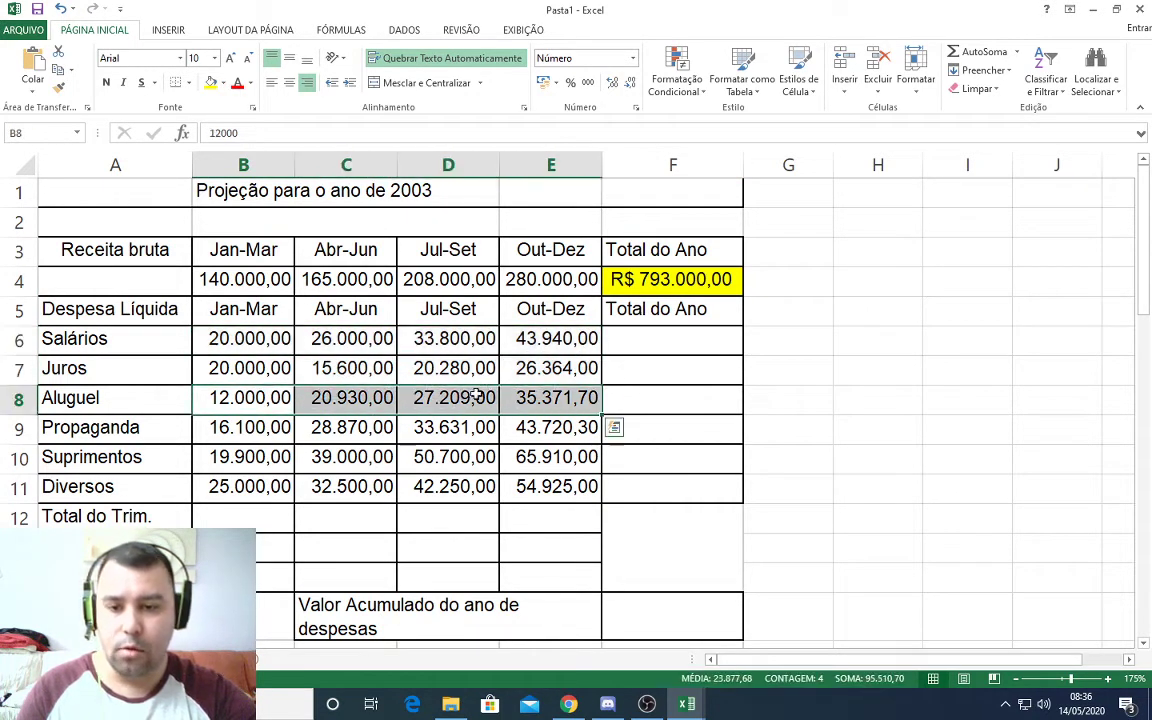
{"action": "left_click_drag", "start_coordinate": [285, 430], "coordinate": [553, 427]}
{"action": "left_click", "coordinate": [658, 337]}
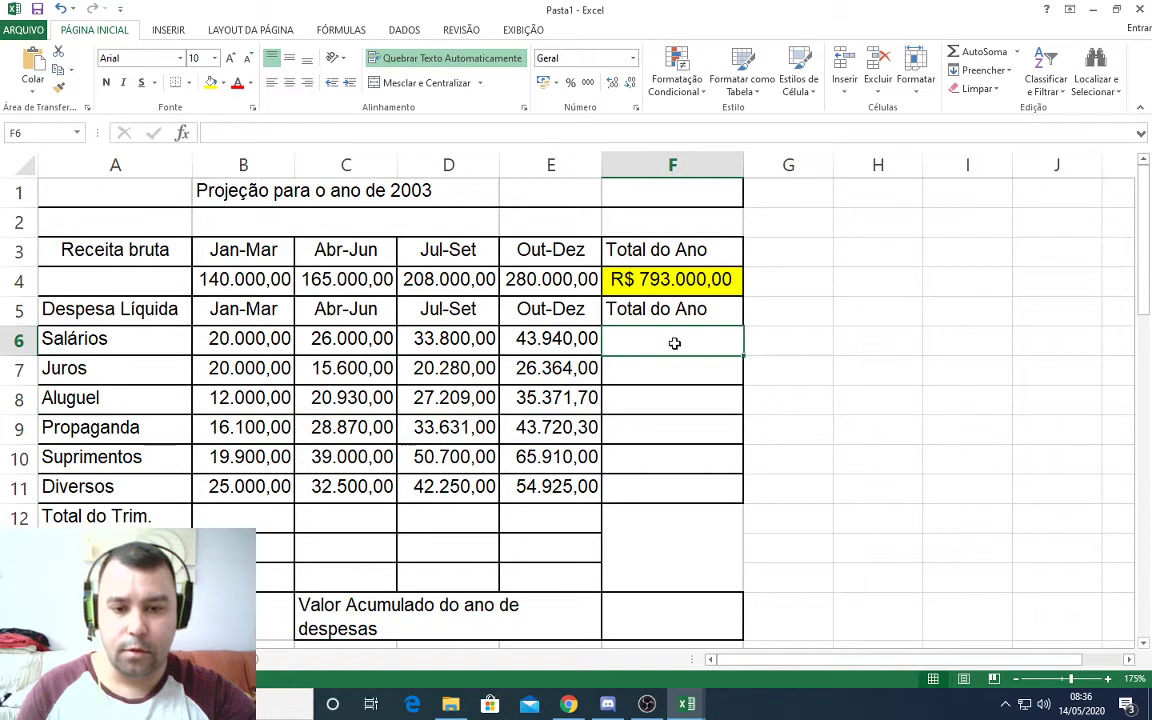
{"action": "left_click_drag", "start_coordinate": [676, 339], "coordinate": [688, 490]}
{"action": "left_click", "coordinate": [210, 82]}
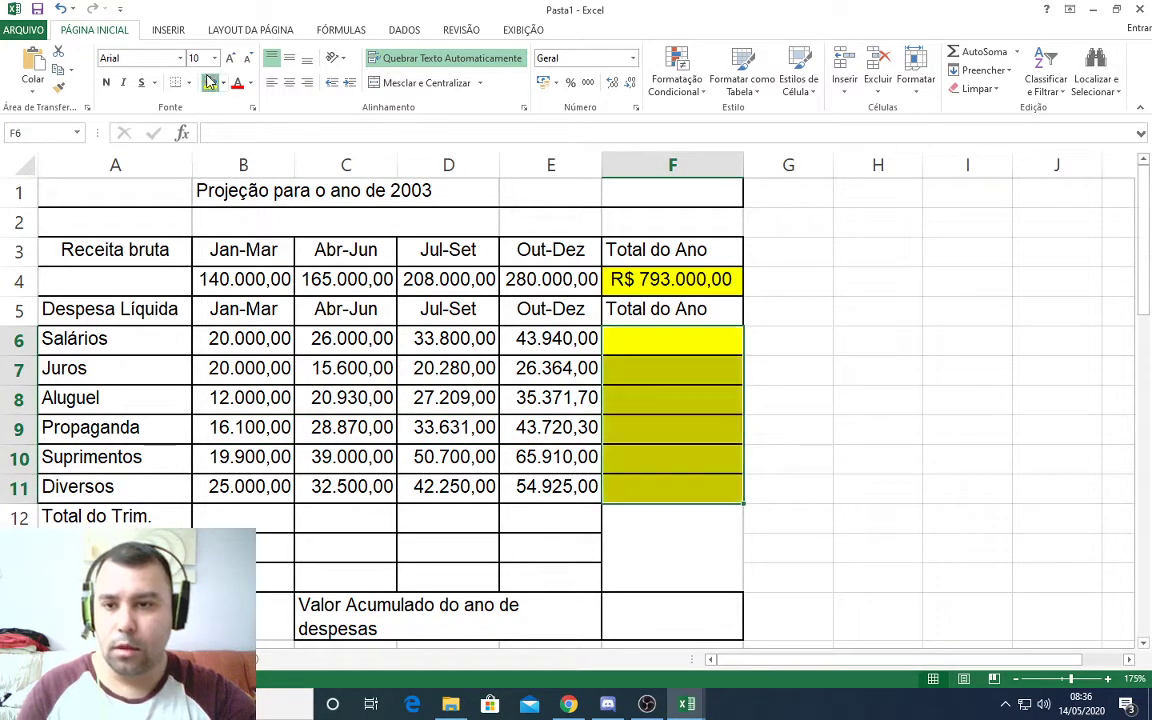
Calculate the annual Salários total in F6 with =SOMA(B6:E6).
{"action": "left_click", "coordinate": [658, 338]}
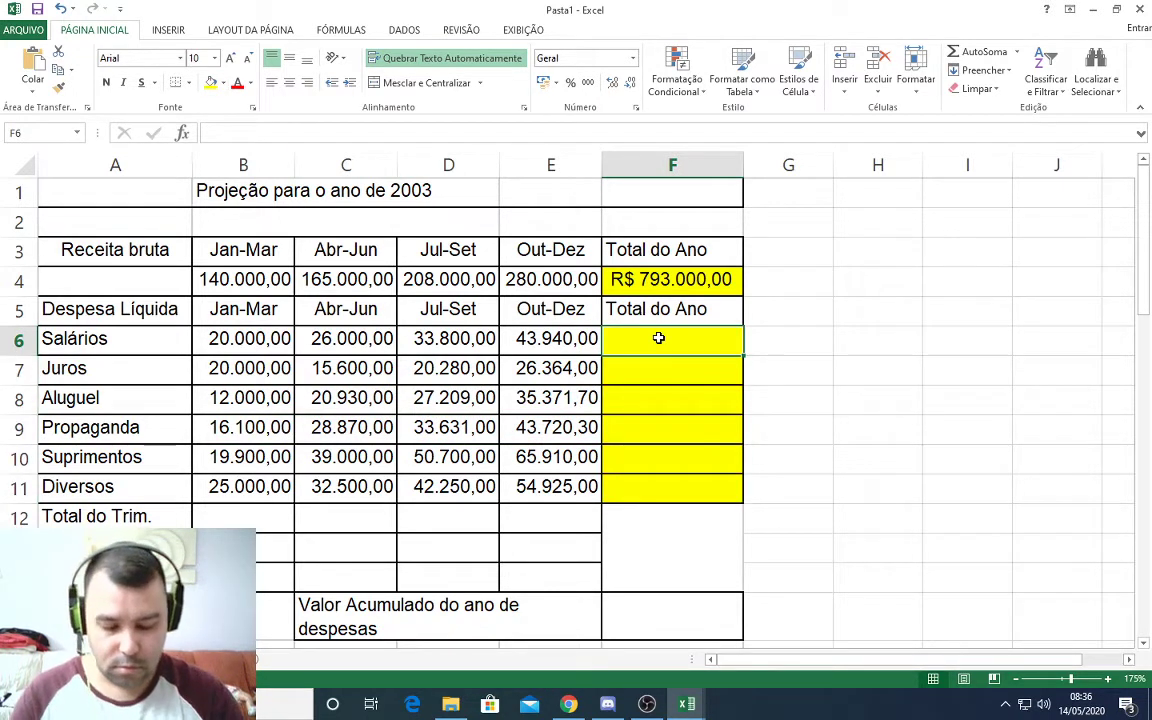
{"action": "type", "text": "=soma"}
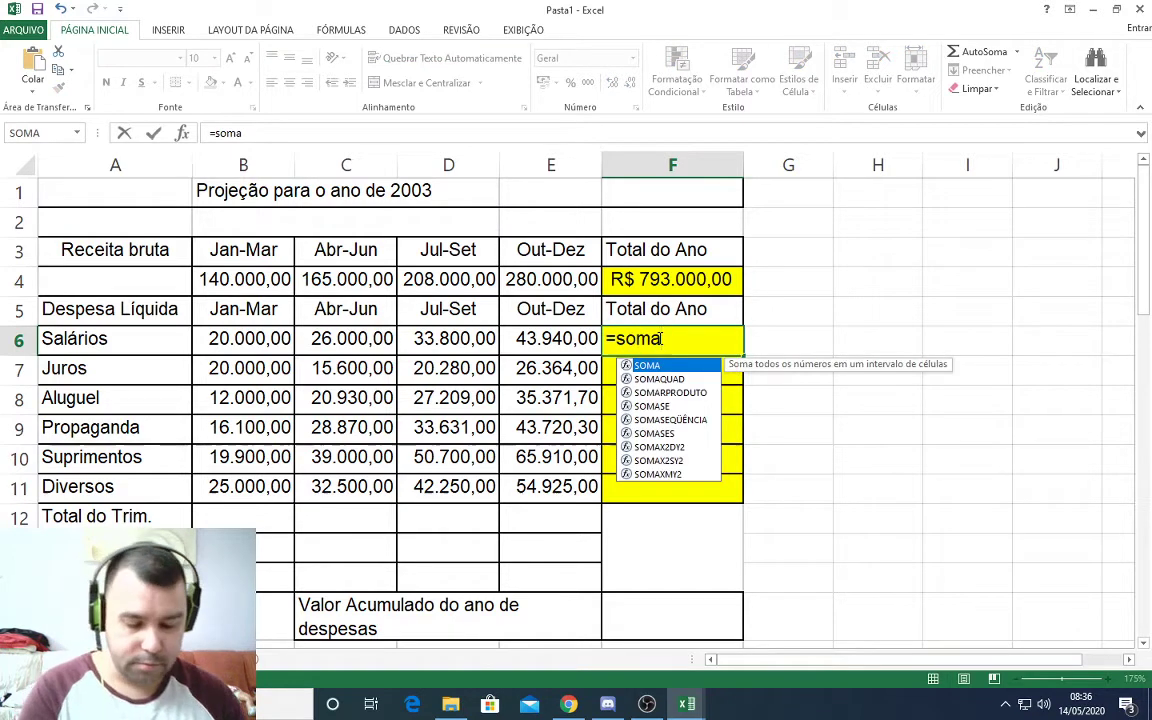
{"action": "type", "text": "("}
{"action": "left_click_drag", "start_coordinate": [247, 347], "coordinate": [527, 337]}
{"action": "type", "text": ")"}
{"action": "key", "text": "Return"}
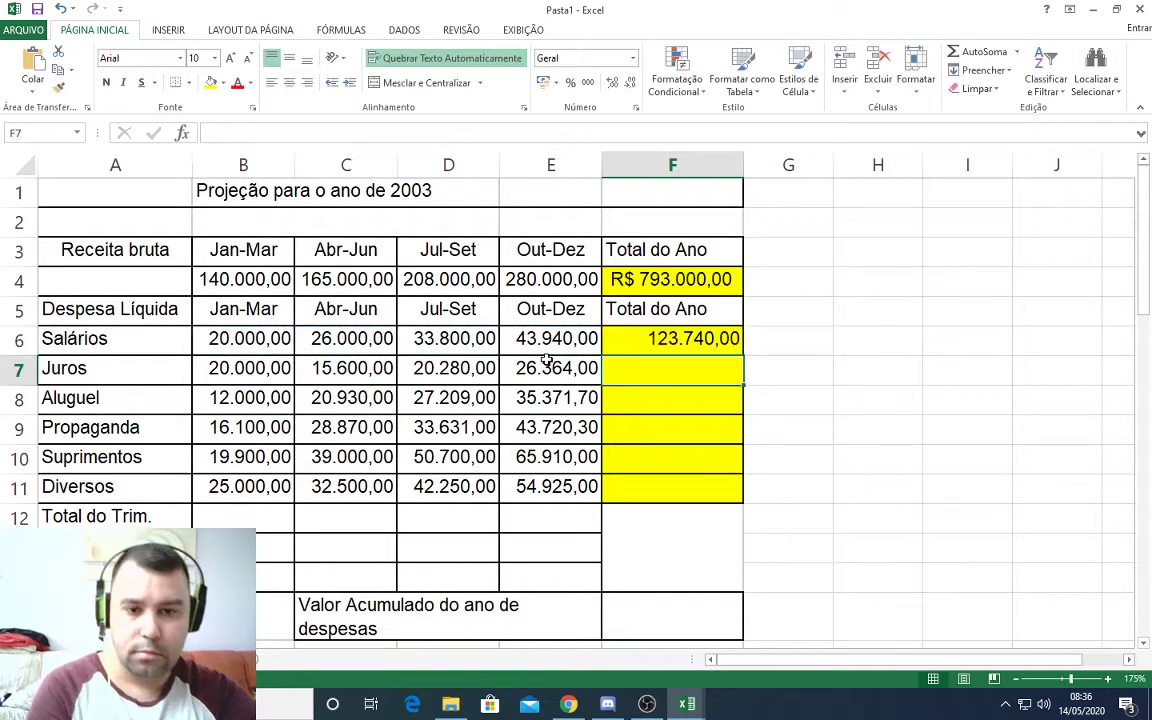
Copy the F6 formula down to F11 and apply the R$ accounting format to F6:F11.
{"action": "left_click", "coordinate": [666, 339]}
{"action": "left_click_drag", "start_coordinate": [744, 356], "coordinate": [740, 500]}
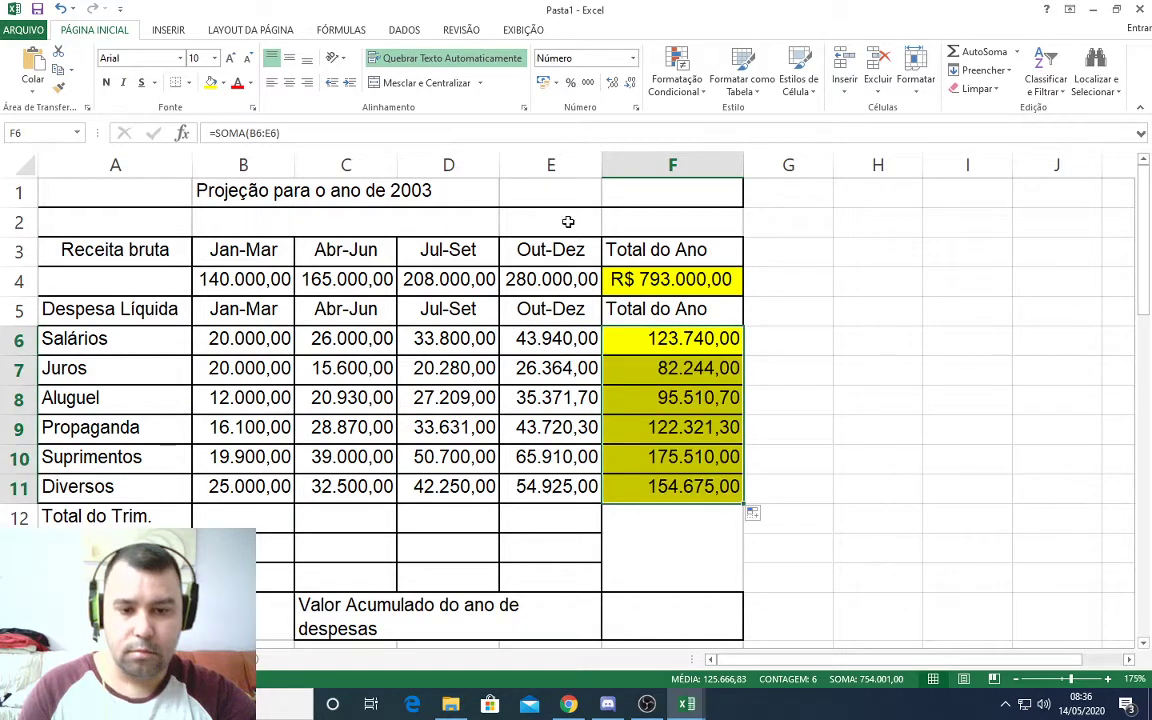
{"action": "left_click", "coordinate": [547, 82]}
{"action": "left_click", "coordinate": [650, 486]}
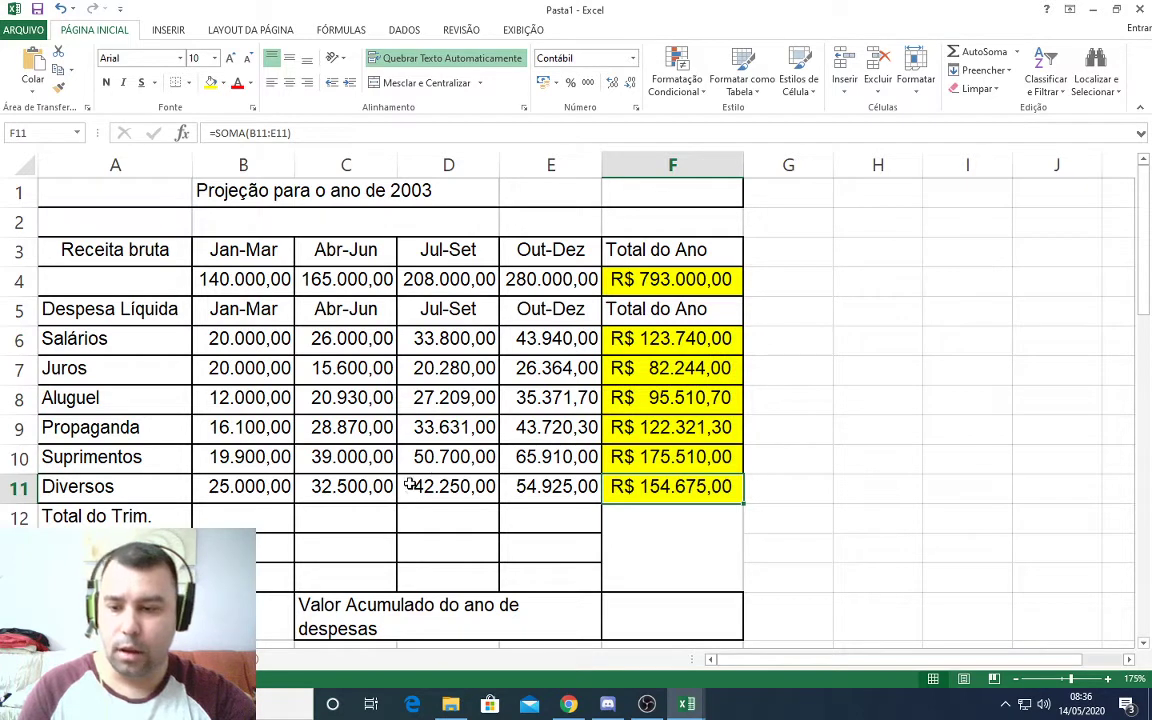
Give the Total do Trim. row, A12:E12, a light green fill and bold text.
{"action": "left_click", "coordinate": [98, 517]}
{"action": "left_click_drag", "start_coordinate": [47, 519], "coordinate": [540, 517]}
{"action": "left_click", "coordinate": [214, 84]}
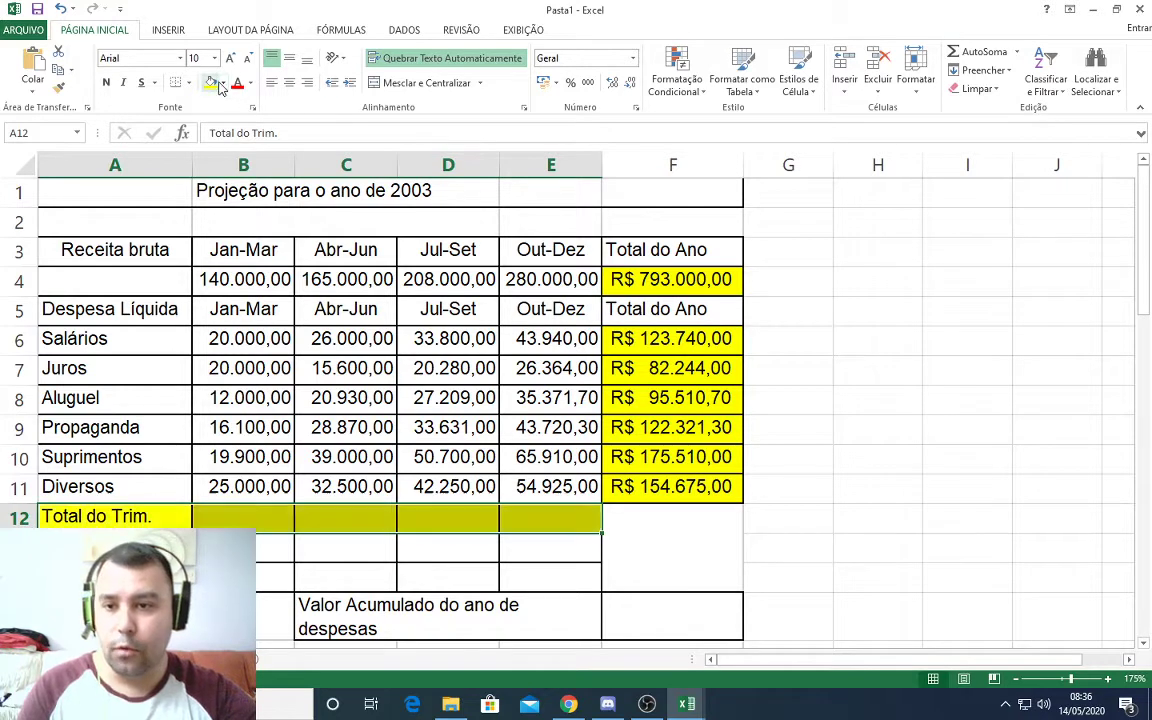
{"action": "left_click", "coordinate": [223, 84]}
{"action": "left_click", "coordinate": [237, 192]}
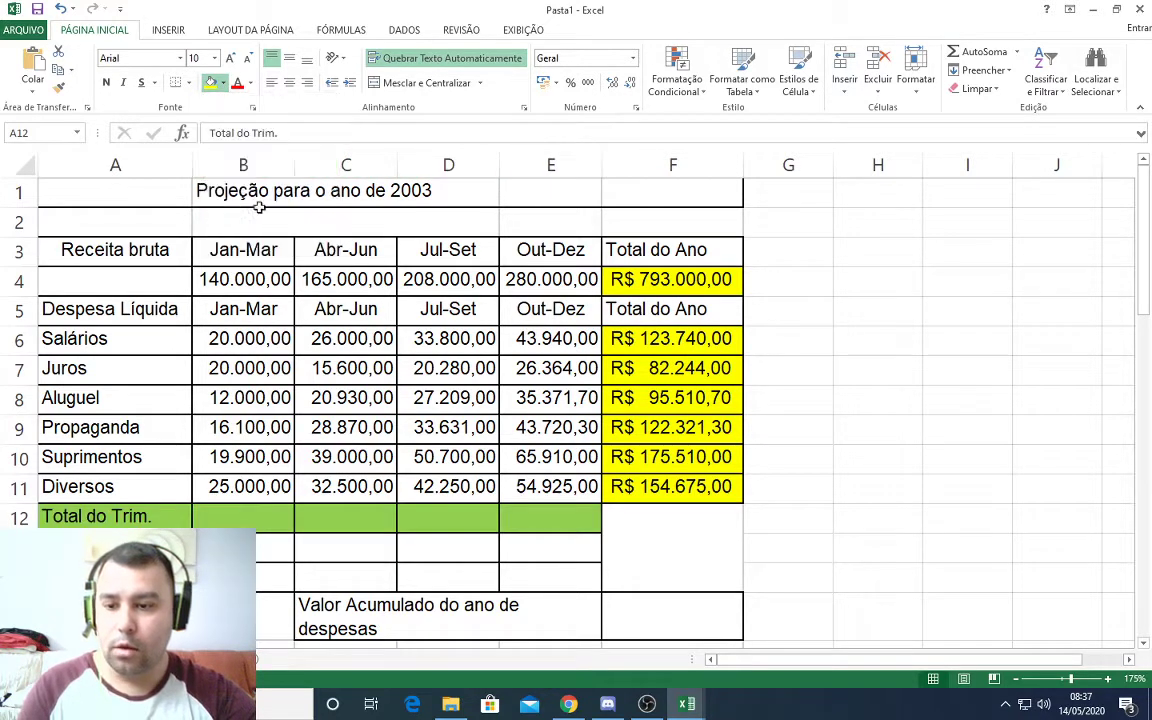
{"action": "left_click", "coordinate": [106, 82]}
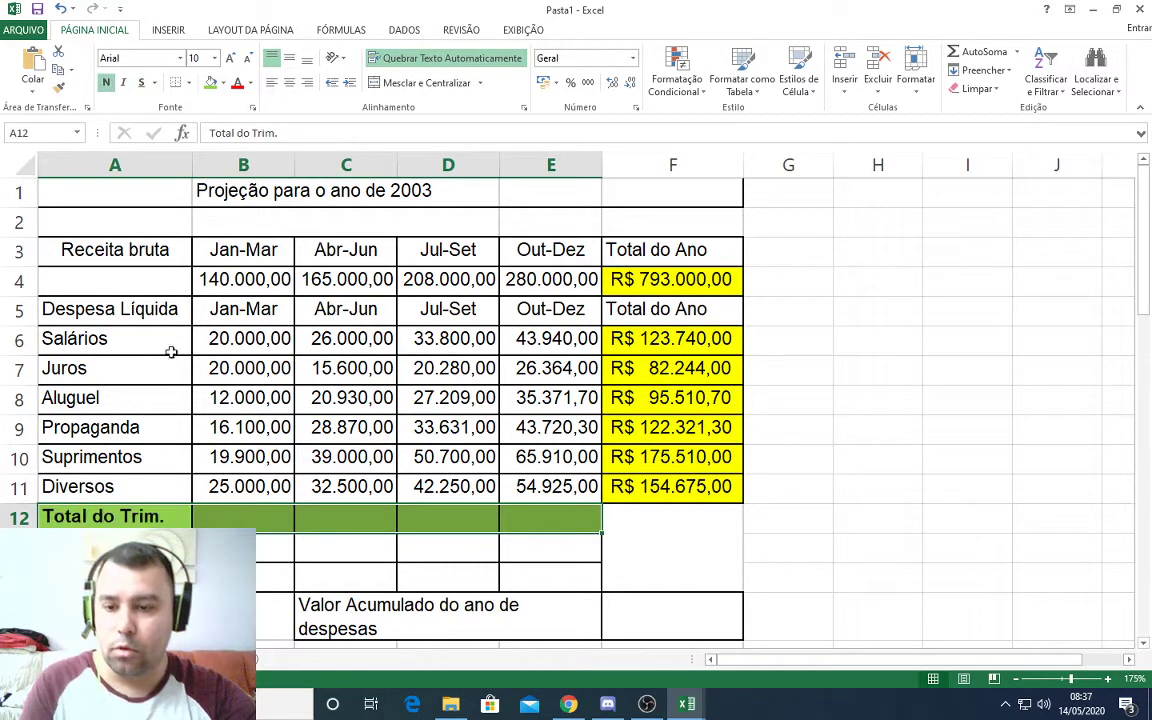
Calculate the Jan-Mar expense total in B12 by summing B6:B11 with SOMA.
{"action": "left_click", "coordinate": [257, 520]}
{"action": "left_click", "coordinate": [223, 248]}
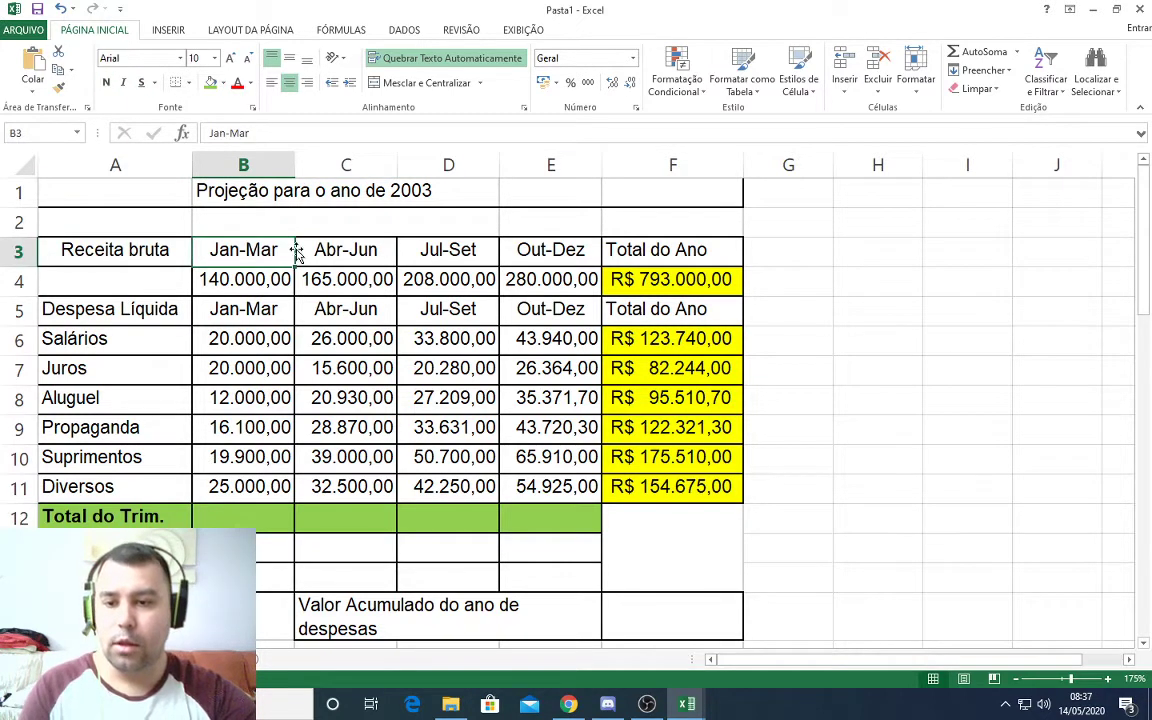
{"action": "left_click", "coordinate": [248, 317]}
{"action": "left_click", "coordinate": [236, 330]}
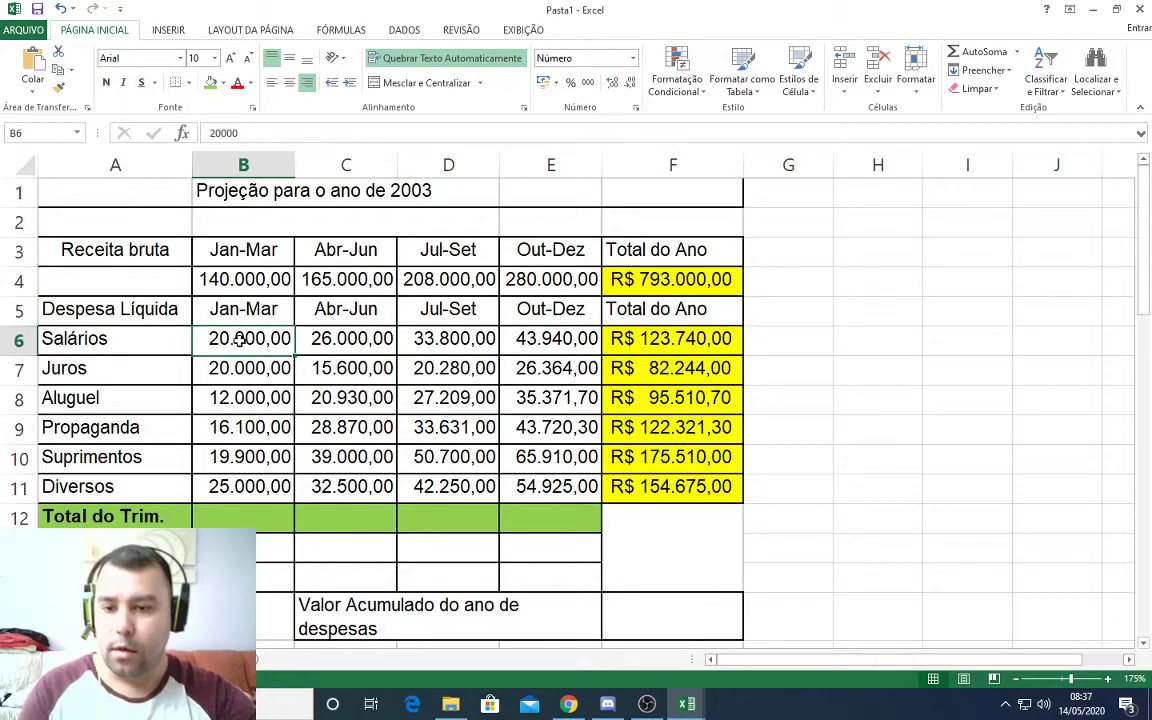
{"action": "mouse_move", "coordinate": [215, 308]}
{"action": "left_mouse_down"}
{"action": "mouse_move", "coordinate": [237, 368]}
{"action": "mouse_move", "coordinate": [226, 487]}
{"action": "left_mouse_up"}
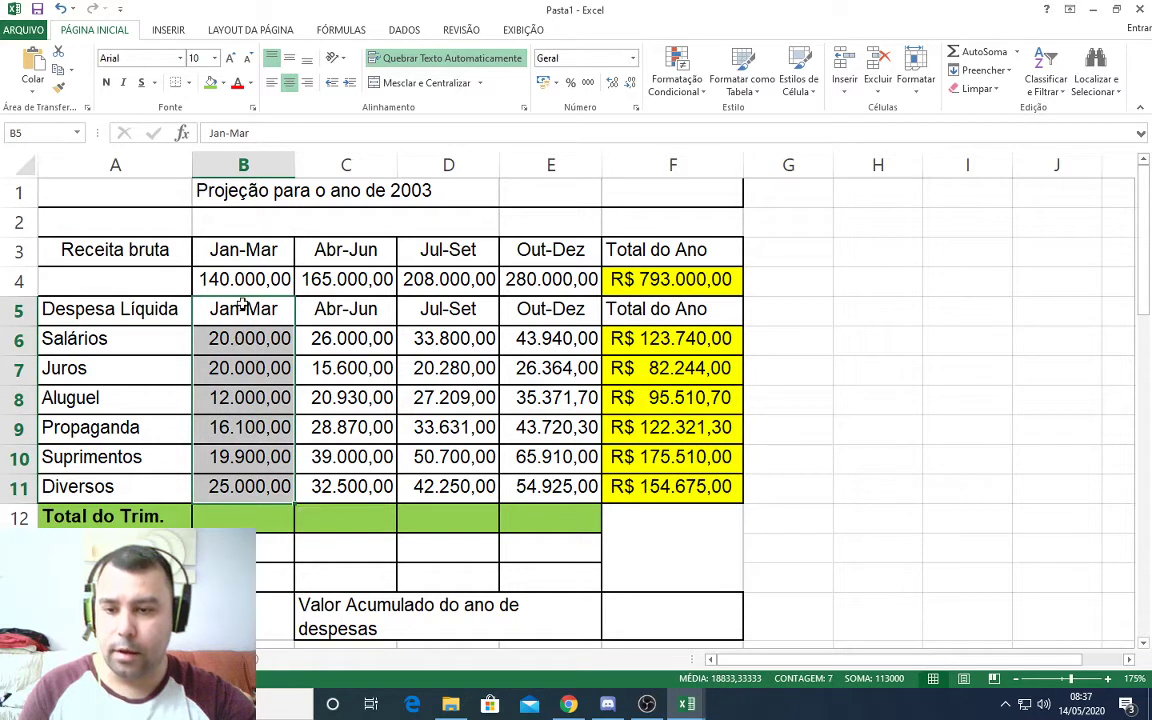
{"action": "left_click_drag", "start_coordinate": [239, 306], "coordinate": [236, 490]}
{"action": "left_click", "coordinate": [238, 518]}
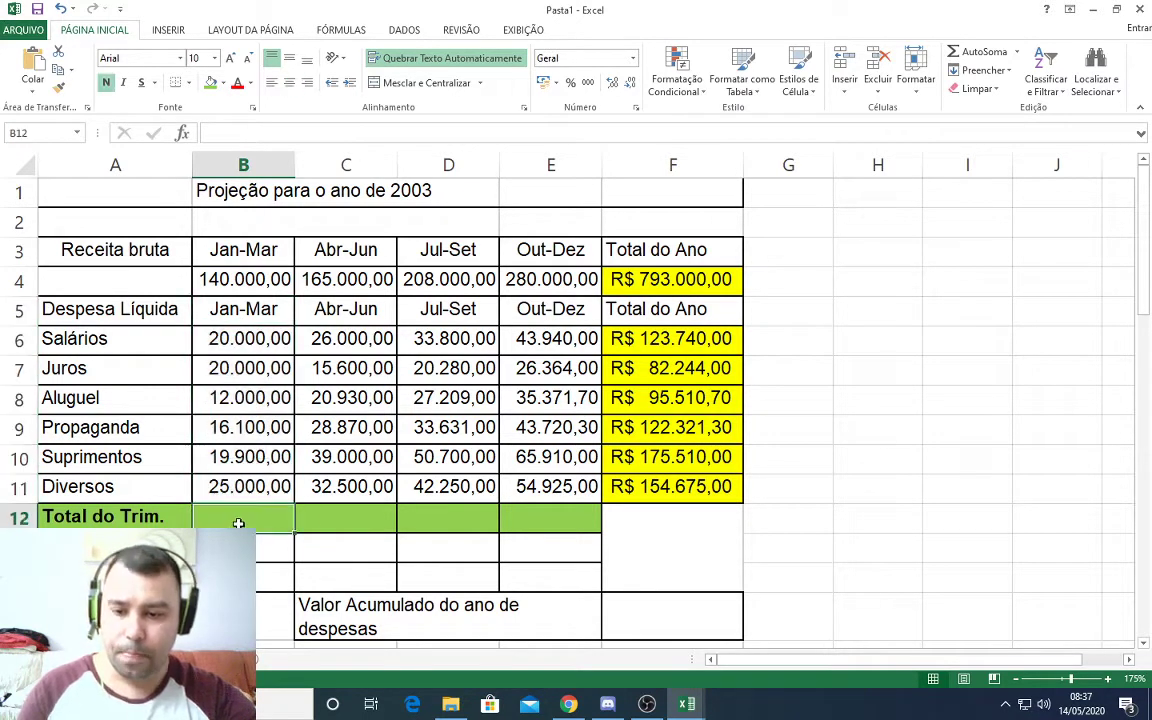
{"action": "type", "text": "=soma("}
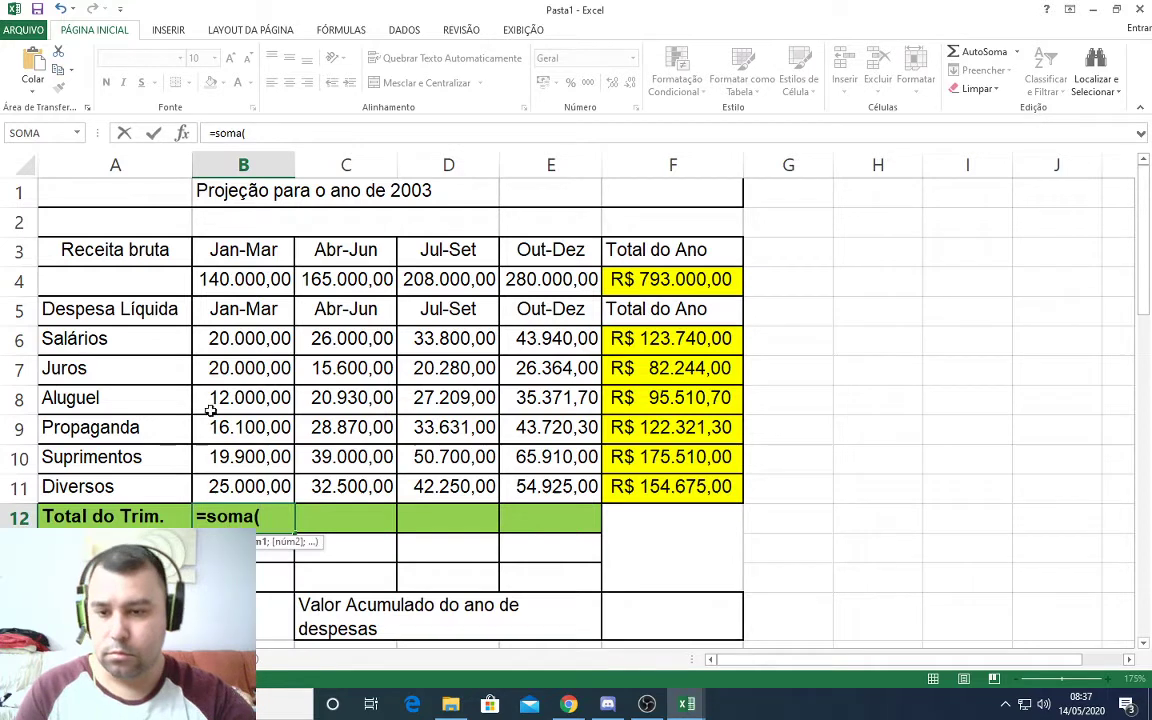
{"action": "left_click_drag", "start_coordinate": [240, 338], "coordinate": [252, 480]}
{"action": "key", "text": "Return"}
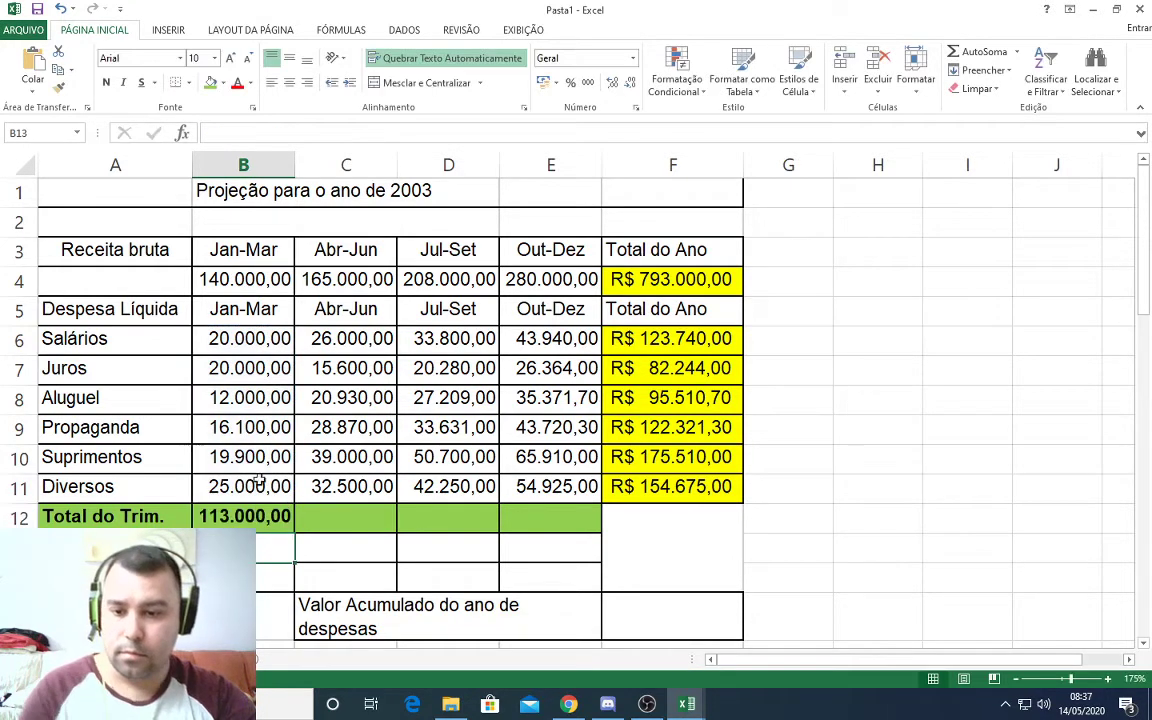
Calculate the Abr-Jun expense total in C12 by summing C6:C11 with SOMA.
{"action": "left_click", "coordinate": [348, 516]}
{"action": "type", "text": "=soma("}
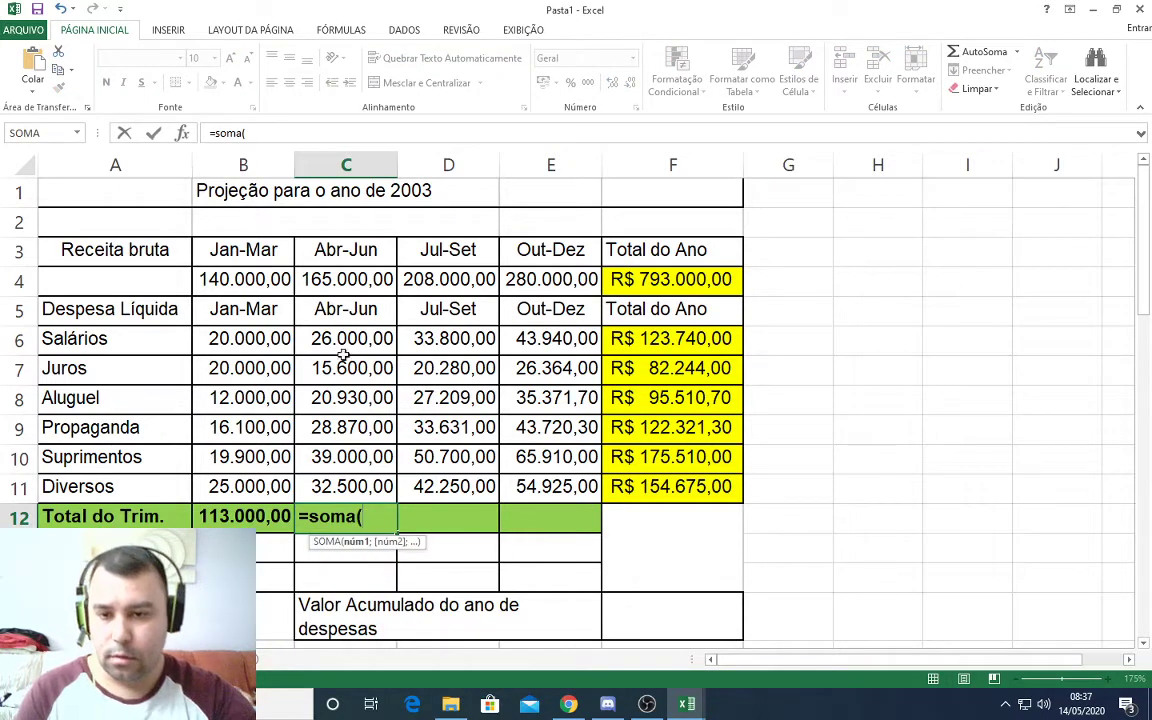
{"action": "left_click_drag", "start_coordinate": [343, 350], "coordinate": [352, 481]}
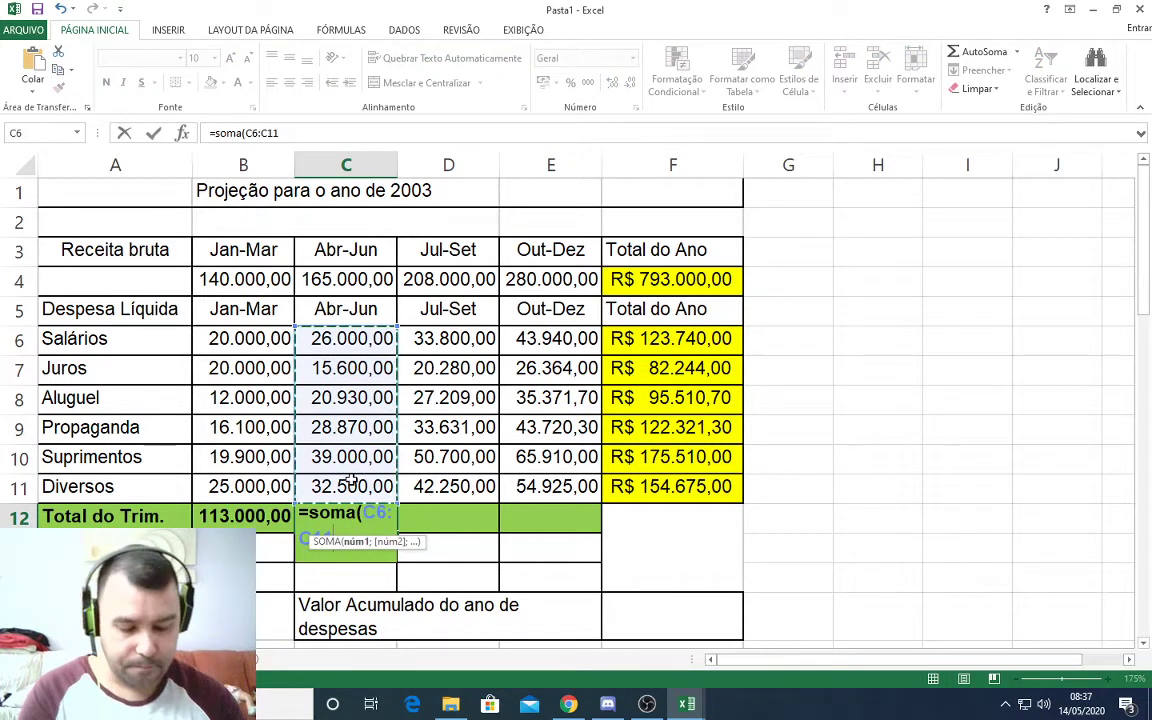
{"action": "key", "text": "Return"}
Calculate the Jul-Set expense total in D12 by summing D6:D11 with SOMA.
{"action": "left_click", "coordinate": [455, 517]}
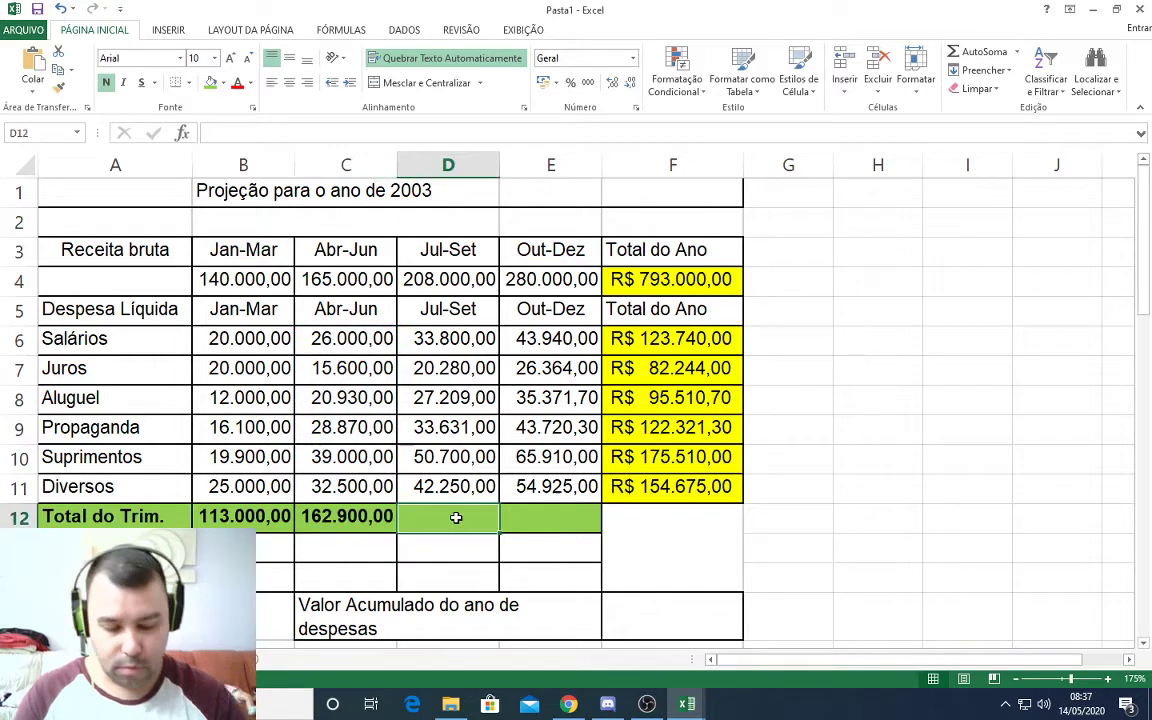
{"action": "type", "text": "=soma("}
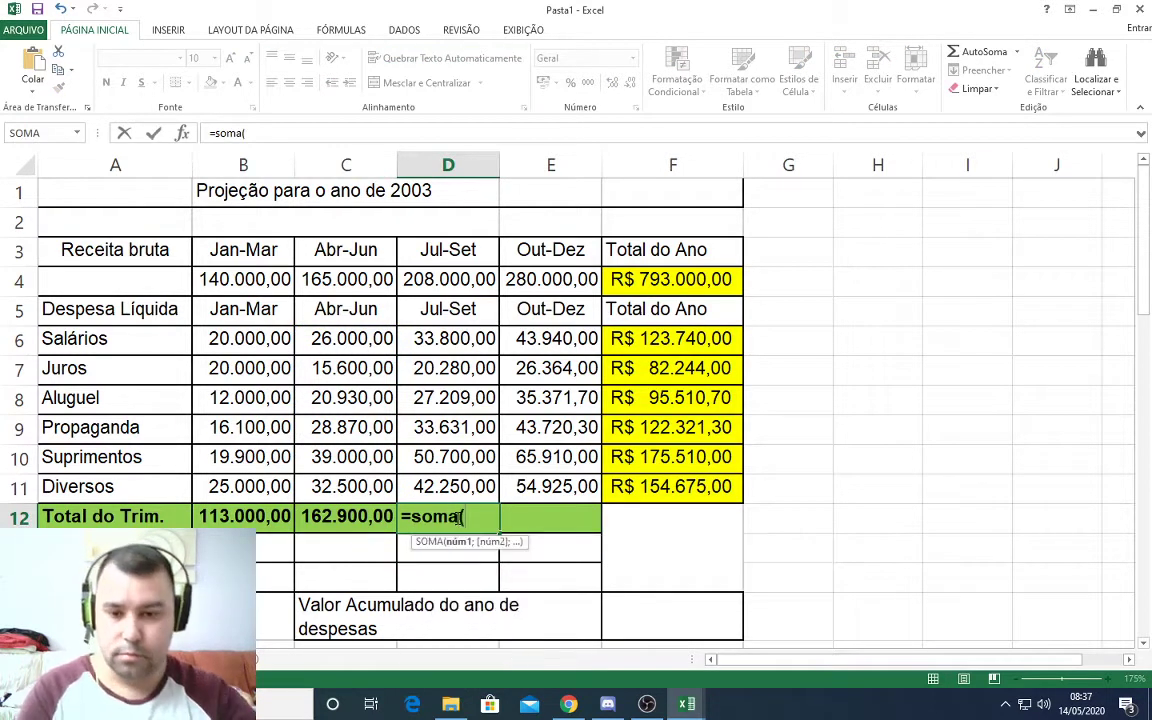
{"action": "left_click_drag", "start_coordinate": [445, 330], "coordinate": [447, 481]}
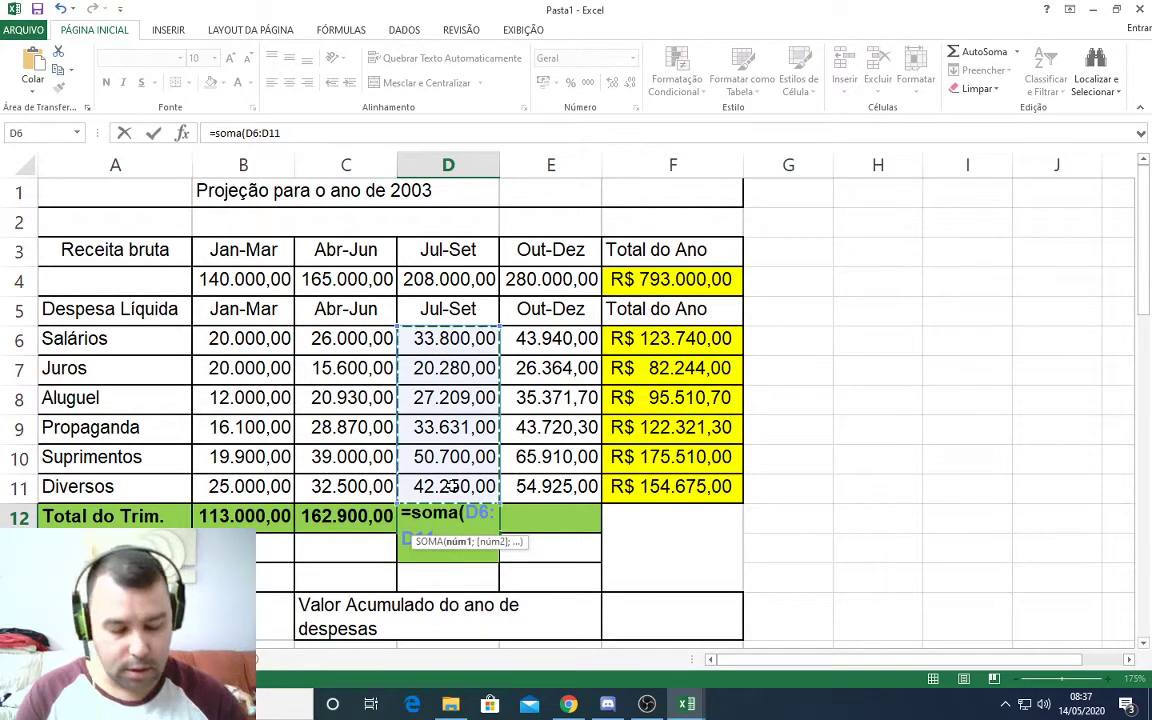
{"action": "key", "text": "Return"}
Calculate the Out-Dez expense total in E12 by summing E6:E11 with SOMA, and apply the R$ accounting format to B12:E12.
{"action": "key", "text": "Up"}
{"action": "key", "text": "Right"}
{"action": "type", "text": "="}
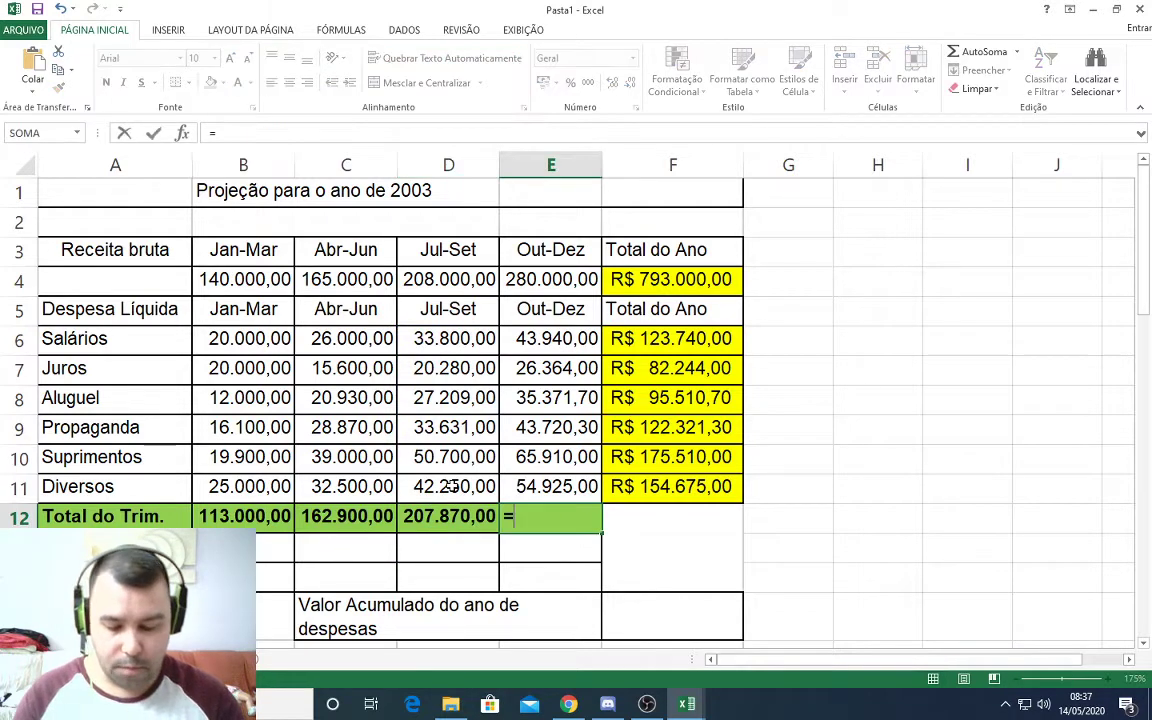
{"action": "type", "text": "soma("}
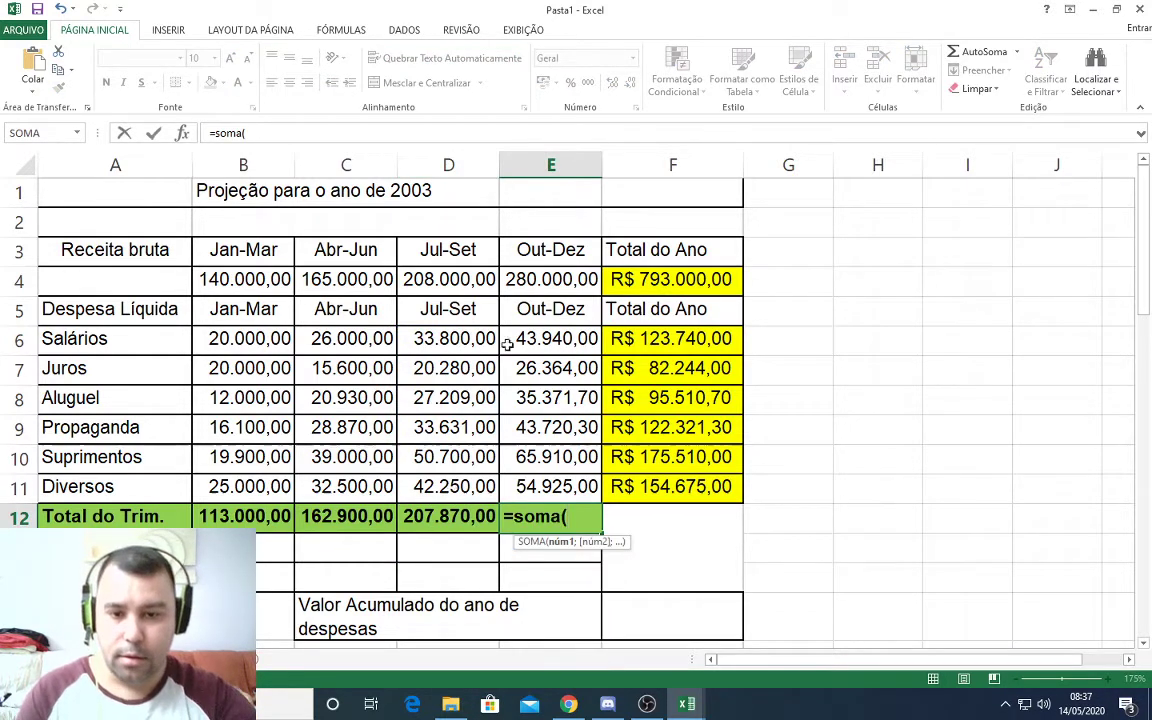
{"action": "left_click_drag", "start_coordinate": [558, 340], "coordinate": [572, 478]}
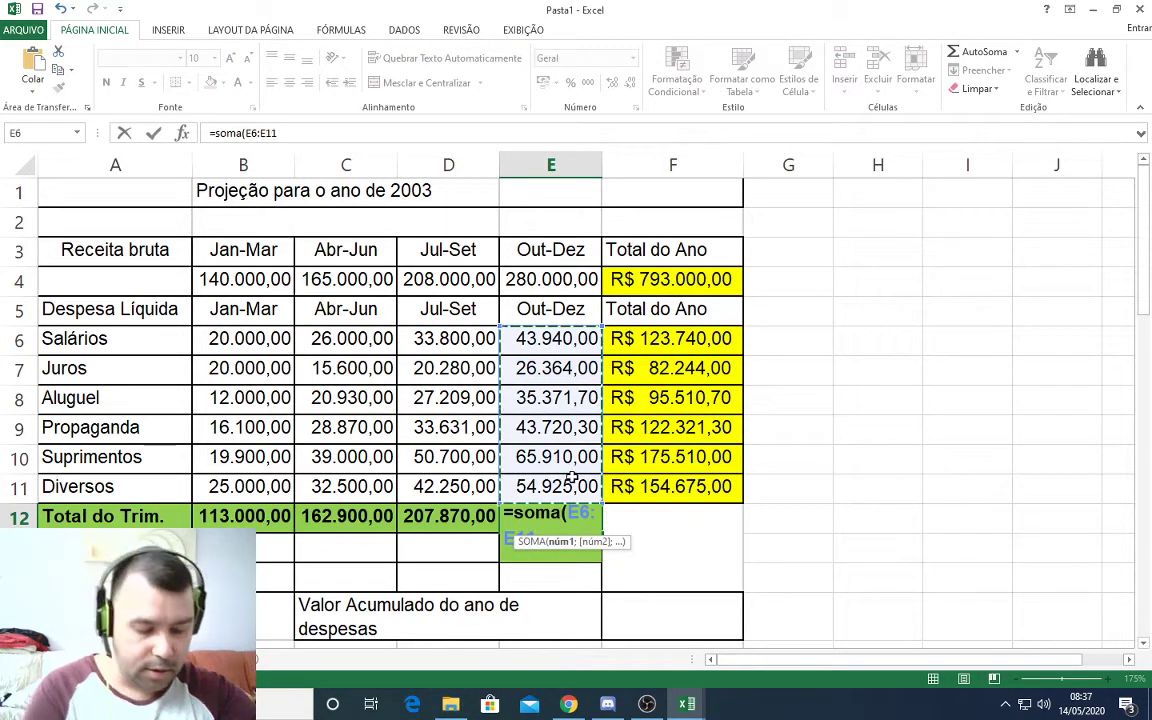
{"action": "key", "text": "Return"}
{"action": "left_click_drag", "start_coordinate": [243, 516], "coordinate": [550, 516]}
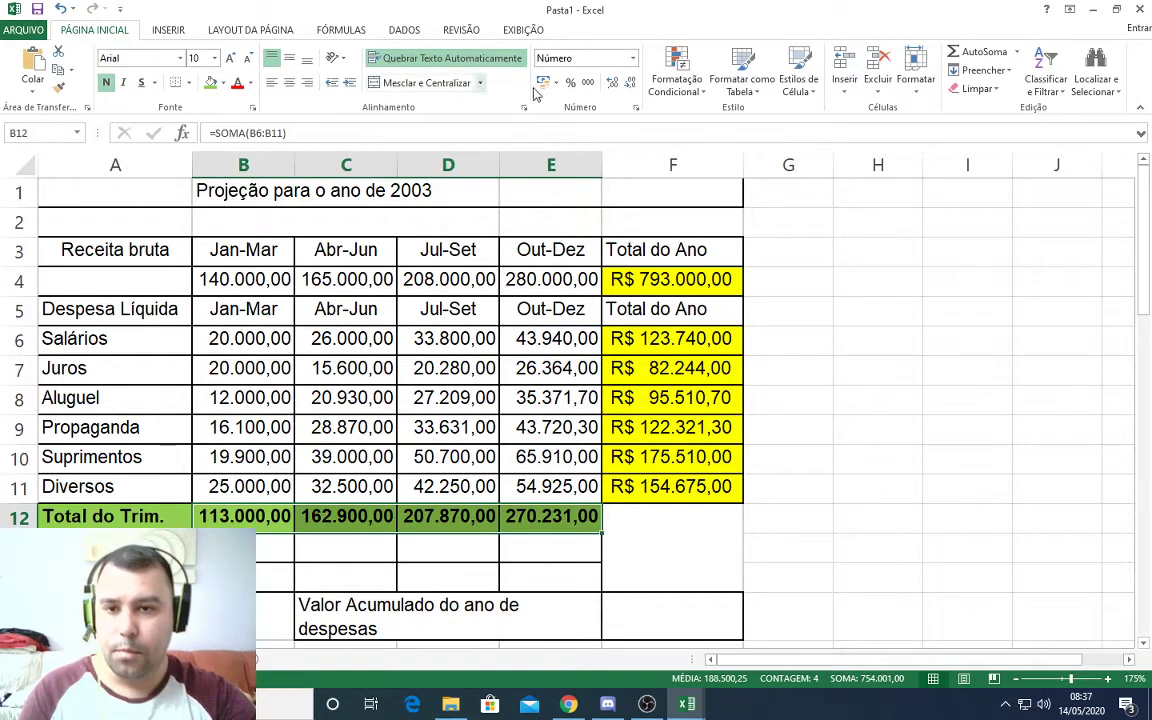
{"action": "left_click", "coordinate": [543, 84]}
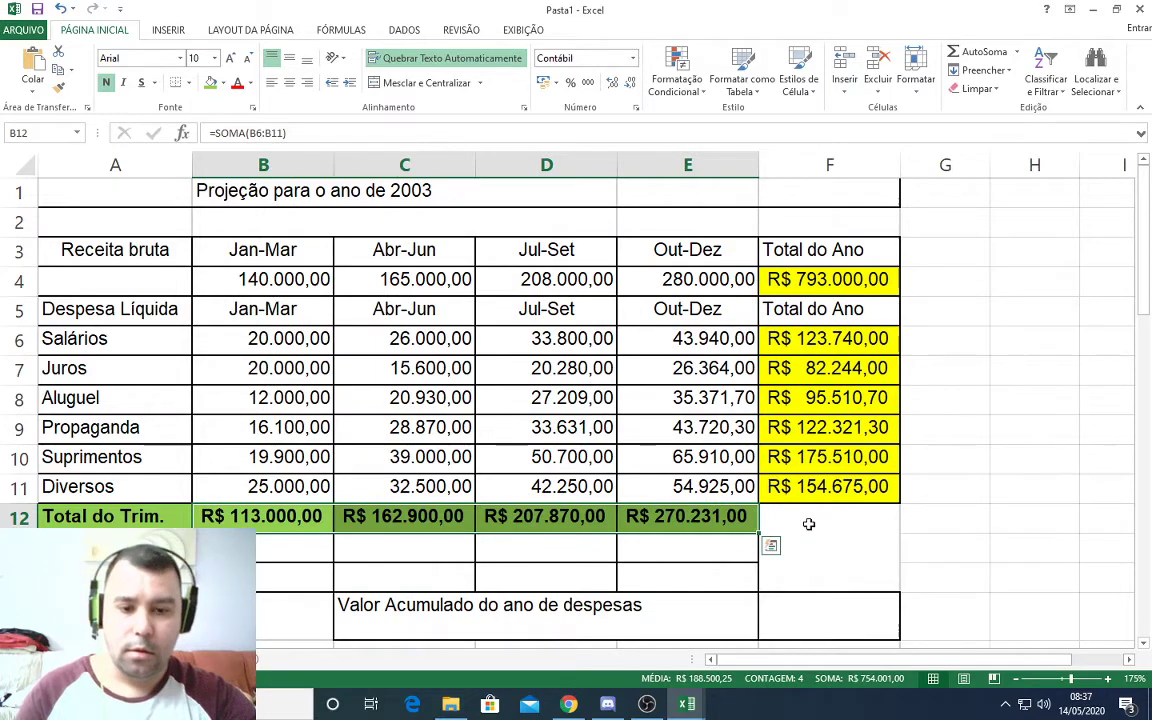
Give the Receita líquida row, A13:E13, an orange fill.
{"action": "scroll", "coordinate": [456, 487], "scroll_direction": "down", "scroll_amount": 1}
{"action": "left_click", "coordinate": [200, 466]}
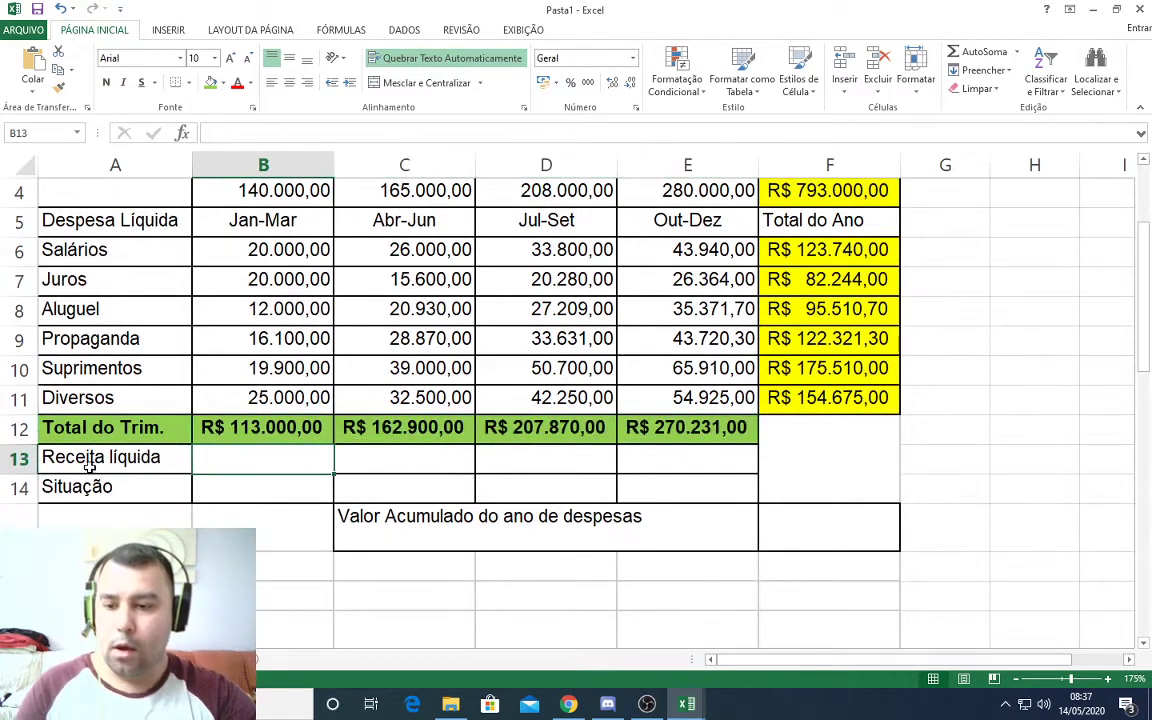
{"action": "left_click_drag", "start_coordinate": [59, 463], "coordinate": [694, 455]}
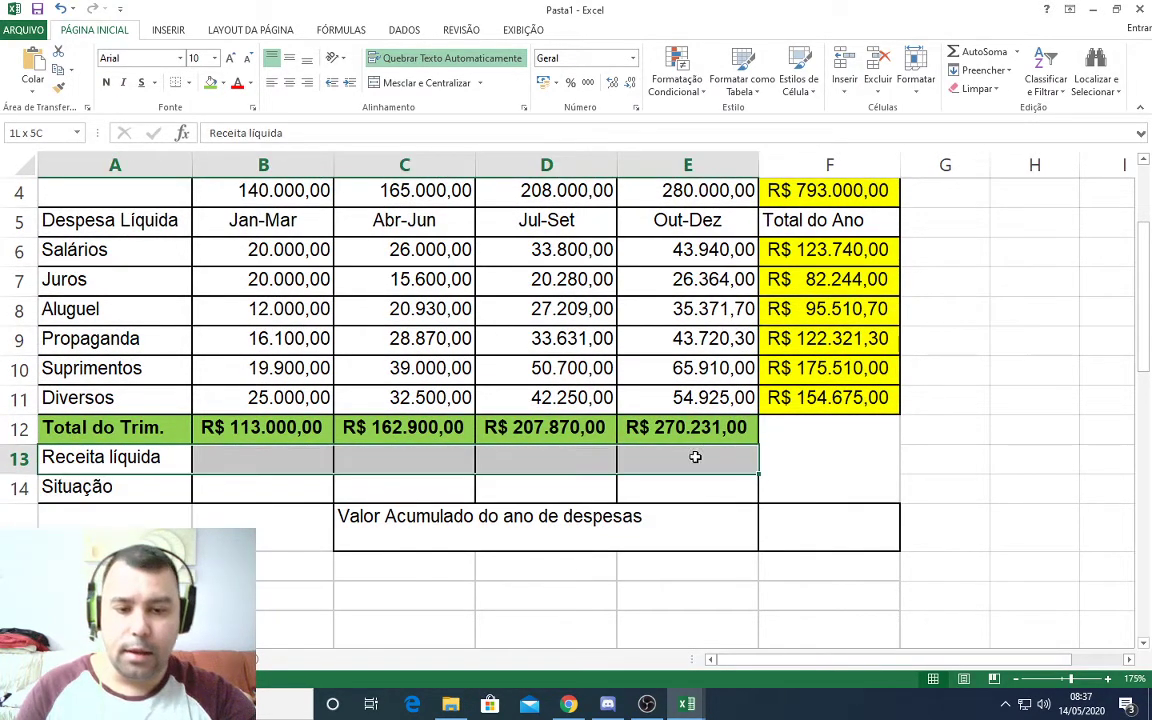
{"action": "left_click", "coordinate": [224, 83]}
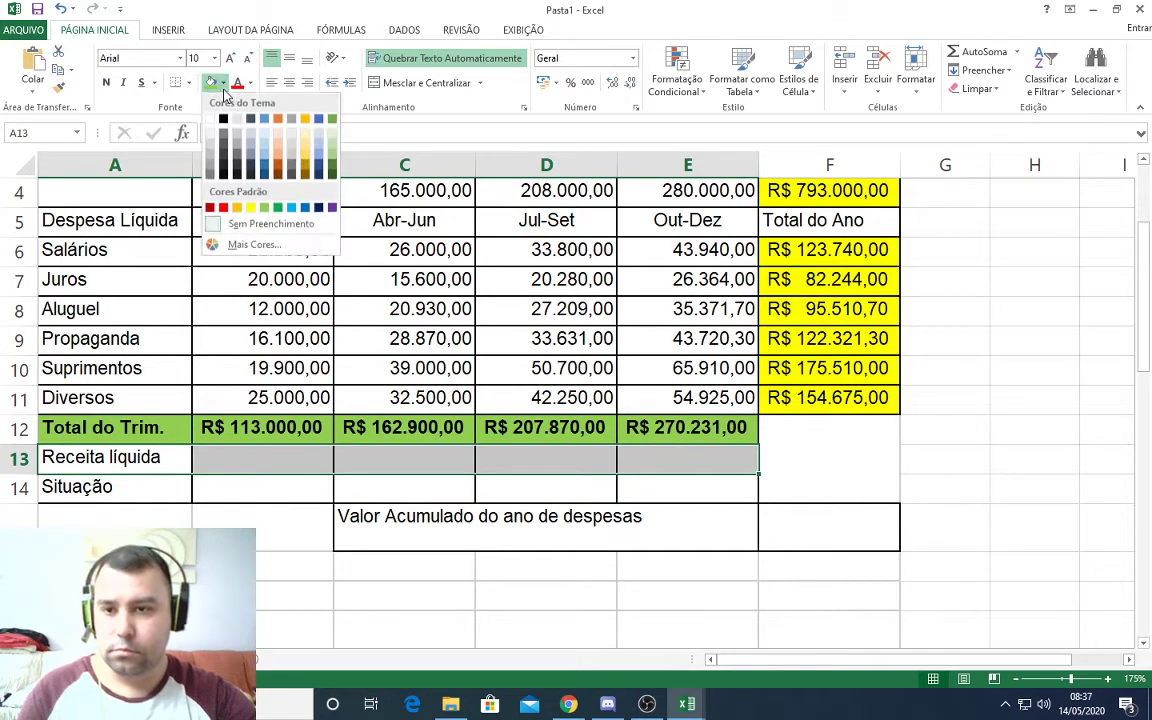
{"action": "left_click", "coordinate": [238, 210]}
{"action": "left_click", "coordinate": [265, 457]}
{"action": "scroll", "coordinate": [272, 445], "scroll_direction": "up", "scroll_amount": 1}
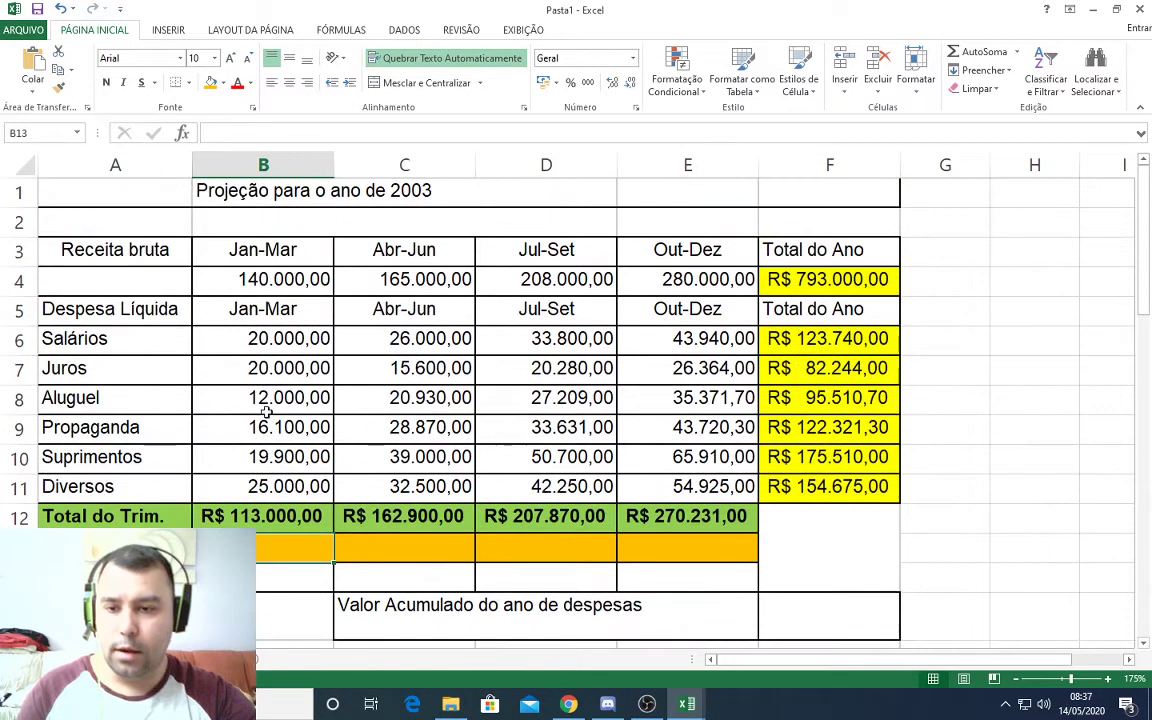
Format the quarterly gross revenue values in B4:E4 with a light blue fill, bold text and the R$ accounting format.
{"action": "left_click_drag", "start_coordinate": [258, 279], "coordinate": [674, 279]}
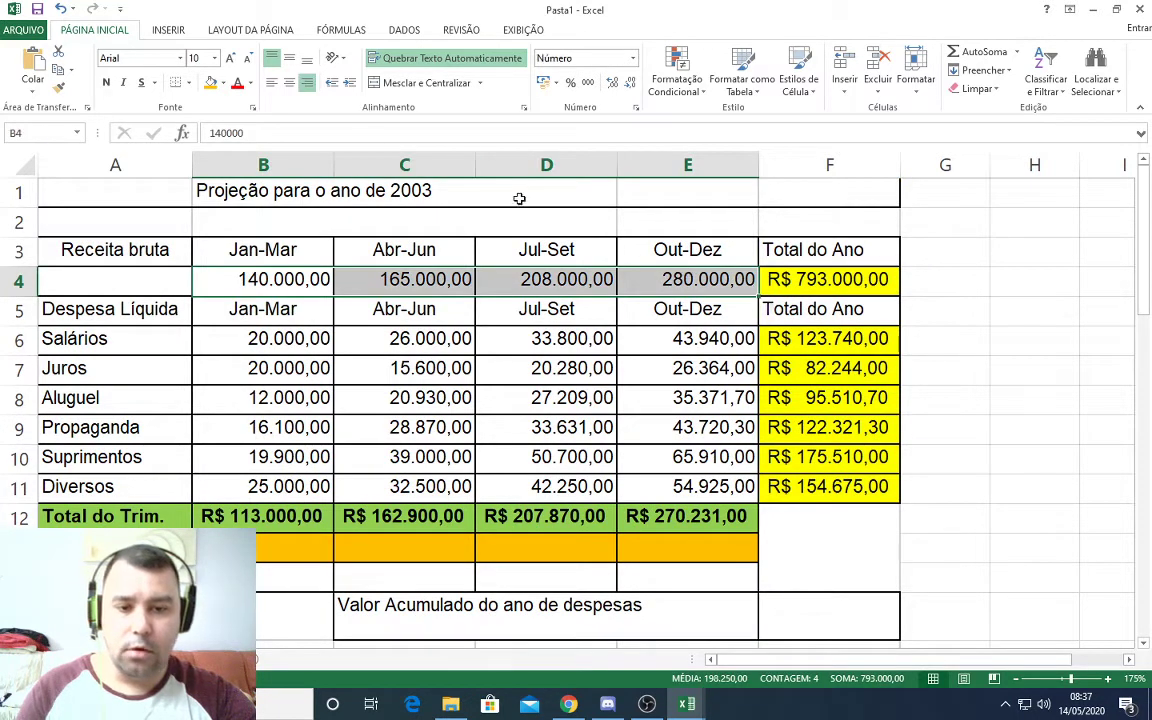
{"action": "left_click", "coordinate": [223, 83]}
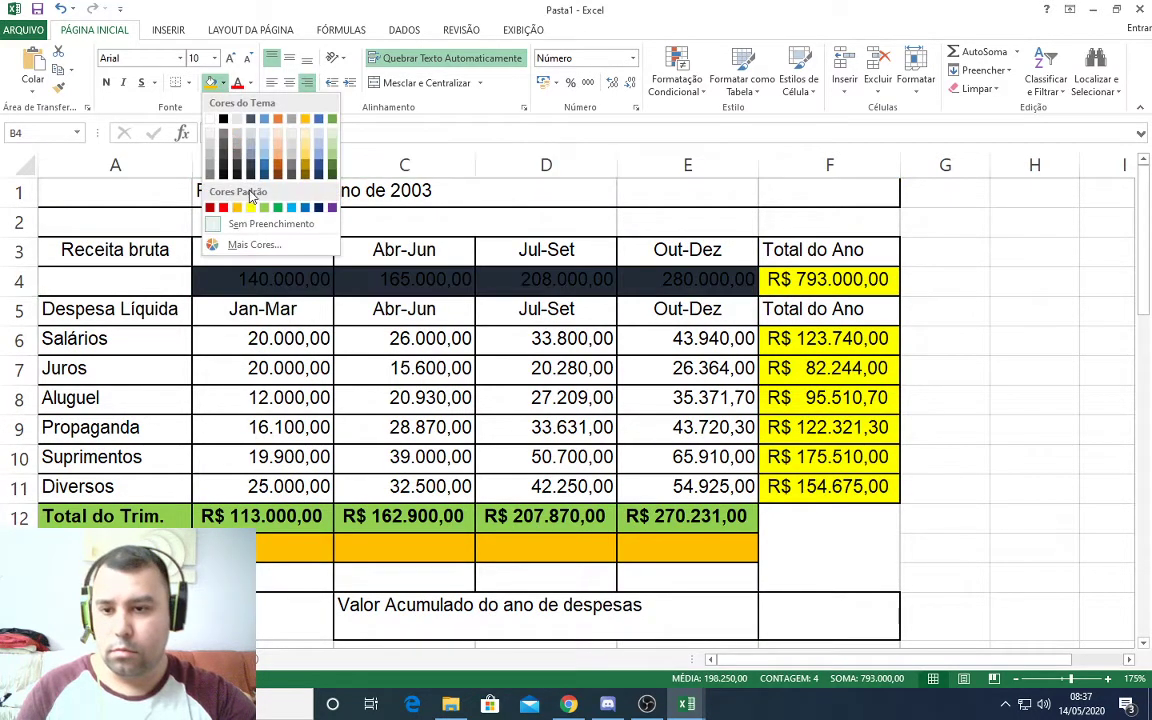
{"action": "left_click", "coordinate": [264, 138]}
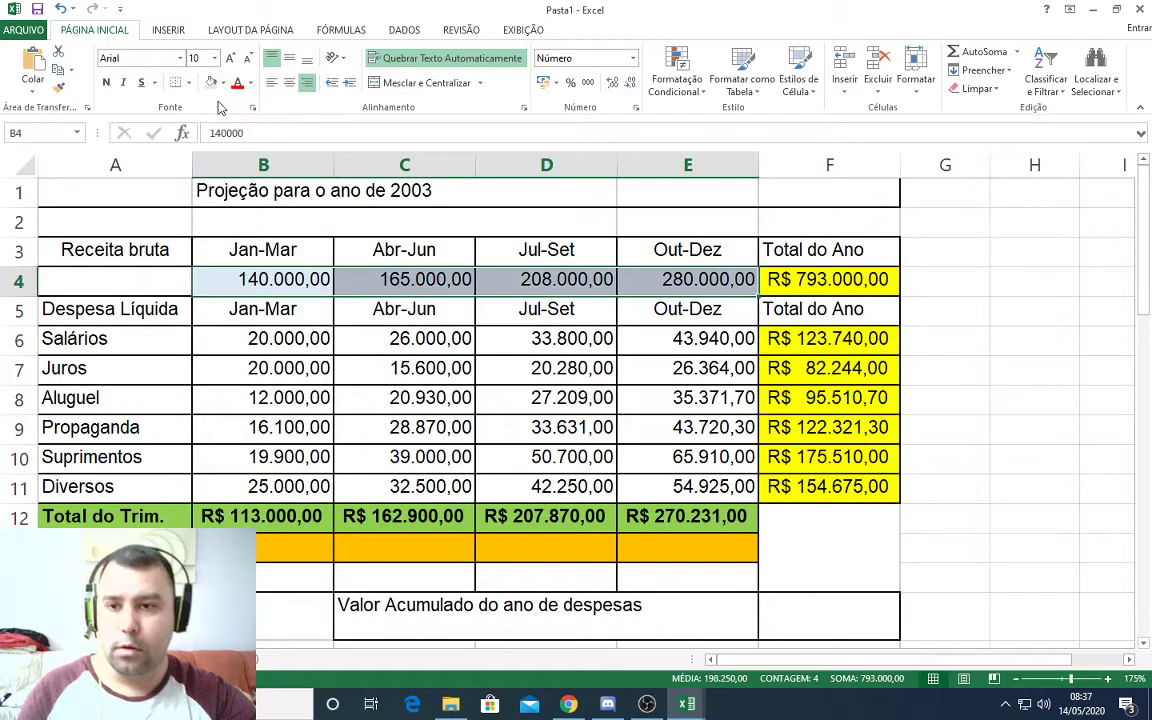
{"action": "left_click", "coordinate": [106, 82]}
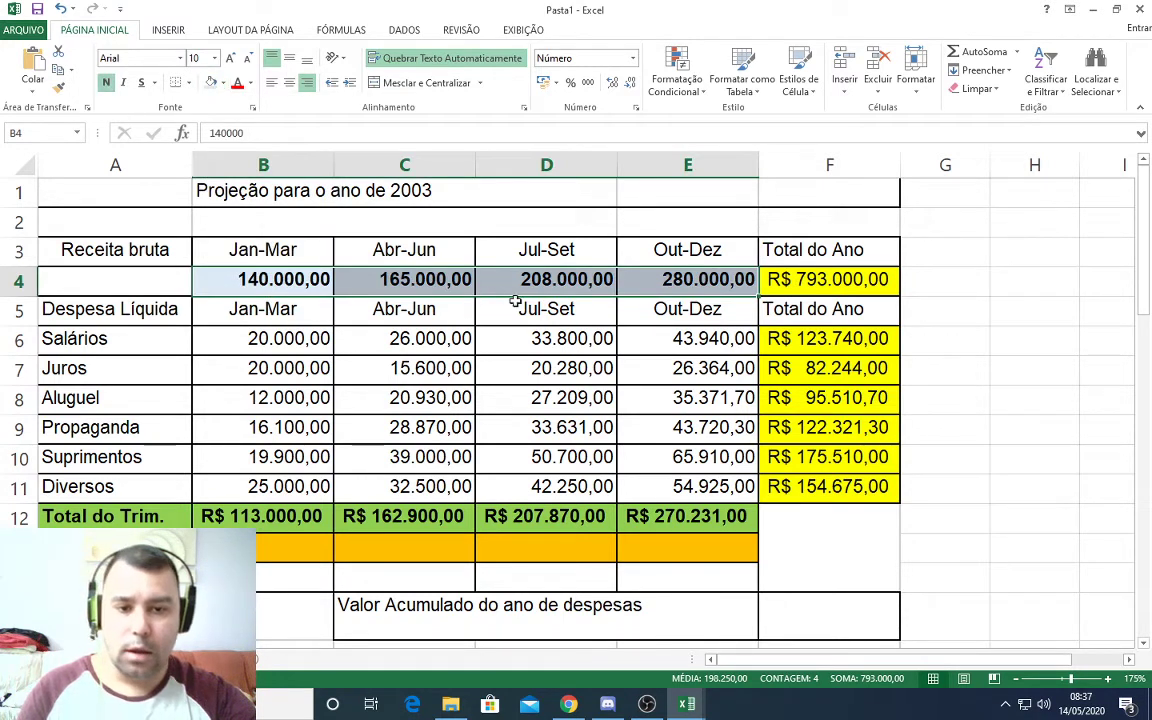
{"action": "left_click", "coordinate": [545, 82]}
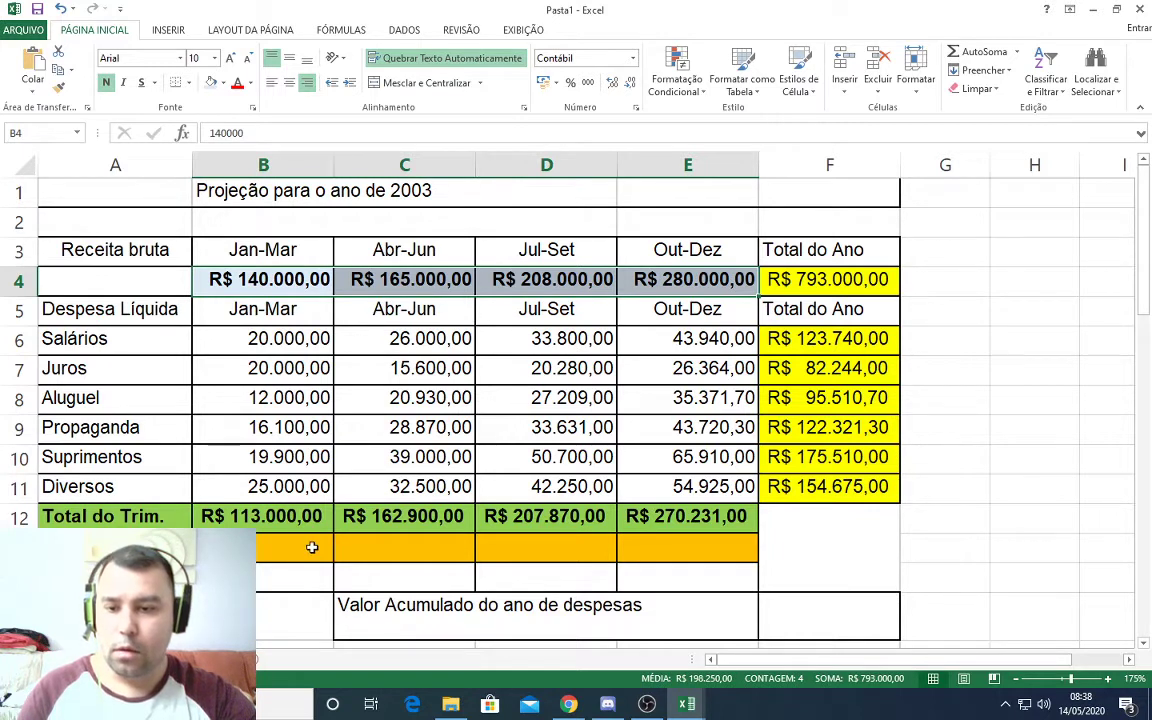
Compare the quarterly gross revenue in row 4 with the Total do Trim. expenses in row 12 that determine Receita líquida.
{"action": "left_click", "coordinate": [266, 285]}
{"action": "key", "text": "Right"}
{"action": "key", "text": "Right"}
{"action": "key", "text": "Right"}
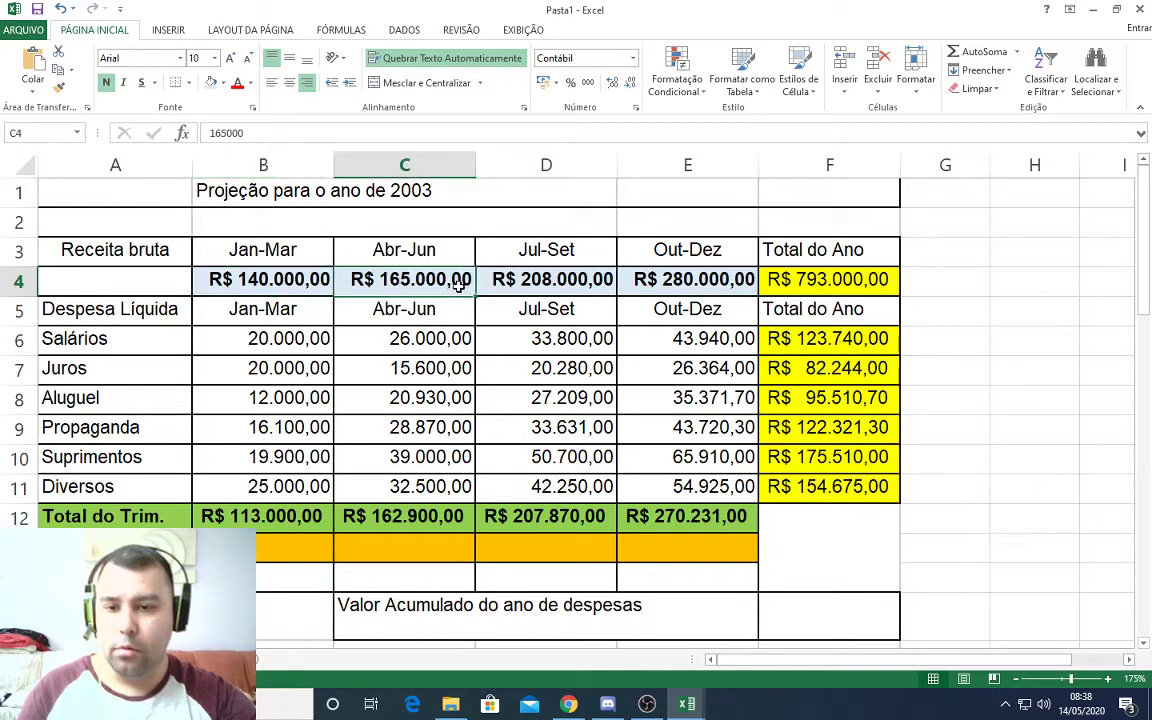
{"action": "left_click", "coordinate": [290, 520]}
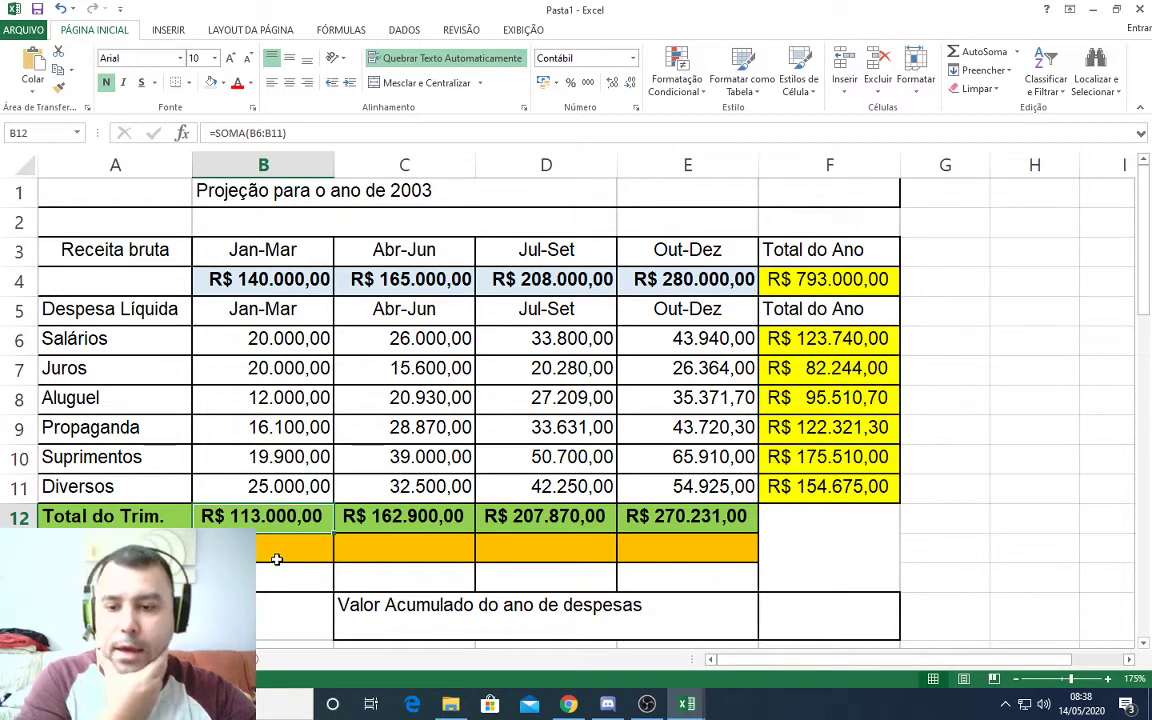
{"action": "left_click", "coordinate": [270, 555]}
{"action": "left_click", "coordinate": [270, 515]}
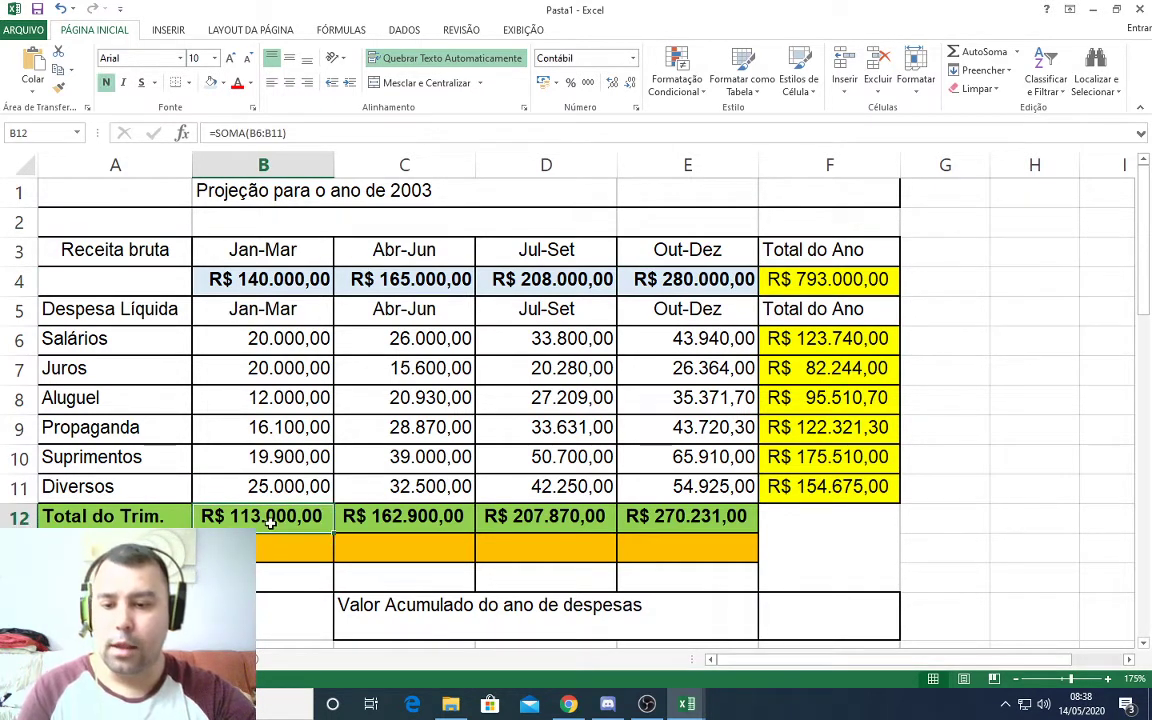
{"action": "left_click", "coordinate": [276, 551]}
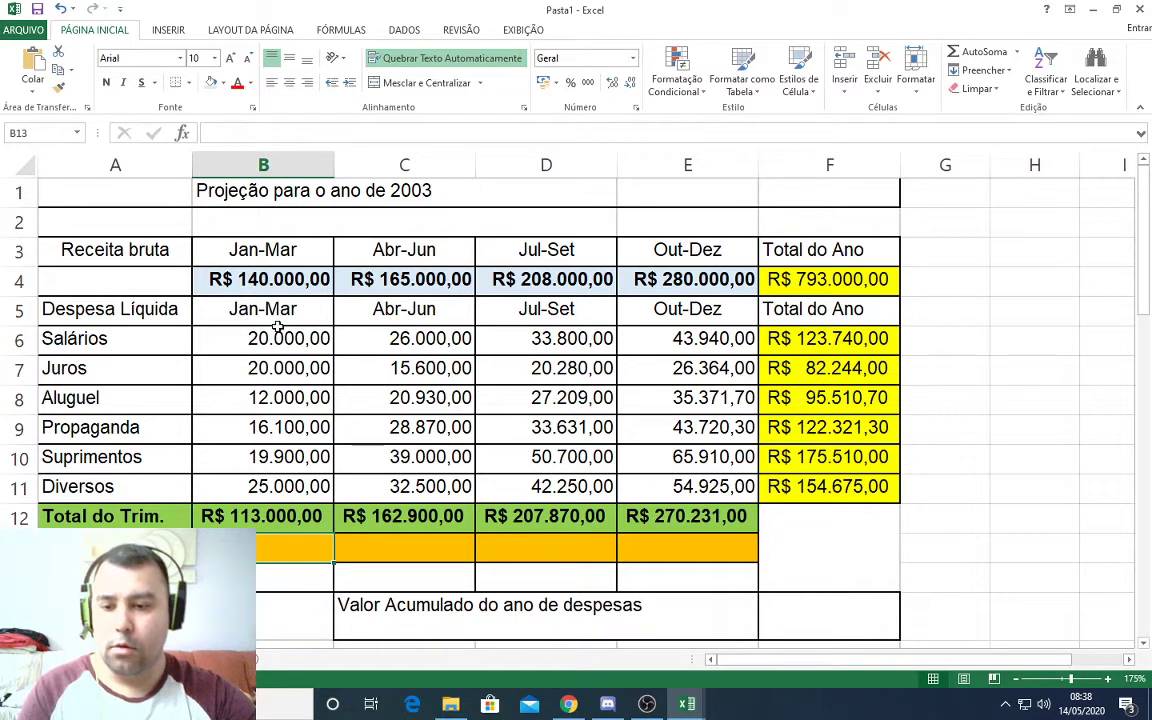
{"action": "left_click", "coordinate": [260, 512]}
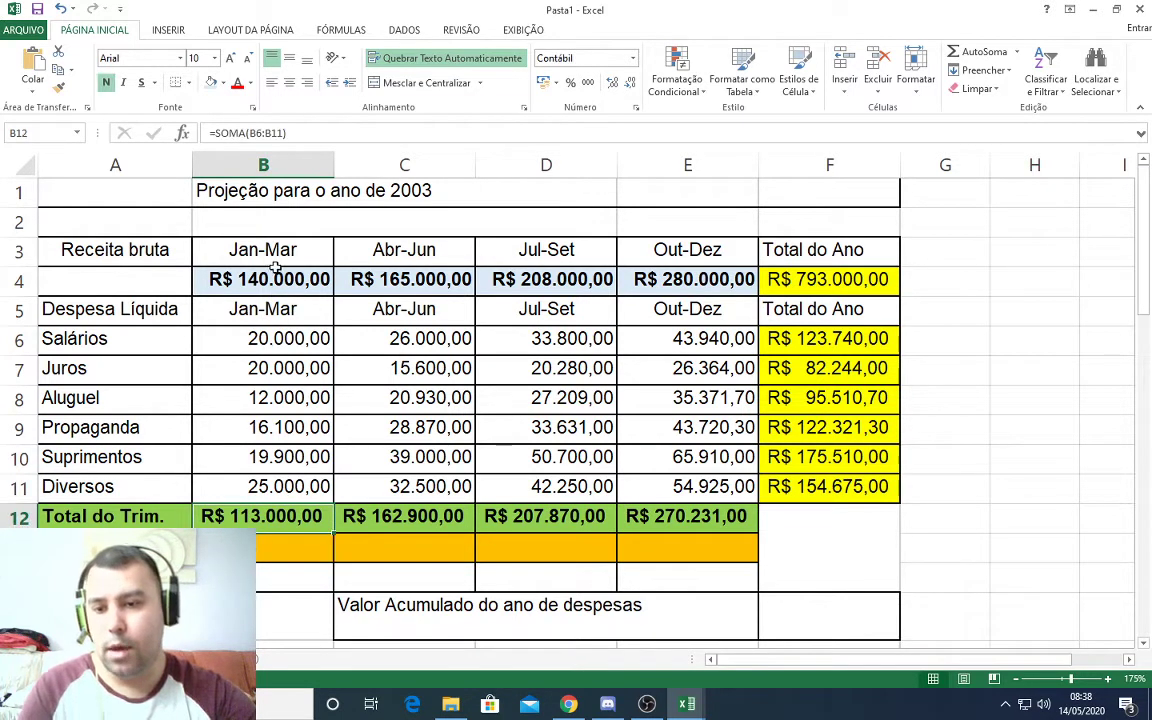
{"action": "left_click", "coordinate": [274, 283]}
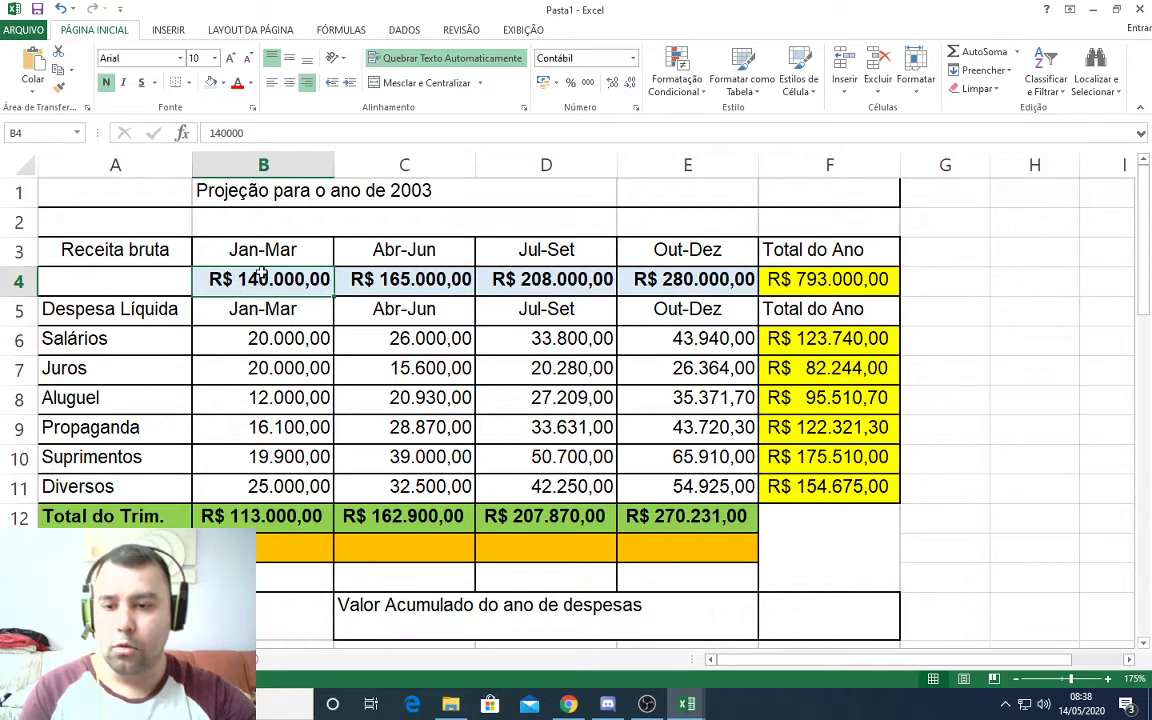
{"action": "left_click", "coordinate": [274, 515]}
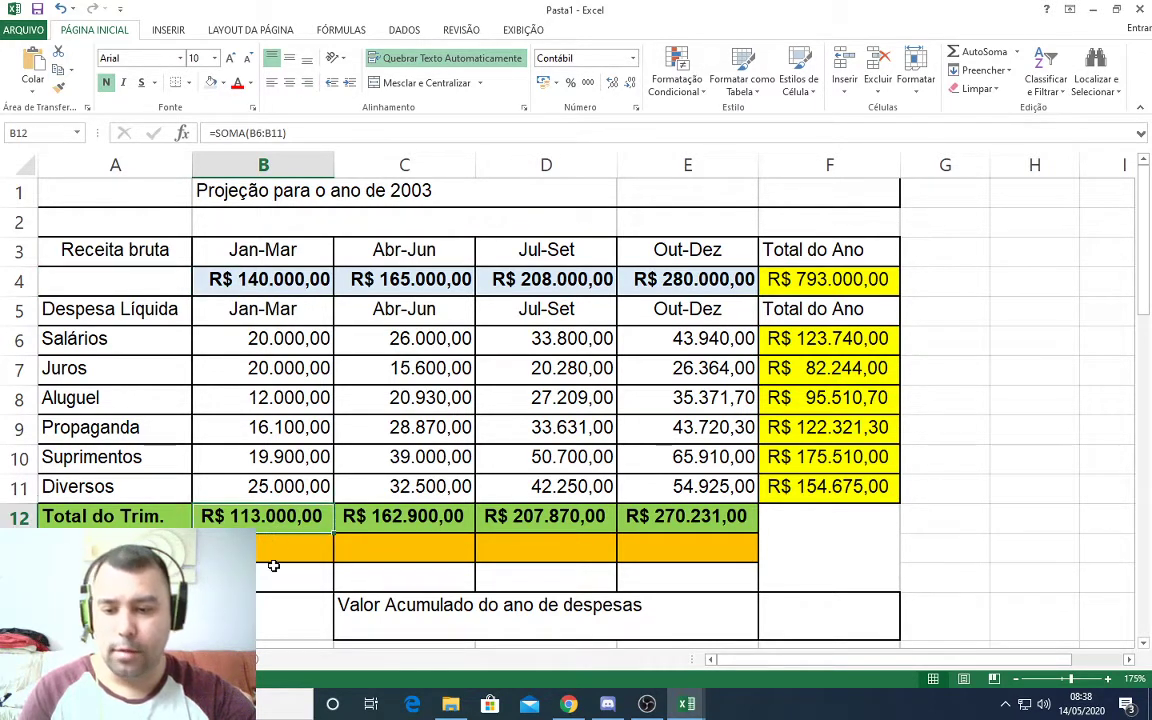
Calculate the Jan-Mar net revenue in B13 with the formula =B4-B12.
{"action": "left_click", "coordinate": [277, 552]}
{"action": "type", "text": "="}
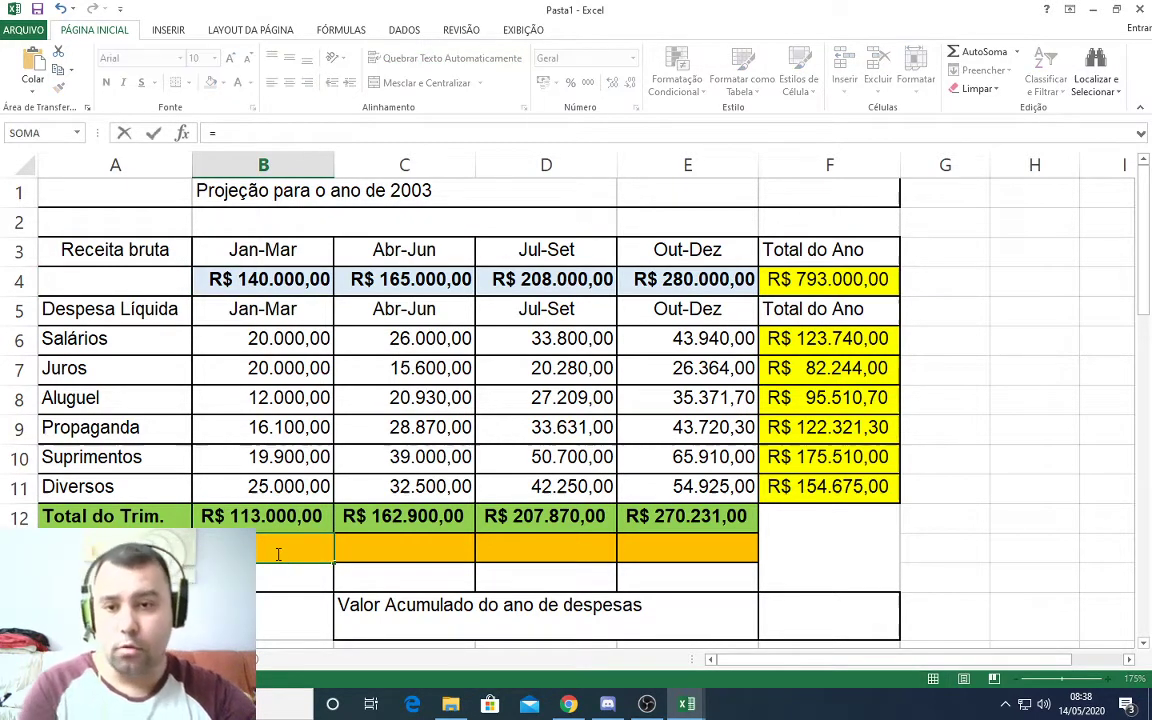
{"action": "left_click", "coordinate": [272, 280]}
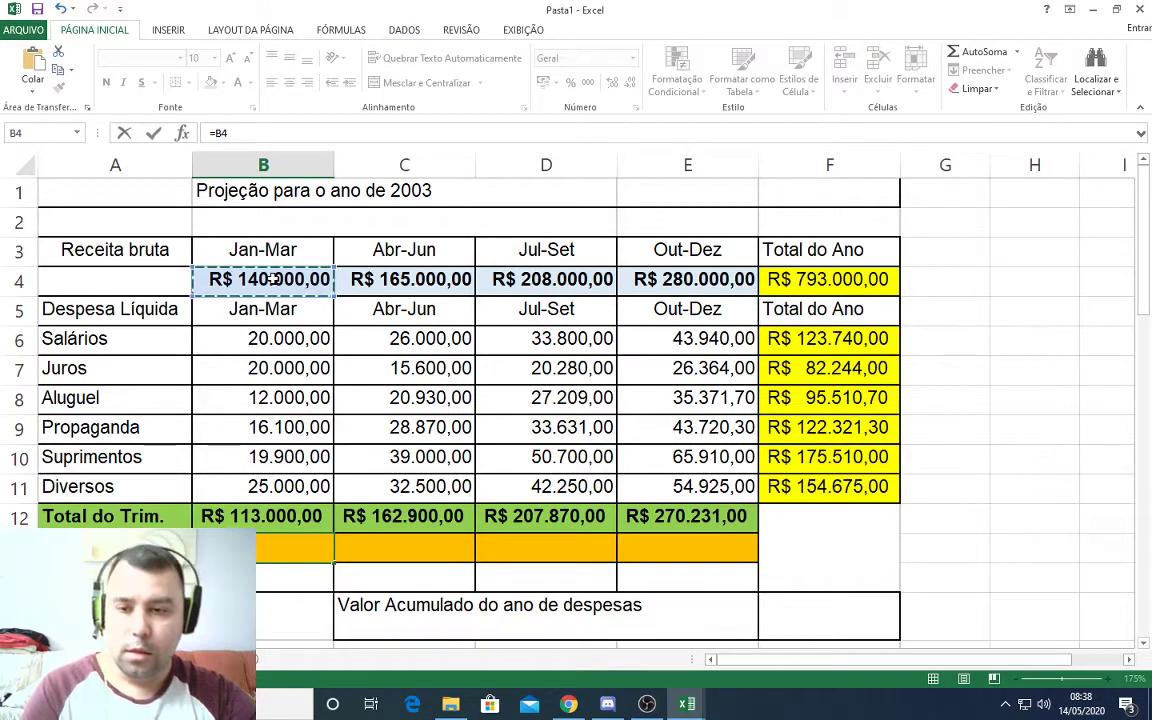
{"action": "type", "text": "-"}
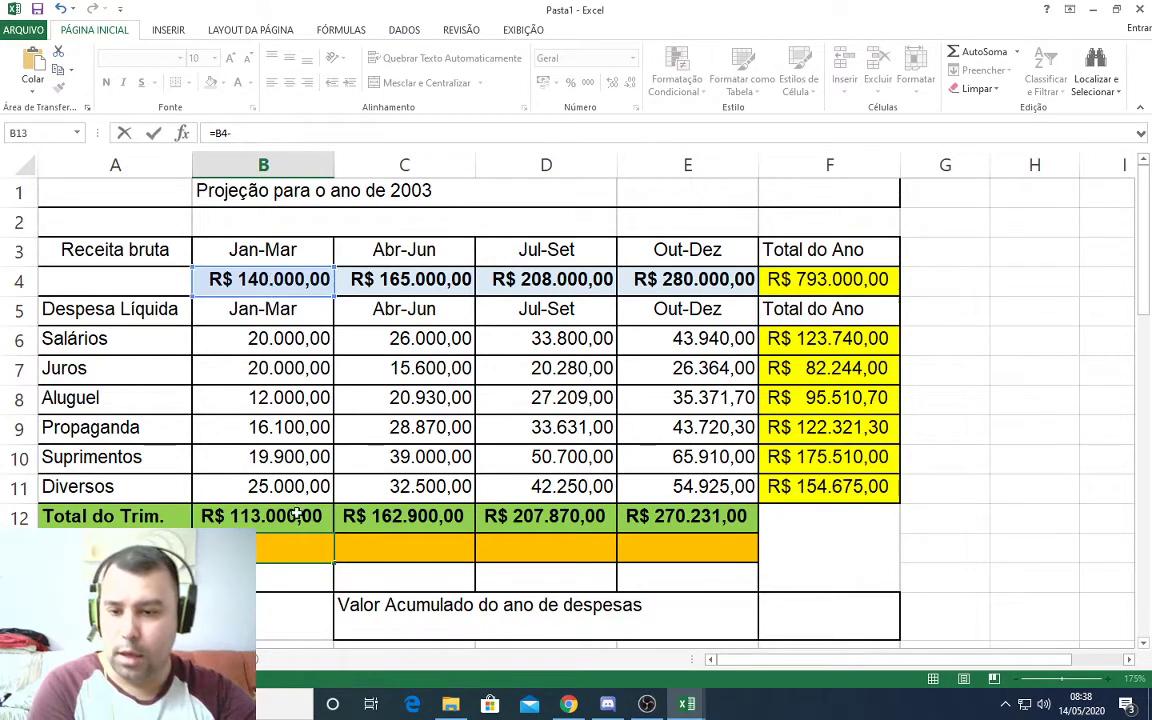
{"action": "left_click", "coordinate": [300, 513]}
{"action": "key", "text": "Return"}
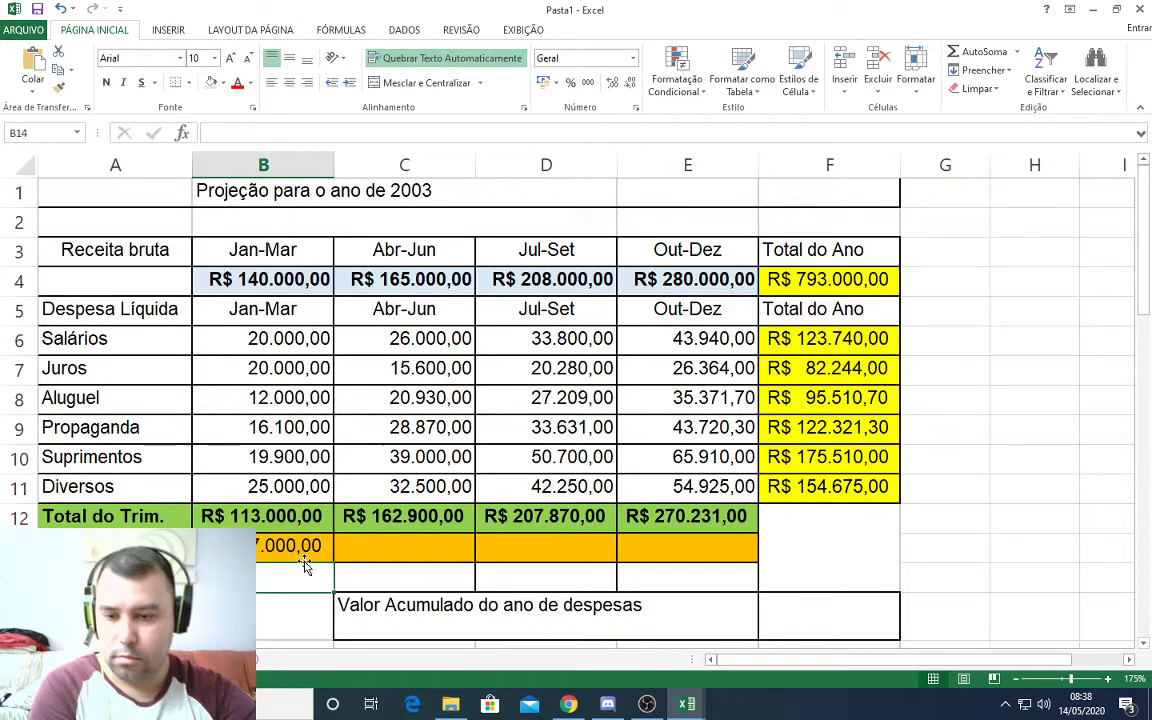
{"action": "left_click", "coordinate": [300, 546]}
Calculate the Abr-Jun net revenue in C13 with the formula =C4-C12.
{"action": "left_click", "coordinate": [384, 554]}
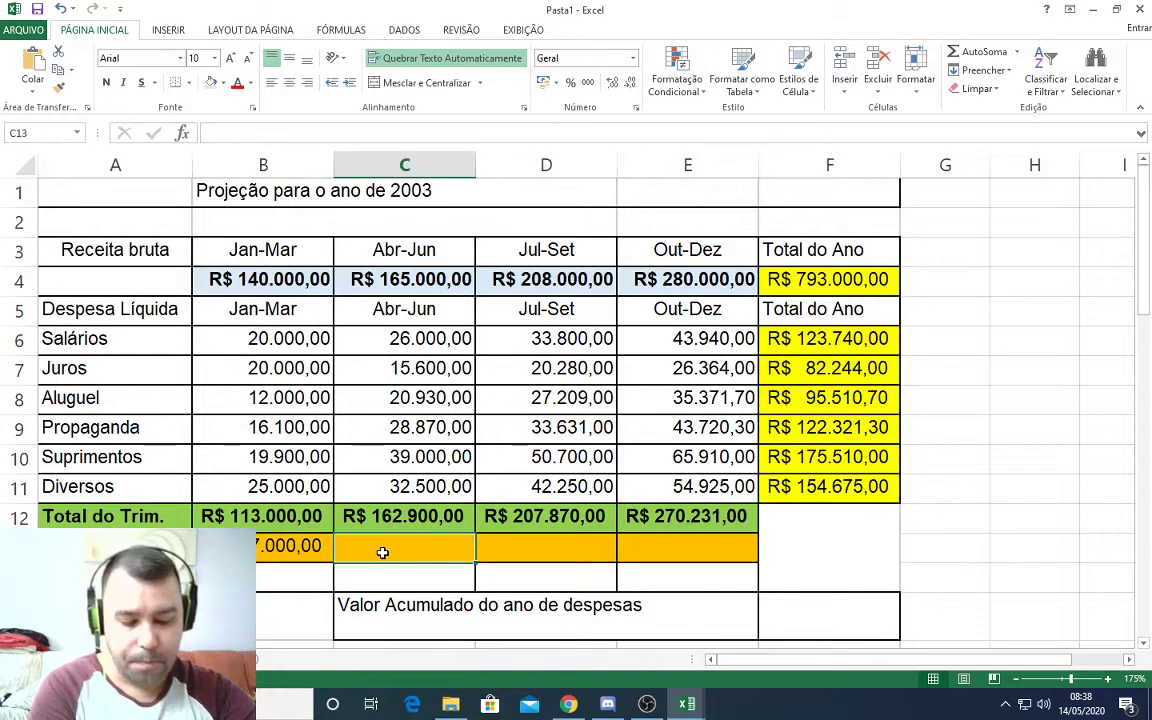
{"action": "type", "text": "="}
{"action": "left_click", "coordinate": [413, 280]}
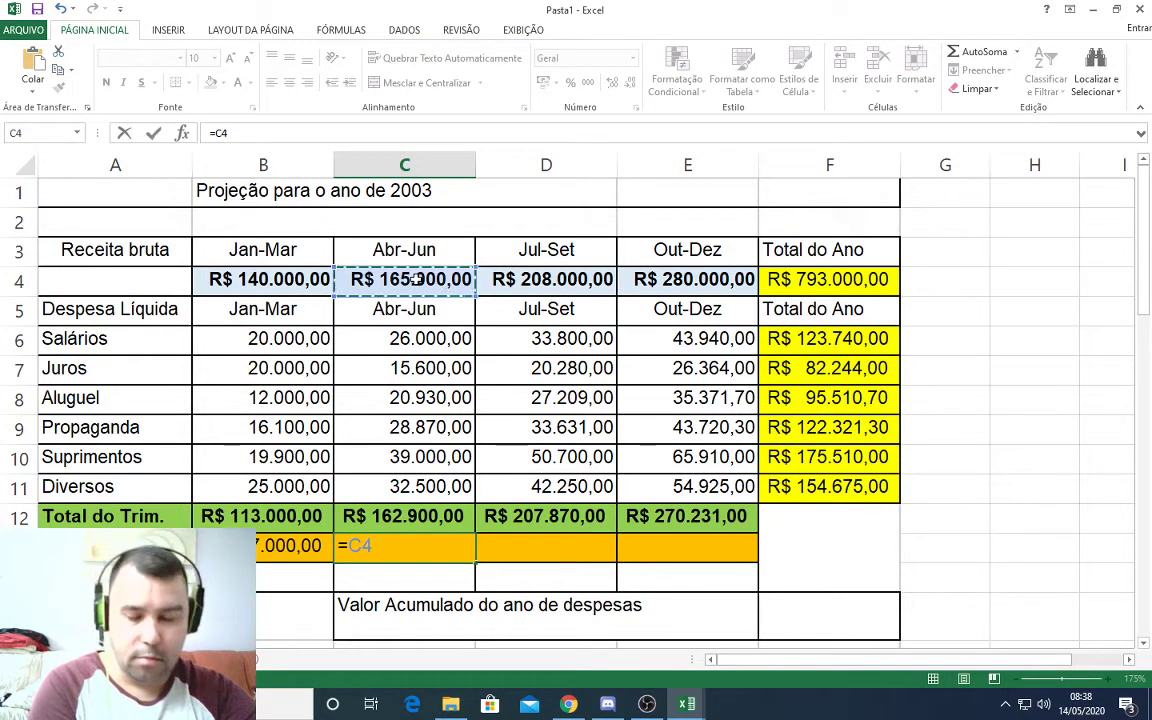
{"action": "type", "text": "-"}
{"action": "left_click", "coordinate": [398, 514]}
{"action": "key", "text": "Return"}
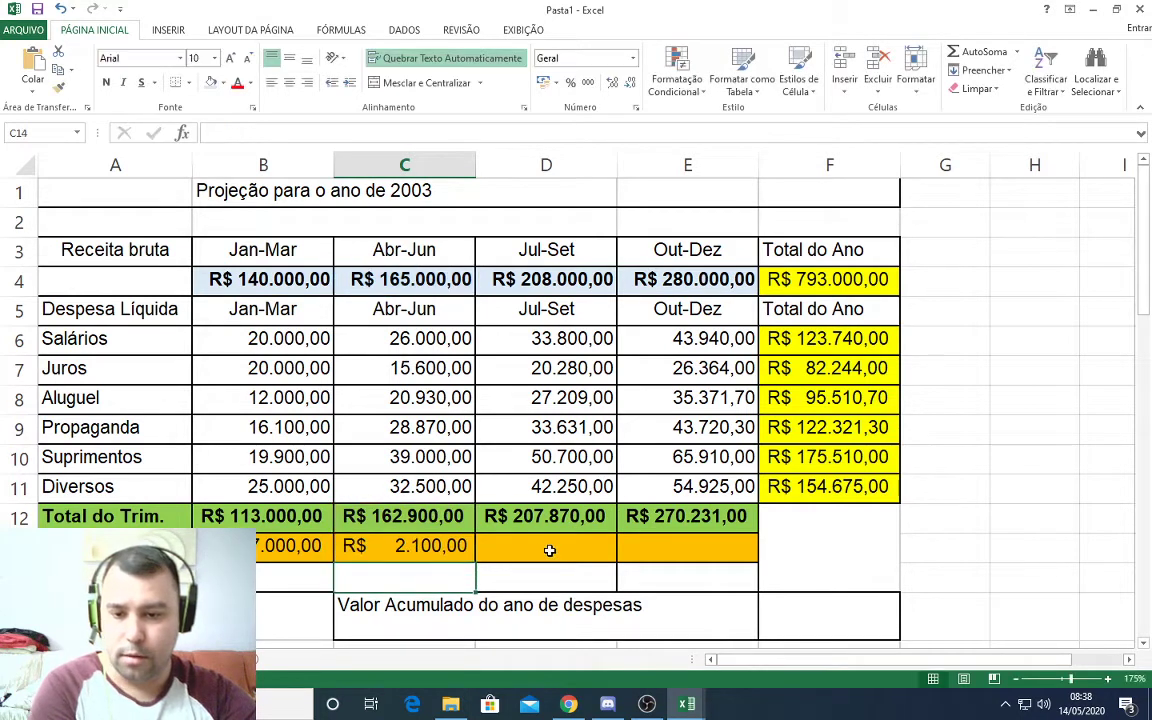
Calculate the Jul-Set net revenue in D13 with the formula =D4-D12.
{"action": "left_click", "coordinate": [548, 547]}
{"action": "type", "text": "="}
{"action": "left_click", "coordinate": [508, 280]}
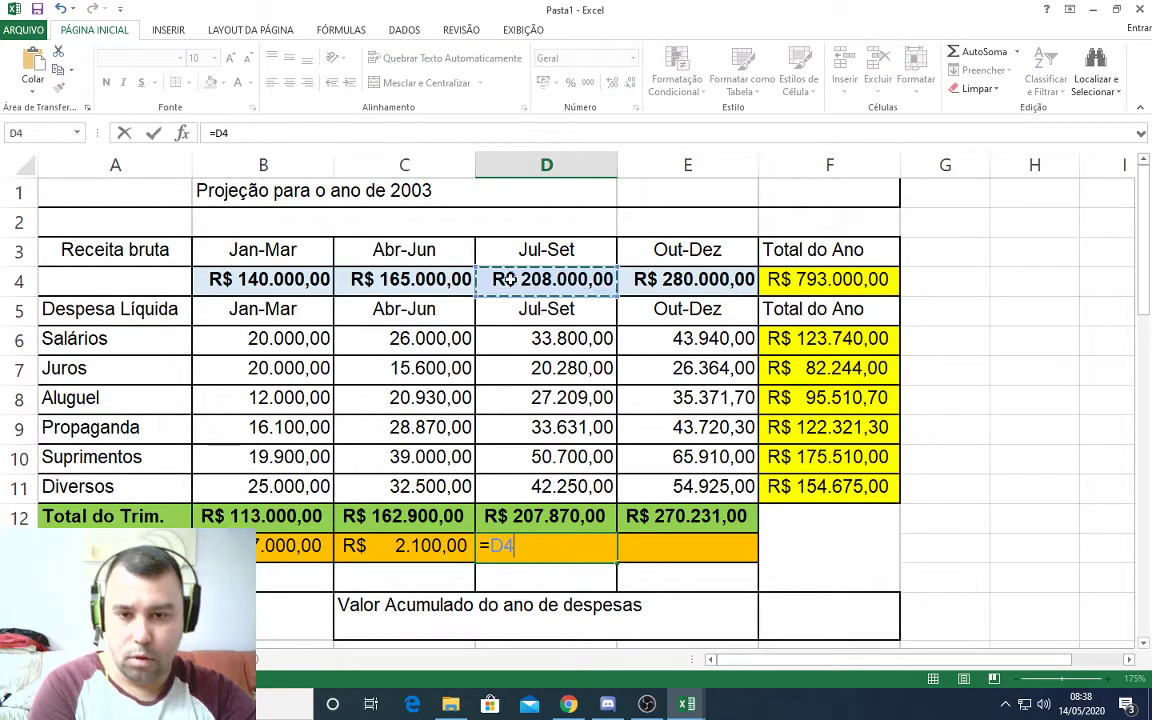
{"action": "type", "text": "-"}
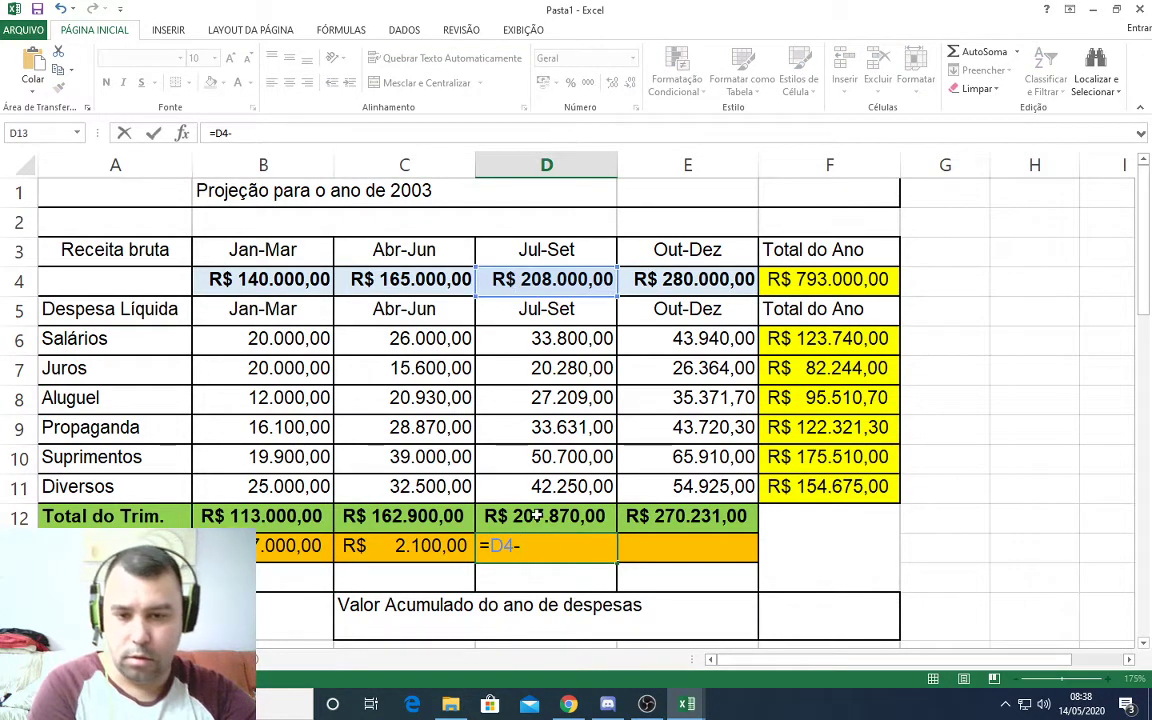
{"action": "left_click", "coordinate": [545, 514]}
{"action": "key", "text": "Return"}
Calculate the Out-Dez net revenue in E13 with the formula =E4-E12.
{"action": "left_click", "coordinate": [693, 543]}
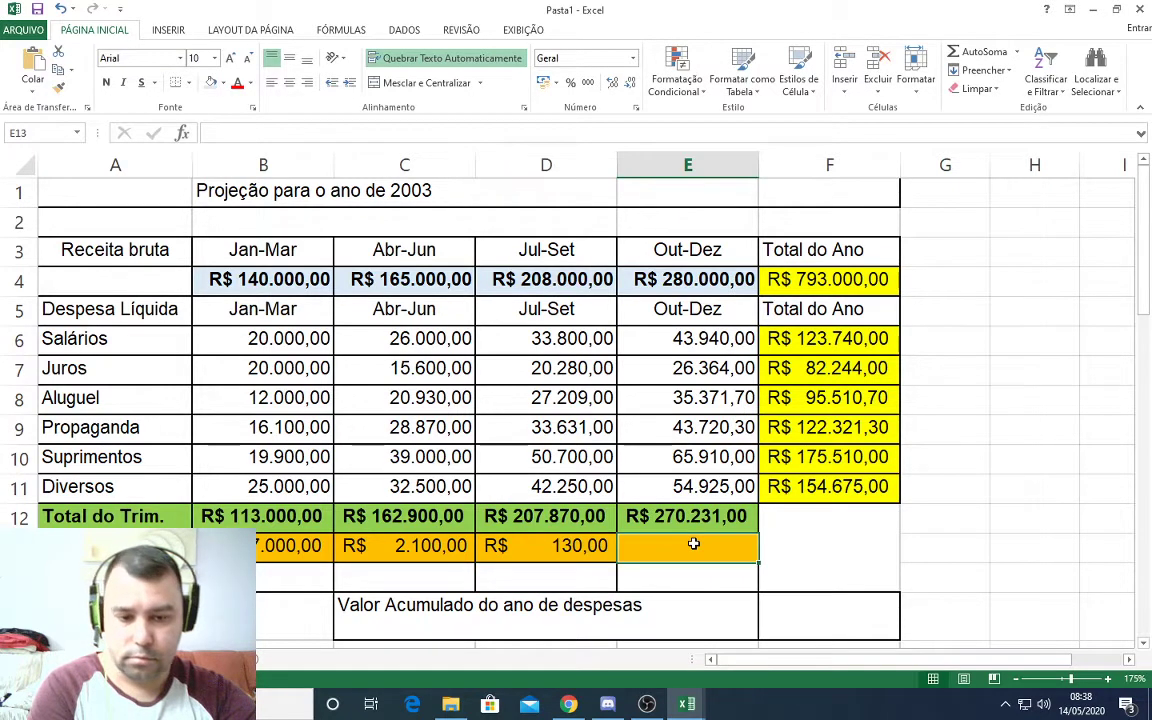
{"action": "type", "text": "="}
{"action": "left_click", "coordinate": [668, 279]}
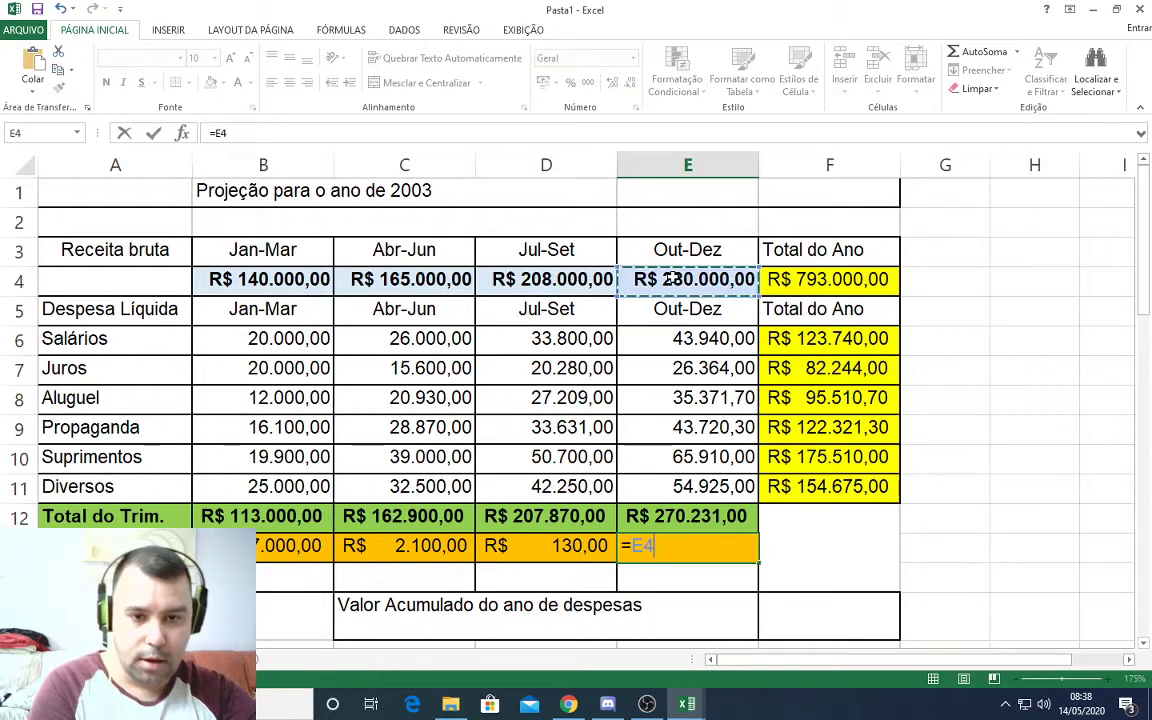
{"action": "type", "text": "-"}
{"action": "left_click", "coordinate": [707, 514]}
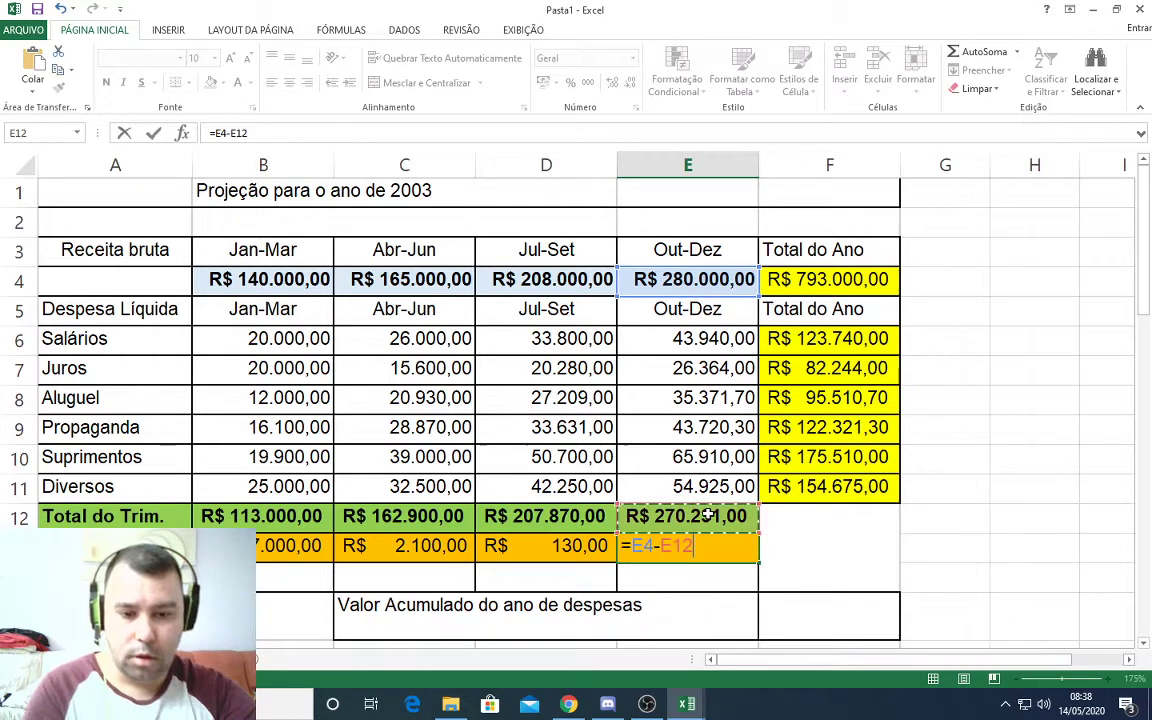
{"action": "key", "text": "Return"}
Commit the Out-Dez net revenue formula and make the net revenue values in B13:E13 bold.
{"action": "key", "text": "Up"}
{"action": "key", "text": "Up"}
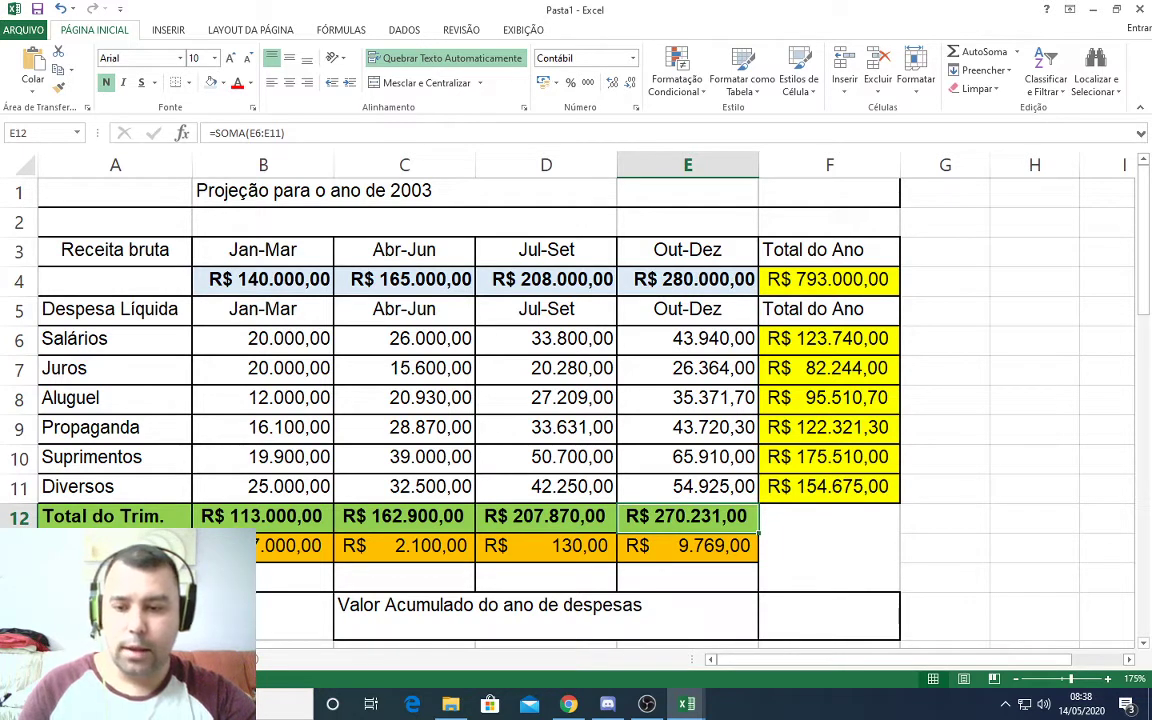
{"action": "left_click_drag", "start_coordinate": [290, 545], "coordinate": [689, 548]}
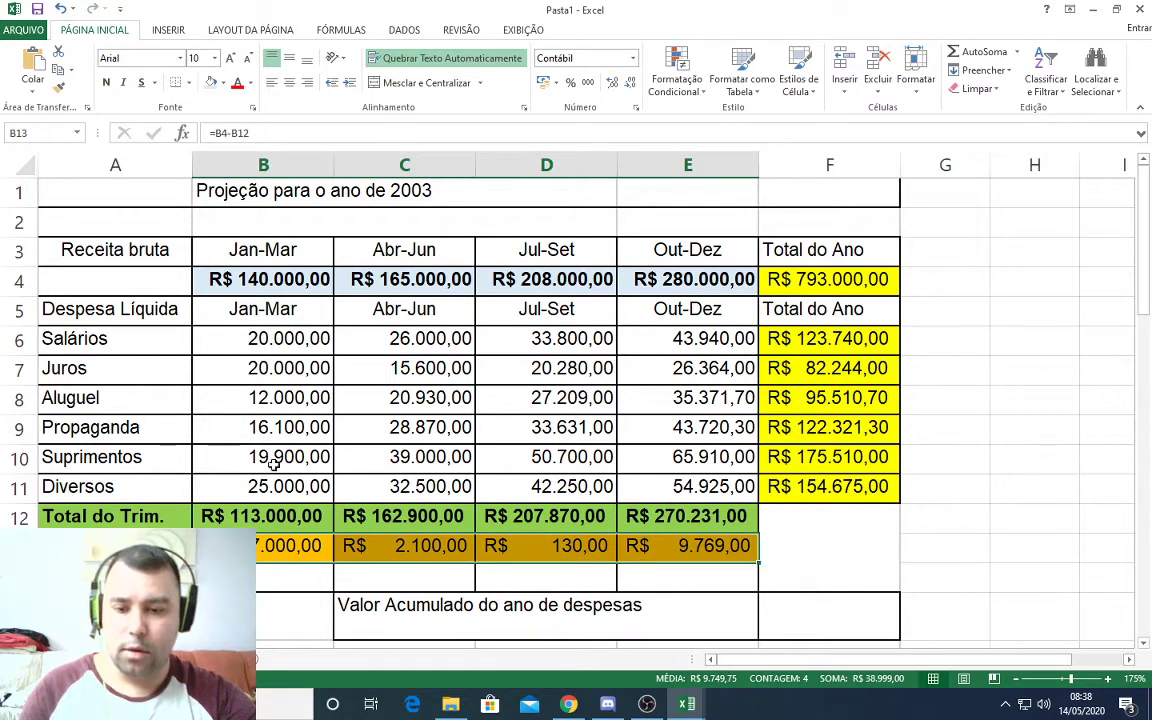
{"action": "left_click", "coordinate": [105, 81]}
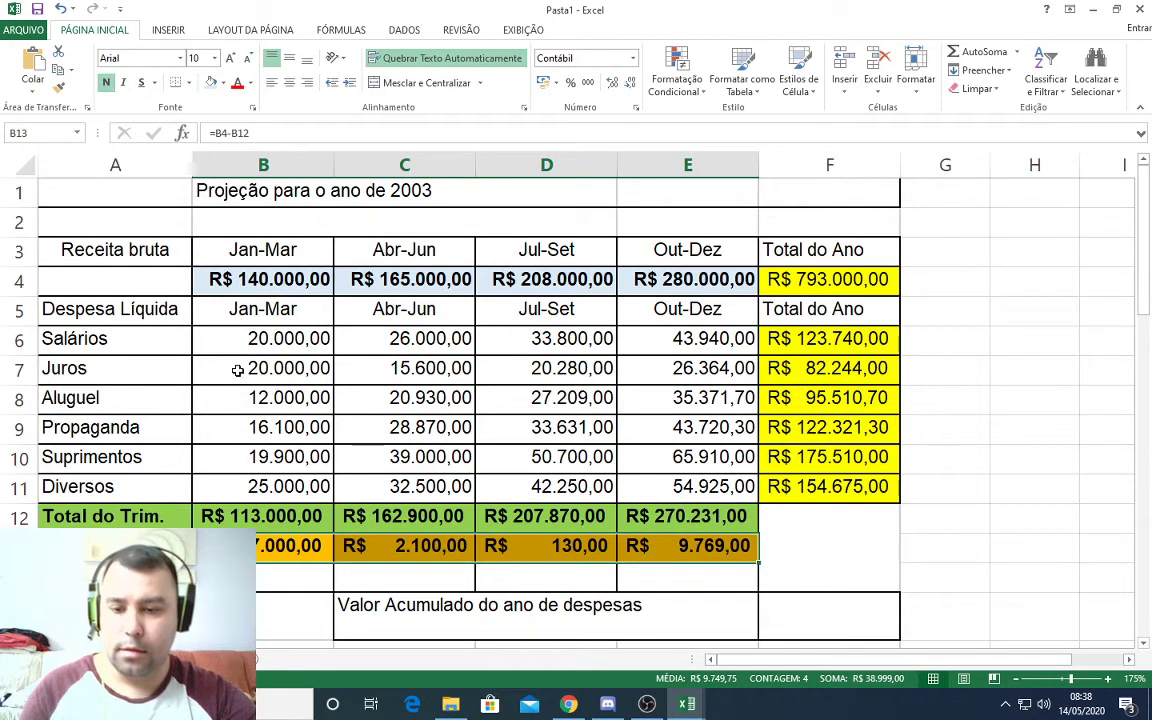
Reapply the standard orange fill to the Receita líquida row, A13:E13.
{"action": "left_click_drag", "start_coordinate": [110, 545], "coordinate": [680, 545]}
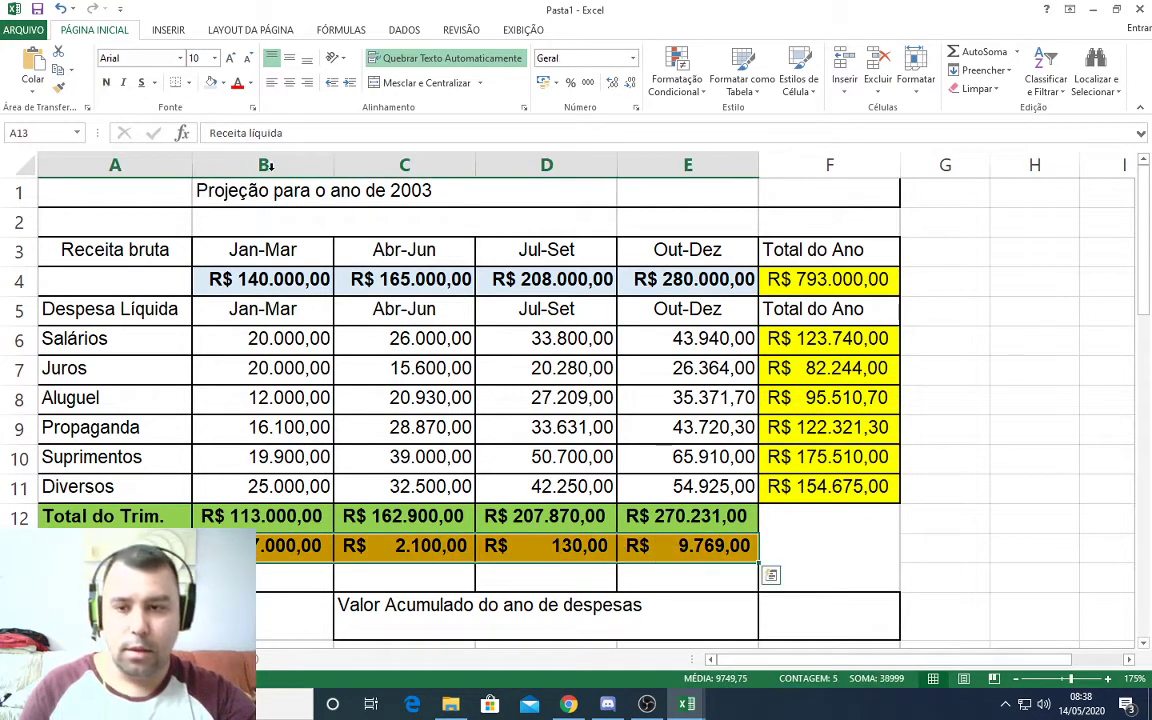
{"action": "key", "text": "ctrl+z"}
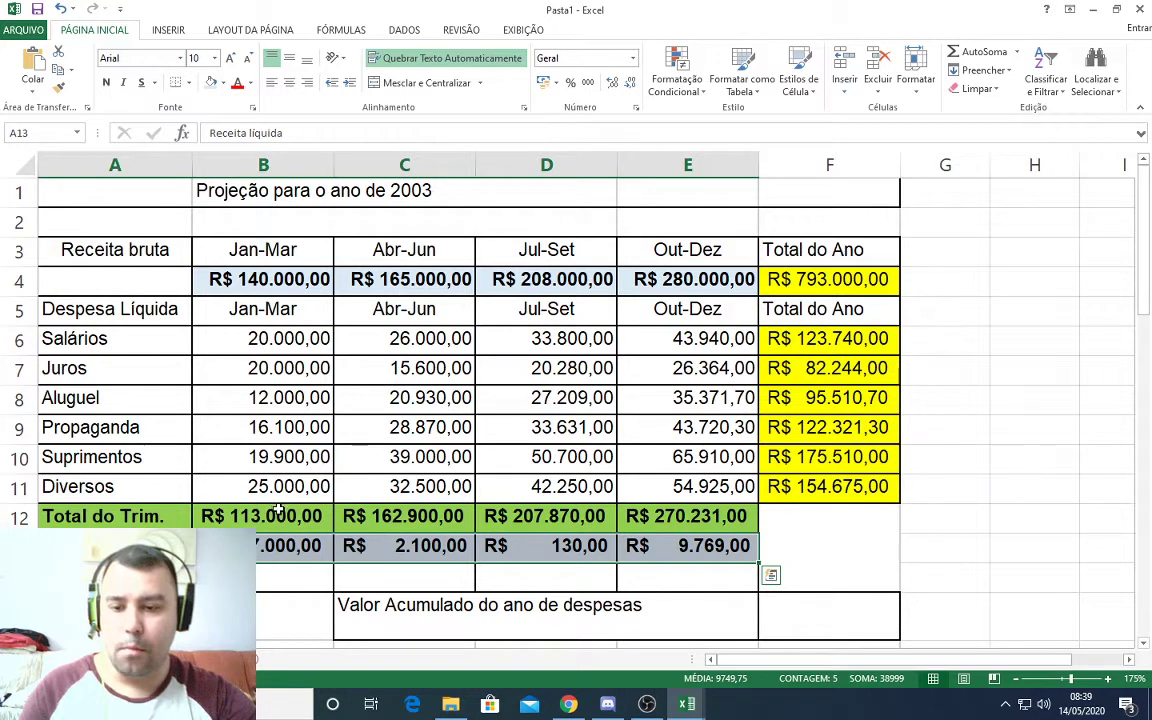
{"action": "left_click", "coordinate": [279, 511]}
{"action": "key", "text": "ctrl+z"}
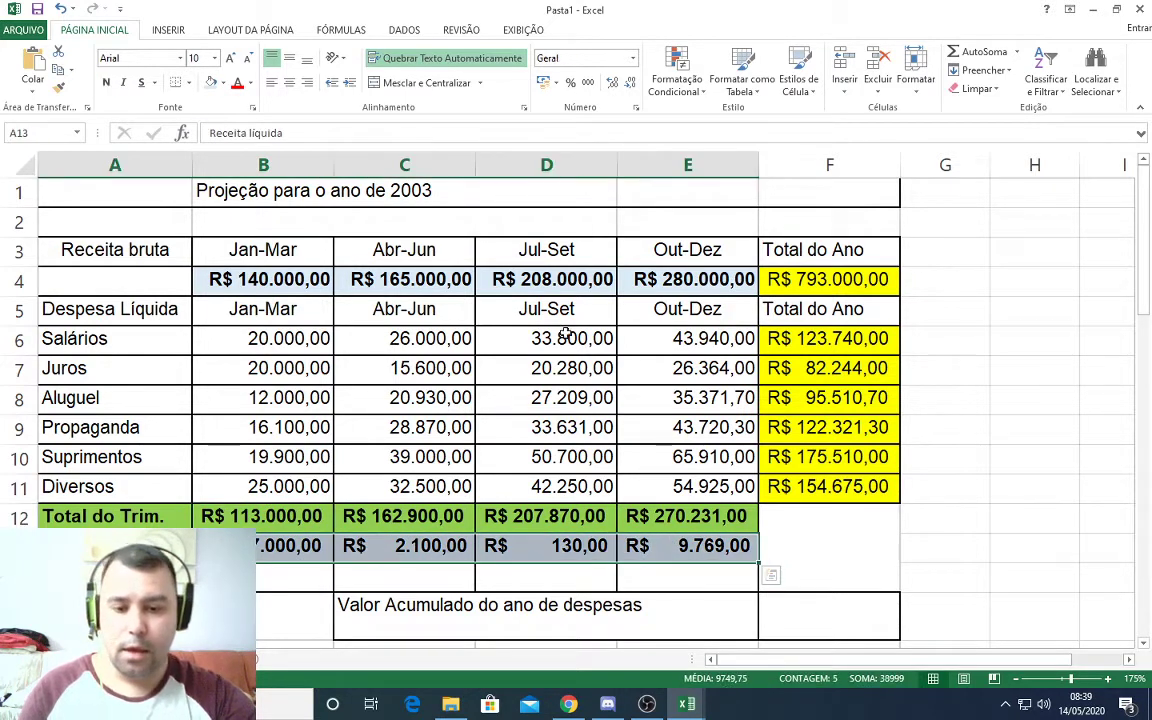
{"action": "left_click", "coordinate": [224, 83]}
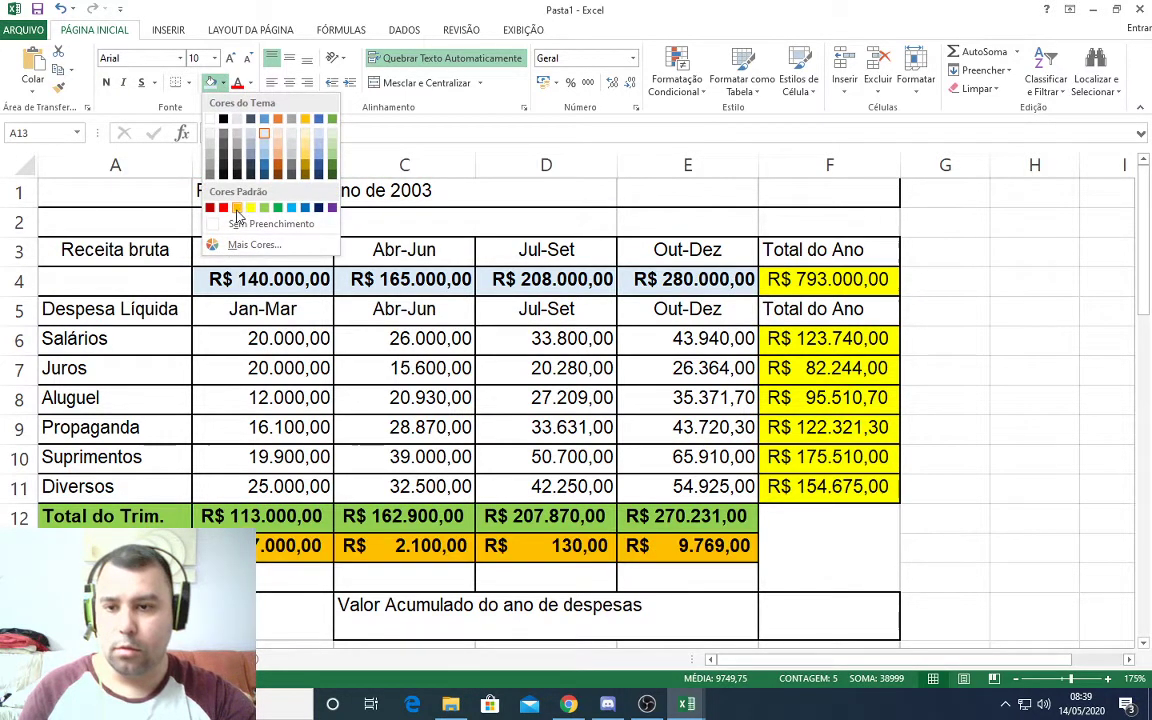
{"action": "left_click", "coordinate": [237, 208]}
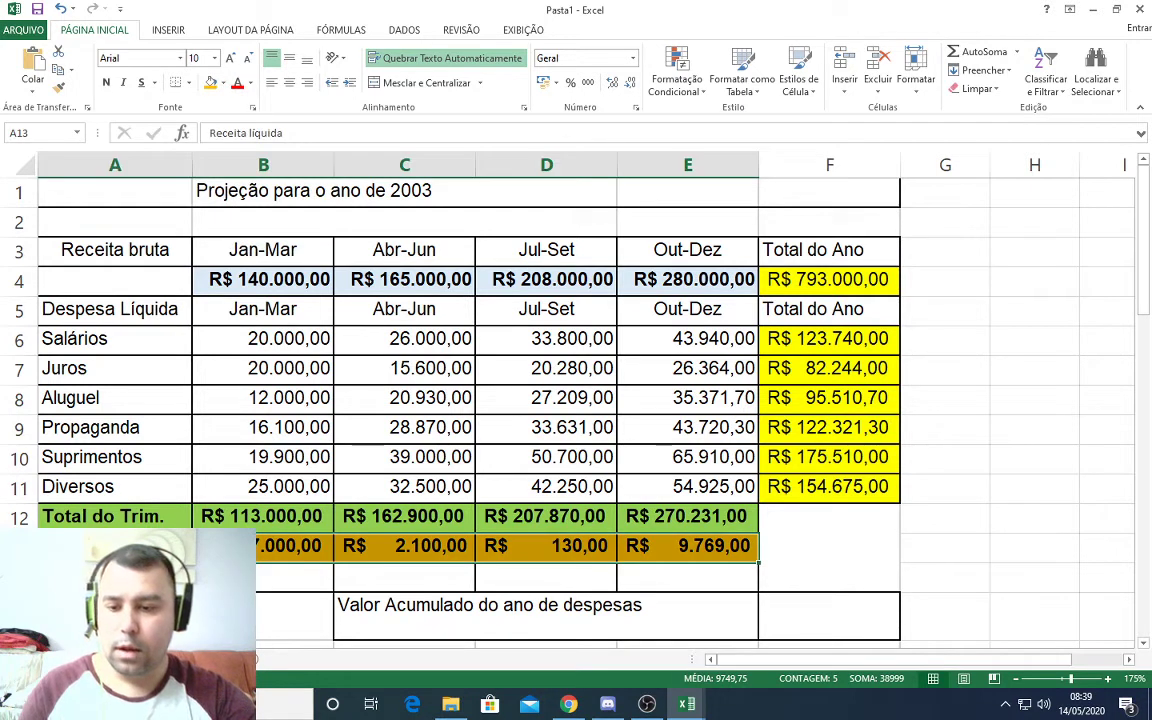
Calculate the year's accumulated expenses in F15 with the formula =SOMA(F6:F11).
{"action": "left_click", "coordinate": [258, 272]}
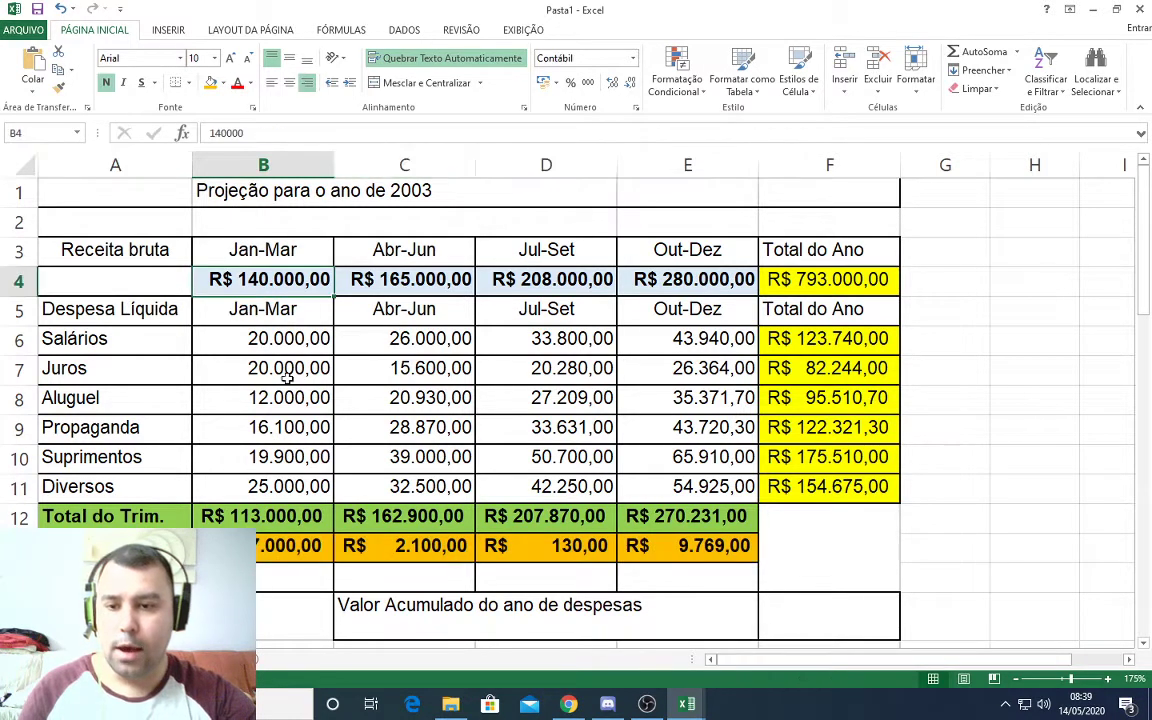
{"action": "left_click", "coordinate": [270, 545]}
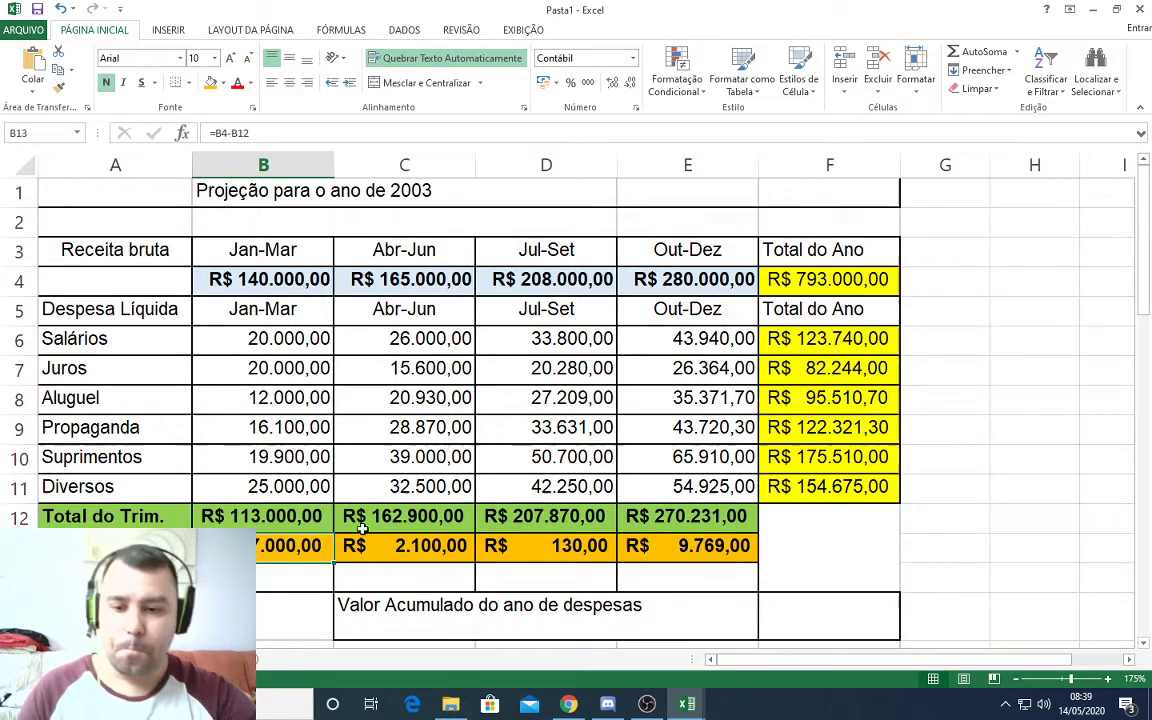
{"action": "left_click", "coordinate": [697, 612]}
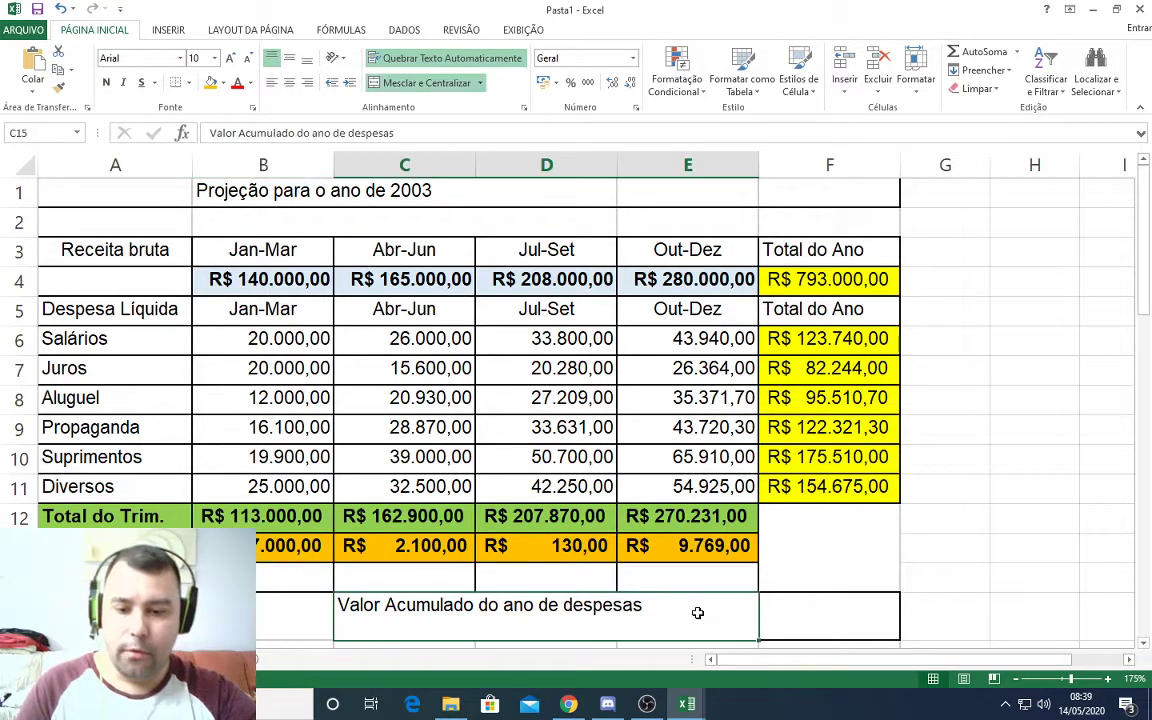
{"action": "left_click", "coordinate": [829, 620]}
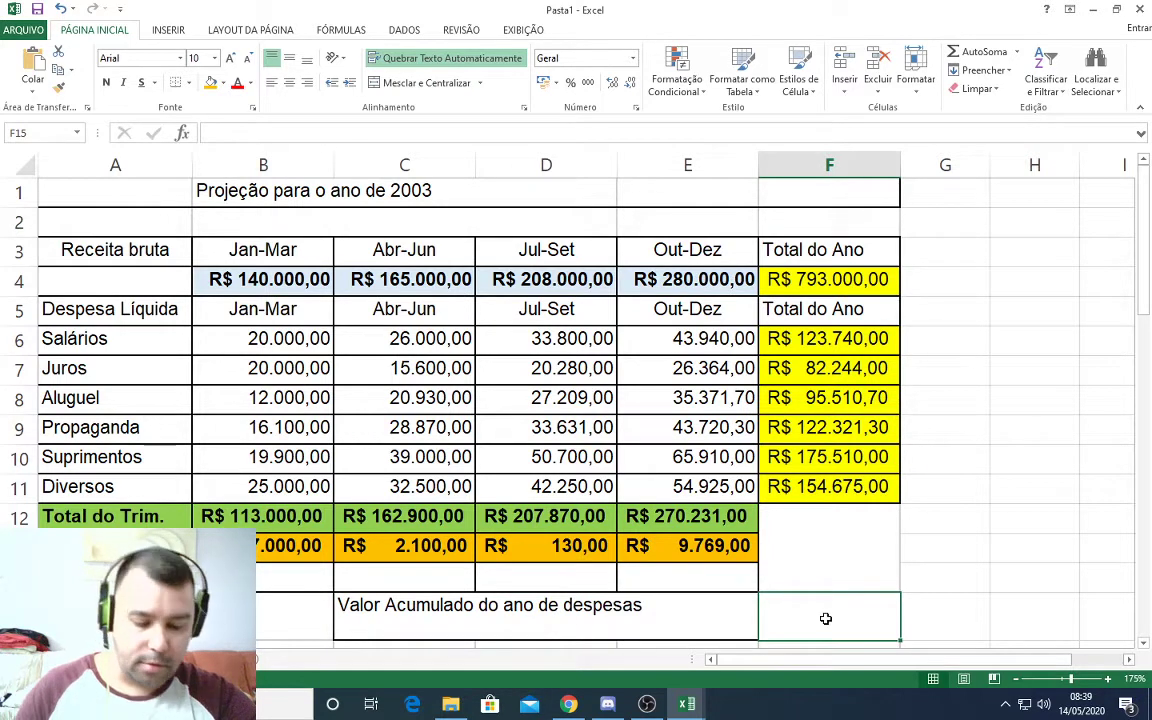
{"action": "type", "text": "=soma("}
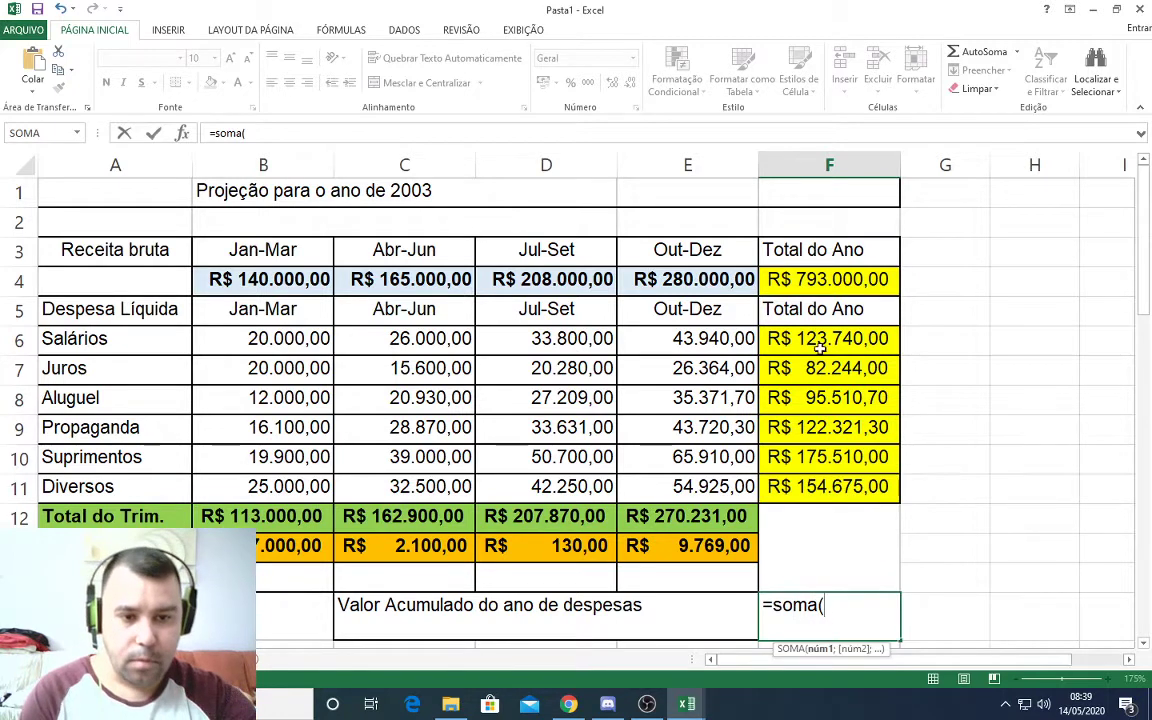
{"action": "left_click_drag", "start_coordinate": [815, 340], "coordinate": [829, 492]}
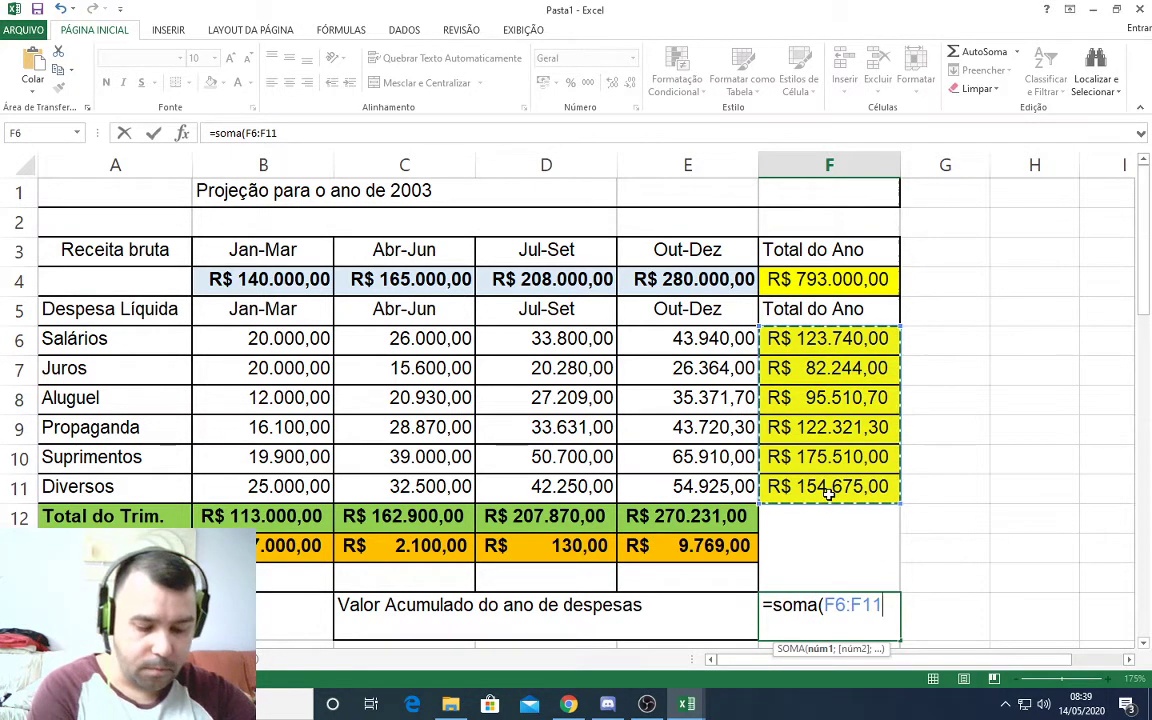
{"action": "key", "text": "Return"}
Make the accumulated expenses value in F15 bold and give the cell a yellow fill.
{"action": "left_click", "coordinate": [874, 596]}
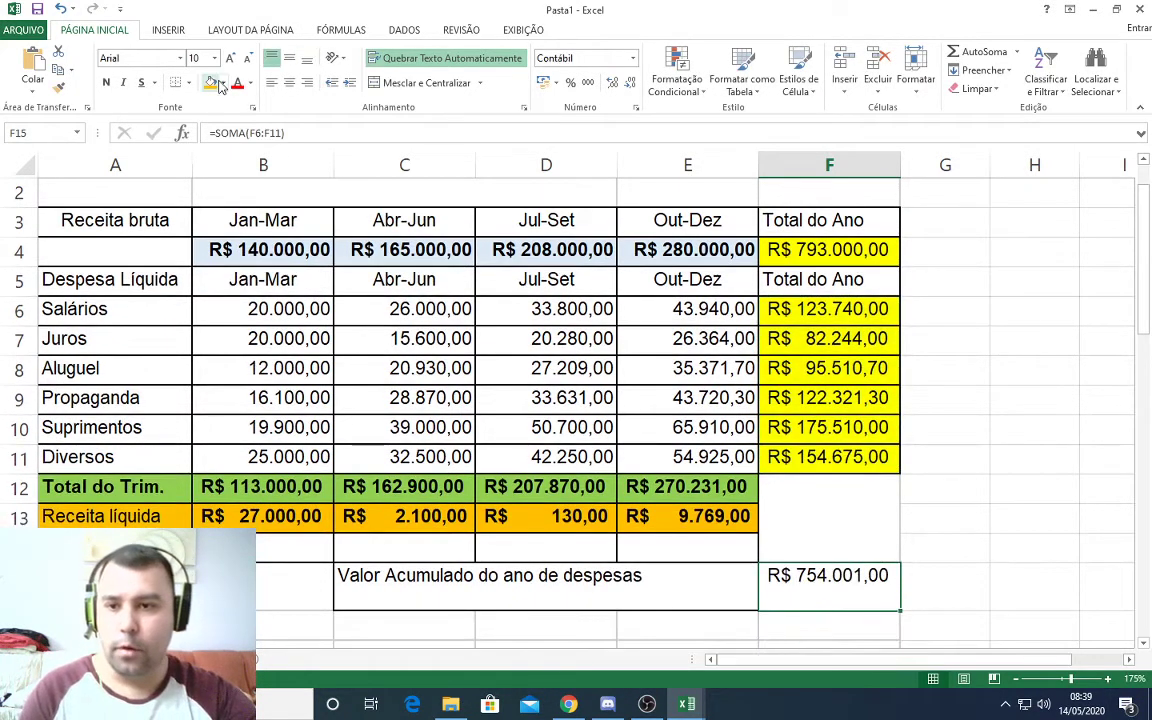
{"action": "left_click", "coordinate": [107, 83]}
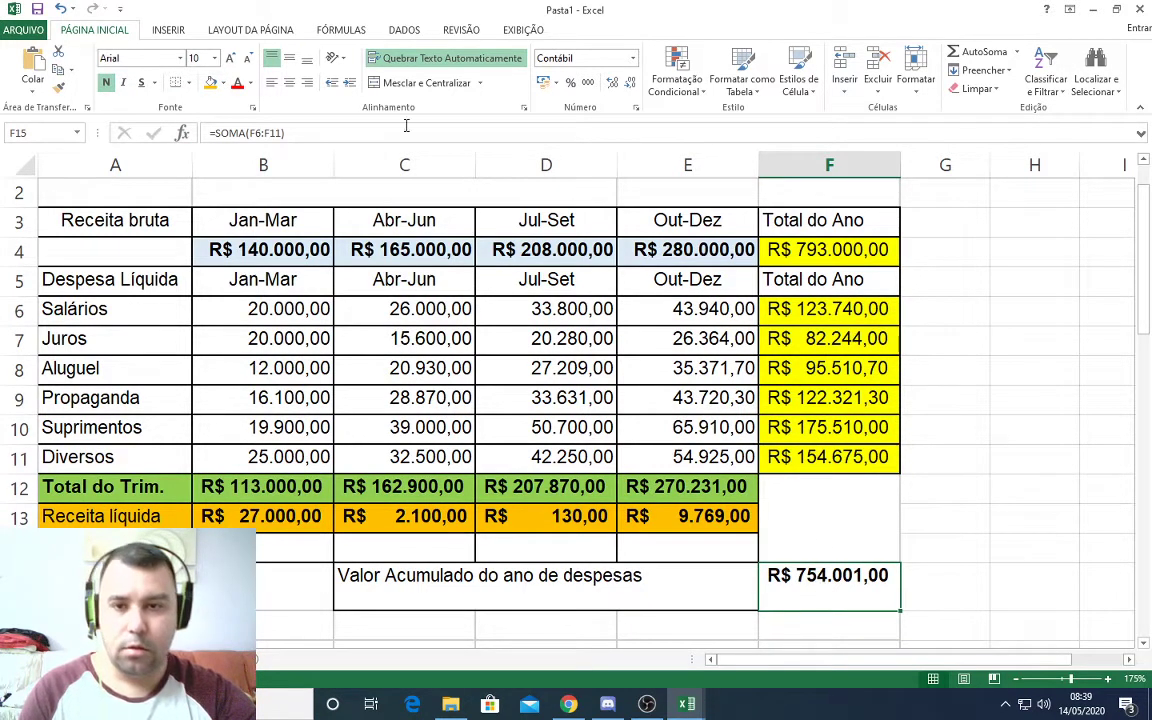
{"action": "left_click", "coordinate": [227, 83]}
{"action": "left_click", "coordinate": [262, 210]}
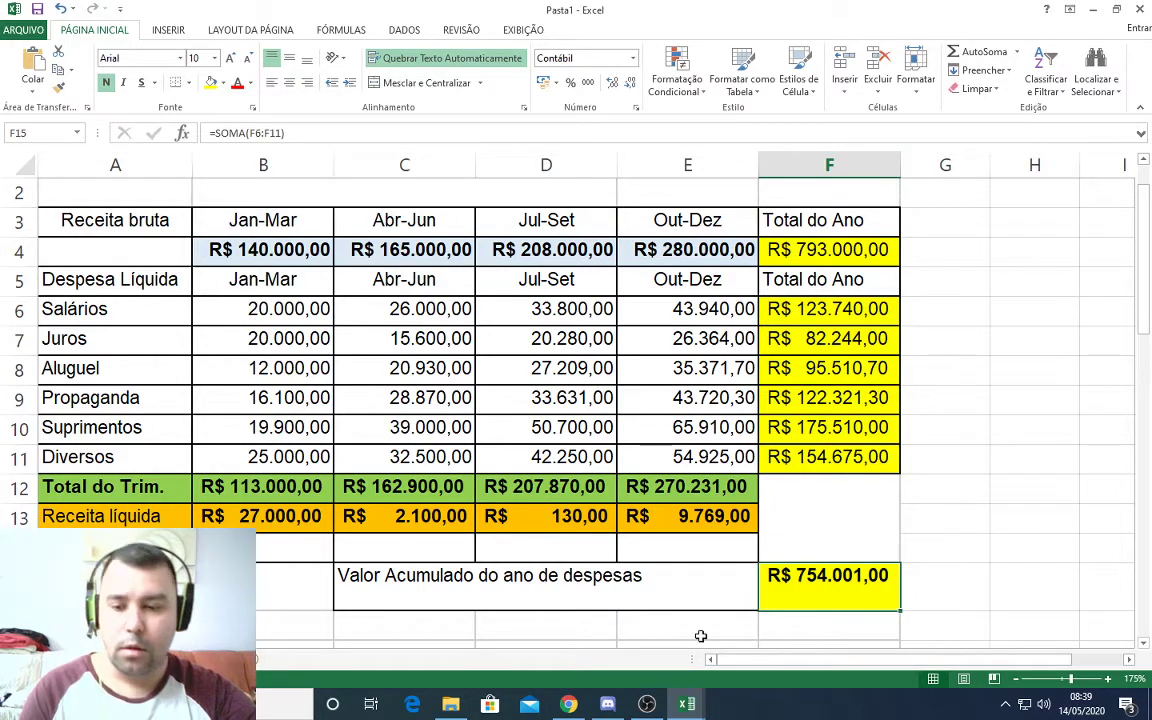
Delete the two empty rows, 16 and 17, between the projection table and the FÓRMULAS heading.
{"action": "scroll", "coordinate": [379, 593], "scroll_direction": "down", "scroll_amount": 3}
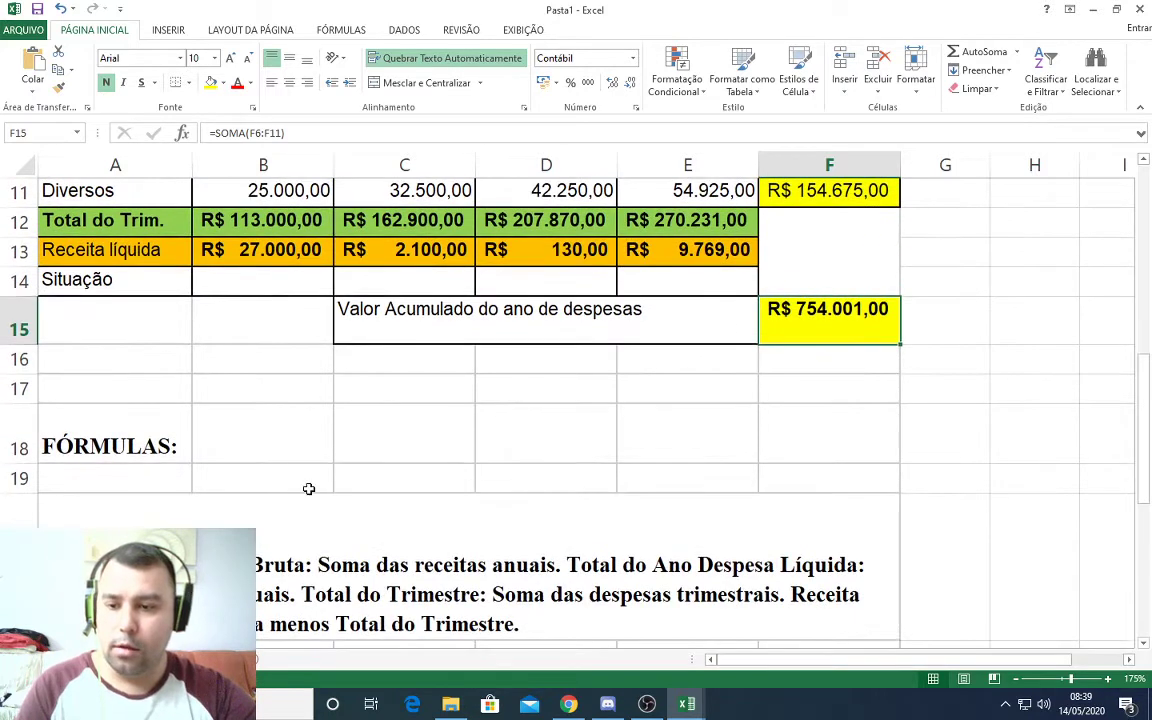
{"action": "scroll", "coordinate": [317, 477], "scroll_direction": "down", "scroll_amount": 1}
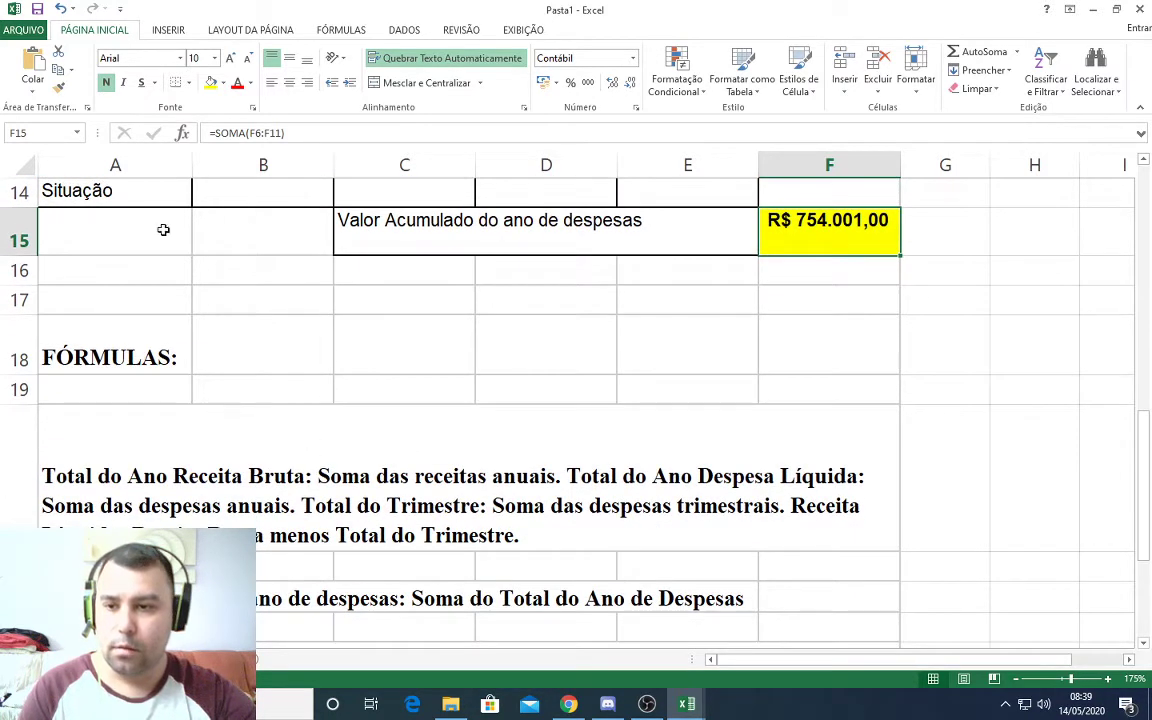
{"action": "left_click", "coordinate": [20, 270]}
{"action": "right_click", "coordinate": [24, 271]}
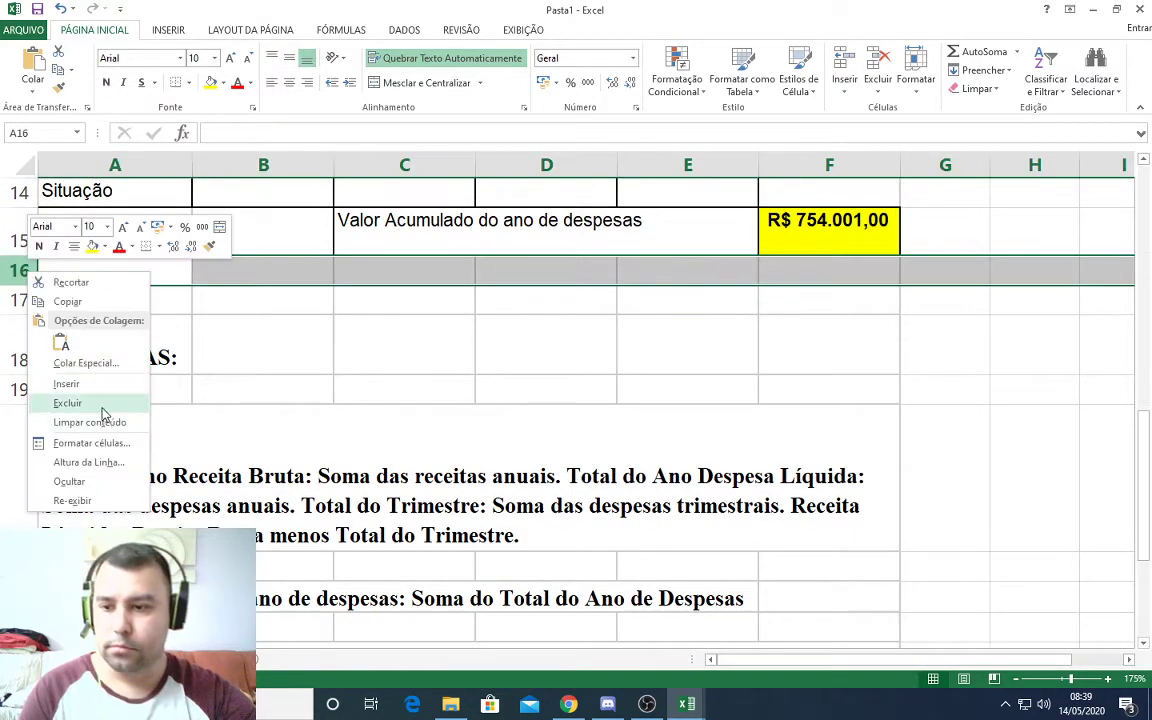
{"action": "left_click", "coordinate": [68, 403]}
{"action": "right_click", "coordinate": [18, 270]}
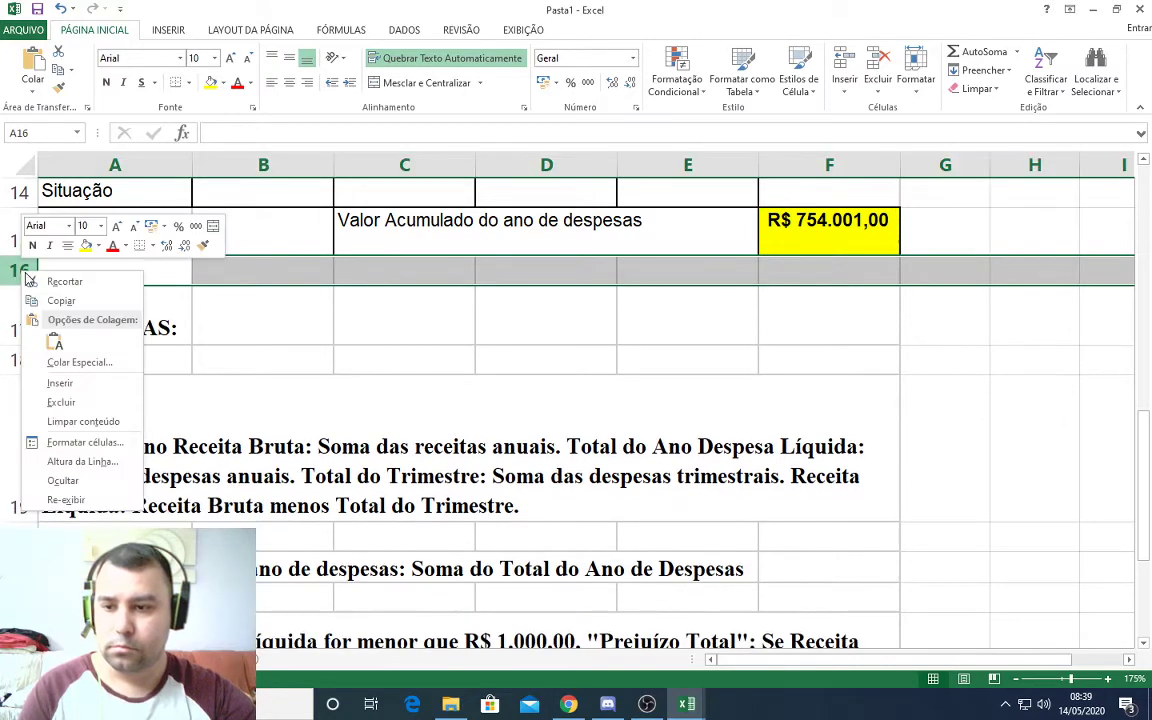
{"action": "left_click", "coordinate": [70, 402]}
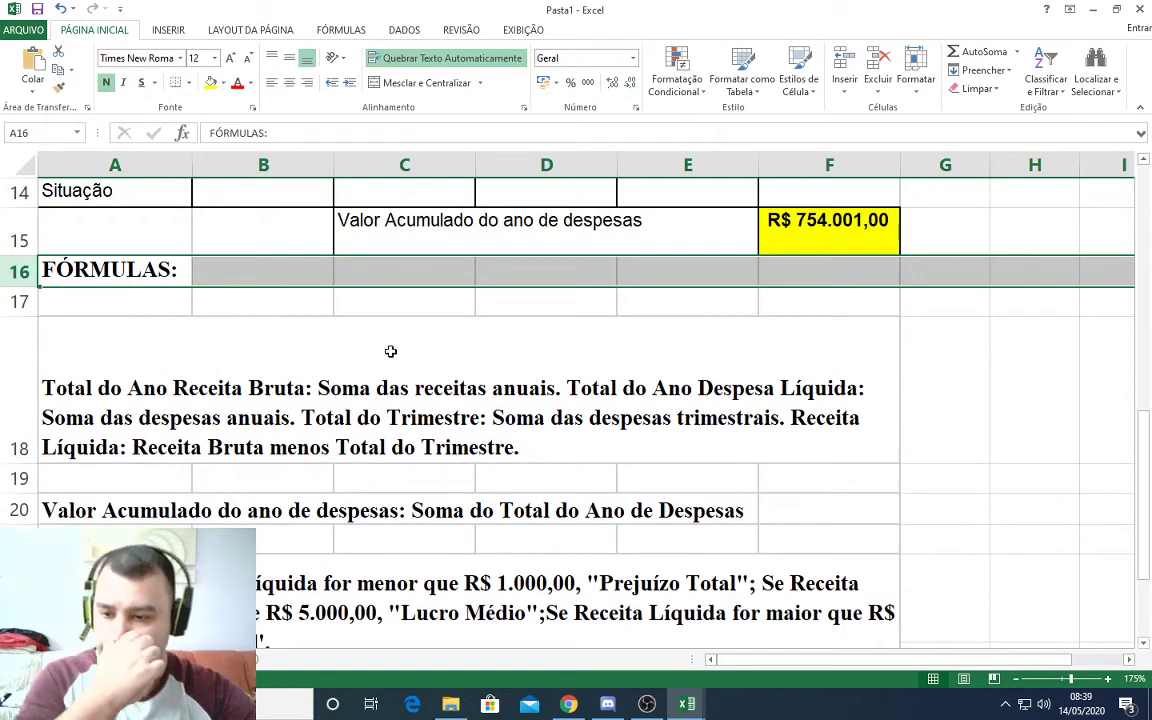
Delete rows 18 to 20, which hold the instructions for the annual totals, quarterly totals, net revenue and accumulated expenses.
{"action": "scroll", "coordinate": [269, 496], "scroll_direction": "down", "scroll_amount": 1}
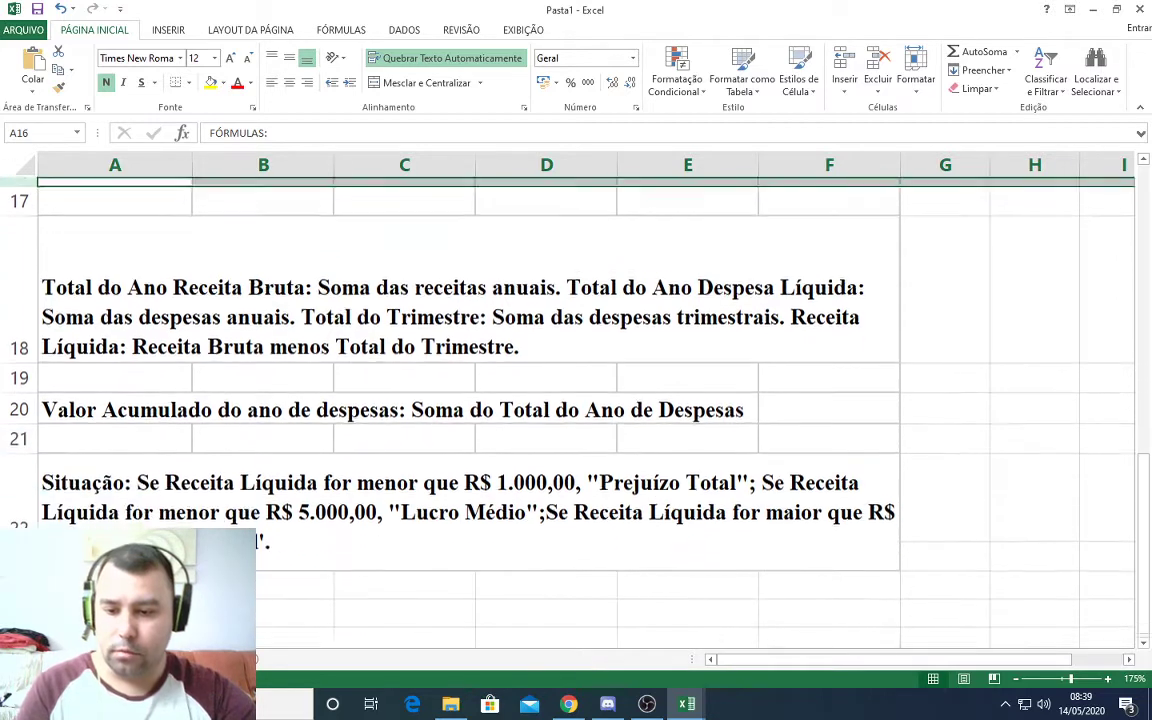
{"action": "left_click", "coordinate": [258, 533]}
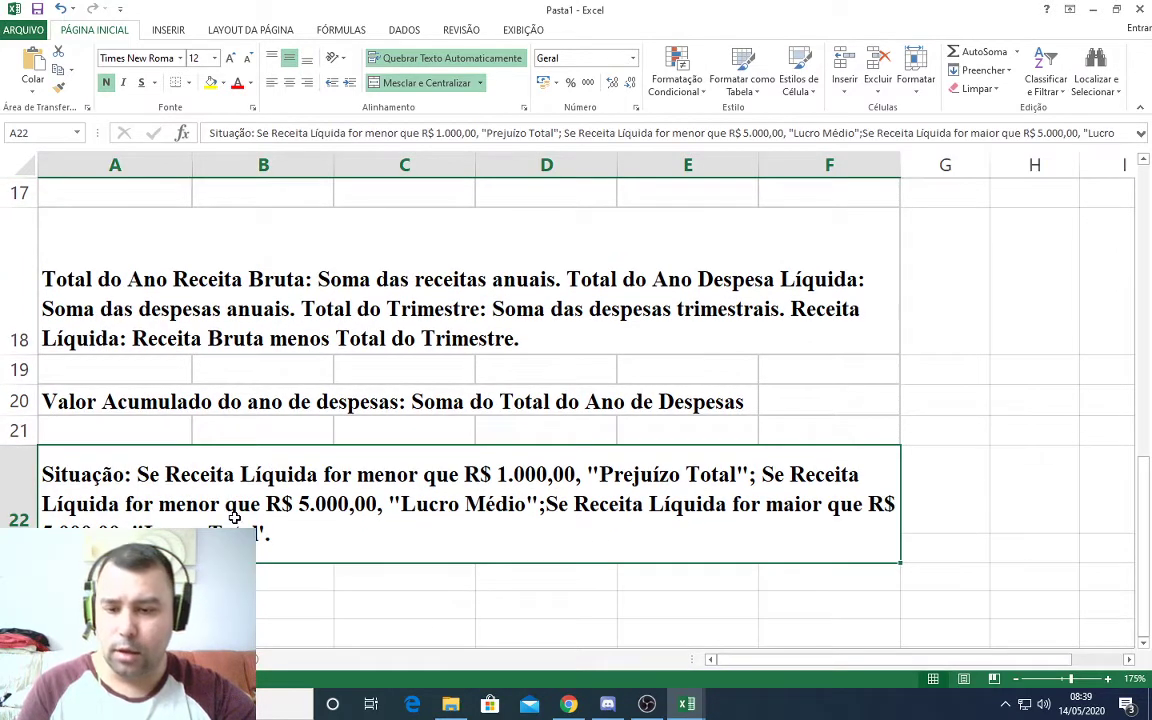
{"action": "scroll", "coordinate": [275, 505], "scroll_direction": "up", "scroll_amount": 1}
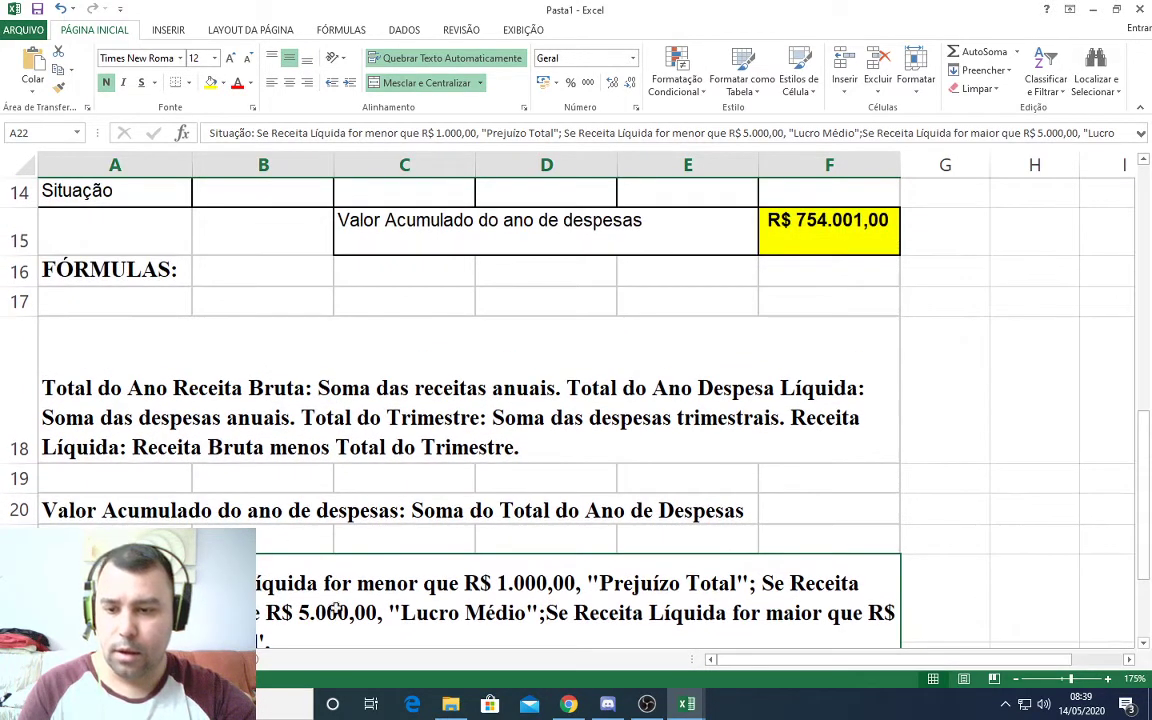
{"action": "left_click_drag", "start_coordinate": [22, 322], "coordinate": [20, 512]}
{"action": "right_click", "coordinate": [24, 478]}
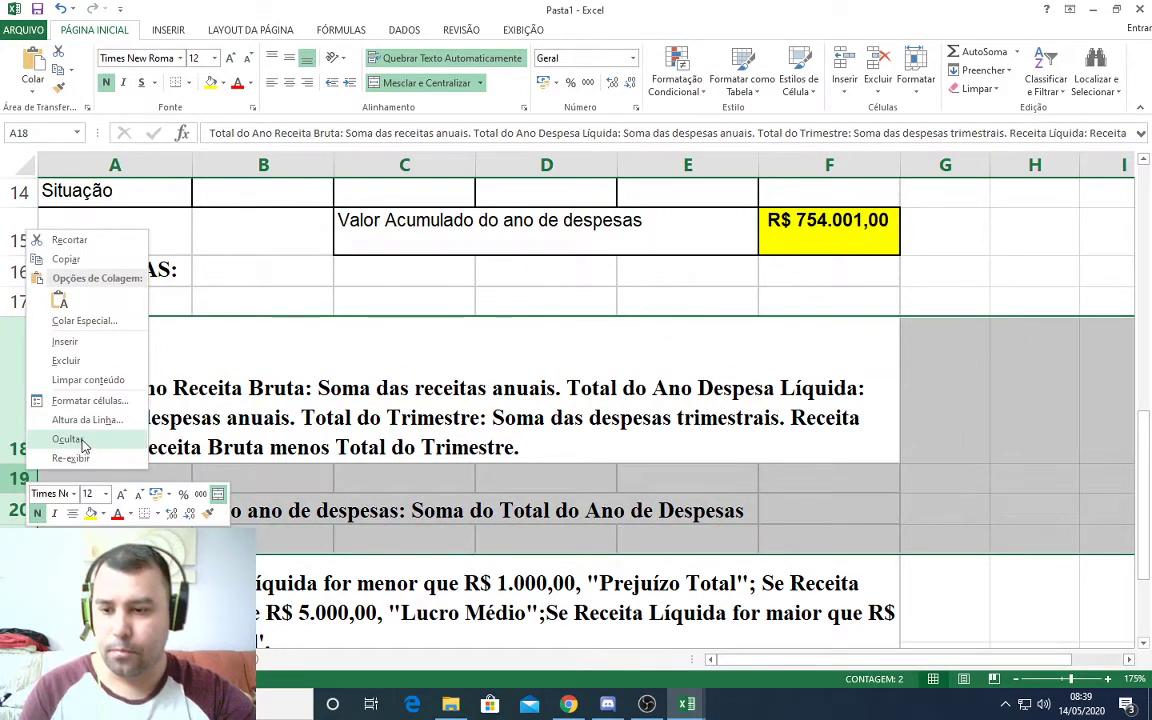
{"action": "left_click", "coordinate": [84, 360]}
Review the Situação criteria and begin a formula in B14 for the Jan-Mar situation.
{"action": "left_click", "coordinate": [381, 352]}
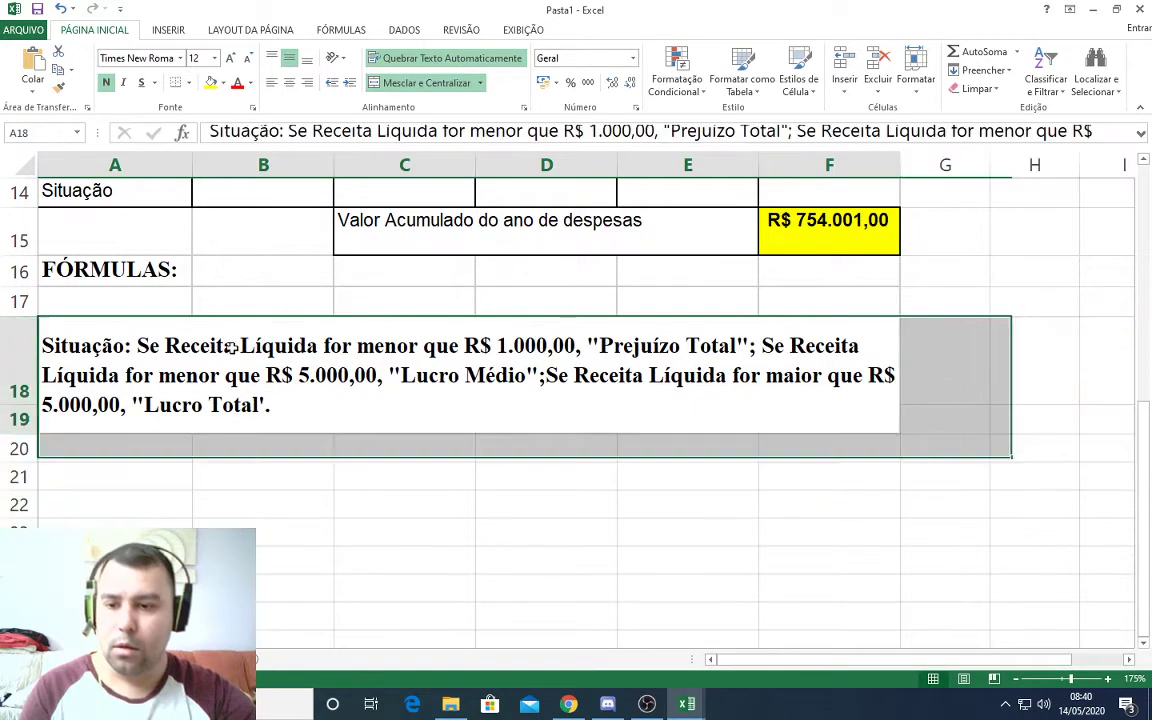
{"action": "scroll", "coordinate": [400, 360], "scroll_direction": "up", "scroll_amount": 2}
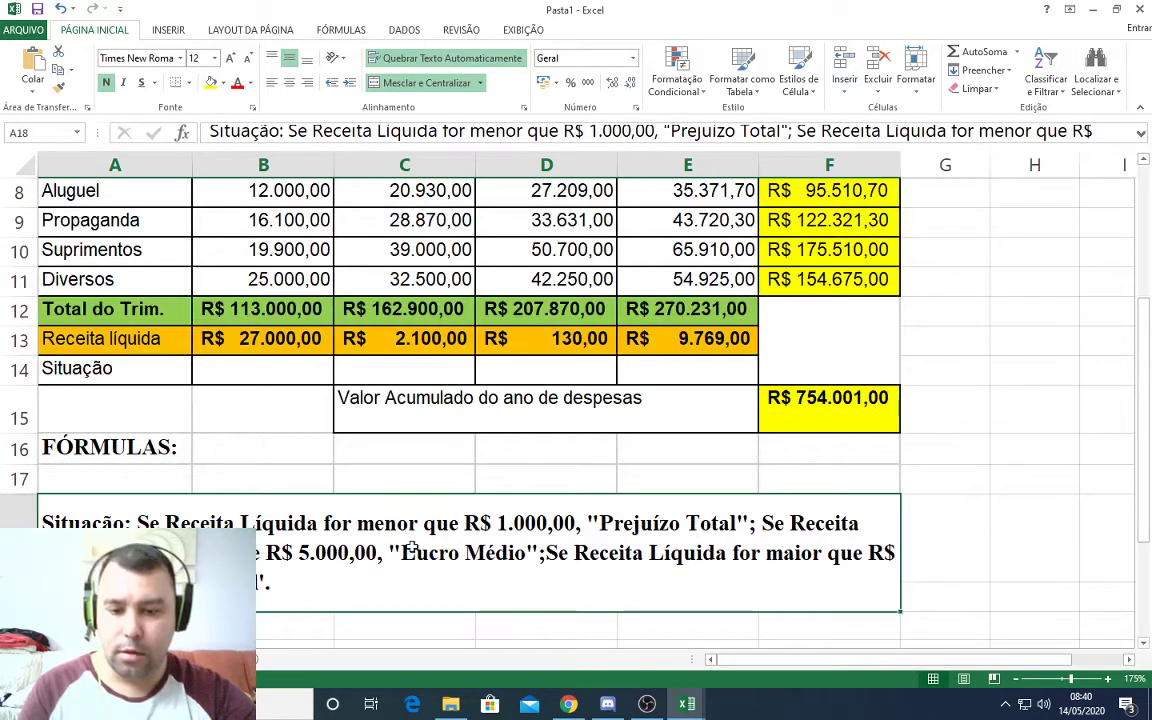
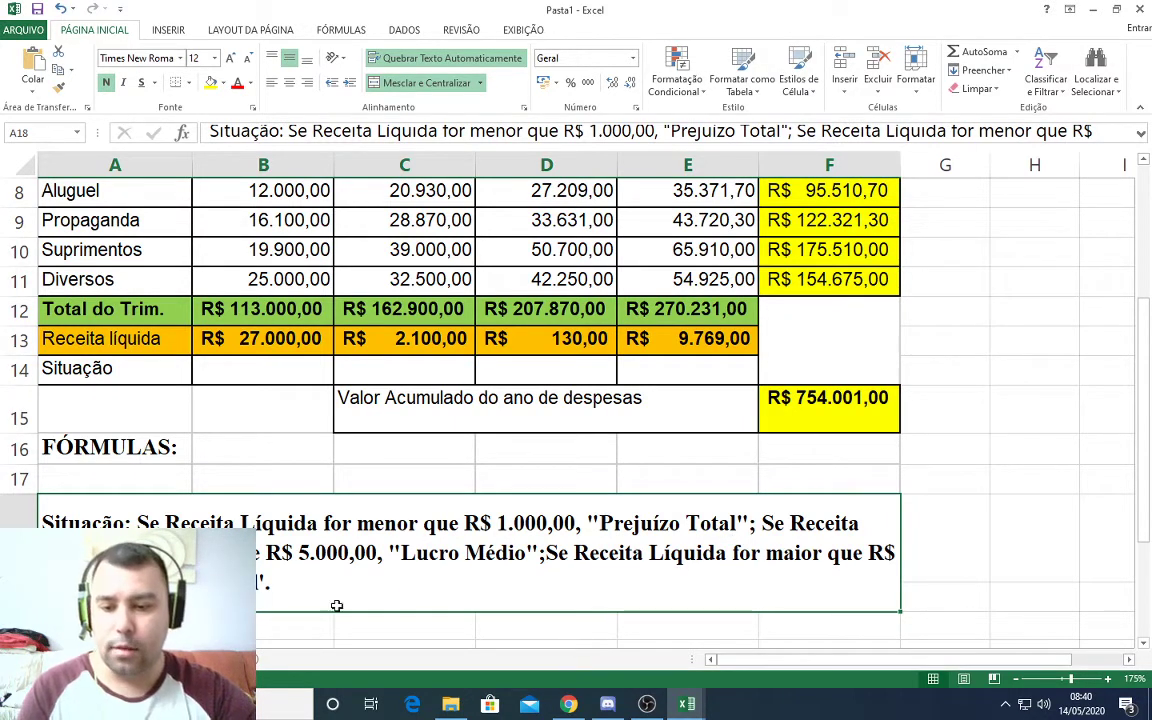
{"action": "scroll", "coordinate": [440, 585], "scroll_direction": "up", "scroll_amount": 1}
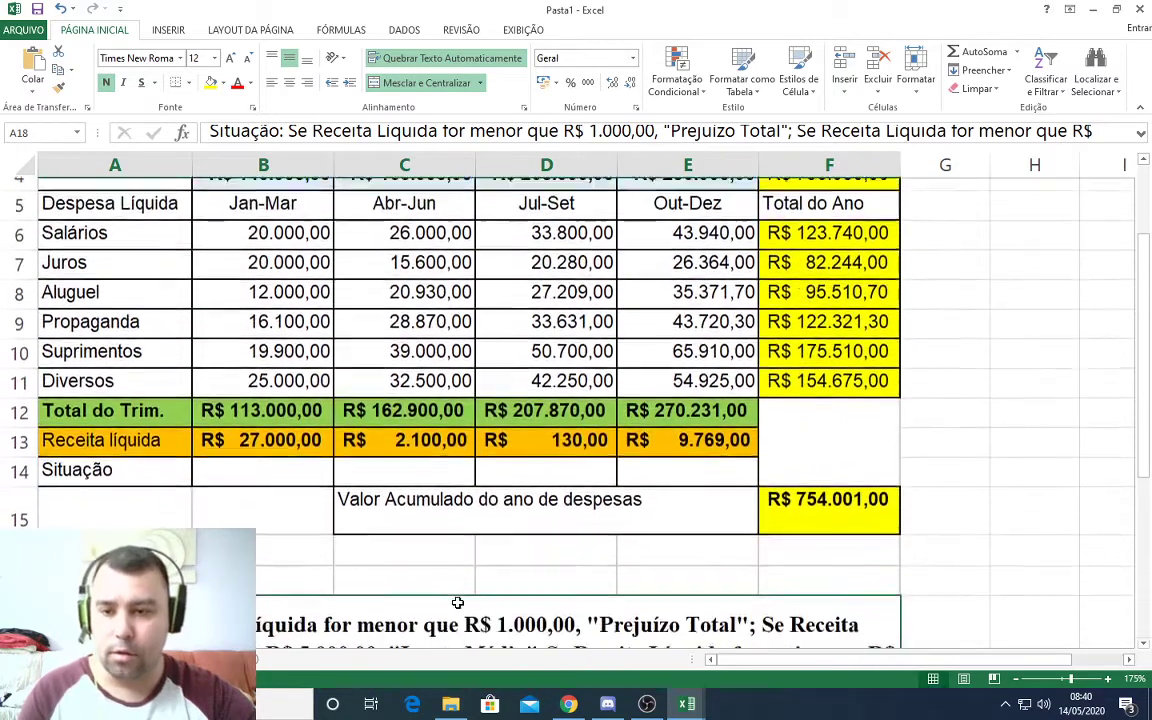
{"action": "scroll", "coordinate": [457, 602], "scroll_direction": "down", "scroll_amount": 1}
{"action": "left_click", "coordinate": [264, 378]}
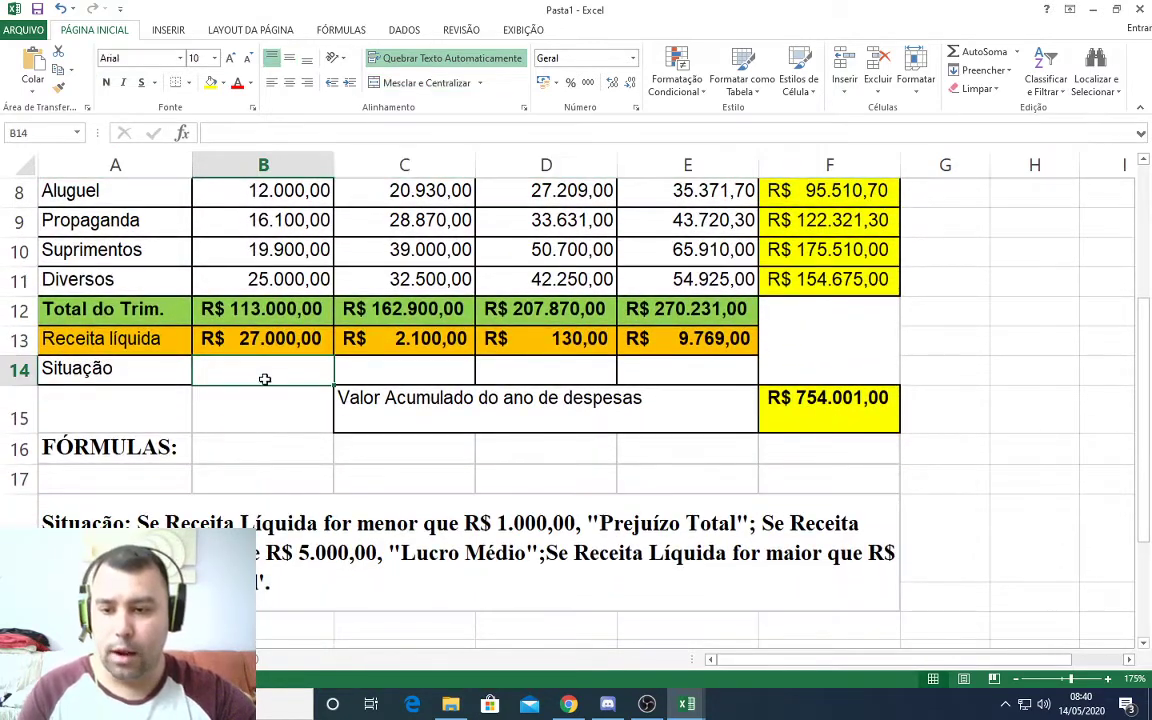
{"action": "type", "text": "="}
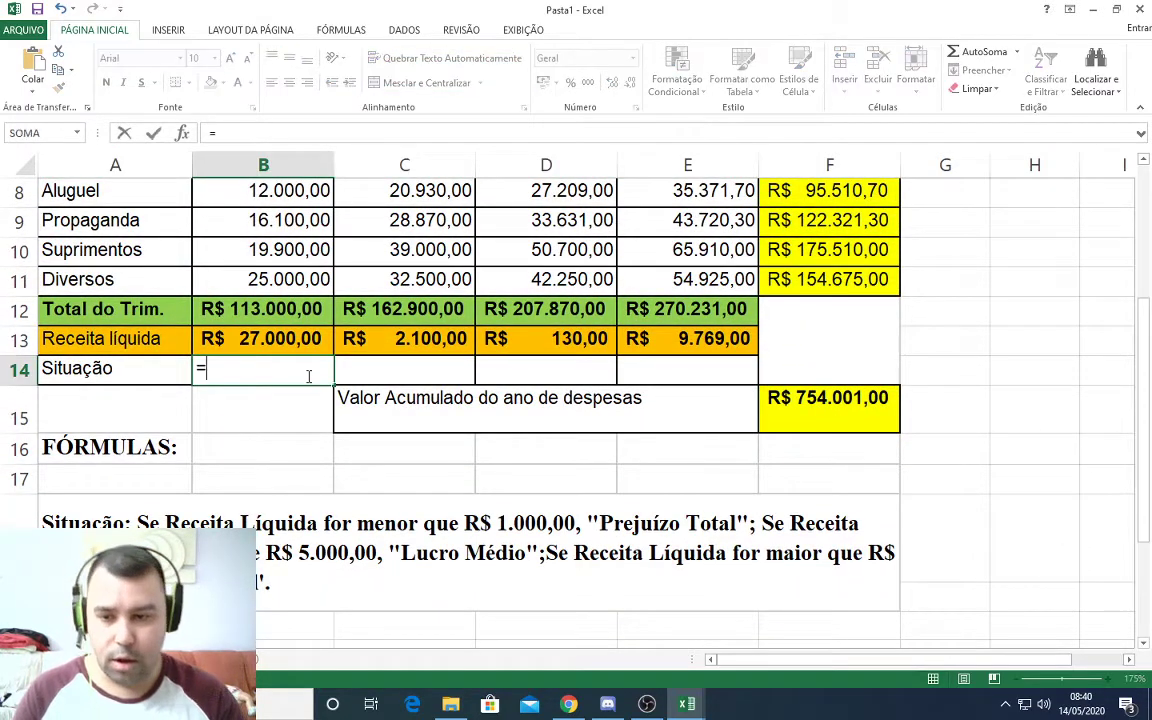
Build the first SE condition in B14 so that it returns "prejuizo total" when B13 is less than 1000.
{"action": "type", "text": "se"}
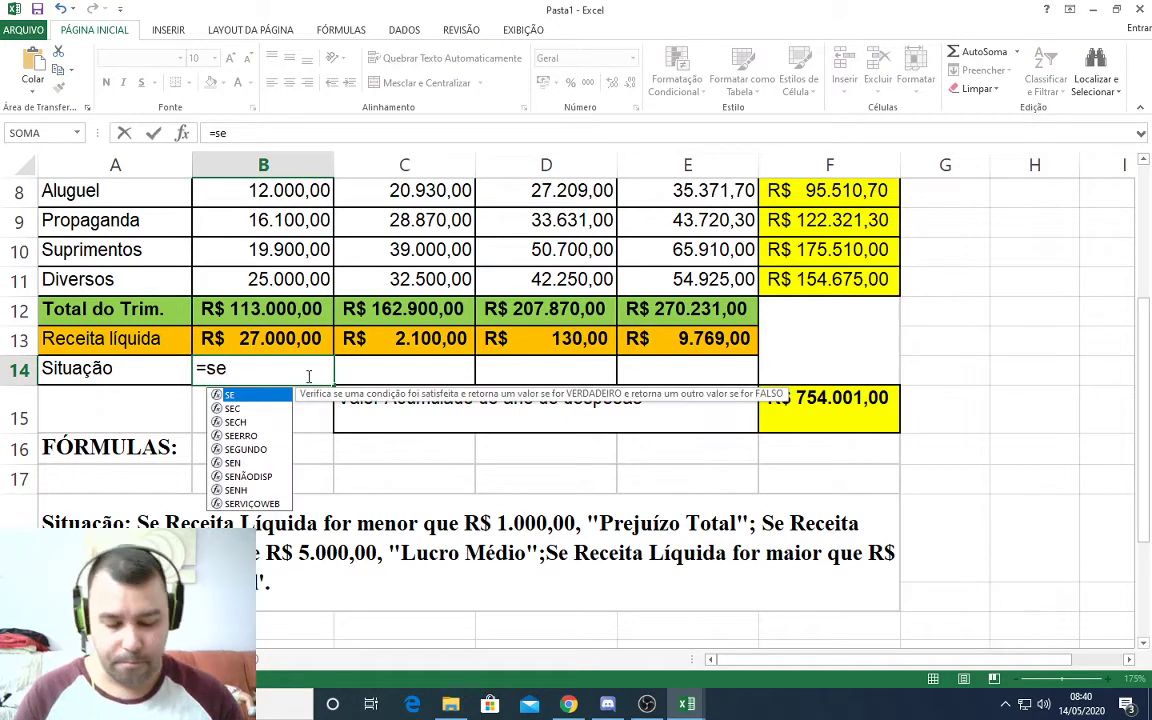
{"action": "type", "text": "("}
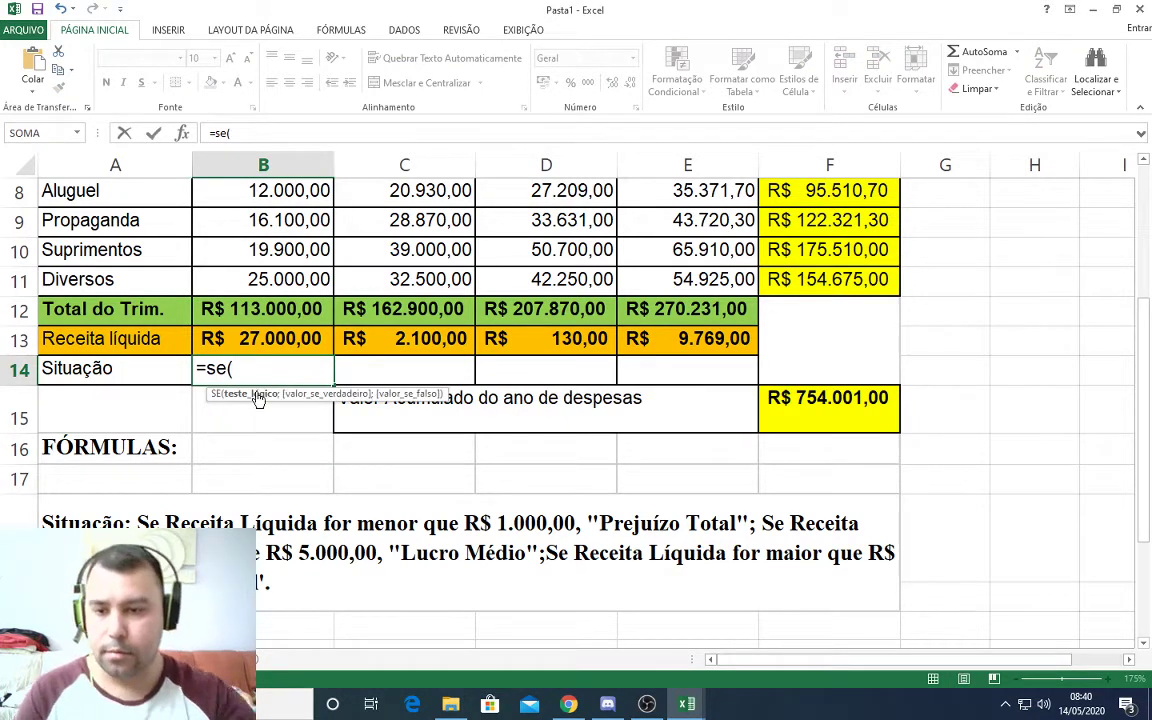
{"action": "left_click", "coordinate": [283, 340]}
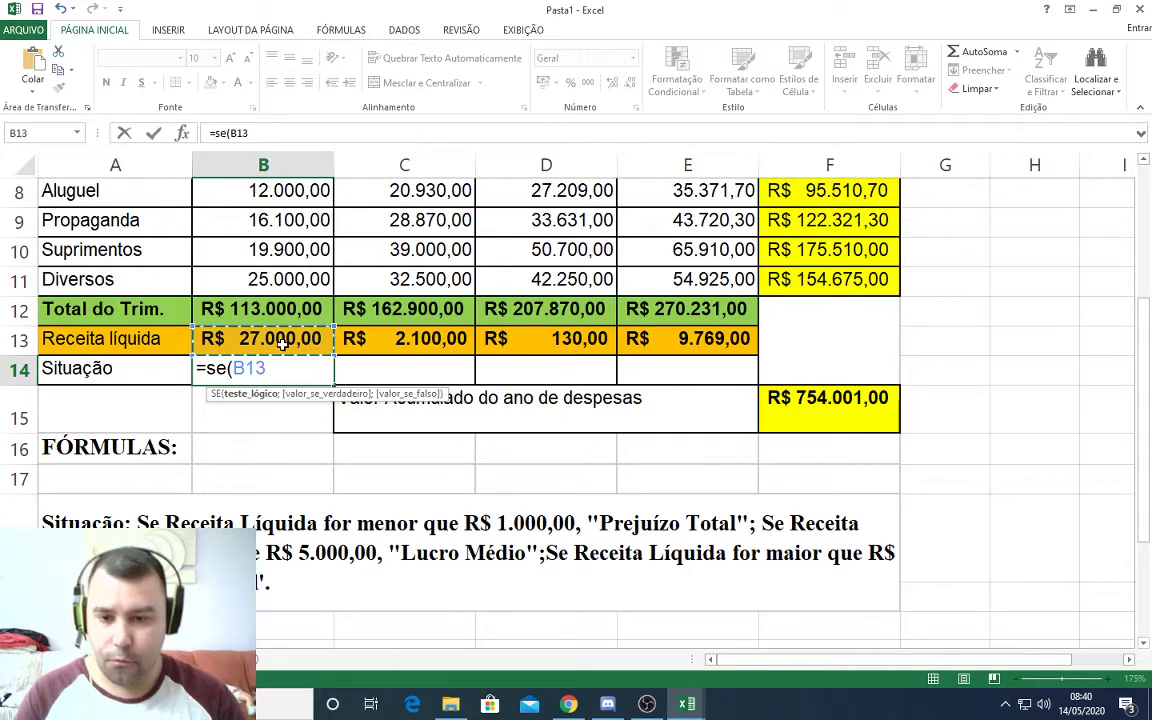
{"action": "type", "text": "<"}
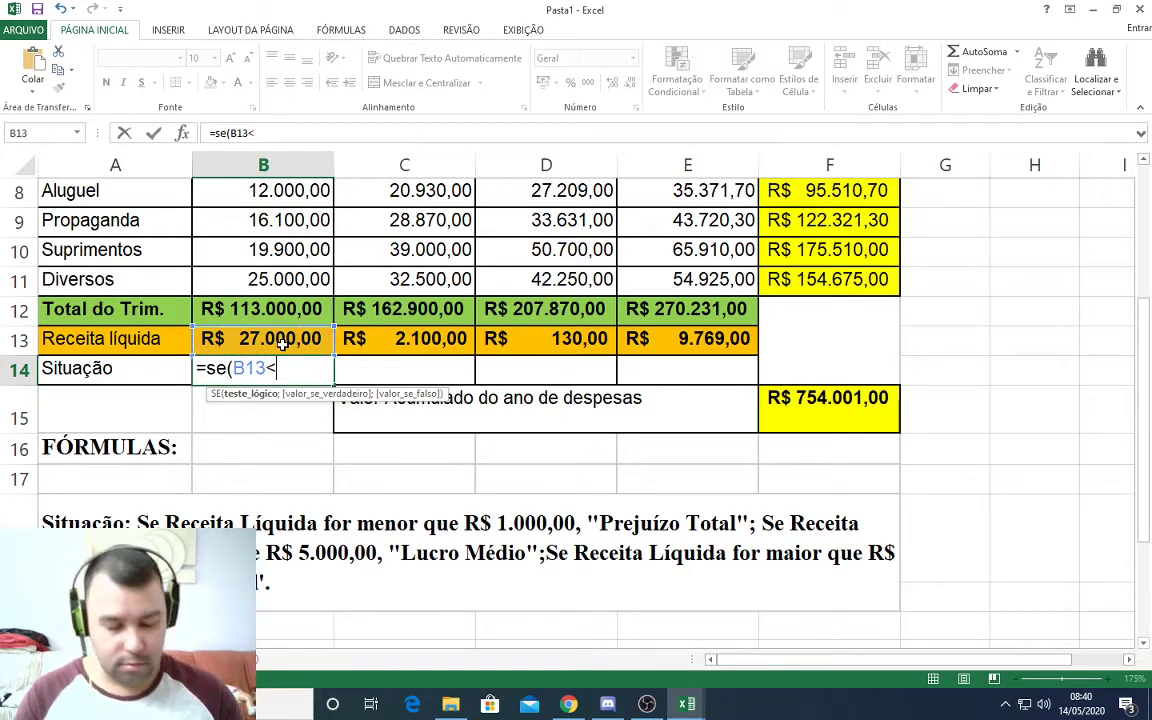
{"action": "type", "text": "1000"}
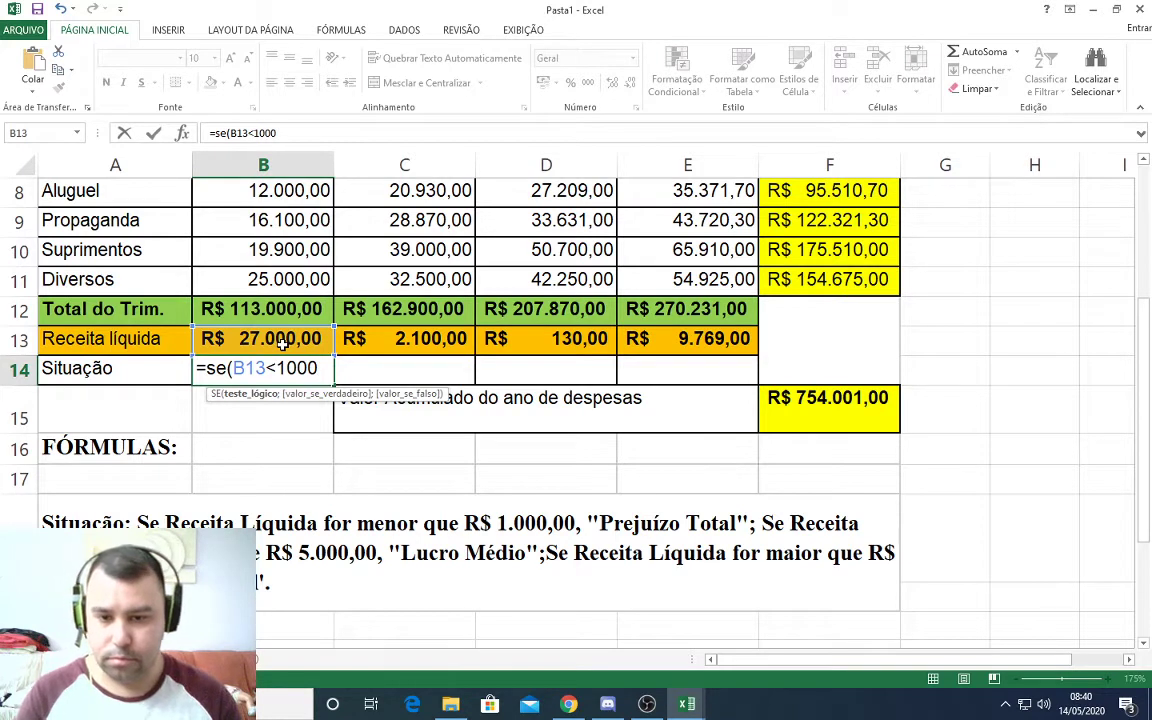
{"action": "type", "text": ";"}
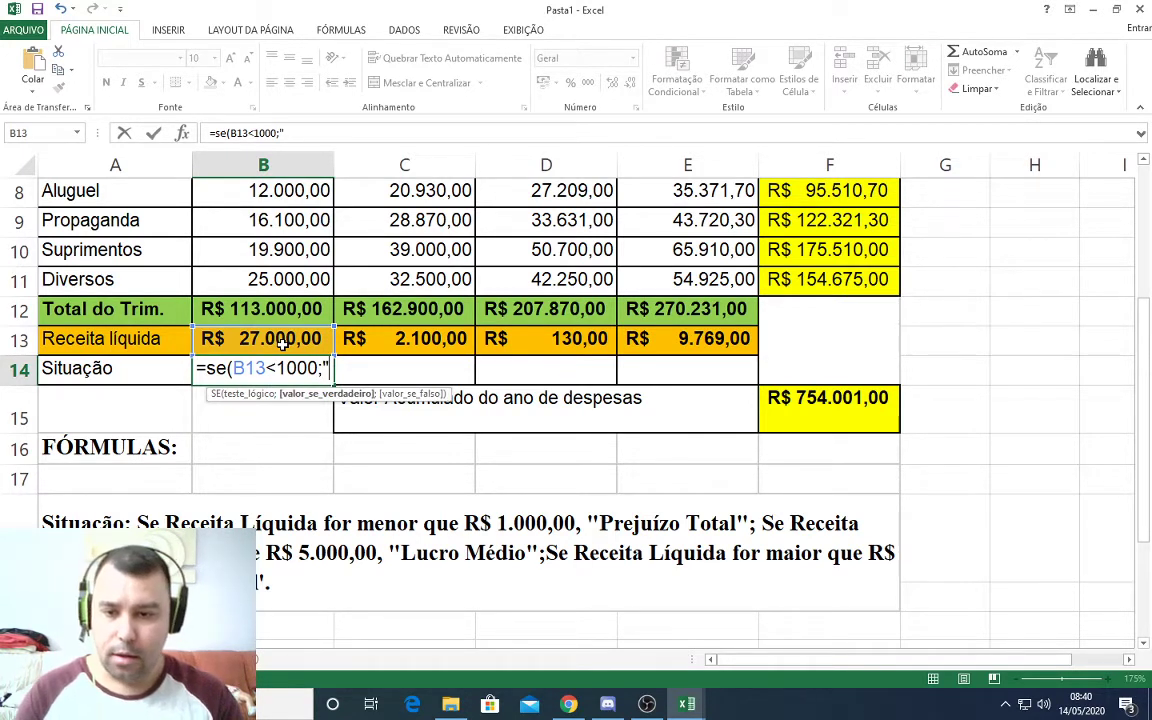
{"action": "type", "text": "\""}
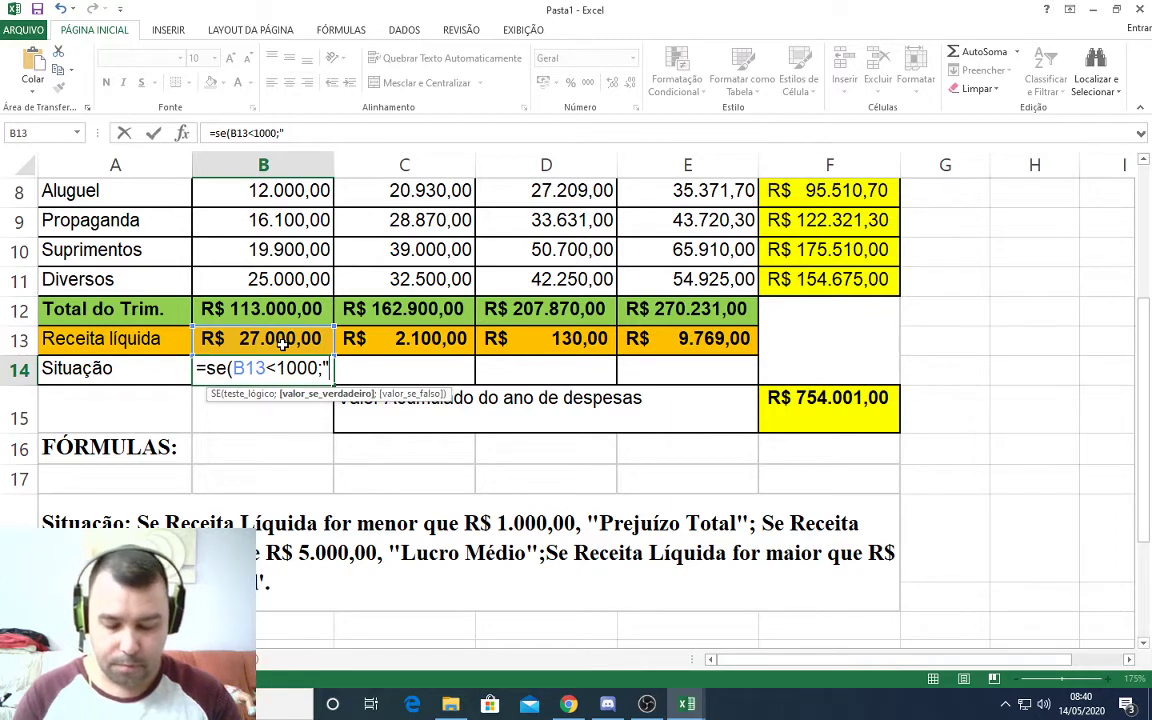
{"action": "type", "text": "pre"}
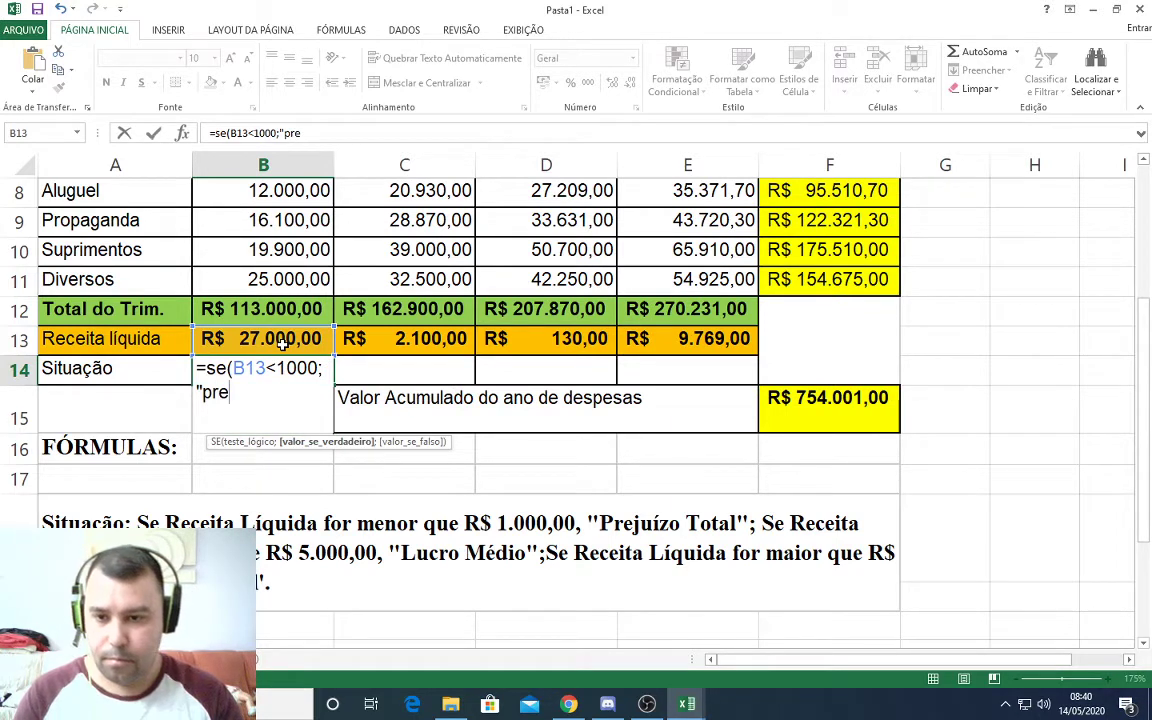
{"action": "type", "text": "juiso"}
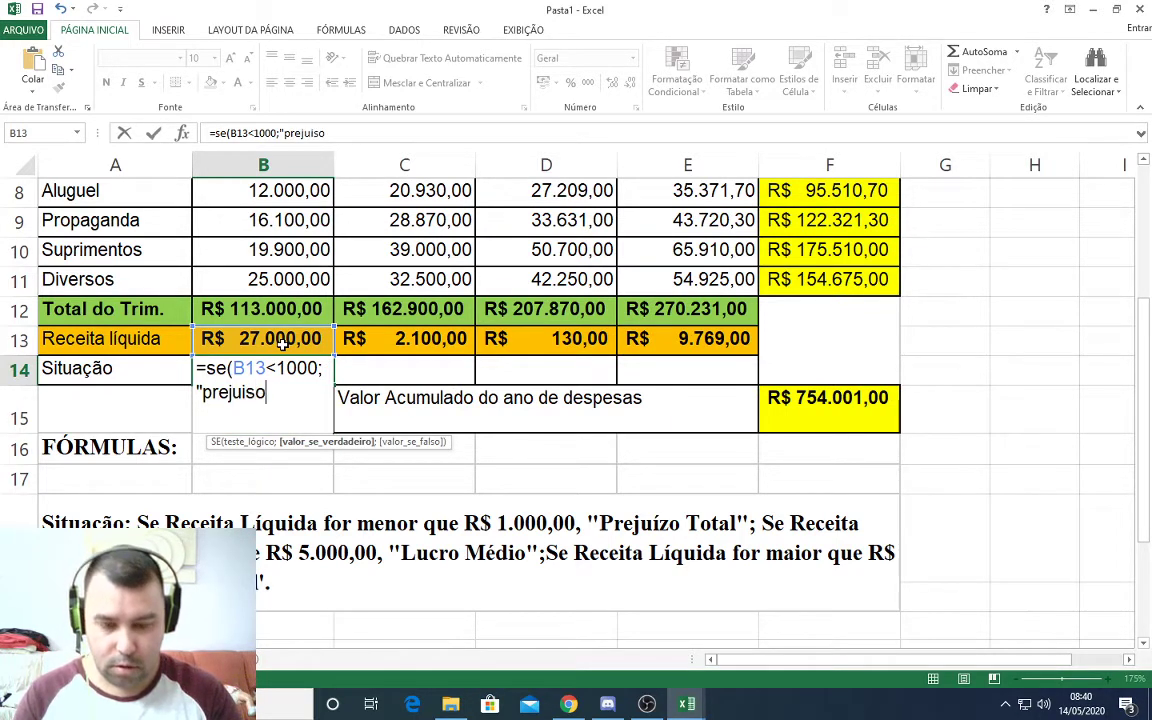
{"action": "key", "text": "BackSpace"}
{"action": "key", "text": "BackSpace"}
{"action": "type", "text": "z"}
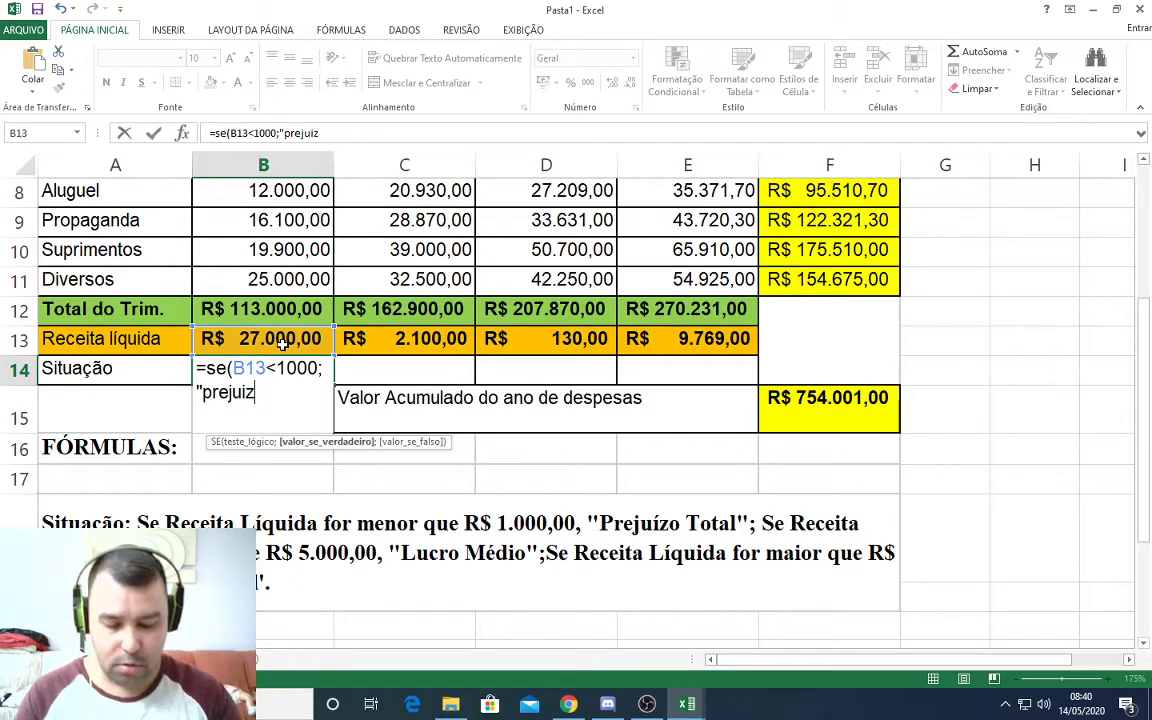
{"action": "type", "text": "o total"}
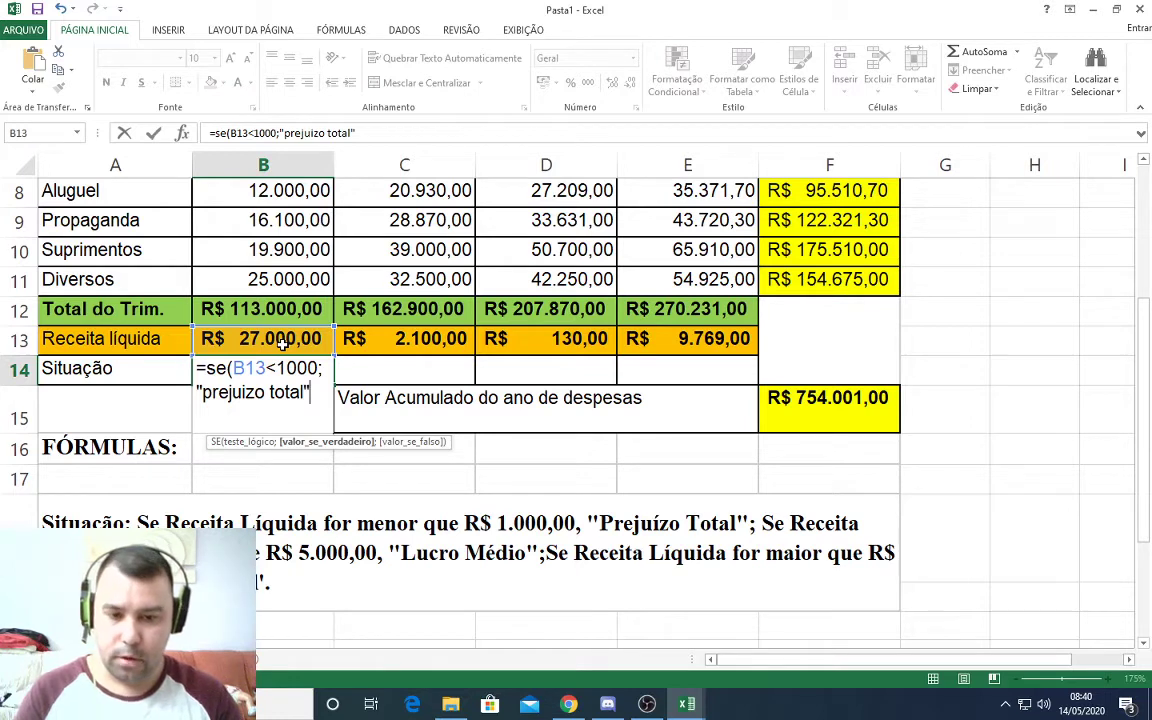
{"action": "type", "text": "\";"}
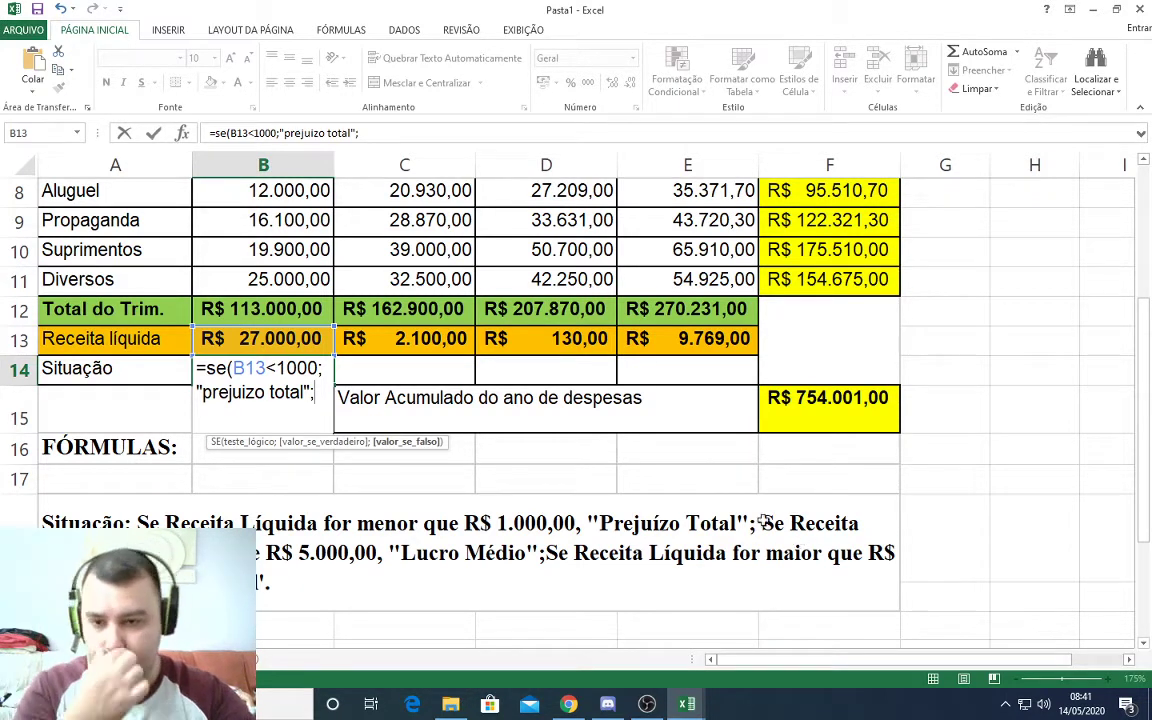
Nest a second SE as the false result, returning "lucro médio" when B13 is less than 5000.
{"action": "type", "text": "se"}
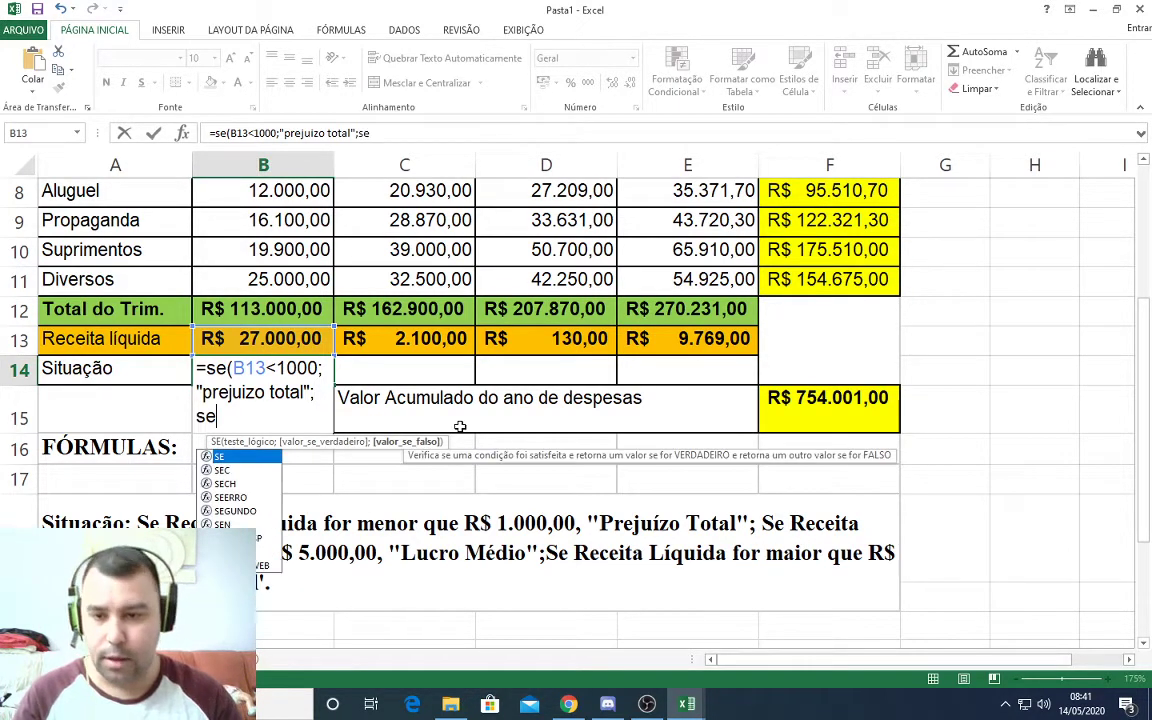
{"action": "type", "text": "("}
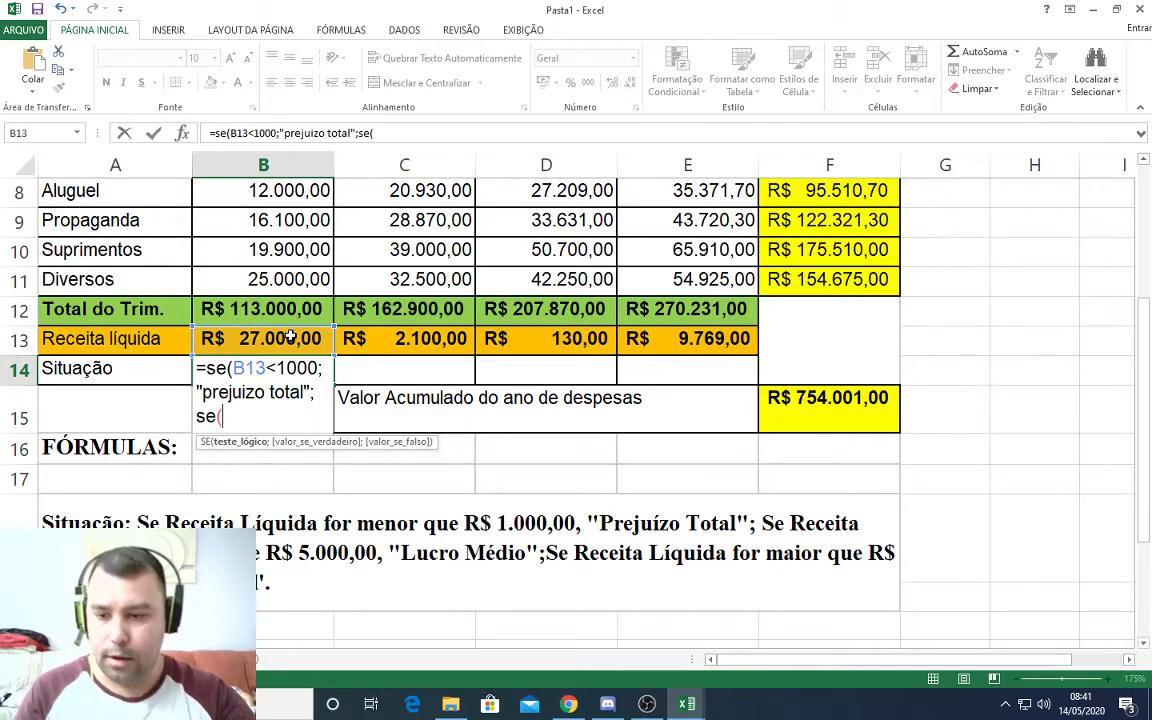
{"action": "left_click", "coordinate": [270, 338]}
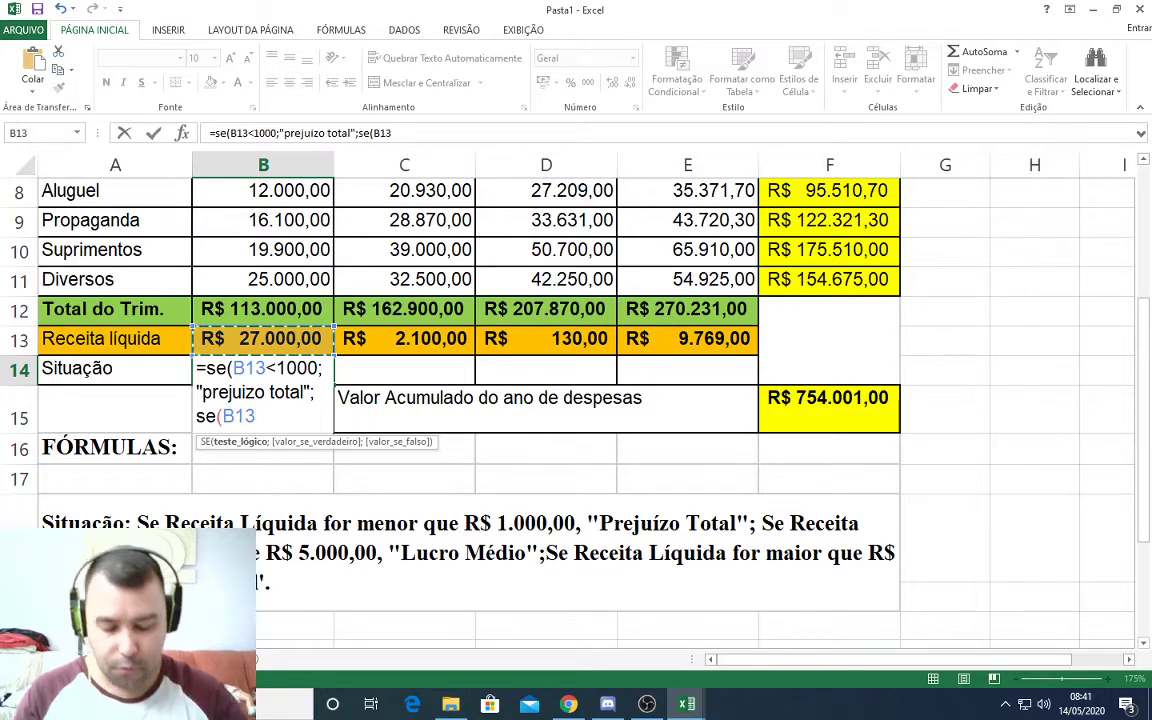
{"action": "type", "text": "<"}
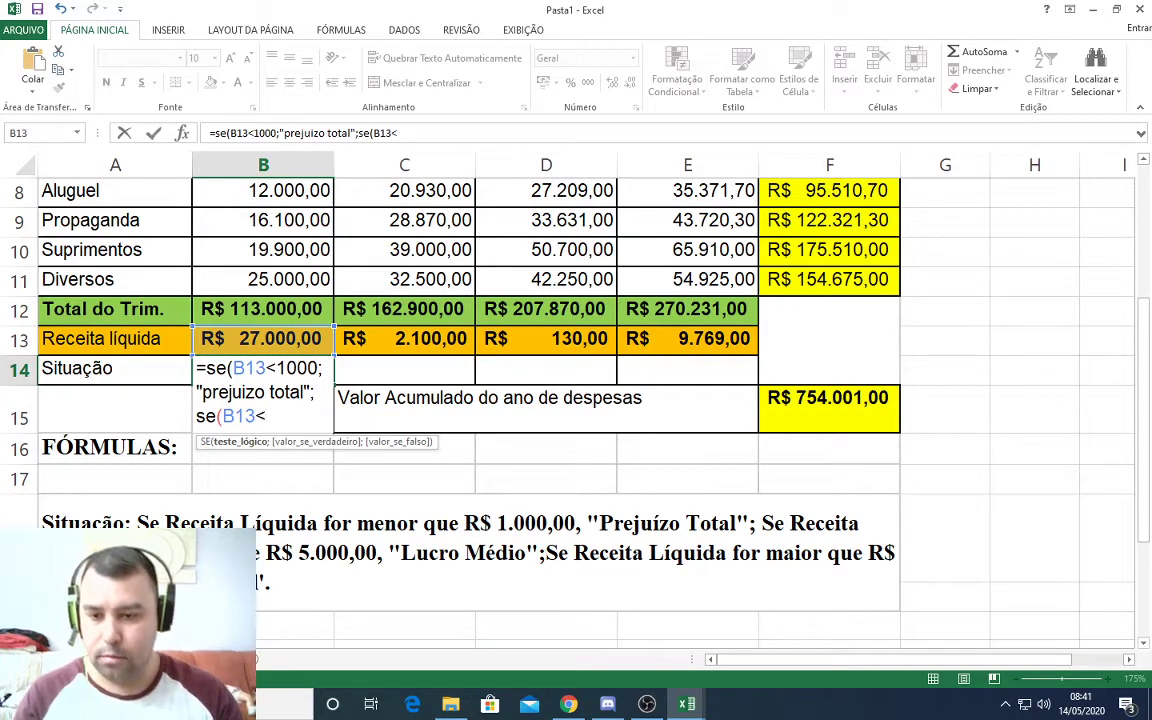
{"action": "type", "text": "500"}
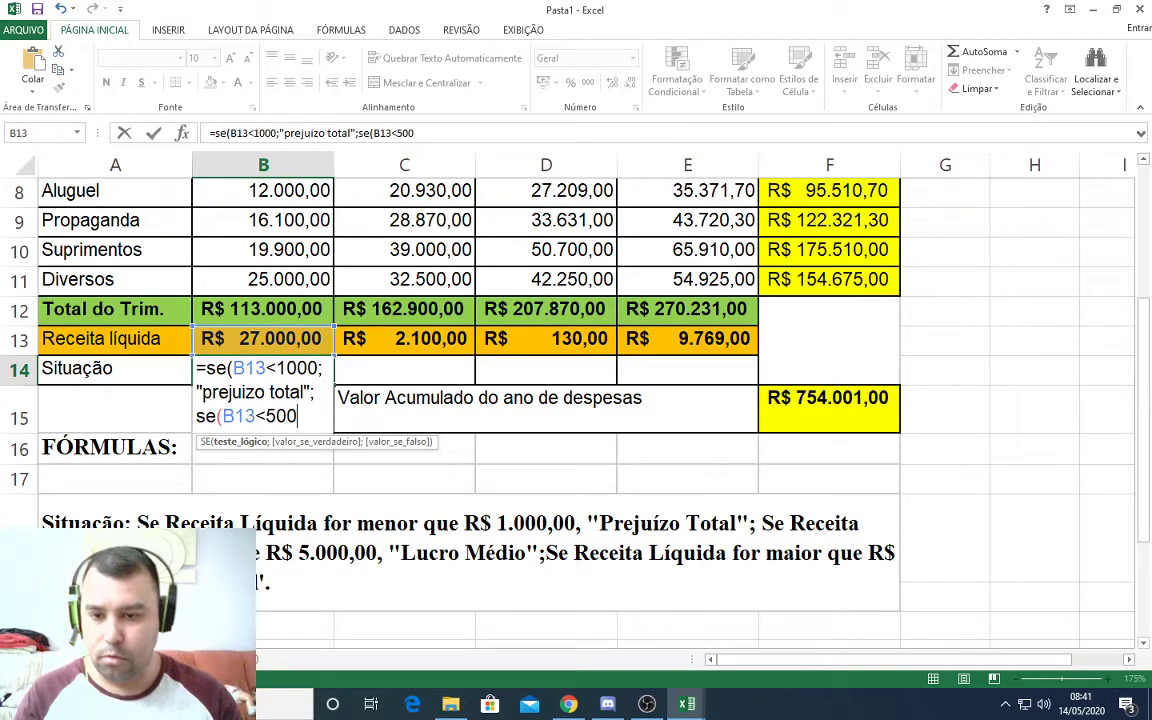
{"action": "type", "text": "0"}
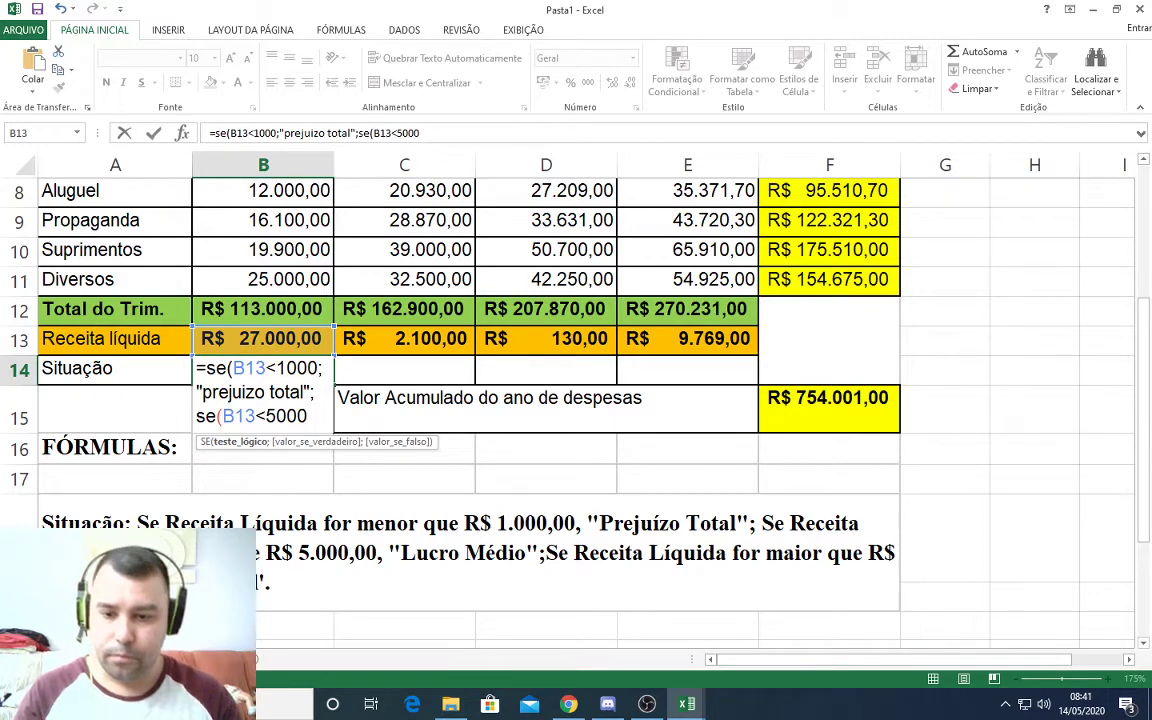
{"action": "type", "text": ";"}
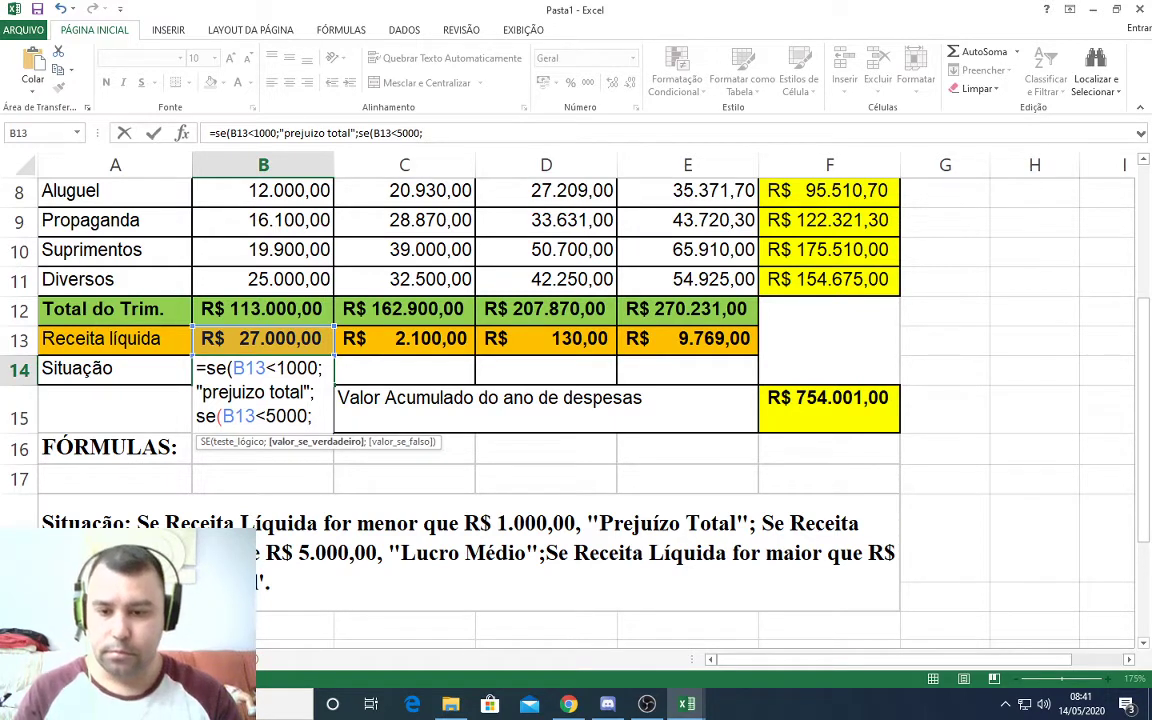
{"action": "type", "text": "\"lucro"}
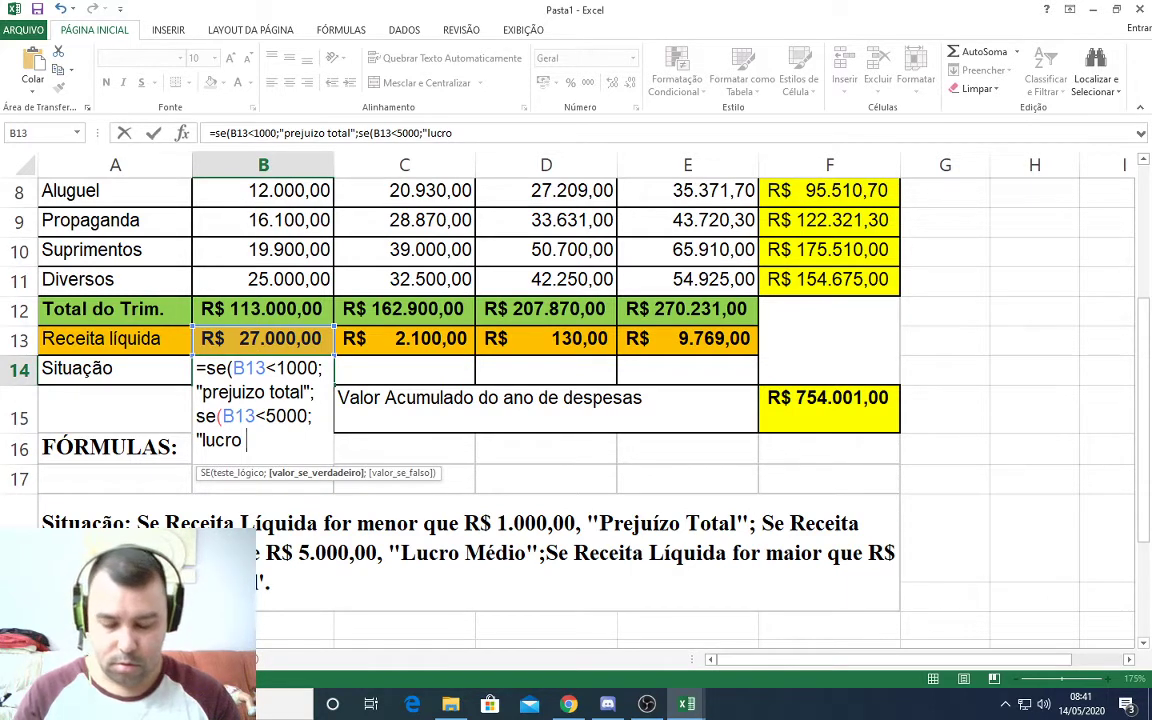
{"action": "type", "text": " médio"}
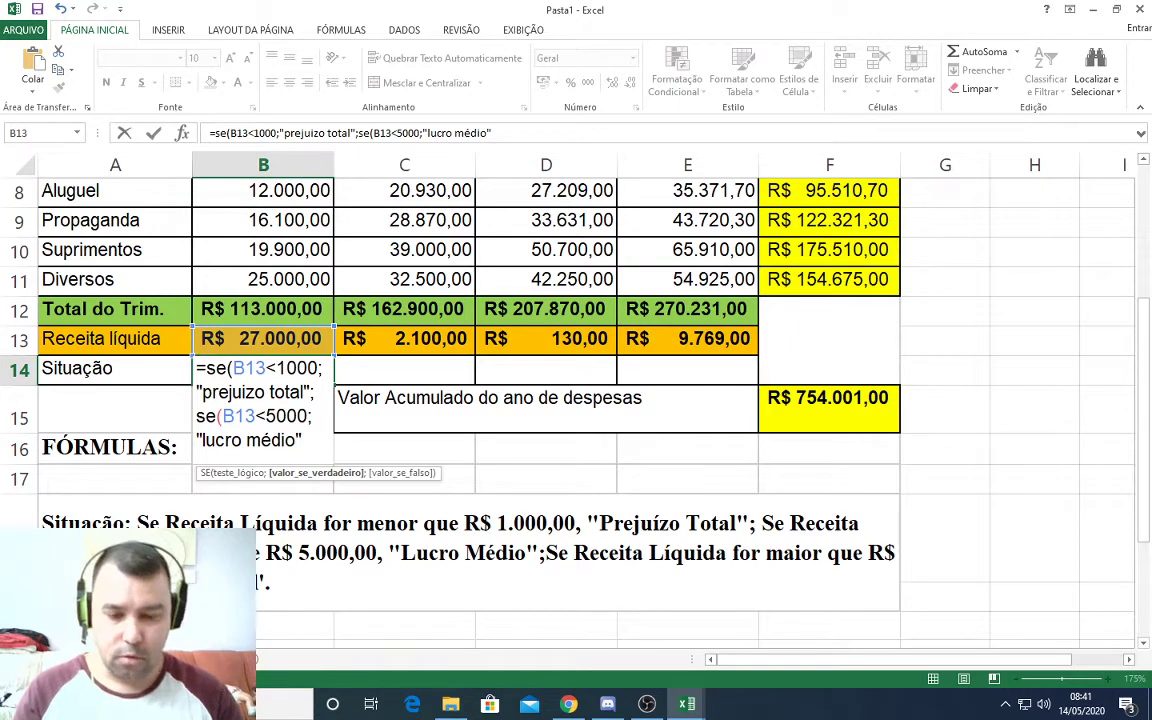
{"action": "type", "text": ";"}
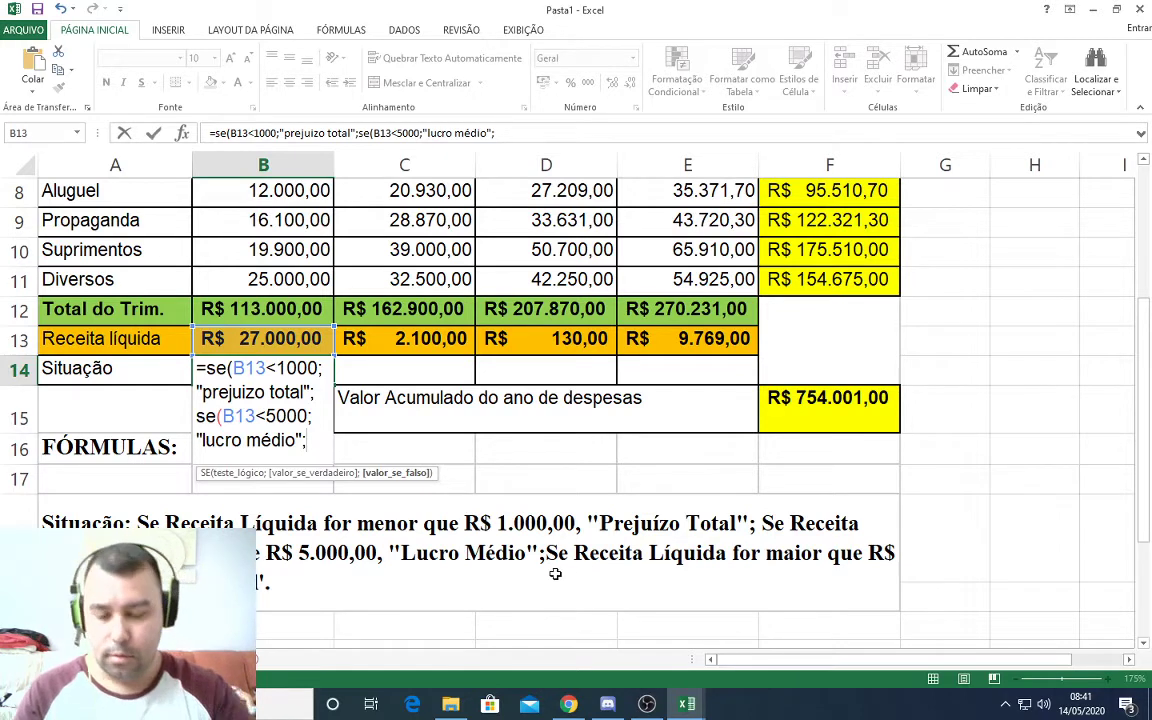
Nest a third SE returning "lucro total" when B13 is greater than 5000, close all three functions and commit the formula in B14.
{"action": "type", "text": "se"}
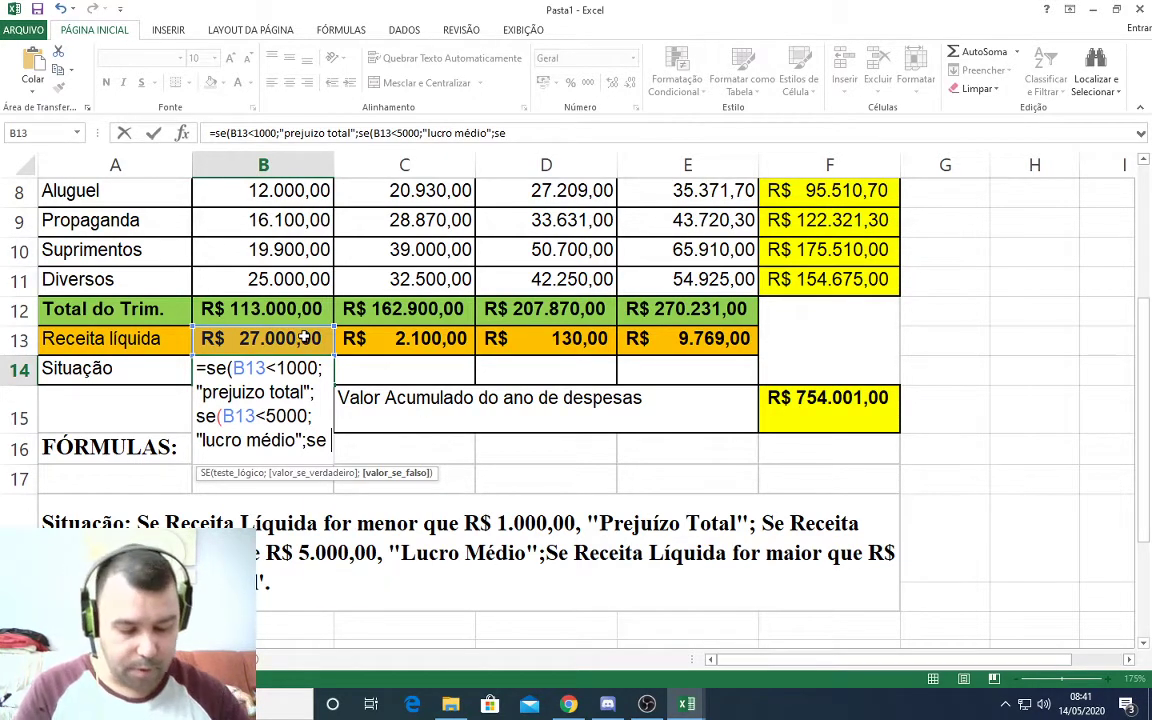
{"action": "key", "text": "BackSpace"}
{"action": "type", "text": "("}
{"action": "left_click", "coordinate": [270, 338]}
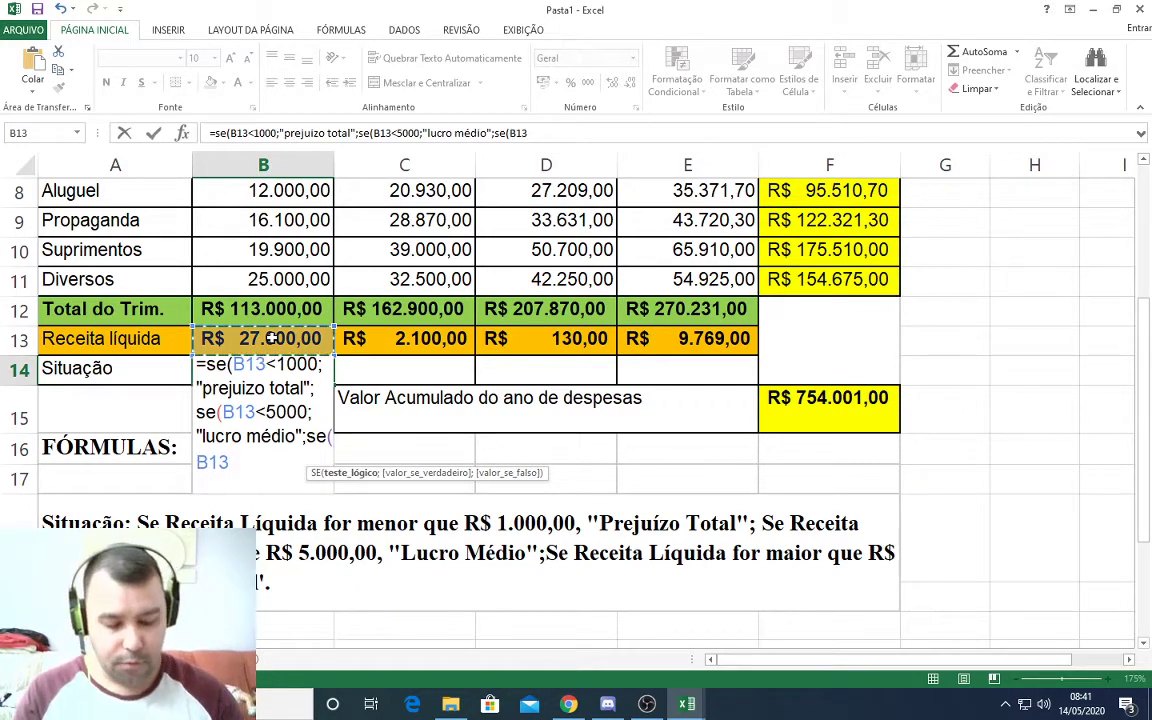
{"action": "type", "text": ">"}
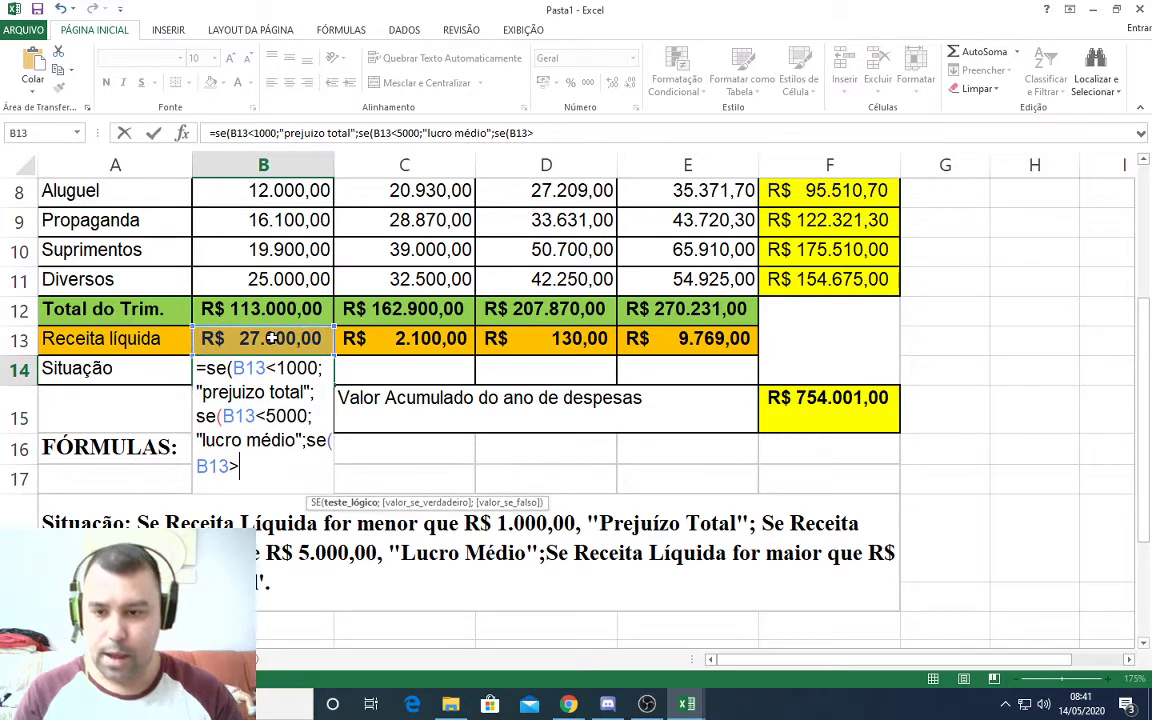
{"action": "type", "text": "5000"}
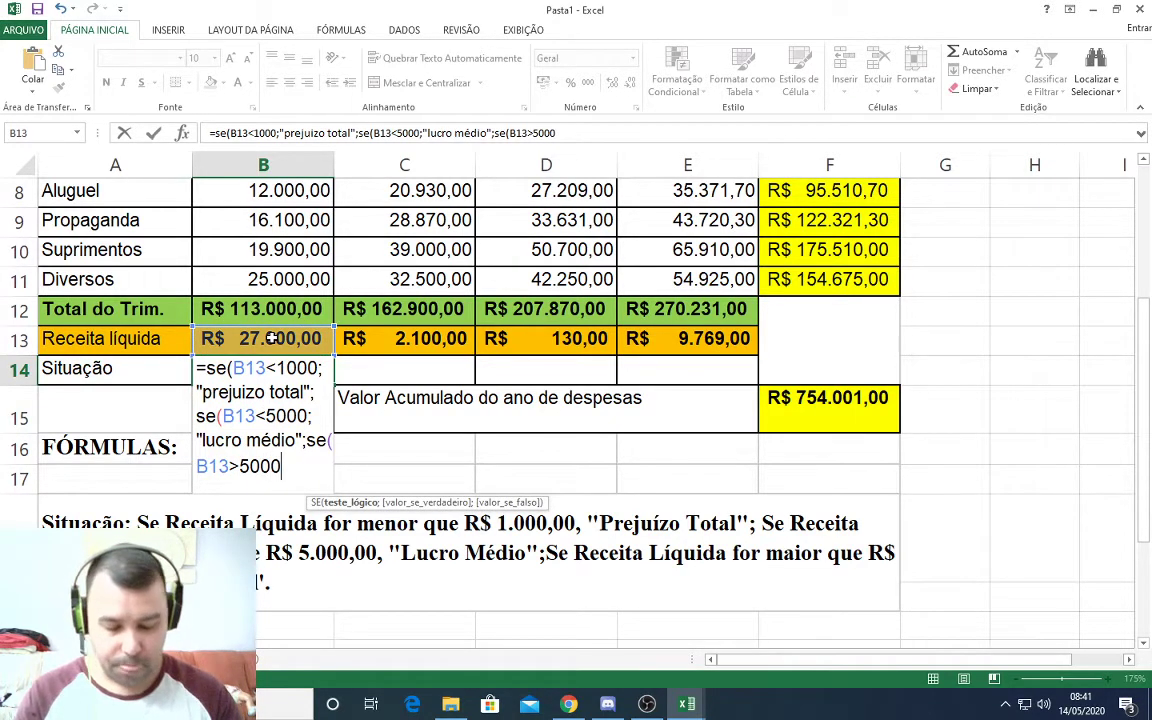
{"action": "type", "text": ";"}
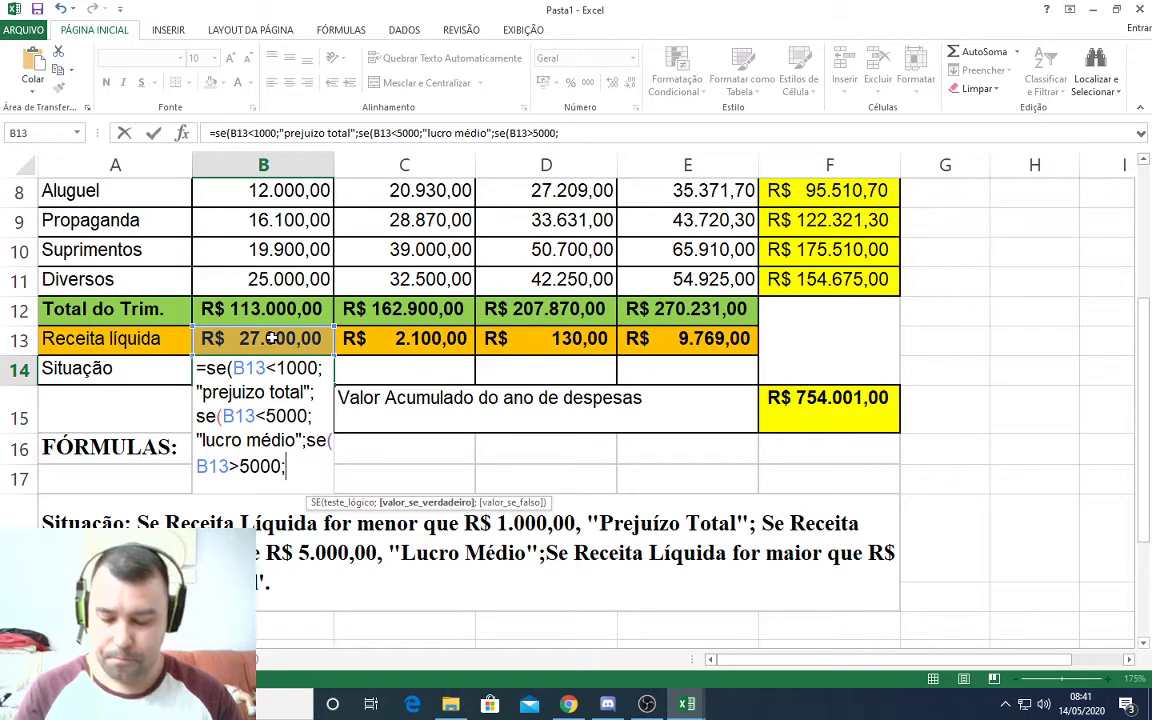
{"action": "type", "text": "\""}
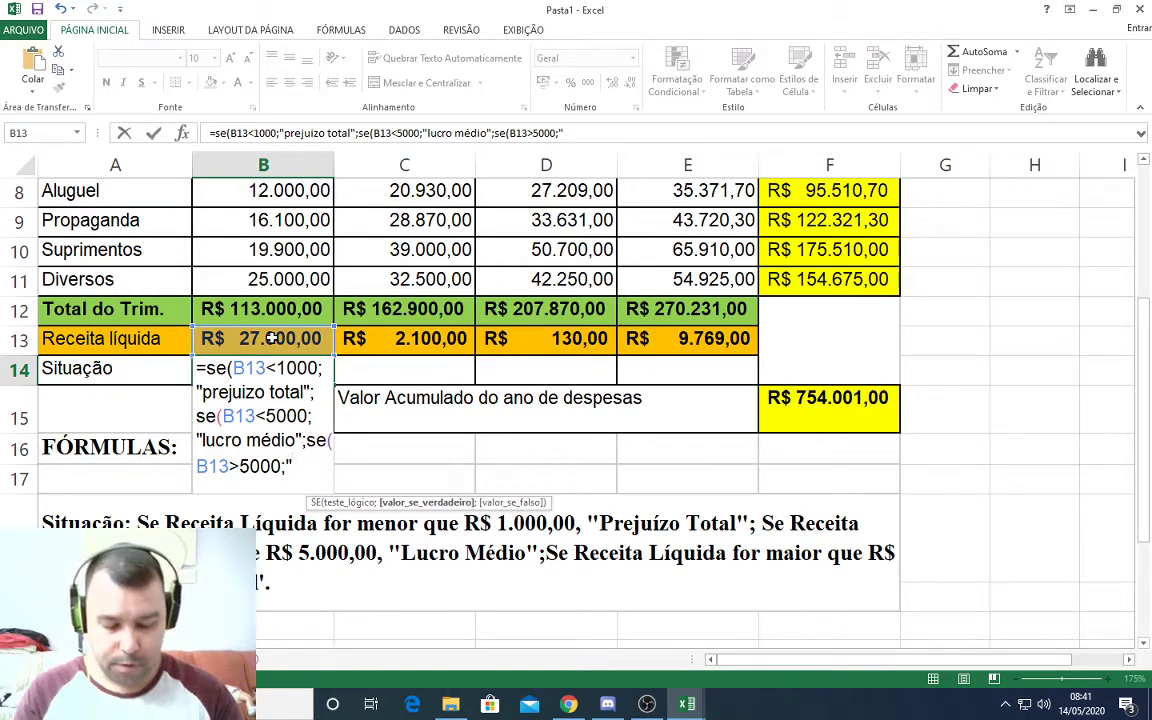
{"action": "type", "text": "lucro tot"}
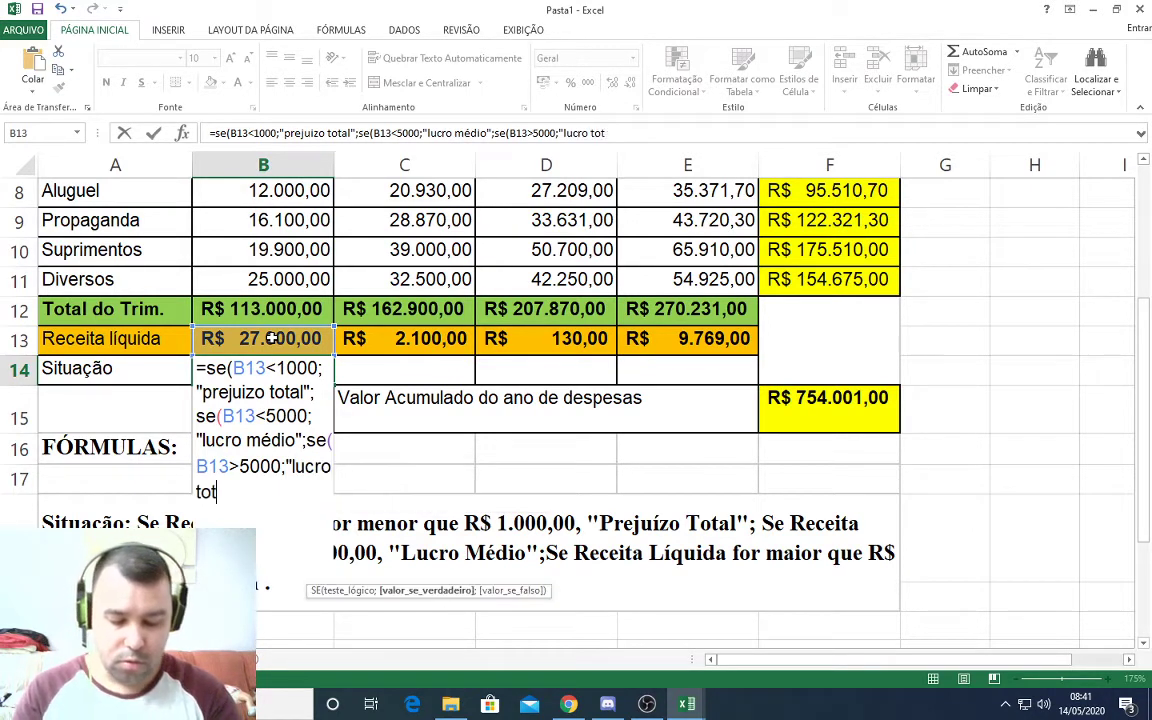
{"action": "type", "text": "al"}
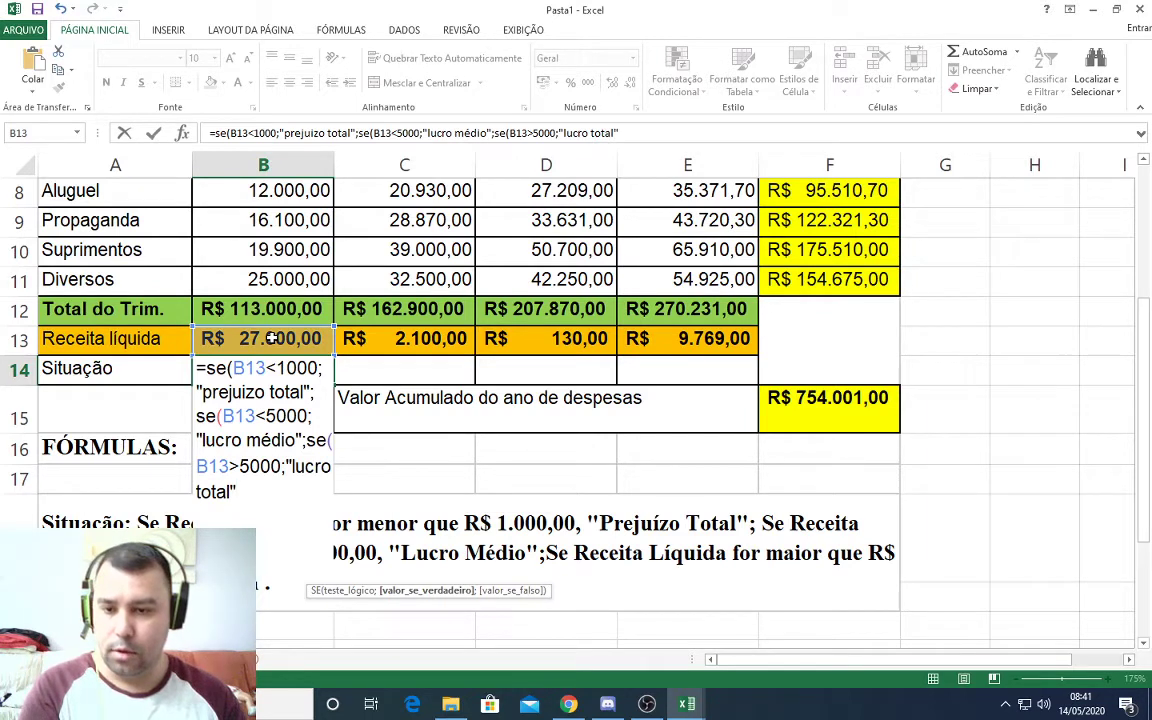
{"action": "type", "text": ")"}
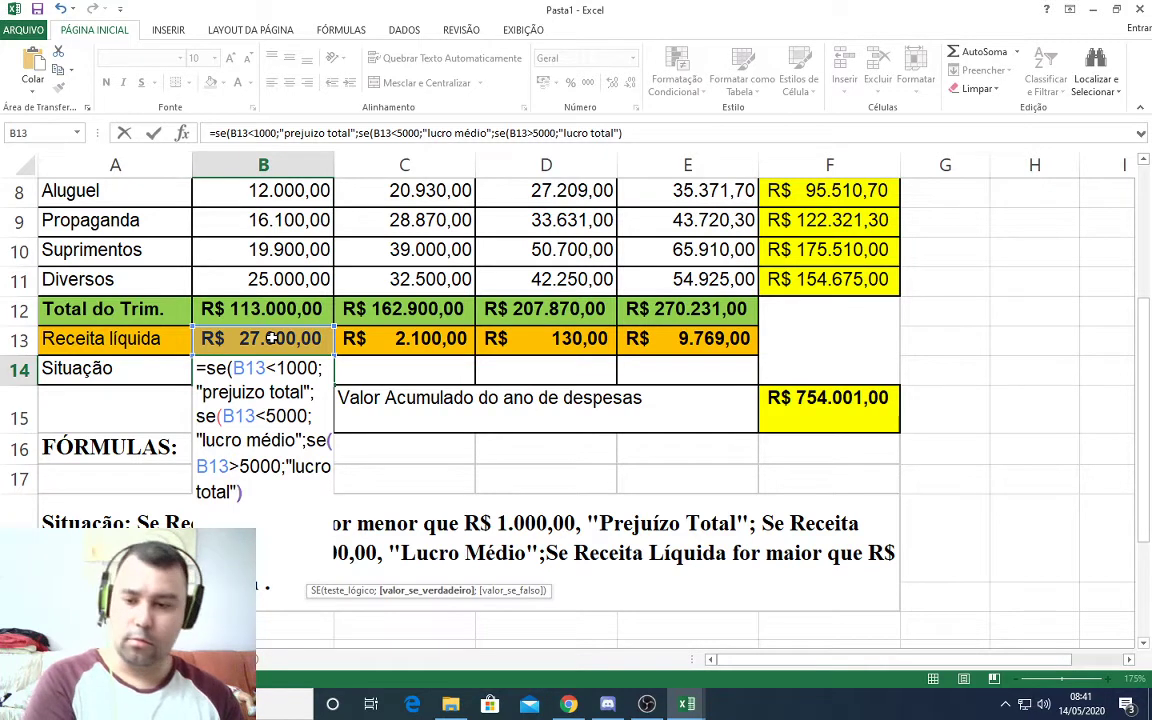
{"action": "type", "text": "))"}
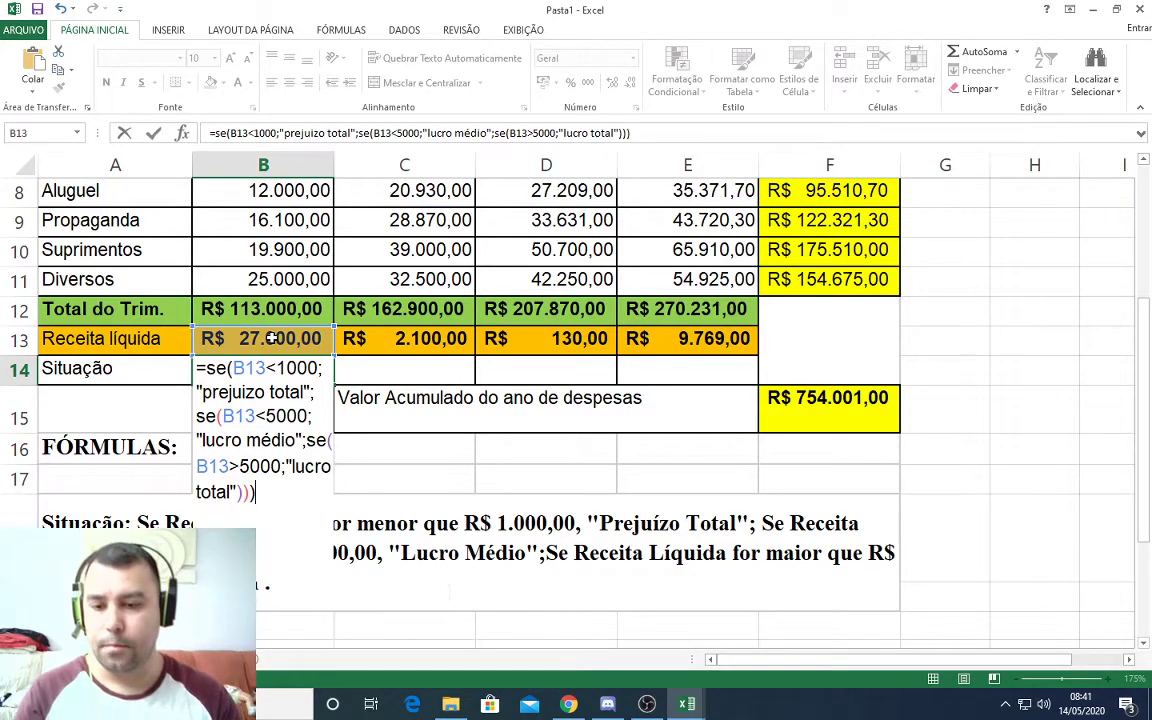
{"action": "key", "text": "Return"}
{"action": "key", "text": "Up"}
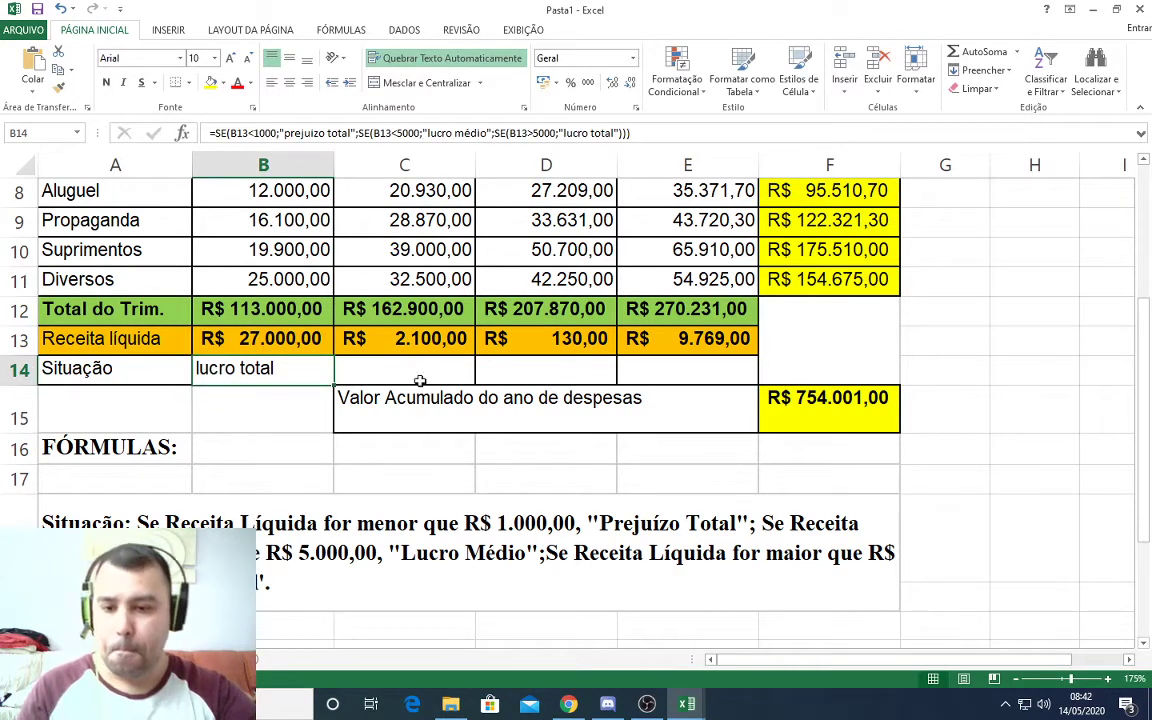
Fill the Situação formula from B14 across C14:E14.
{"action": "left_click", "coordinate": [245, 328]}
{"action": "left_click", "coordinate": [323, 372]}
{"action": "left_click_drag", "start_coordinate": [323, 372], "coordinate": [733, 375]}
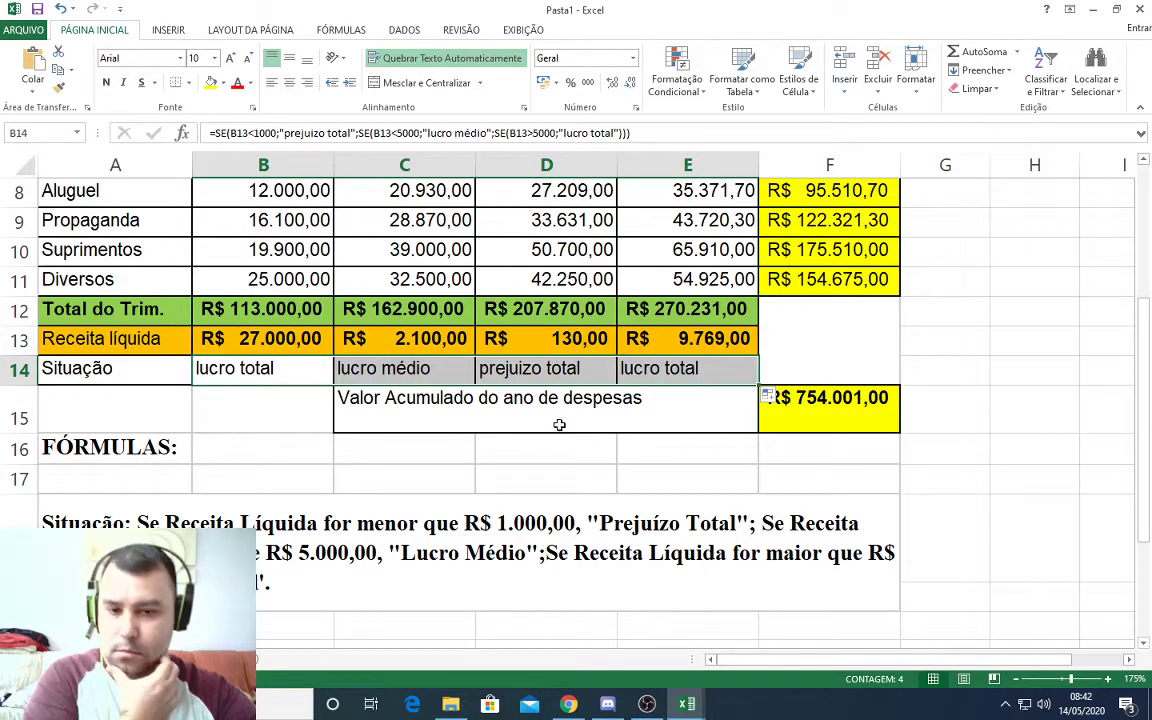
Make the Situação results in B14:E14 bold and centre them horizontally.
{"action": "left_click", "coordinate": [107, 83]}
{"action": "left_click", "coordinate": [289, 84]}
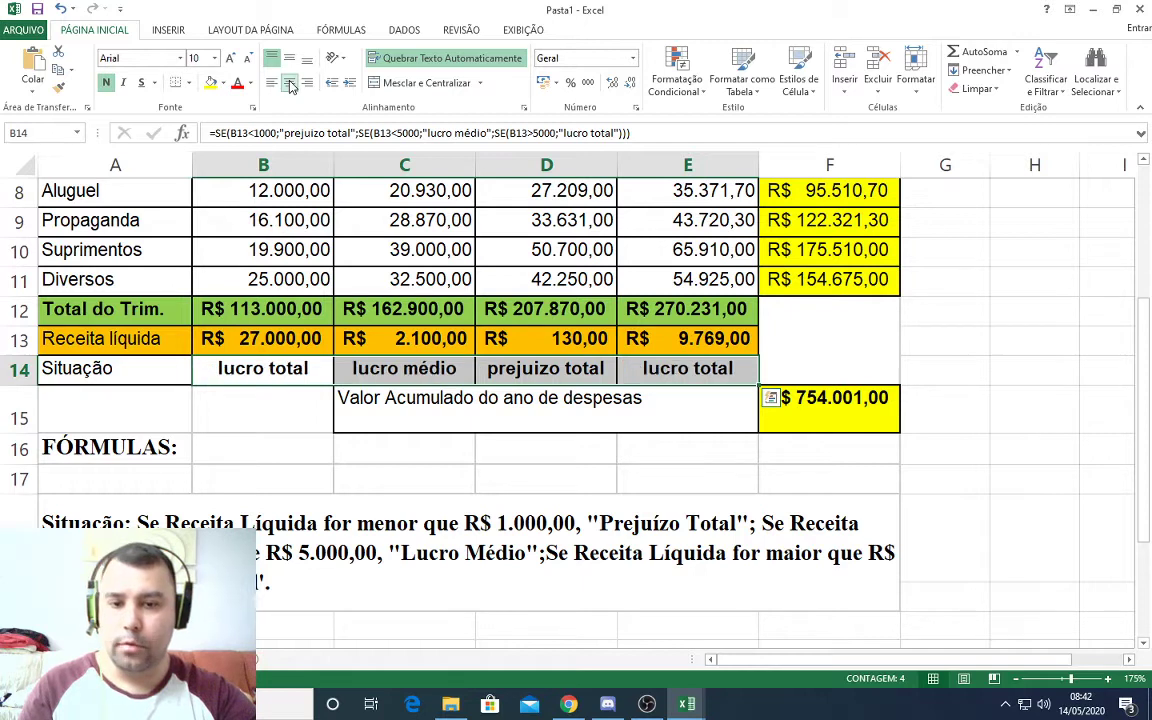
Fill the Situação results in B14:E14 with the orange theme colour.
{"action": "left_click", "coordinate": [222, 83]}
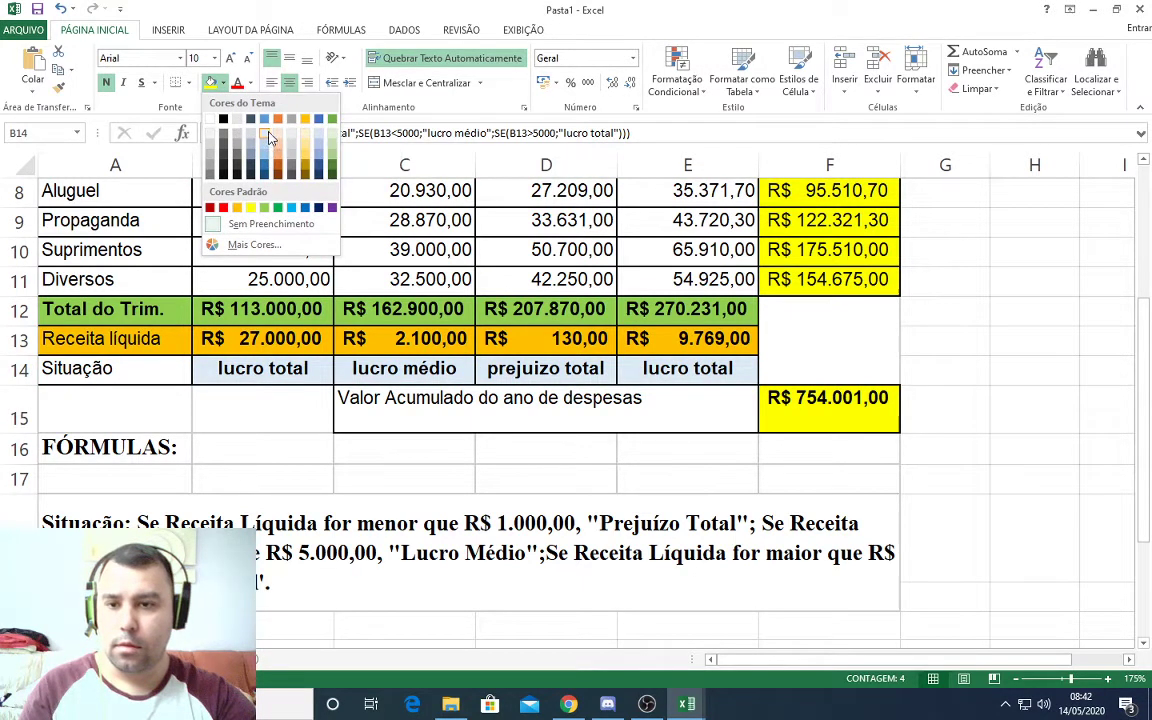
{"action": "left_click", "coordinate": [279, 119]}
{"action": "left_click", "coordinate": [290, 368]}
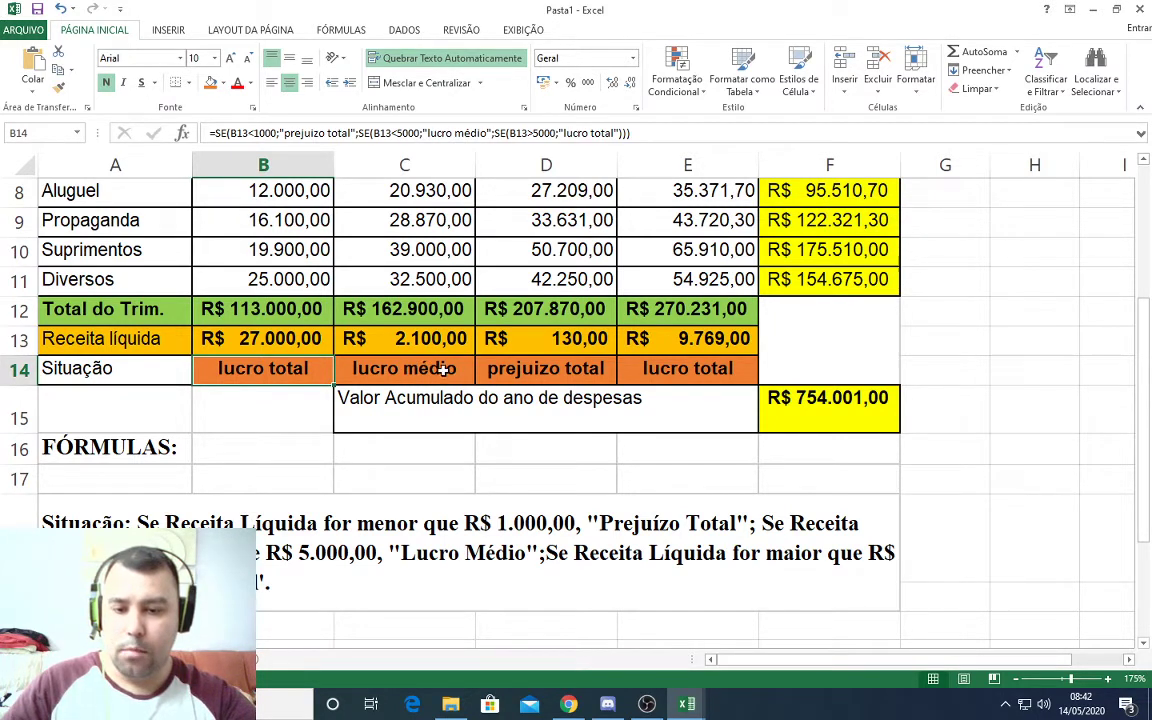
{"action": "left_click", "coordinate": [579, 336]}
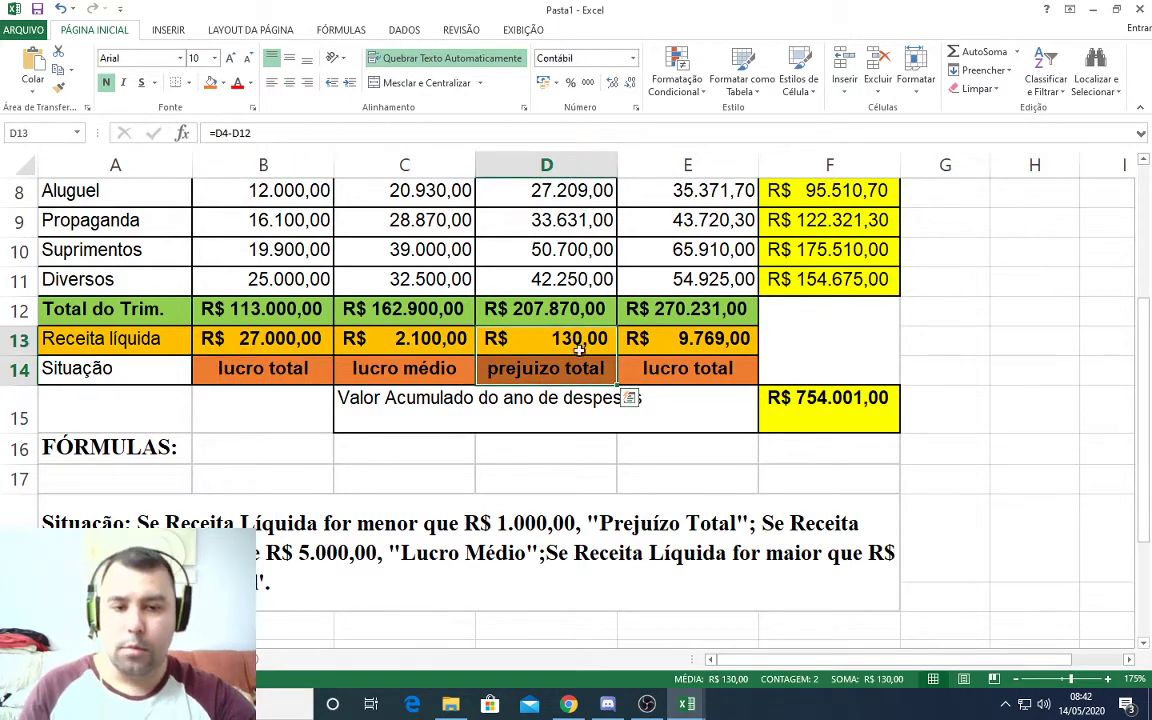
{"action": "left_click_drag", "start_coordinate": [585, 340], "coordinate": [588, 388]}
{"action": "left_click", "coordinate": [588, 389]}
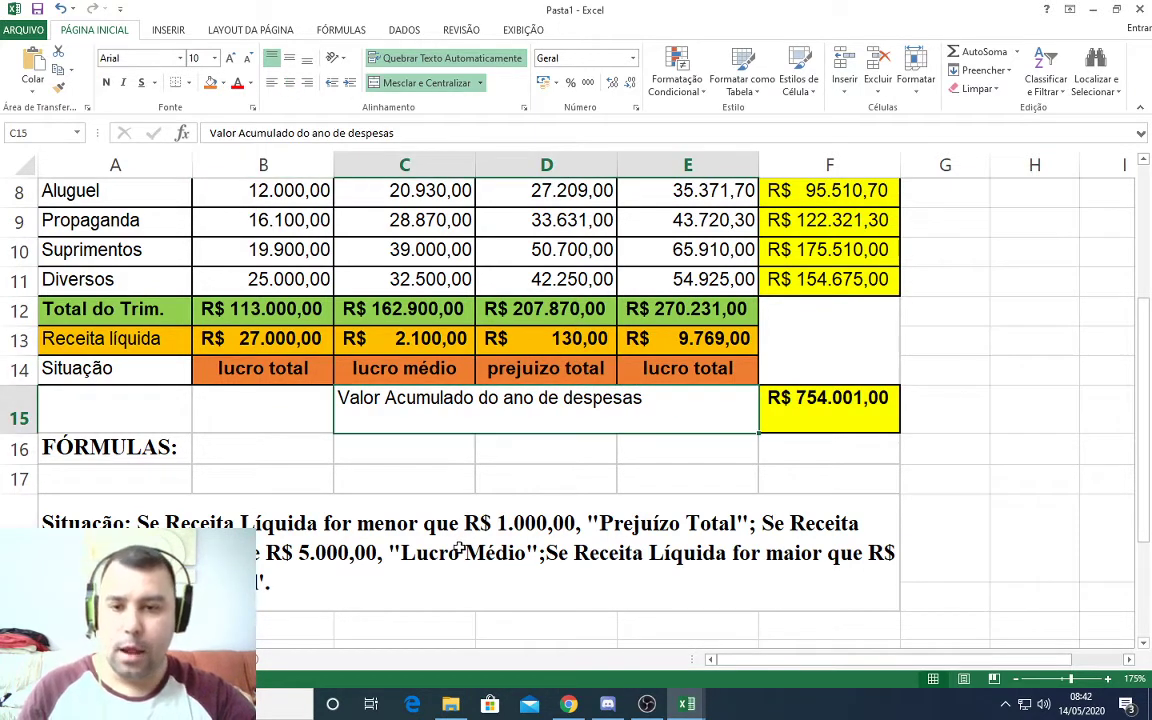
{"action": "scroll", "coordinate": [449, 538], "scroll_direction": "up", "scroll_amount": 3}
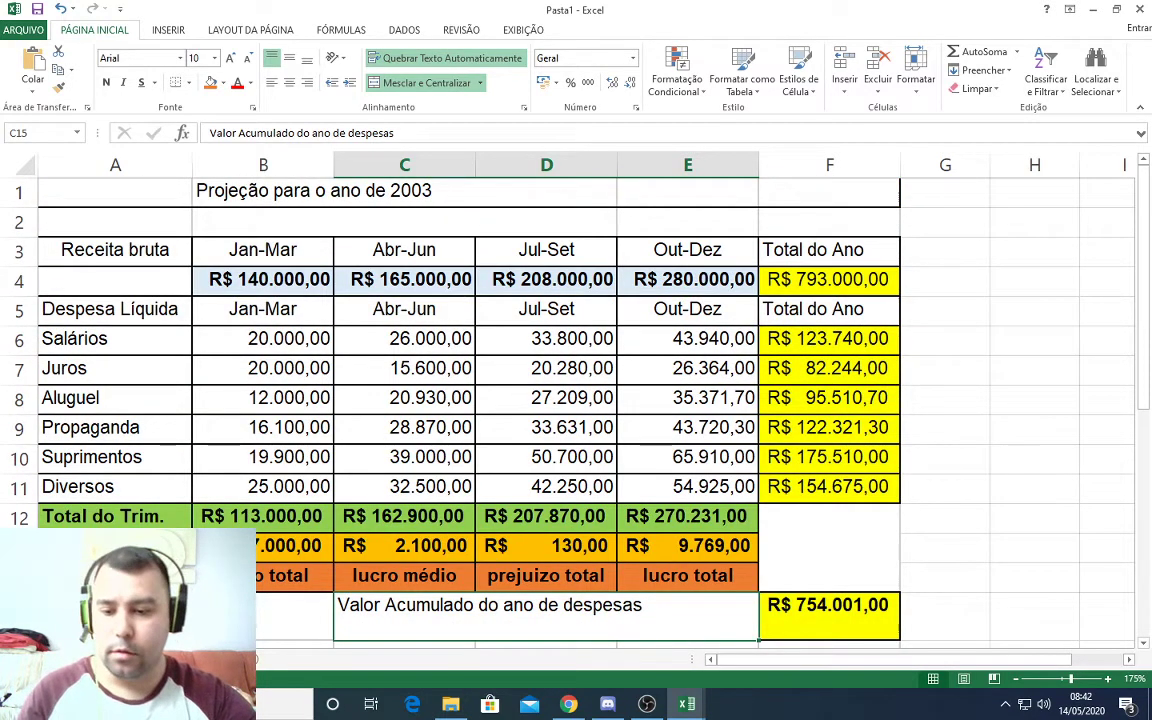
Open the student grades worksheet, widen the Bimestre and Situação columns to fit their headers on one line and tighten the header row.
{"action": "key", "text": "ctrl+Page_Down"}
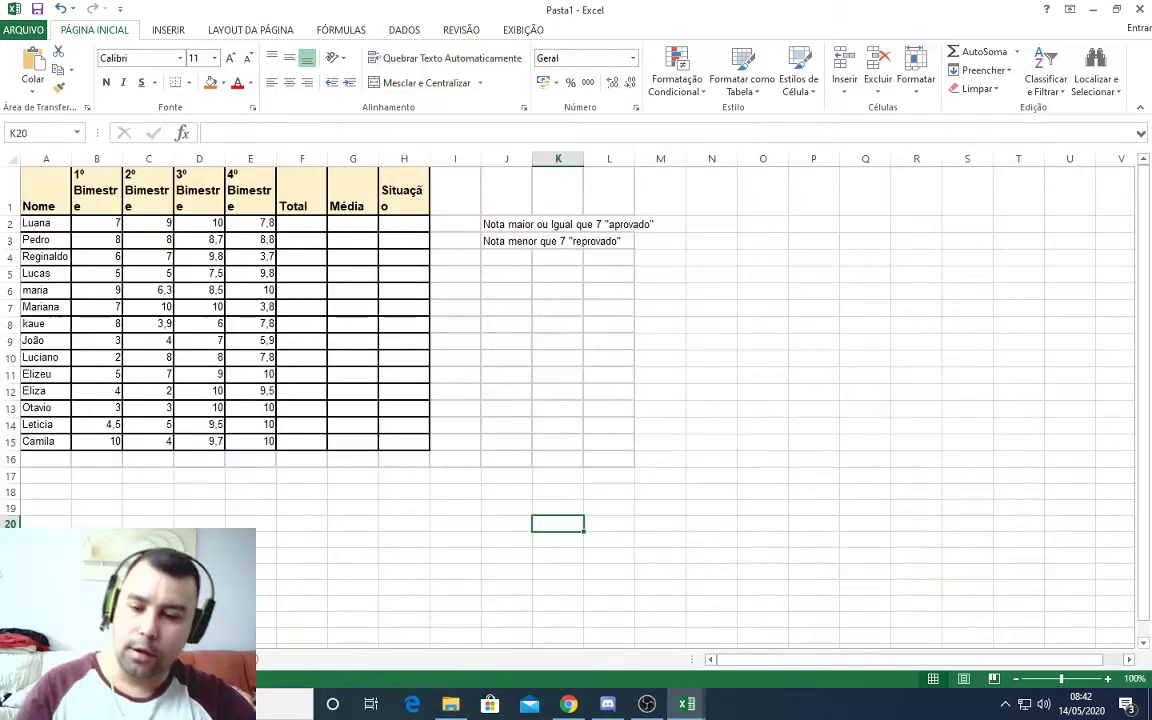
{"action": "left_click_drag", "start_coordinate": [122, 158], "coordinate": [143, 161]}
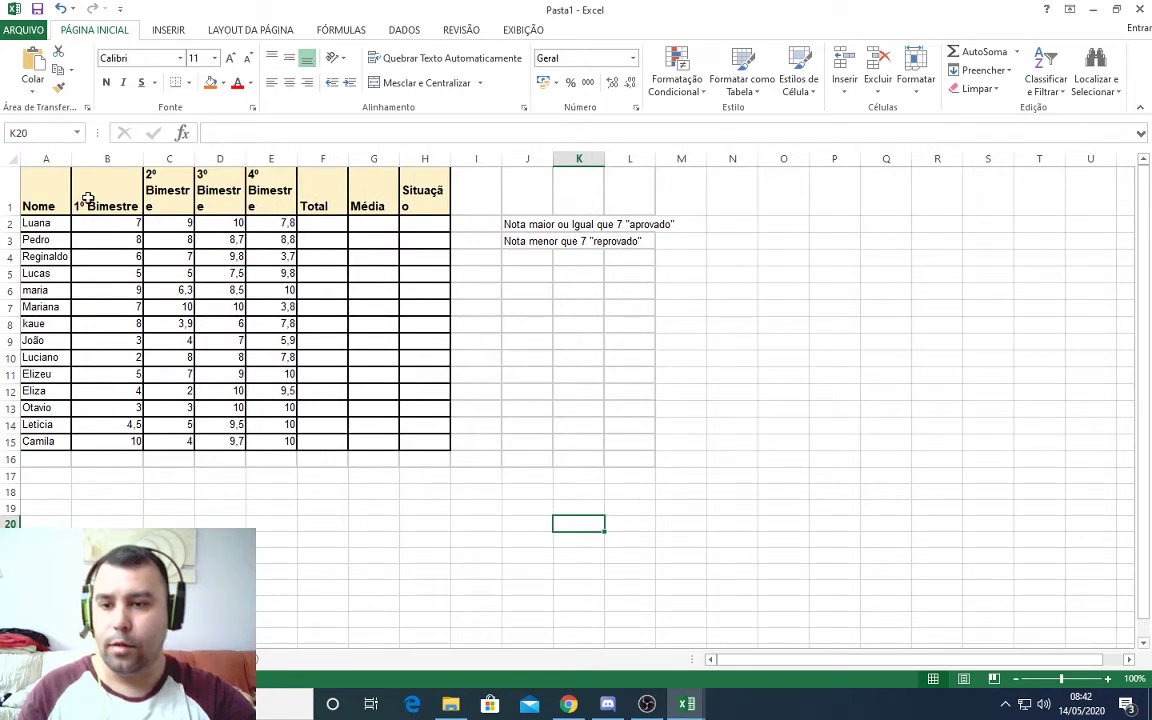
{"action": "left_click_drag", "start_coordinate": [194, 162], "coordinate": [357, 159]}
{"action": "double_click", "coordinate": [10, 216]}
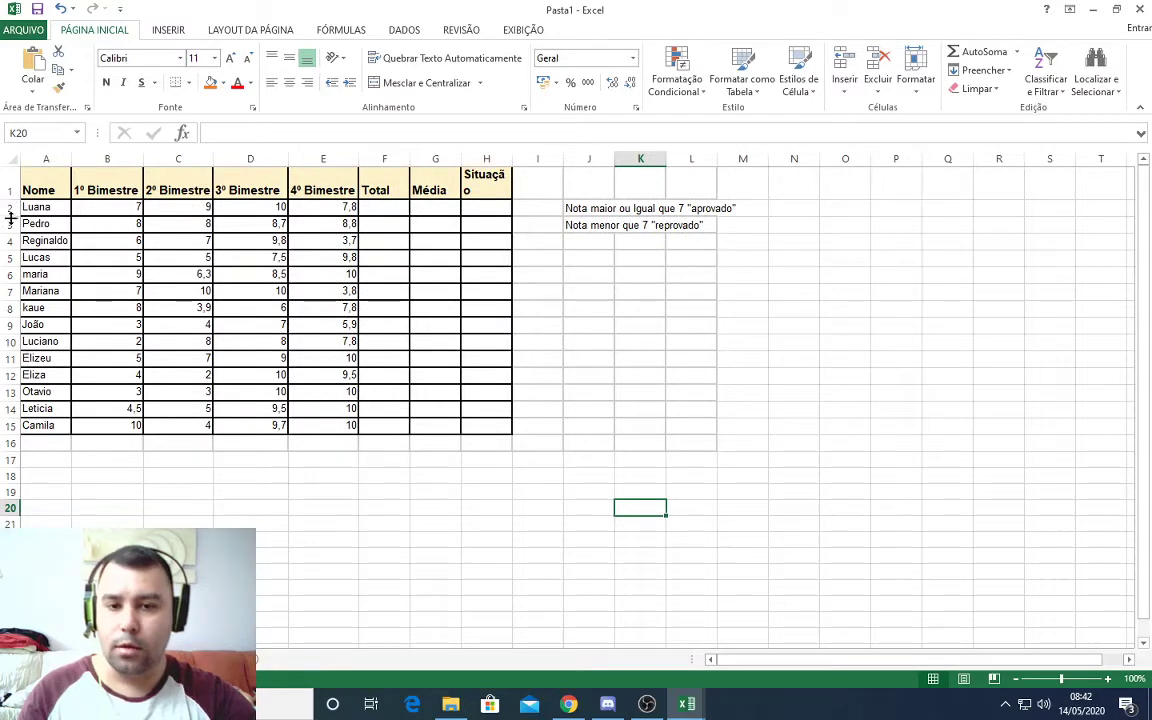
{"action": "left_click_drag", "start_coordinate": [512, 159], "coordinate": [525, 159]}
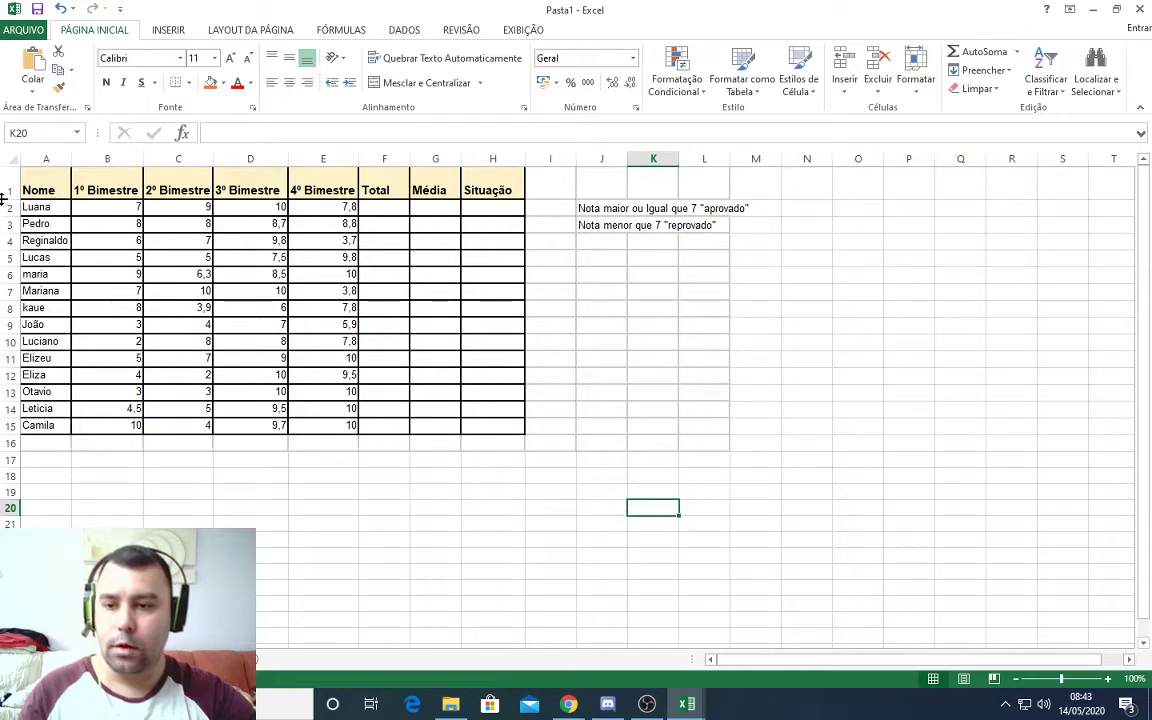
{"action": "left_click_drag", "start_coordinate": [5, 188], "coordinate": [5, 190]}
Sum B2:E2 in F2 with the SOMA function and fill the Total formula down to F15.
{"action": "scroll", "coordinate": [300, 290], "scroll_direction": "up", "scroll_amount": 4}
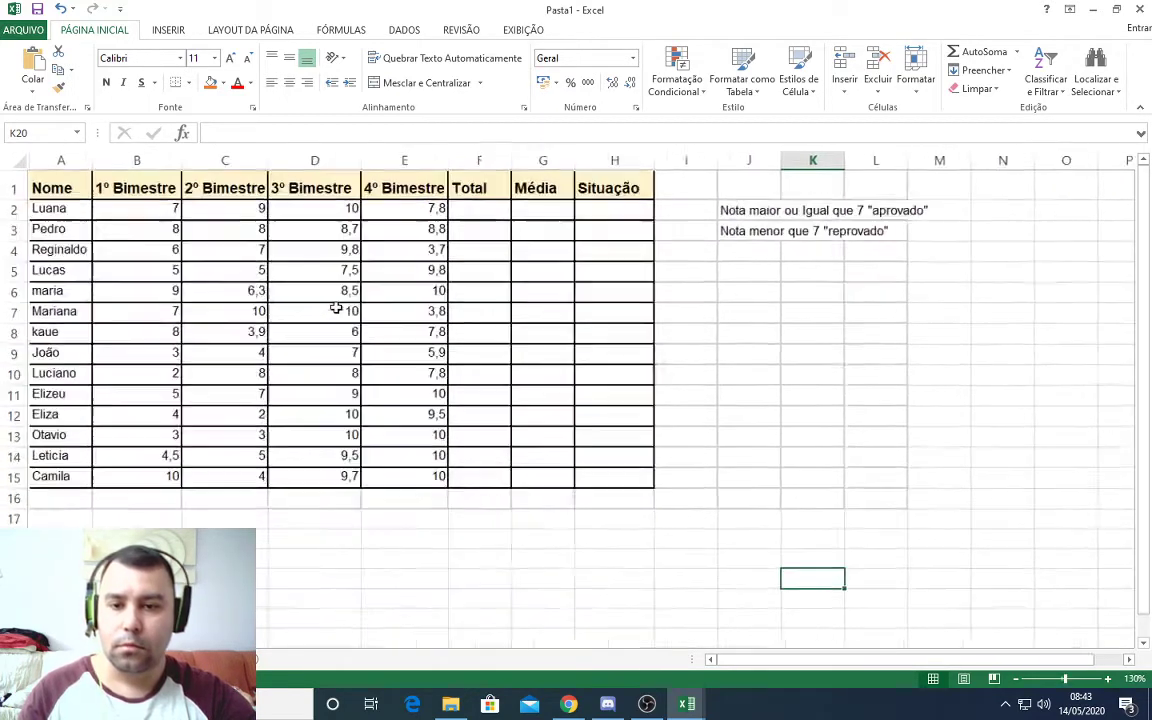
{"action": "scroll", "coordinate": [365, 330], "scroll_direction": "up", "scroll_amount": 1}
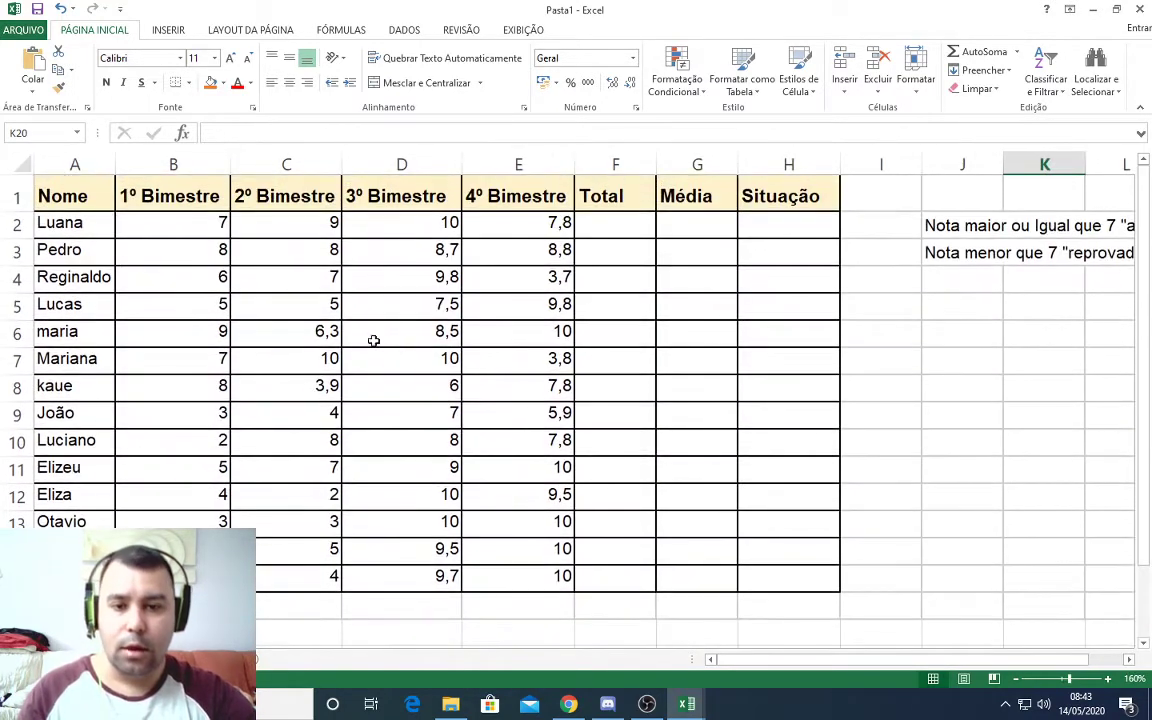
{"action": "left_click", "coordinate": [615, 222]}
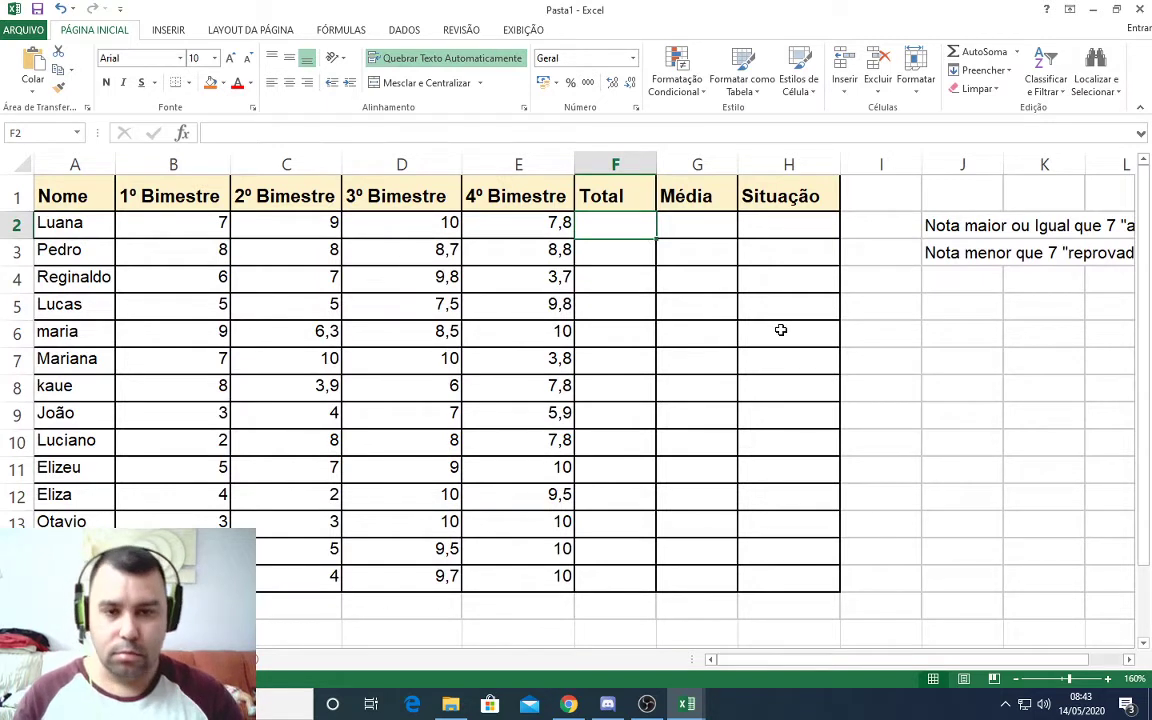
{"action": "type", "text": "=soma("}
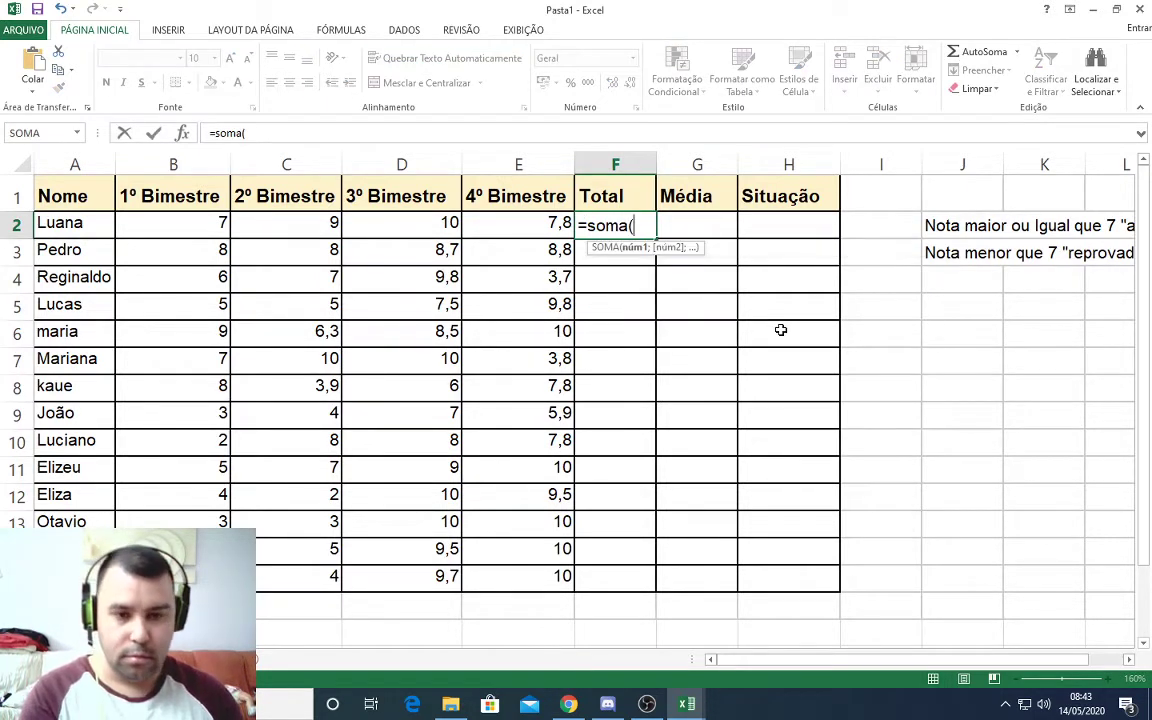
{"action": "left_click_drag", "start_coordinate": [198, 224], "coordinate": [518, 233]}
{"action": "key", "text": "Return"}
{"action": "left_click", "coordinate": [630, 222]}
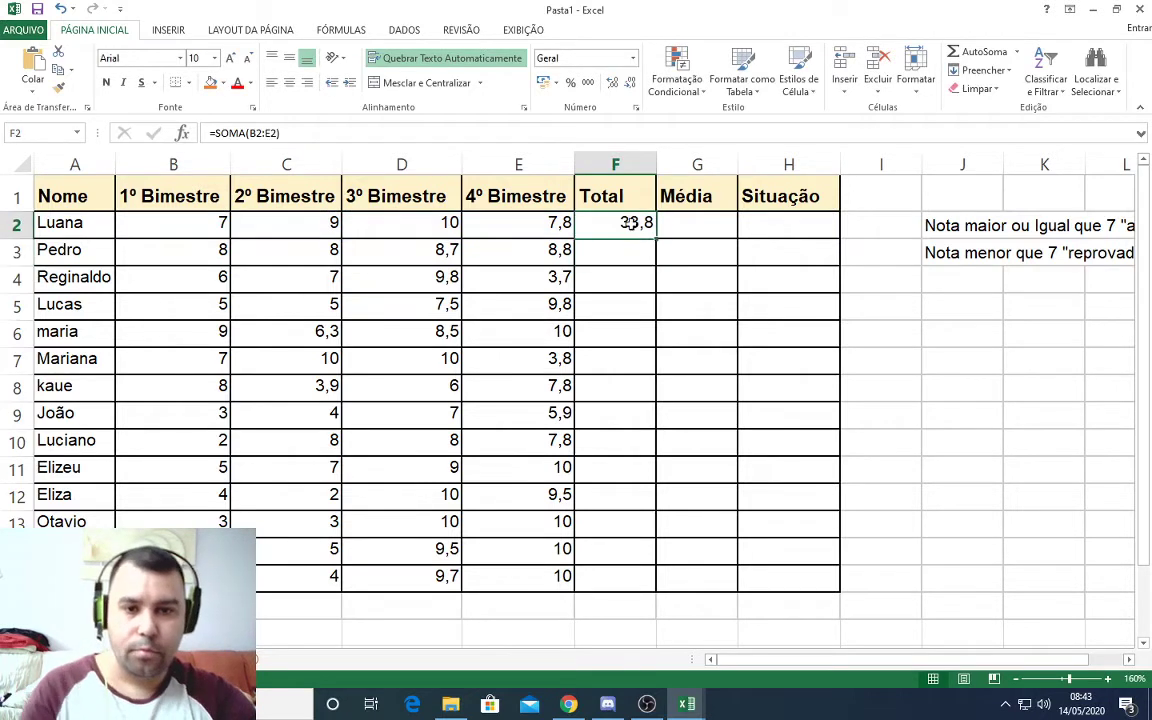
{"action": "left_click_drag", "start_coordinate": [658, 238], "coordinate": [663, 586]}
Average the four bimester grades B2:E2 in G2 with the MÉDIA function.
{"action": "left_click", "coordinate": [680, 224]}
{"action": "type", "text": "="}
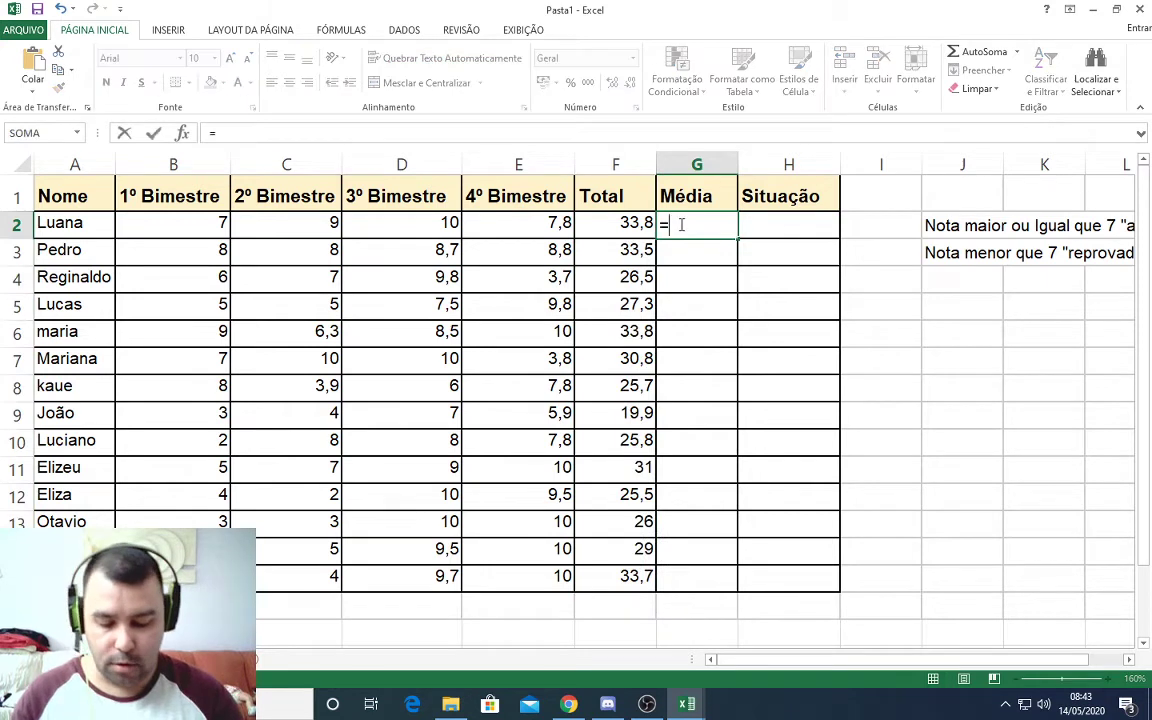
{"action": "type", "text": "média"}
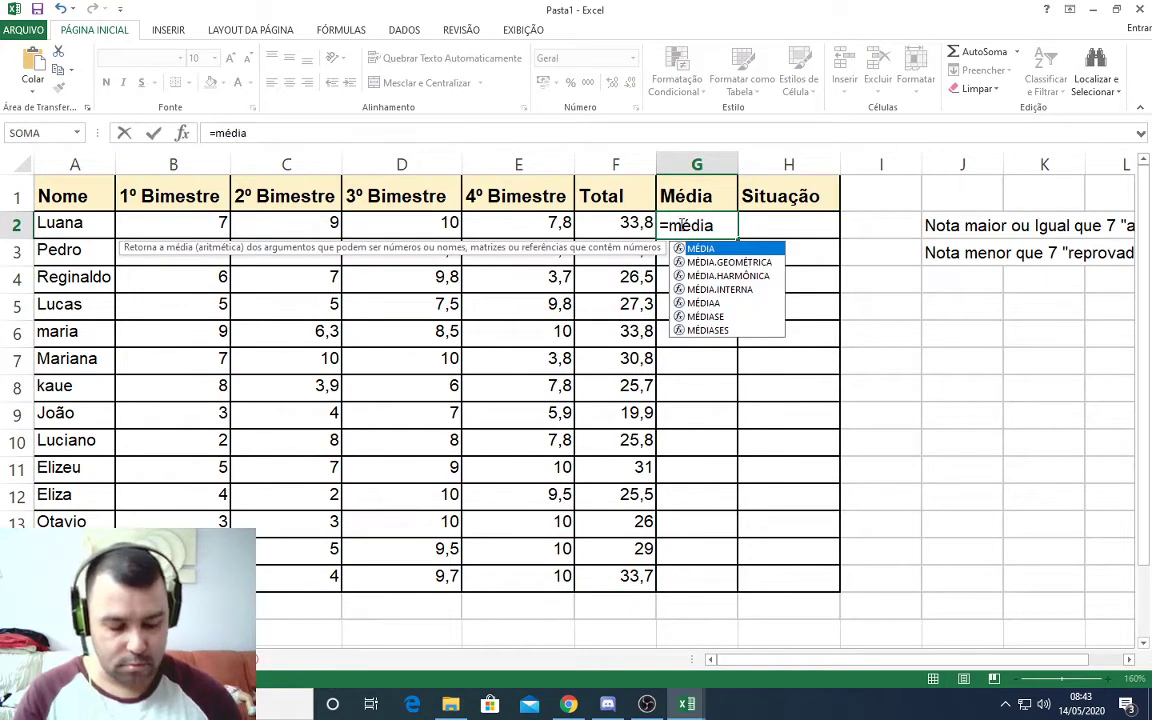
{"action": "type", "text": "("}
{"action": "left_click_drag", "start_coordinate": [165, 218], "coordinate": [522, 225]}
{"action": "key", "text": "Return"}
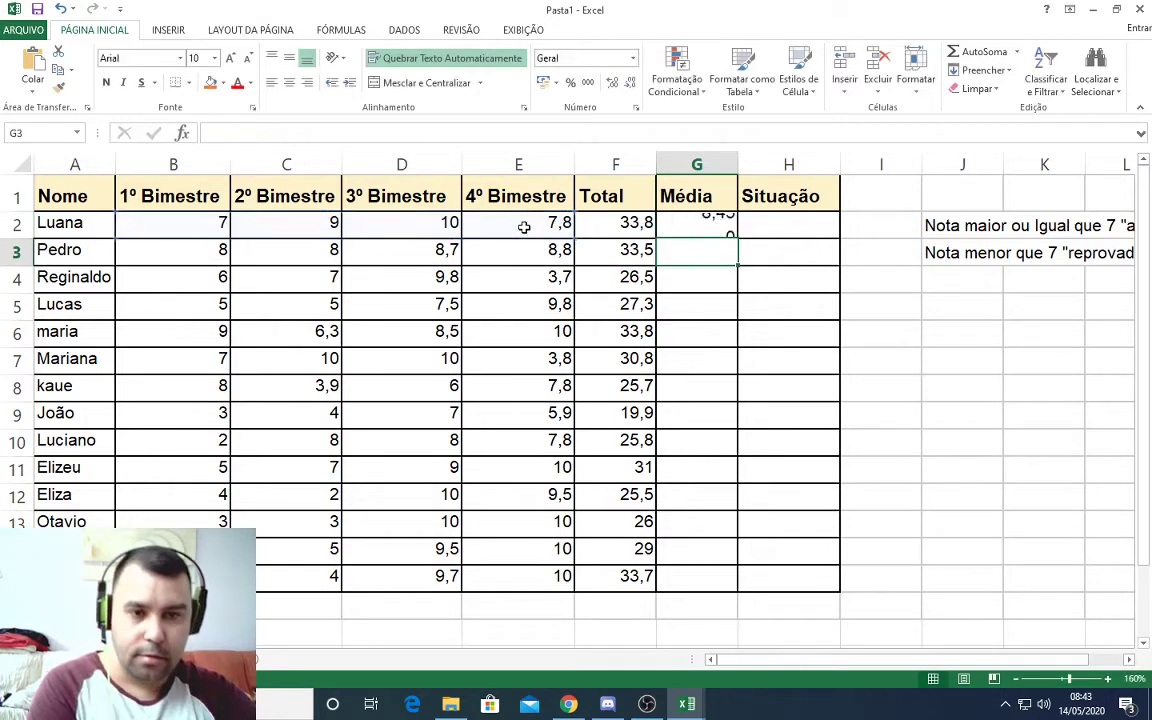
Start an SE formula in H2 that tests G2>=7 and returns "aprovado" when true.
{"action": "left_click", "coordinate": [789, 224]}
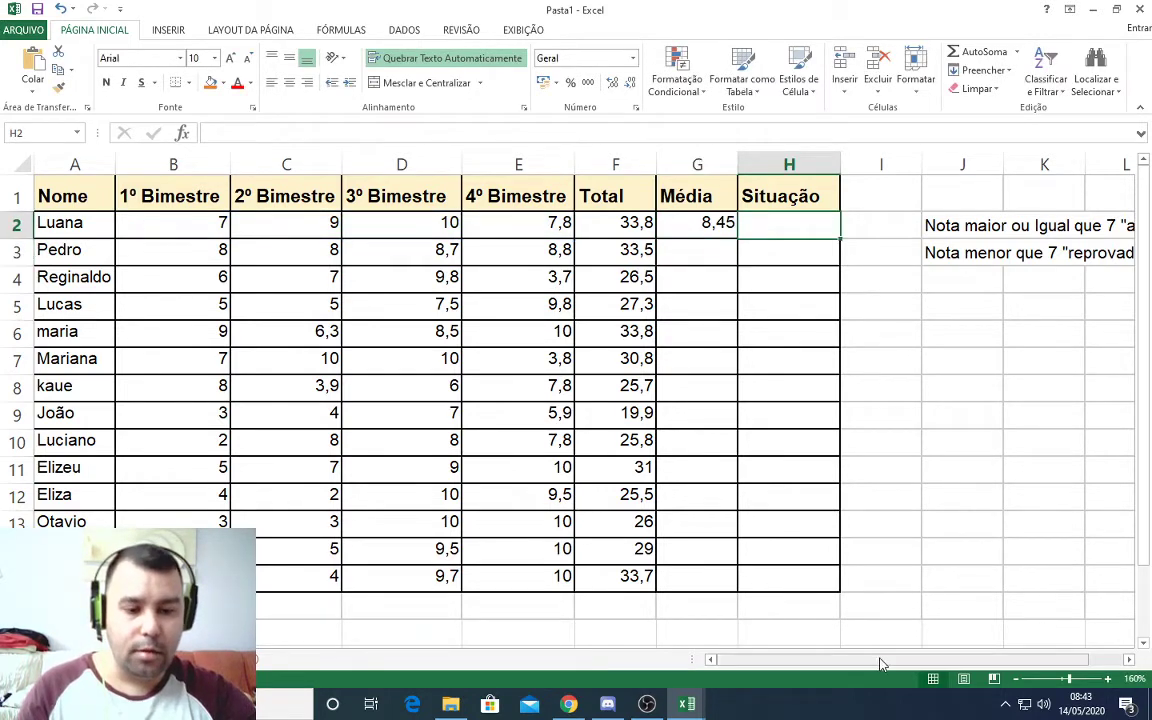
{"action": "left_click_drag", "start_coordinate": [880, 660], "coordinate": [937, 663]}
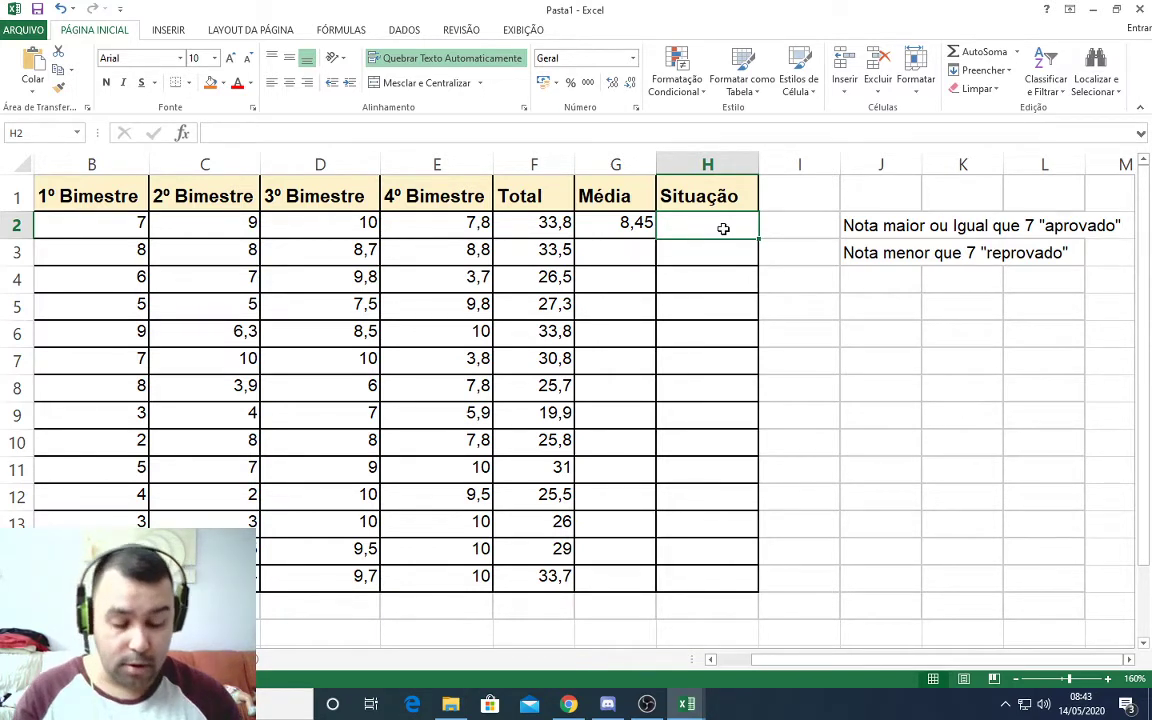
{"action": "type", "text": "=se"}
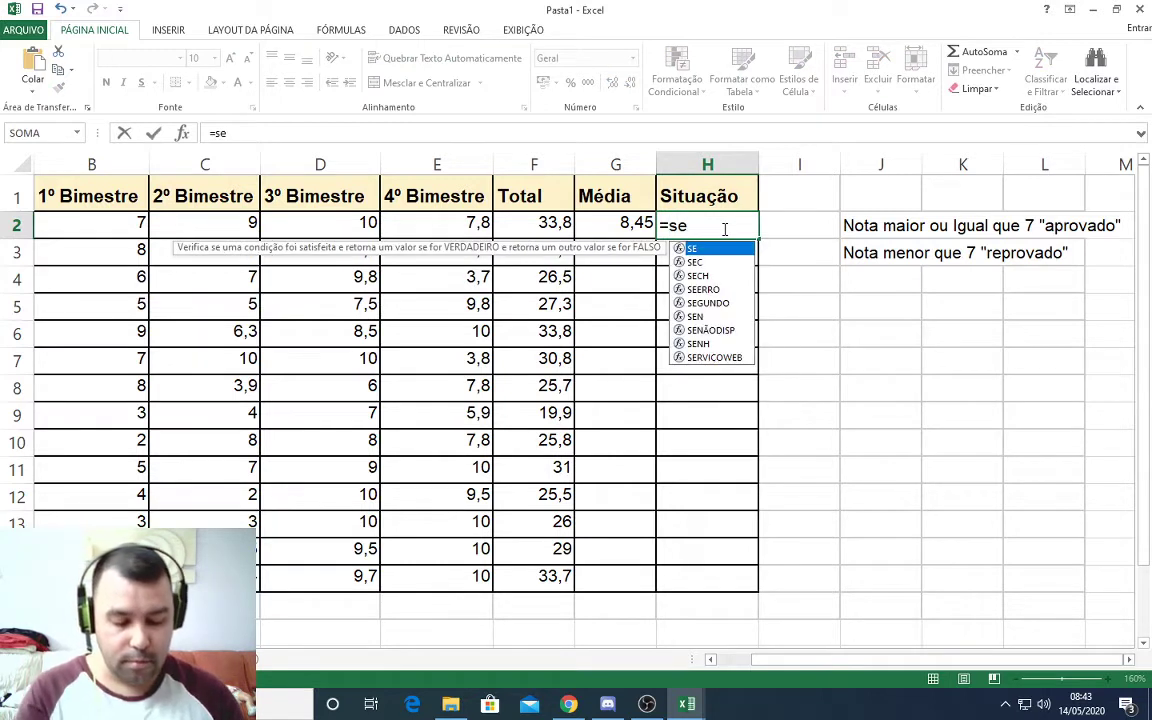
{"action": "type", "text": "("}
{"action": "left_click", "coordinate": [612, 227]}
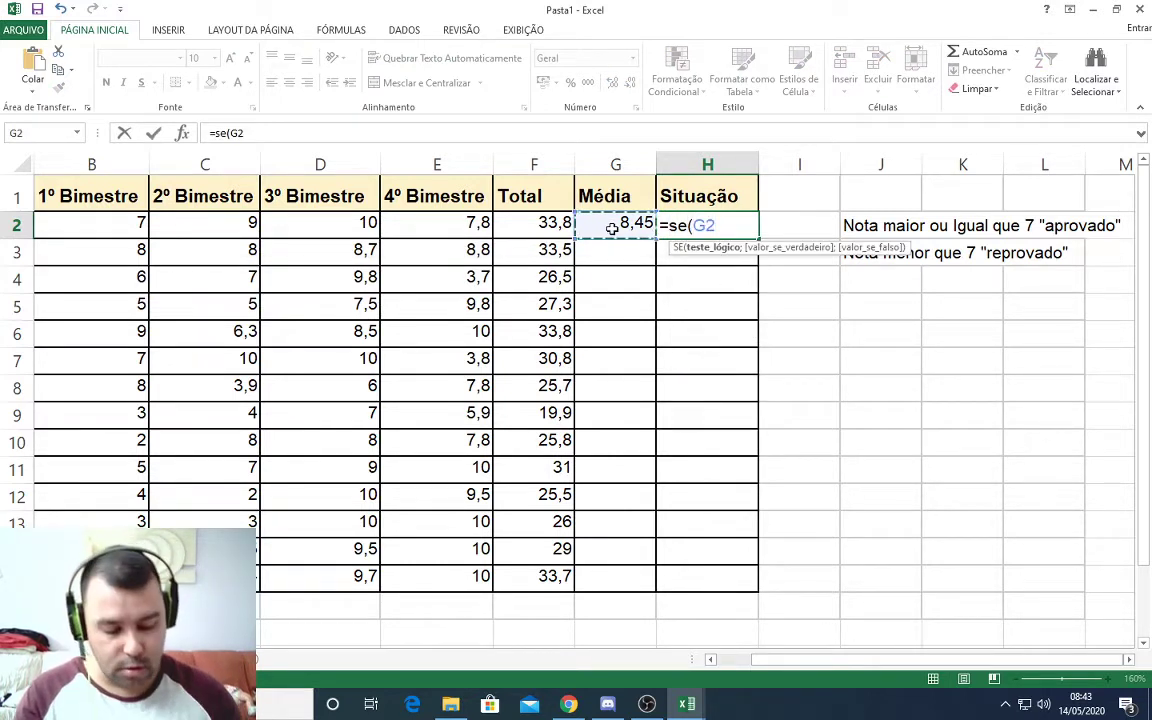
{"action": "type", "text": ">=7"}
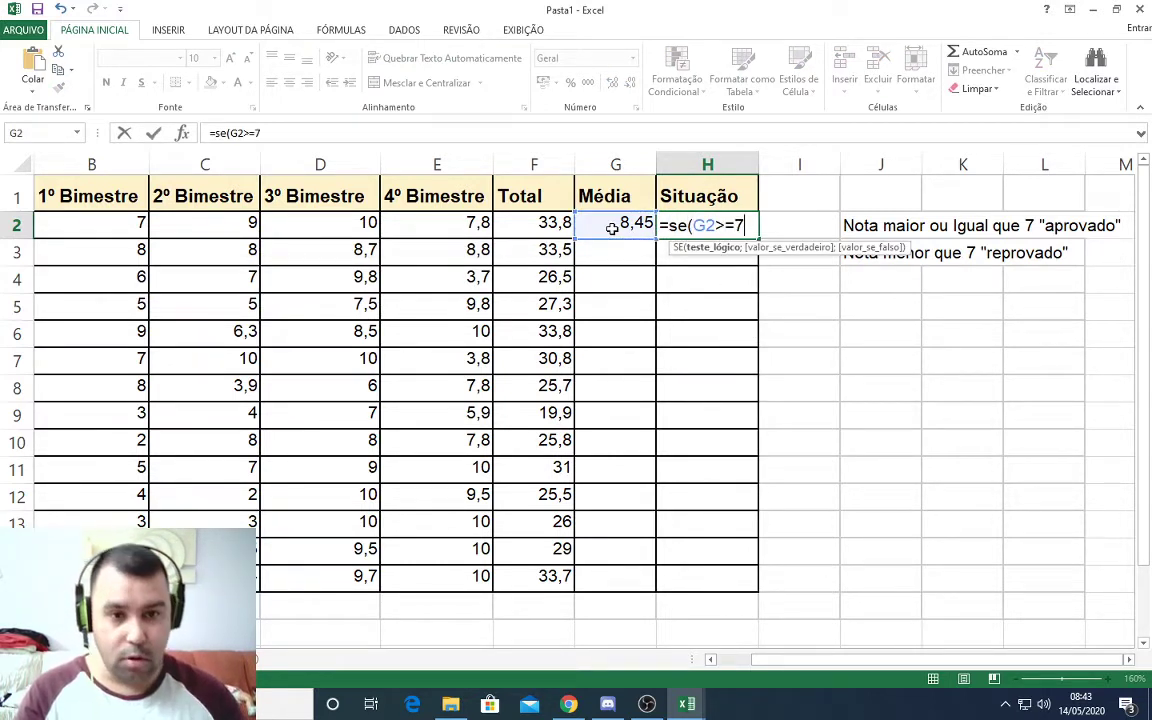
{"action": "type", "text": ";"}
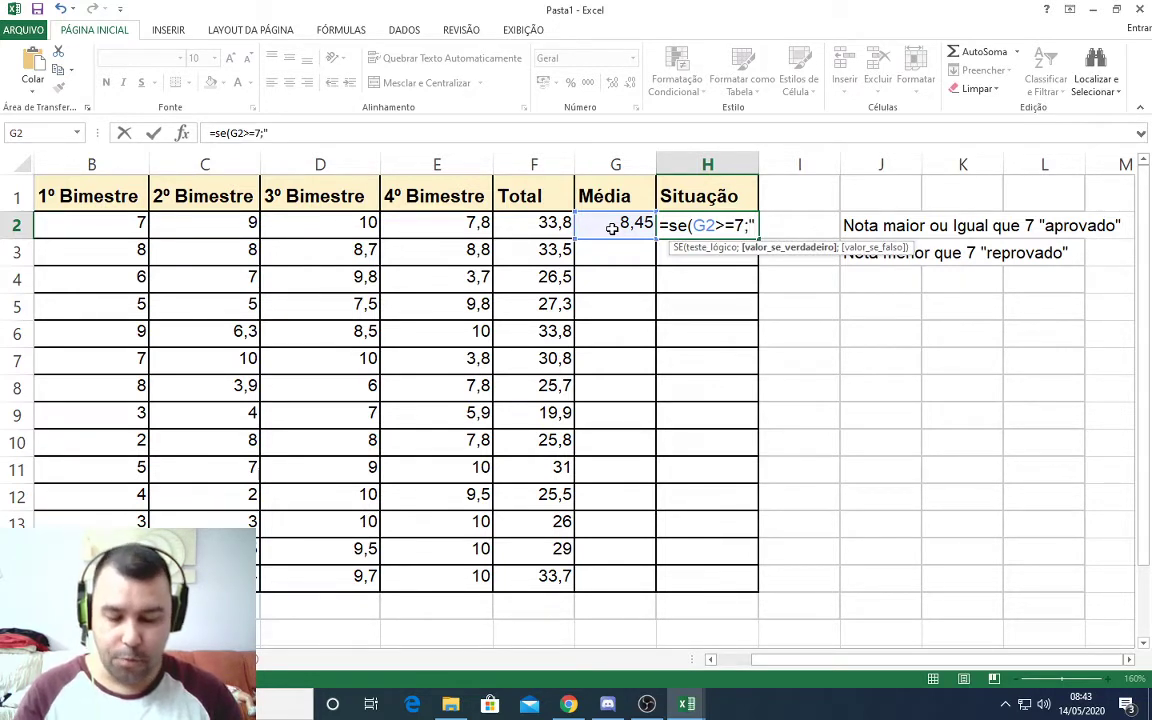
{"action": "type", "text": "\"aprov"}
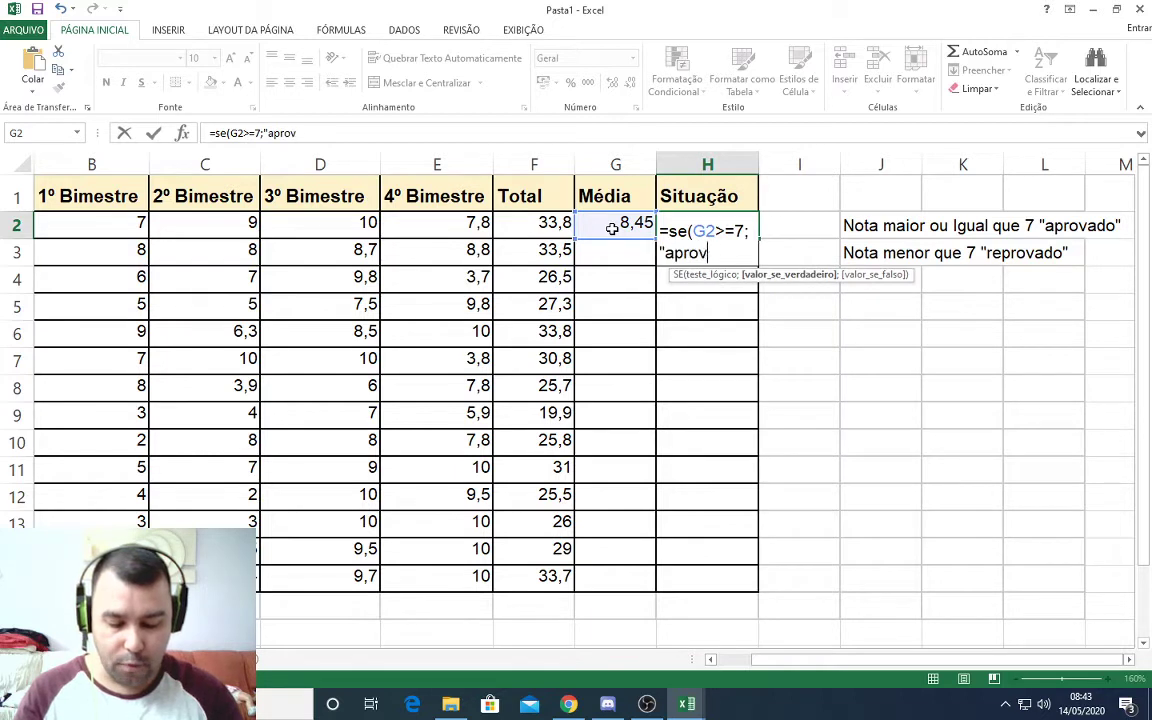
{"action": "type", "text": "ado\""}
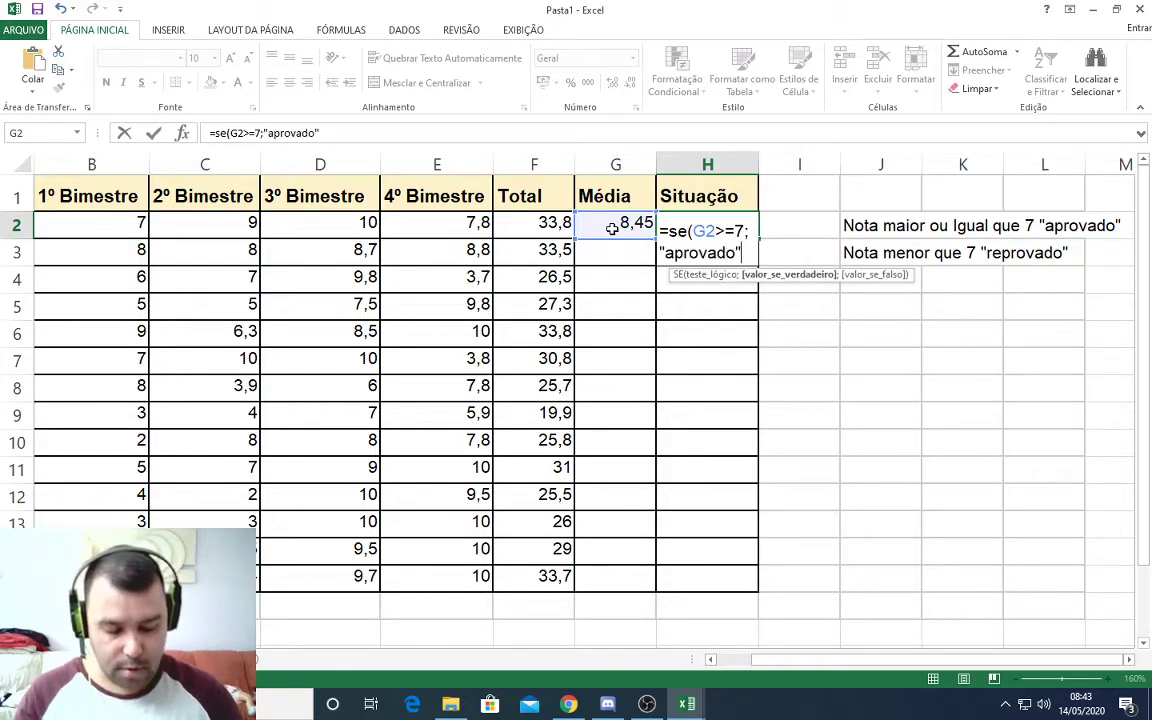
Add "Reprovado" as the false result of the SE, close the function and commit the formula in H2.
{"action": "type", "text": ";"}
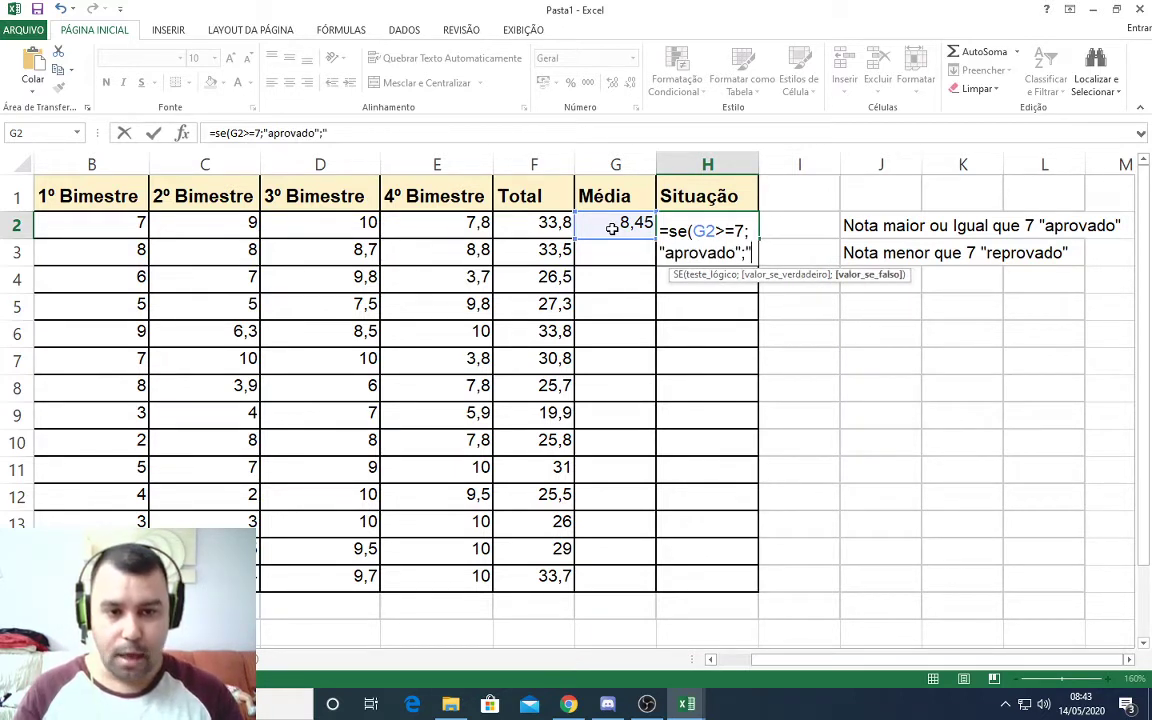
{"action": "type", "text": "\"R"}
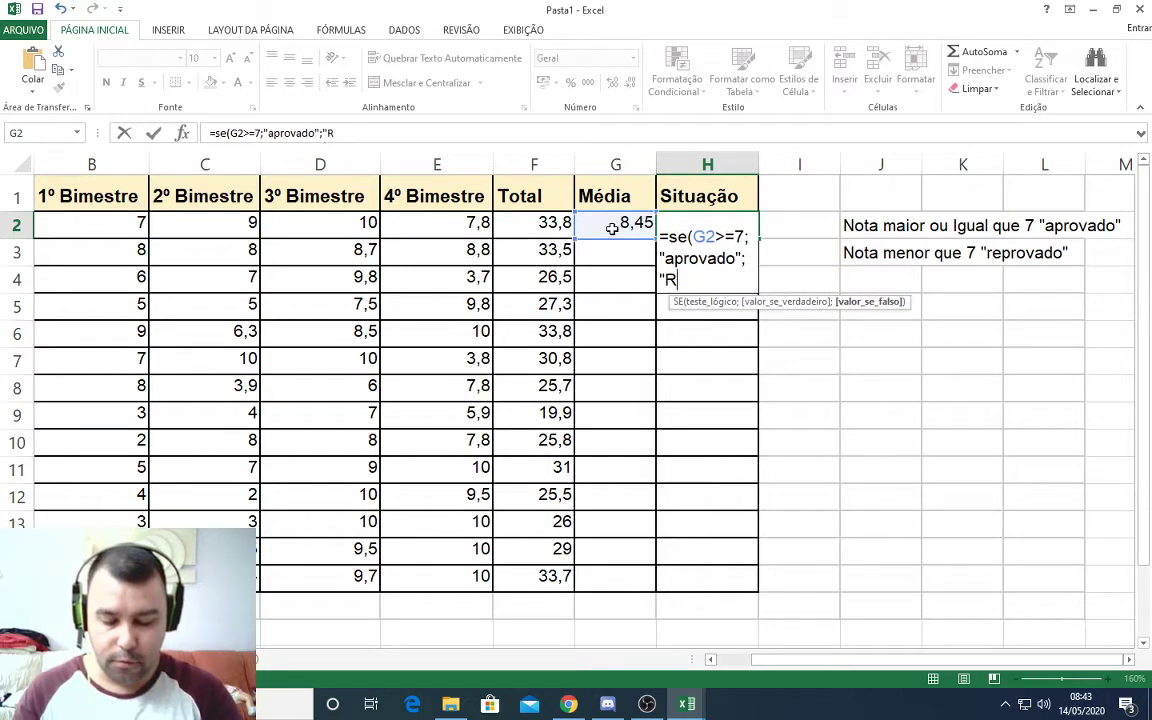
{"action": "type", "text": "eprovado"}
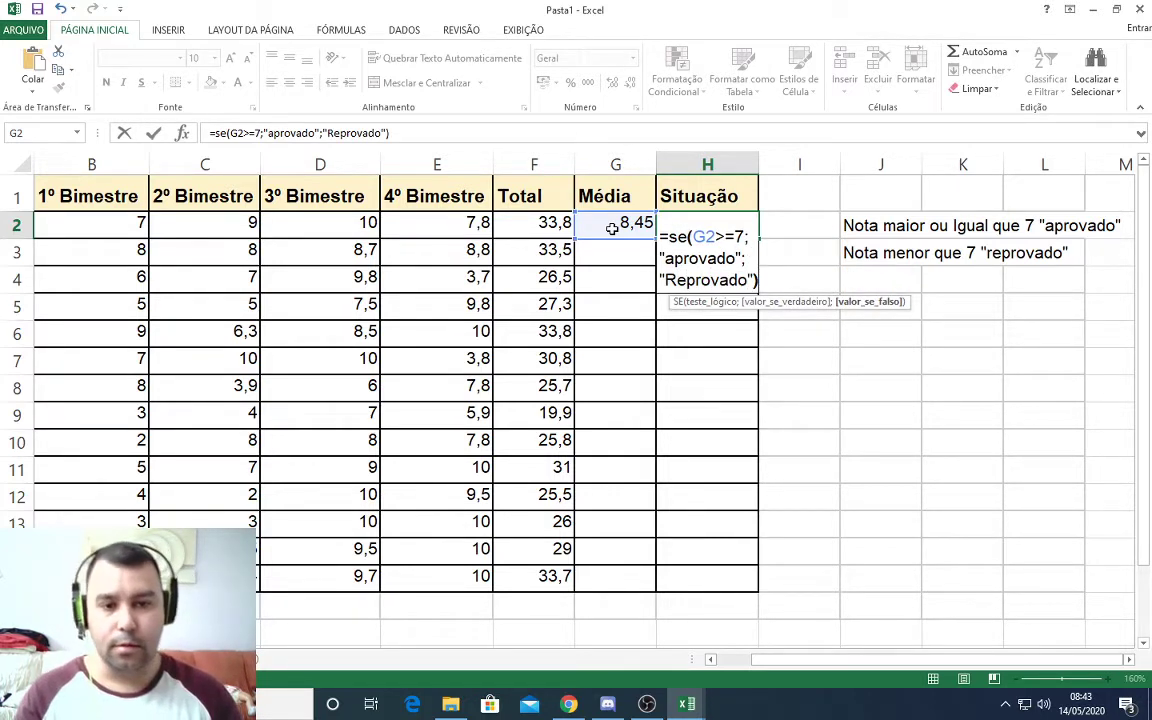
{"action": "key", "text": "Return"}
{"action": "key", "text": "Up"}
Fill the Média formula from G2 down to G15 and the Situação formula from H2 down to H15.
{"action": "left_click", "coordinate": [623, 226]}
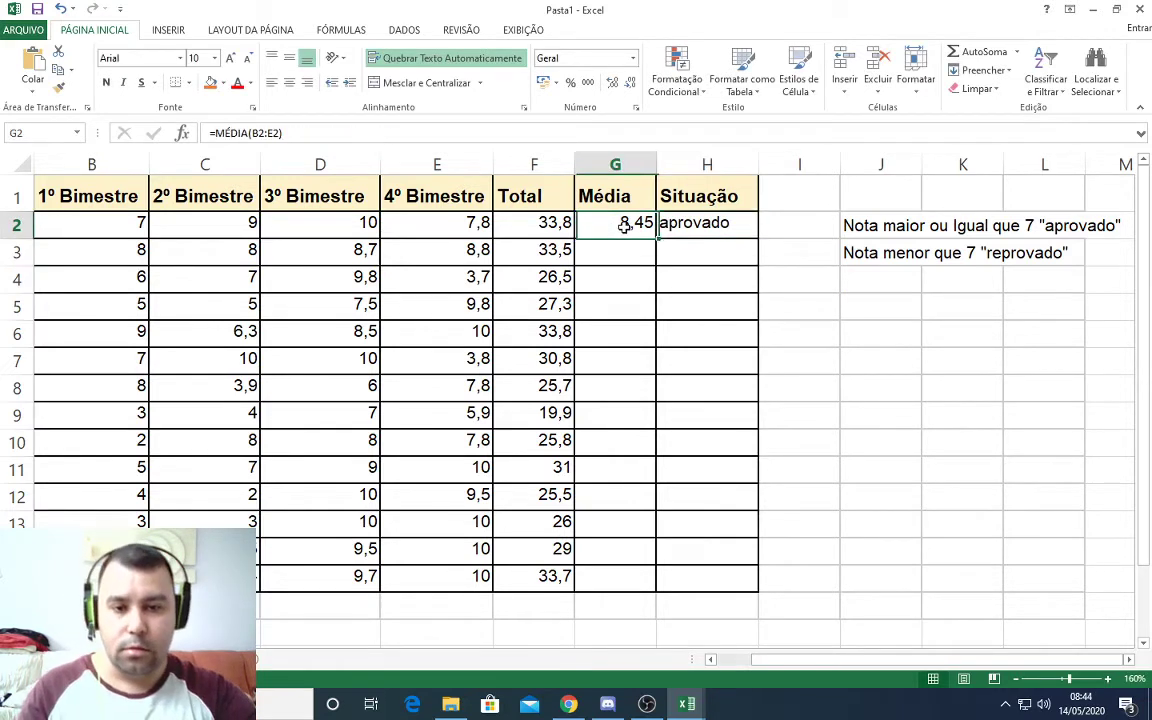
{"action": "left_click_drag", "start_coordinate": [660, 258], "coordinate": [656, 590]}
{"action": "left_click", "coordinate": [739, 224]}
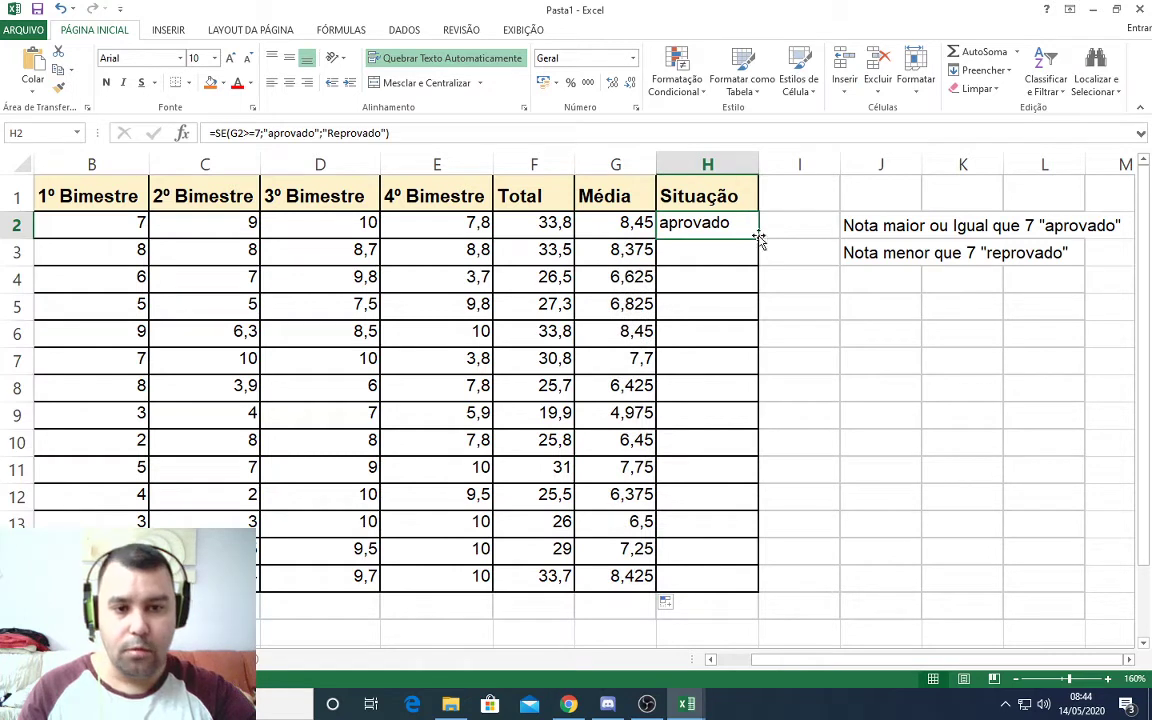
{"action": "left_click_drag", "start_coordinate": [758, 237], "coordinate": [752, 591]}
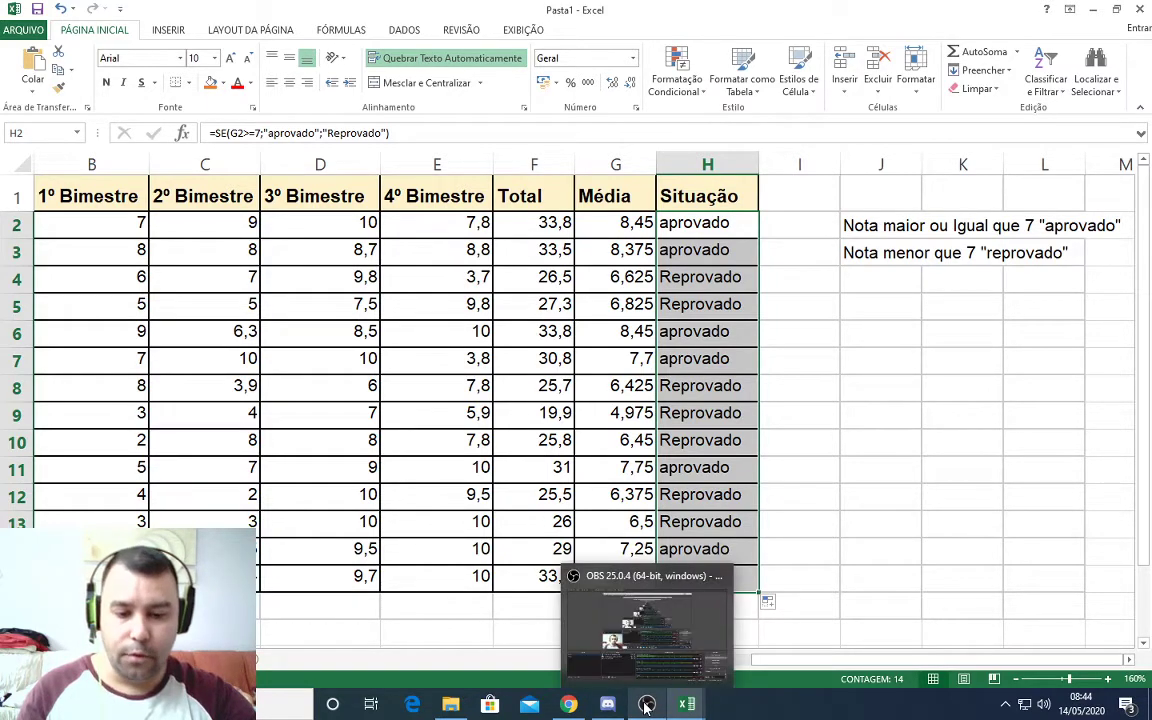
Switch to Discord to check the class channel's messages and to WhatsApp Web to read the conversation with two unread messages.
{"action": "left_click", "coordinate": [607, 704]}
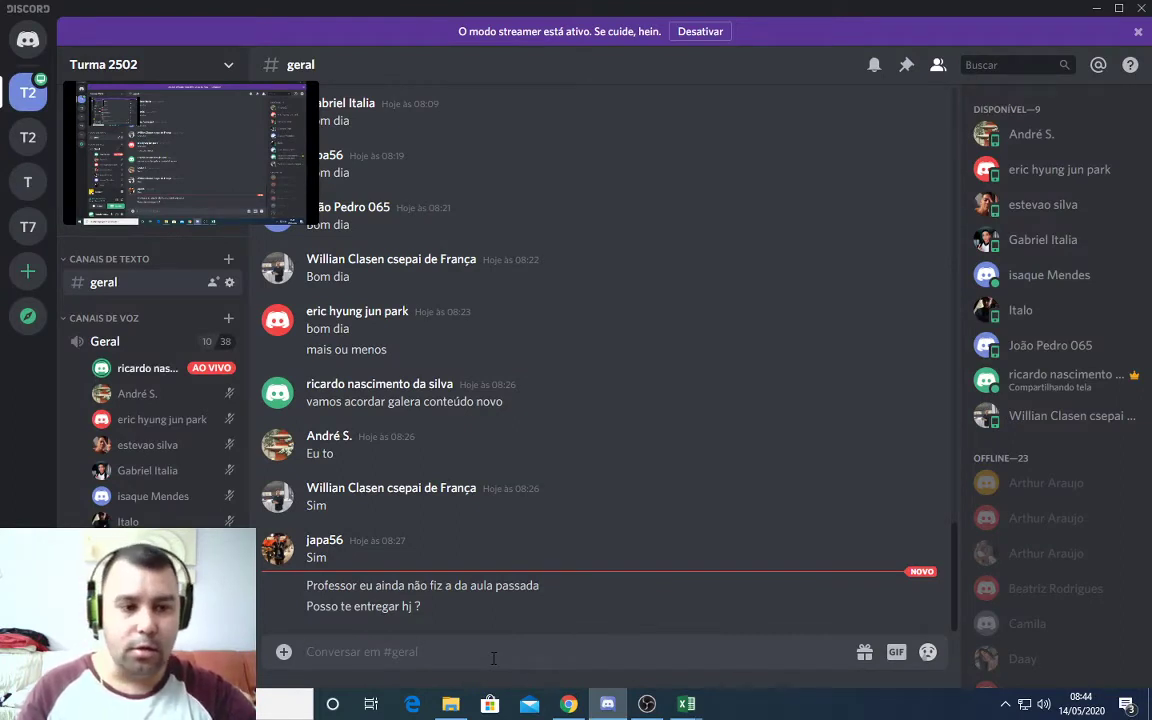
{"action": "left_click", "coordinate": [569, 707]}
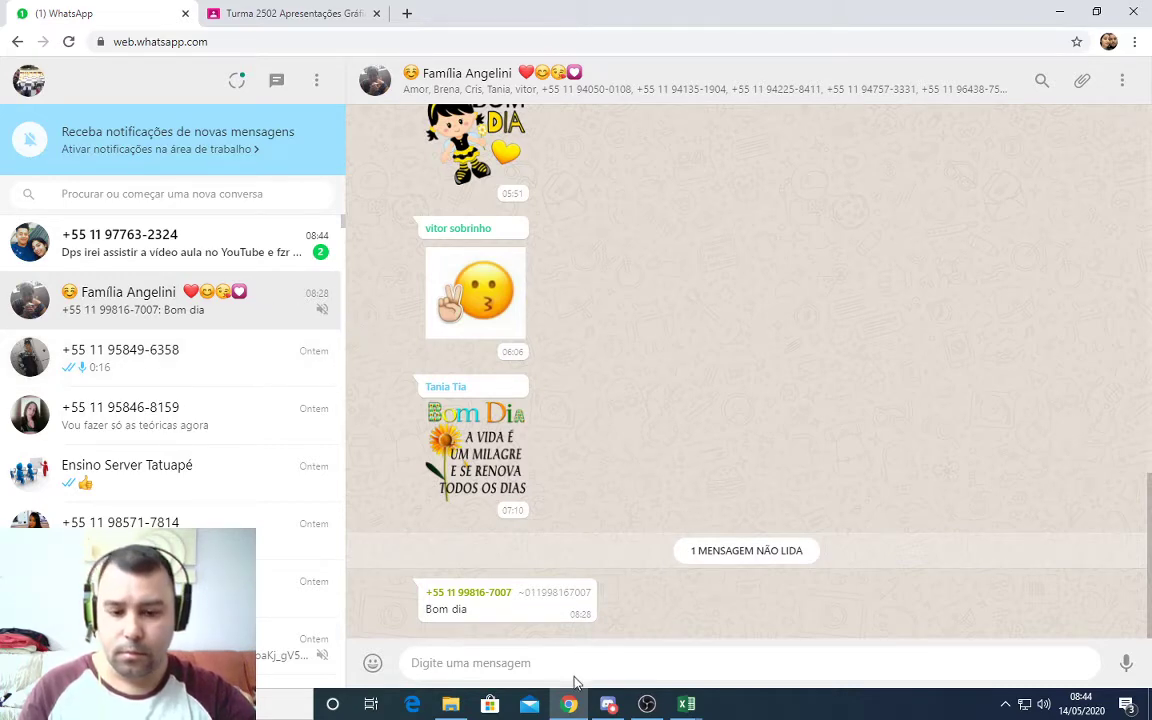
{"action": "left_click", "coordinate": [607, 704]}
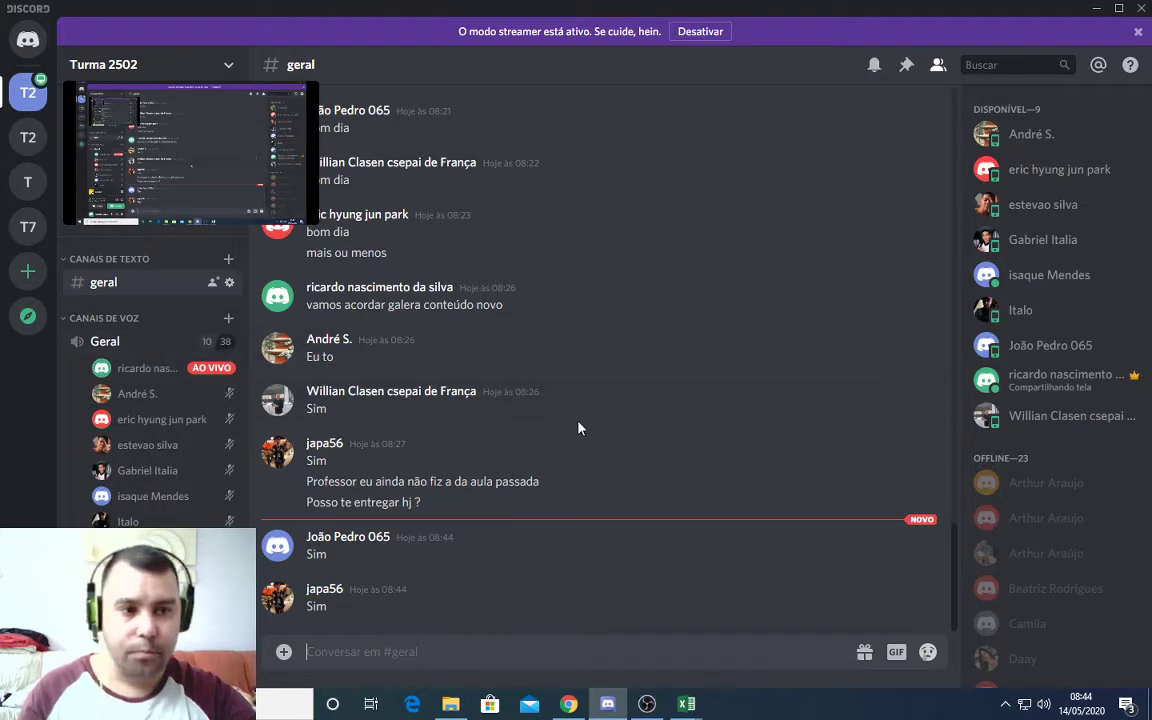
{"action": "key", "text": "alt+Tab"}
{"action": "left_click", "coordinate": [270, 254]}
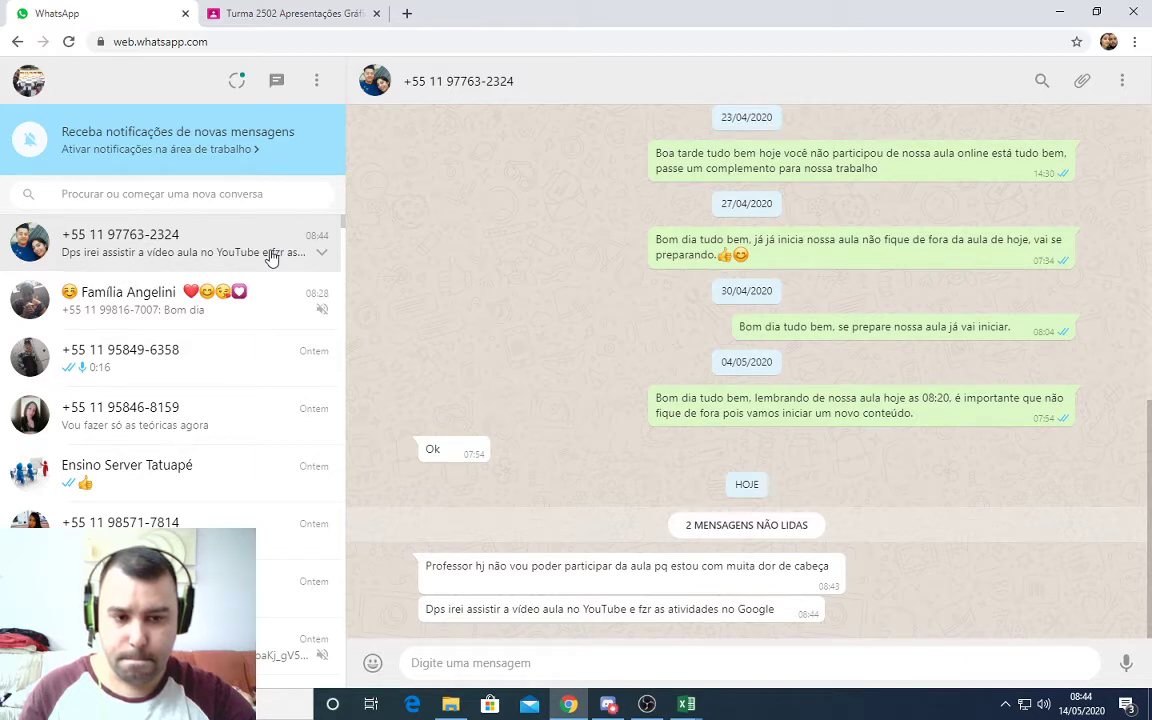
Review the earlier messages in the open WhatsApp conversation and reply with "qual seu nome completo".
{"action": "scroll", "coordinate": [690, 494], "scroll_direction": "up", "scroll_amount": 1}
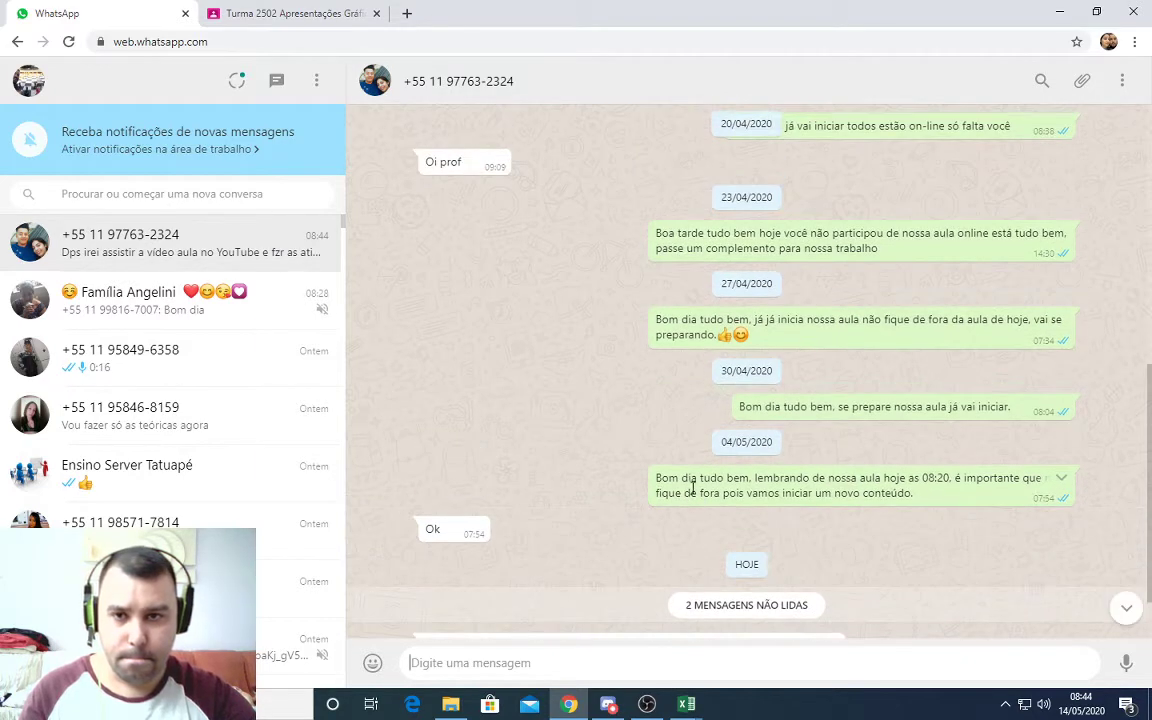
{"action": "scroll", "coordinate": [692, 488], "scroll_direction": "up", "scroll_amount": 3}
{"action": "scroll", "coordinate": [692, 490], "scroll_direction": "up", "scroll_amount": 4}
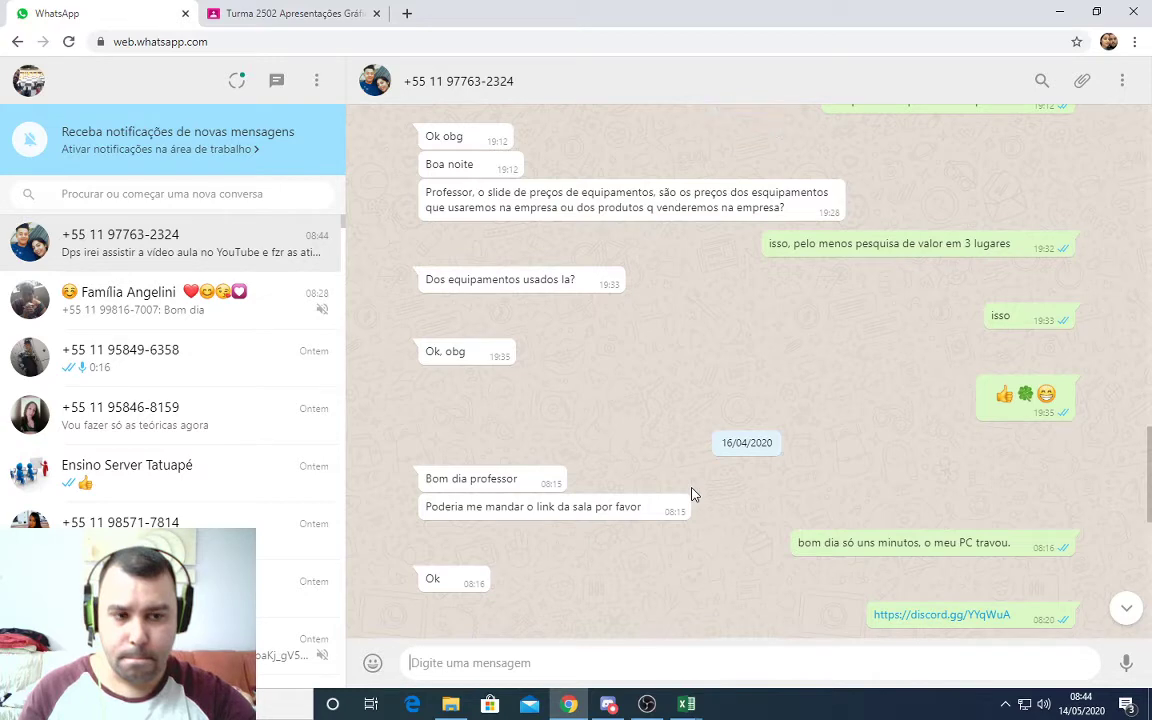
{"action": "scroll", "coordinate": [692, 494], "scroll_direction": "up", "scroll_amount": 4}
{"action": "scroll", "coordinate": [695, 492], "scroll_direction": "down", "scroll_amount": 10}
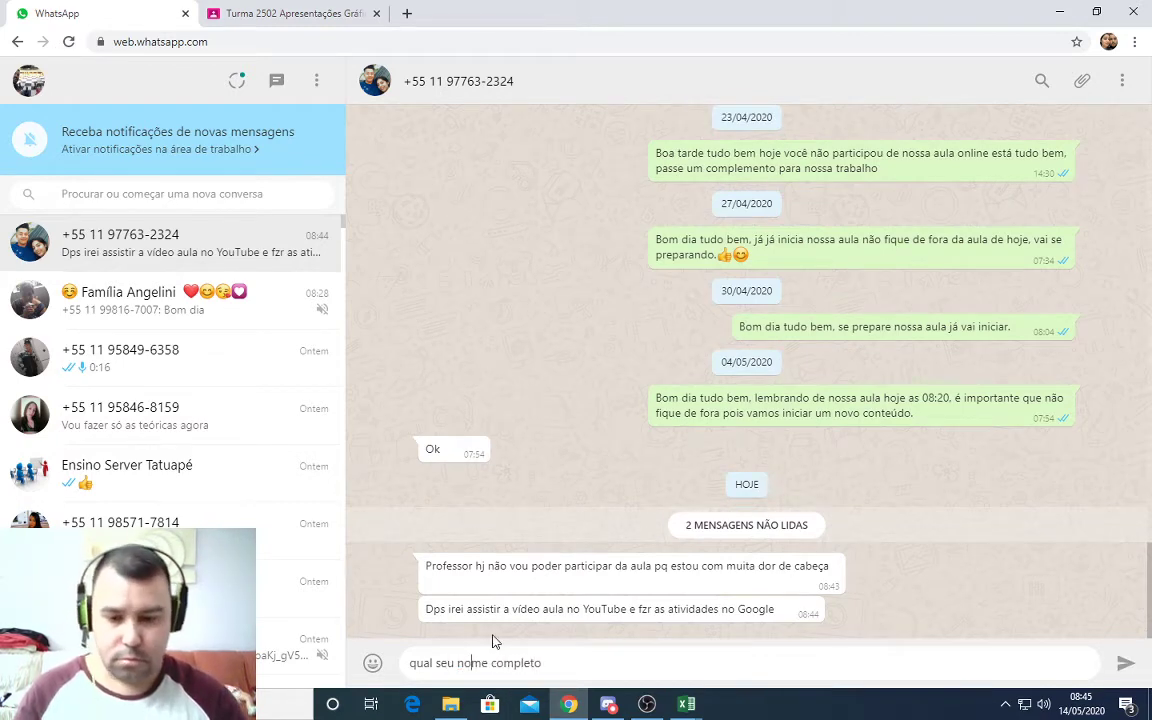
{"action": "key", "text": "Return"}
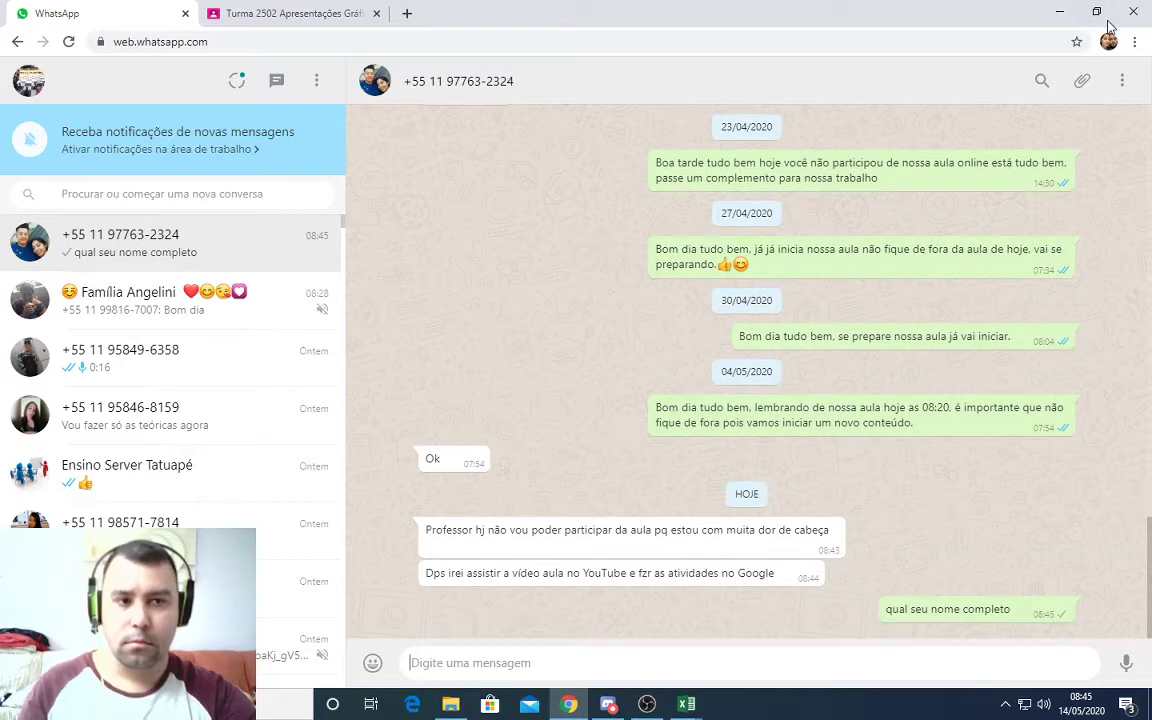
Return to Discord's geral channel, switch to OBS and activate the "camera" scene.
{"action": "left_click", "coordinate": [1059, 12]}
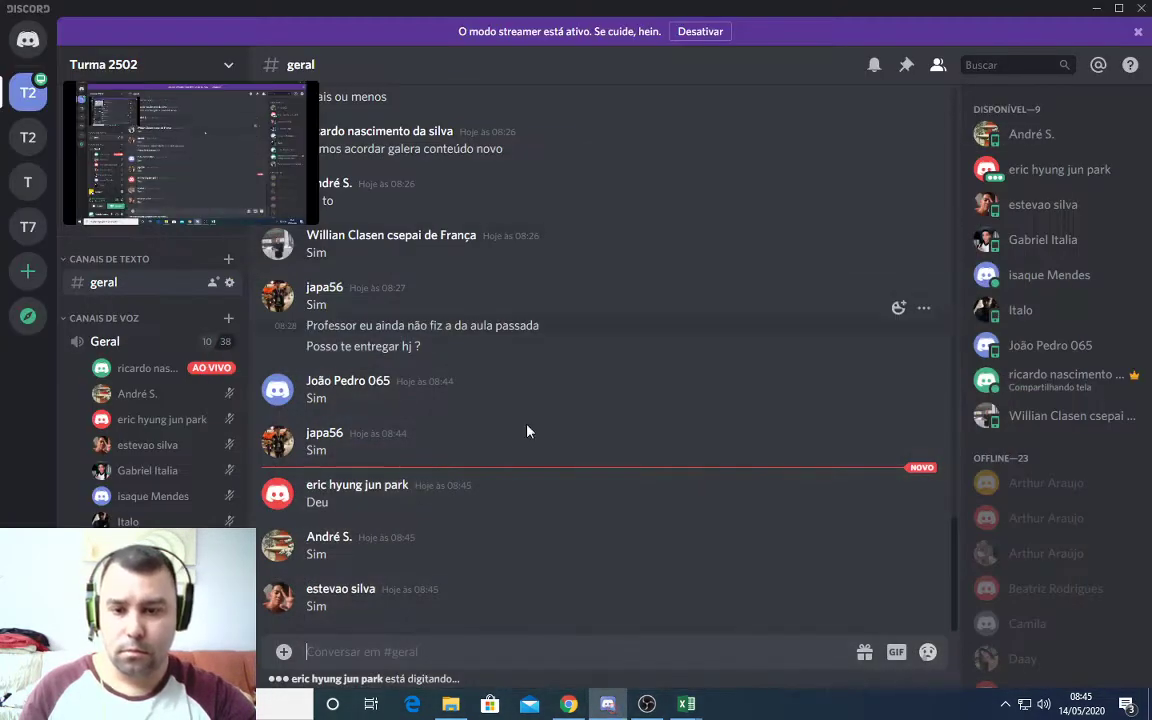
{"action": "left_click", "coordinate": [509, 652]}
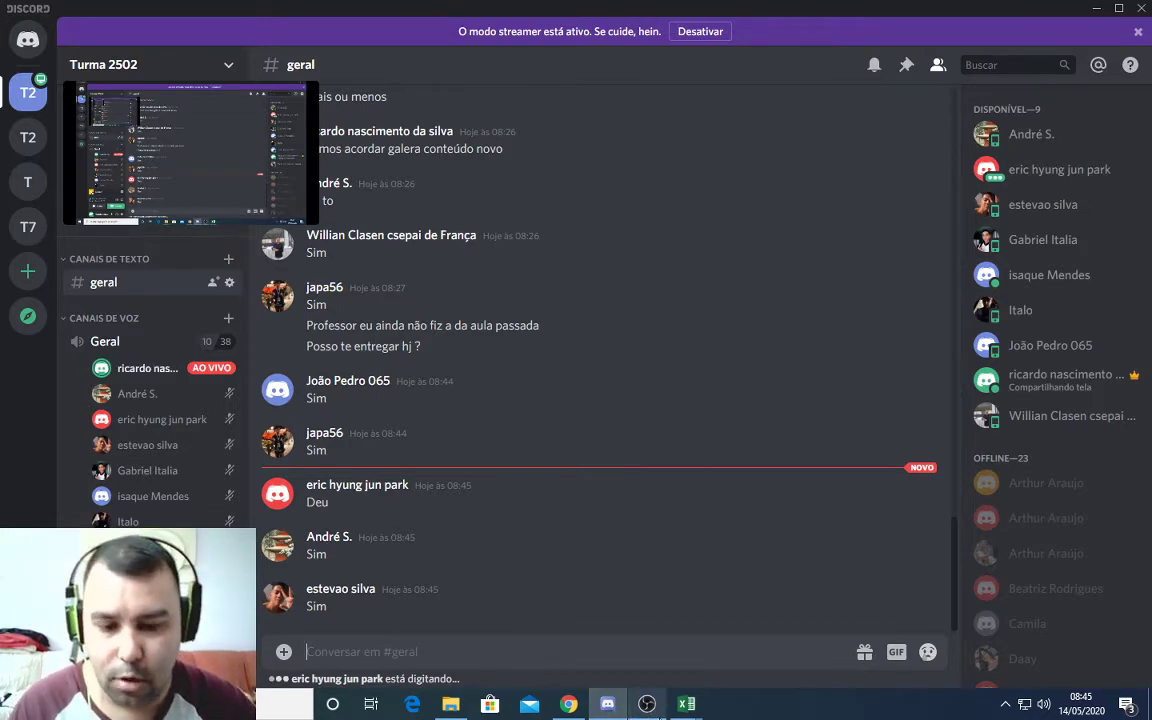
{"action": "left_click", "coordinate": [647, 704]}
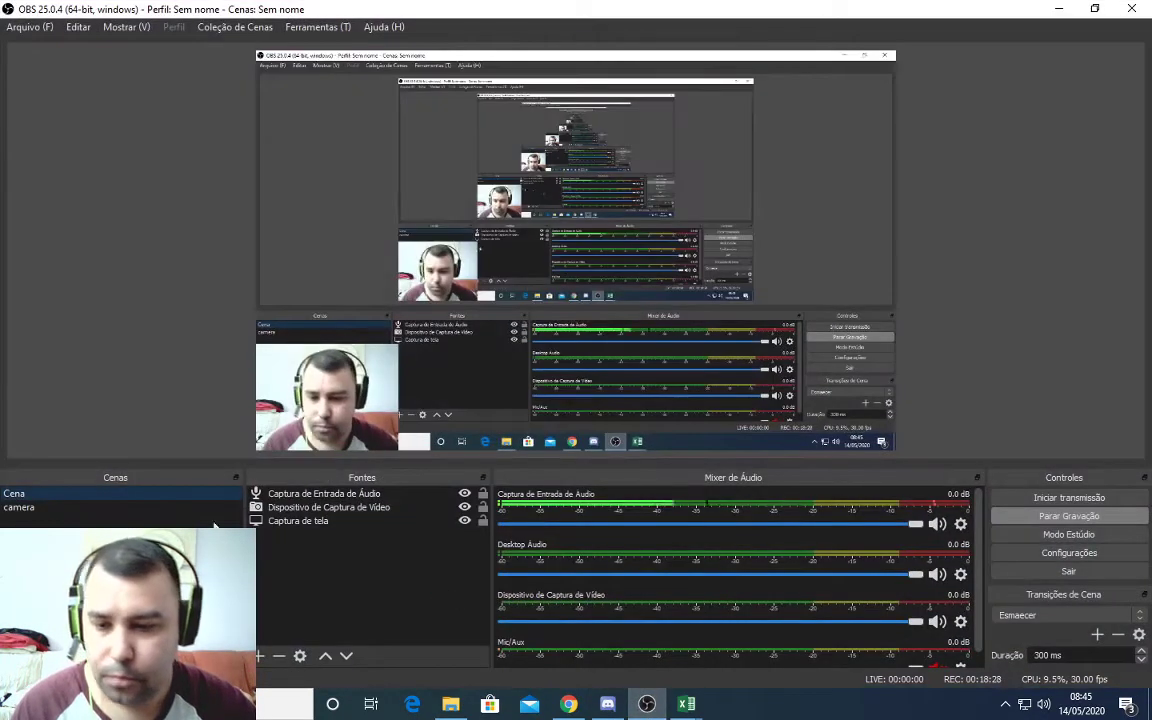
{"action": "left_click", "coordinate": [120, 507]}
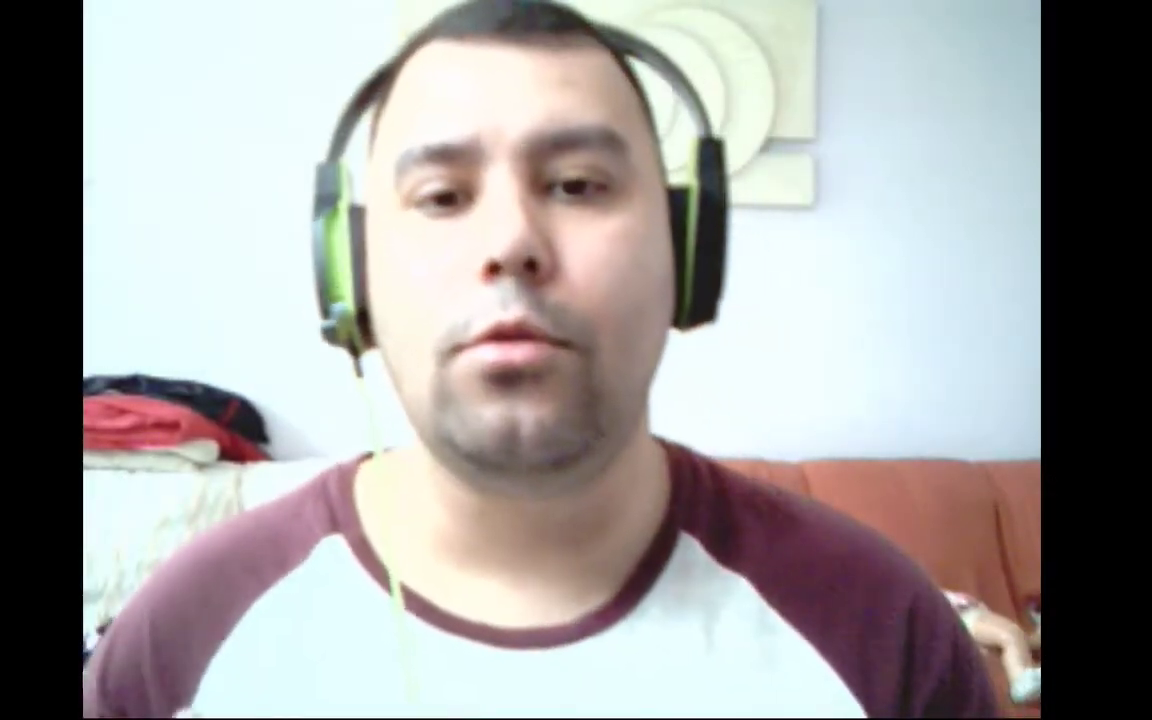
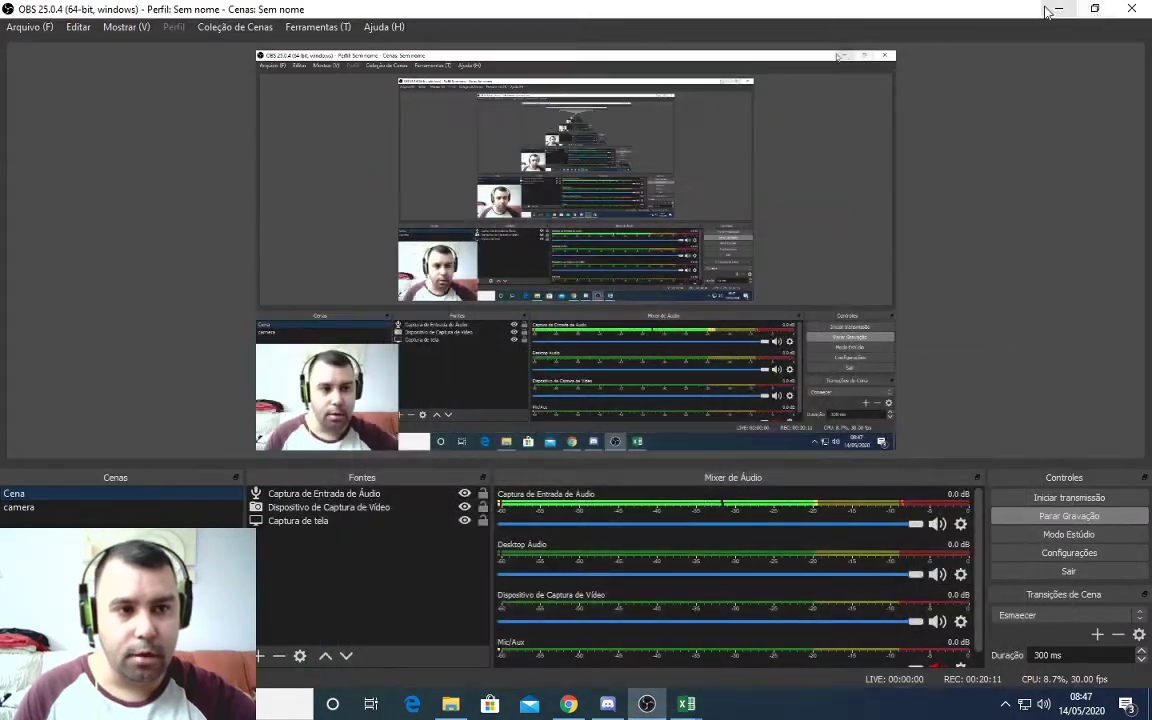
Switch to the "função se" workbook in Excel and examine the SE formulas in D23 and D25 and the conditional counting exercises on the following sheets.
{"action": "left_click", "coordinate": [1056, 8]}
{"action": "left_click", "coordinate": [1094, 16]}
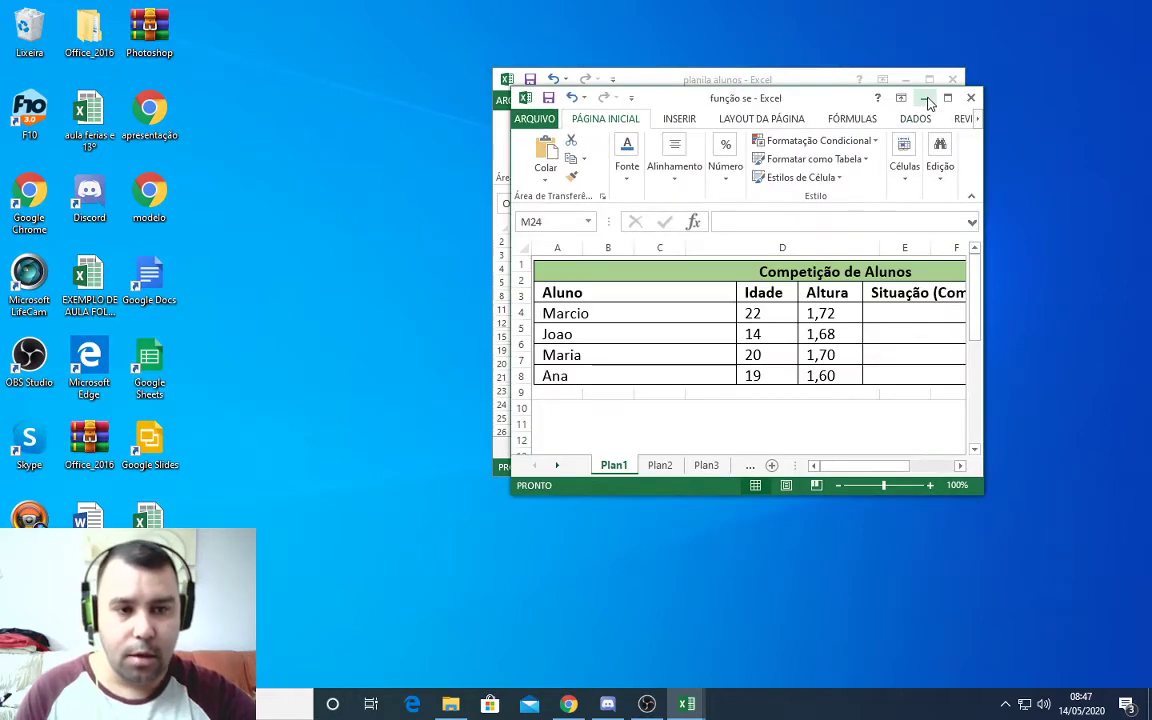
{"action": "double_click", "coordinate": [843, 90]}
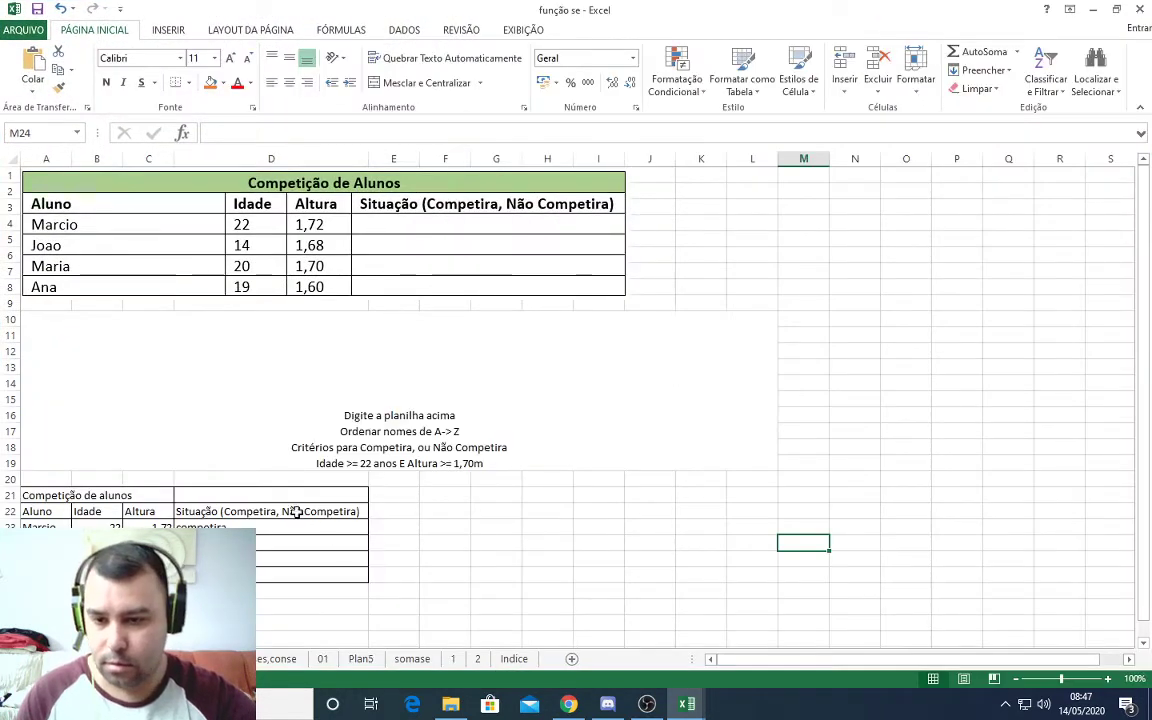
{"action": "left_click", "coordinate": [273, 525]}
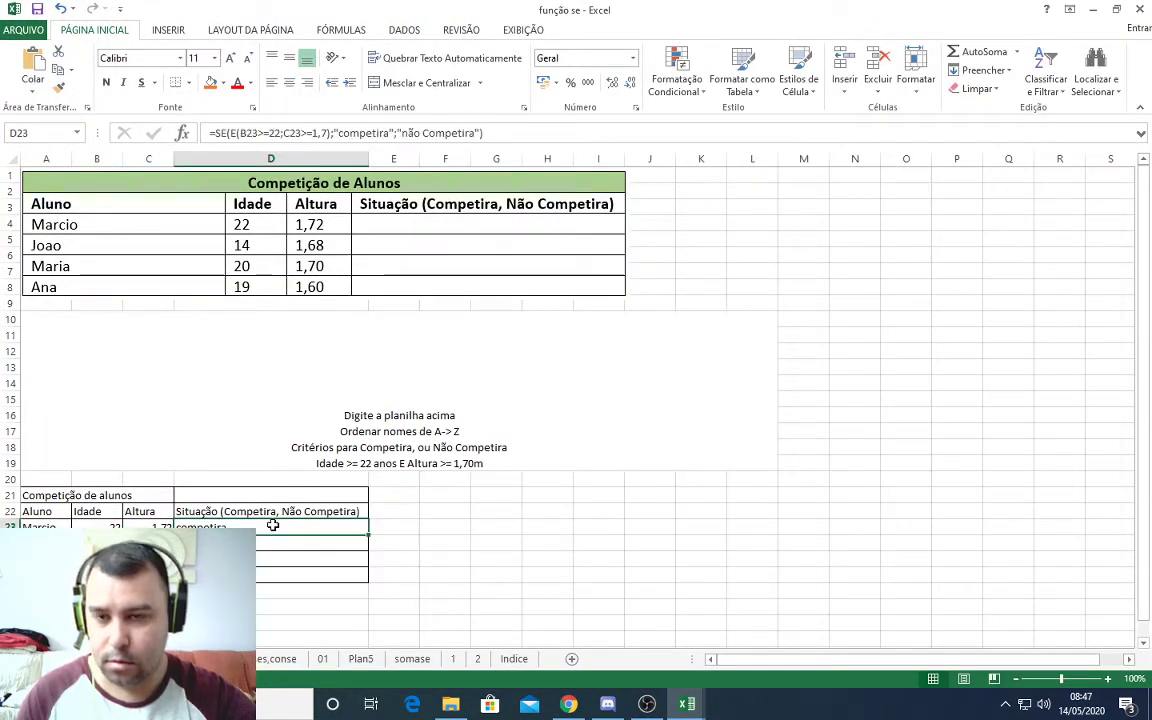
{"action": "key", "text": "ctrl+Page_Down"}
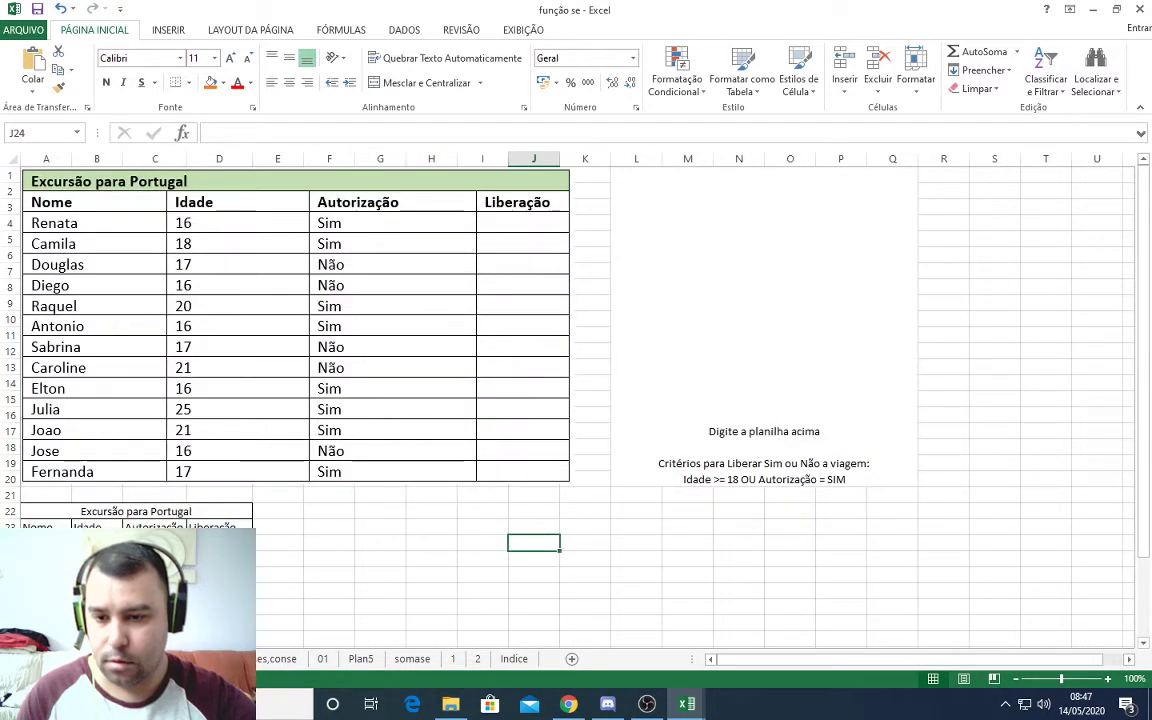
{"action": "key", "text": "ctrl+Page_Down"}
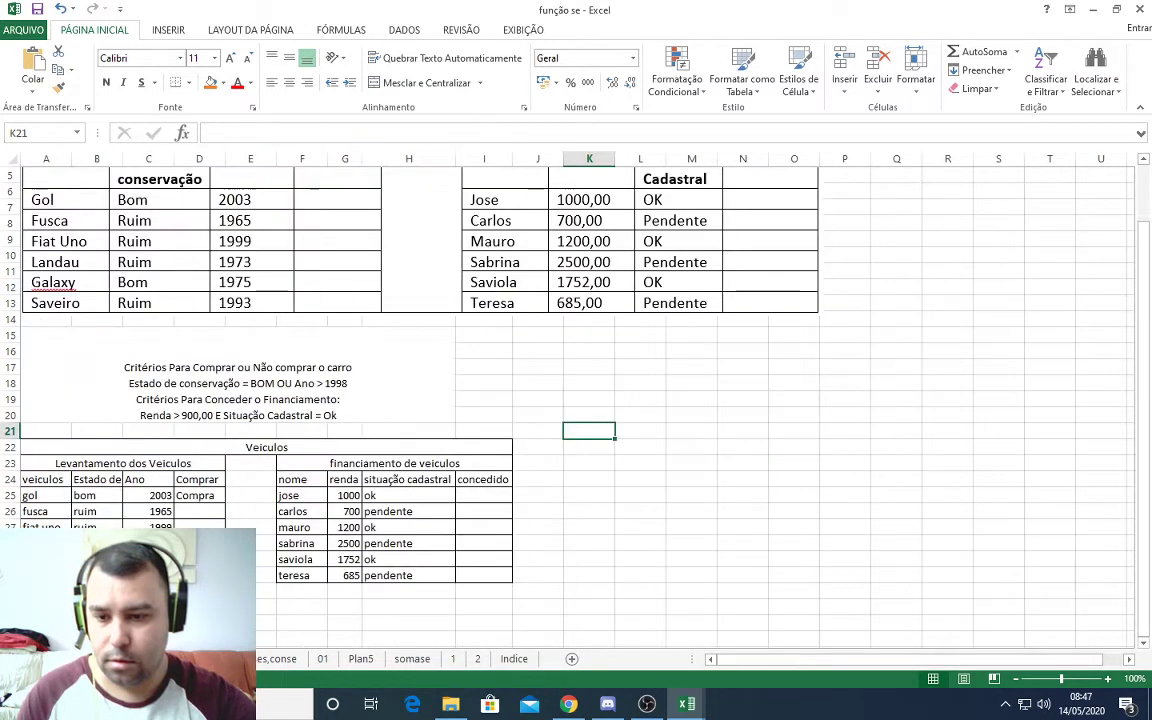
{"action": "left_click", "coordinate": [205, 497]}
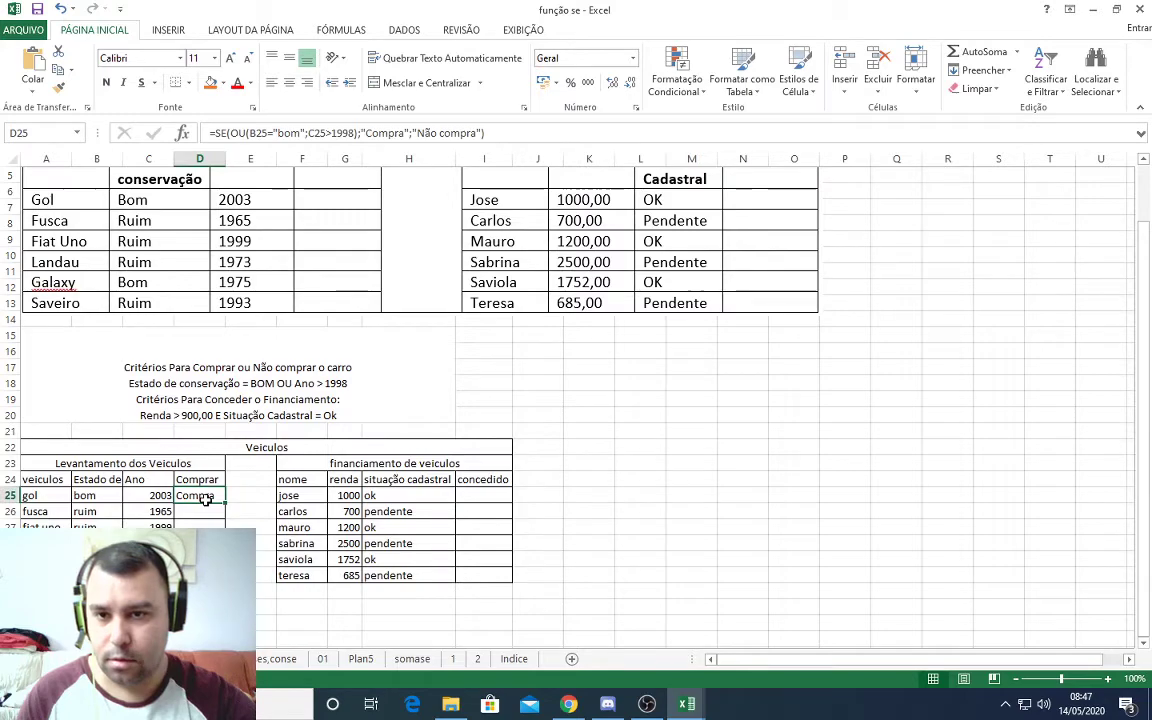
{"action": "left_click", "coordinate": [296, 662]}
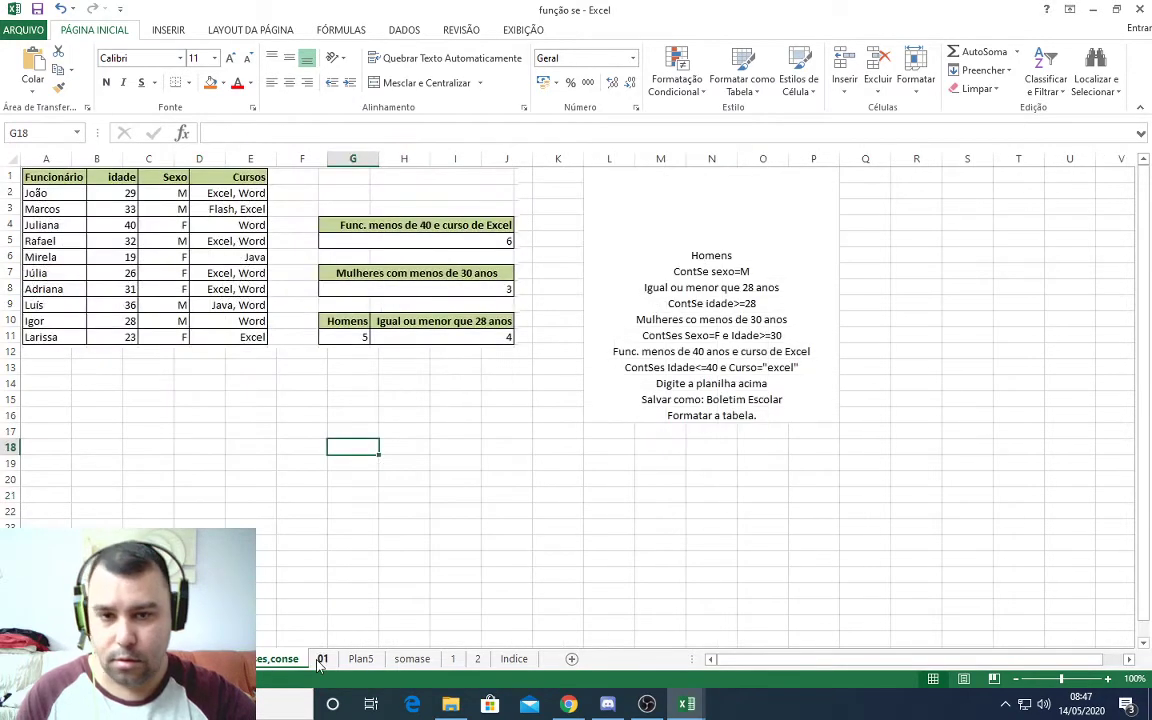
{"action": "left_click", "coordinate": [322, 659]}
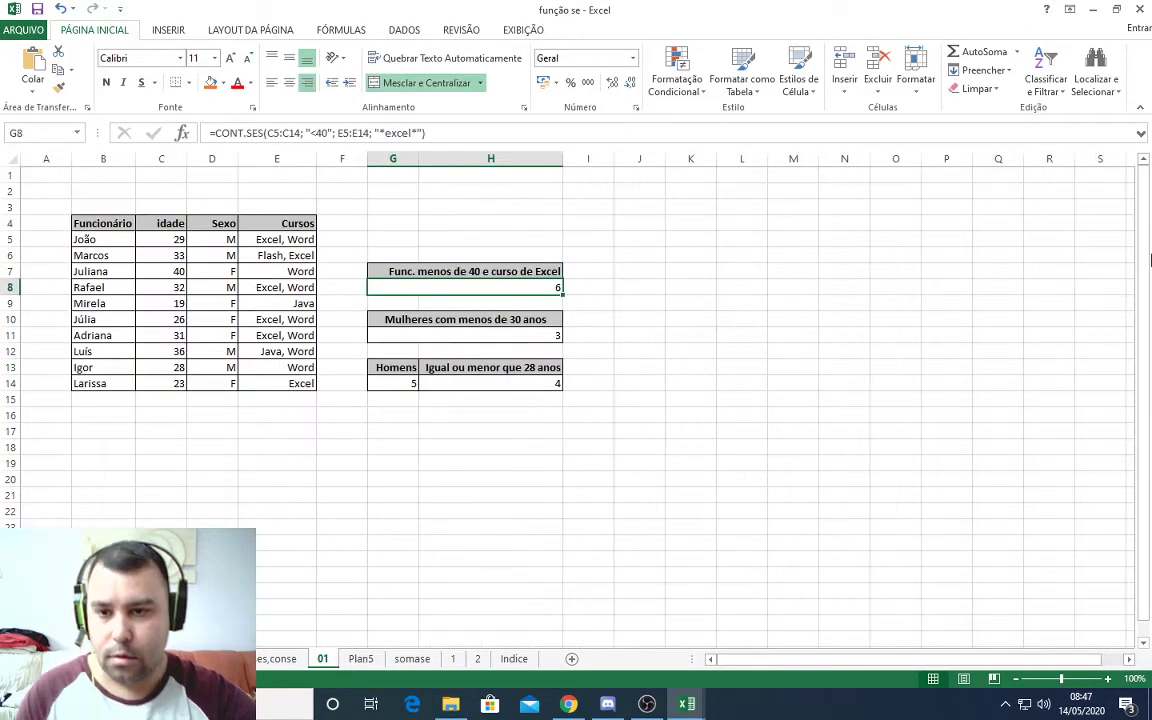
{"action": "left_click", "coordinate": [1091, 9]}
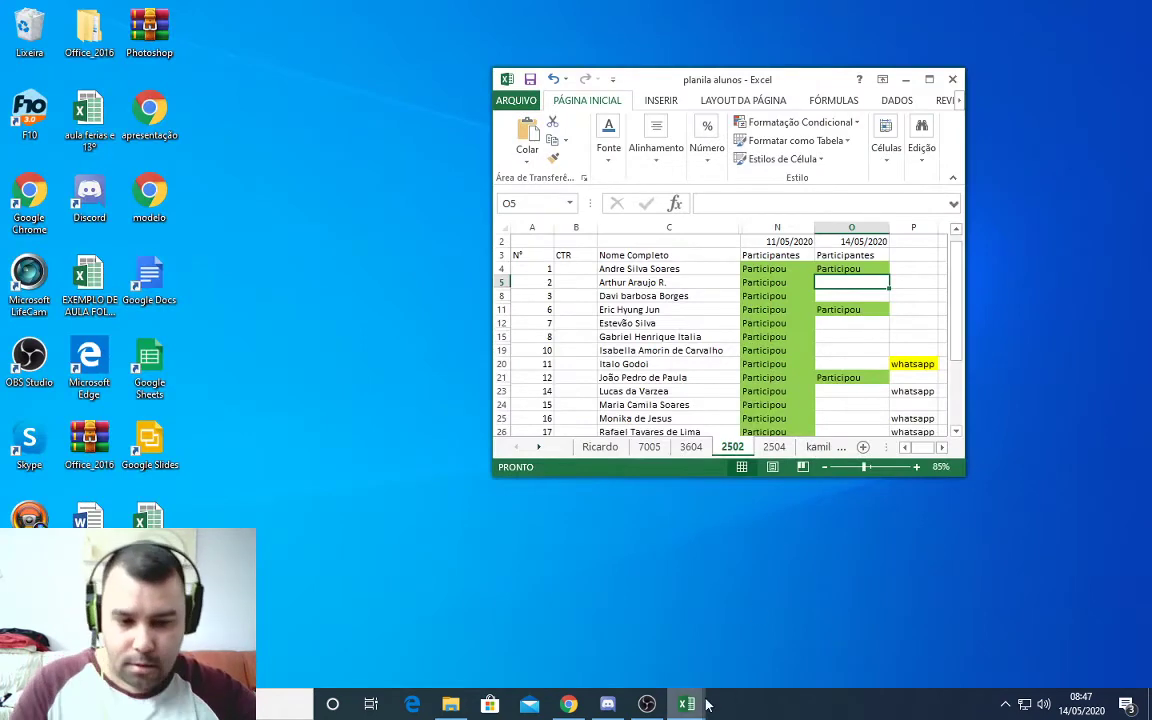
Switch to the Pasta1 workbook and enter "cont.se" in B3 below the E and ou entries.
{"action": "mouse_move", "coordinate": [686, 704]}
{"action": "left_click", "coordinate": [710, 655]}
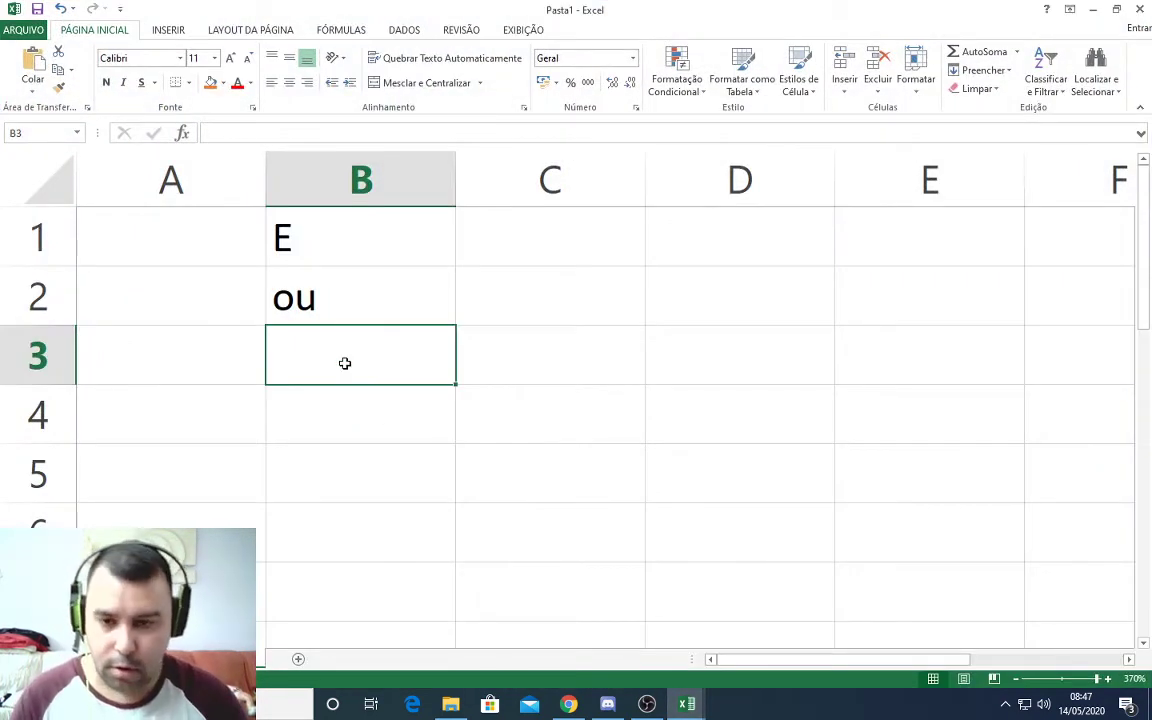
{"action": "type", "text": "con"}
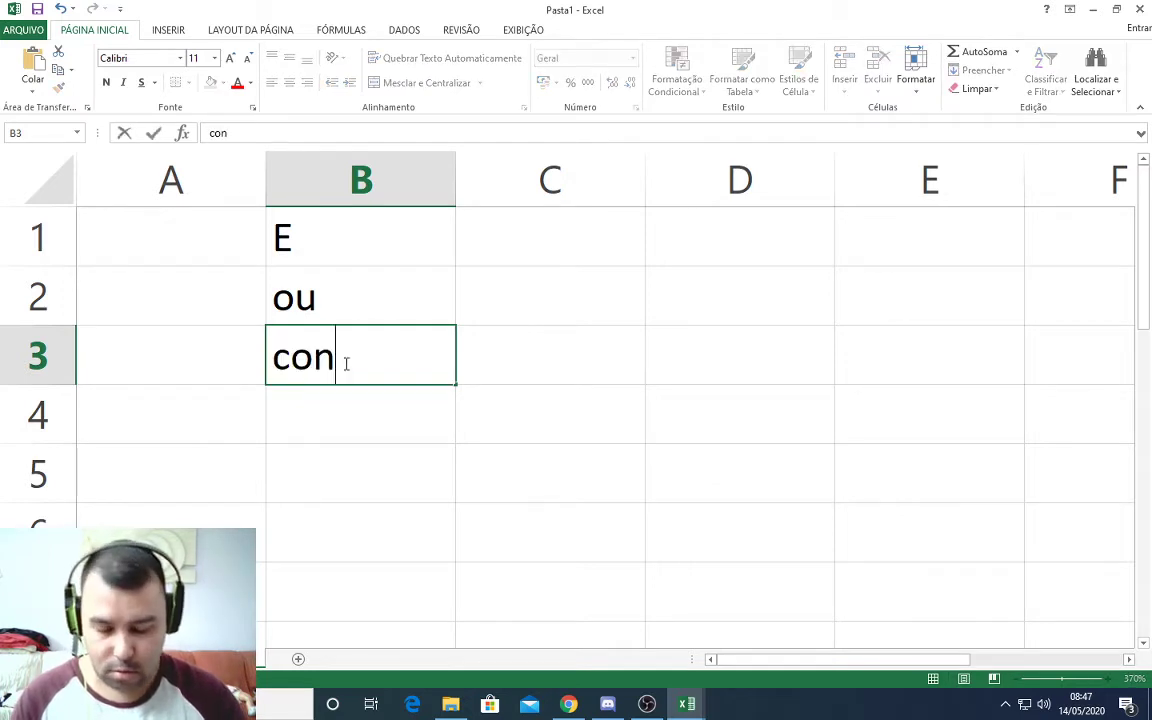
{"action": "type", "text": "tse"}
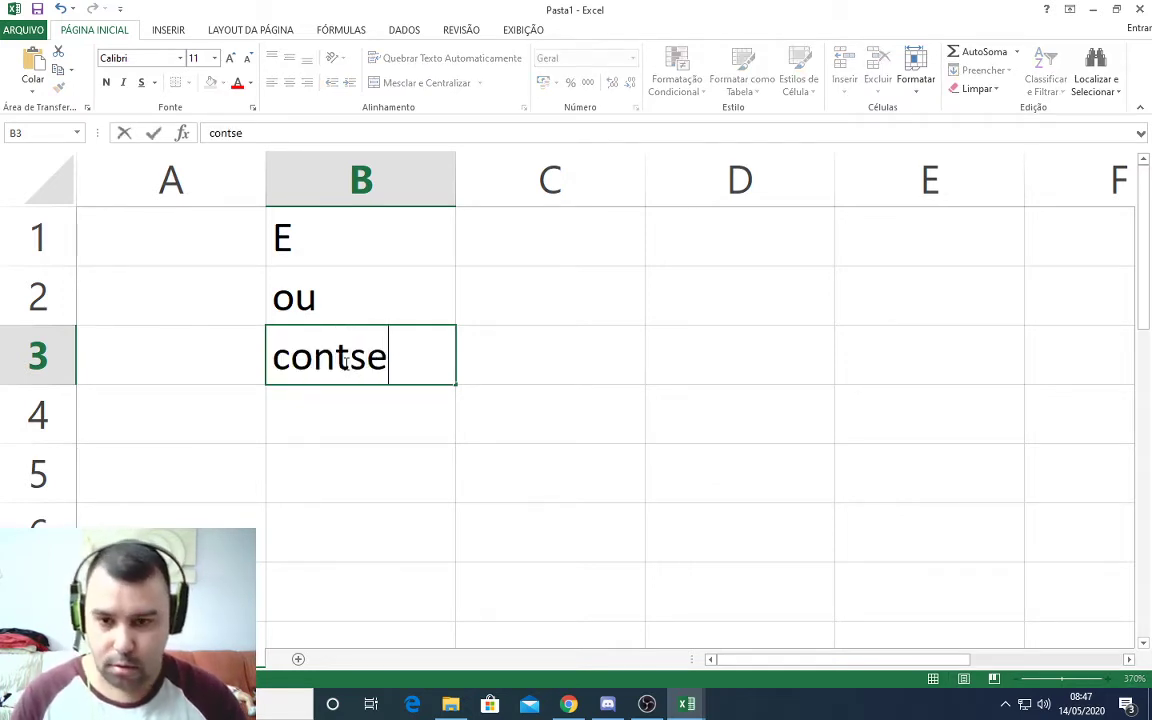
{"action": "key", "text": "BackSpace"}
{"action": "key", "text": "BackSpace"}
{"action": "type", "text": ".se"}
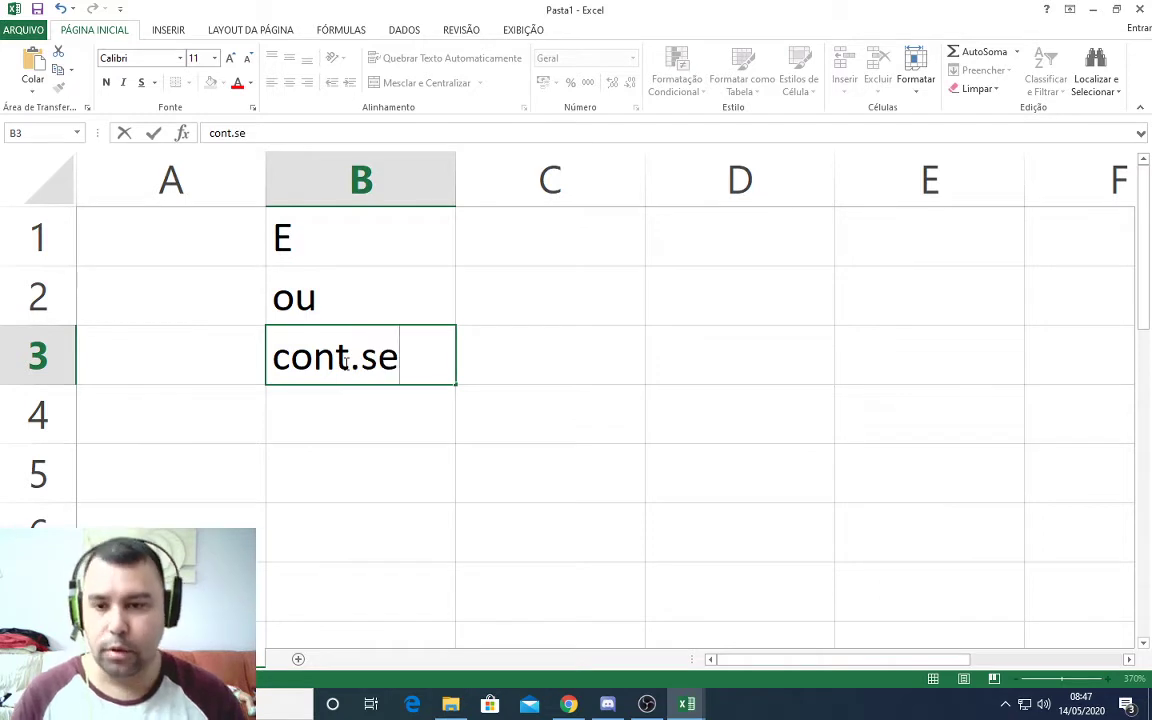
{"action": "key", "text": "Return"}
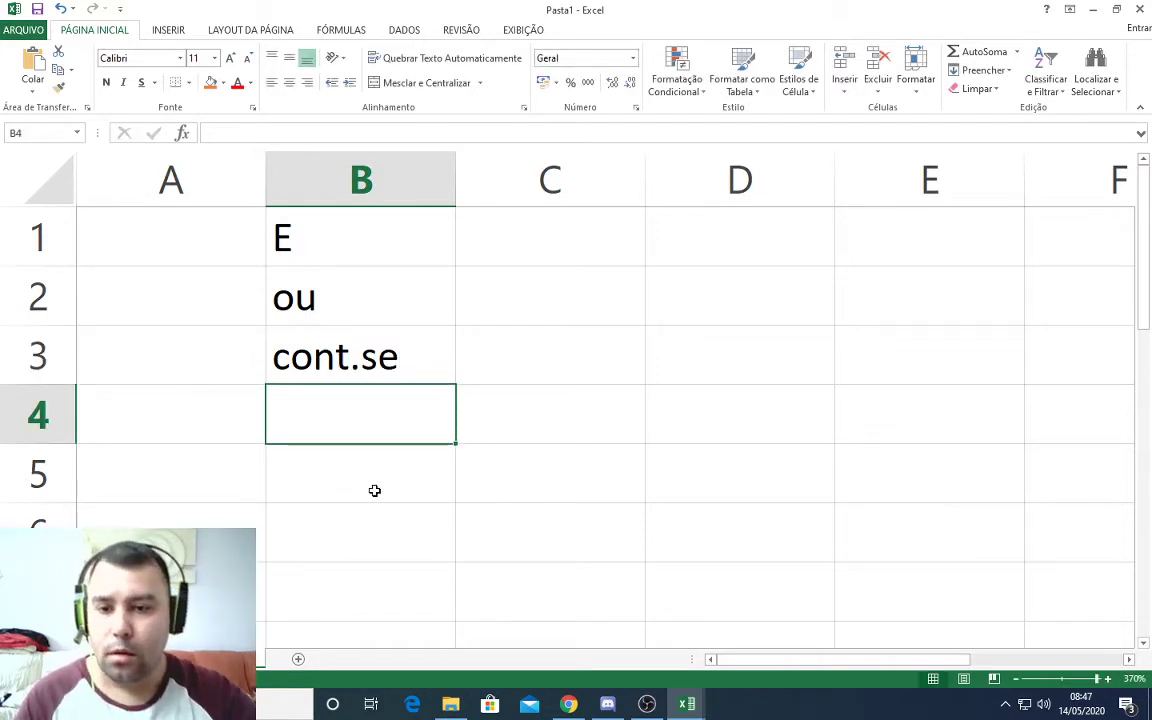
{"action": "left_click", "coordinate": [362, 262]}
{"action": "left_click_drag", "start_coordinate": [362, 262], "coordinate": [345, 357]}
{"action": "left_click", "coordinate": [350, 244]}
{"action": "left_click", "coordinate": [332, 248]}
{"action": "left_click_drag", "start_coordinate": [332, 248], "coordinate": [330, 345]}
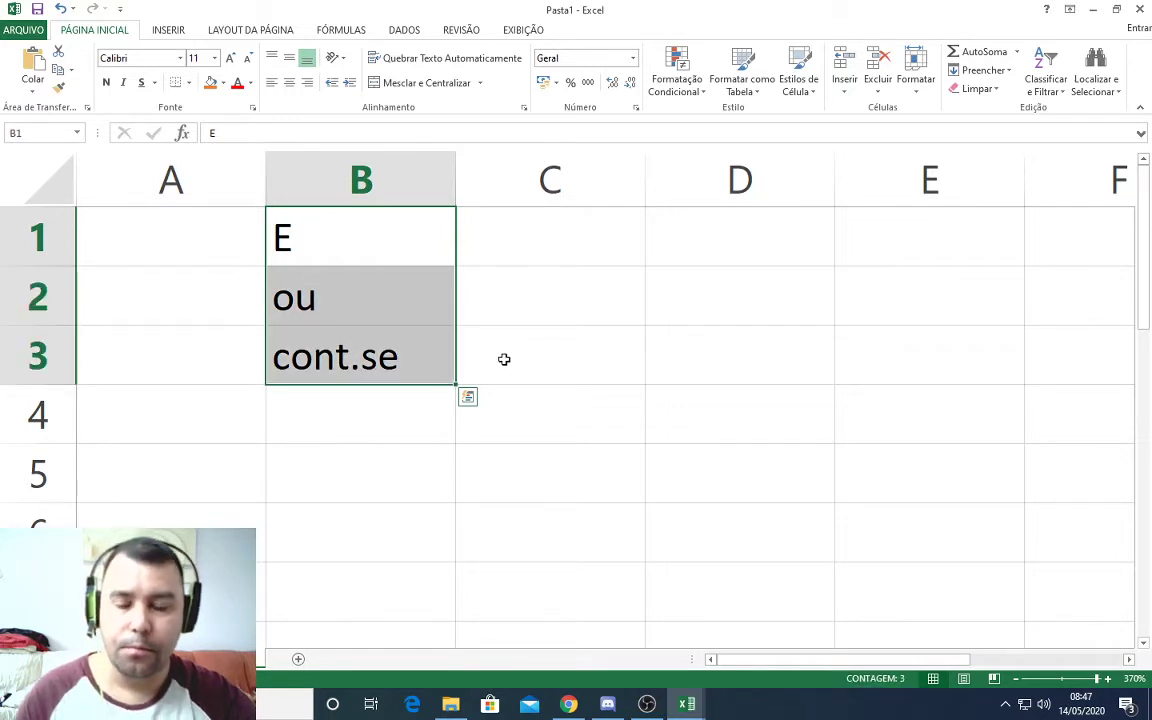
{"action": "left_click", "coordinate": [540, 350]}
{"action": "left_click_drag", "start_coordinate": [352, 252], "coordinate": [350, 355]}
{"action": "mouse_move", "coordinate": [341, 247]}
{"action": "left_mouse_down"}
{"action": "mouse_move", "coordinate": [334, 345]}
{"action": "mouse_move", "coordinate": [323, 245]}
{"action": "mouse_move", "coordinate": [326, 368]}
{"action": "mouse_move", "coordinate": [320, 232]}
{"action": "mouse_move", "coordinate": [339, 234]}
{"action": "mouse_move", "coordinate": [345, 365]}
{"action": "mouse_move", "coordinate": [329, 248]}
{"action": "left_mouse_up"}
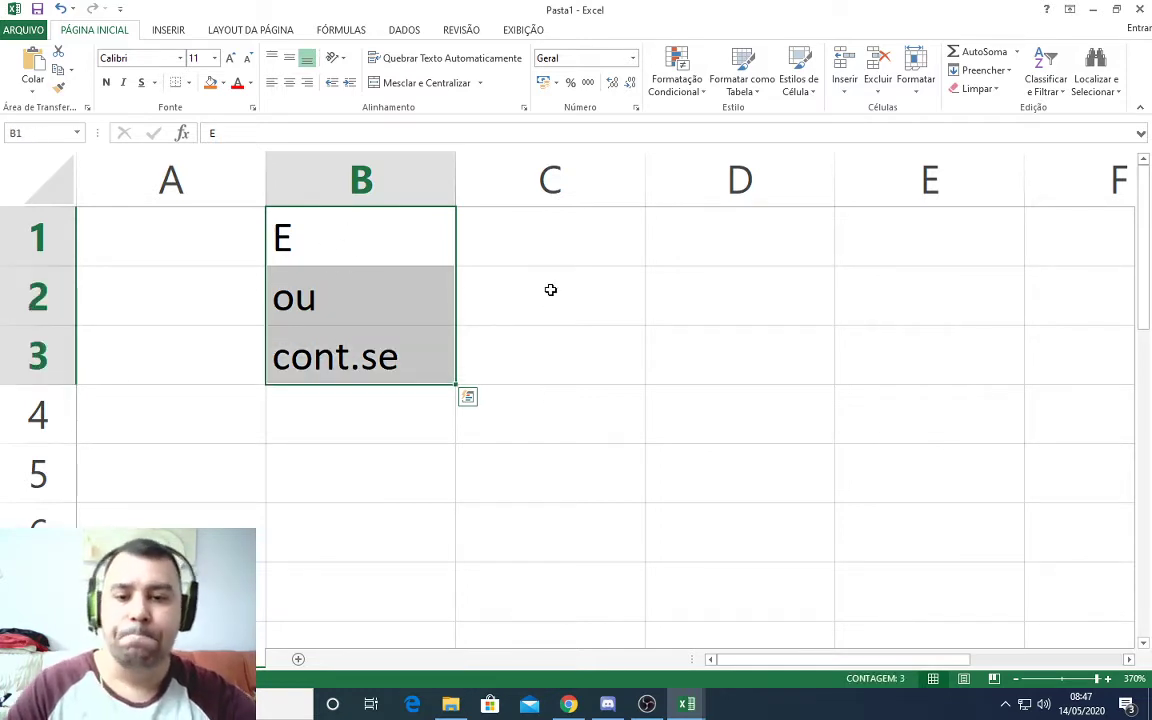
{"action": "left_click", "coordinate": [560, 245]}
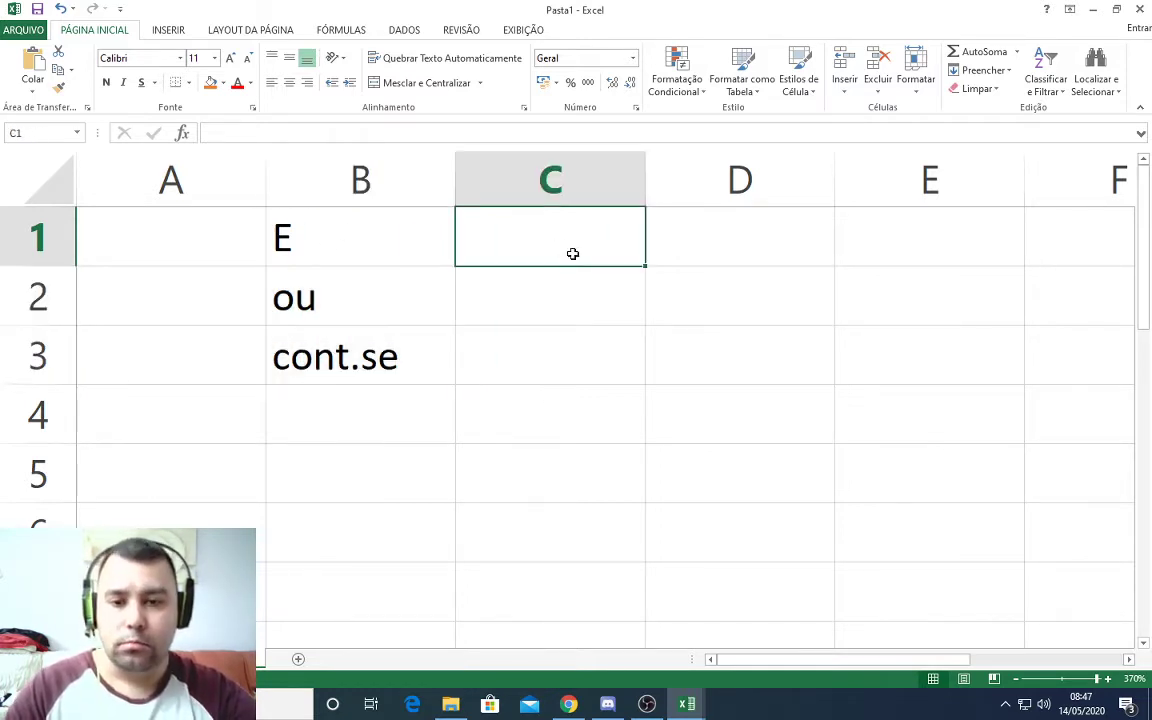
{"action": "key", "text": "Left"}
{"action": "key", "text": "Right"}
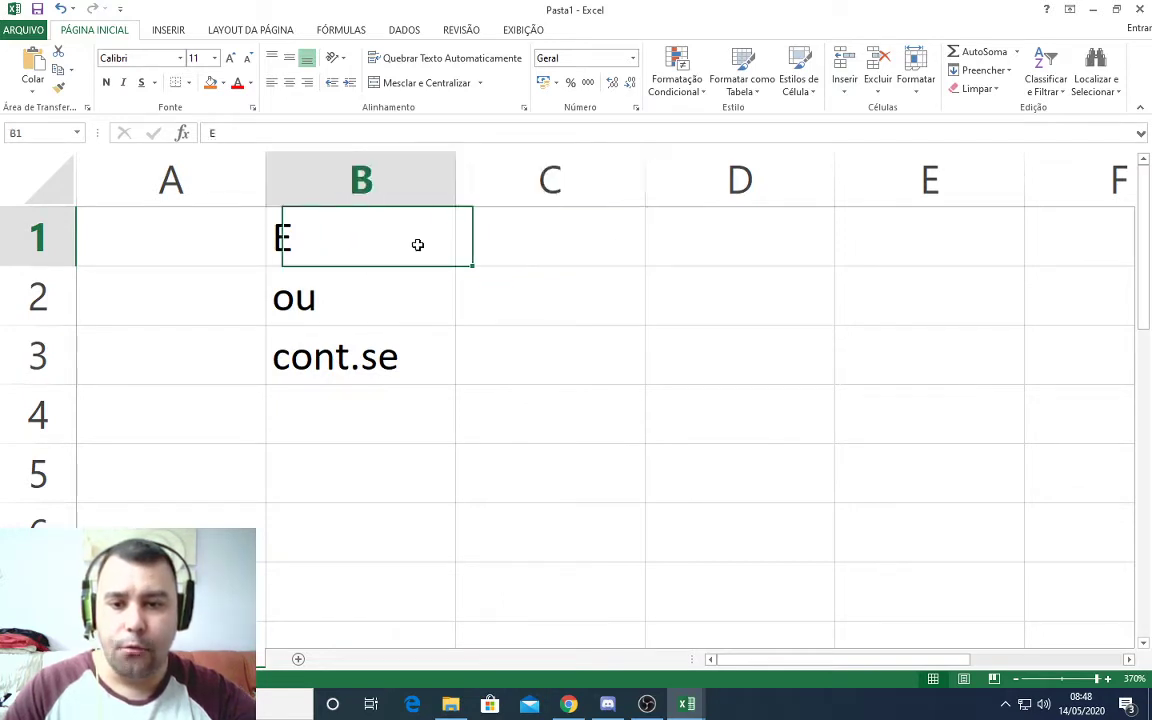
{"action": "key", "text": "Left"}
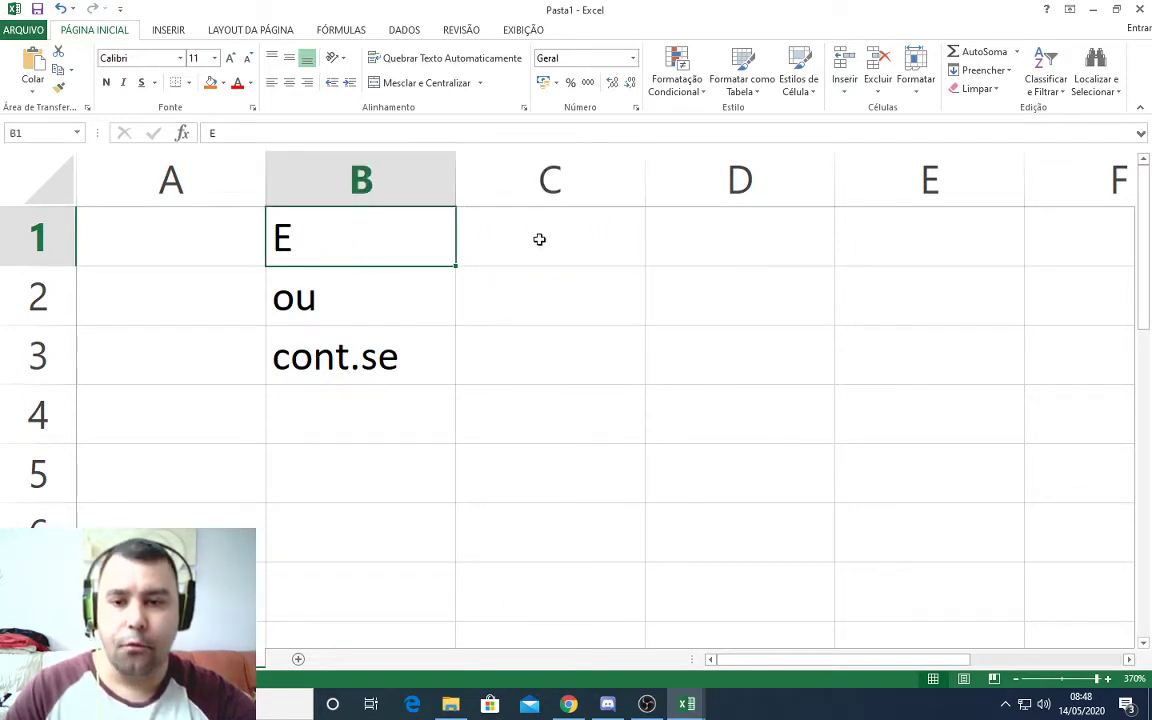
{"action": "key", "text": "Right"}
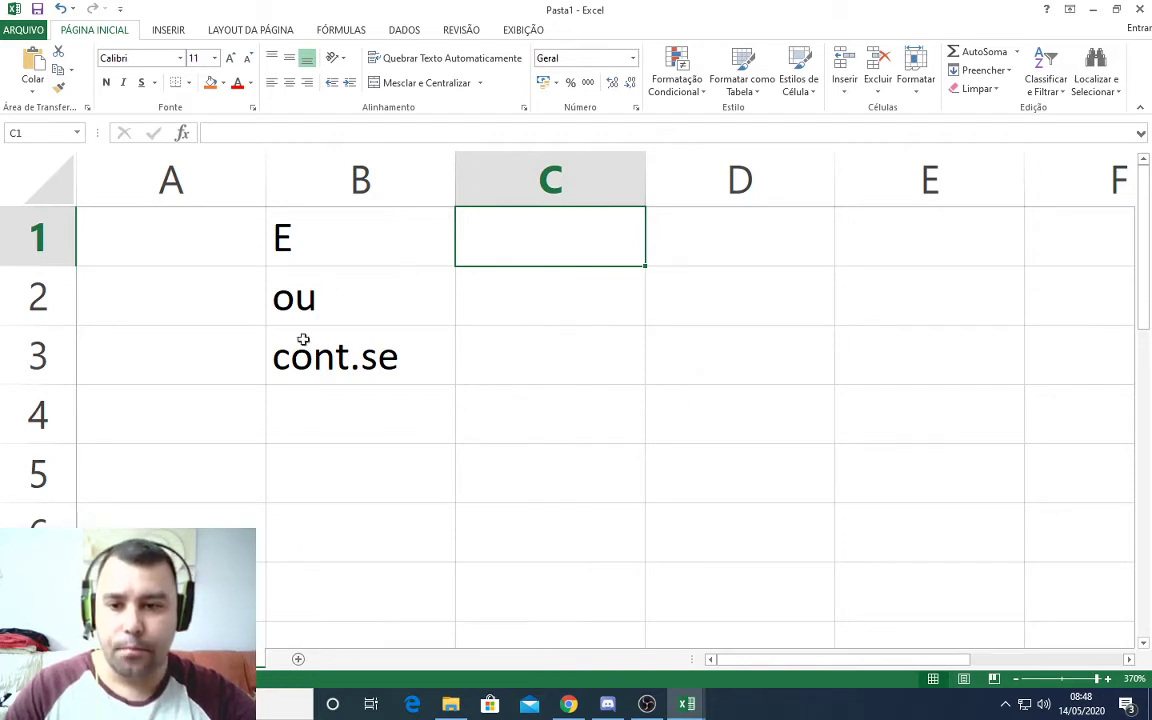
Enter the heading "função E" in cell A5.
{"action": "scroll", "coordinate": [265, 475], "scroll_direction": "down", "scroll_amount": 2}
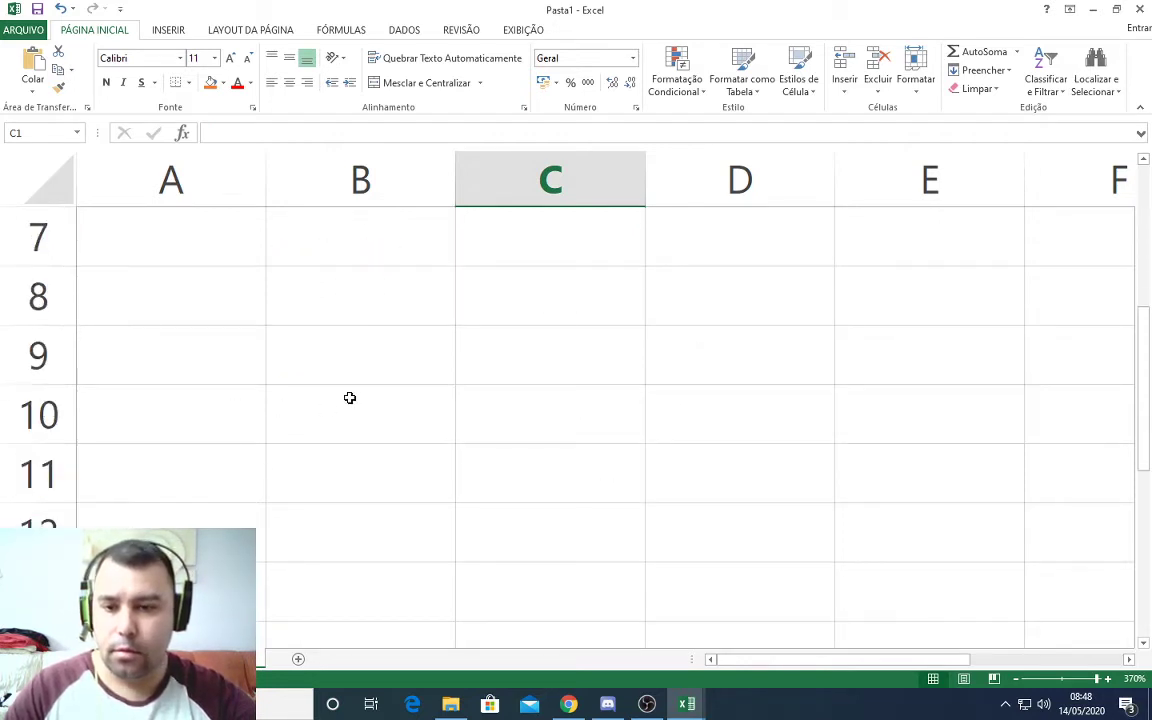
{"action": "scroll", "coordinate": [347, 396], "scroll_direction": "up", "scroll_amount": 2}
{"action": "scroll", "coordinate": [333, 438], "scroll_direction": "down", "scroll_amount": 1}
{"action": "left_click", "coordinate": [190, 290]}
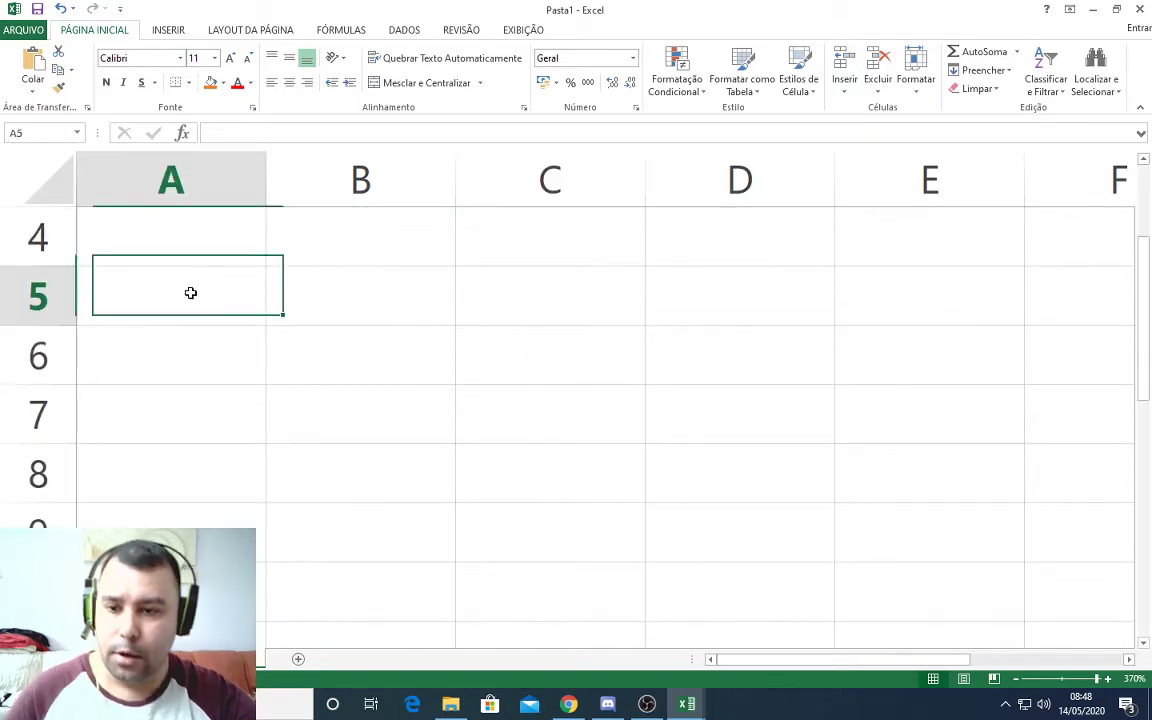
{"action": "double_click", "coordinate": [192, 291]}
{"action": "type", "text": "fun"}
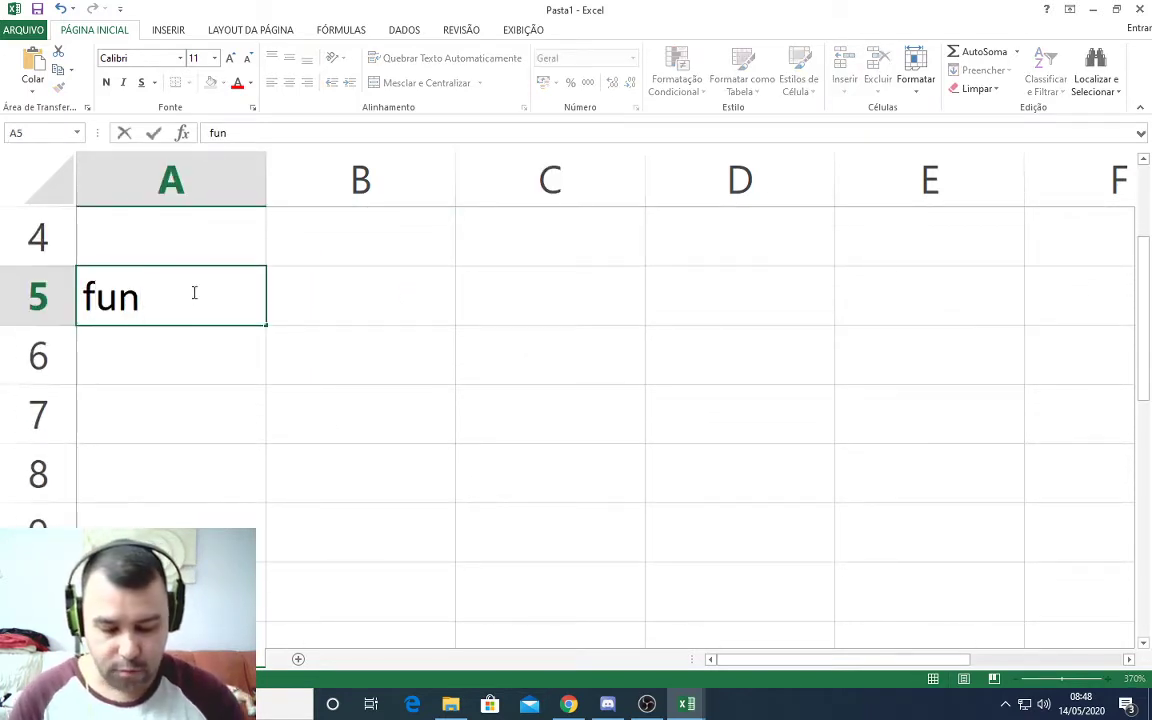
{"action": "type", "text": "c"}
{"action": "key", "text": "BackSpace"}
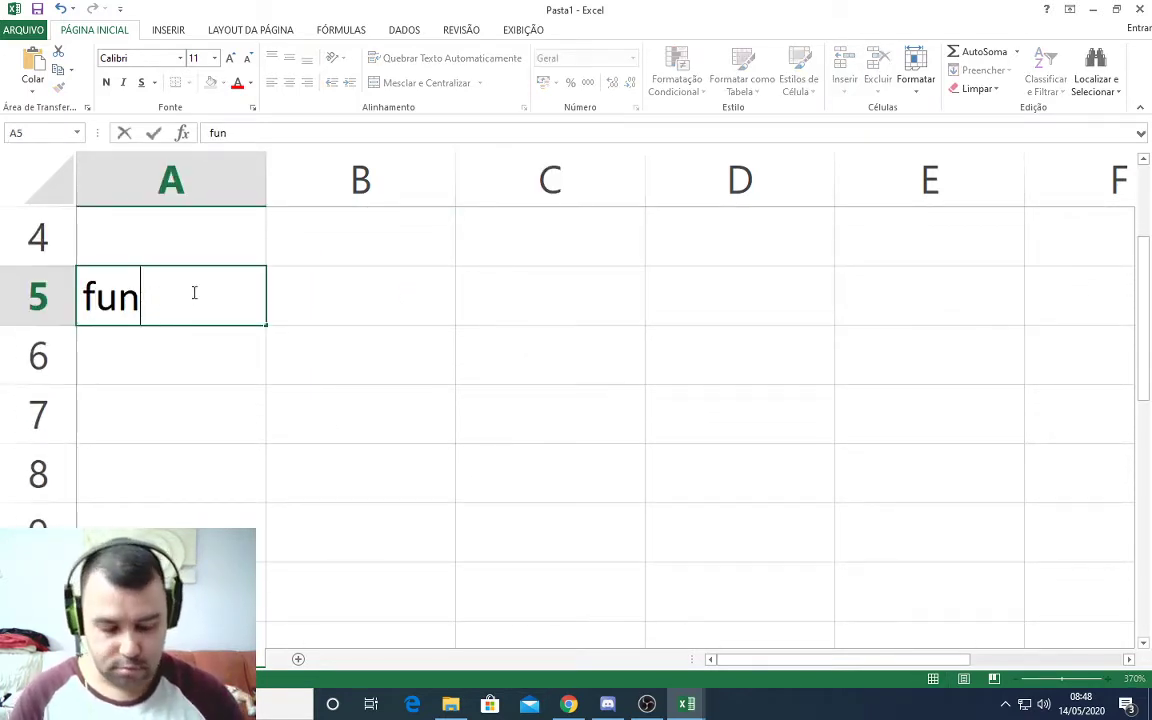
{"action": "type", "text": "ção E"}
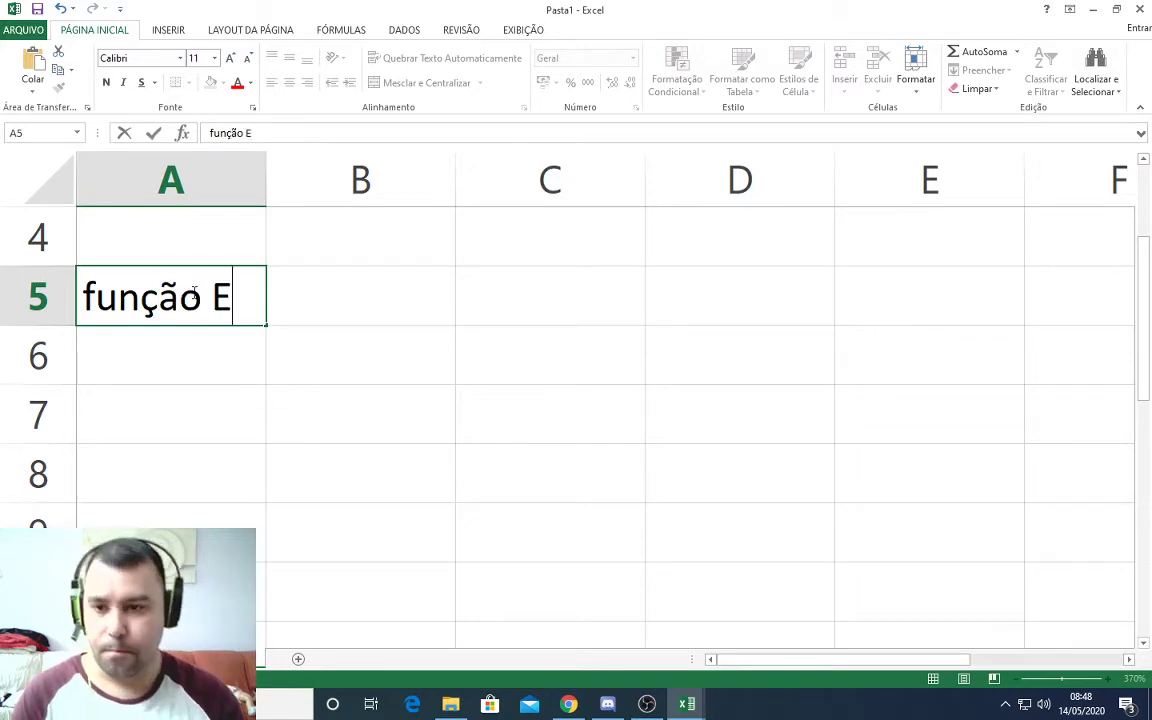
{"action": "key", "text": "Tab"}
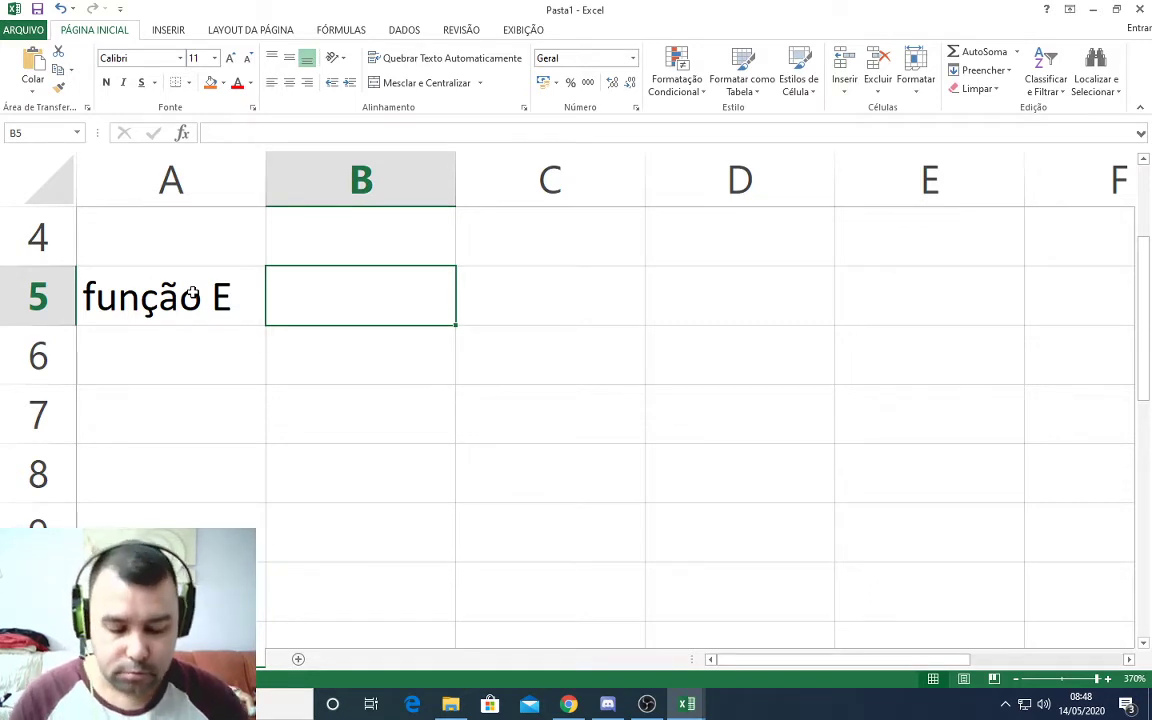
Enter the column headings "nota" in B5 and "frequencia" in C5.
{"action": "type", "text": "nota"}
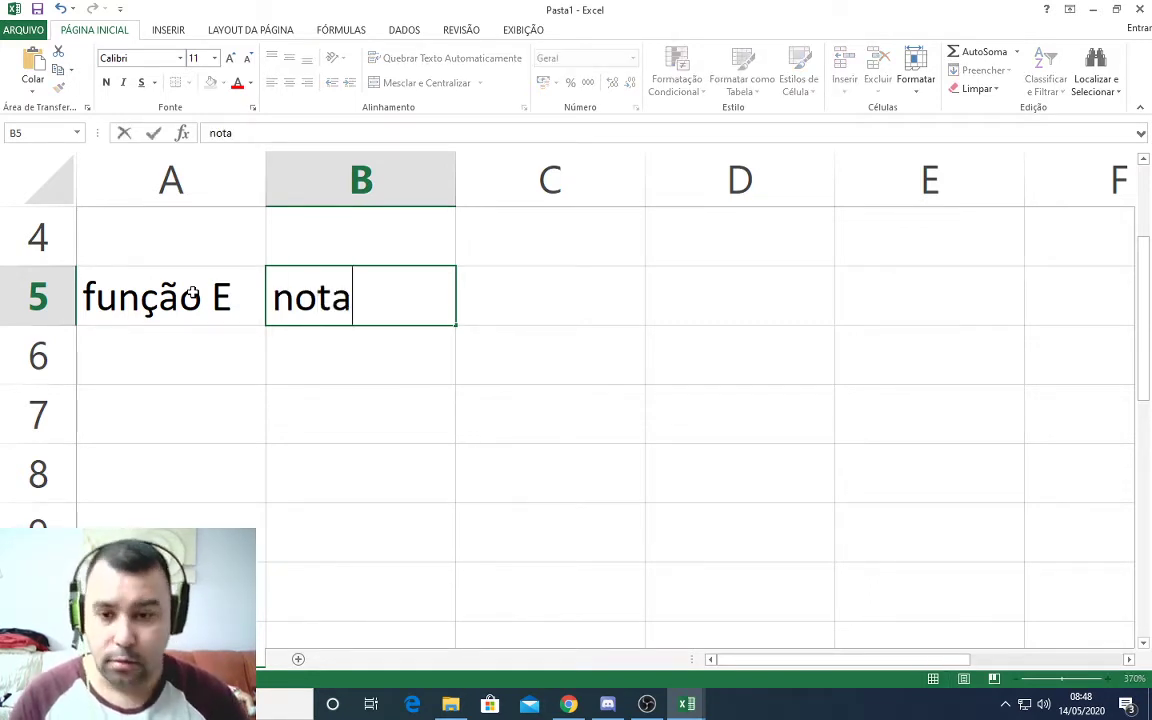
{"action": "key", "text": "Tab"}
{"action": "type", "text": "freq"}
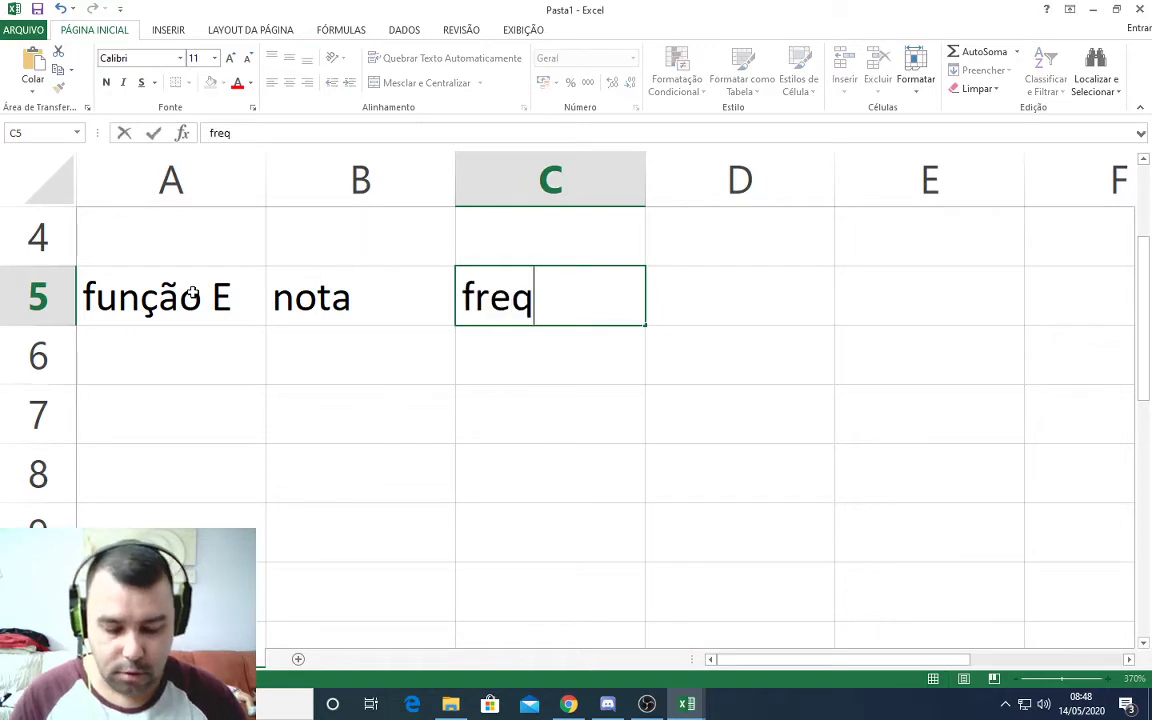
{"action": "type", "text": "uencia"}
{"action": "key", "text": "Return"}
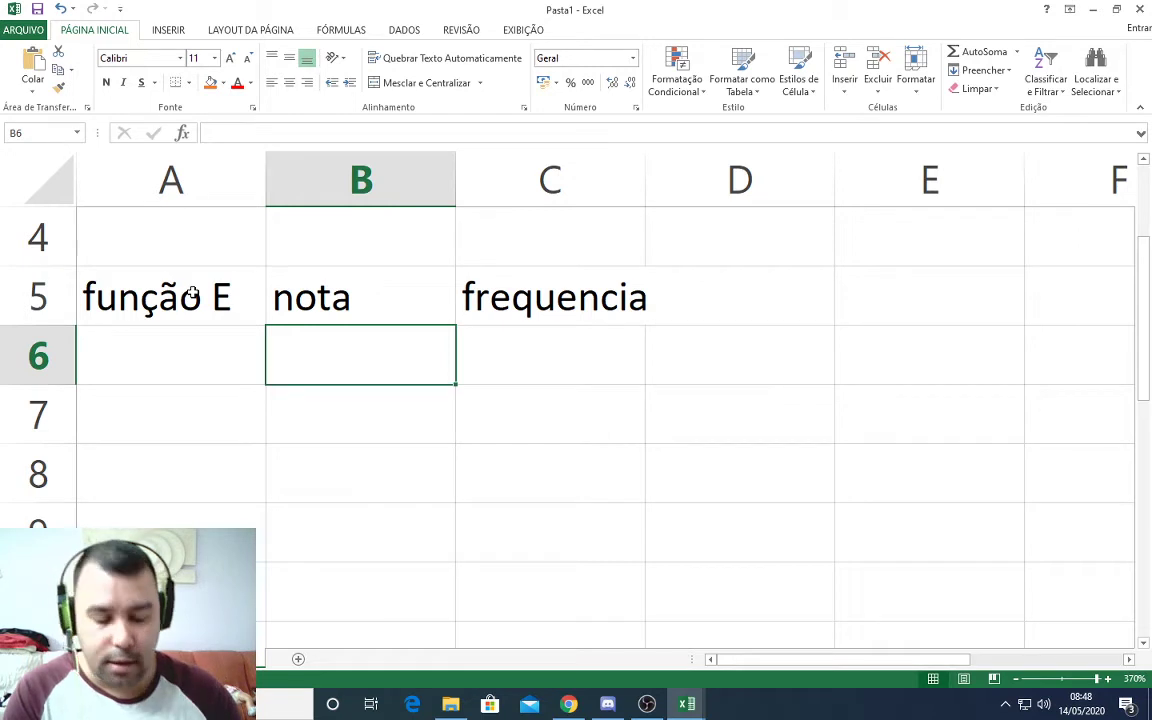
Fill the first example row with a grade of 7 in B6 and an attendance of 90% in C6.
{"action": "type", "text": "7"}
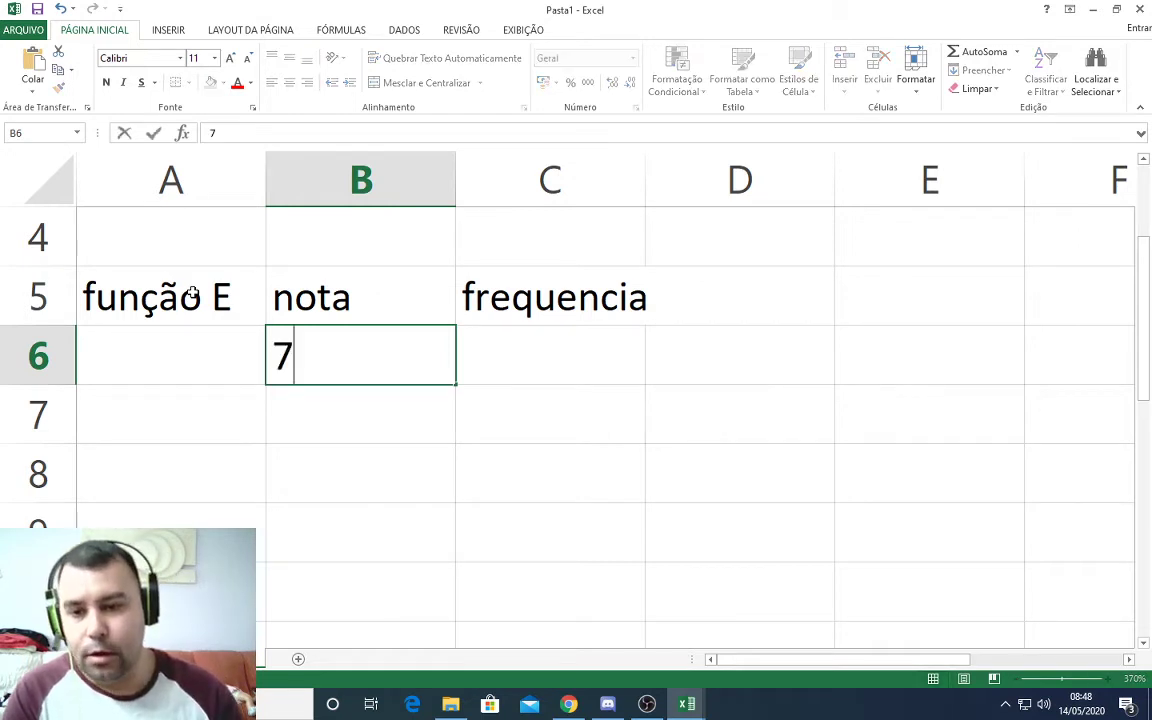
{"action": "key", "text": "Tab"}
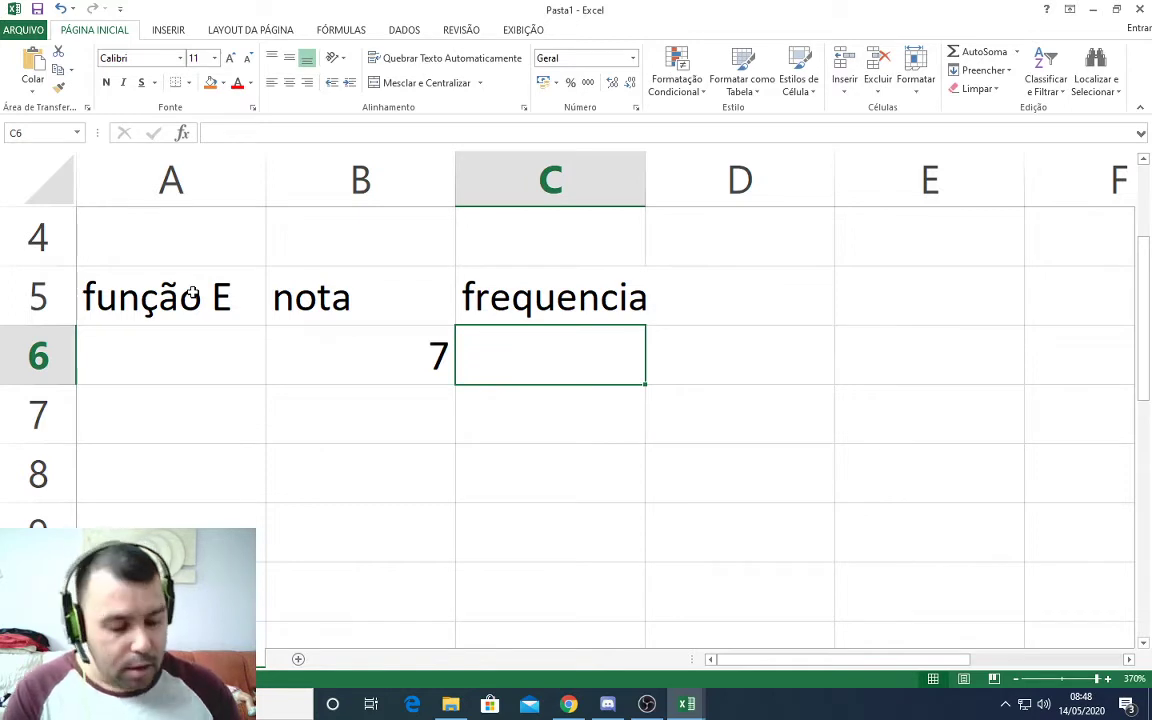
{"action": "type", "text": "90"}
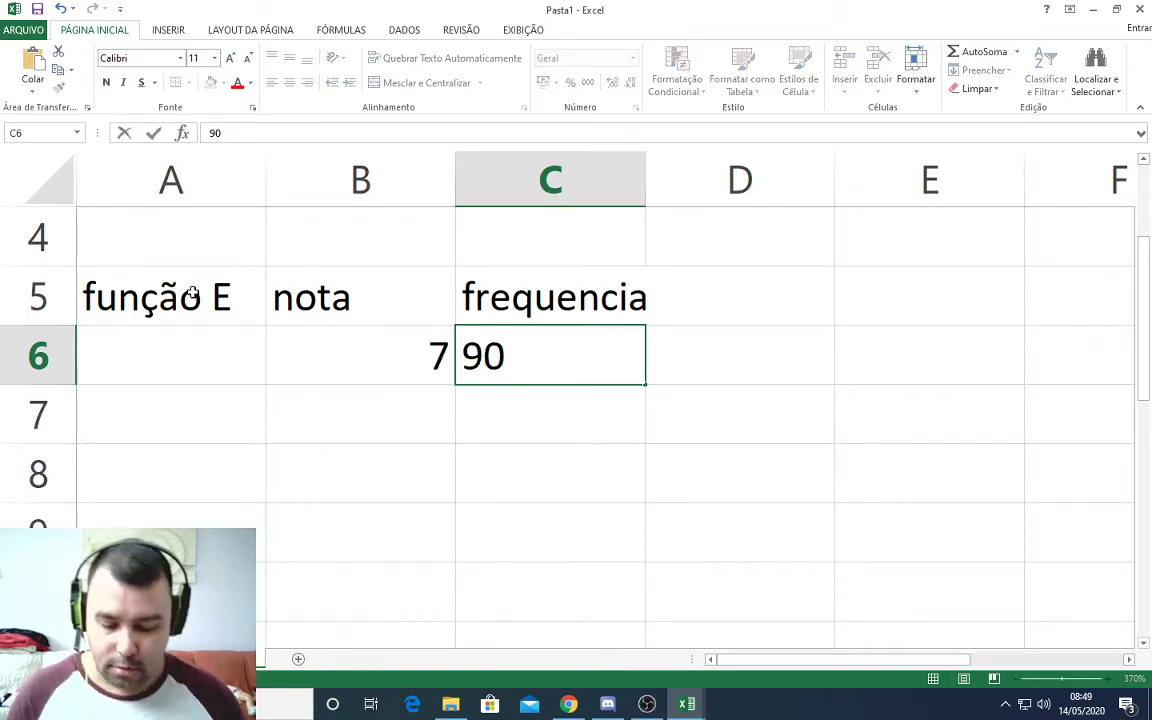
{"action": "type", "text": "%"}
{"action": "key", "text": "Return"}
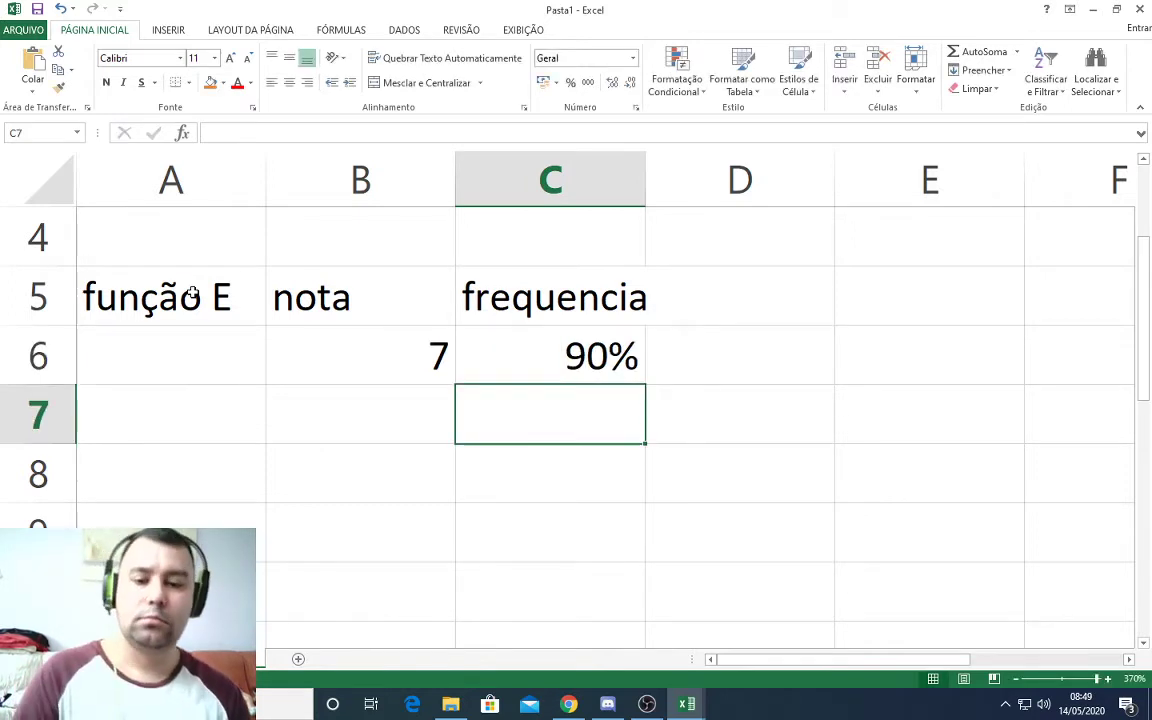
Enter the result "Aprovado" in D6 beside the first example's grade and attendance.
{"action": "key", "text": "Up"}
{"action": "key", "text": "Left"}
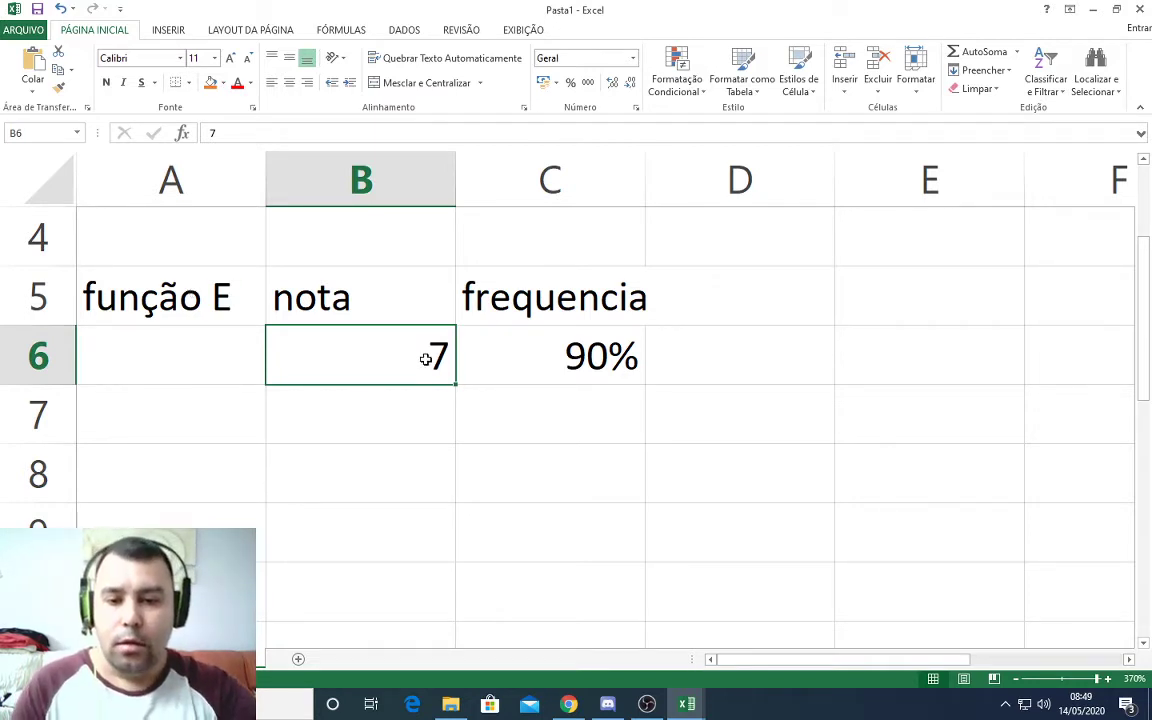
{"action": "key", "text": "Right"}
{"action": "key", "text": "Left"}
{"action": "left_click_drag", "start_coordinate": [386, 342], "coordinate": [524, 362]}
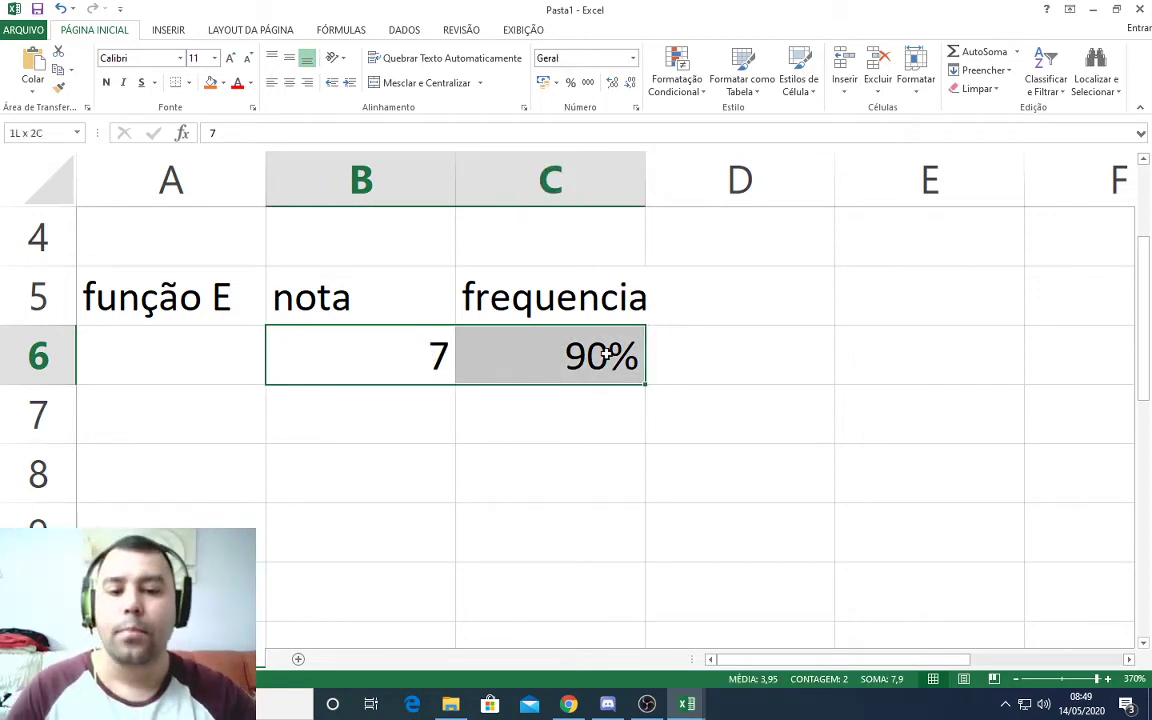
{"action": "left_click", "coordinate": [746, 374]}
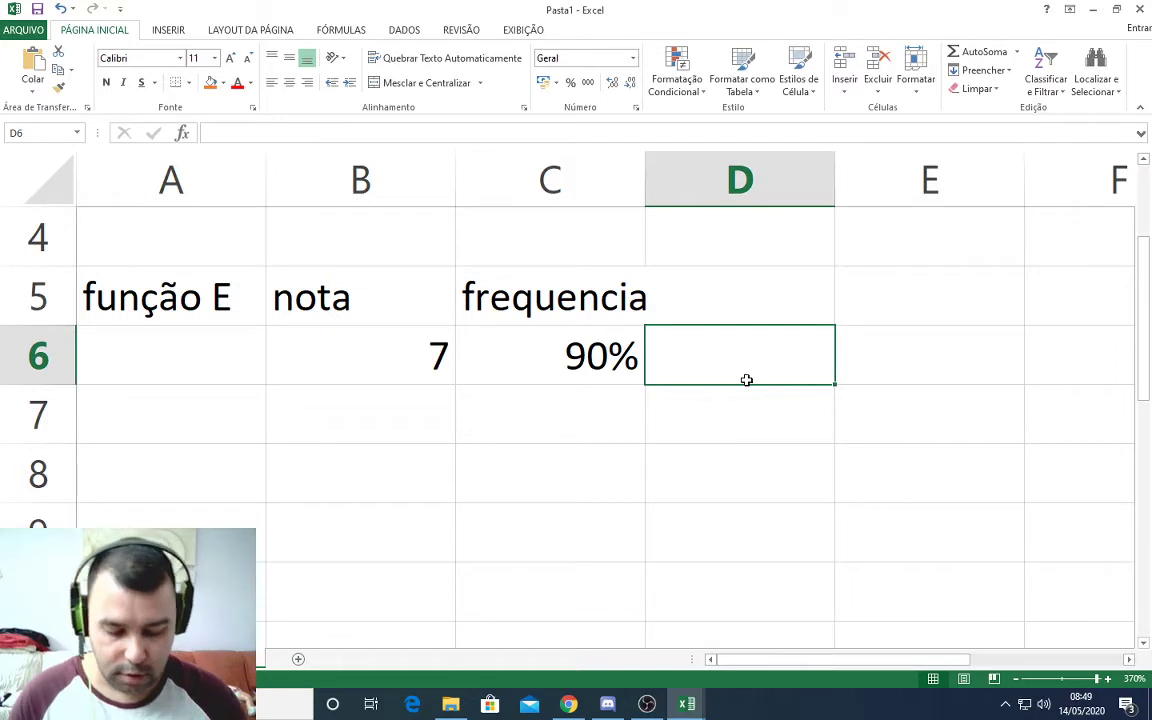
{"action": "type", "text": "Aprovado"}
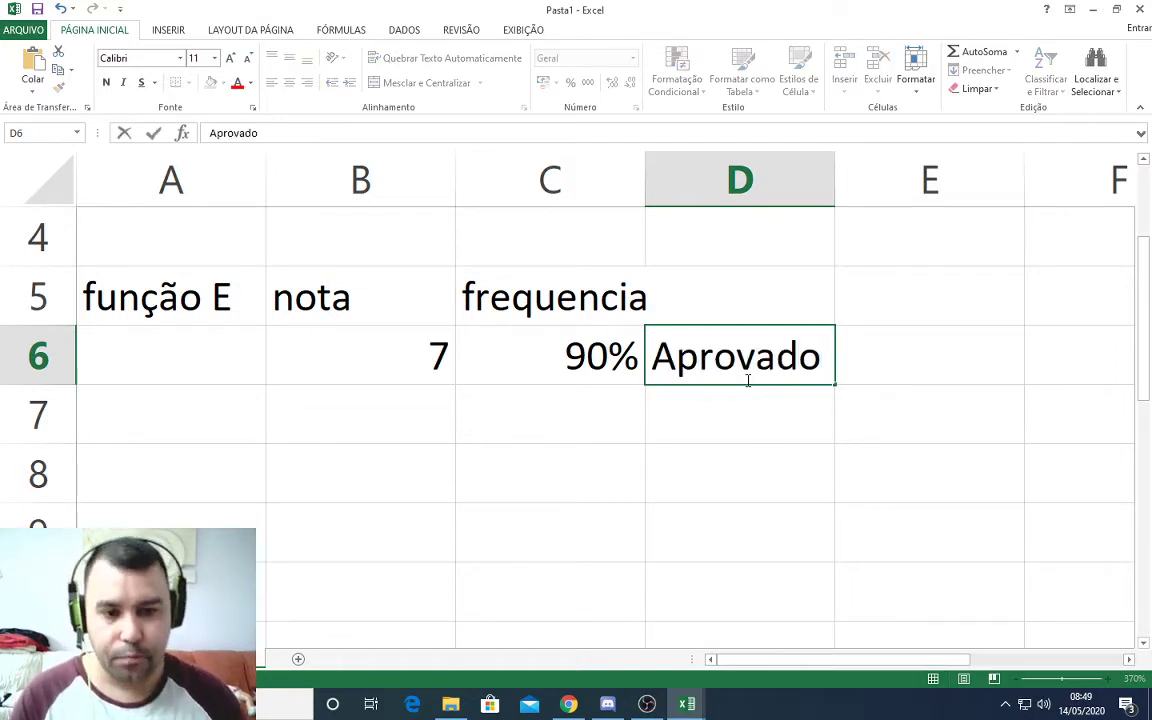
{"action": "key", "text": "Return"}
Add a second example row with a grade of 6 in B7 and an attendance of 90% in C7.
{"action": "key", "text": "Left"}
{"action": "key", "text": "Left"}
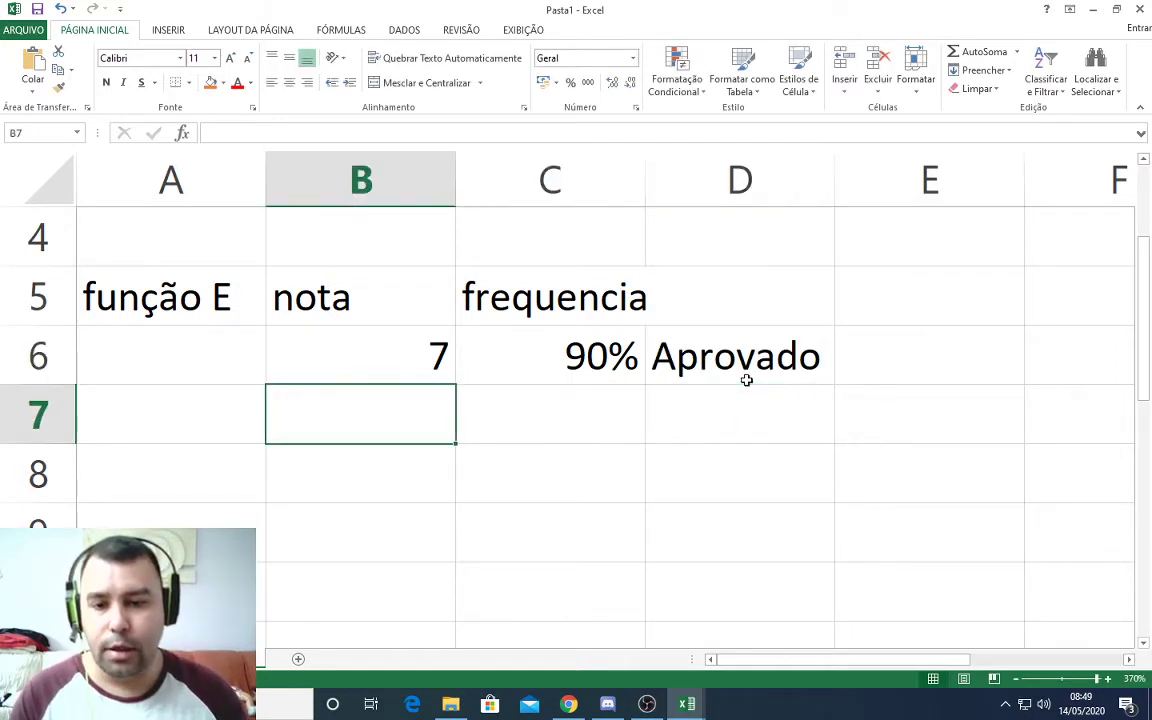
{"action": "type", "text": "6"}
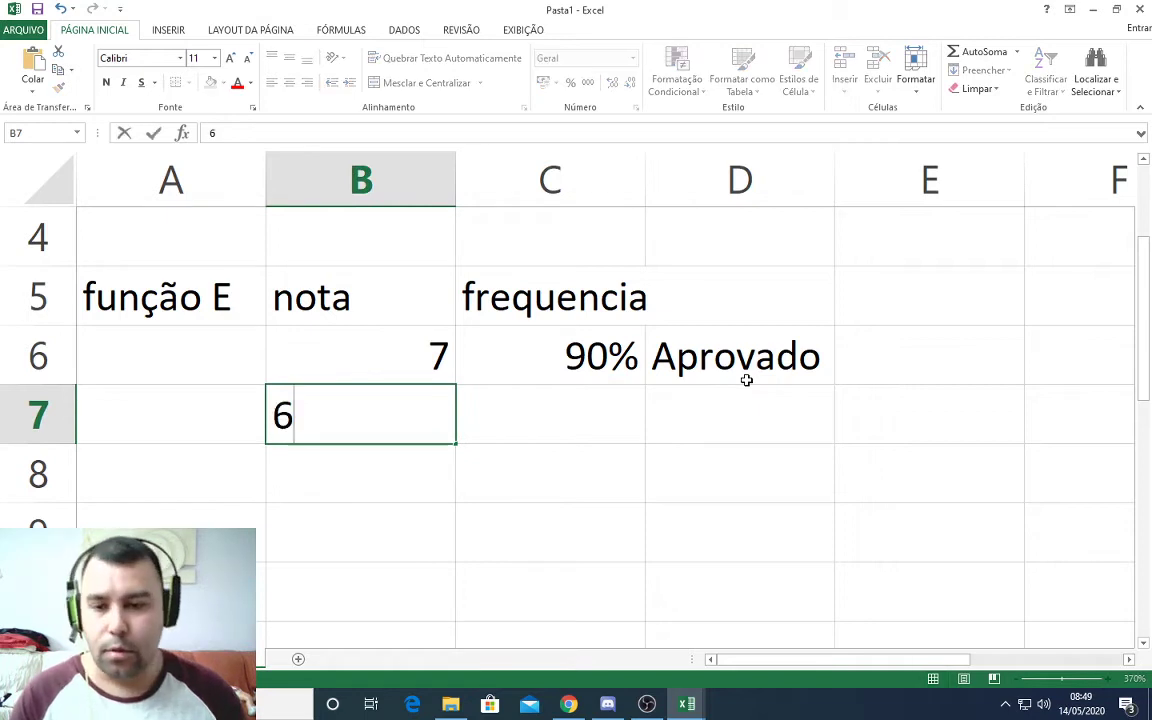
{"action": "key", "text": "Tab"}
{"action": "type", "text": "90"}
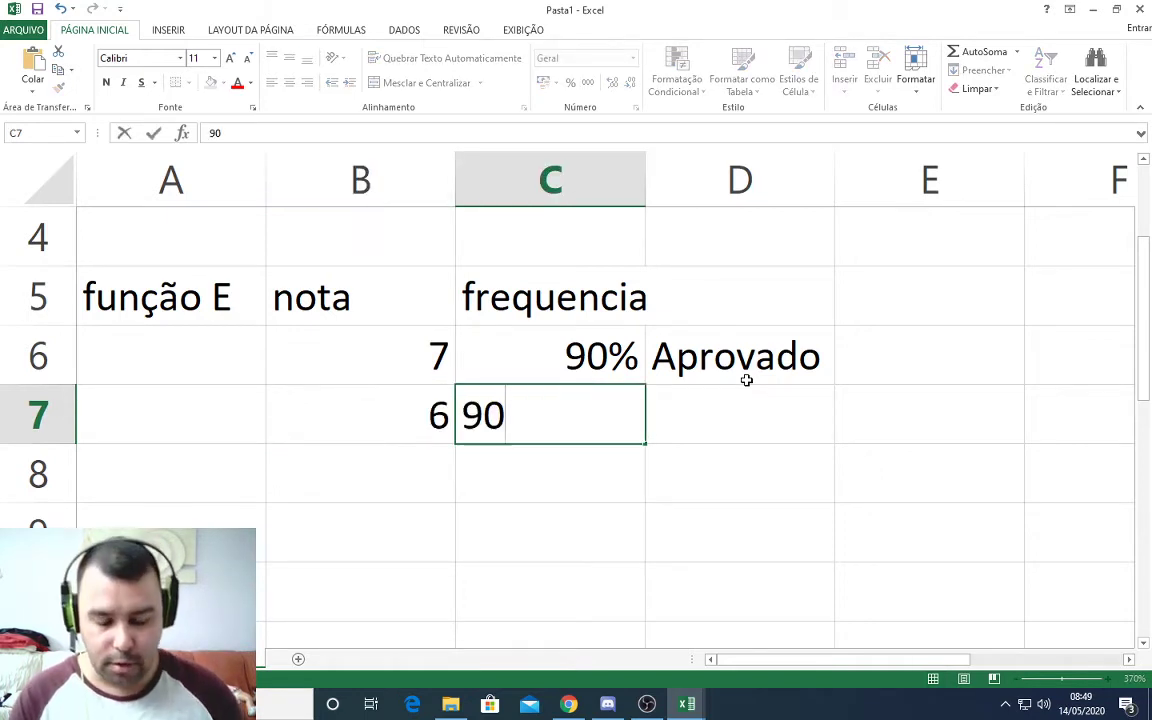
{"action": "type", "text": "%"}
{"action": "key", "text": "Tab"}
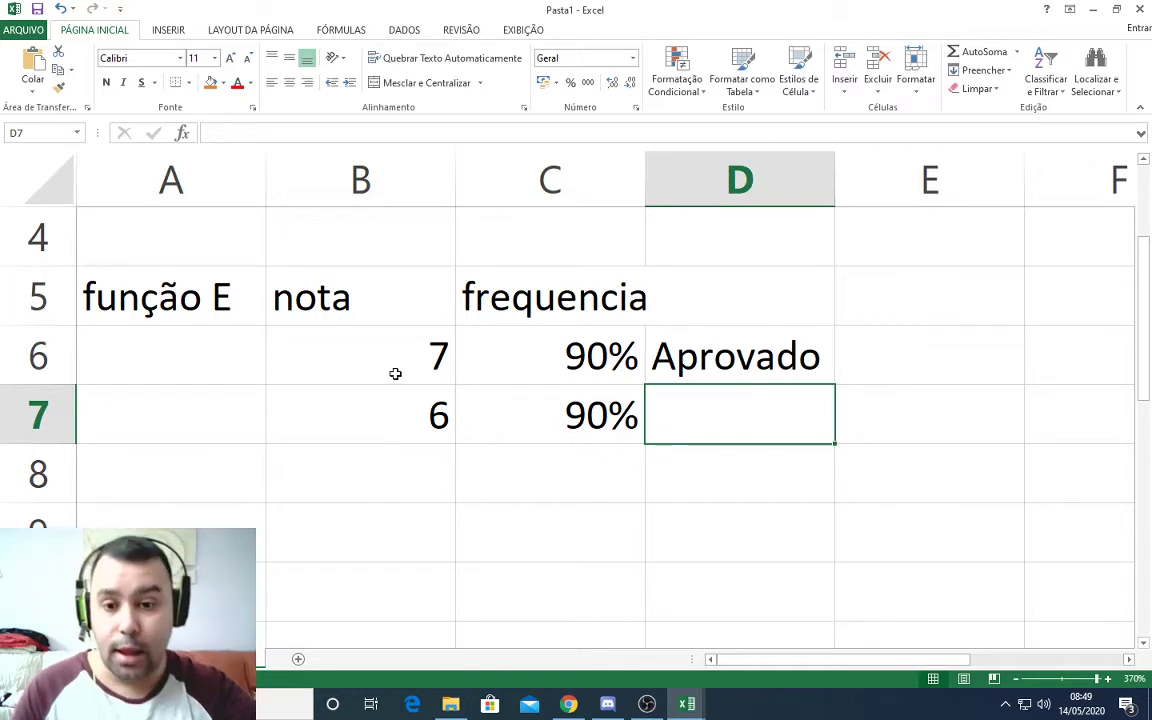
Compare the grades and attendances of both example rows and enter the result "reprovado" in D7.
{"action": "left_click", "coordinate": [440, 400]}
{"action": "left_click", "coordinate": [458, 420]}
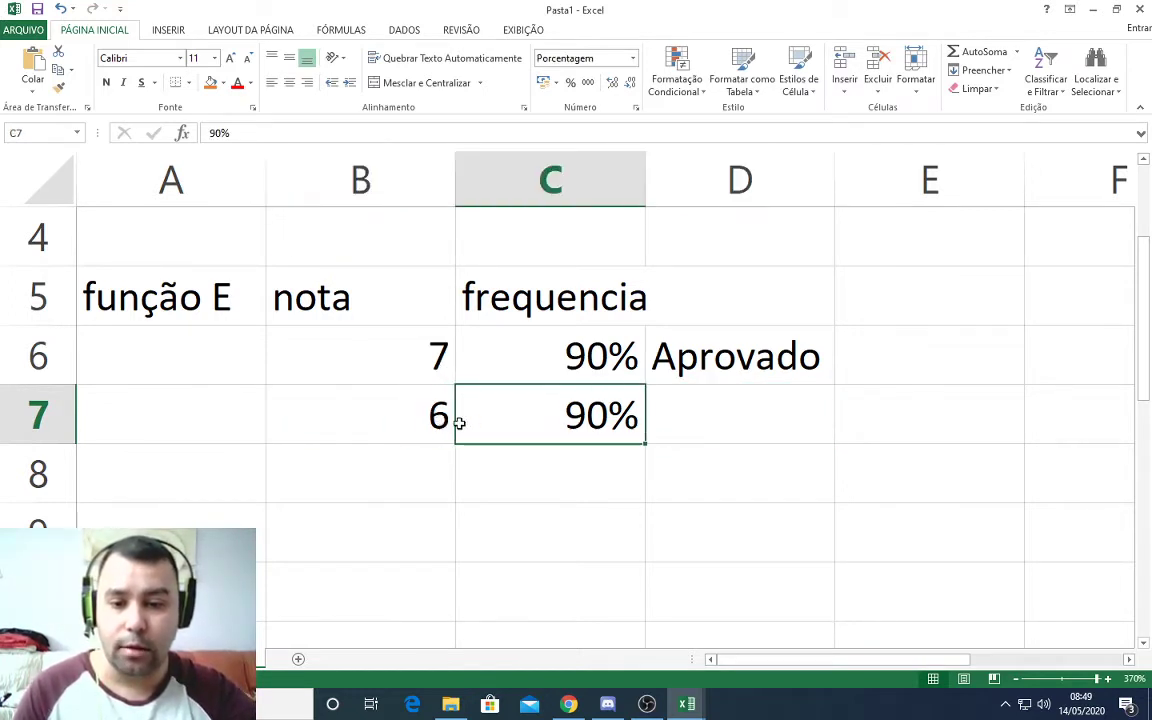
{"action": "left_click", "coordinate": [442, 378]}
{"action": "left_click", "coordinate": [450, 405]}
{"action": "left_click", "coordinate": [527, 362]}
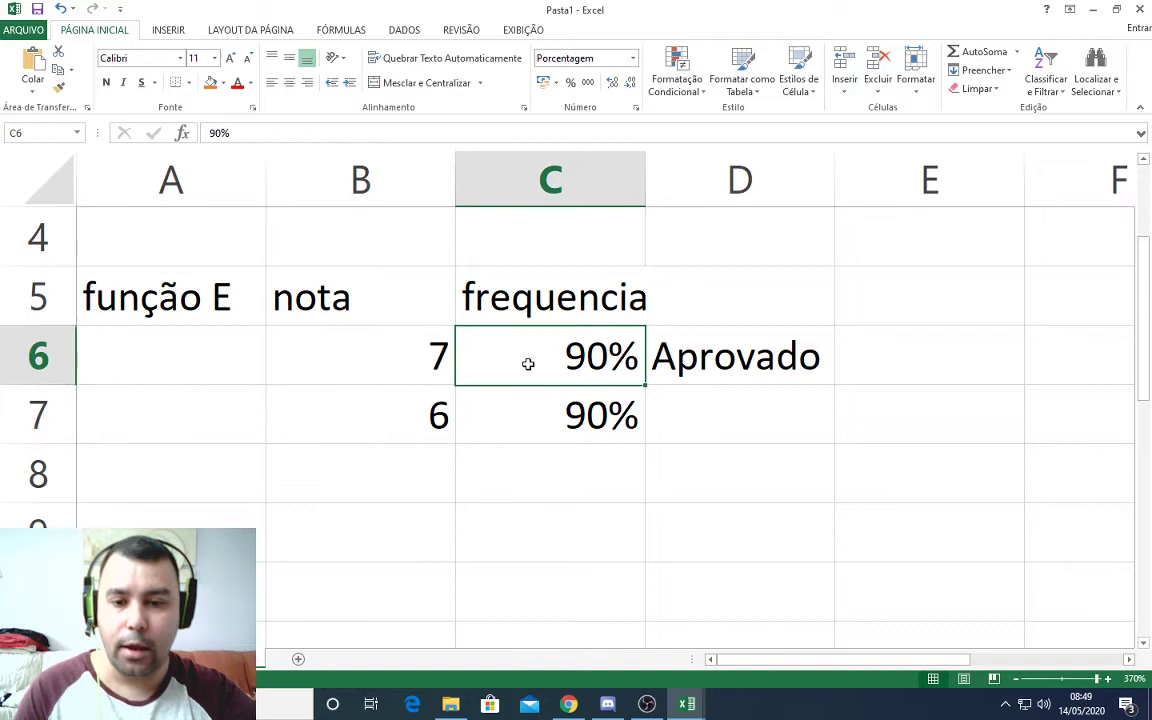
{"action": "left_click", "coordinate": [440, 395]}
{"action": "left_click", "coordinate": [475, 420]}
{"action": "left_click", "coordinate": [694, 416]}
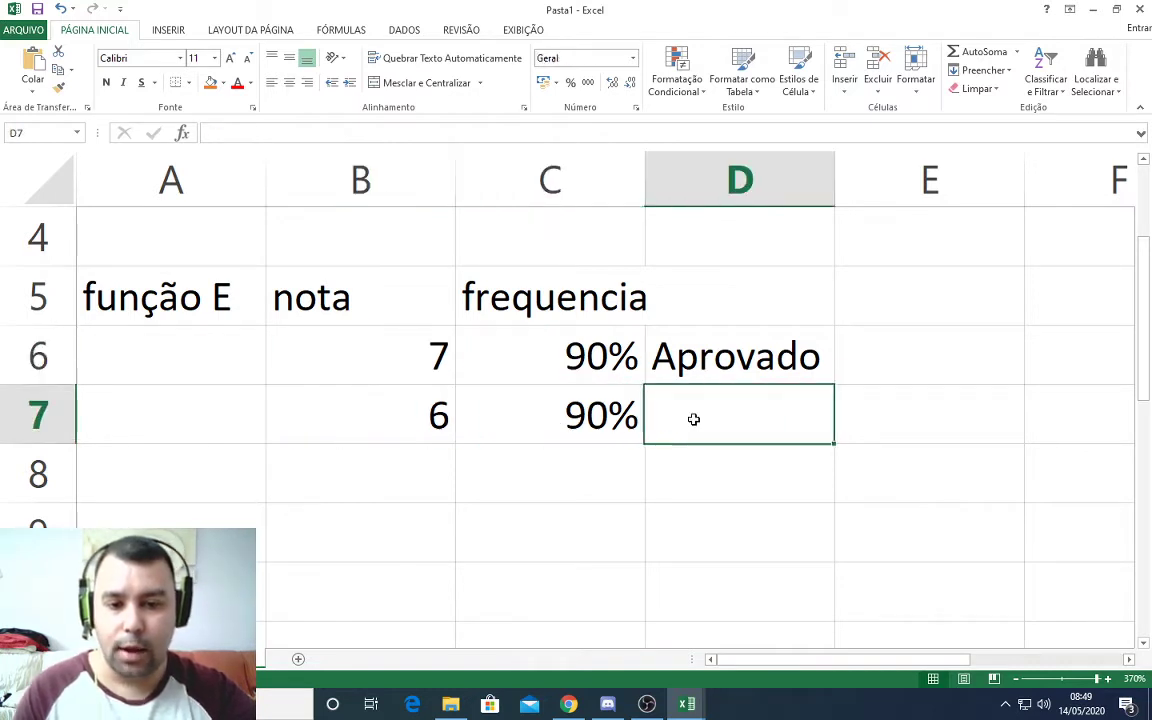
{"action": "type", "text": "repr"}
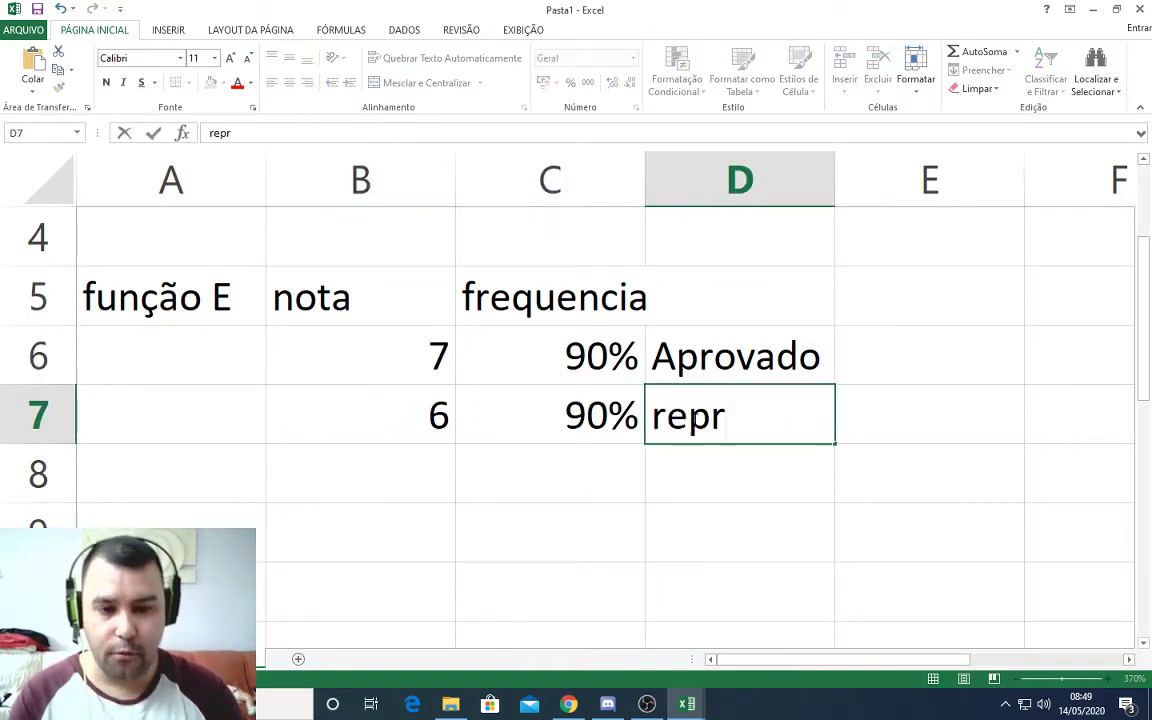
{"action": "type", "text": "ovado"}
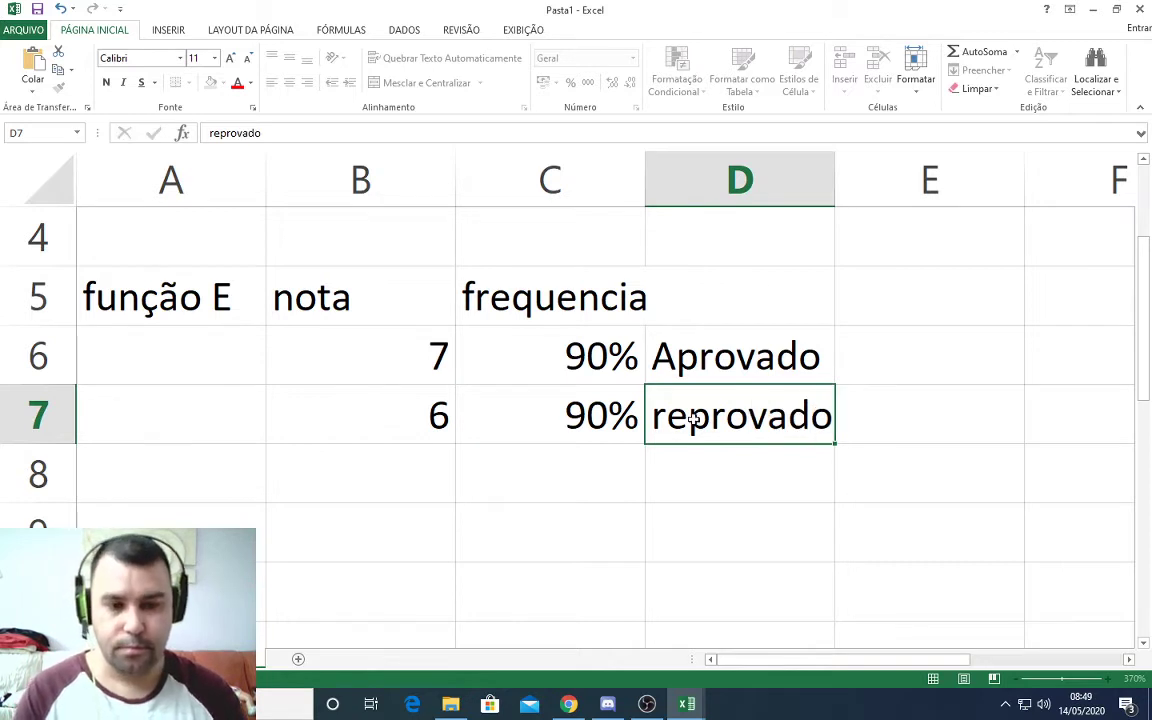
{"action": "key", "text": "Return"}
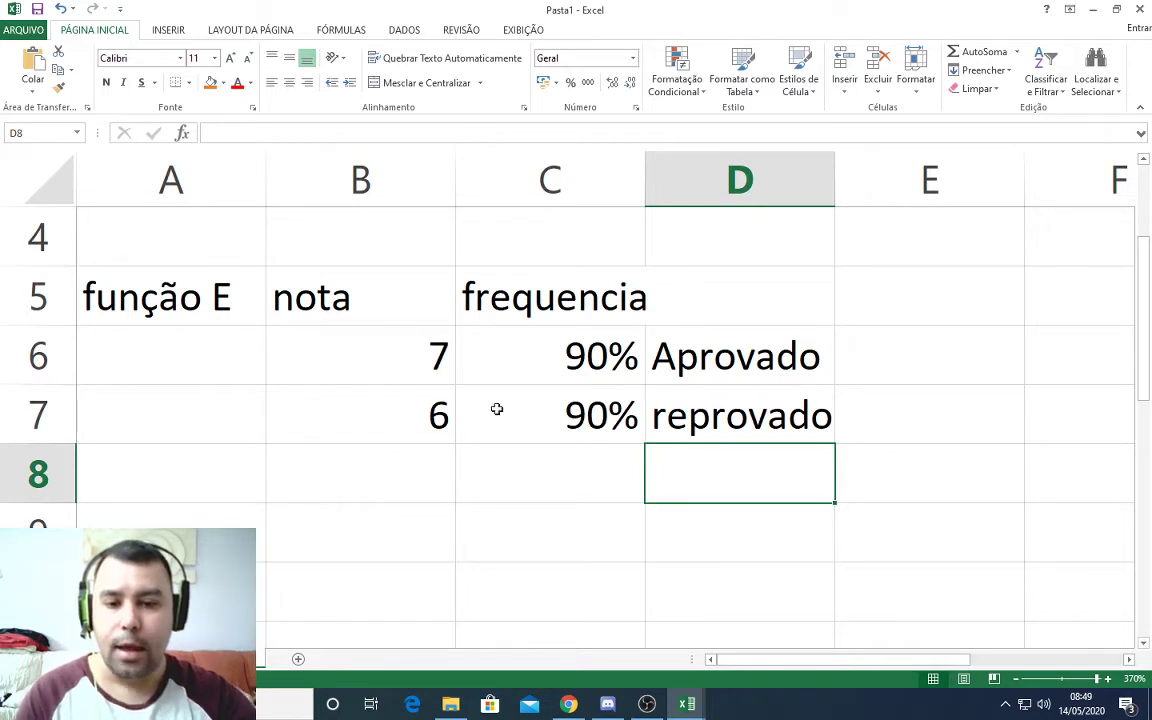
{"action": "scroll", "coordinate": [279, 394], "scroll_direction": "down", "scroll_amount": 1}
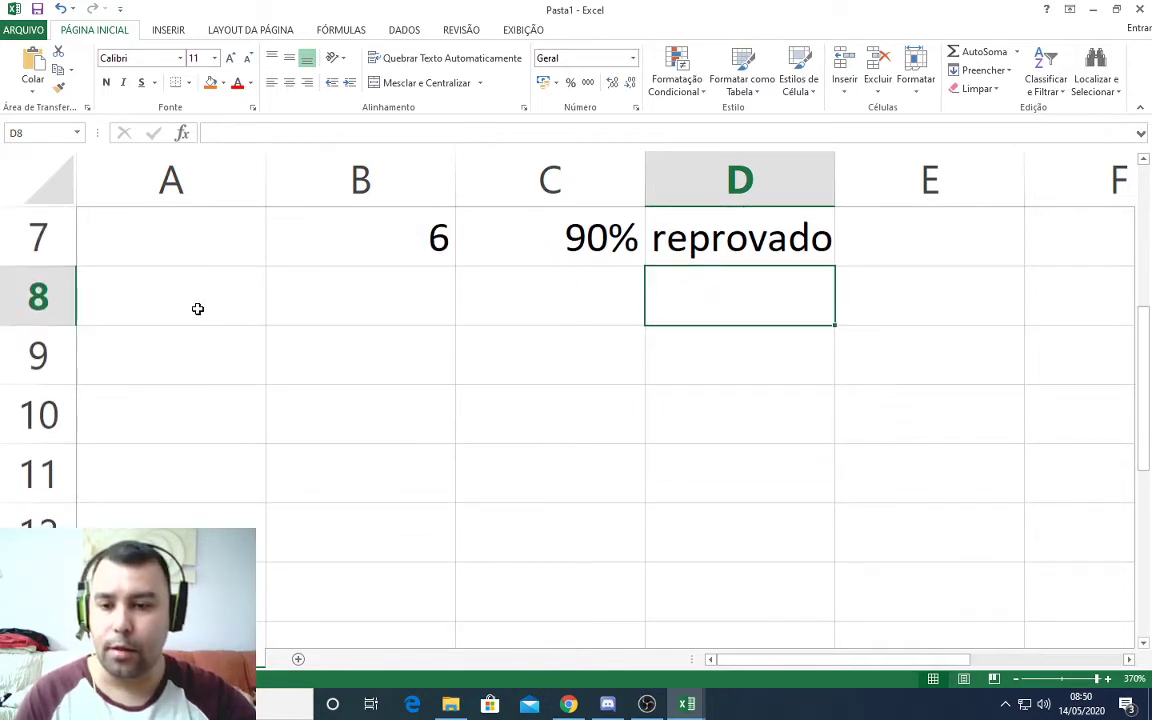
{"action": "left_click", "coordinate": [180, 280]}
{"action": "type", "text": "ricardo"}
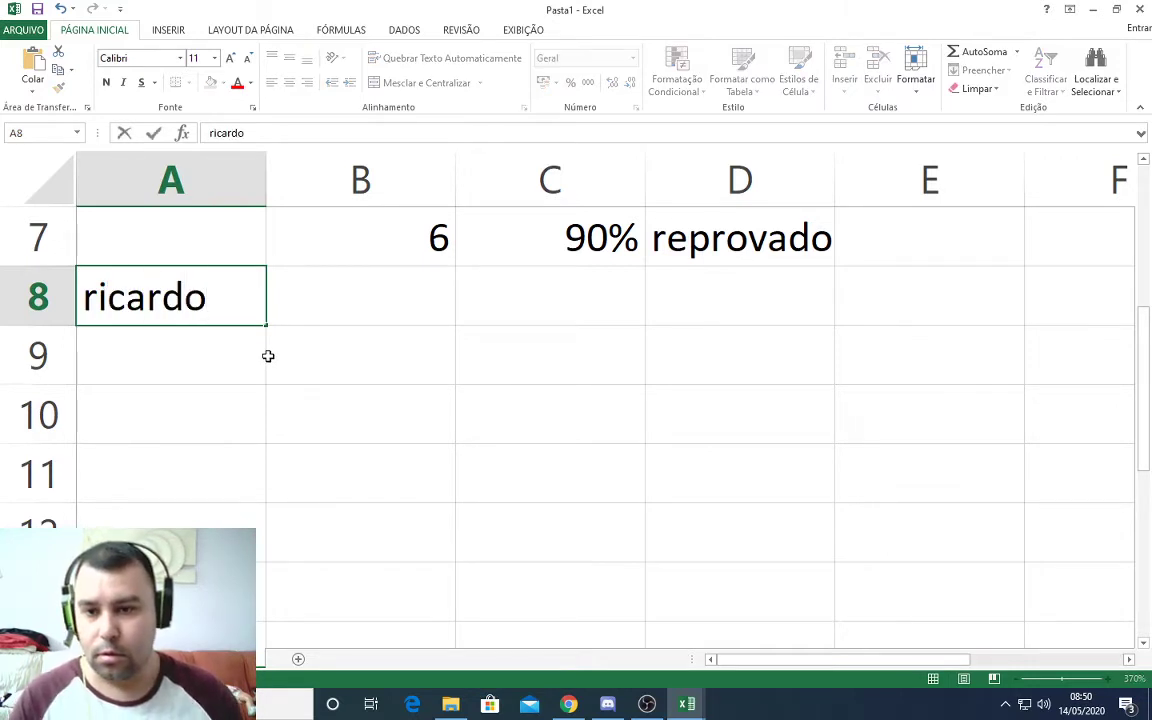
{"action": "key", "text": "Return"}
{"action": "left_click", "coordinate": [195, 297]}
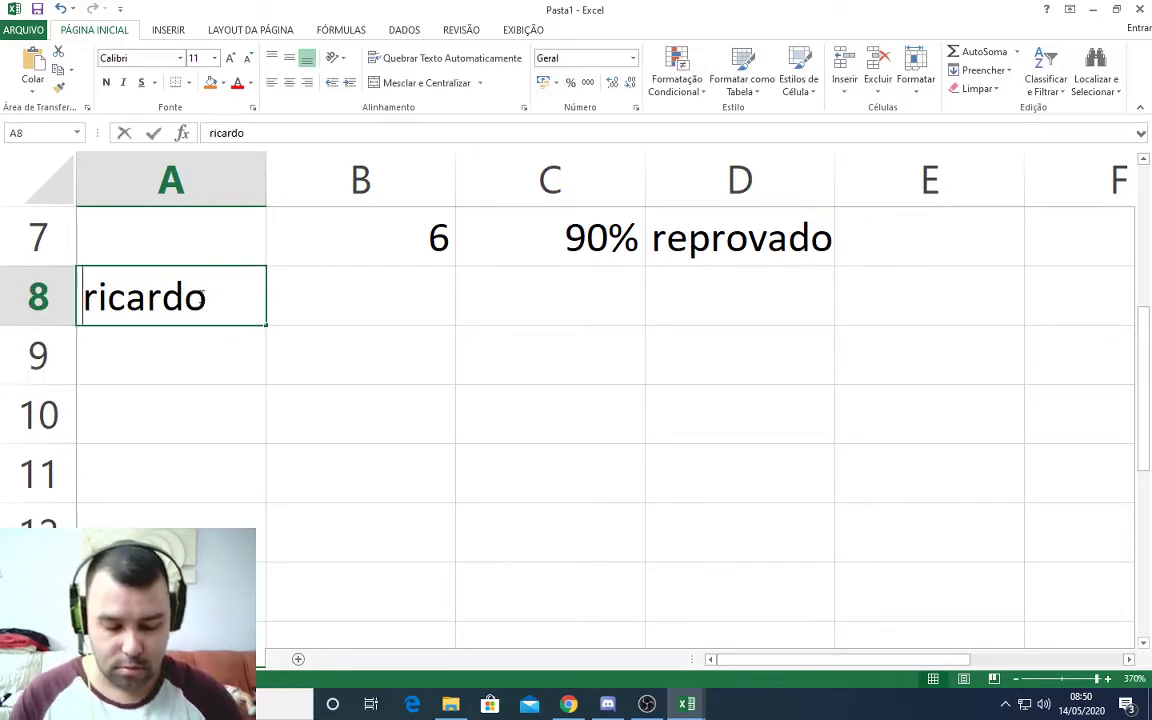
{"action": "type", "text": "n0ome"}
{"action": "key", "text": "BackSpace"}
{"action": "key", "text": "BackSpace"}
{"action": "key", "text": "BackSpace"}
{"action": "key", "text": "BackSpace"}
{"action": "key", "text": "BackSpace"}
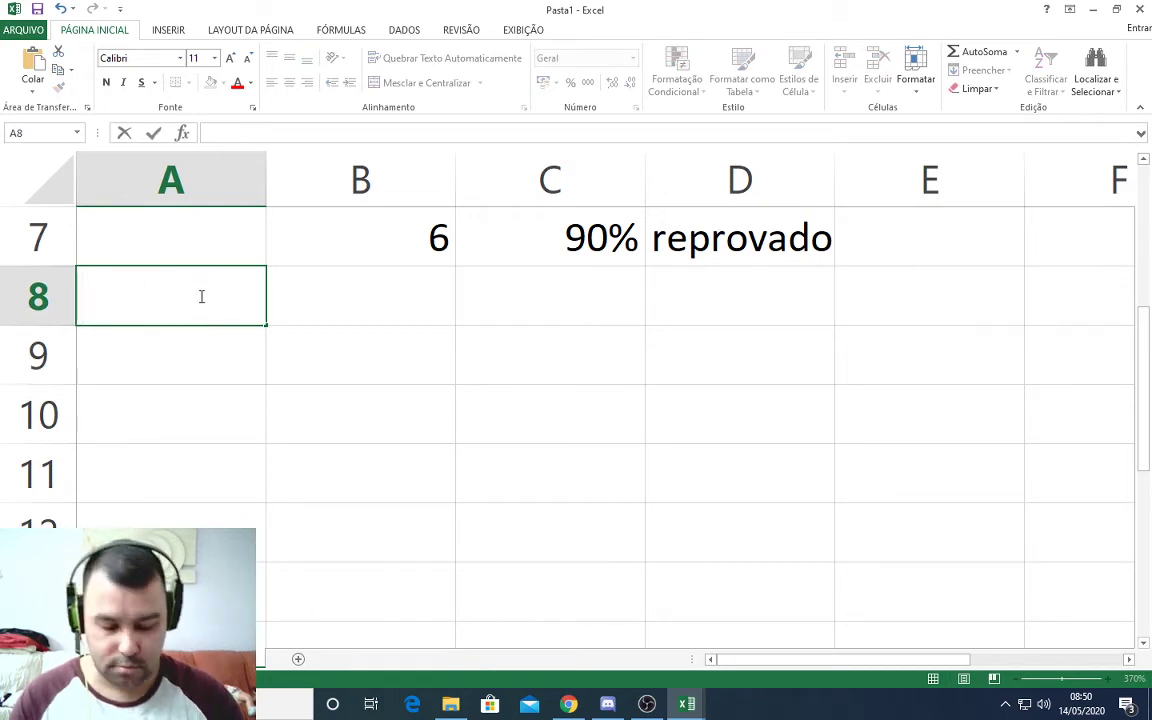
Enter the table headings "Nome" in A8, "média" in B8 and "Frequencia" in C8.
{"action": "type", "text": "Nome"}
{"action": "key", "text": "Tab"}
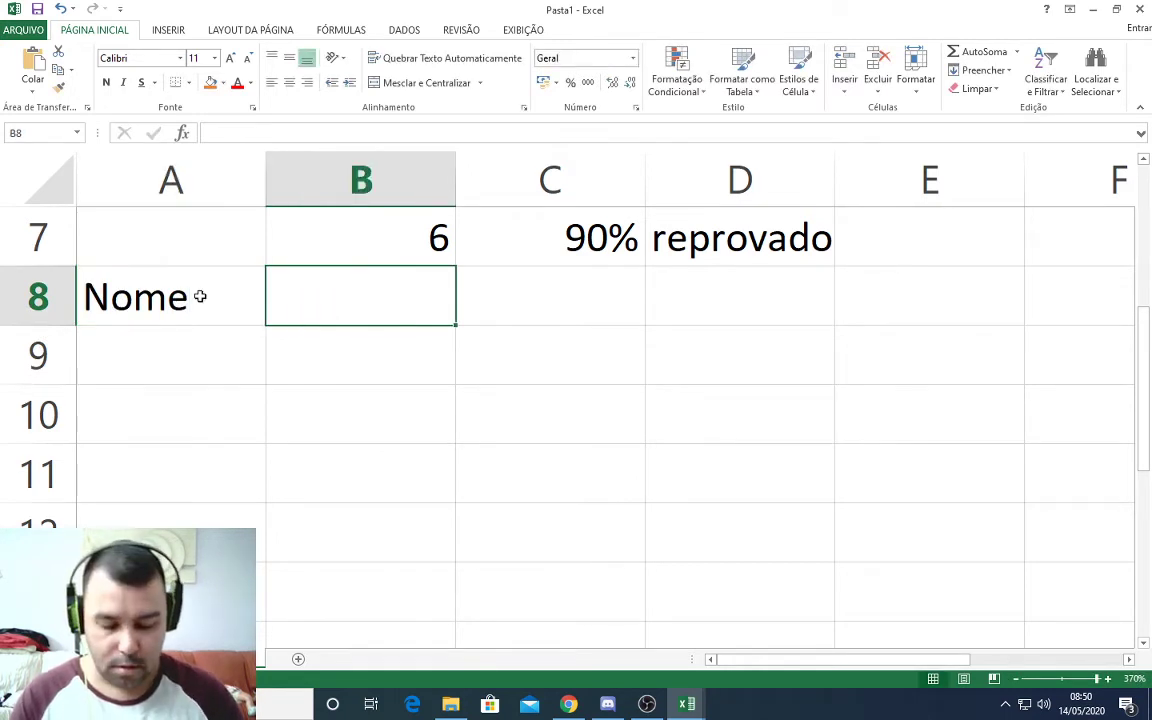
{"action": "type", "text": "méd"}
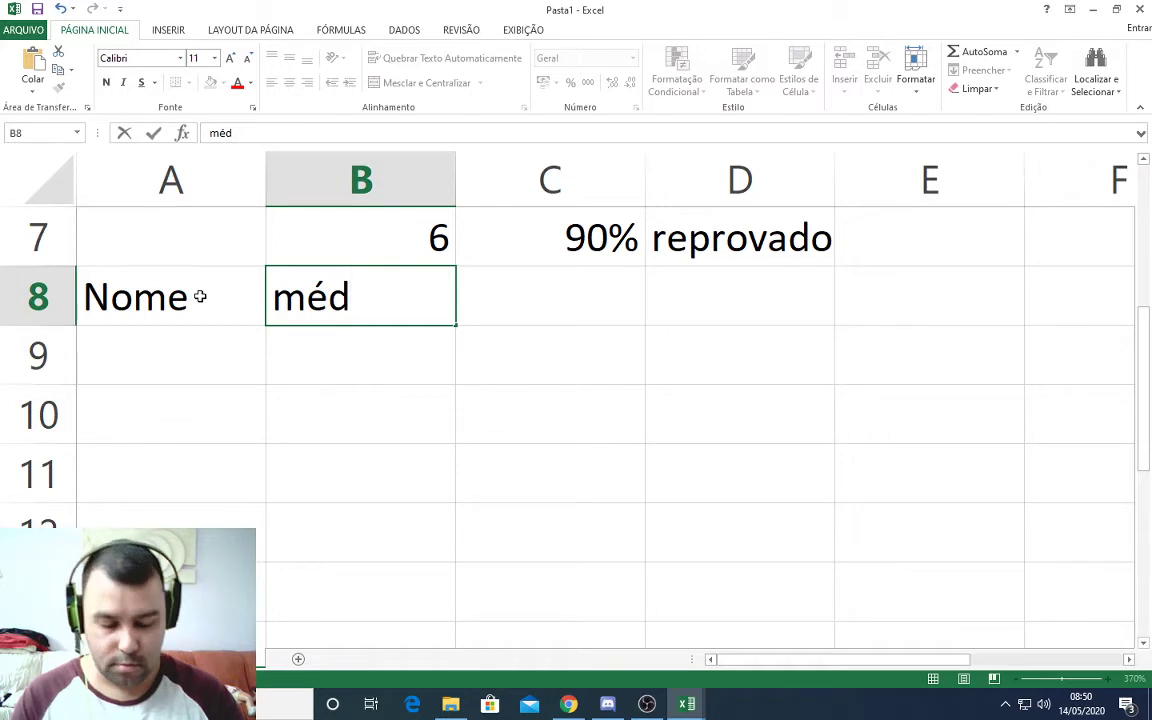
{"action": "type", "text": "ia"}
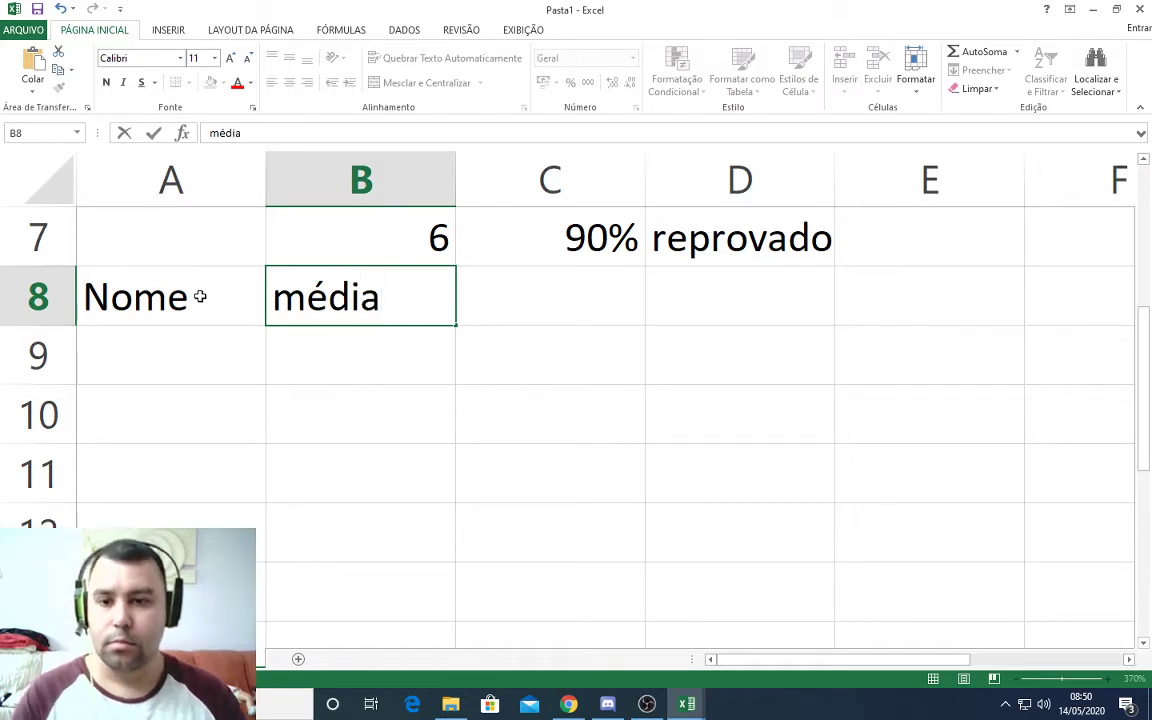
{"action": "key", "text": "Return"}
{"action": "key", "text": "Up"}
{"action": "key", "text": "Right"}
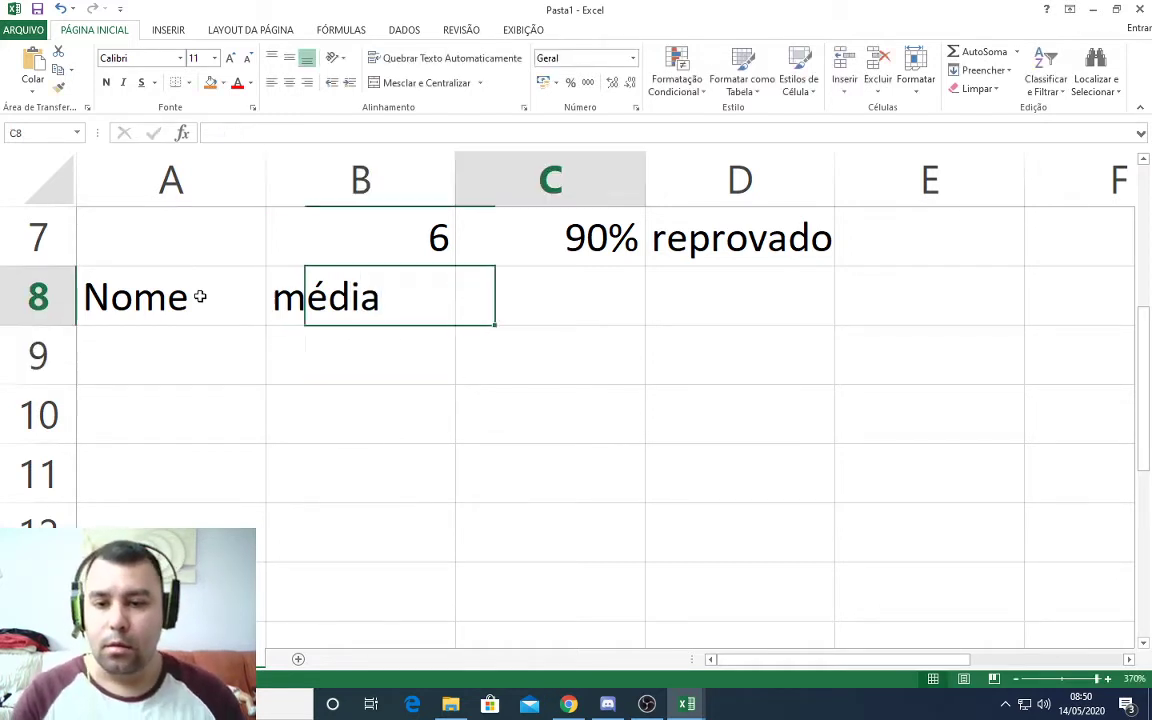
{"action": "type", "text": "Frequencia"}
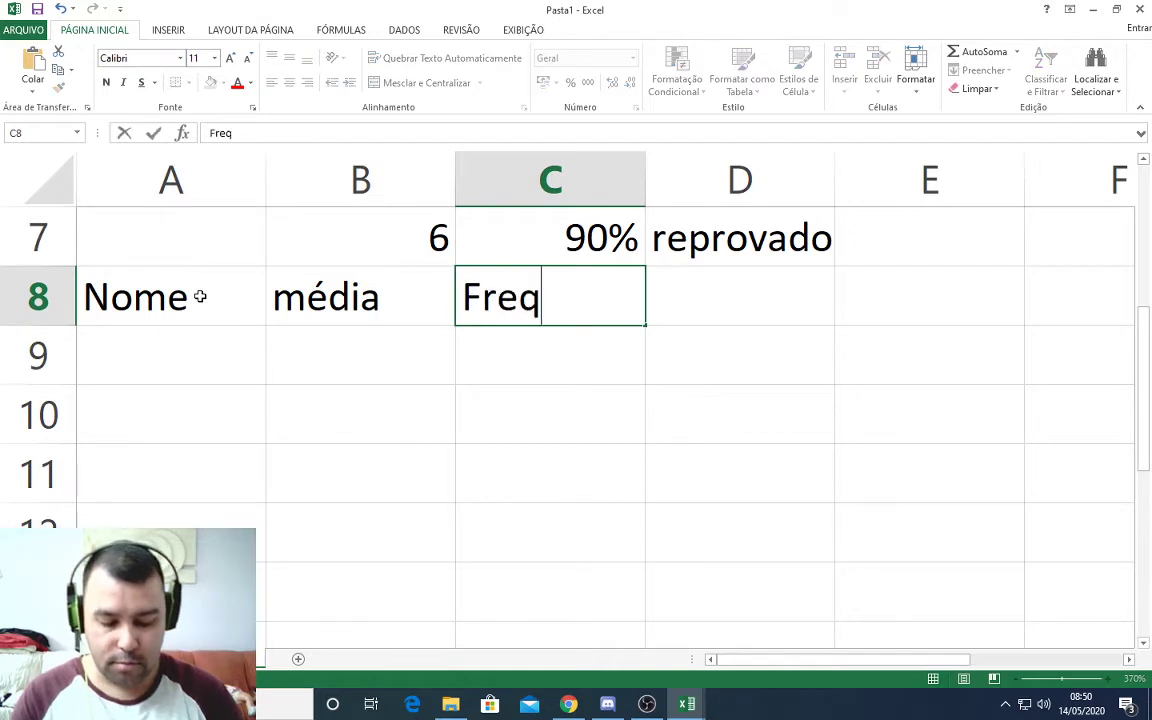
Fill row 9 with the student's first name in A9, an average of 7 in B9 and an attendance of 80% in C9.
{"action": "key", "text": "Left"}
{"action": "key", "text": "Left"}
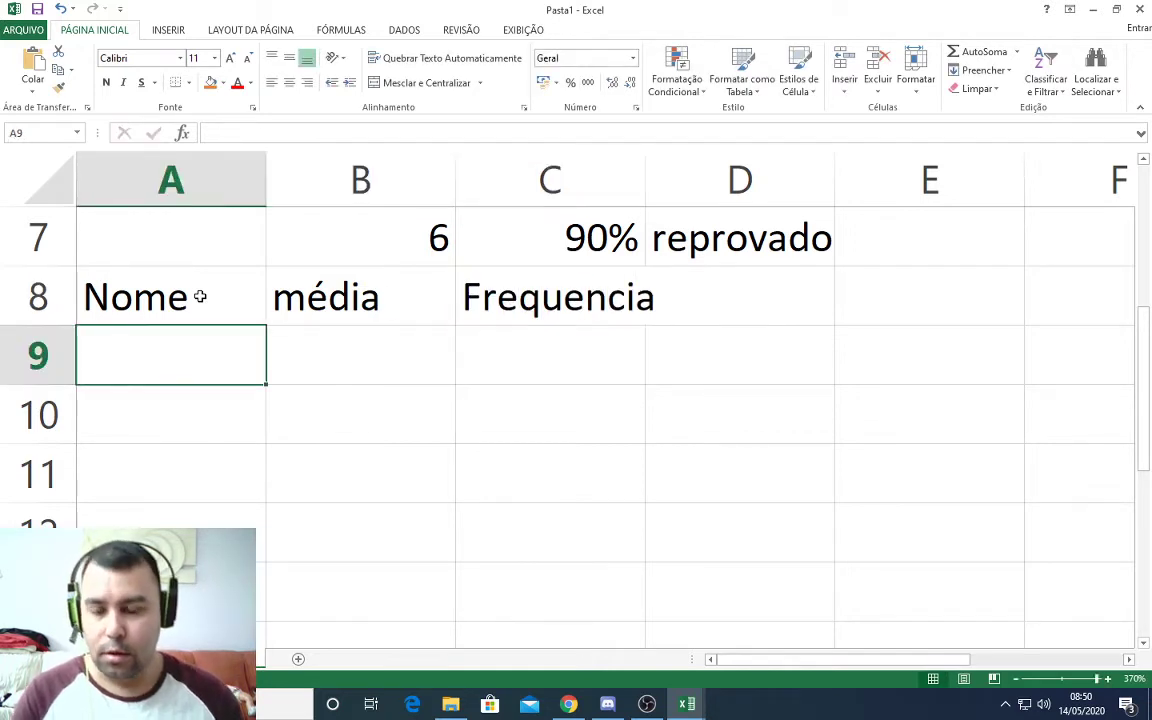
{"action": "type", "text": "ricardo"}
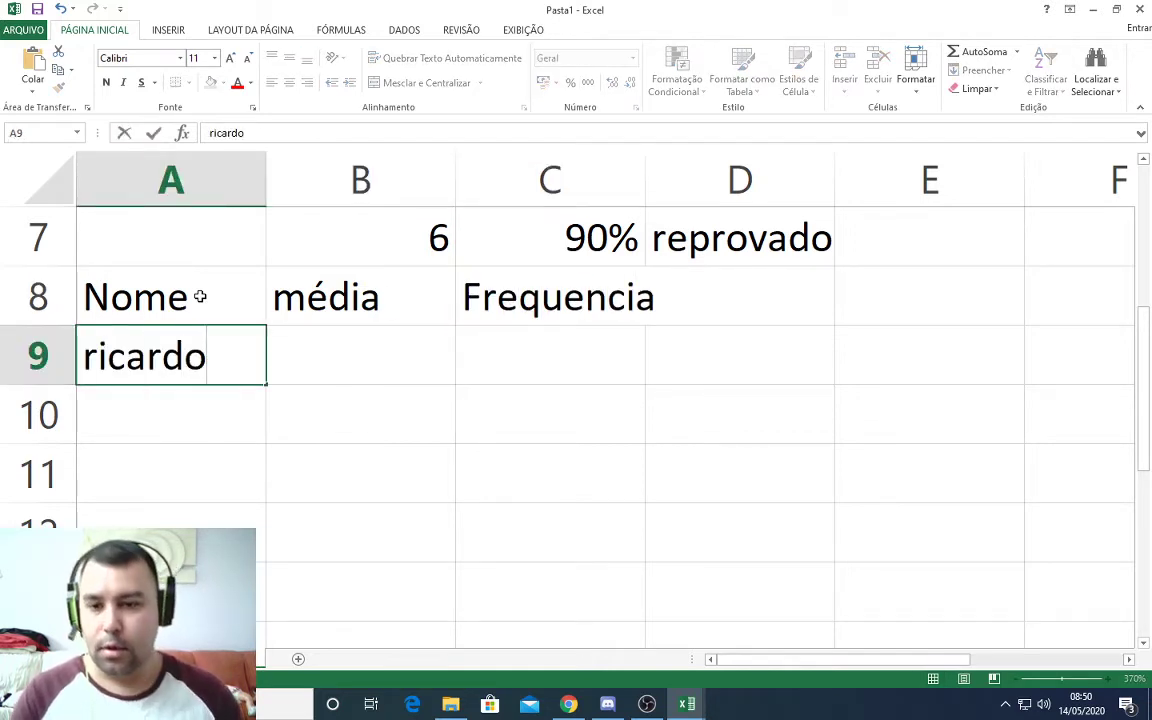
{"action": "key", "text": "Tab"}
{"action": "type", "text": "7"}
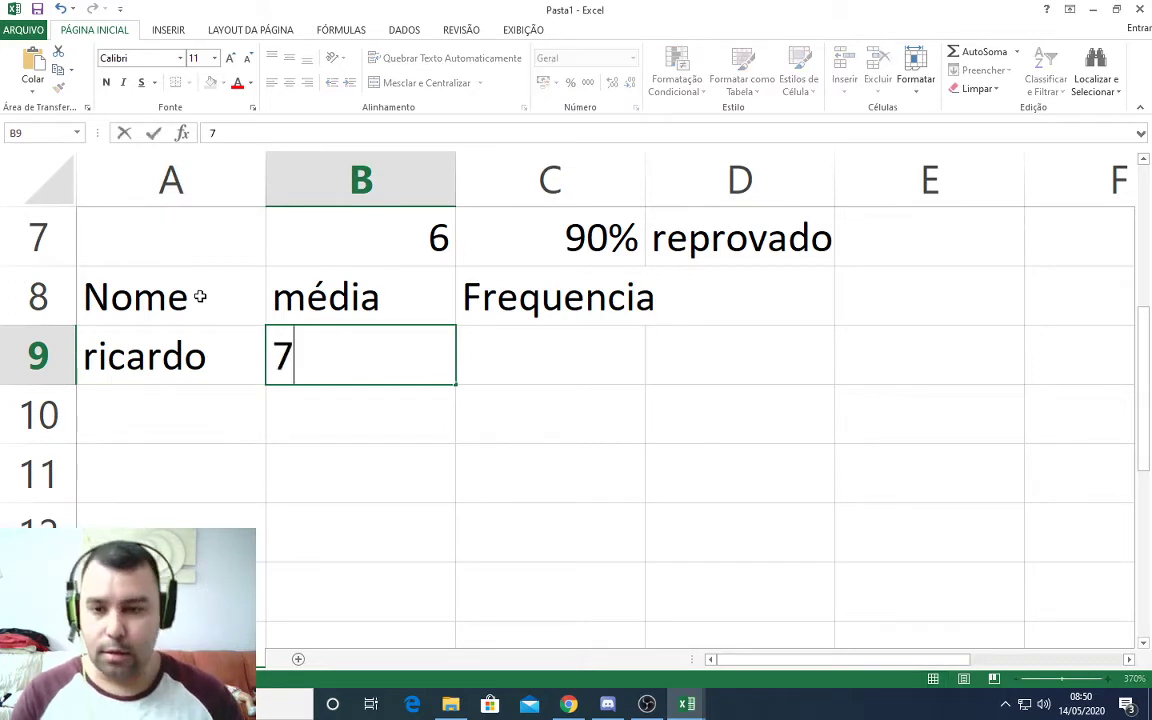
{"action": "key", "text": "Tab"}
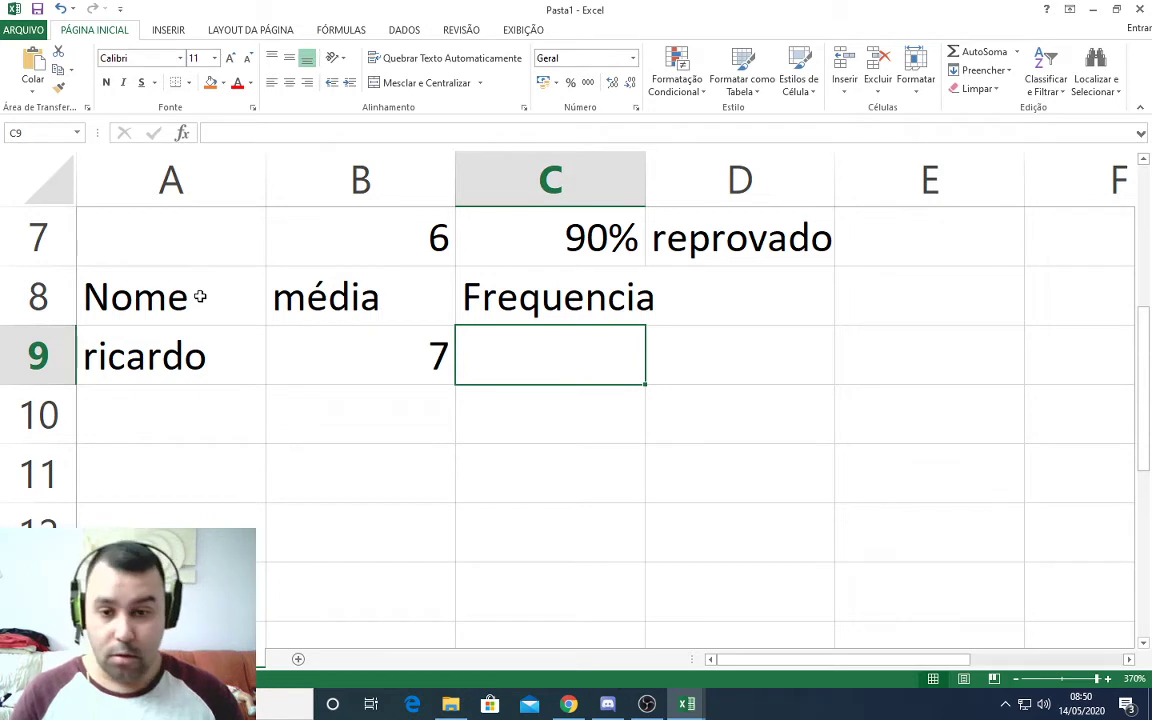
{"action": "type", "text": "80%"}
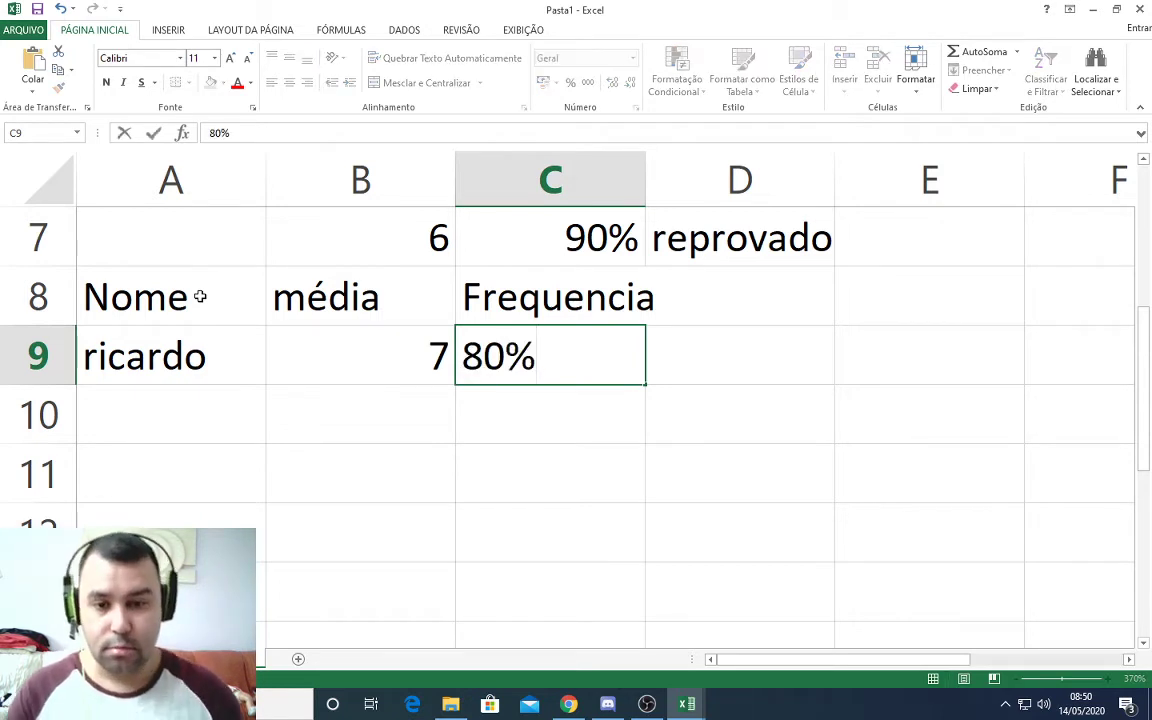
{"action": "key", "text": "Tab"}
Widen column C so that the "Frequencia" heading fits inside its cell.
{"action": "key", "text": "Up"}
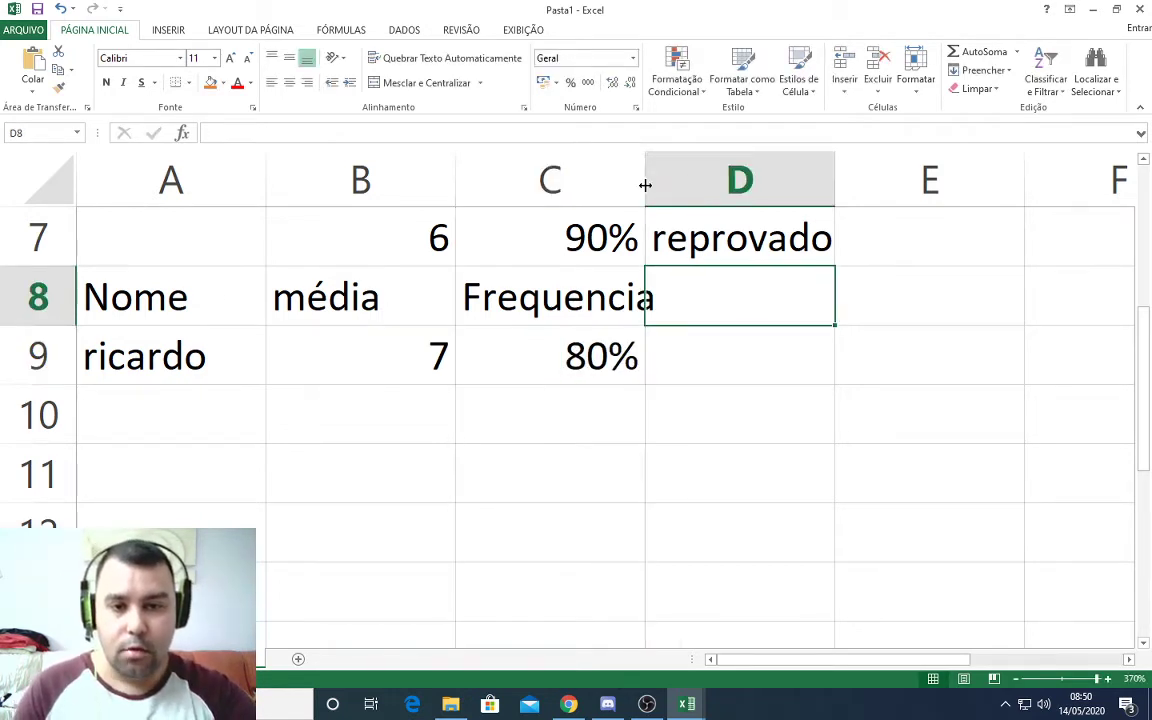
{"action": "left_click_drag", "start_coordinate": [645, 185], "coordinate": [680, 185]}
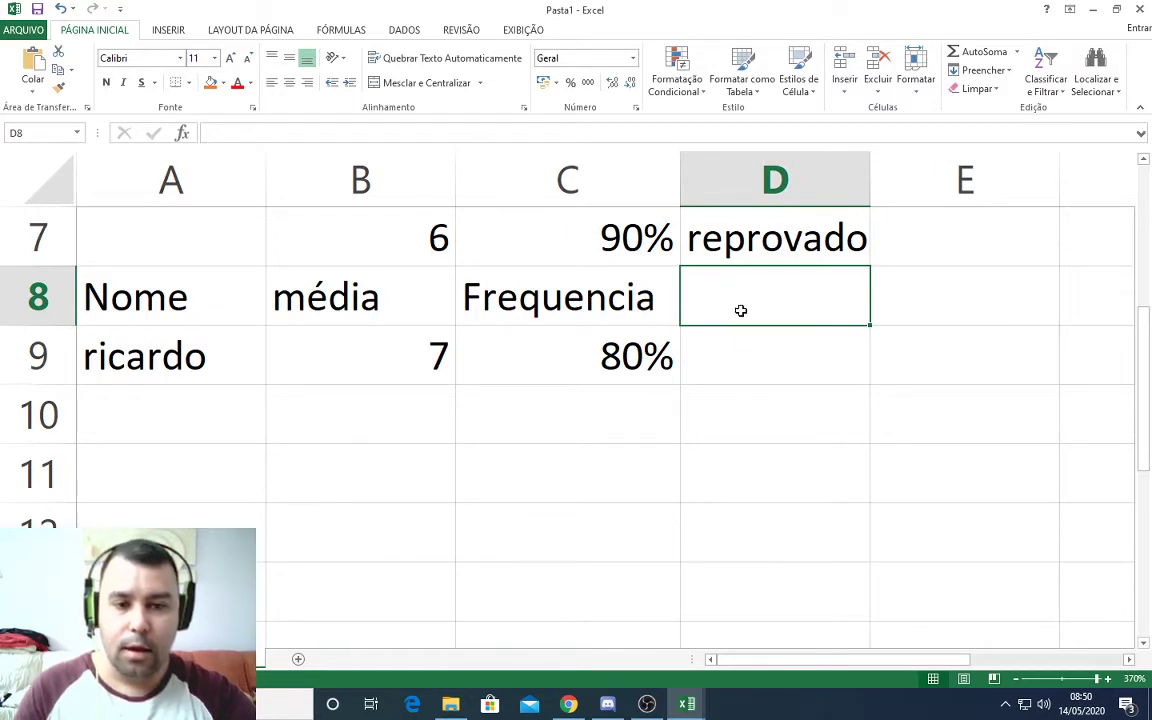
{"action": "left_click_drag", "start_coordinate": [440, 357], "coordinate": [500, 358]}
Enter the formula =E(B9>=7;C9>=90%) in B11 to test the student's average and attendance together.
{"action": "left_click", "coordinate": [404, 473]}
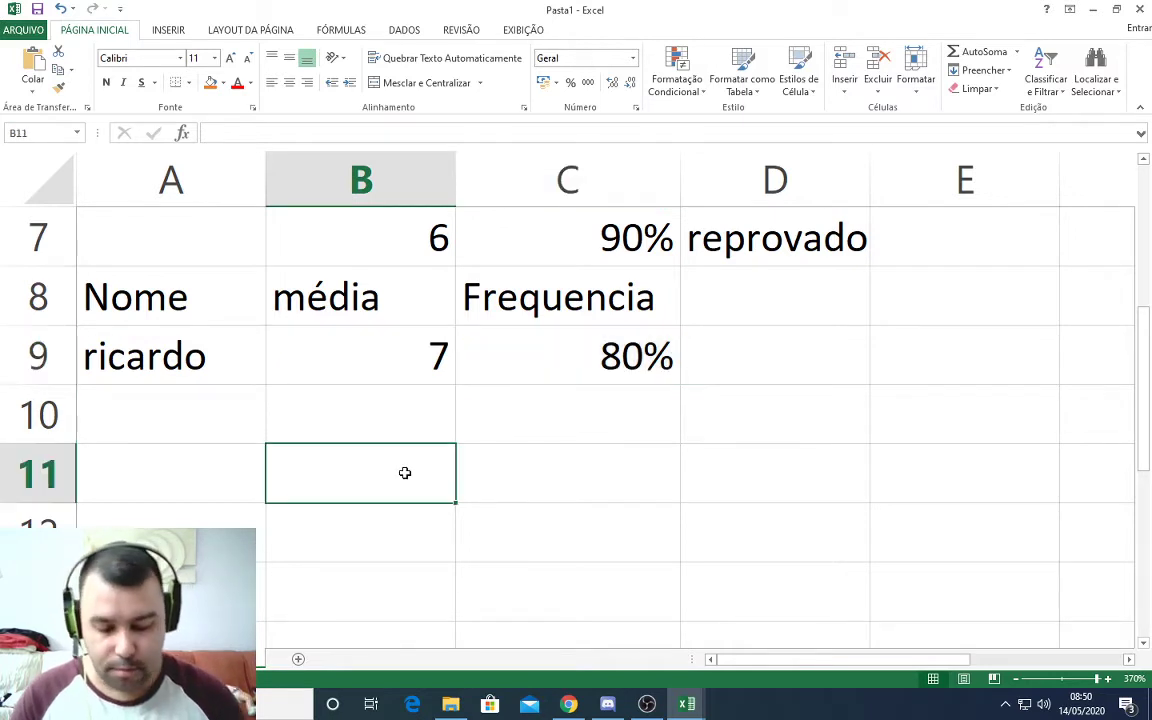
{"action": "type", "text": "=e"}
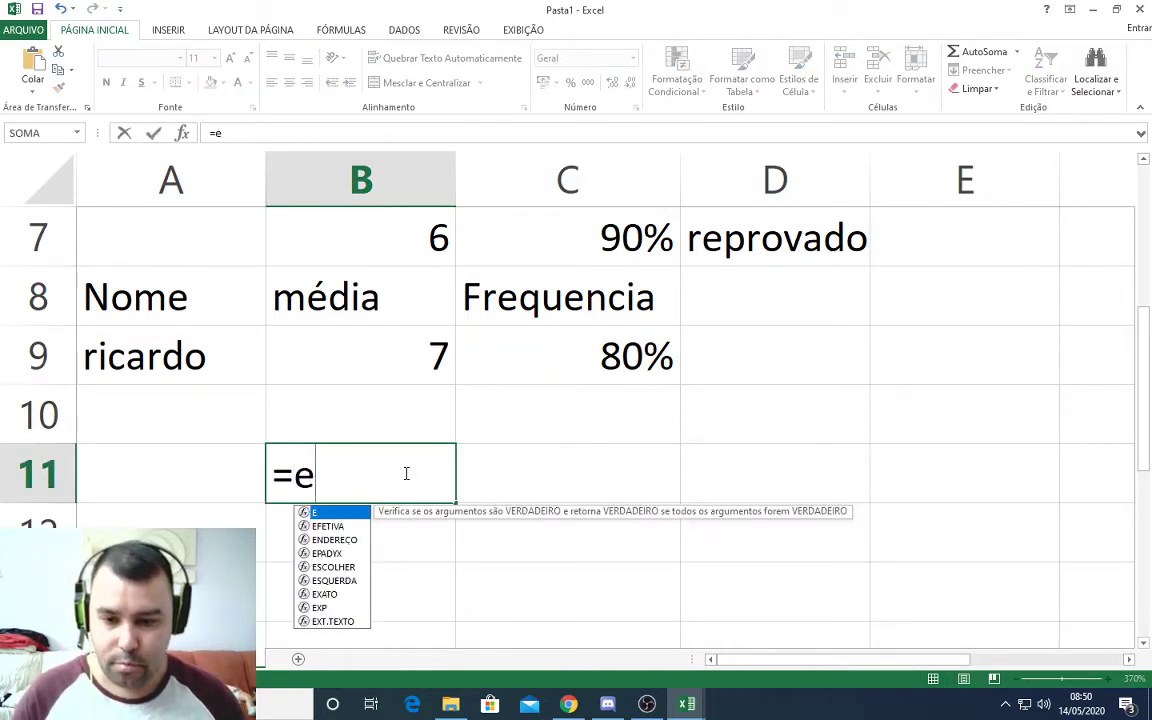
{"action": "type", "text": "("}
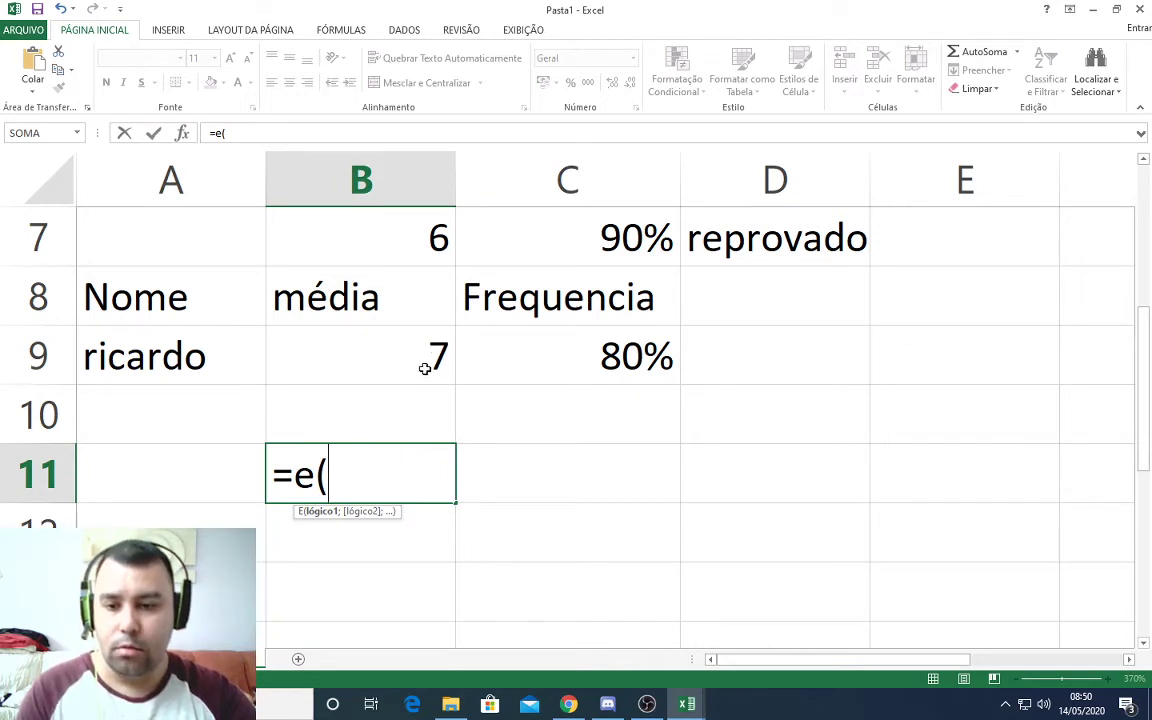
{"action": "left_click", "coordinate": [391, 362]}
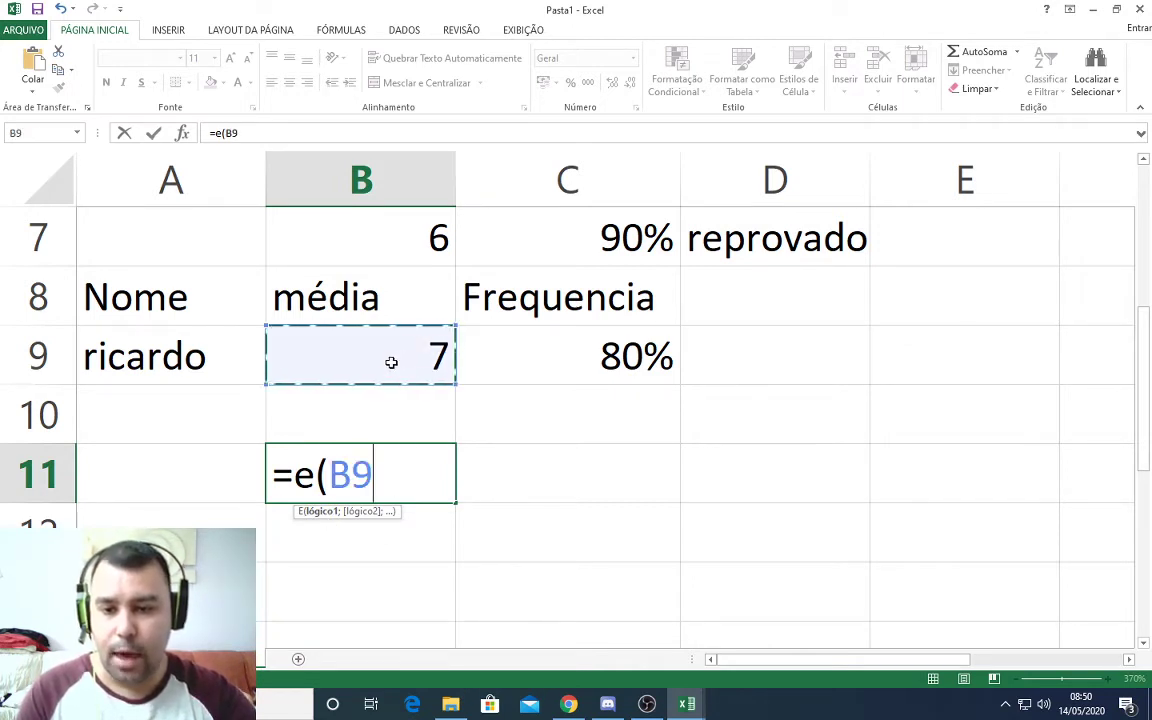
{"action": "type", "text": ">"}
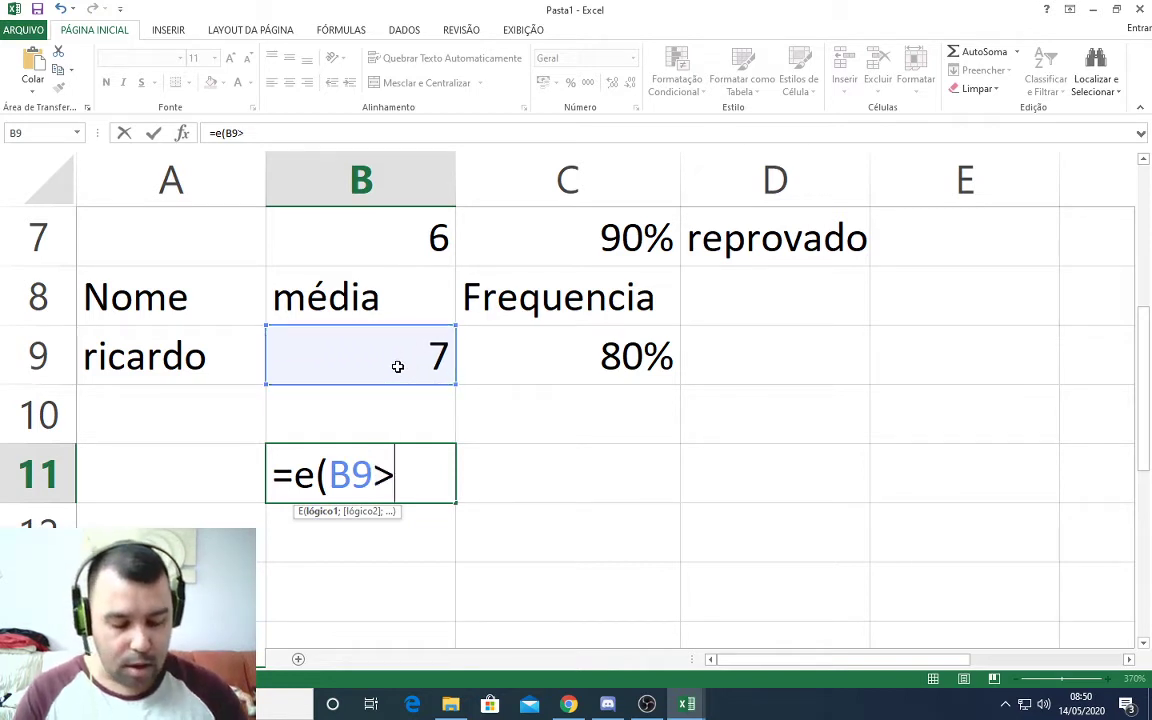
{"action": "type", "text": "=7"}
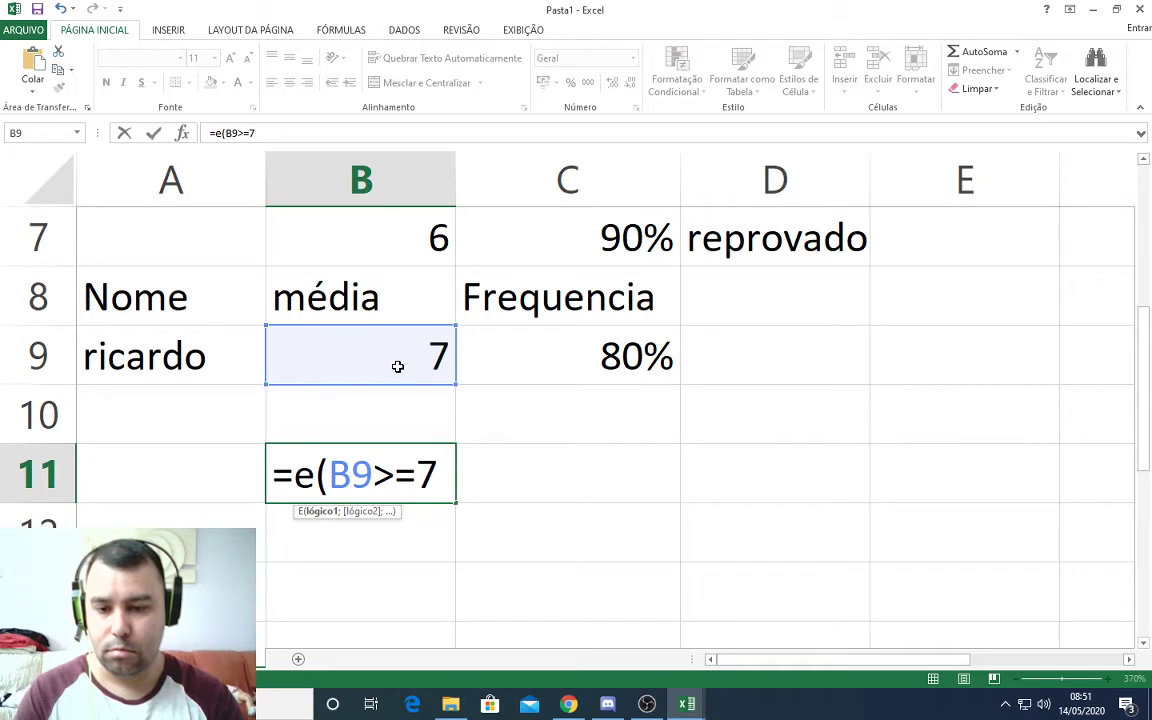
{"action": "type", "text": ";"}
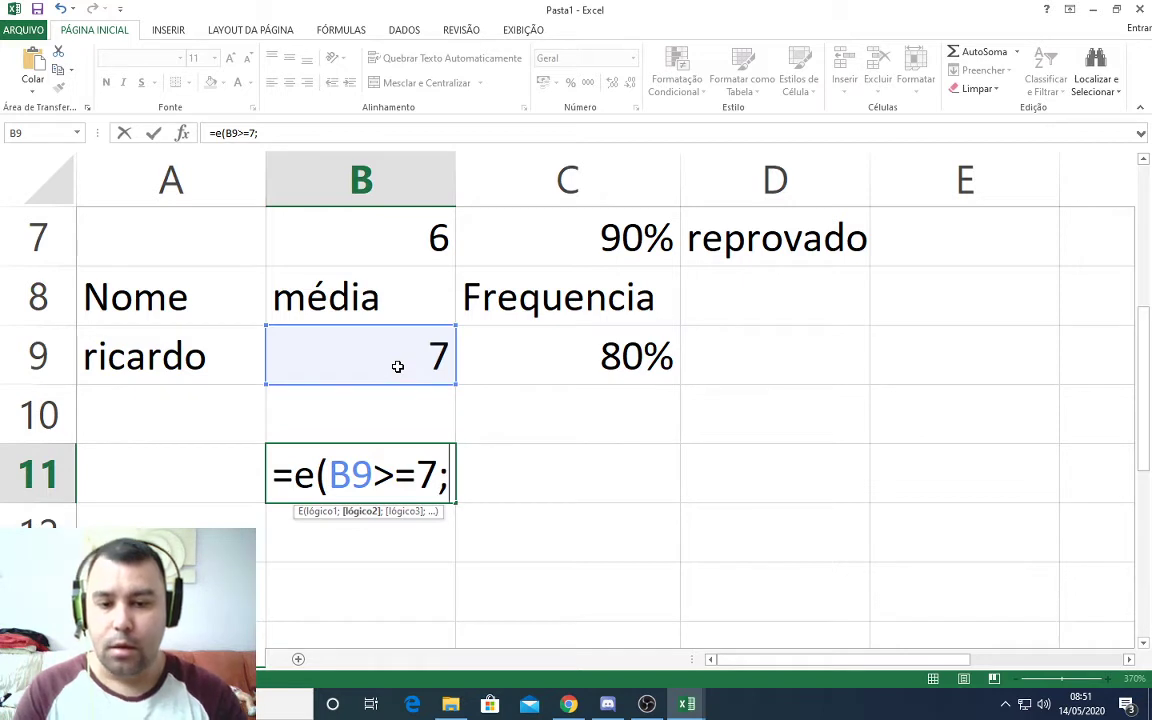
{"action": "left_click", "coordinate": [615, 358]}
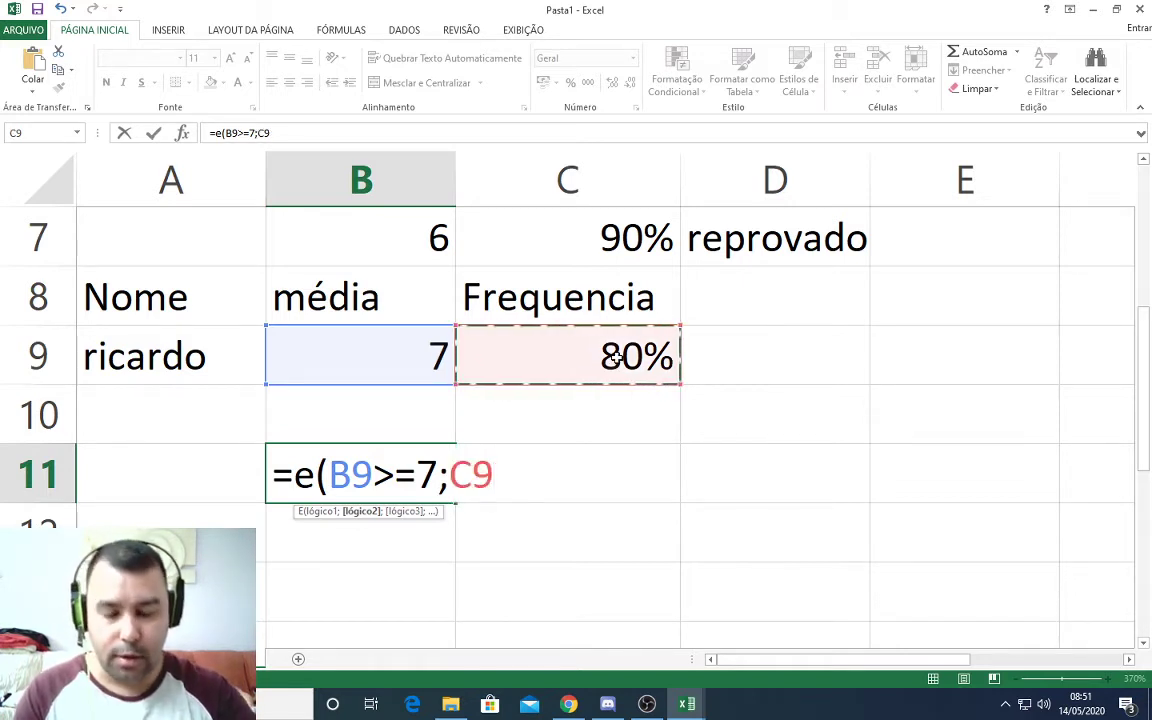
{"action": "type", "text": ">=90"}
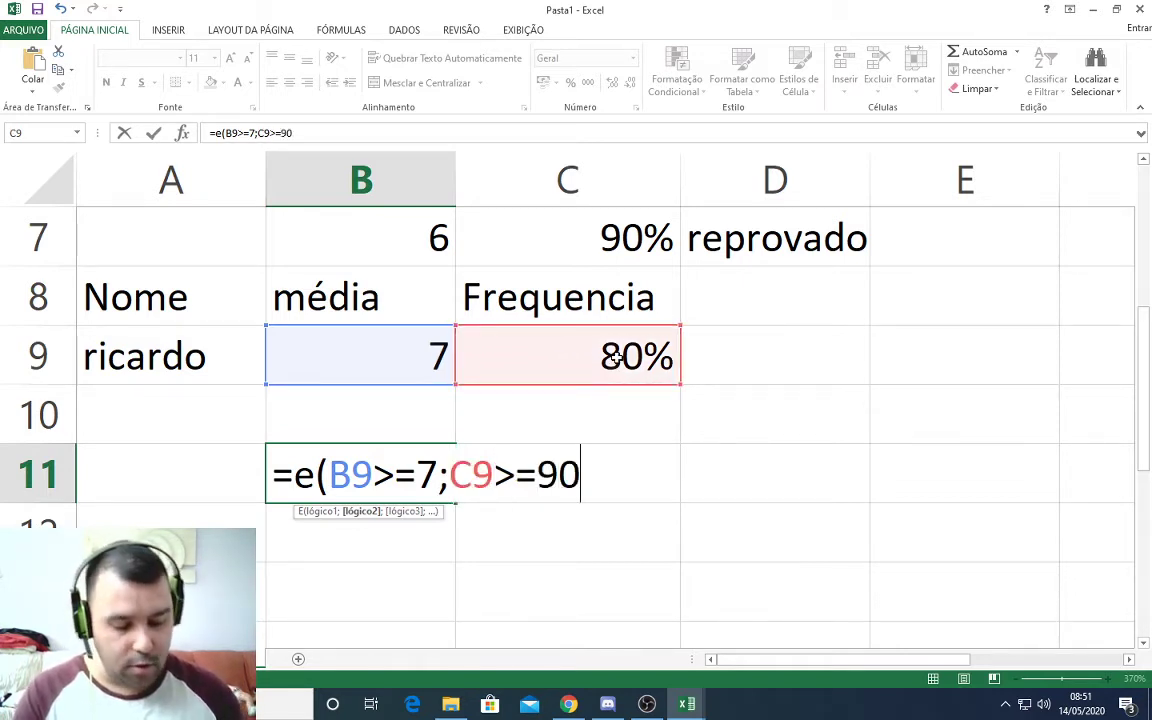
{"action": "type", "text": "%"}
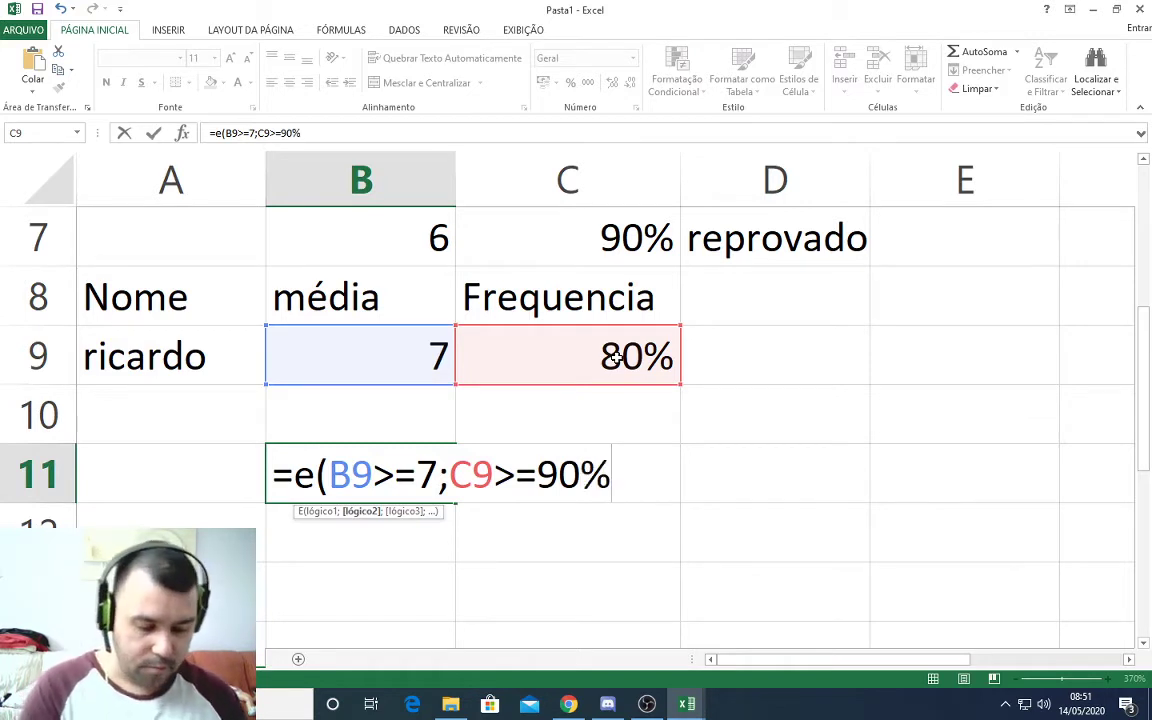
{"action": "type", "text": ")"}
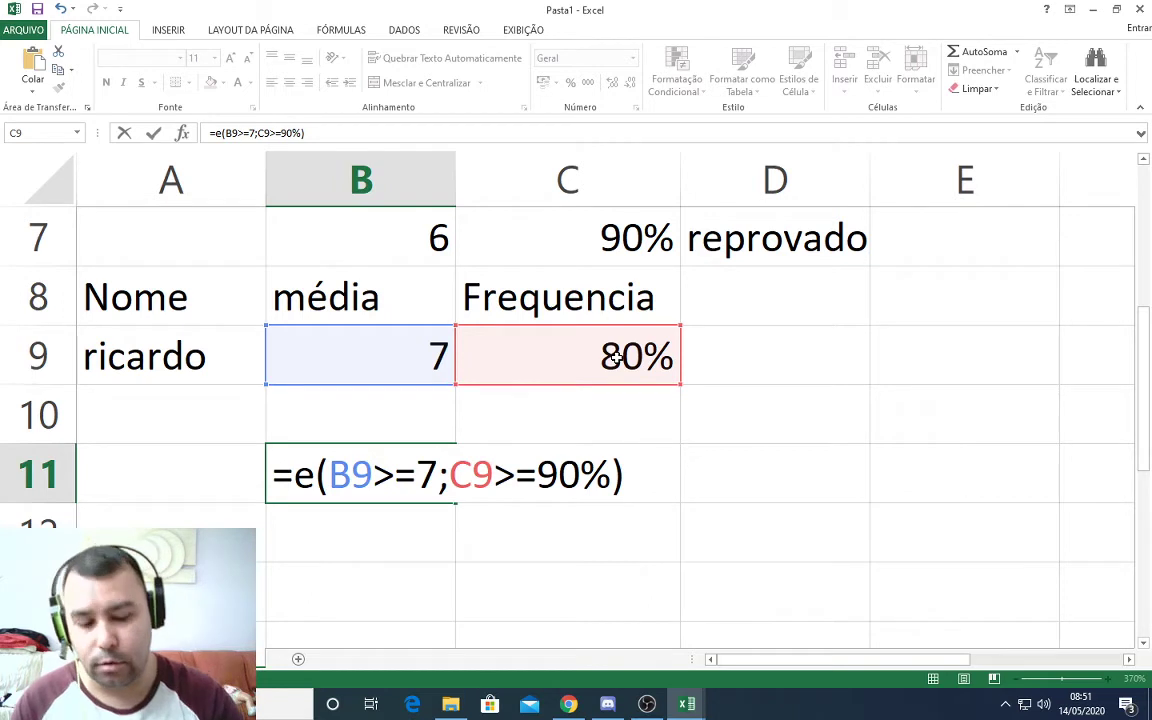
{"action": "key", "text": "Return"}
{"action": "key", "text": "Up"}
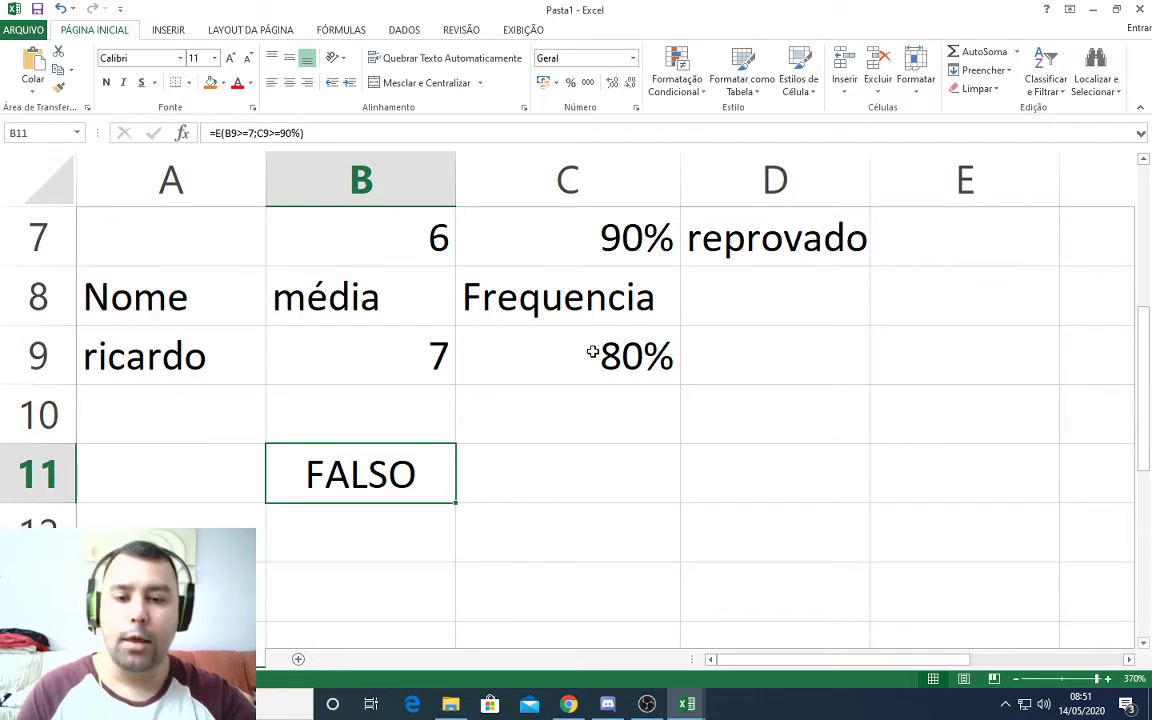
Set the attendance in C9 to 90% and widen column B to fit the formula result.
{"action": "left_click", "coordinate": [600, 354]}
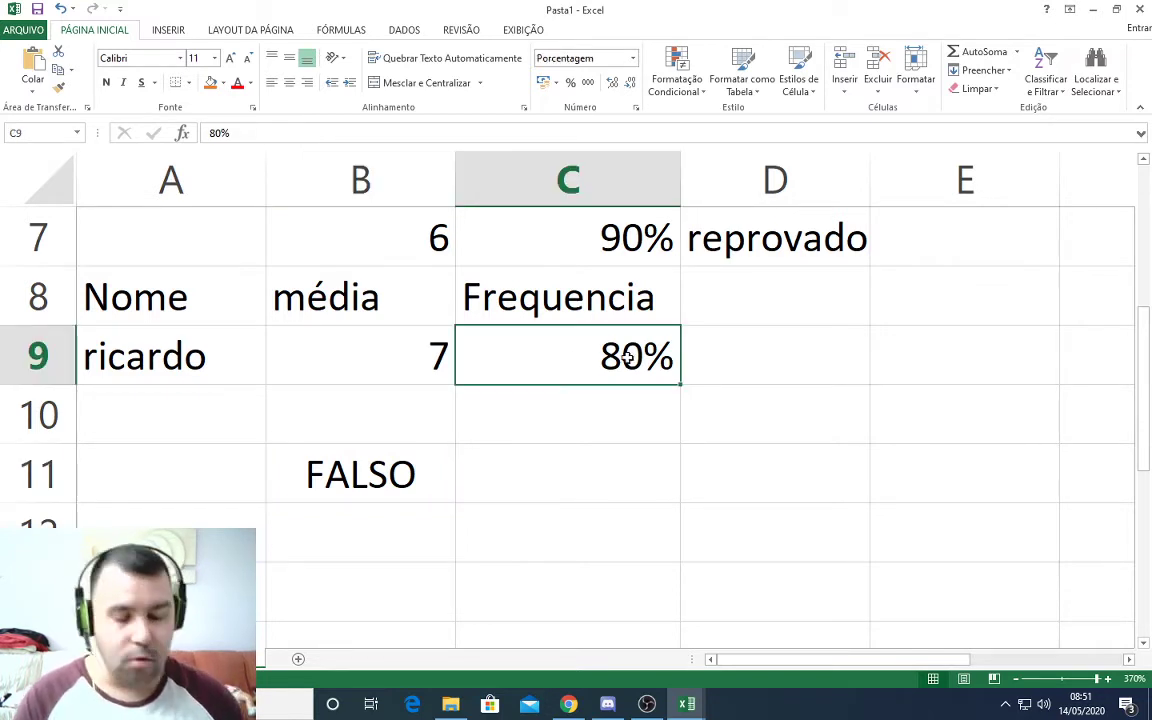
{"action": "type", "text": "90"}
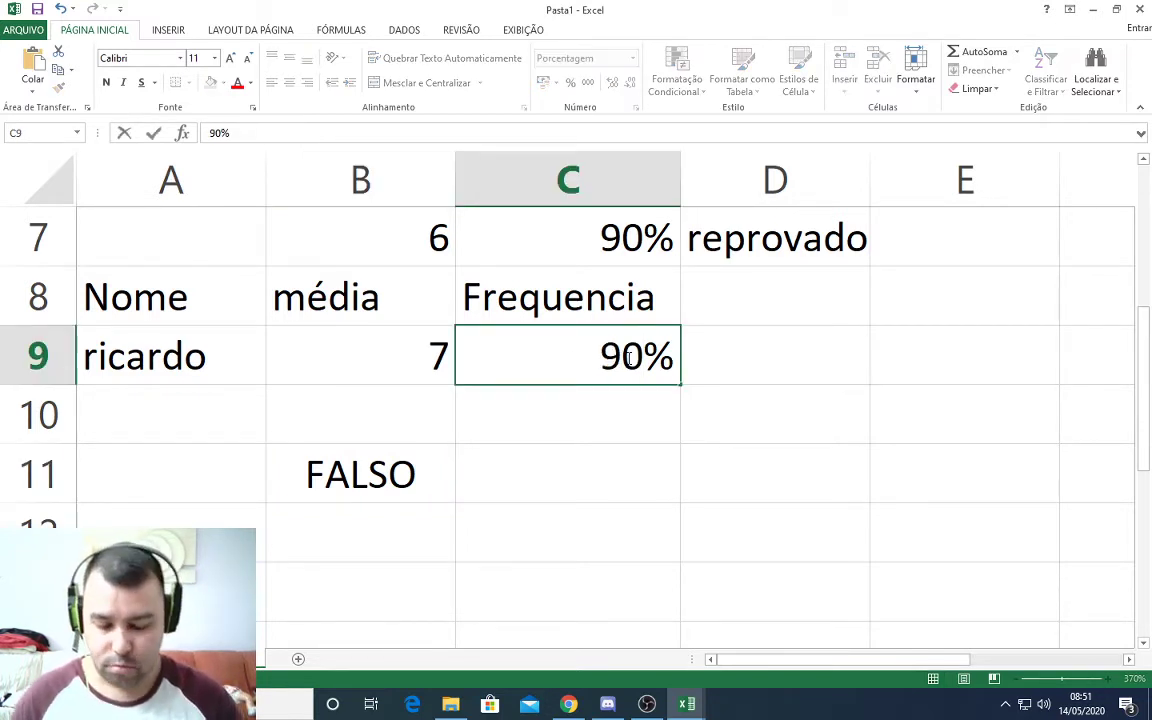
{"action": "key", "text": "Return"}
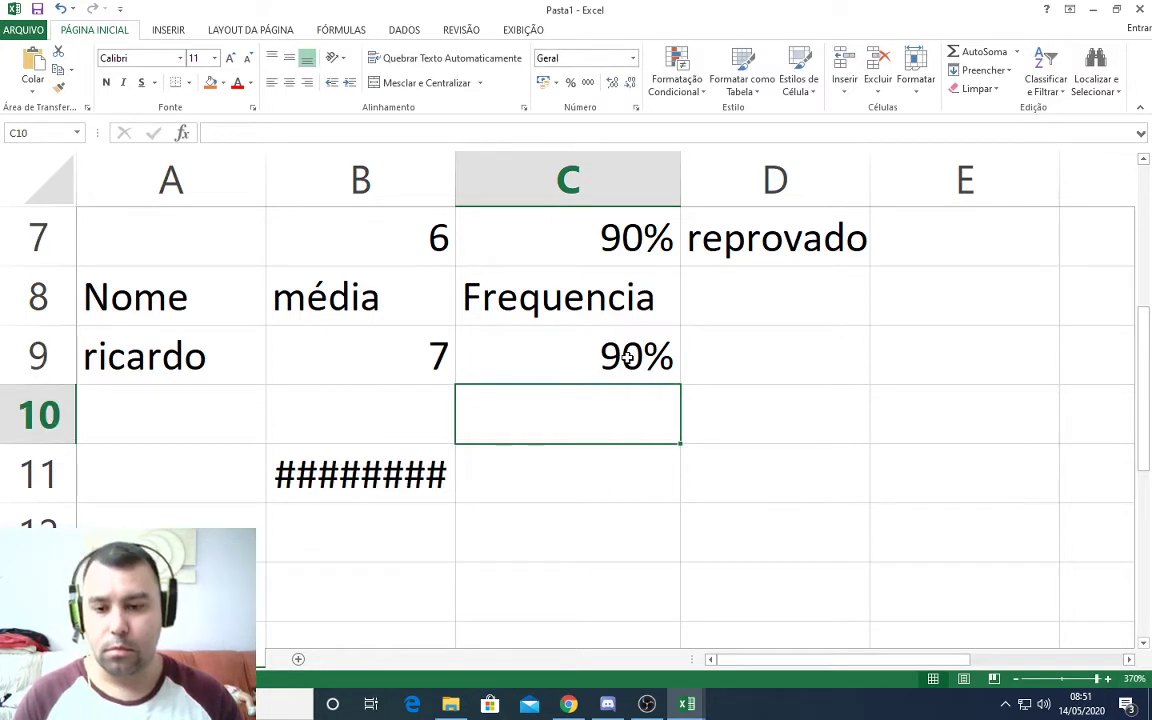
{"action": "double_click", "coordinate": [452, 169]}
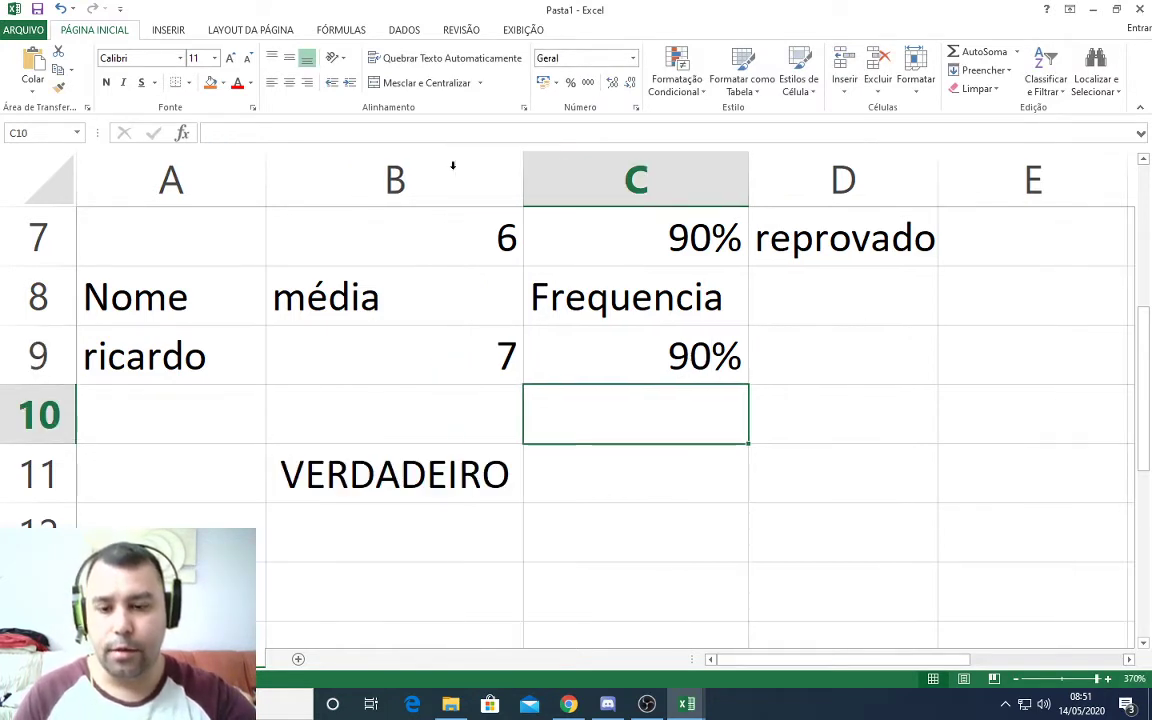
Set the student's average in B9 to 5 to test the E formula with a lower grade.
{"action": "left_click", "coordinate": [480, 468]}
{"action": "left_click", "coordinate": [475, 352]}
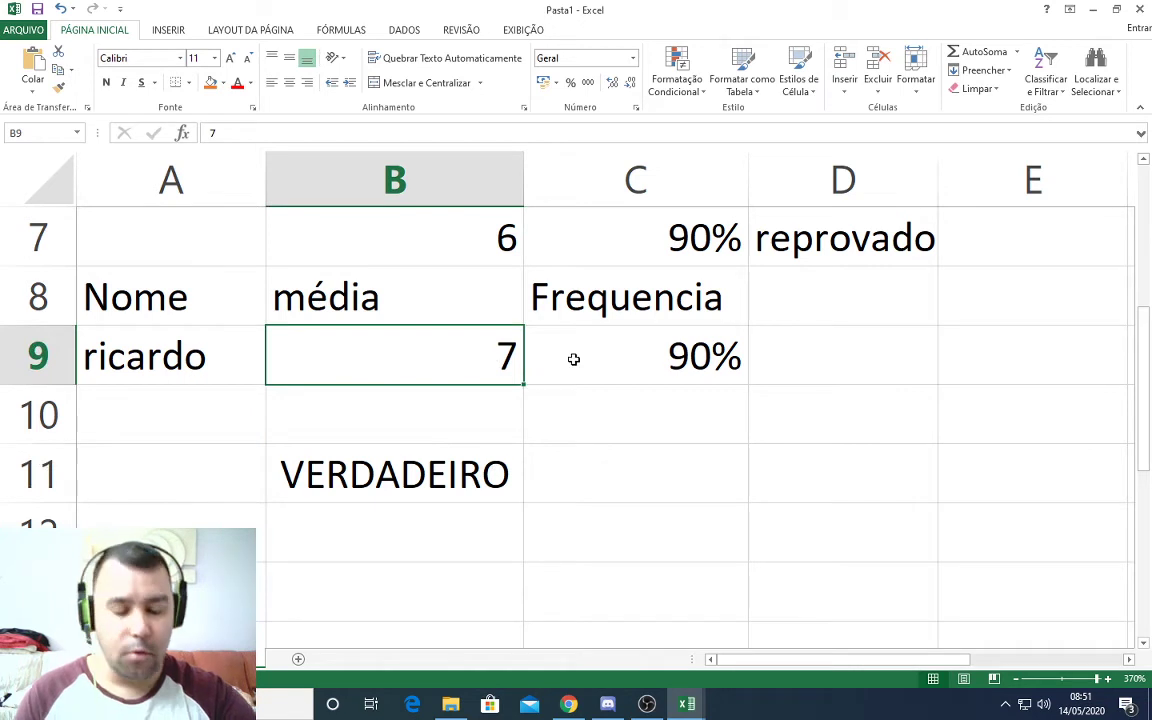
{"action": "type", "text": "5"}
{"action": "key", "text": "Return"}
Clear the E formula from B11 and look over the example rows above it.
{"action": "key", "text": "Down"}
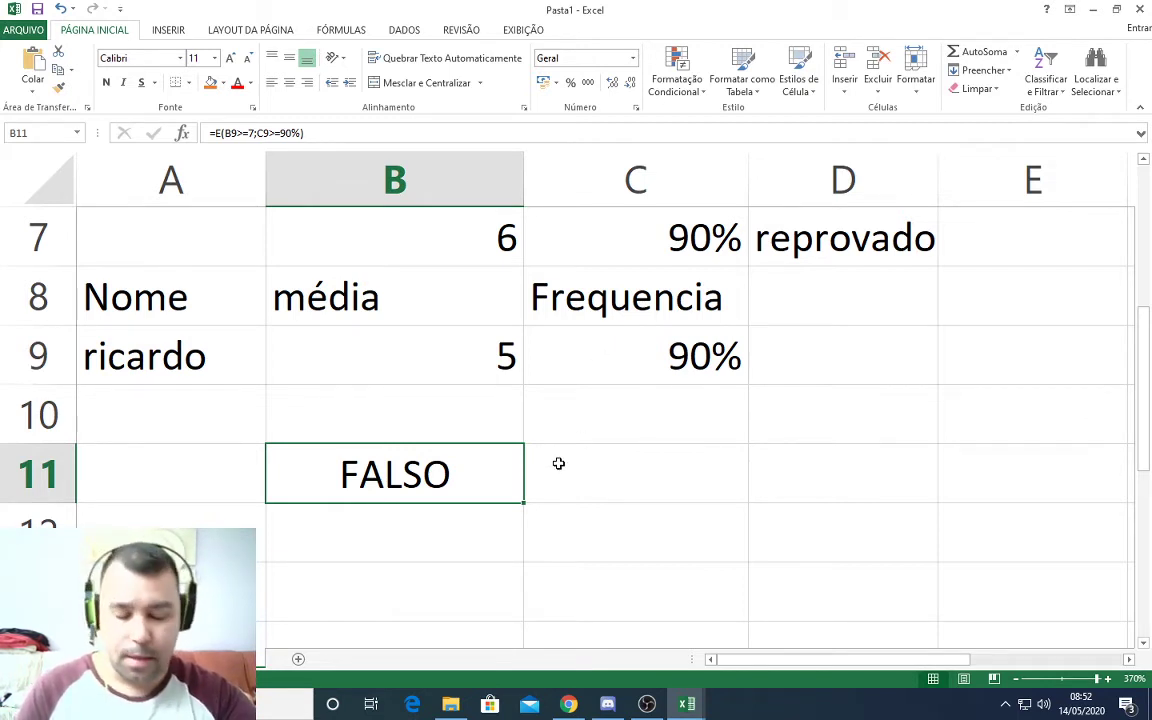
{"action": "key", "text": "Delete"}
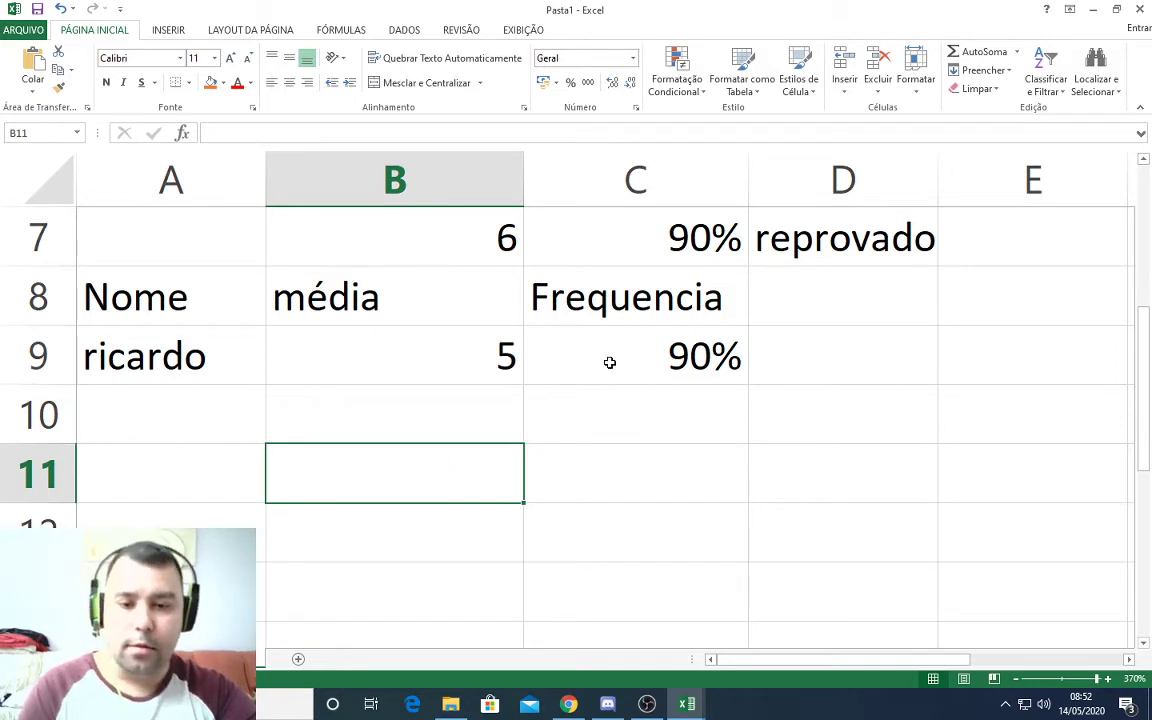
{"action": "scroll", "coordinate": [609, 360], "scroll_direction": "up", "scroll_amount": 3}
{"action": "scroll", "coordinate": [609, 451], "scroll_direction": "down", "scroll_amount": 1}
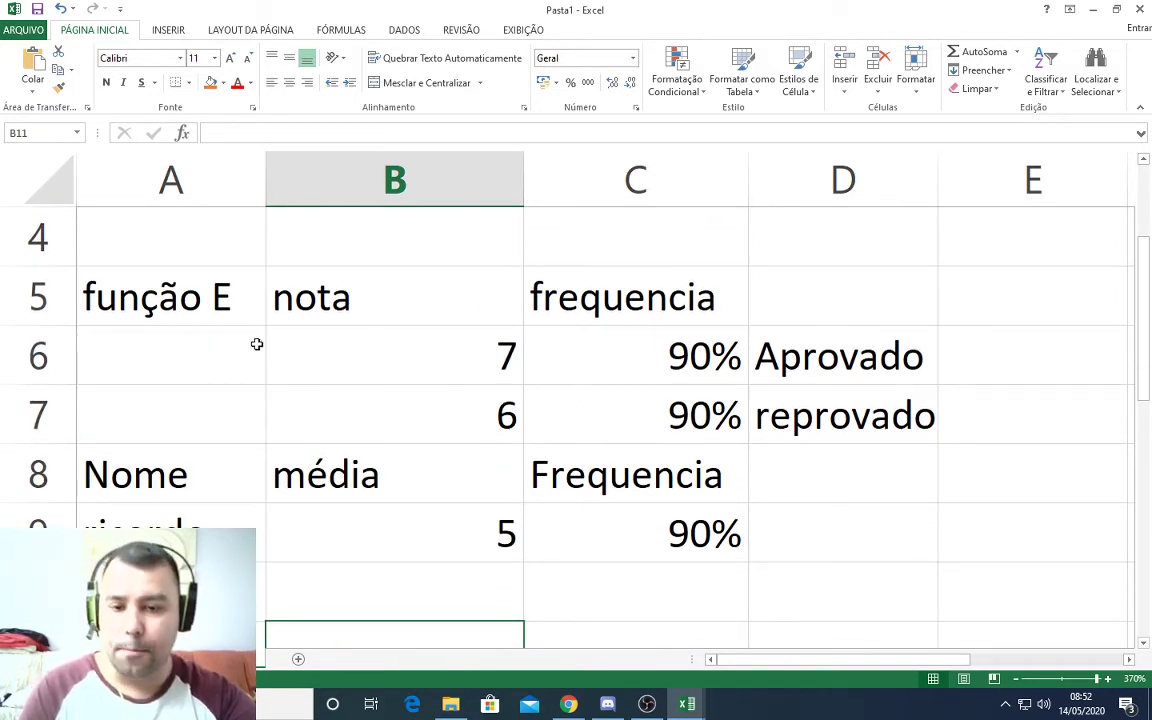
{"action": "scroll", "coordinate": [266, 372], "scroll_direction": "down", "scroll_amount": 2}
{"action": "scroll", "coordinate": [266, 372], "scroll_direction": "up", "scroll_amount": 2}
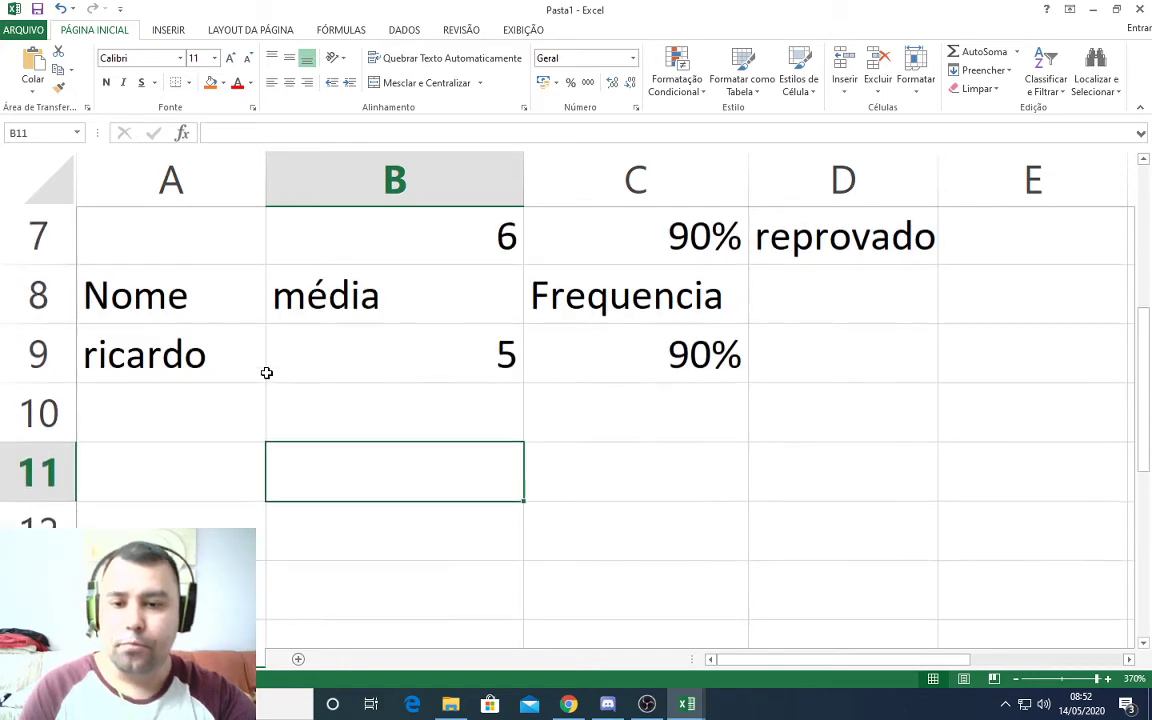
{"action": "scroll", "coordinate": [267, 372], "scroll_direction": "down", "scroll_amount": 1}
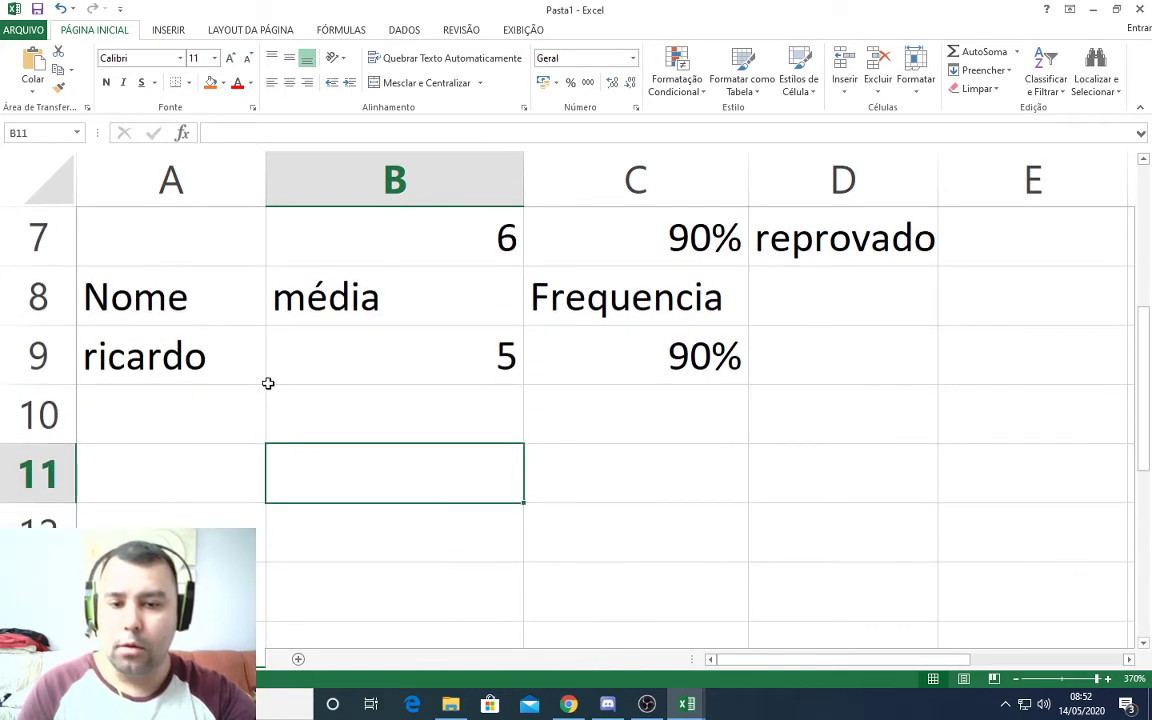
{"action": "scroll", "coordinate": [267, 372], "scroll_direction": "down", "scroll_amount": 1}
{"action": "scroll", "coordinate": [270, 385], "scroll_direction": "up", "scroll_amount": 1}
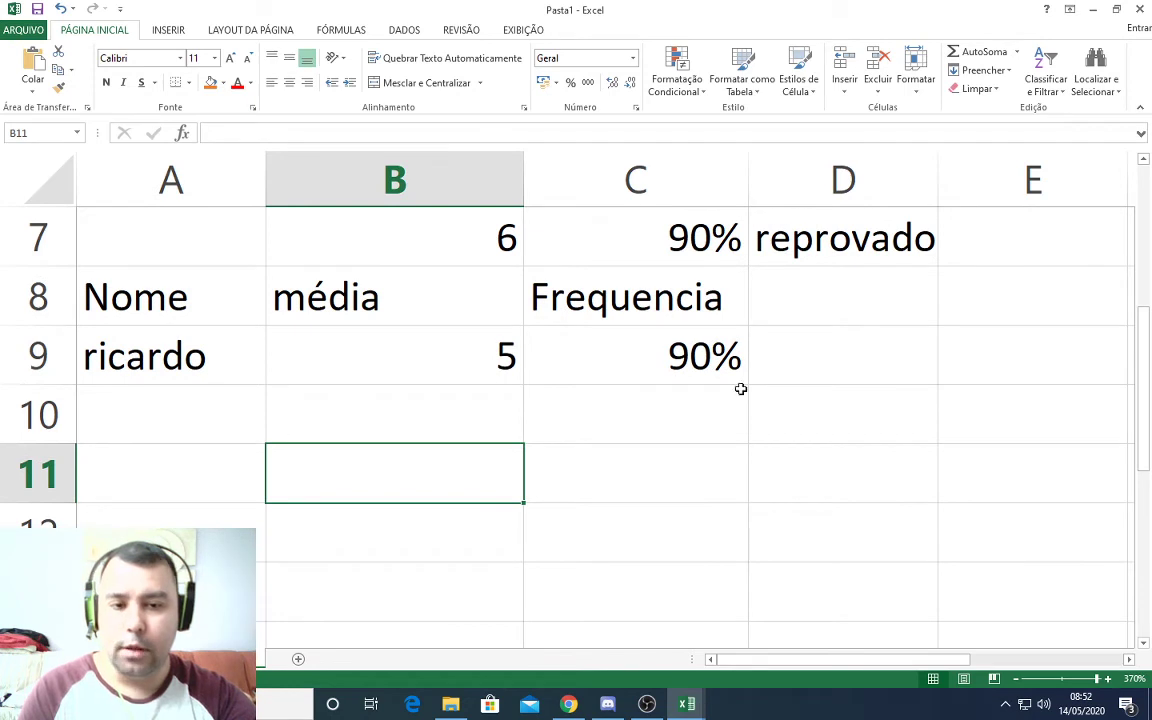
Enter the label "ou" in A11 below the student table.
{"action": "left_click", "coordinate": [1146, 641]}
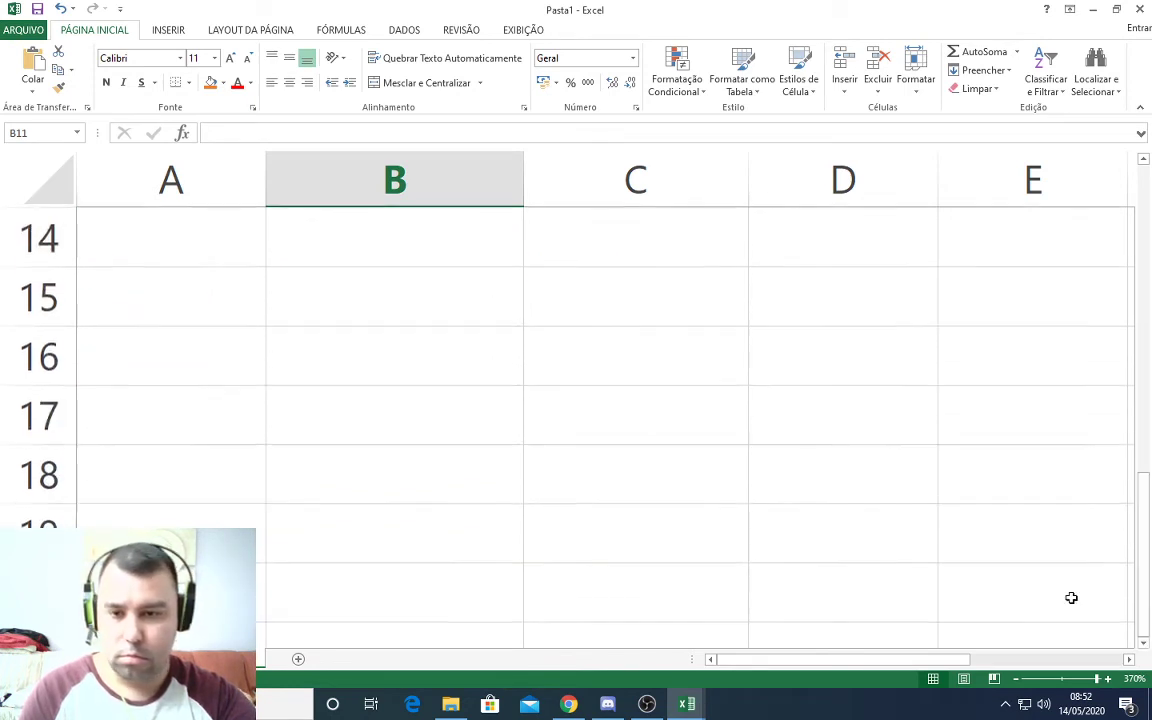
{"action": "left_click_drag", "start_coordinate": [1146, 495], "coordinate": [1140, 353]}
{"action": "left_click", "coordinate": [108, 420]}
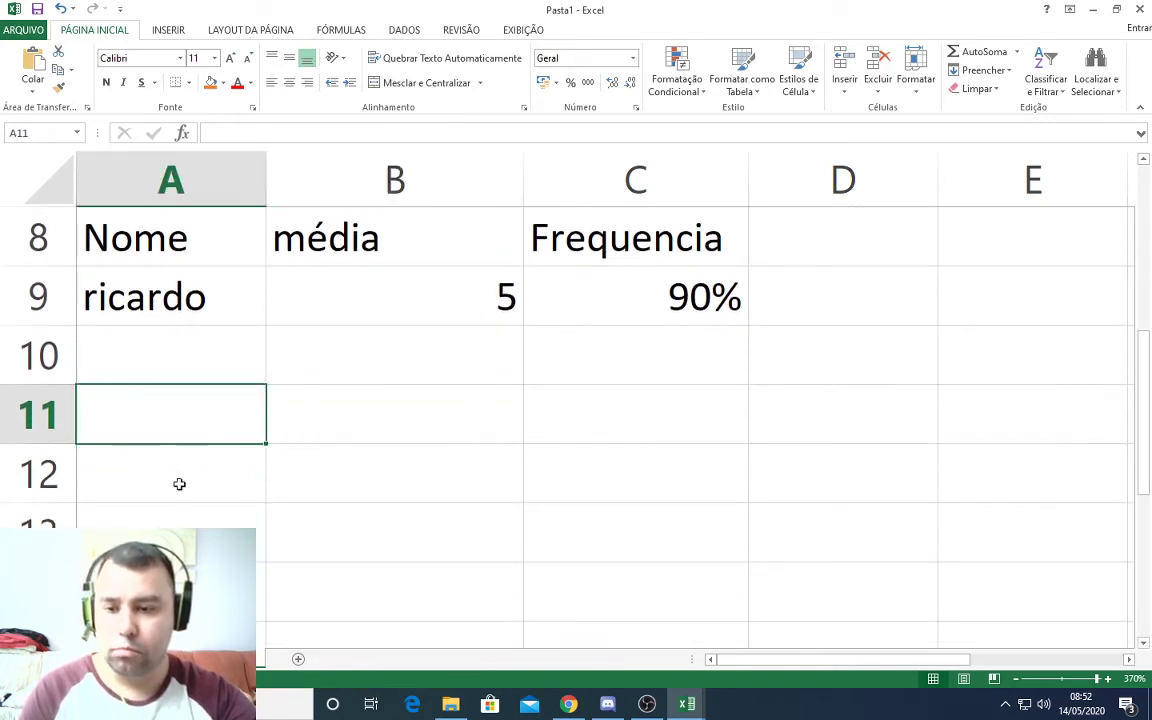
{"action": "type", "text": "ou"}
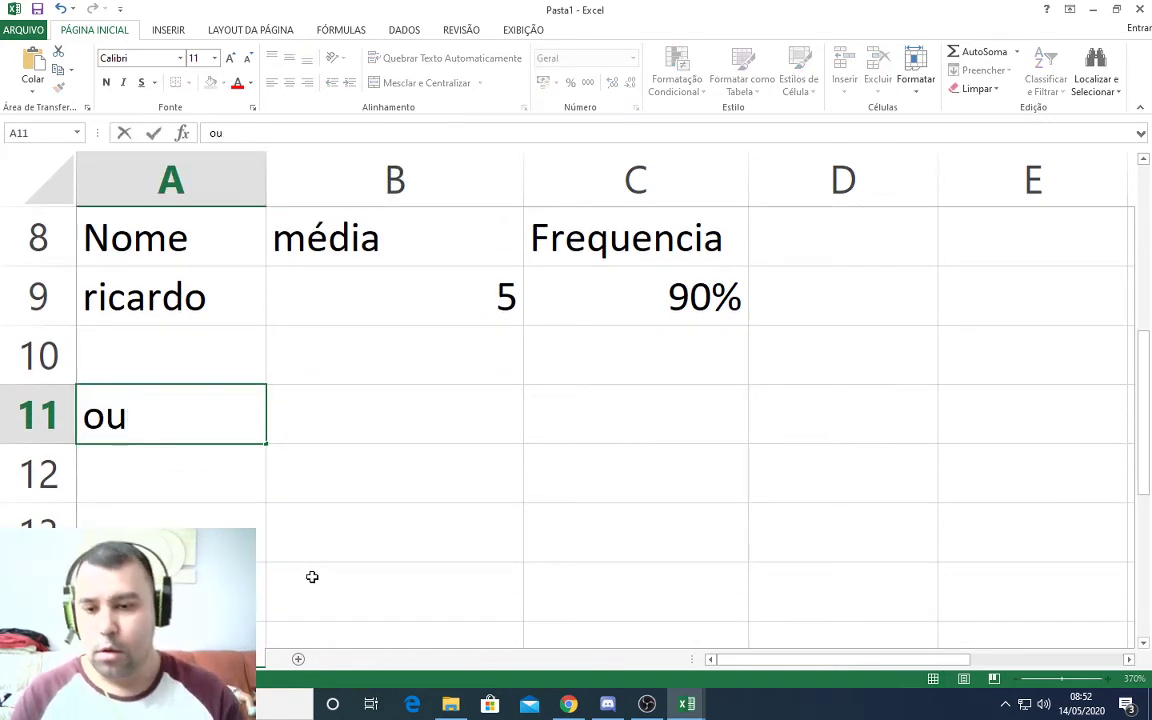
Enter the formula =OU(B9>=7;C9>=90%) in B11, next to the "ou" label.
{"action": "key", "text": "Tab"}
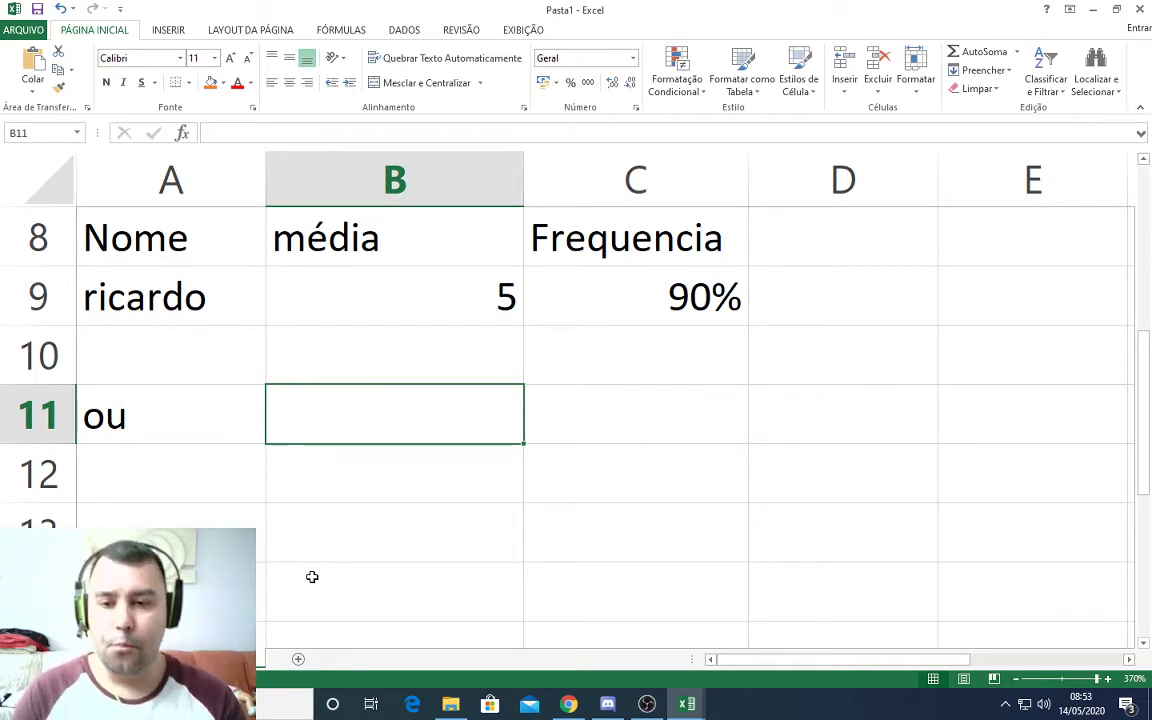
{"action": "type", "text": "=o"}
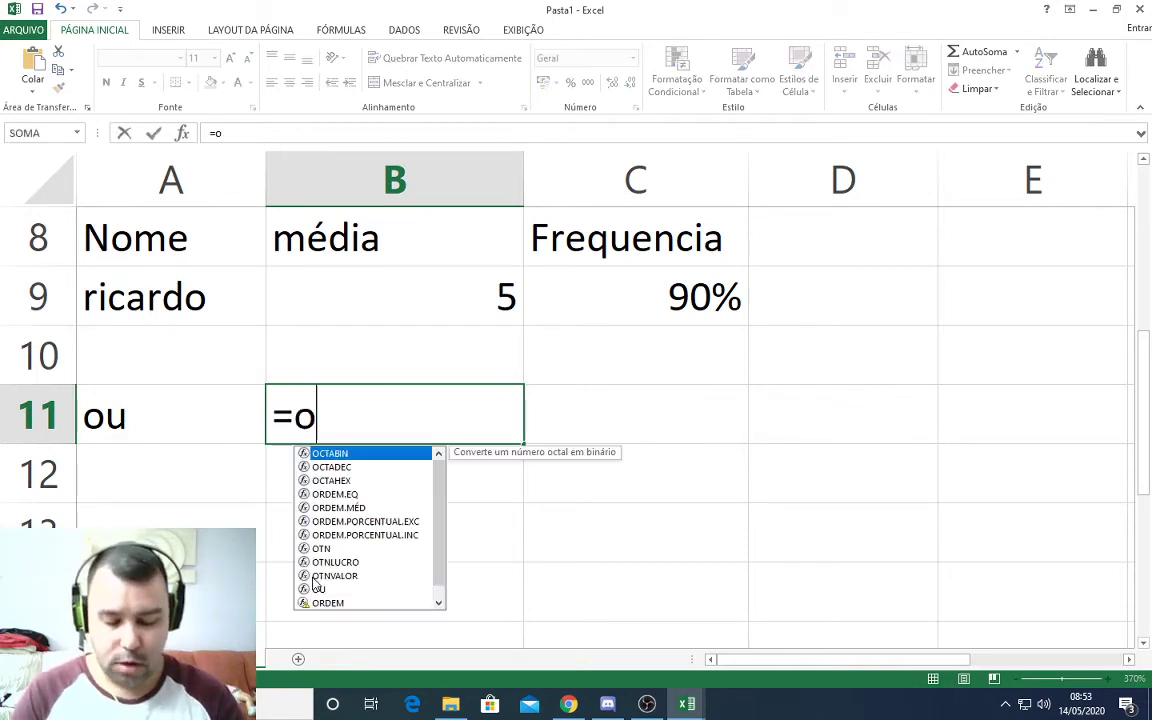
{"action": "type", "text": "u("}
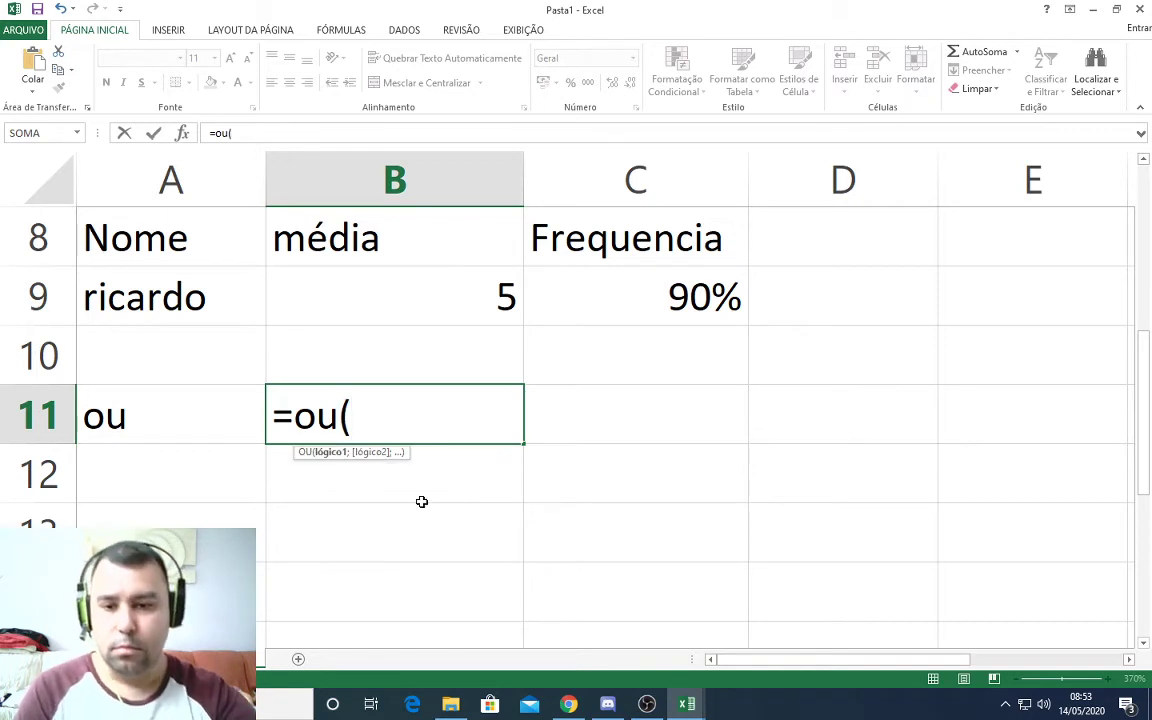
{"action": "left_click", "coordinate": [429, 298]}
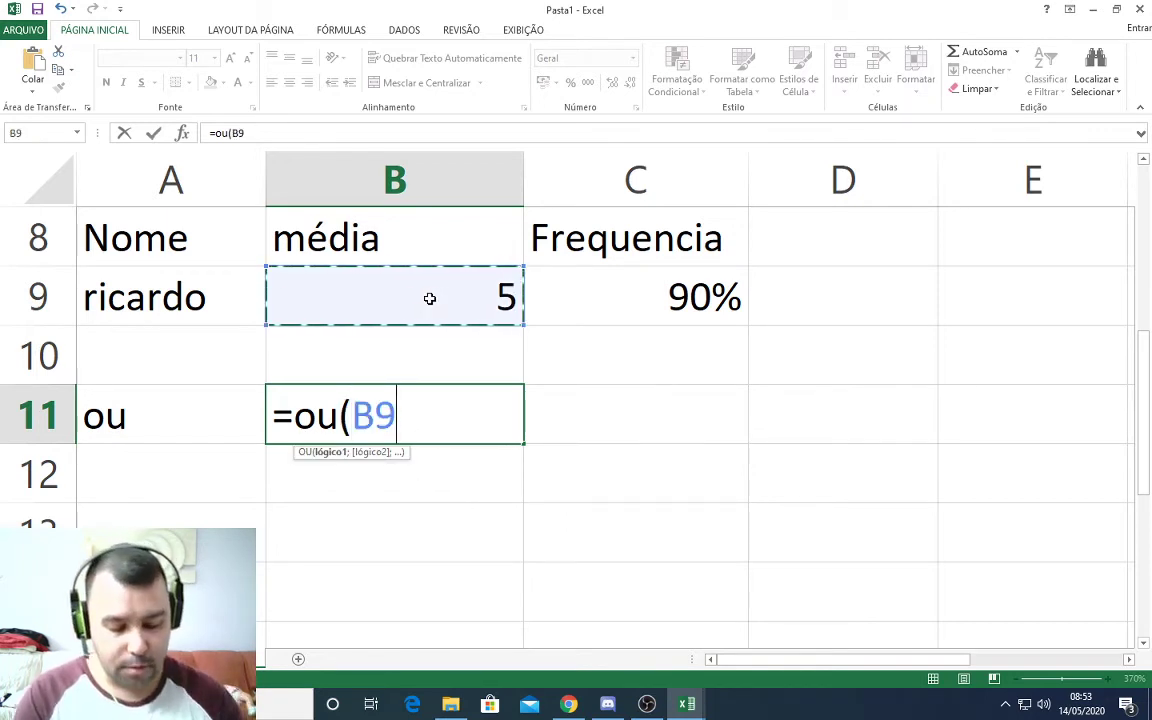
{"action": "type", "text": ">=7"}
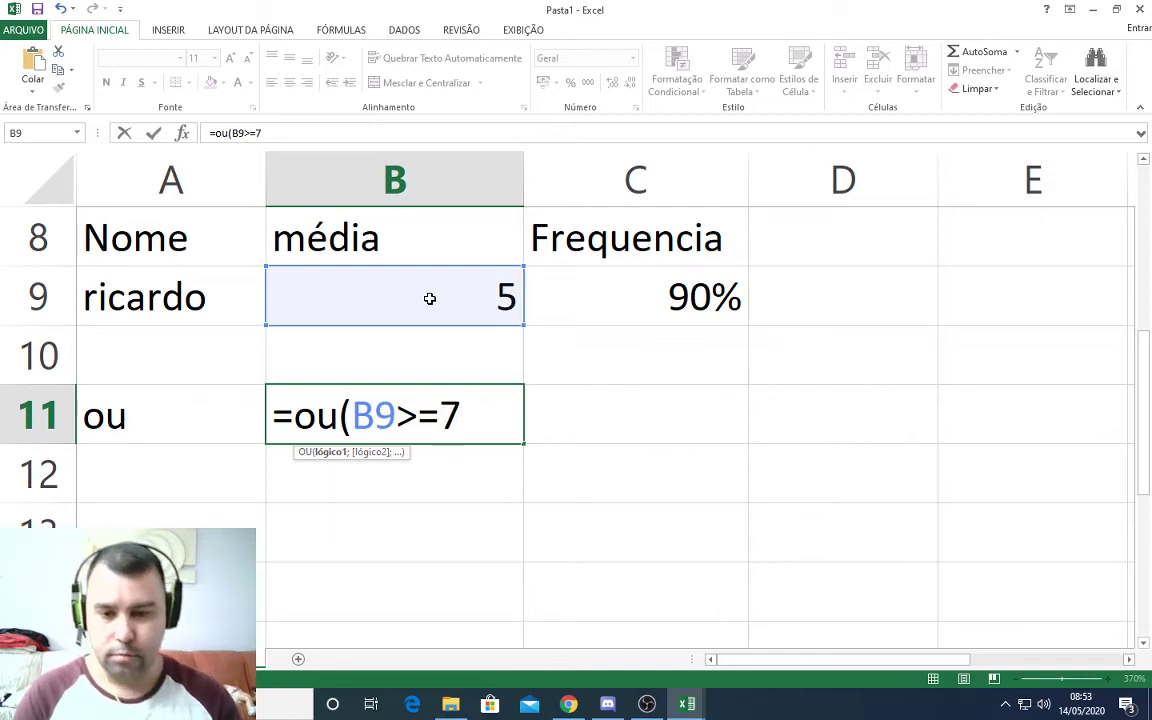
{"action": "type", "text": ";"}
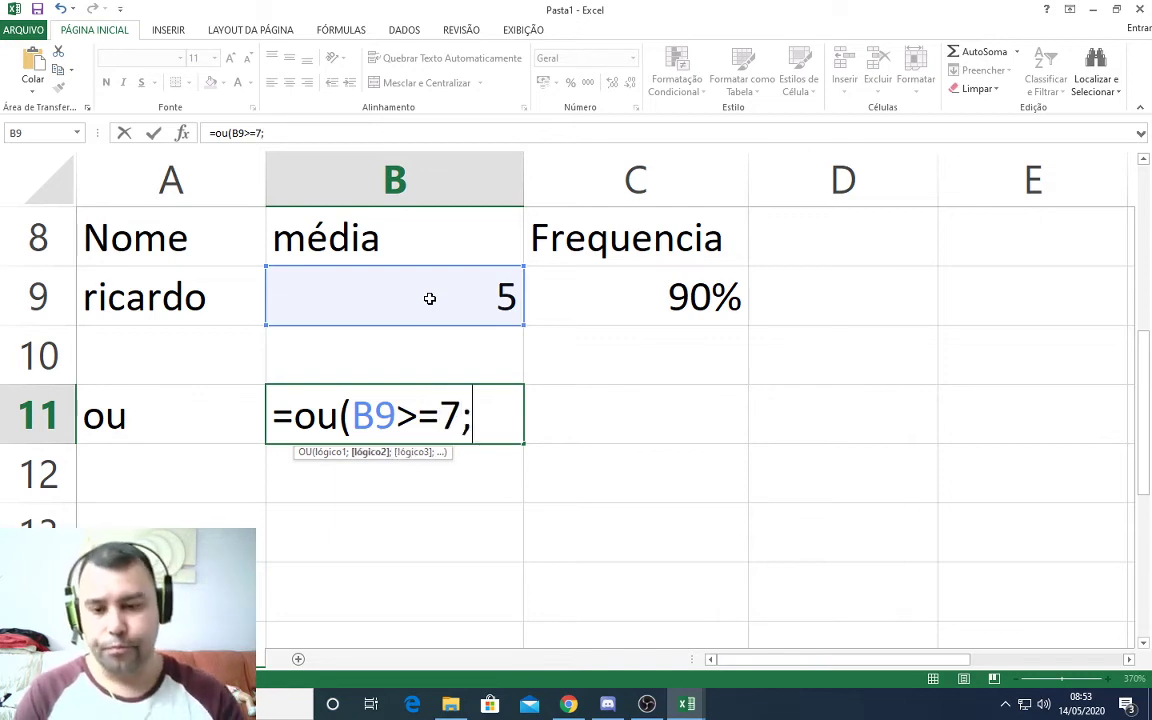
{"action": "left_click", "coordinate": [658, 300]}
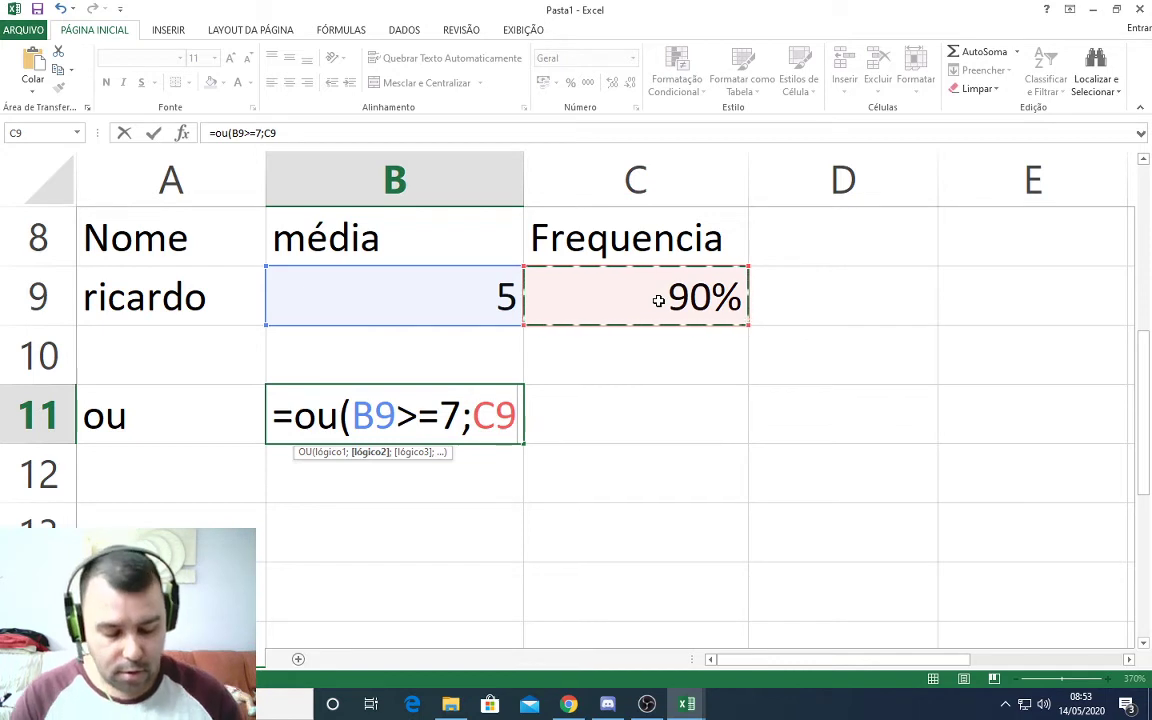
{"action": "type", "text": ">="}
{"action": "type", "text": "90"}
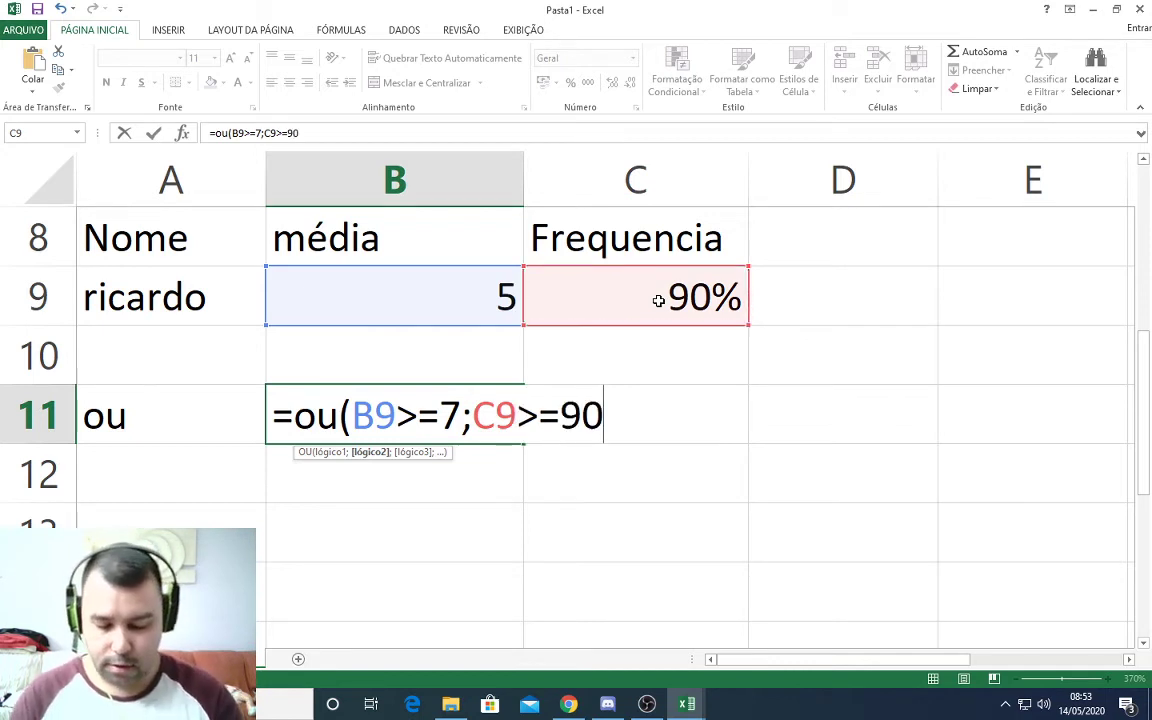
{"action": "type", "text": "%)"}
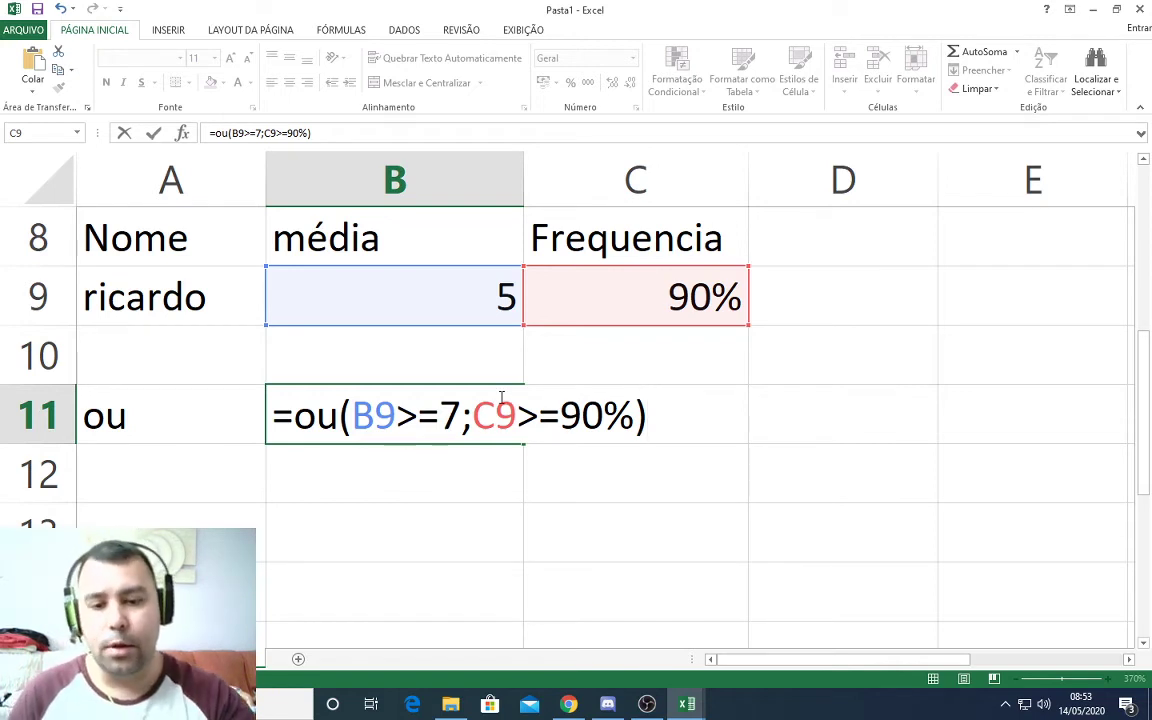
{"action": "key", "text": "Return"}
{"action": "left_click", "coordinate": [406, 422]}
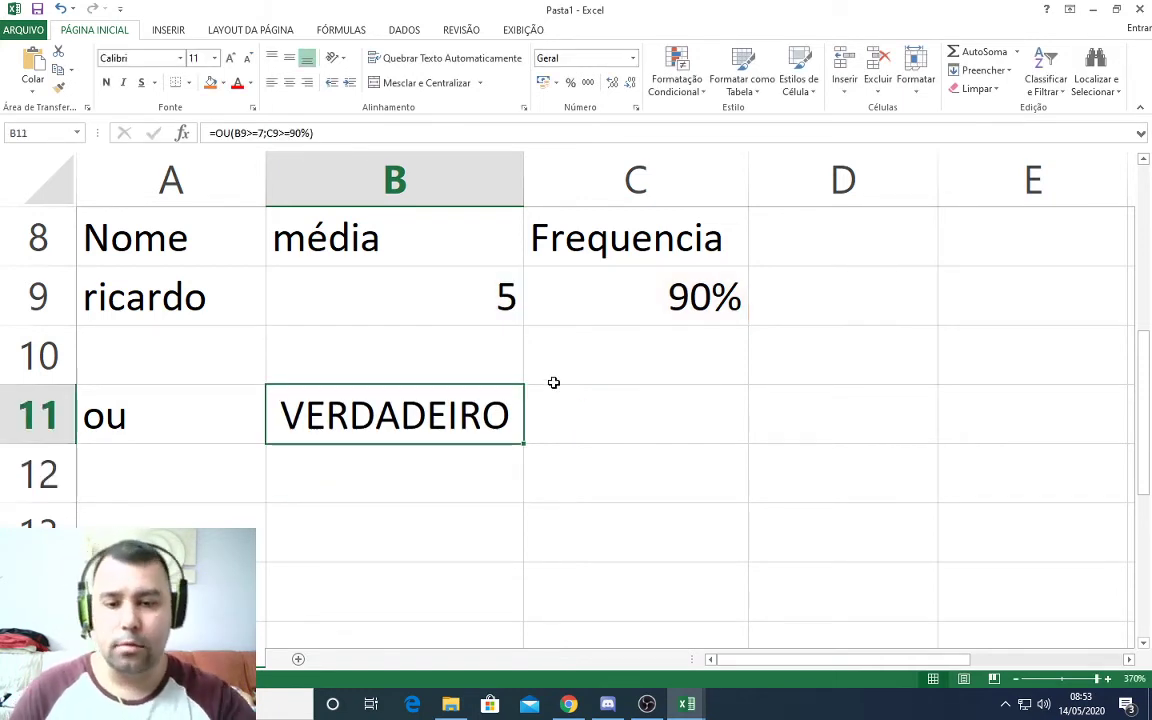
Test the OU formula with the student's average in B9 set to 7 and to 6 in turn.
{"action": "left_click", "coordinate": [502, 297]}
{"action": "type", "text": "7"}
{"action": "left_click", "coordinate": [597, 288]}
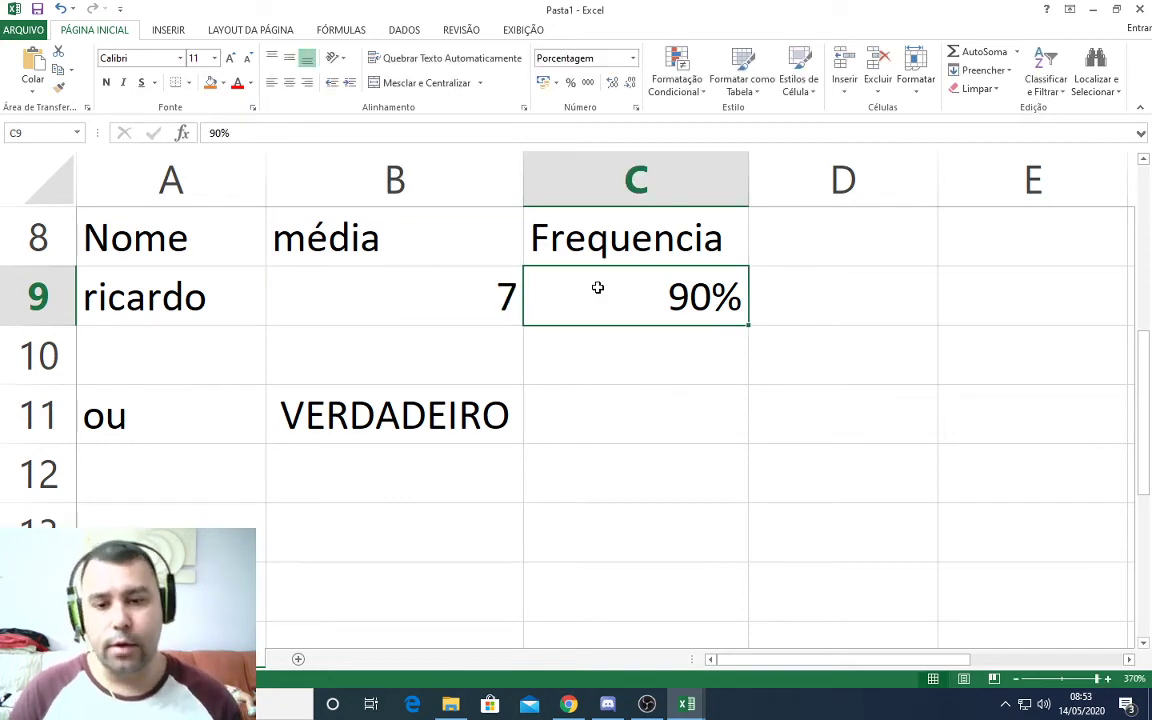
{"action": "key", "text": "Left"}
{"action": "type", "text": "6"}
{"action": "left_click", "coordinate": [597, 288]}
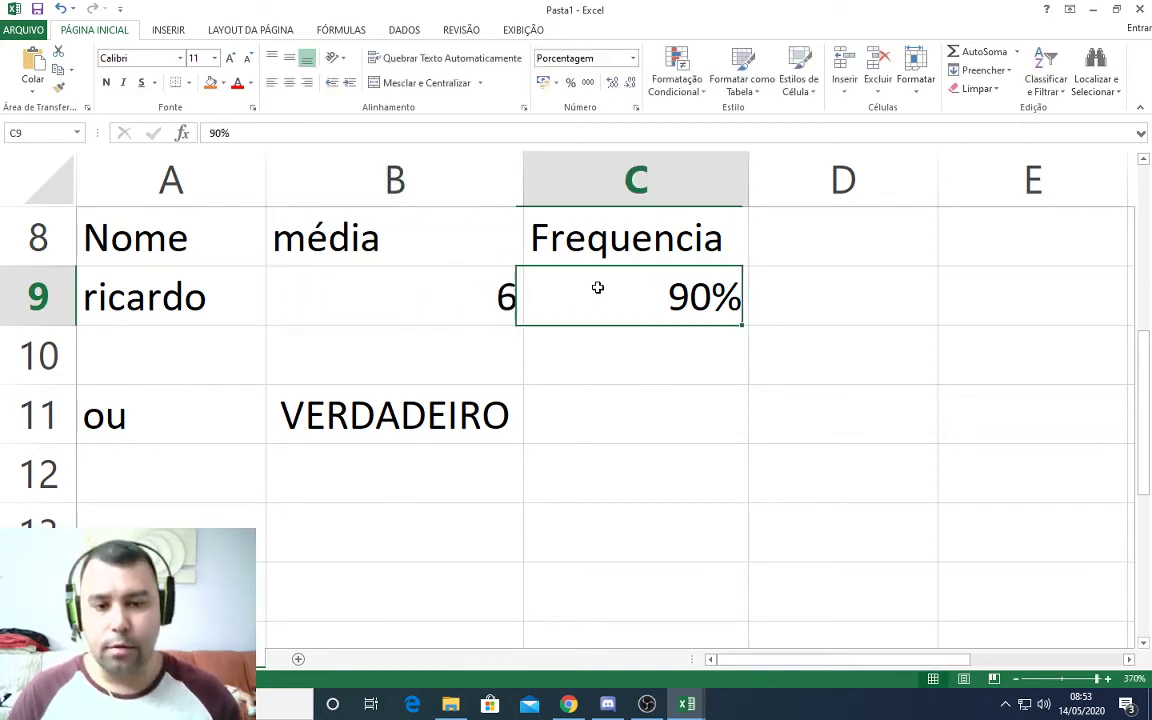
{"action": "key", "text": "Left"}
{"action": "left_click", "coordinate": [597, 288]}
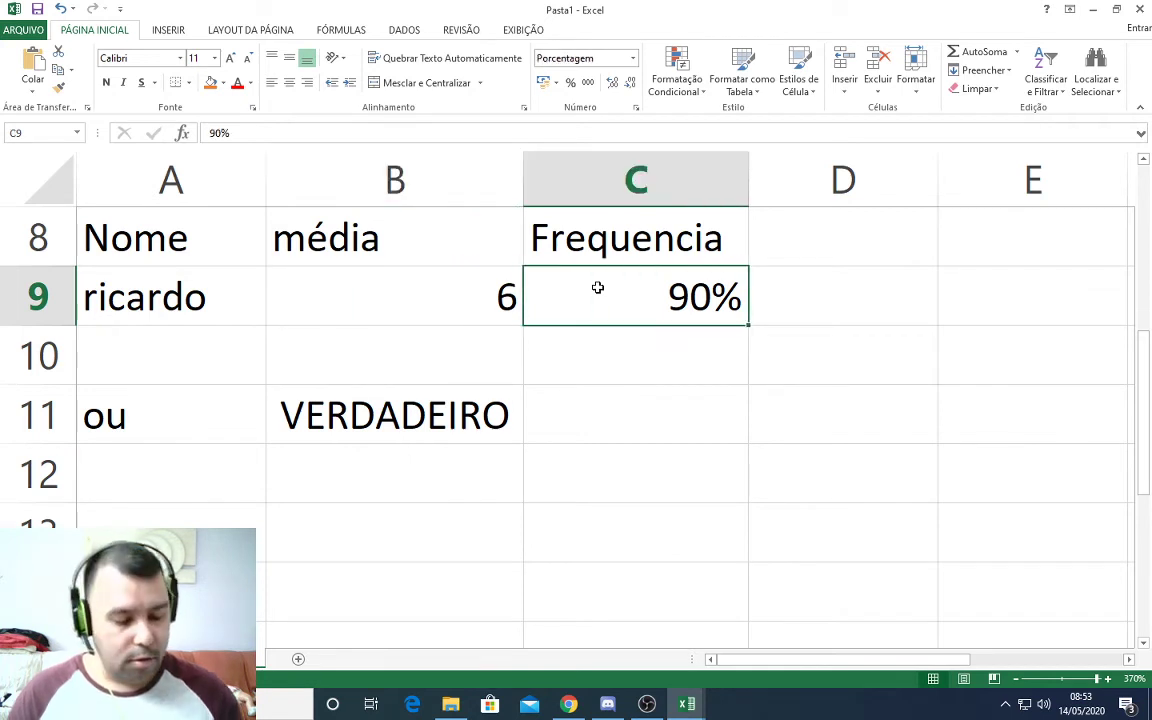
Set the student's average in B9 to 7 and the attendance in C9 to 80%.
{"action": "key", "text": "Left"}
{"action": "type", "text": "7"}
{"action": "left_click", "coordinate": [597, 288]}
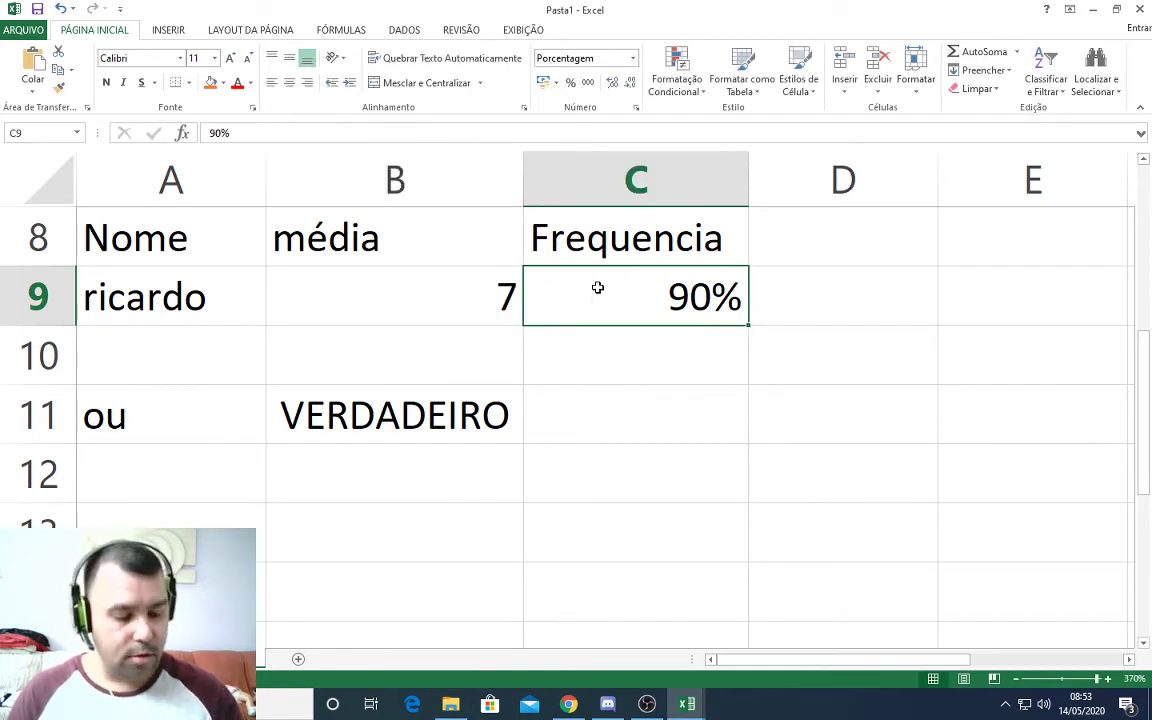
{"action": "type", "text": "80"}
{"action": "key", "text": "Return"}
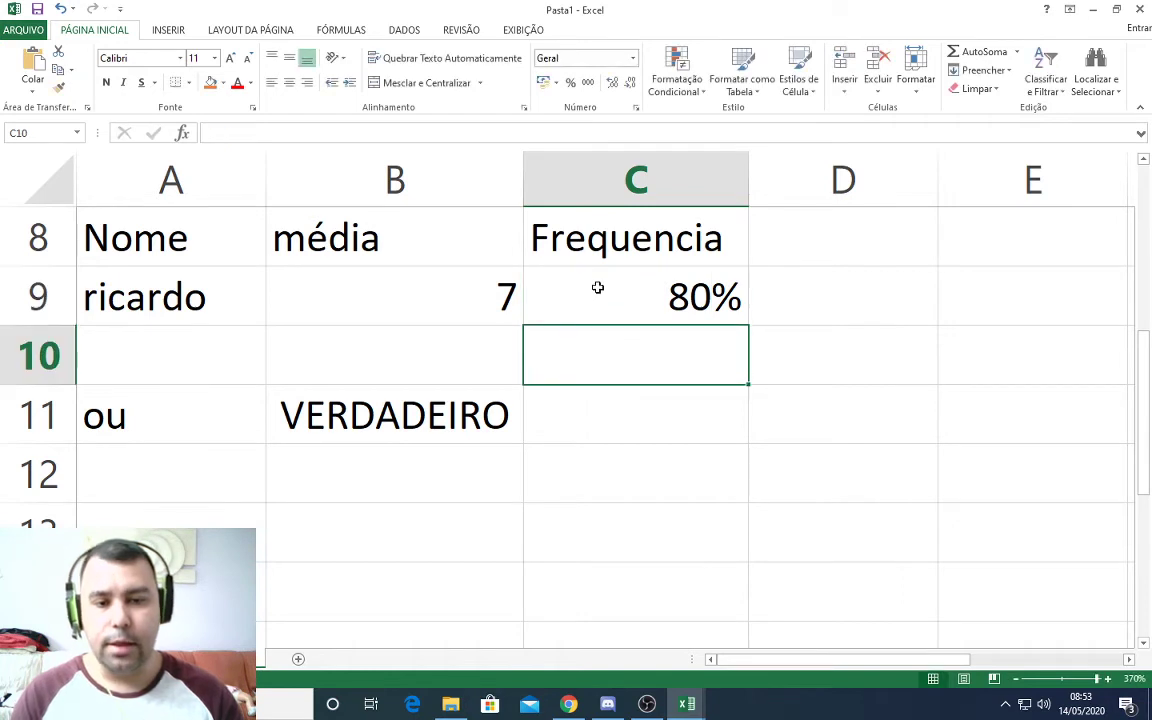
Set the student's average in B9 to 6 to test the OU formula with neither condition met.
{"action": "left_click", "coordinate": [597, 288]}
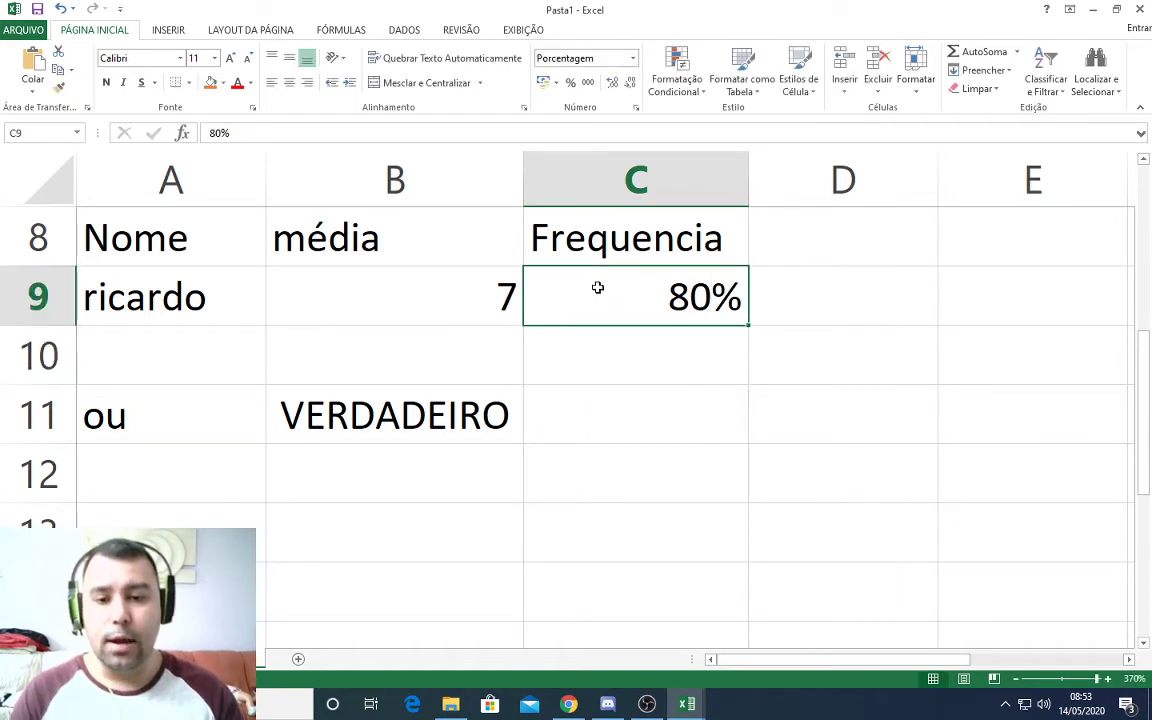
{"action": "key", "text": "Left"}
{"action": "type", "text": "6"}
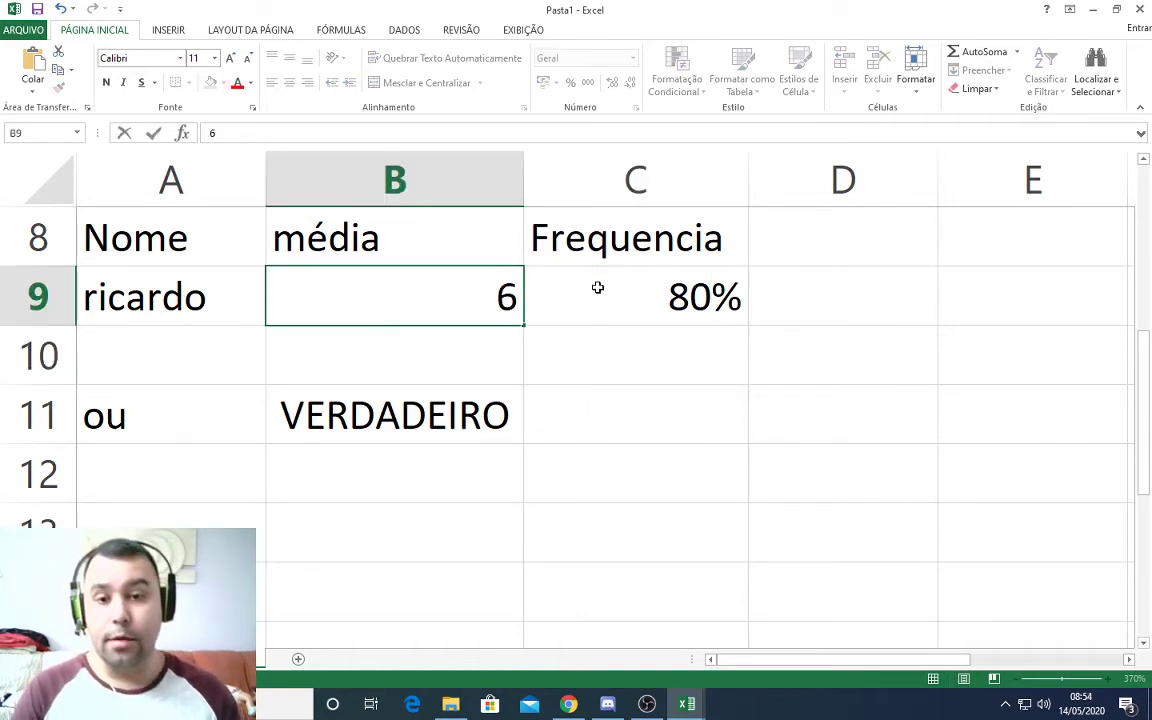
{"action": "key", "text": "Return"}
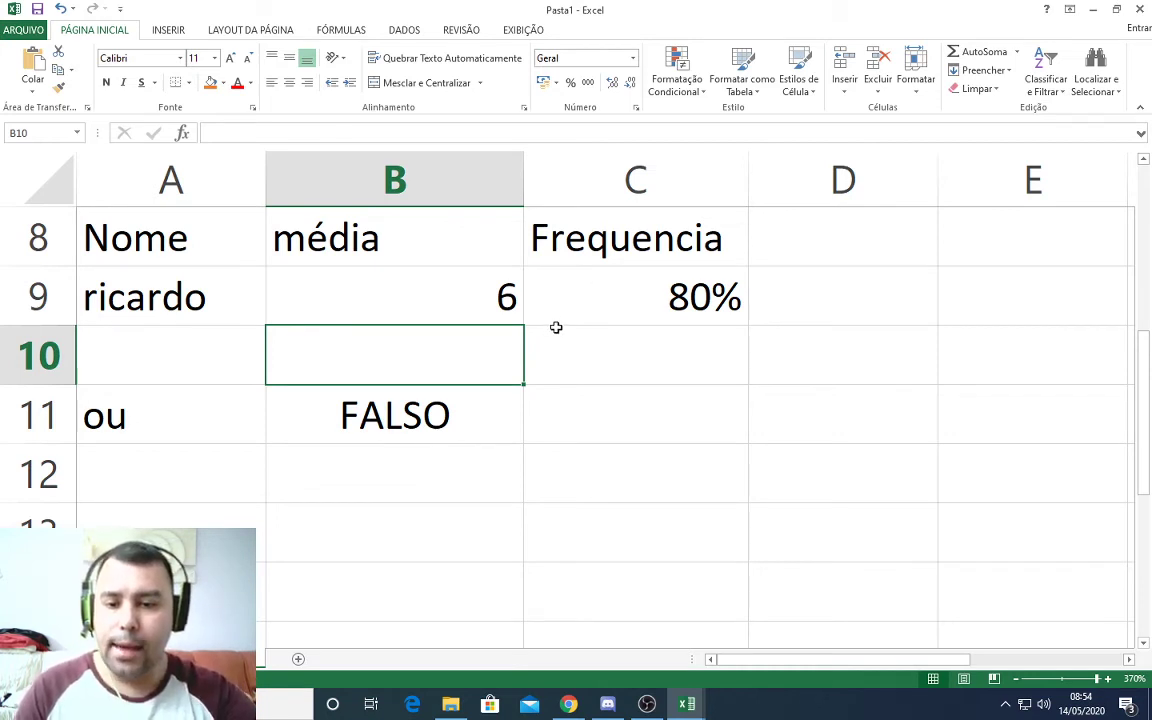
Enter the label "cont.se" in A15, below the OU example.
{"action": "scroll", "coordinate": [556, 327], "scroll_direction": "down", "scroll_amount": 2}
{"action": "left_click", "coordinate": [203, 298]}
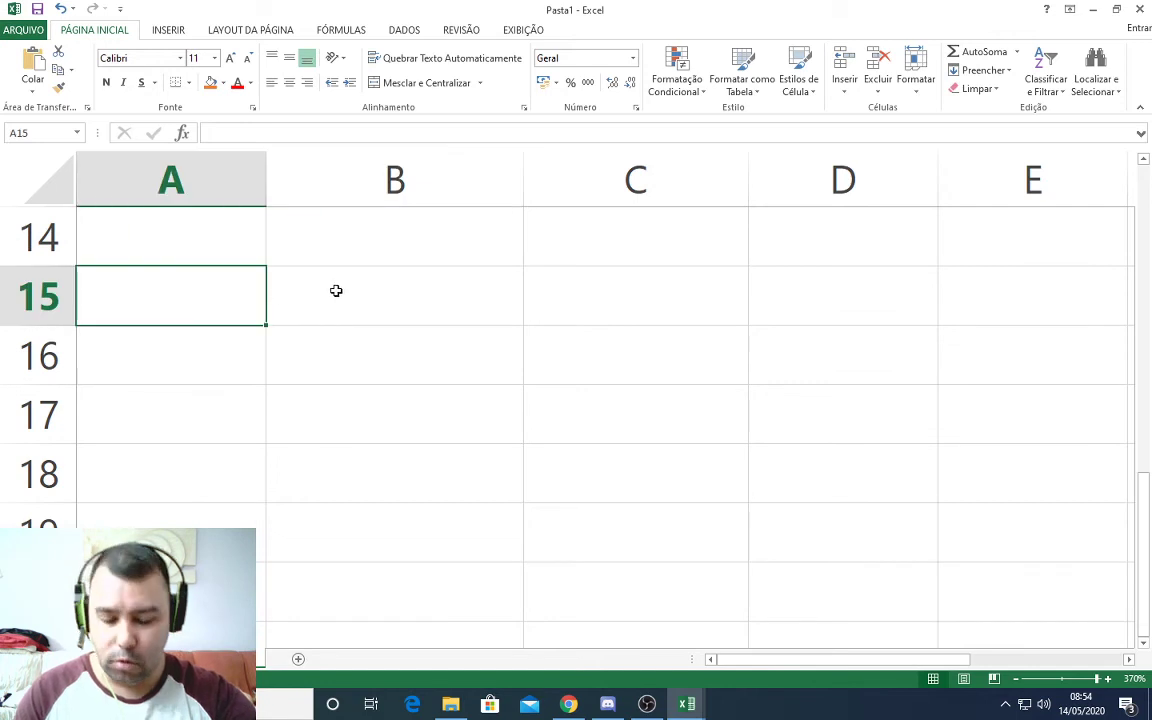
{"action": "type", "text": "conr"}
{"action": "key", "text": "BackSpace"}
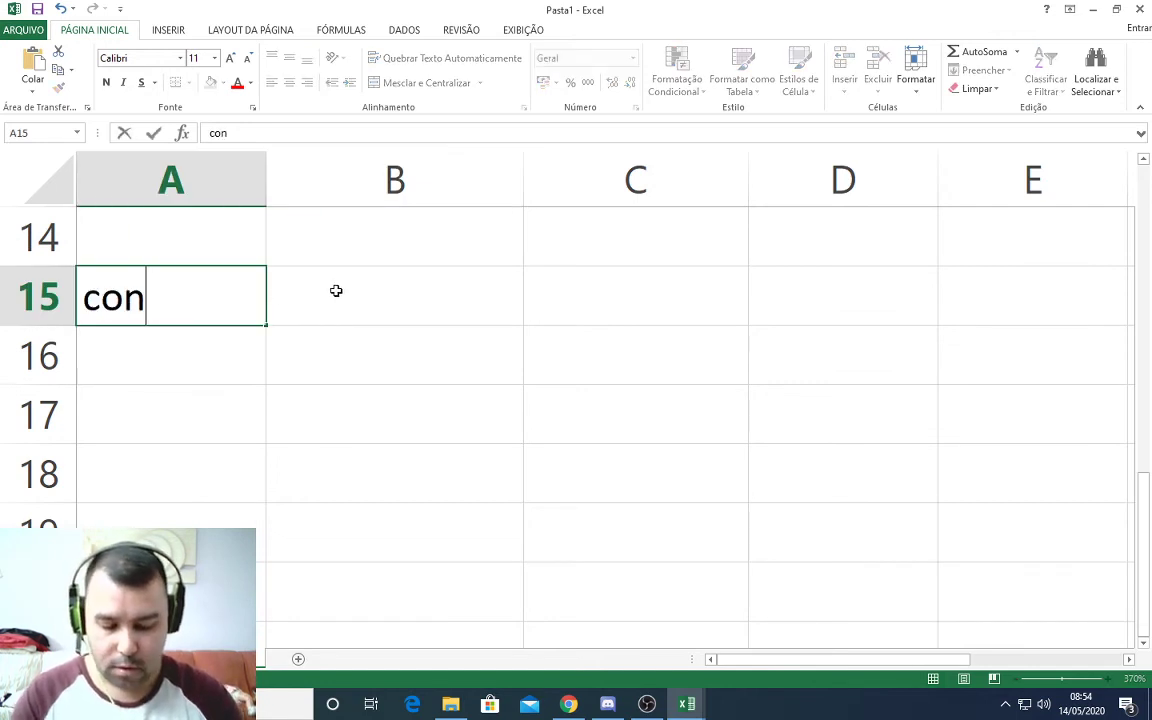
{"action": "type", "text": "t.se"}
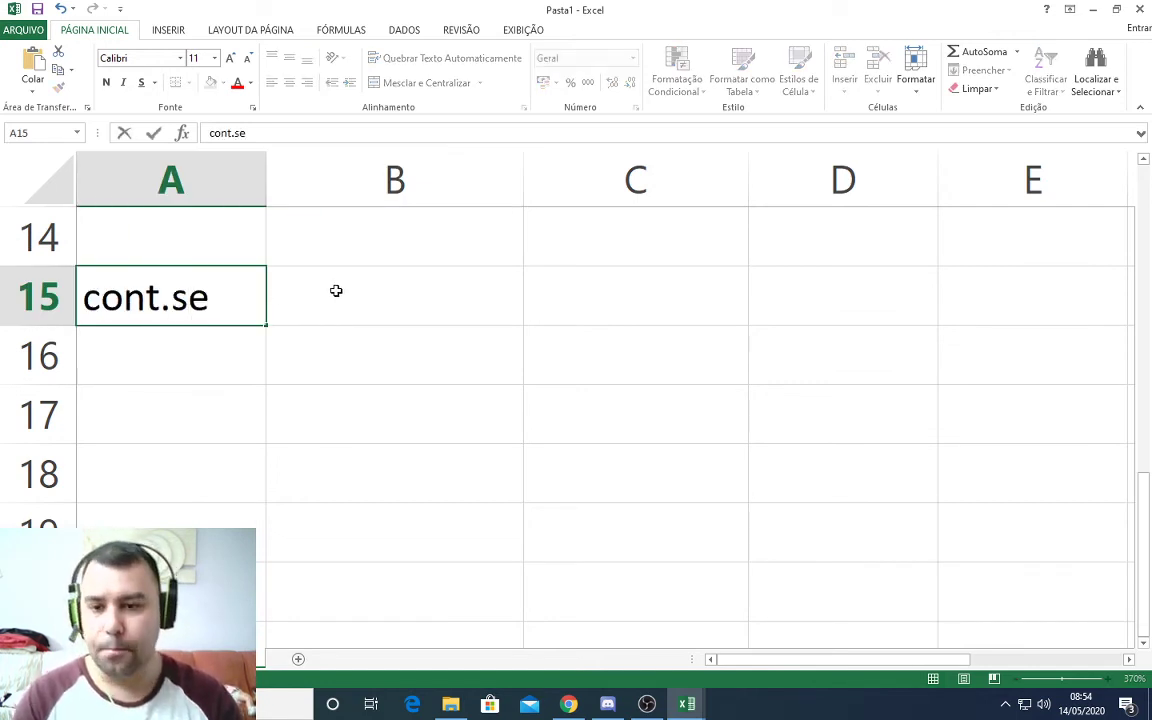
{"action": "left_click", "coordinate": [336, 291]}
{"action": "key", "text": "Return"}
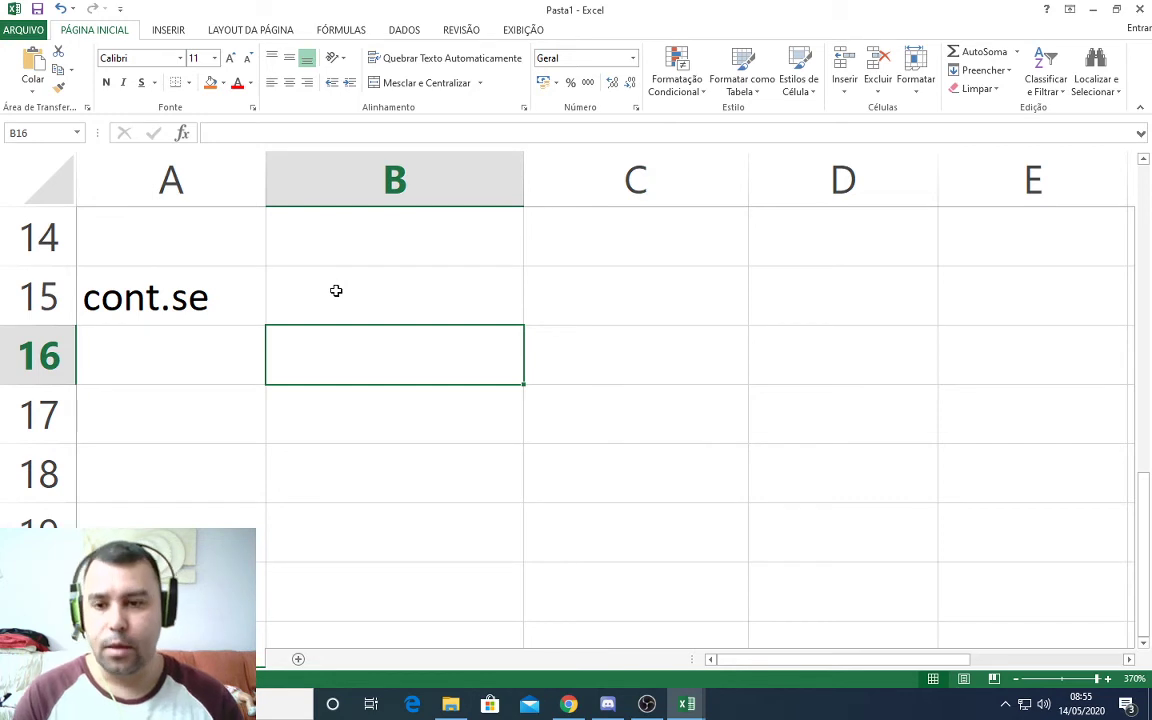
Fill A16 to A19 with arroz, arroz, feijão and arroz, and look over the entries.
{"action": "key", "text": "Left"}
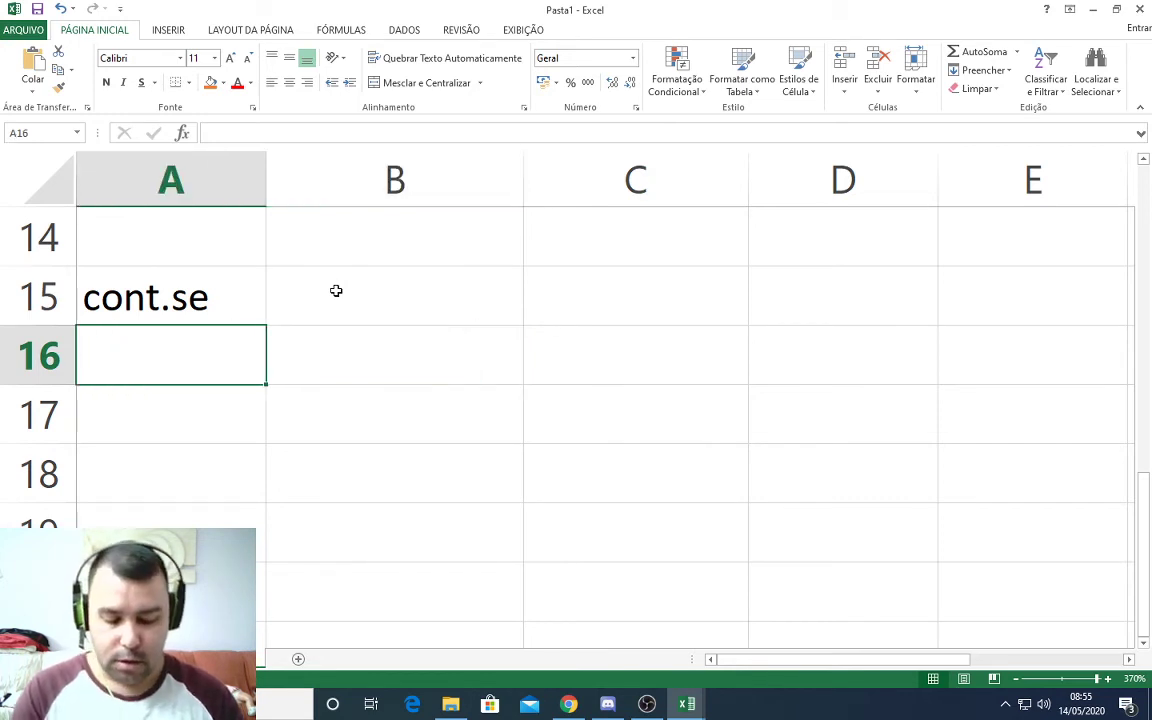
{"action": "type", "text": "arr"}
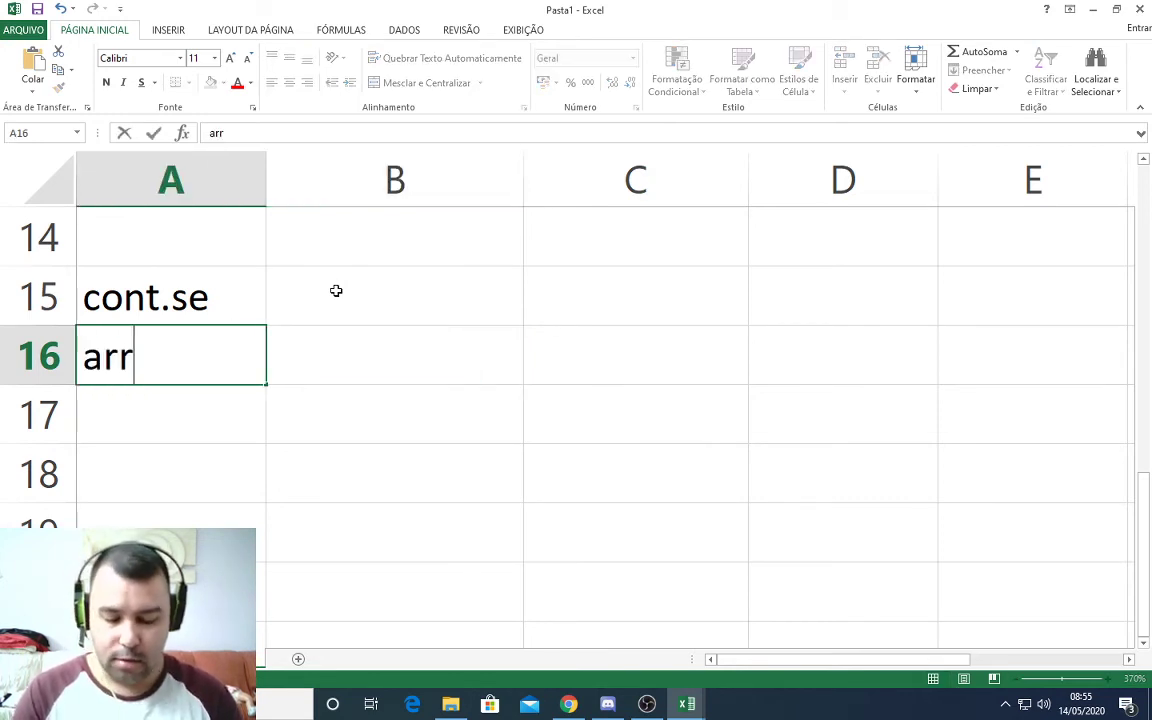
{"action": "type", "text": "o"}
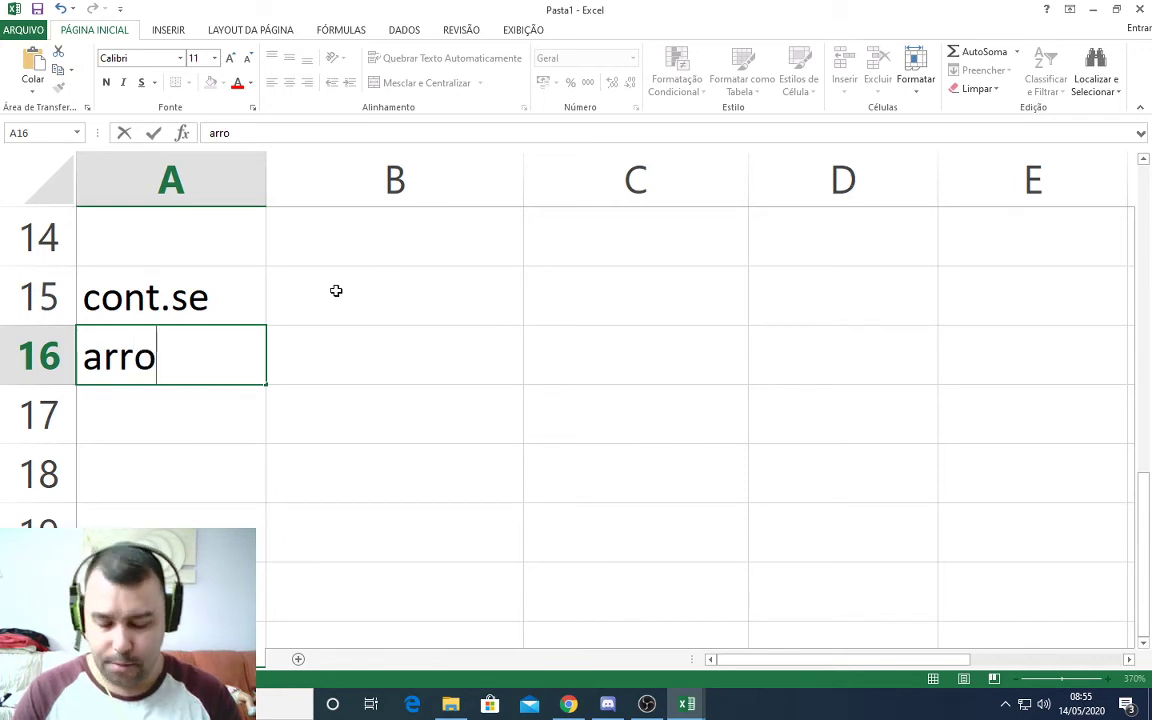
{"action": "type", "text": "z"}
{"action": "key", "text": "Return"}
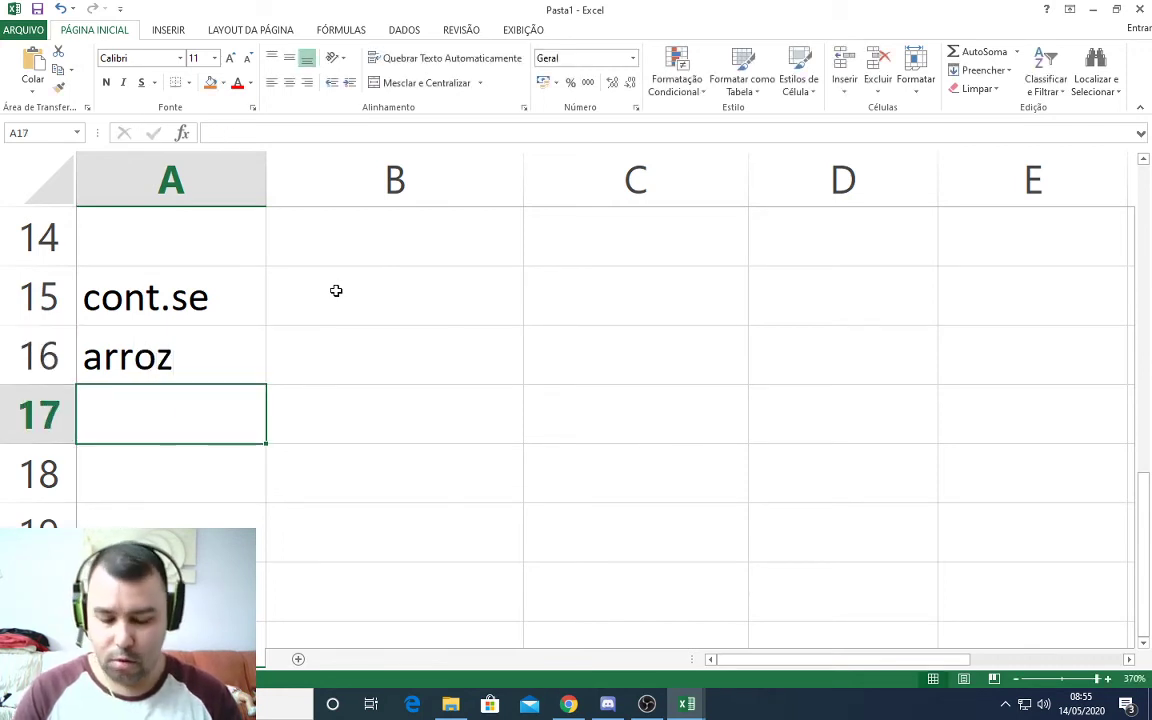
{"action": "type", "text": "arro"}
{"action": "key", "text": "Return"}
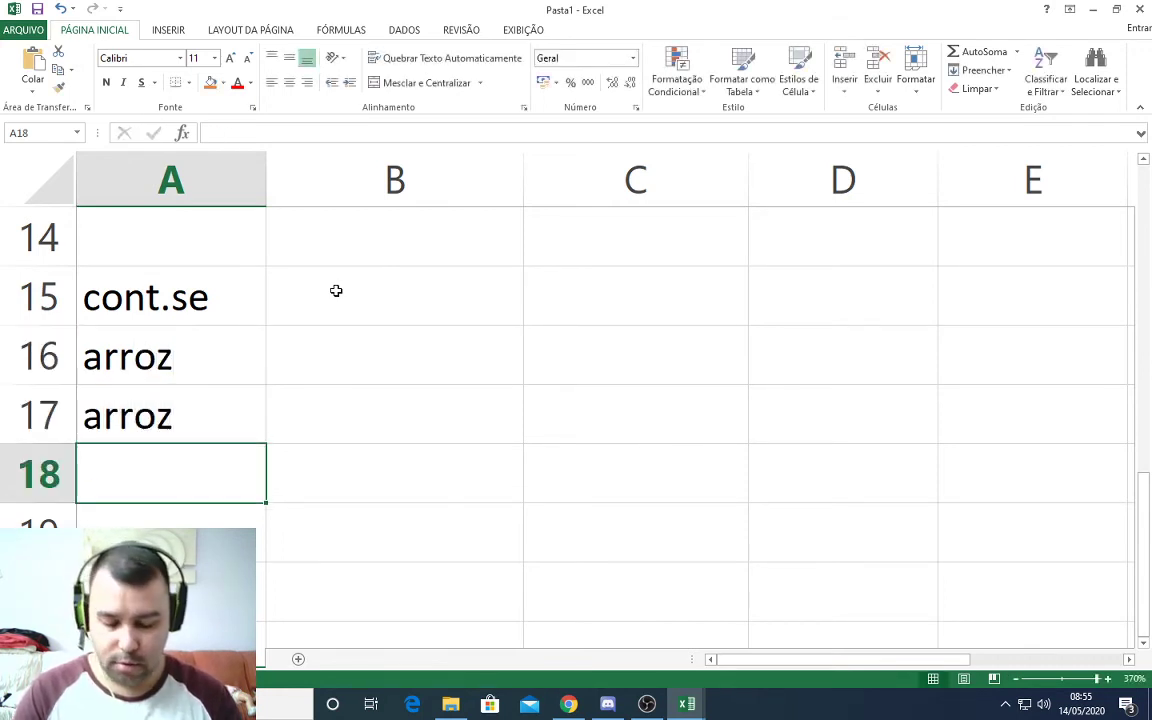
{"action": "type", "text": "feijão"}
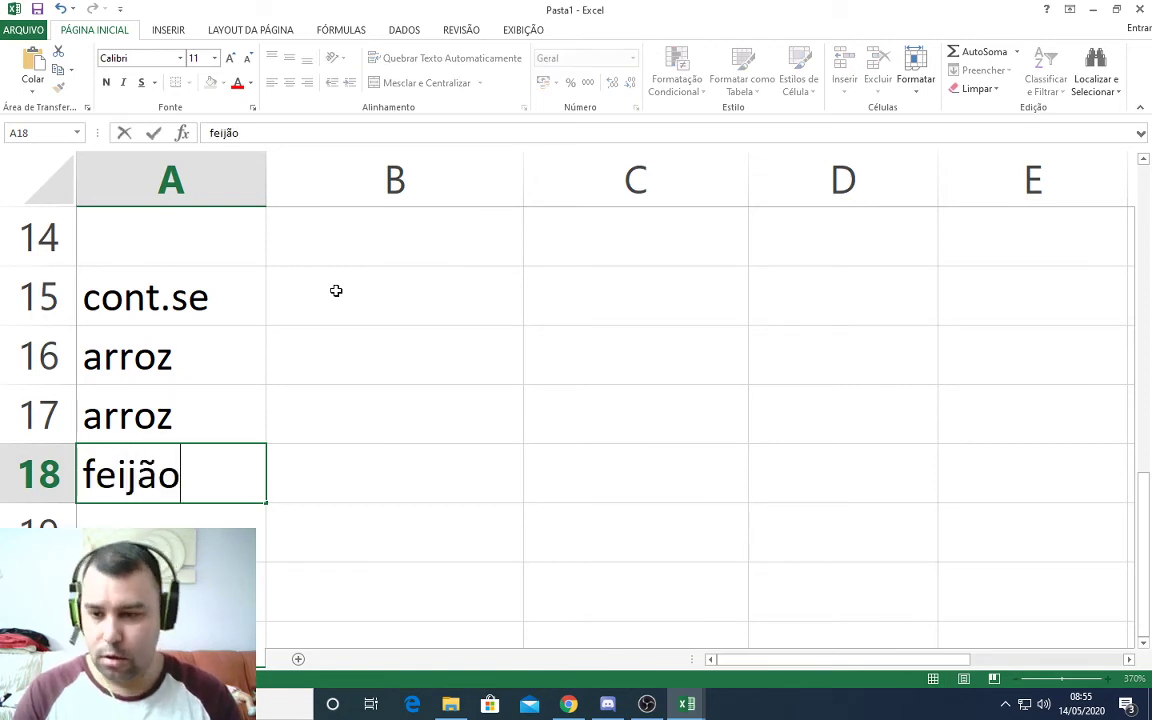
{"action": "key", "text": "Return"}
{"action": "type", "text": "arroz"}
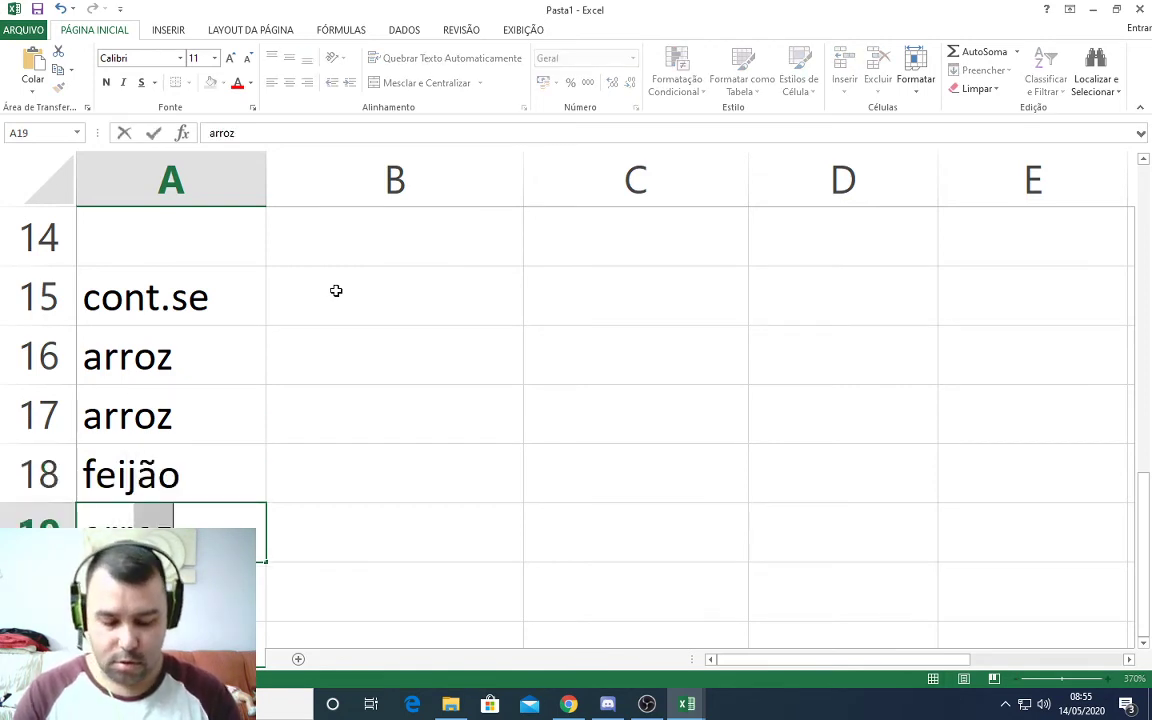
{"action": "key", "text": "Tab"}
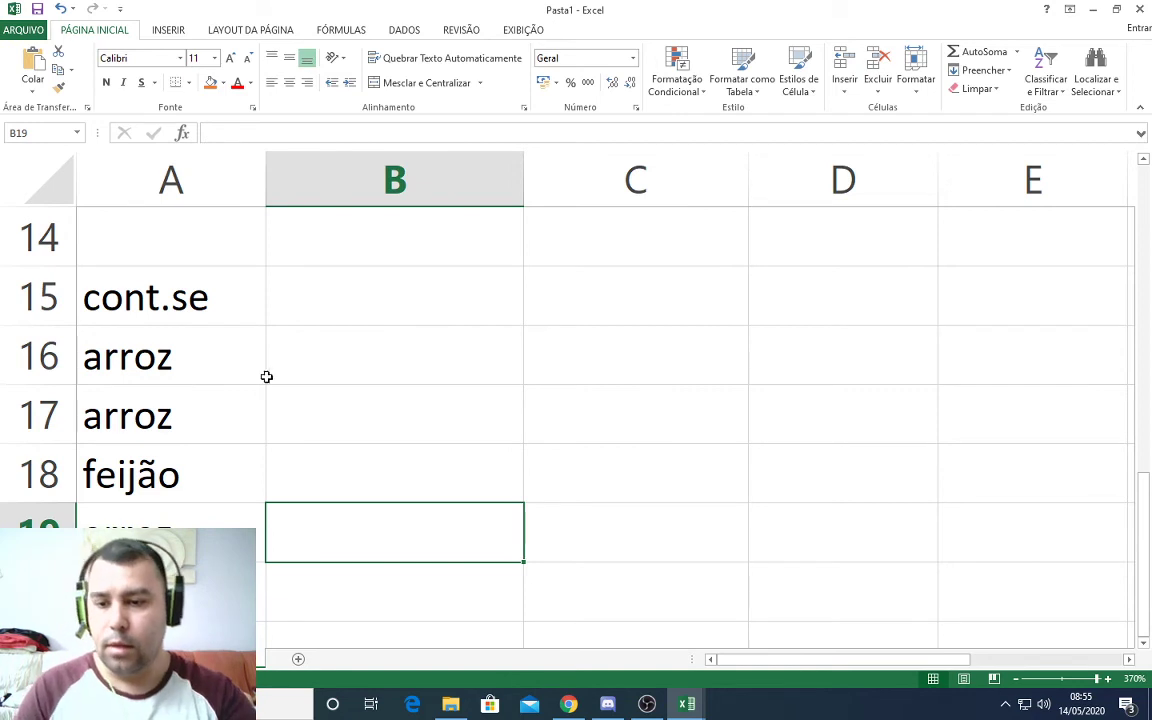
{"action": "left_click", "coordinate": [205, 355]}
{"action": "key", "text": "Down"}
{"action": "key", "text": "Down"}
{"action": "key", "text": "Down"}
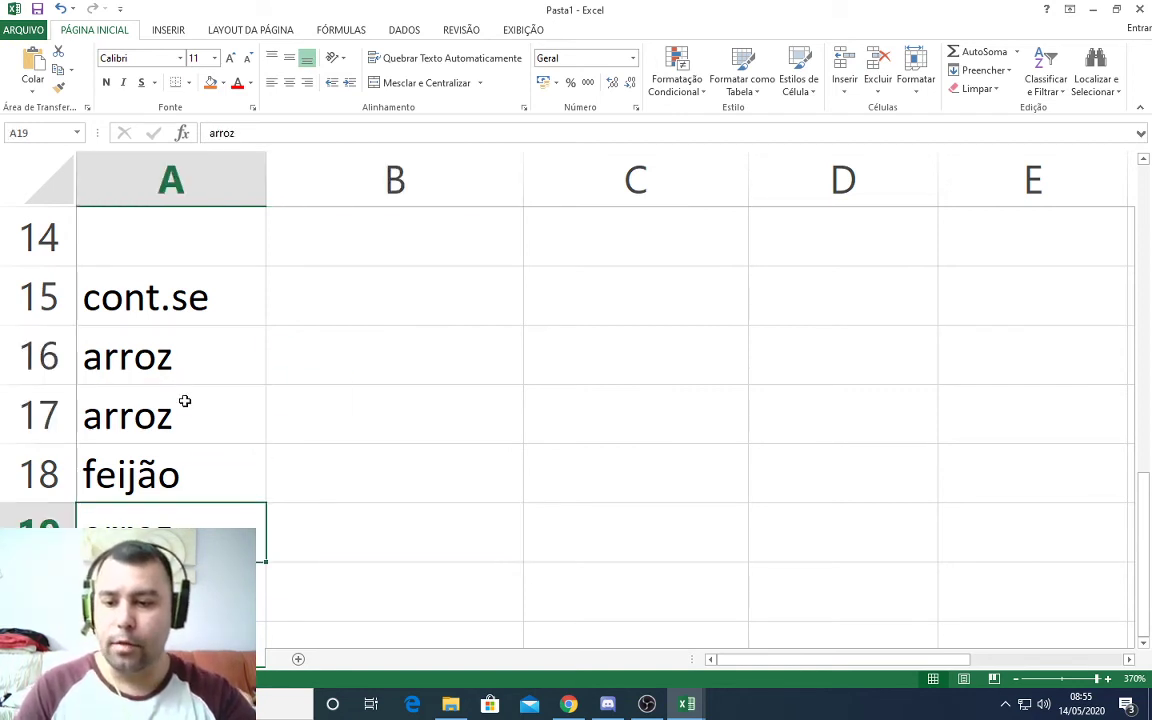
{"action": "left_click", "coordinate": [174, 482]}
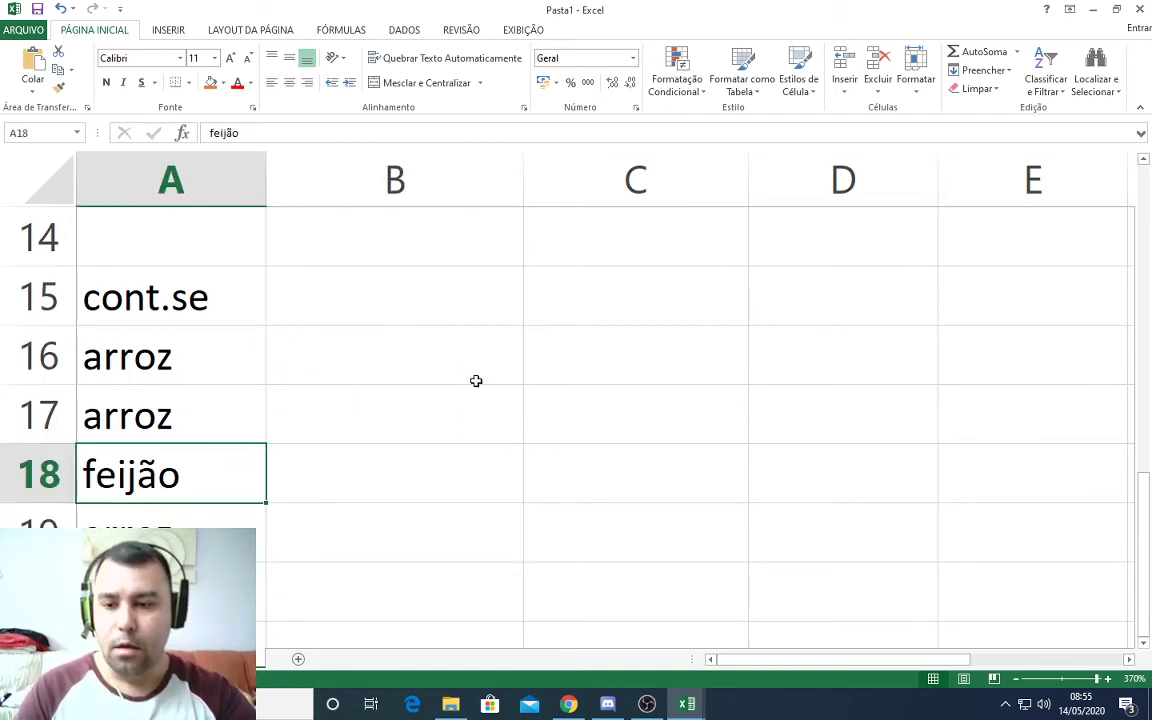
Enter the formula =CONT.SE(A16:A19;"arroz") in C16 to count the arroz entries in the product list.
{"action": "left_click", "coordinate": [600, 360]}
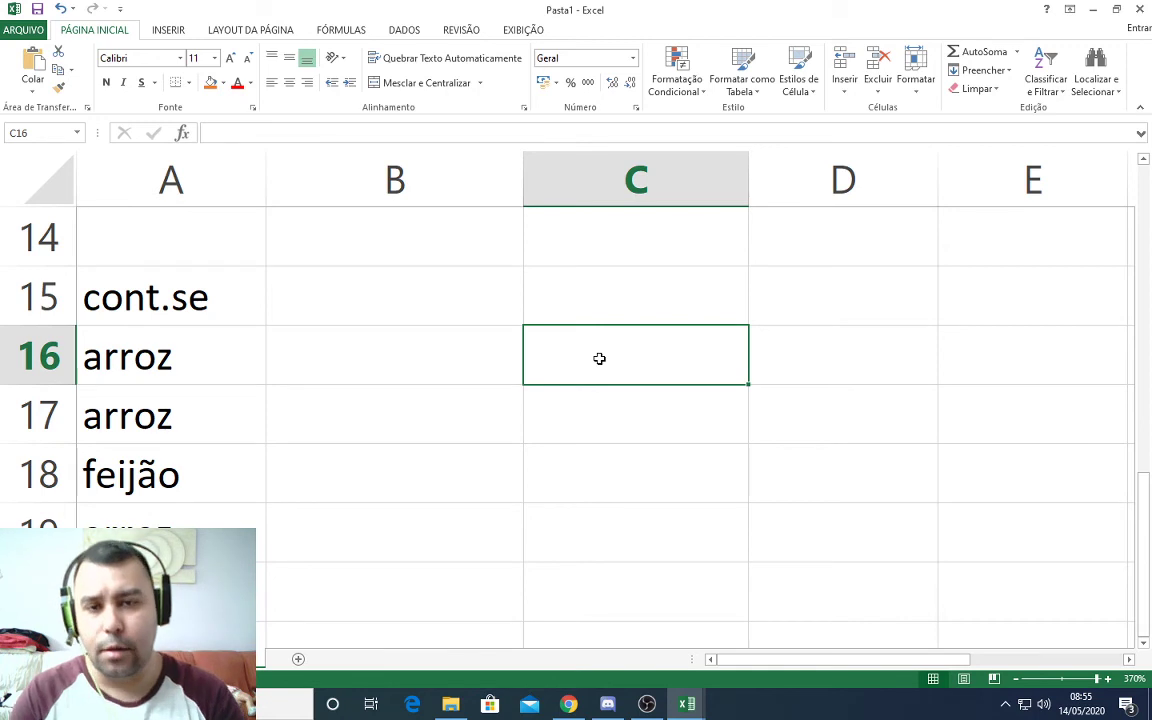
{"action": "type", "text": "="}
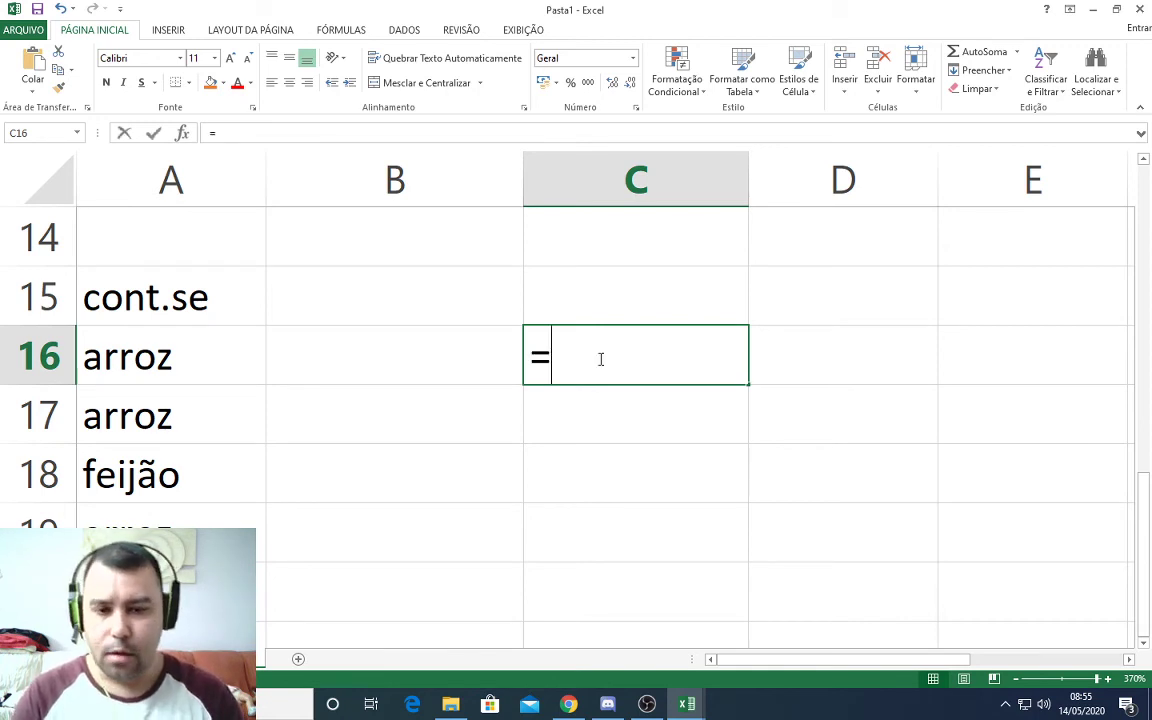
{"action": "type", "text": "conrt"}
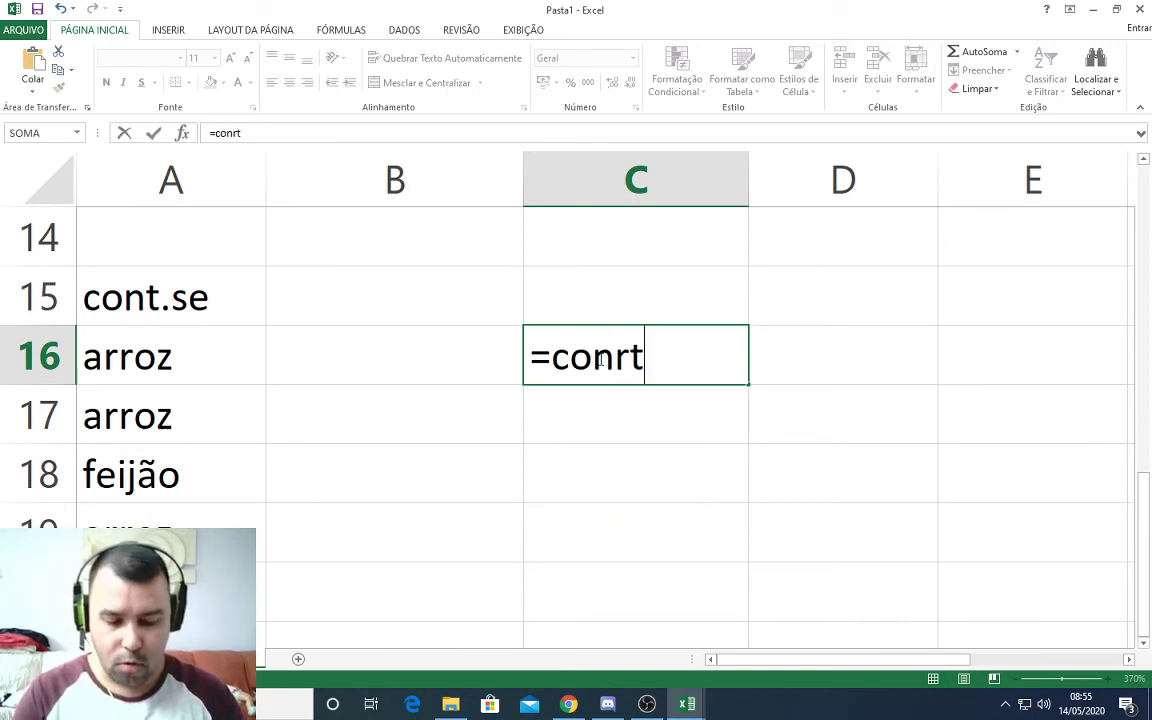
{"action": "key", "text": "BackSpace"}
{"action": "key", "text": "BackSpace"}
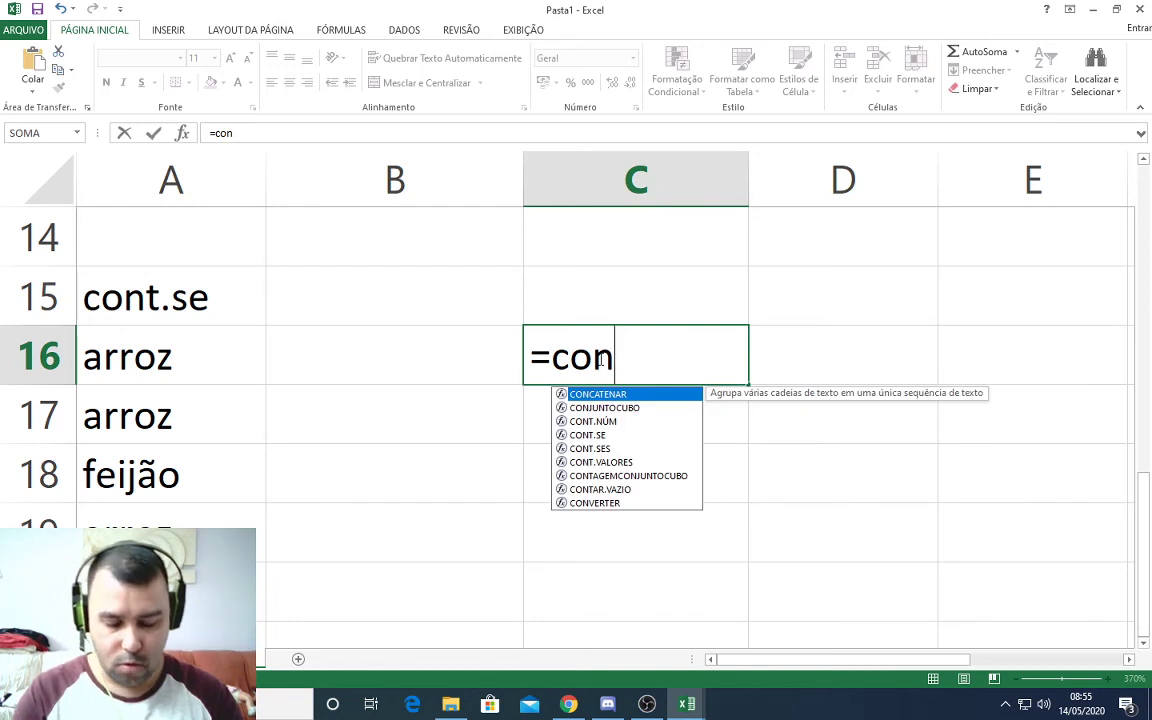
{"action": "type", "text": "t.se"}
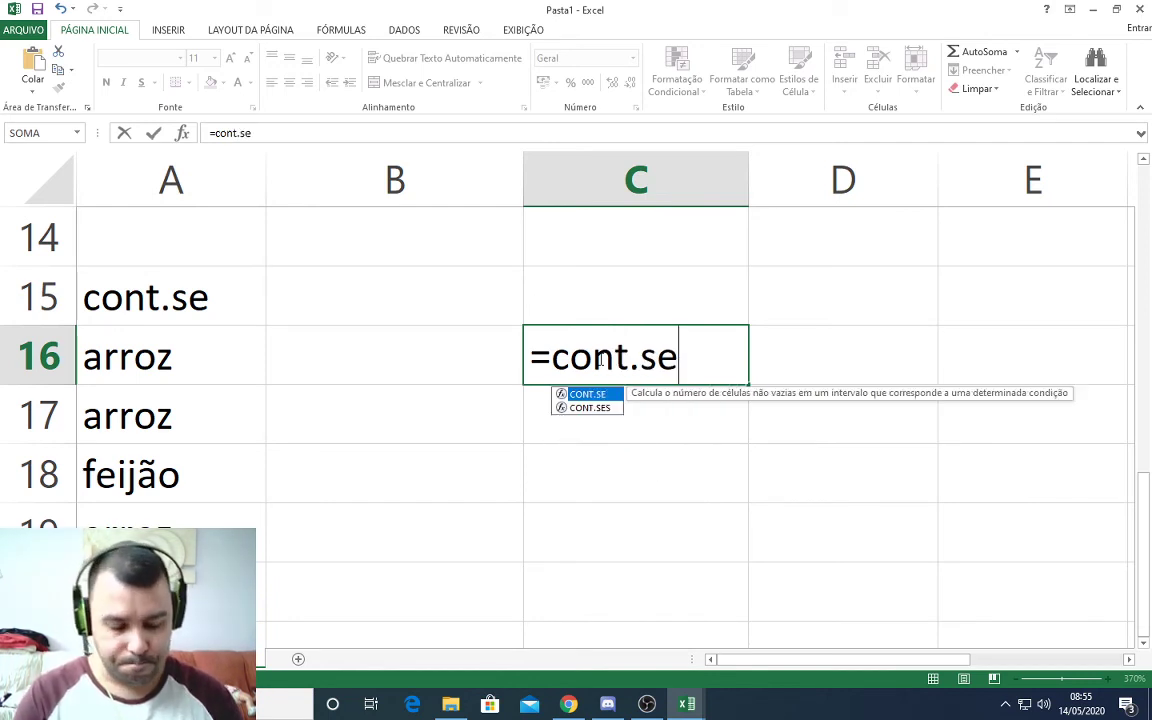
{"action": "type", "text": "("}
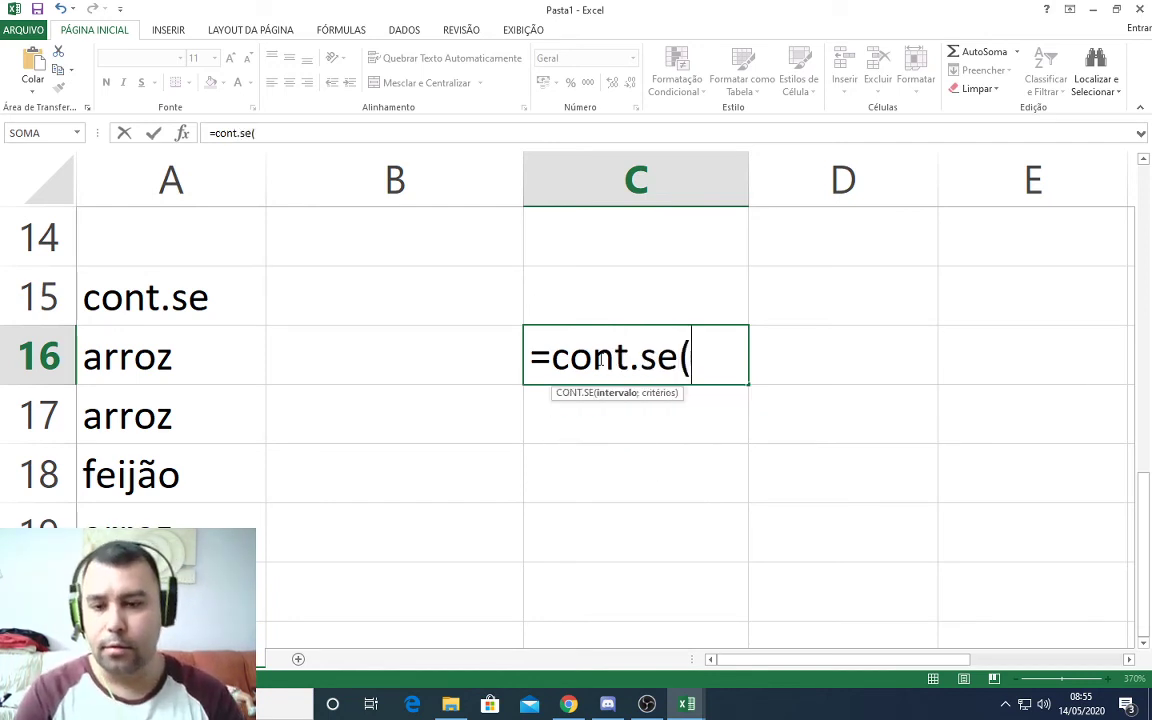
{"action": "left_click_drag", "start_coordinate": [188, 345], "coordinate": [190, 540]}
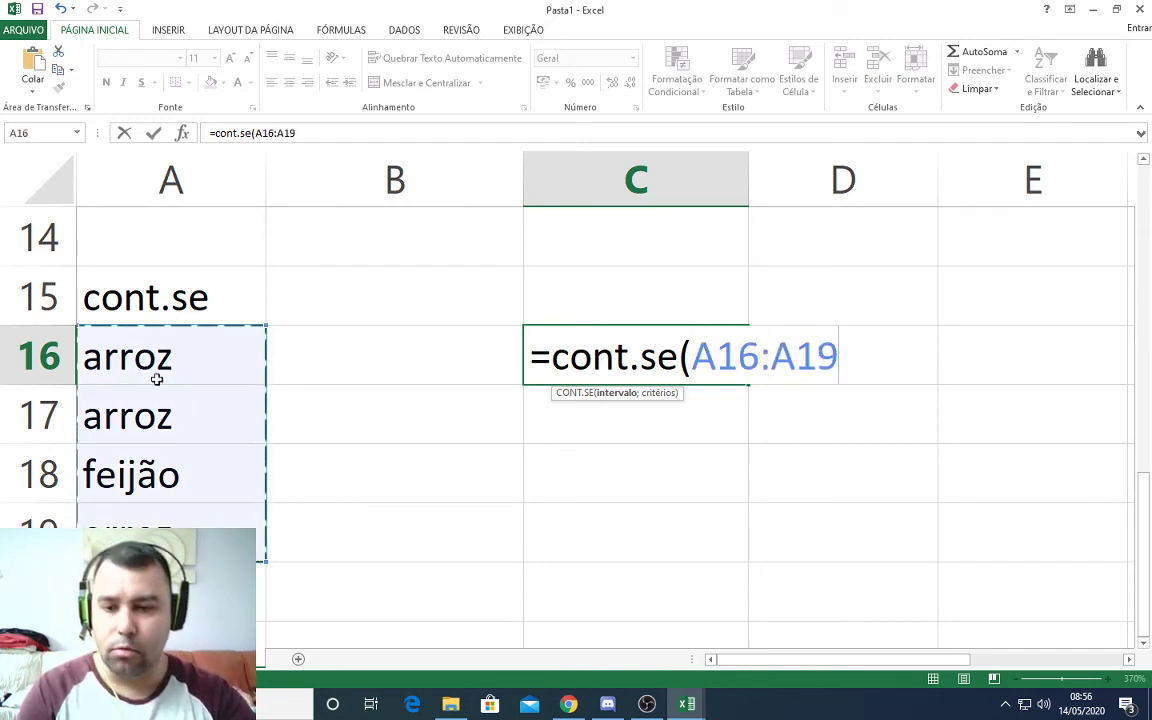
{"action": "type", "text": ";"}
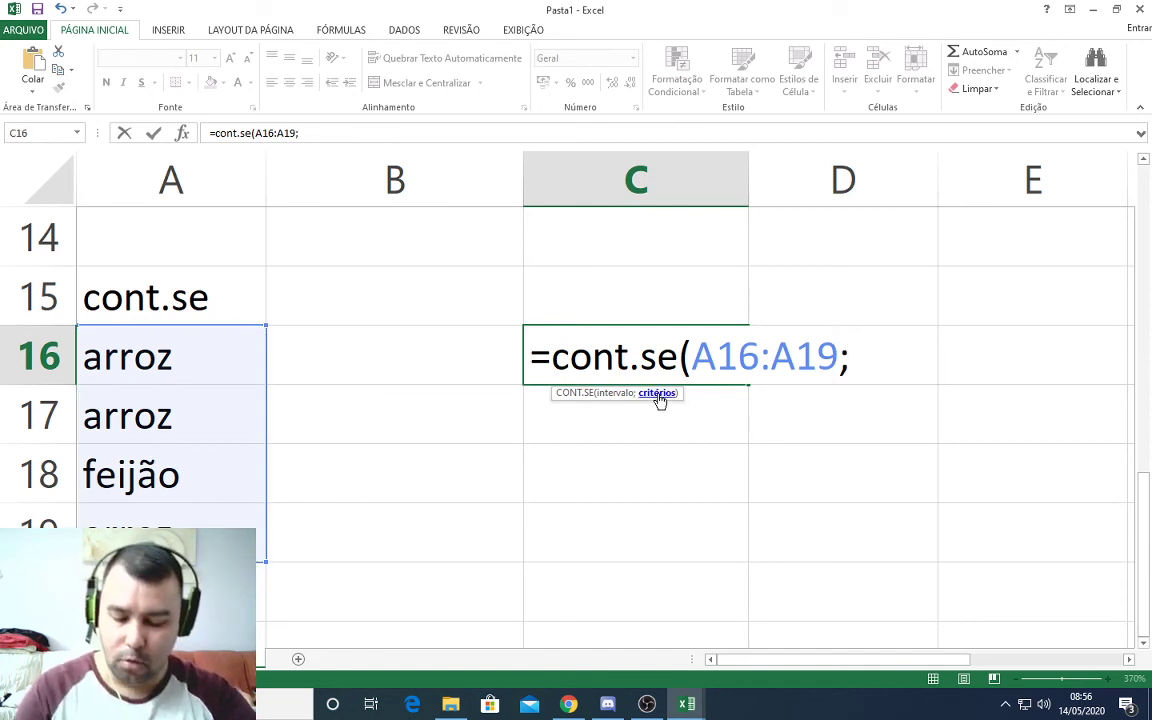
{"action": "type", "text": "\""}
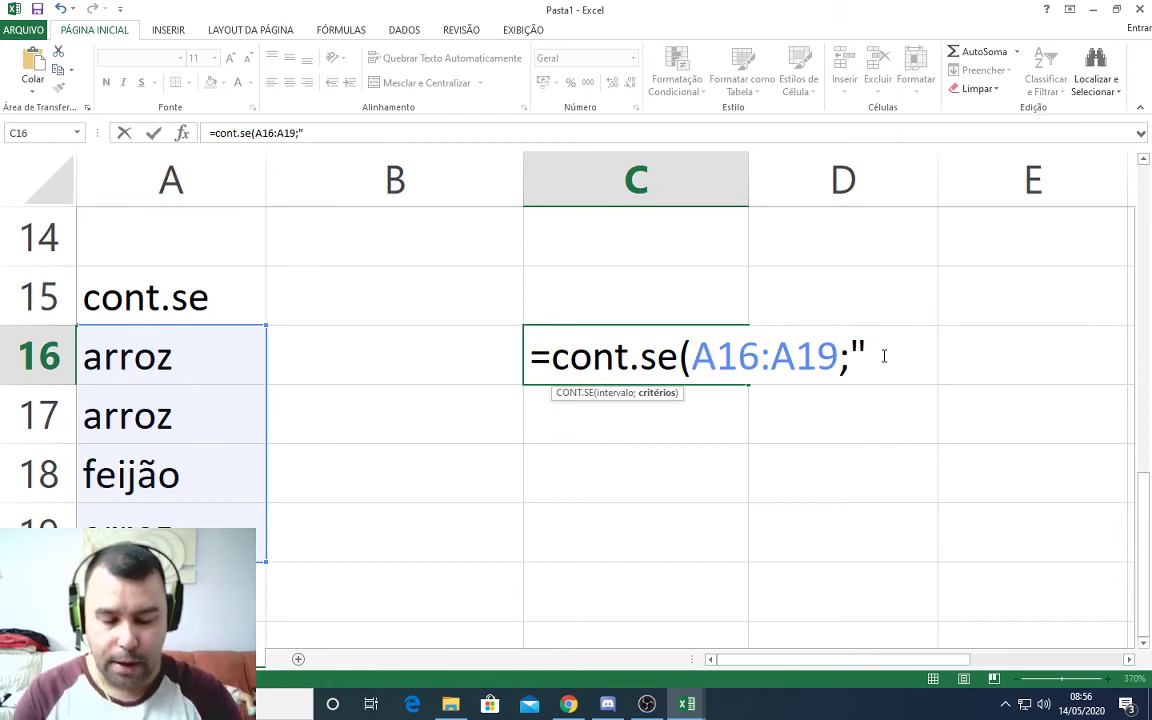
{"action": "type", "text": "arroz"}
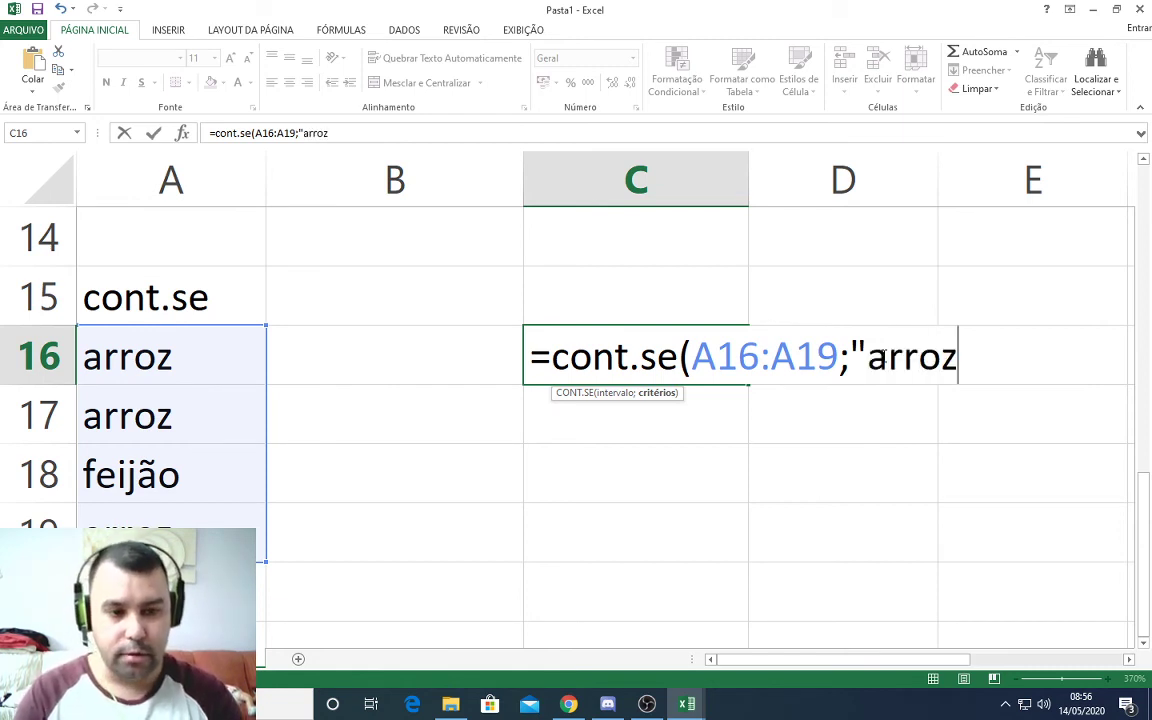
{"action": "type", "text": "\")"}
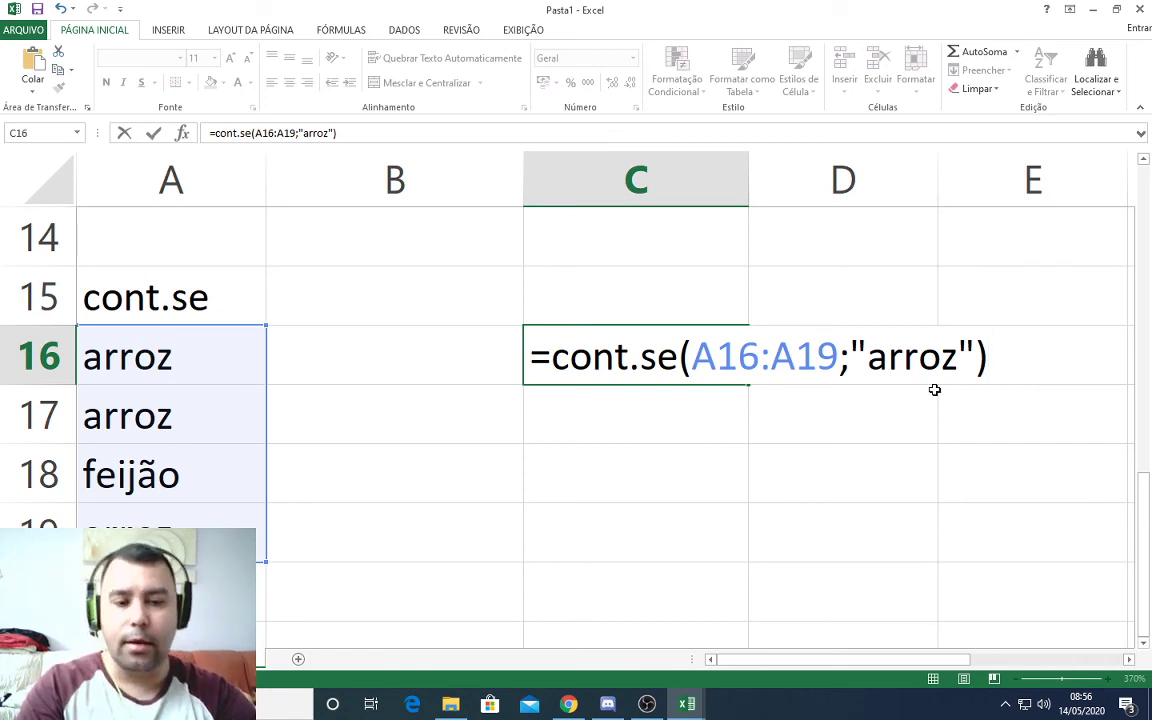
{"action": "key", "text": "Return"}
{"action": "key", "text": "Up"}
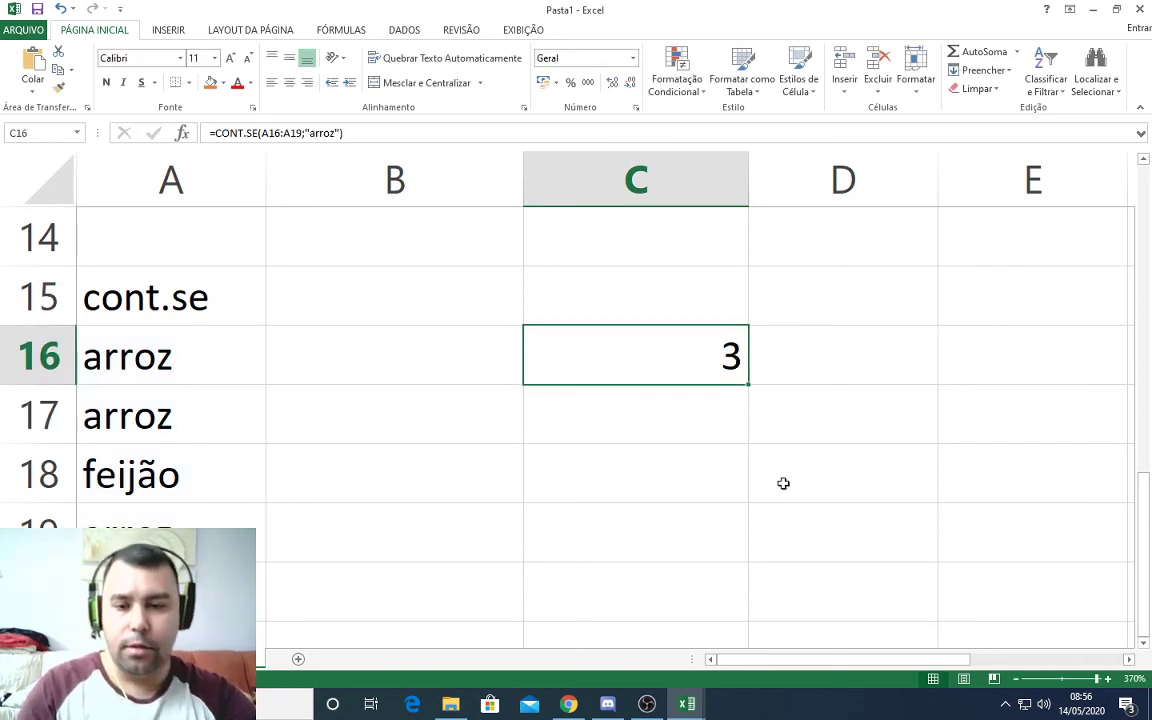
Change the product in A18 to arroz to test the CONT.SE formula.
{"action": "left_click", "coordinate": [245, 482]}
{"action": "type", "text": "arroz"}
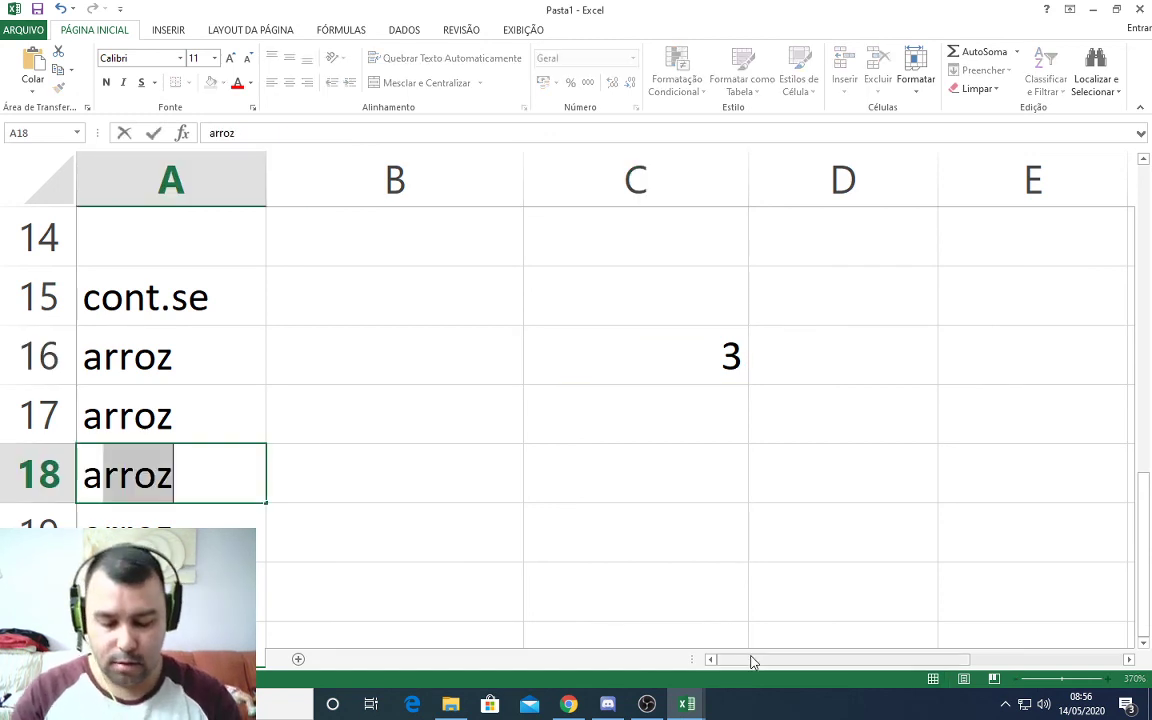
{"action": "key", "text": "Return"}
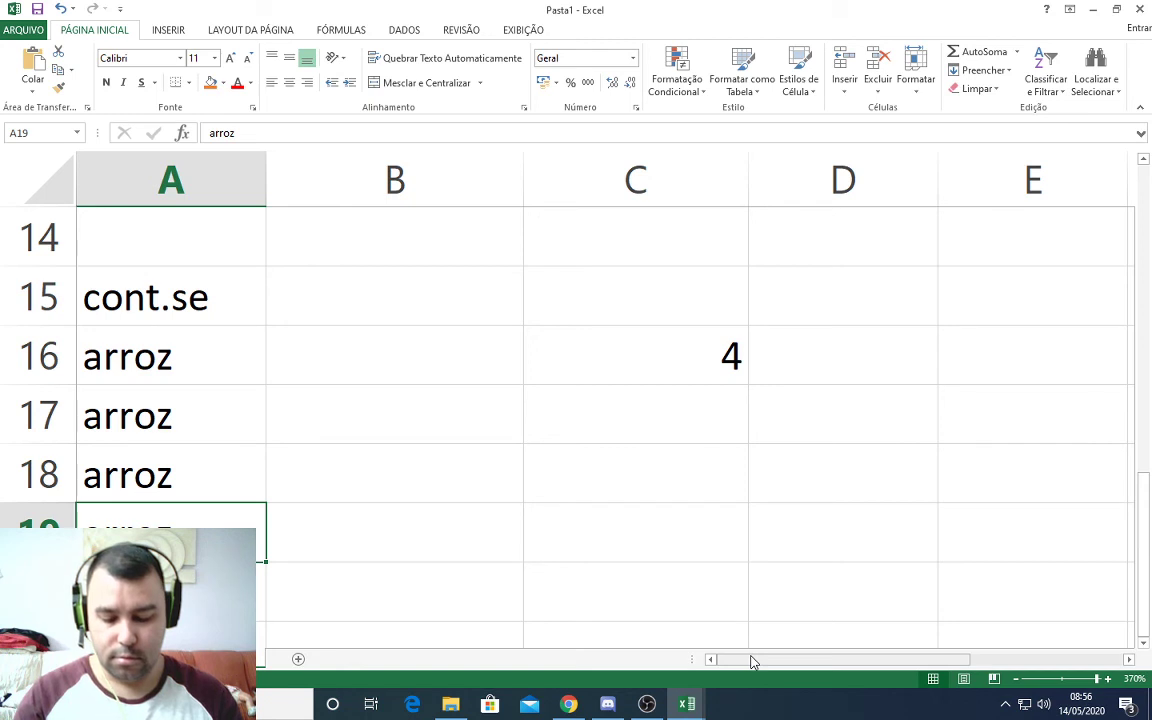
Change the product in A19 to batata and check the CONT.SE formula cell C16.
{"action": "type", "text": "fe"}
{"action": "key", "text": "BackSpace"}
{"action": "key", "text": "BackSpace"}
{"action": "type", "text": "b"}
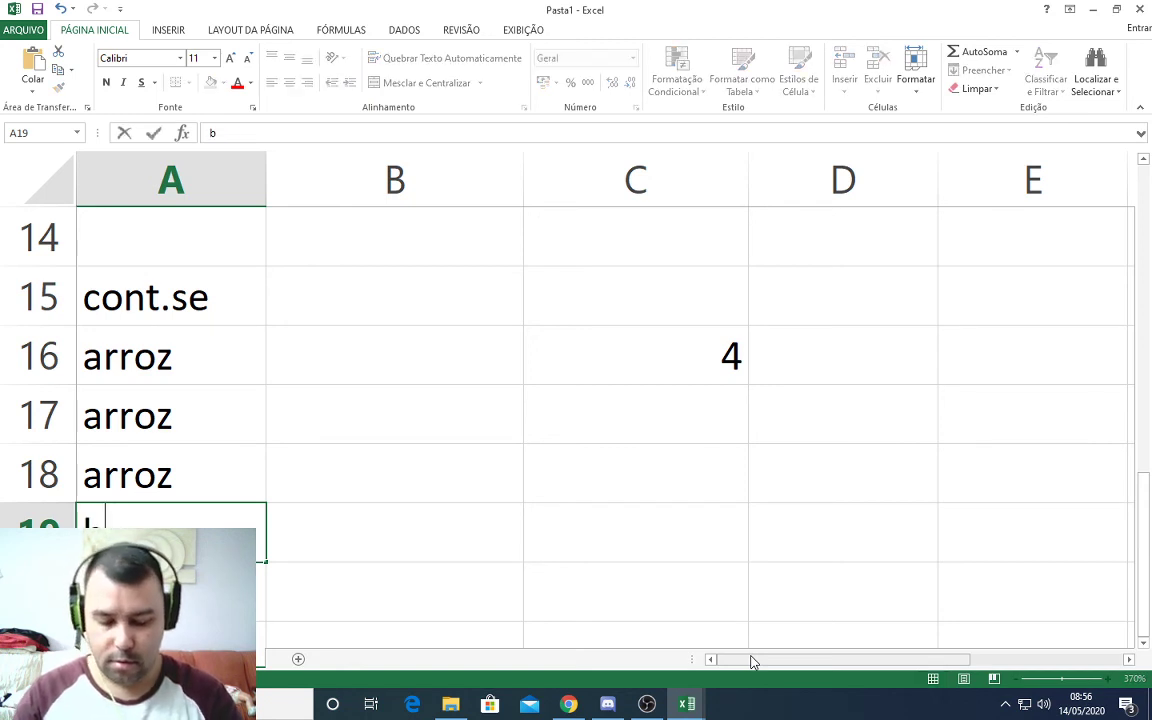
{"action": "type", "text": "atatat"}
{"action": "key", "text": "Return"}
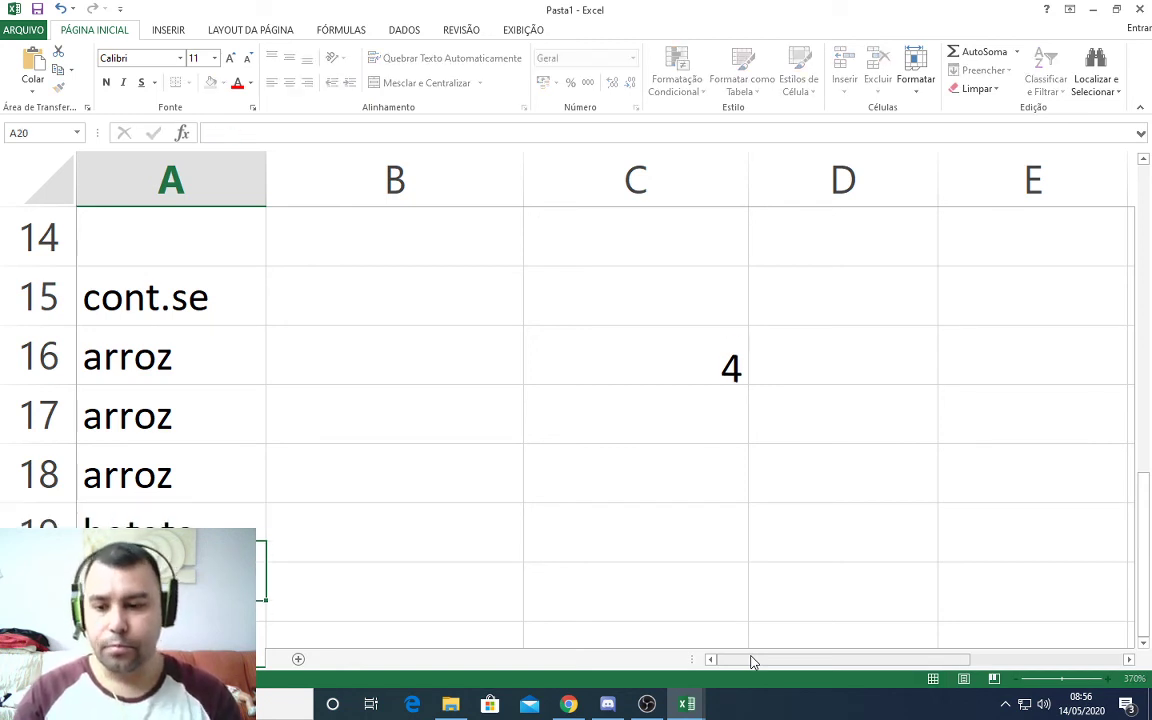
{"action": "left_click", "coordinate": [264, 340]}
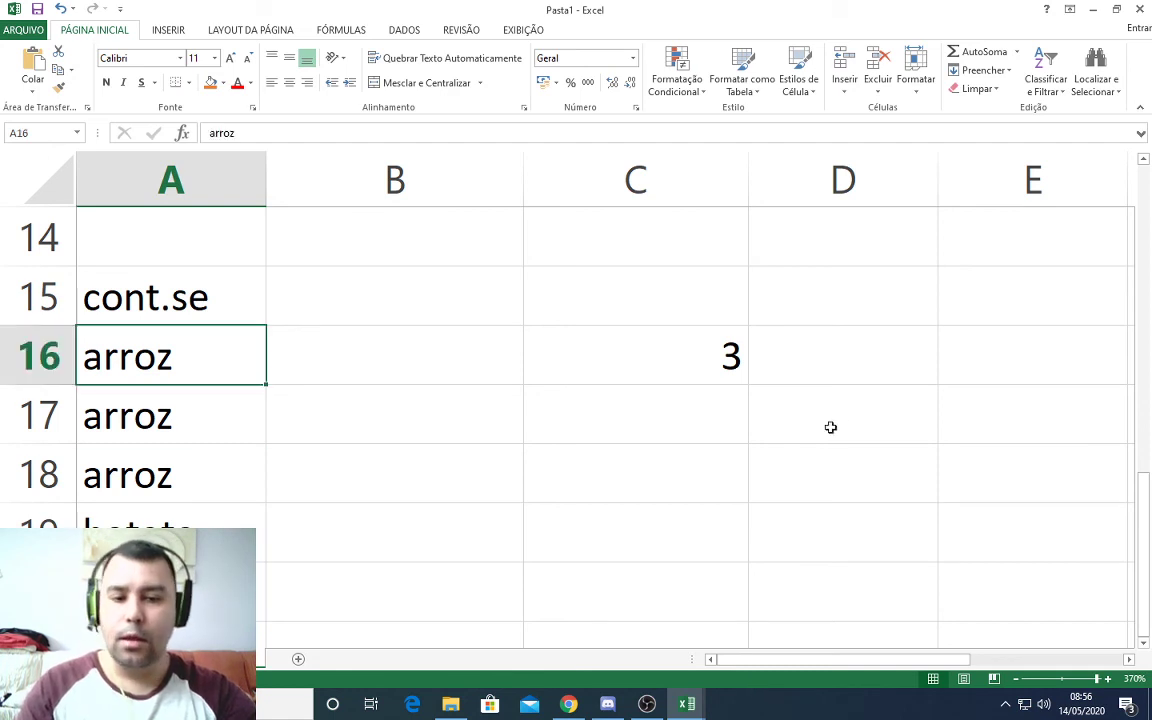
{"action": "left_click", "coordinate": [680, 343]}
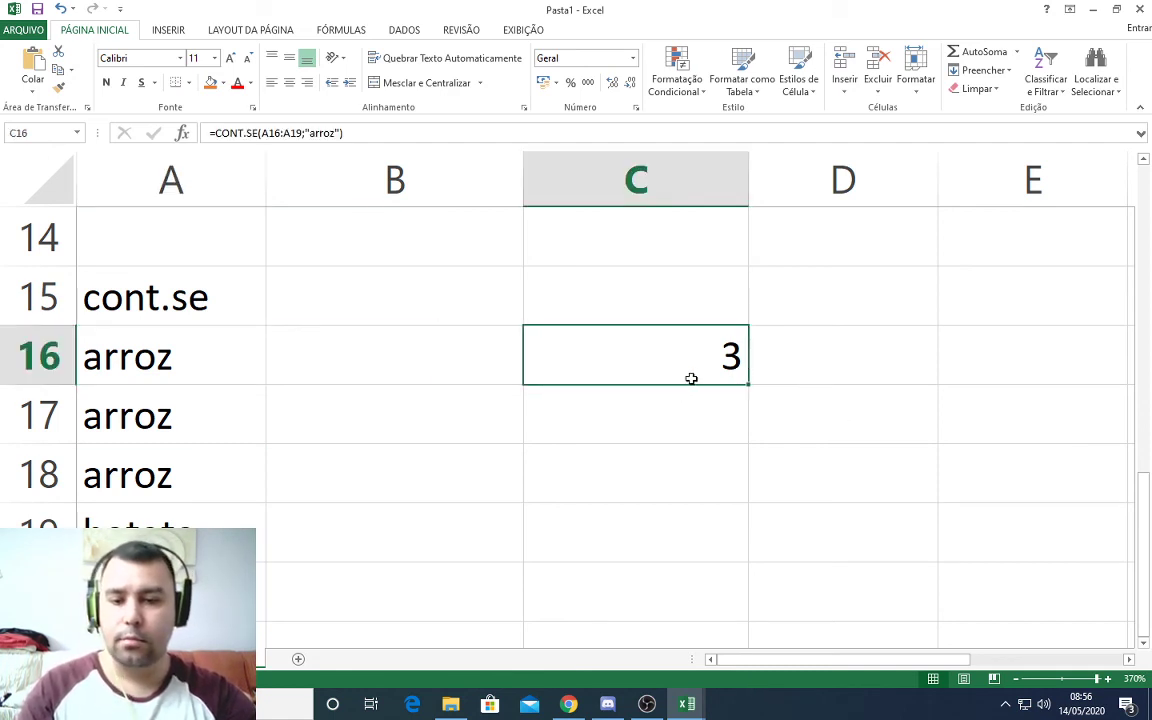
Change the product in A16 to feijão and check the count in C16 again.
{"action": "left_click", "coordinate": [194, 340]}
{"action": "type", "text": "feijão"}
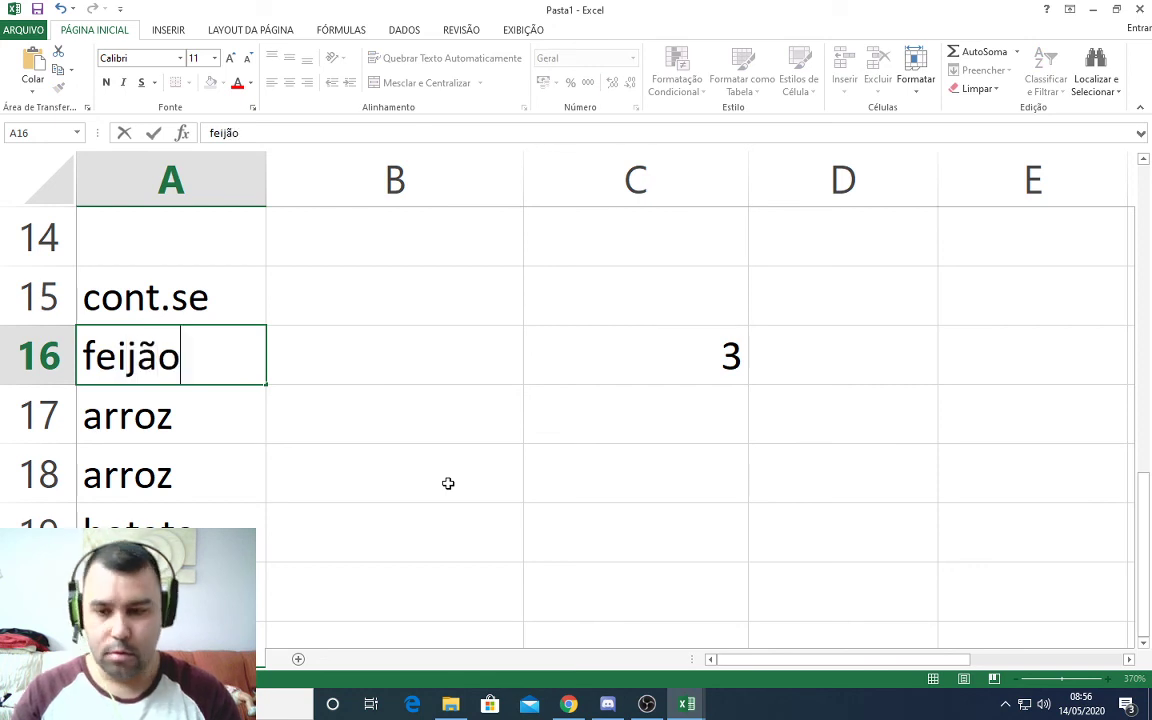
{"action": "key", "text": "Return"}
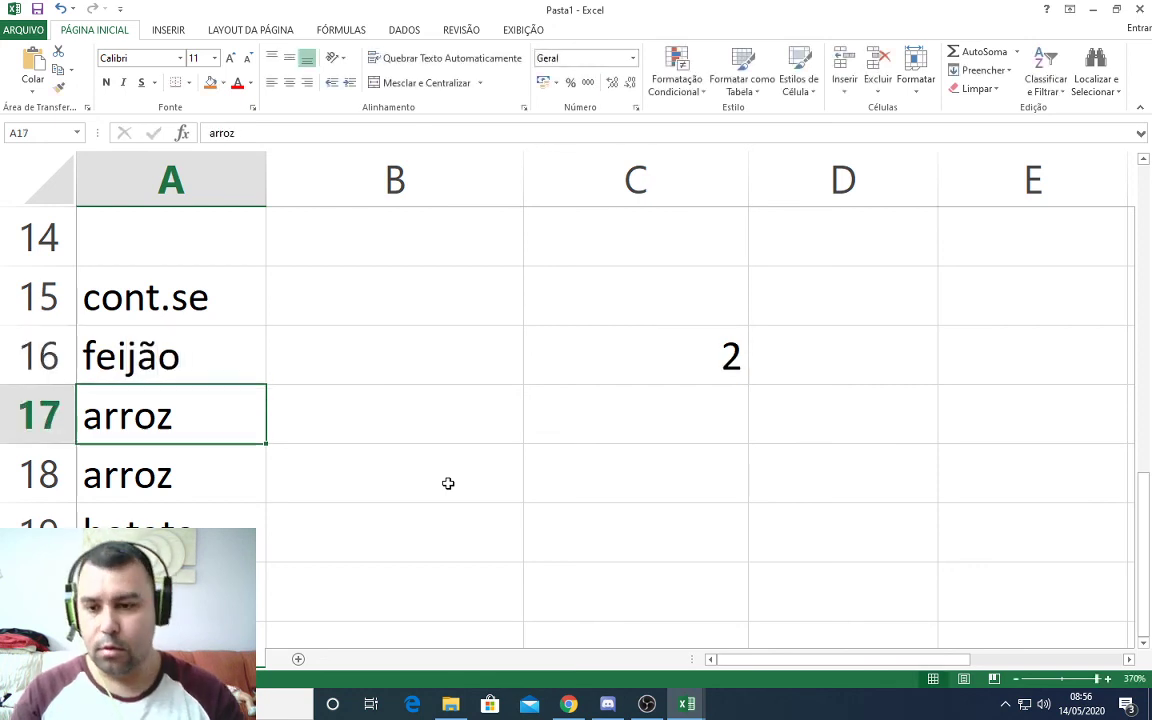
{"action": "left_click", "coordinate": [697, 360]}
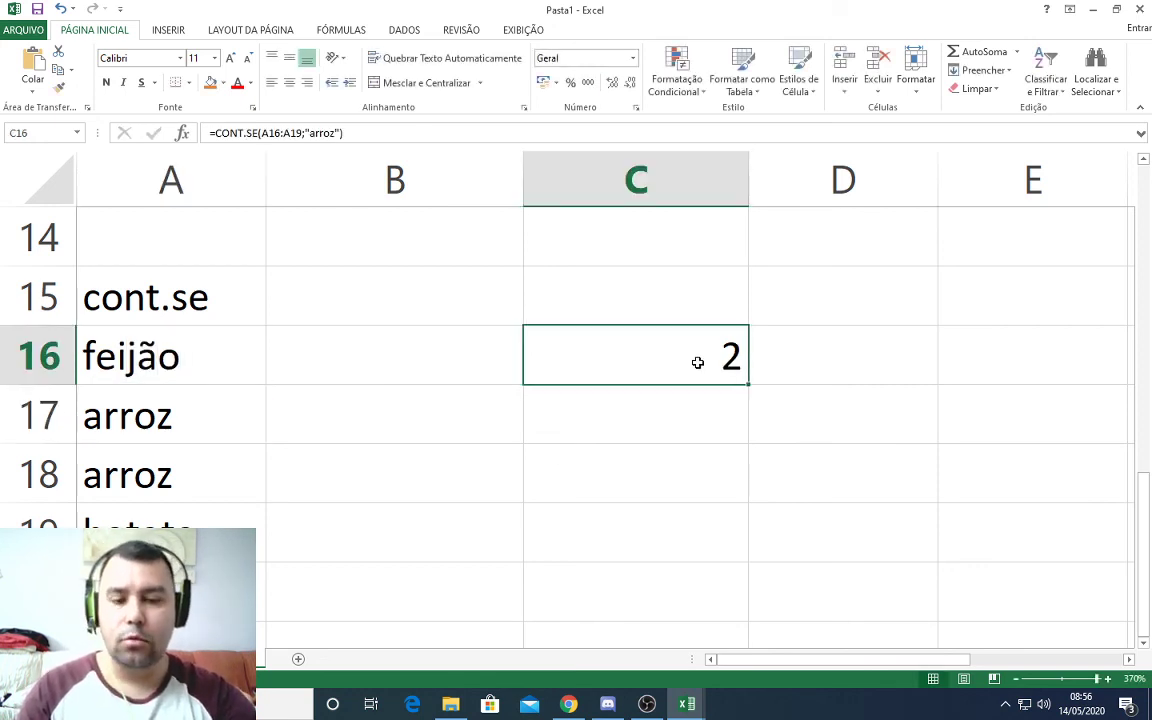
Review the E, ou and cont.se entries in B1 to B3 at the start of the sheet as a recap.
{"action": "scroll", "coordinate": [674, 385], "scroll_direction": "up", "scroll_amount": 2}
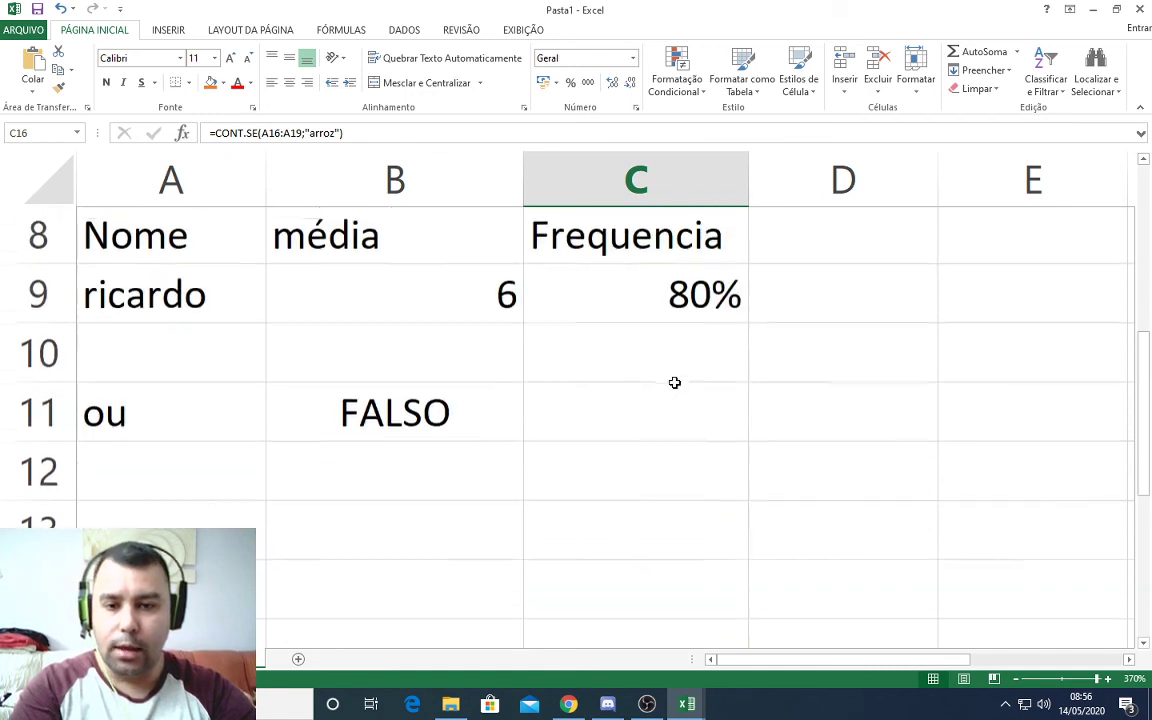
{"action": "scroll", "coordinate": [674, 383], "scroll_direction": "down", "scroll_amount": 1}
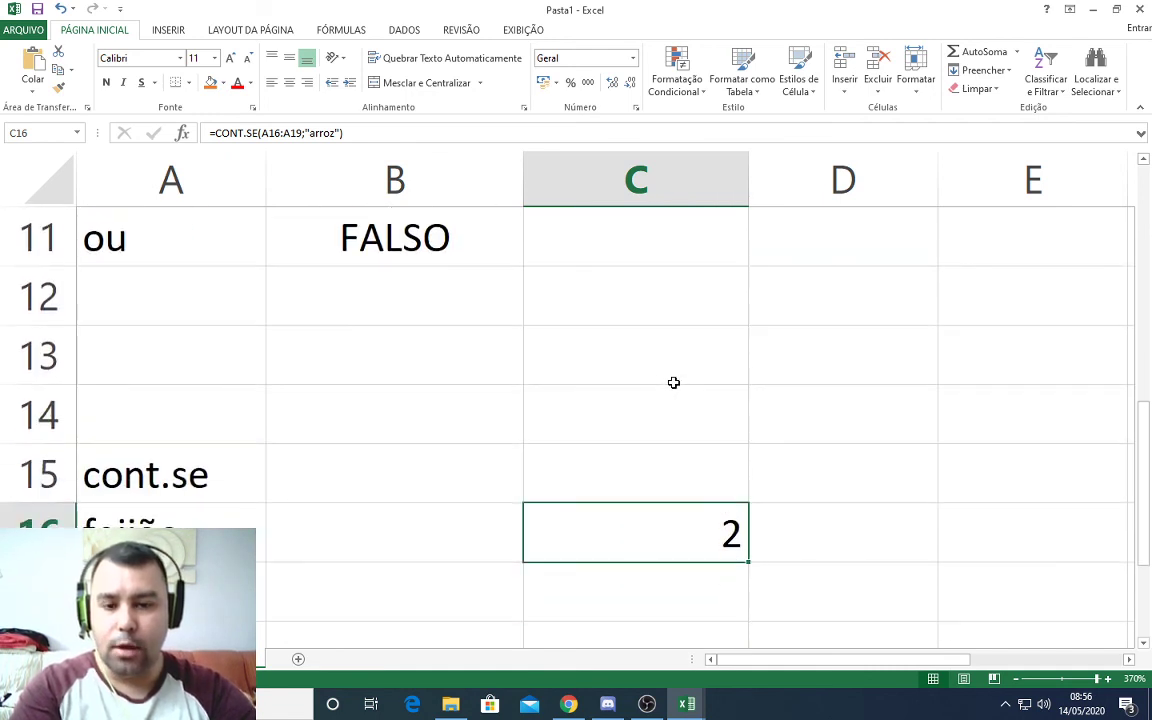
{"action": "scroll", "coordinate": [674, 383], "scroll_direction": "up", "scroll_amount": 4}
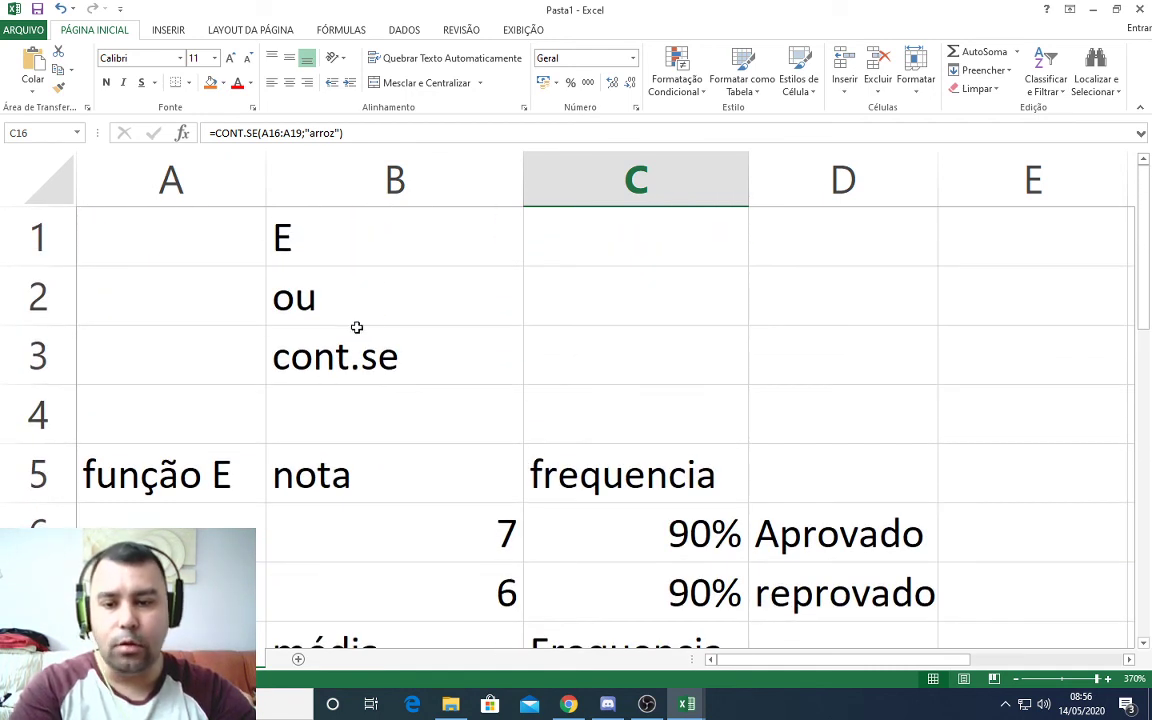
{"action": "left_click", "coordinate": [345, 246]}
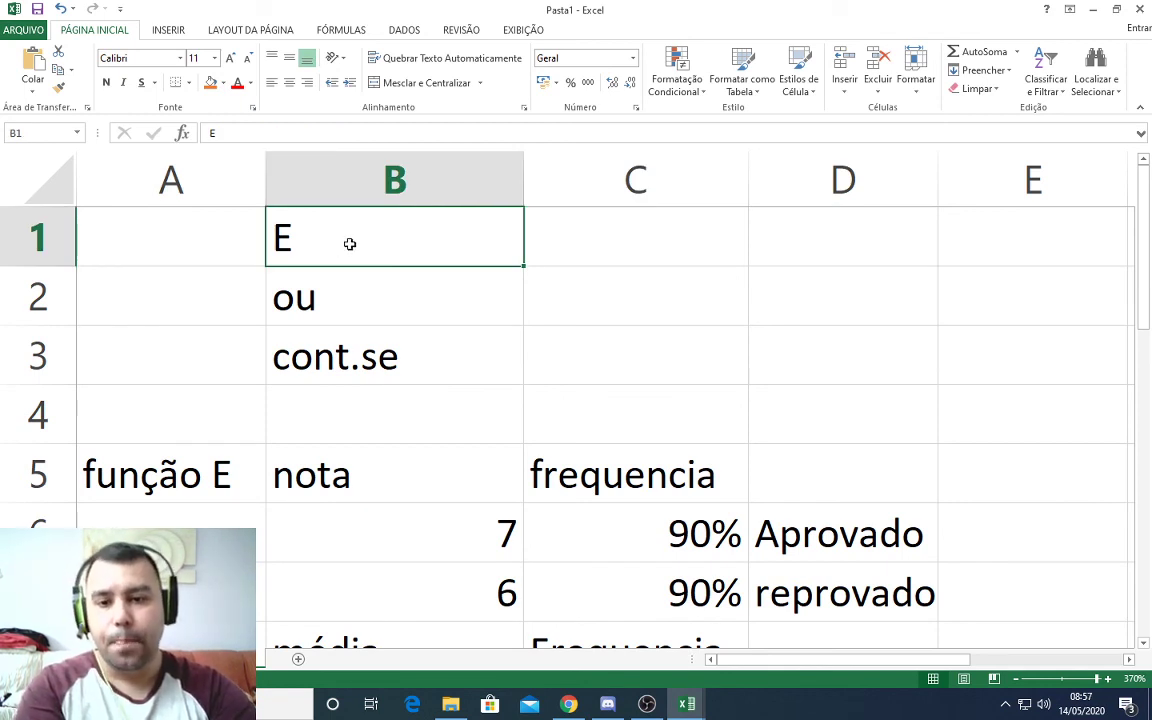
{"action": "left_click", "coordinate": [630, 235]}
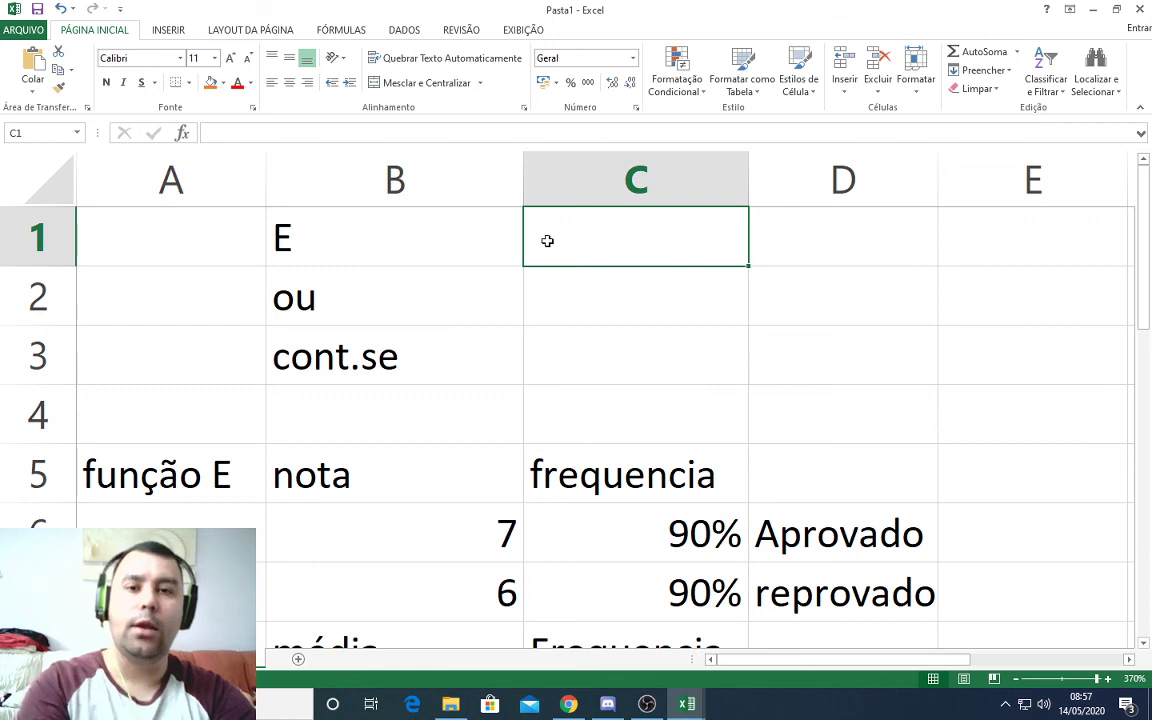
{"action": "left_click", "coordinate": [564, 298]}
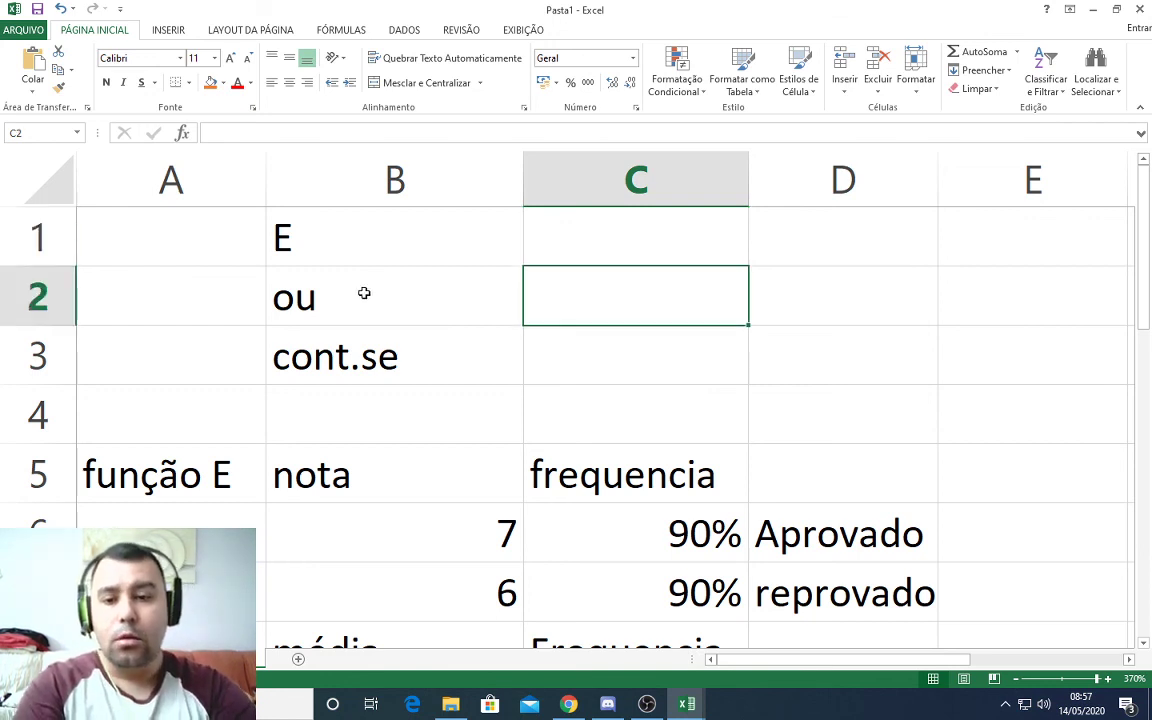
{"action": "left_click_drag", "start_coordinate": [360, 296], "coordinate": [563, 292]}
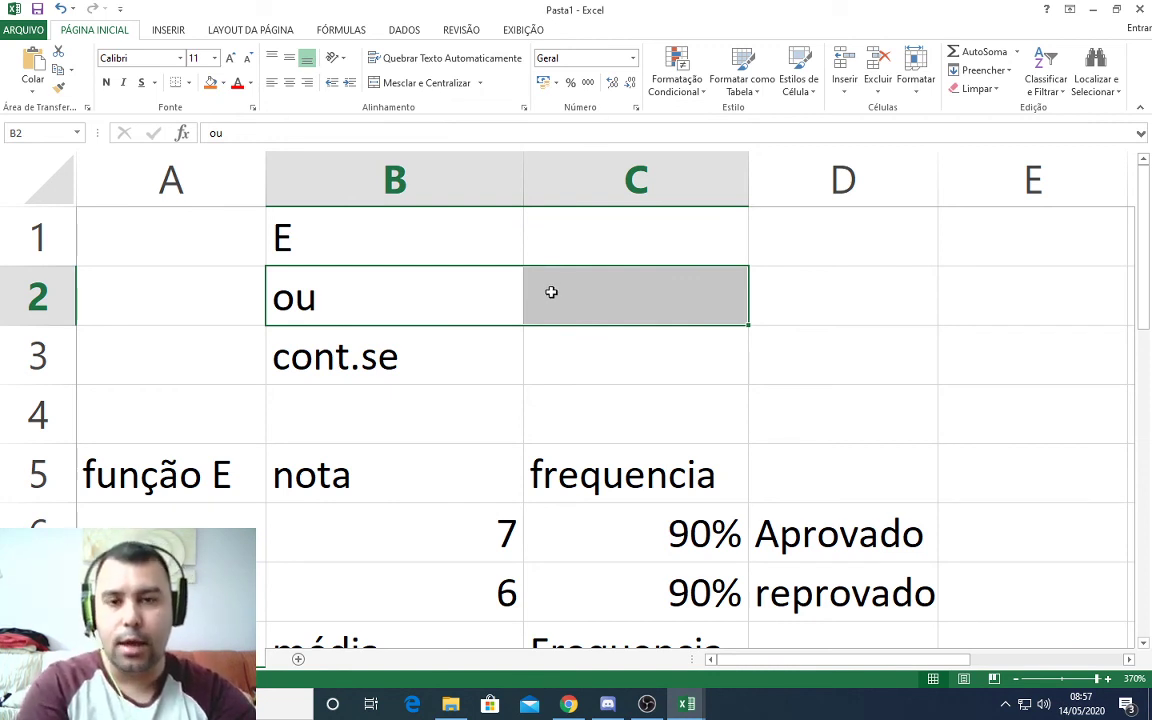
{"action": "left_click", "coordinate": [560, 357]}
{"action": "left_click", "coordinate": [429, 352]}
{"action": "key", "text": "Right"}
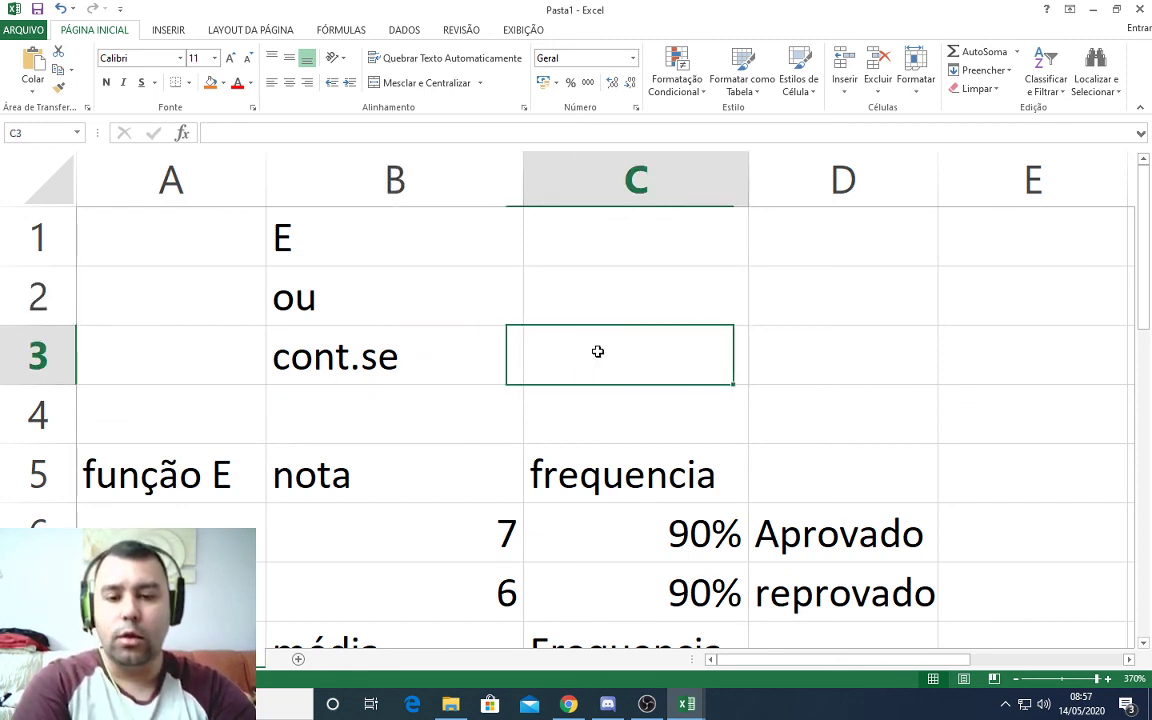
{"action": "key", "text": "Left"}
{"action": "key", "text": "Right"}
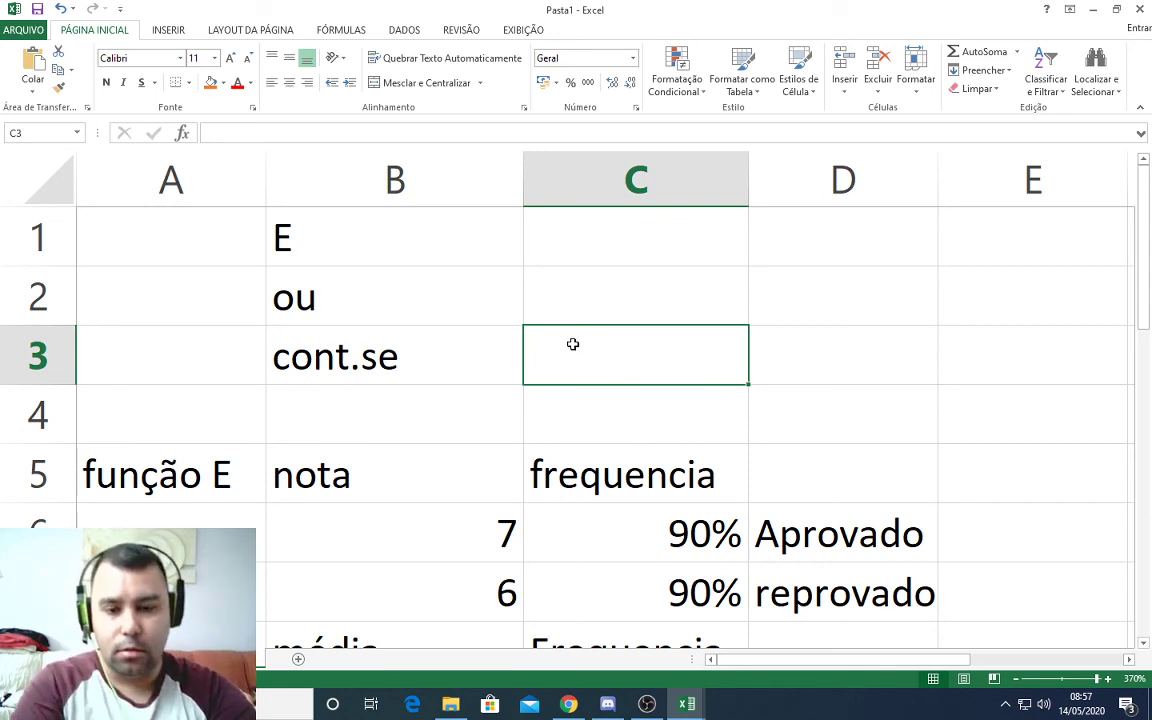
{"action": "key", "text": "alt+Tab"}
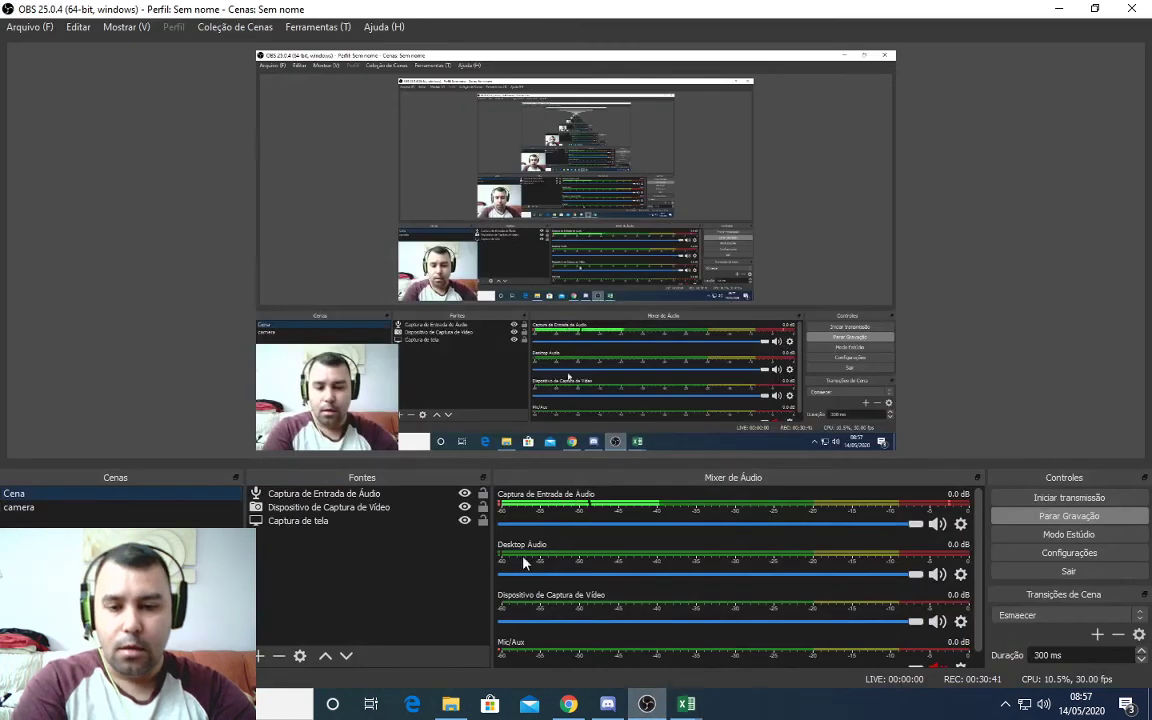